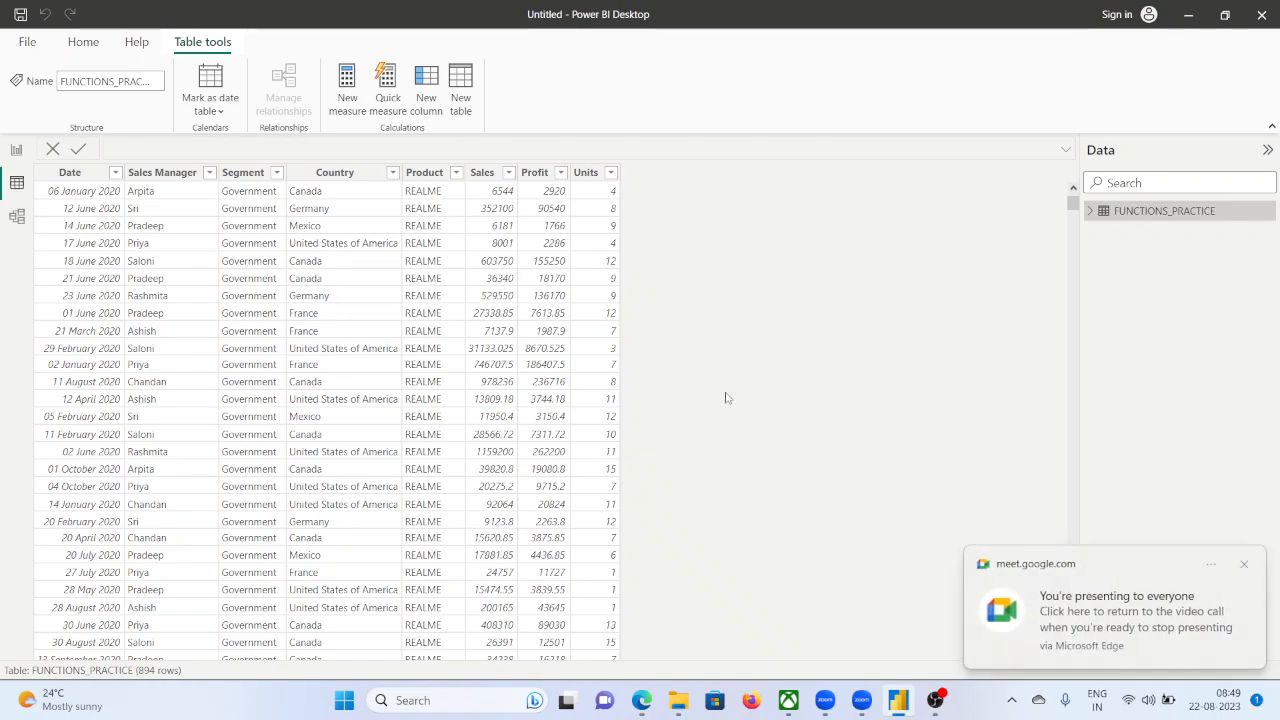
Dismiss the presenting notification, switch to the report view and create a new measure named Total_sales.
click(1245, 566)
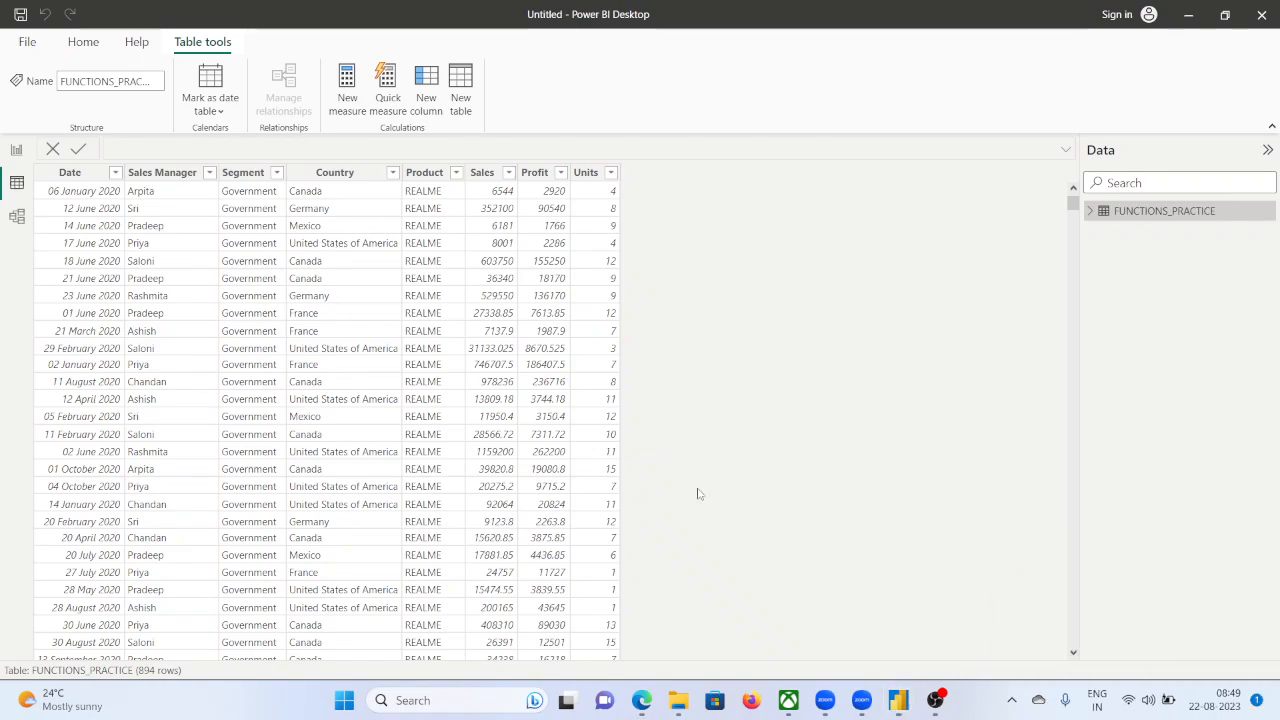
click(16, 151)
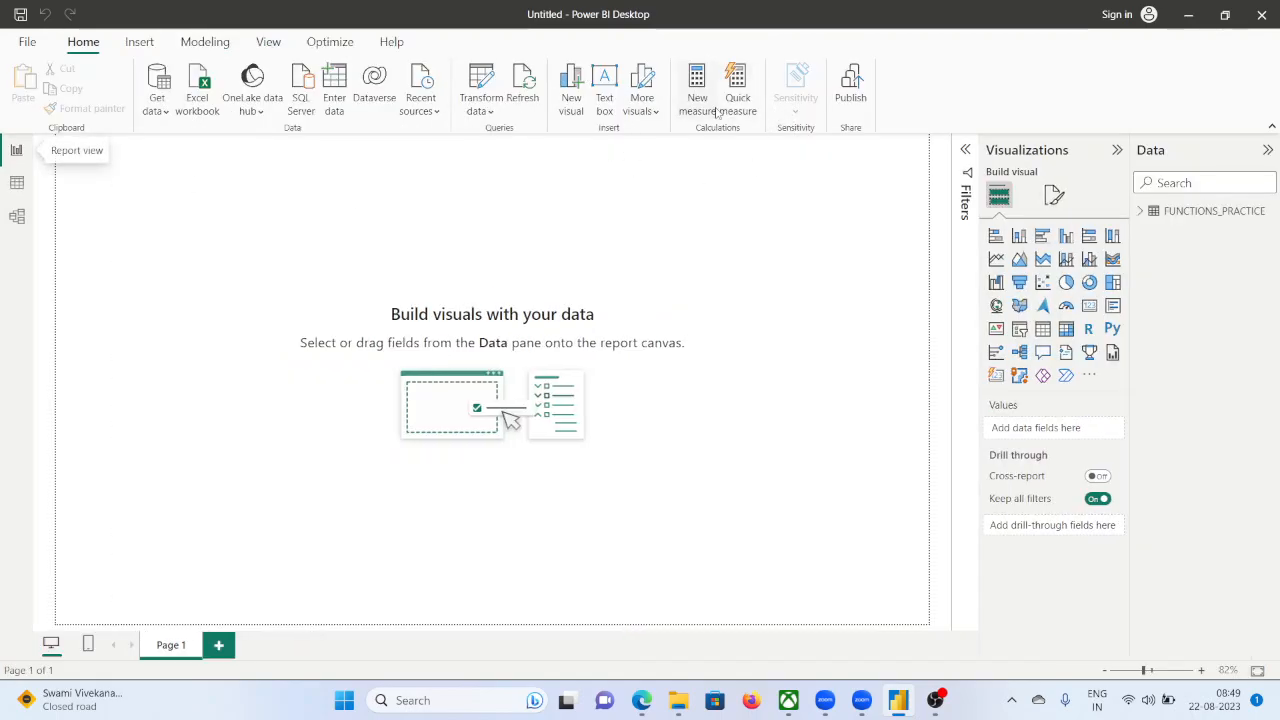
click(705, 97)
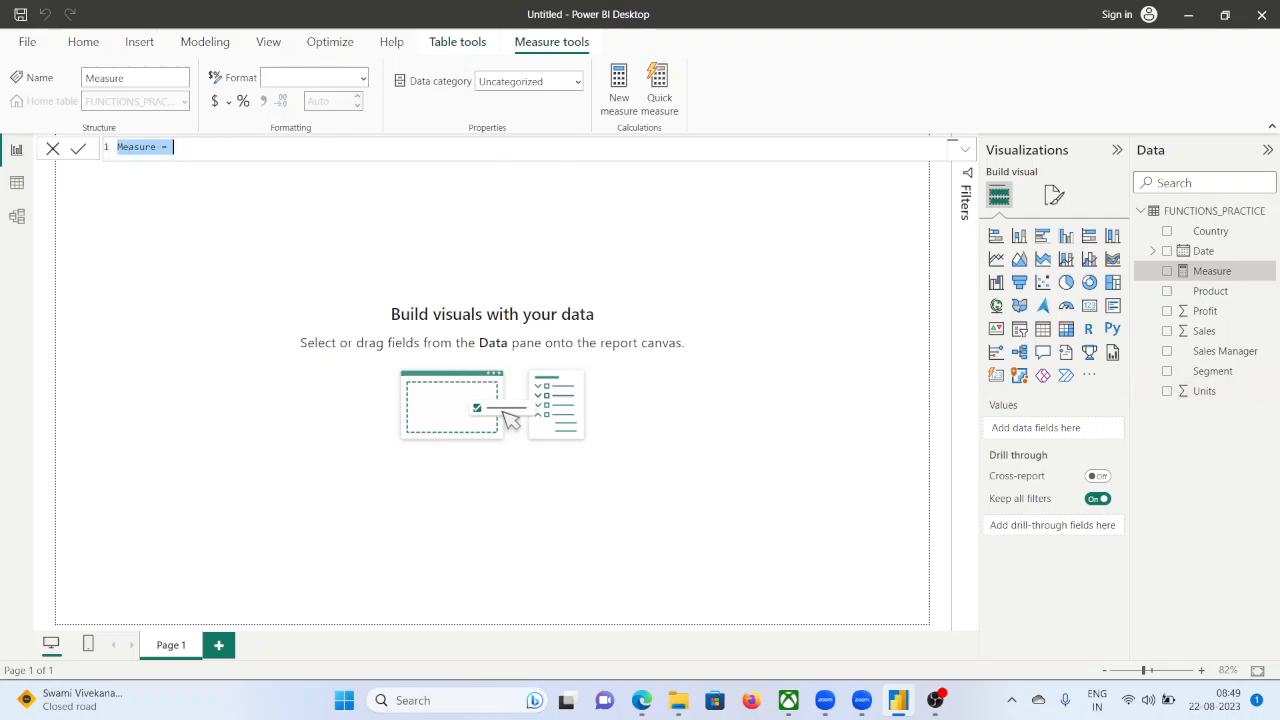
double_click(128, 147)
text(Total_sales)
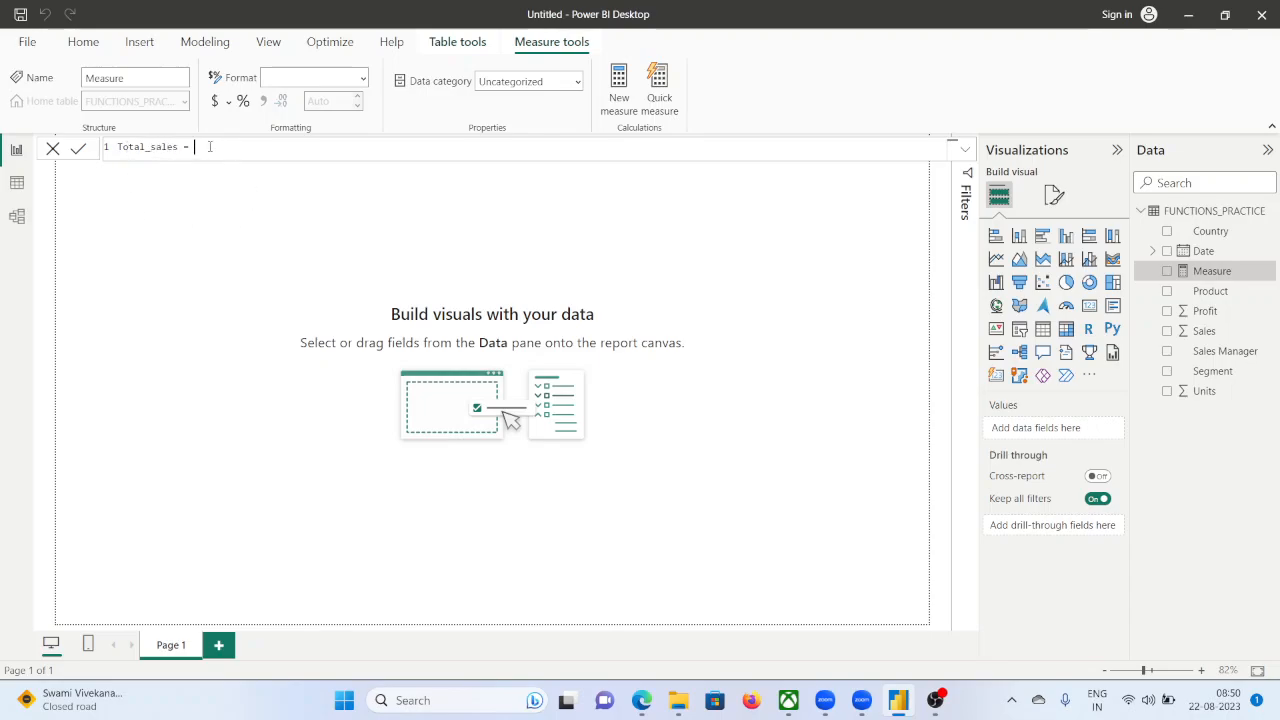
Begin the Total_sales formula with the SUMX function.
text(sum)
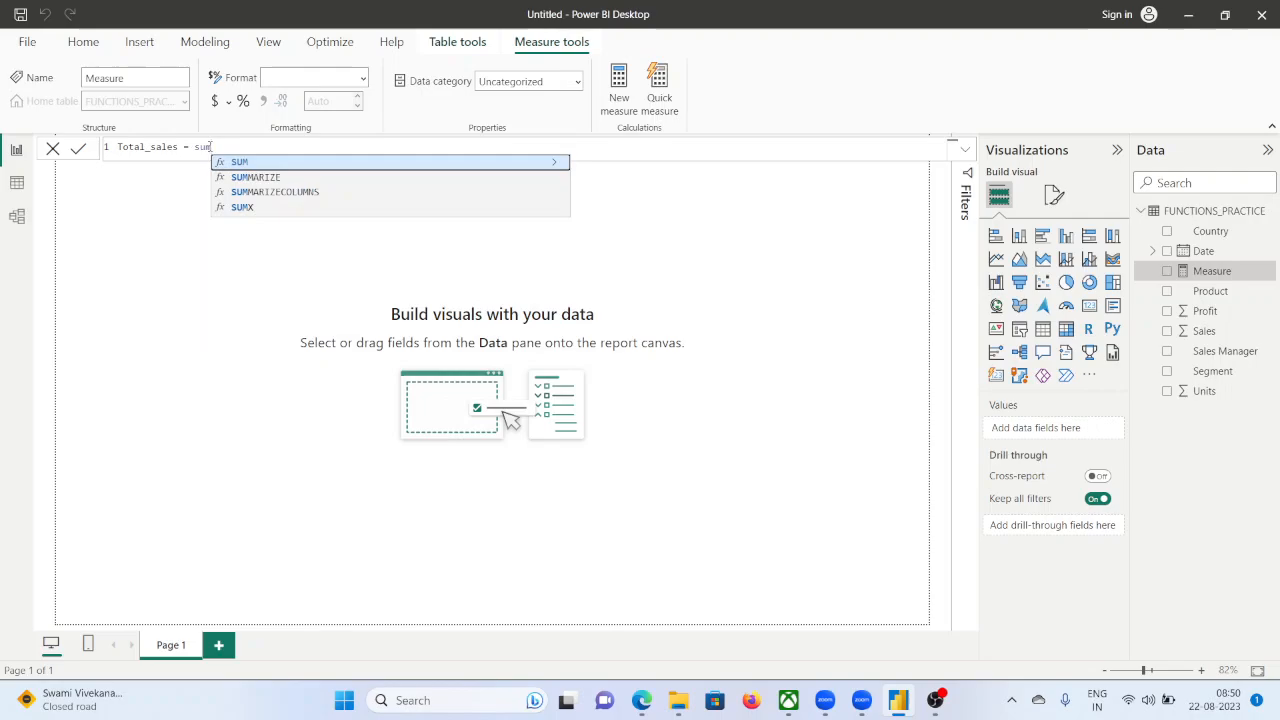
key(Down)
key(Down)
key(Down)
key(Tab)
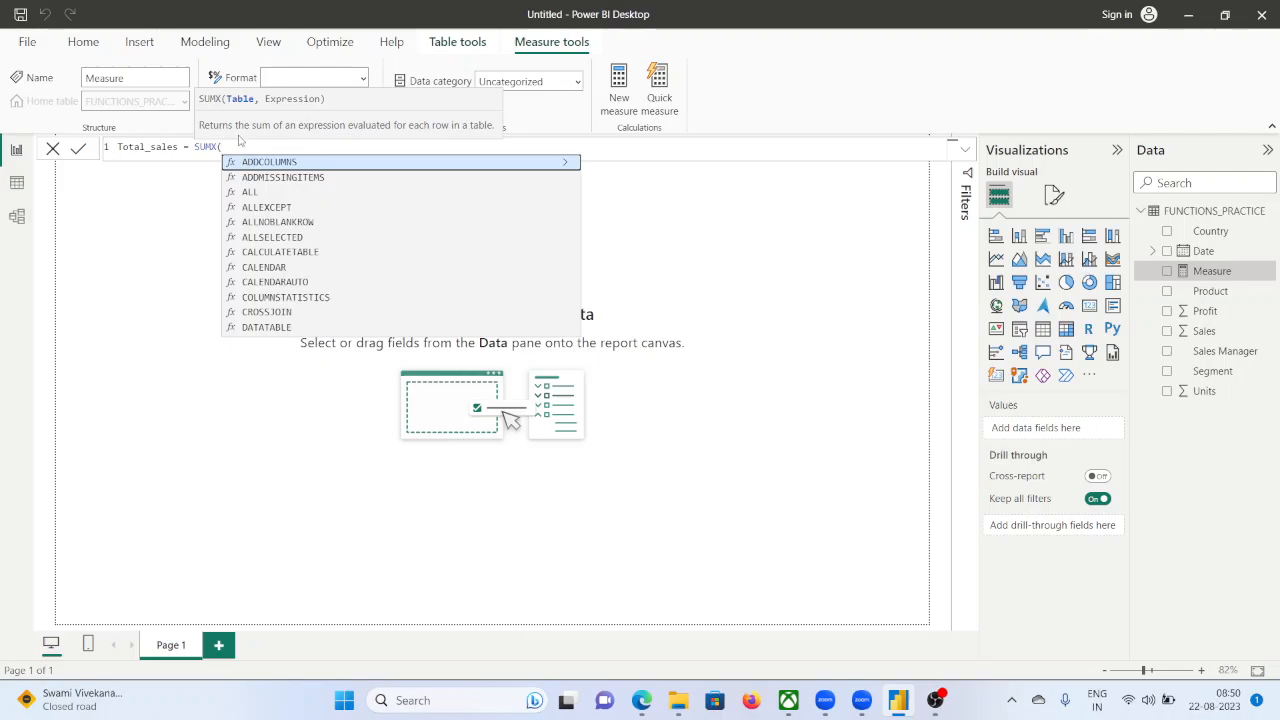
Rename the FUNCTIONS_PRACTICE table as Mobile.
click(1220, 215)
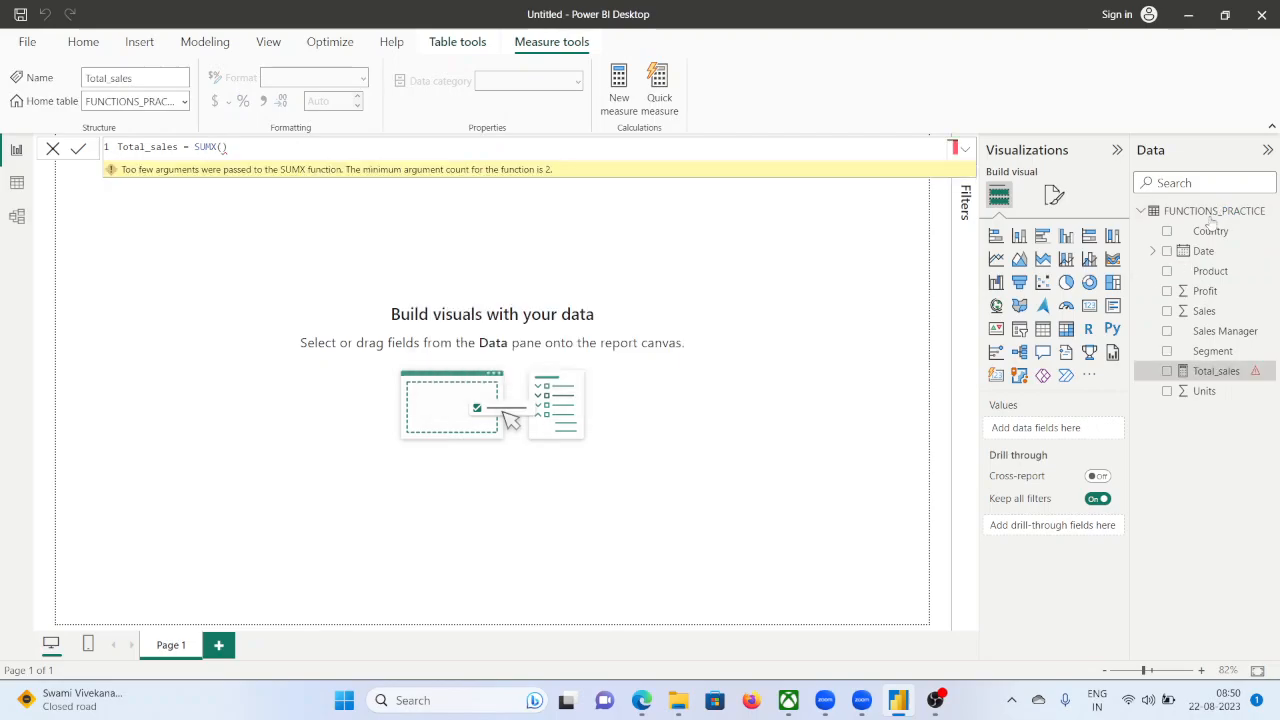
double_click(1198, 212)
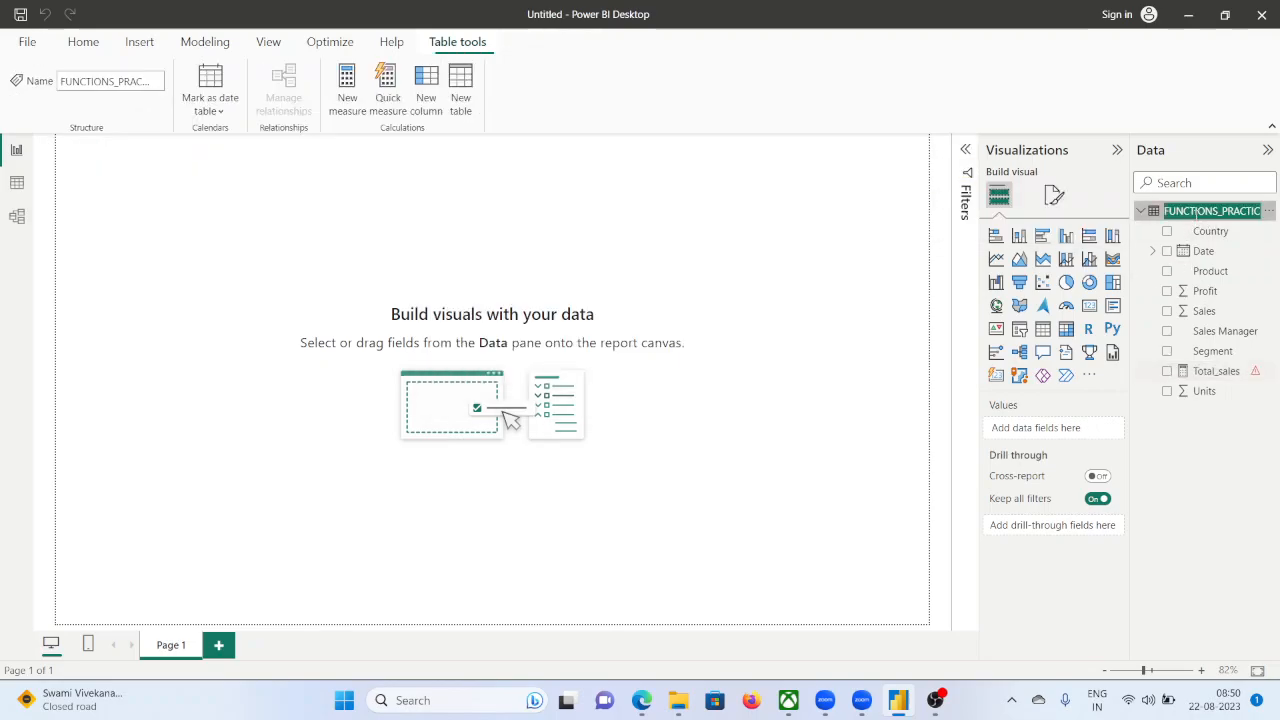
text(Mobi)
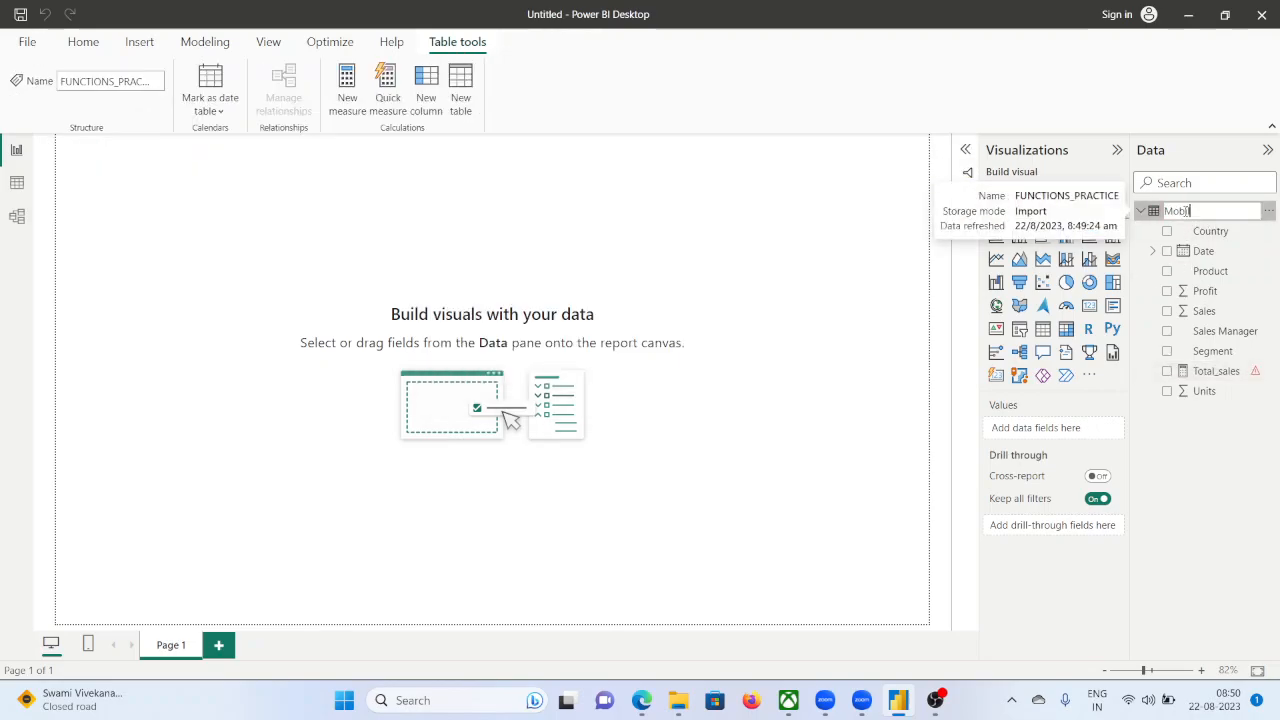
text(le)
key(Return)
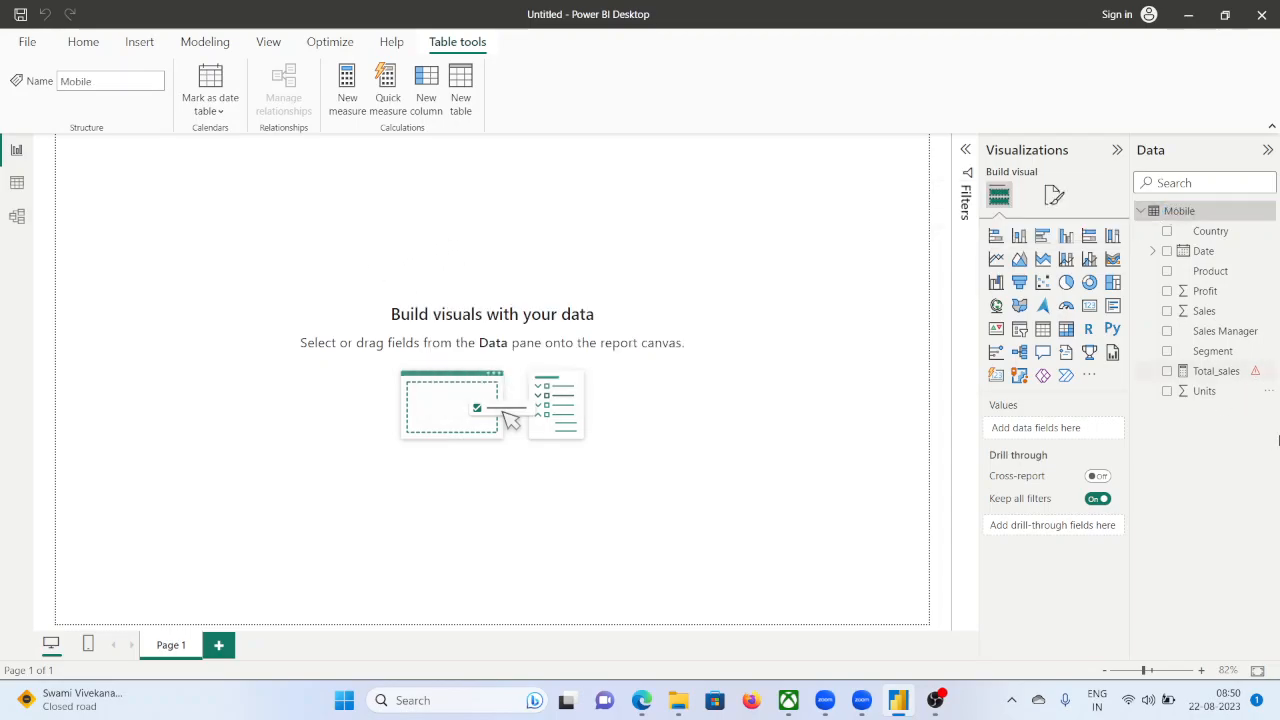
Reopen the Total_sales measure's formula and enter Mobile as the table argument of SUMX.
click(1232, 371)
click(240, 150)
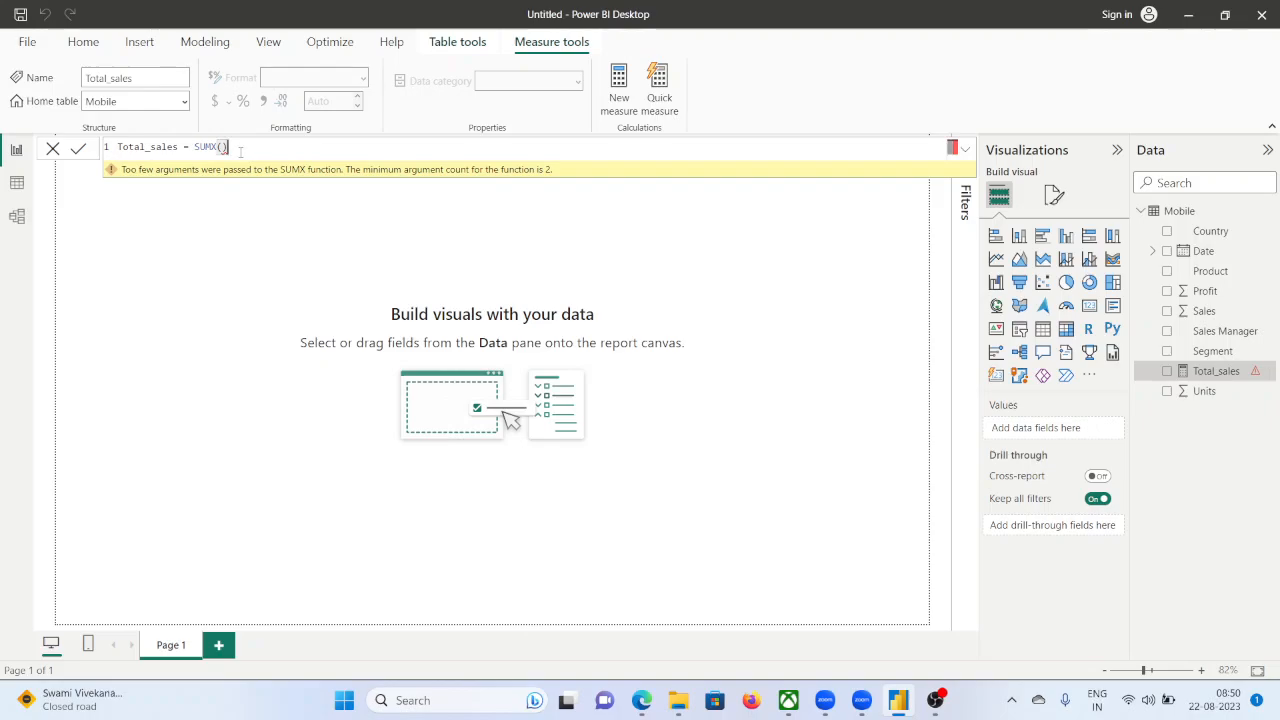
key(BackSpace)
key(BackSpace)
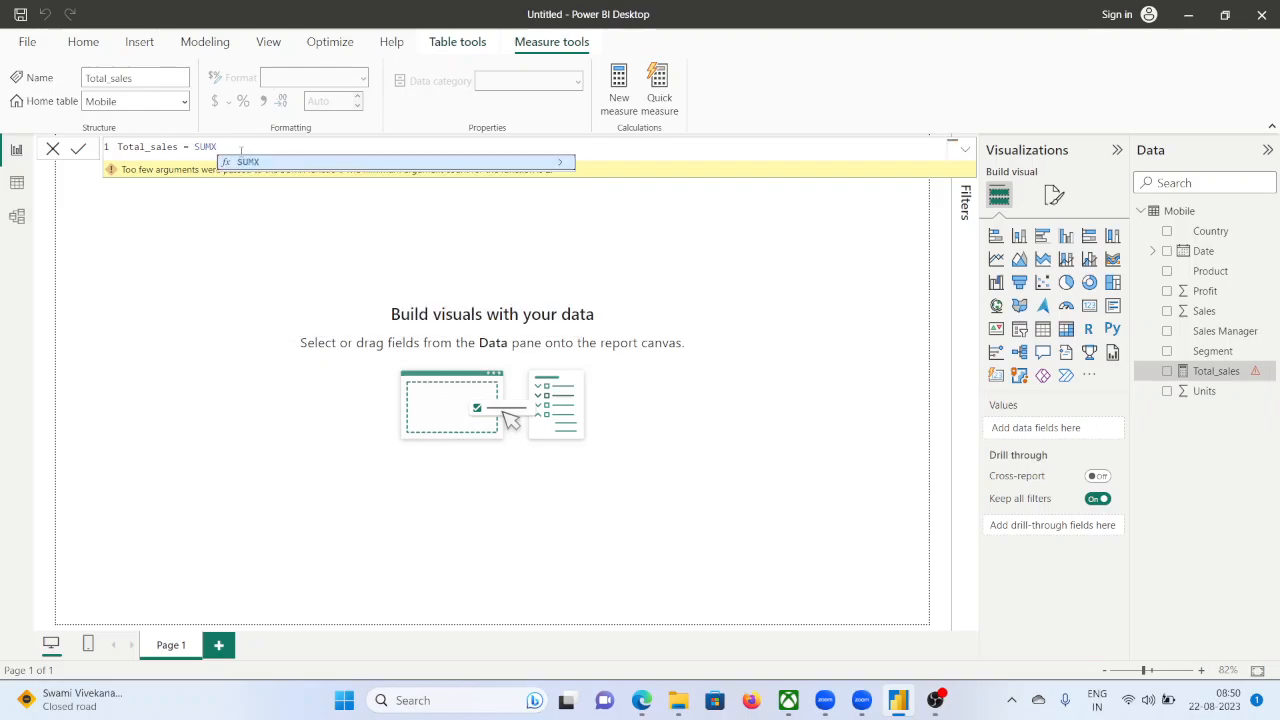
text(()
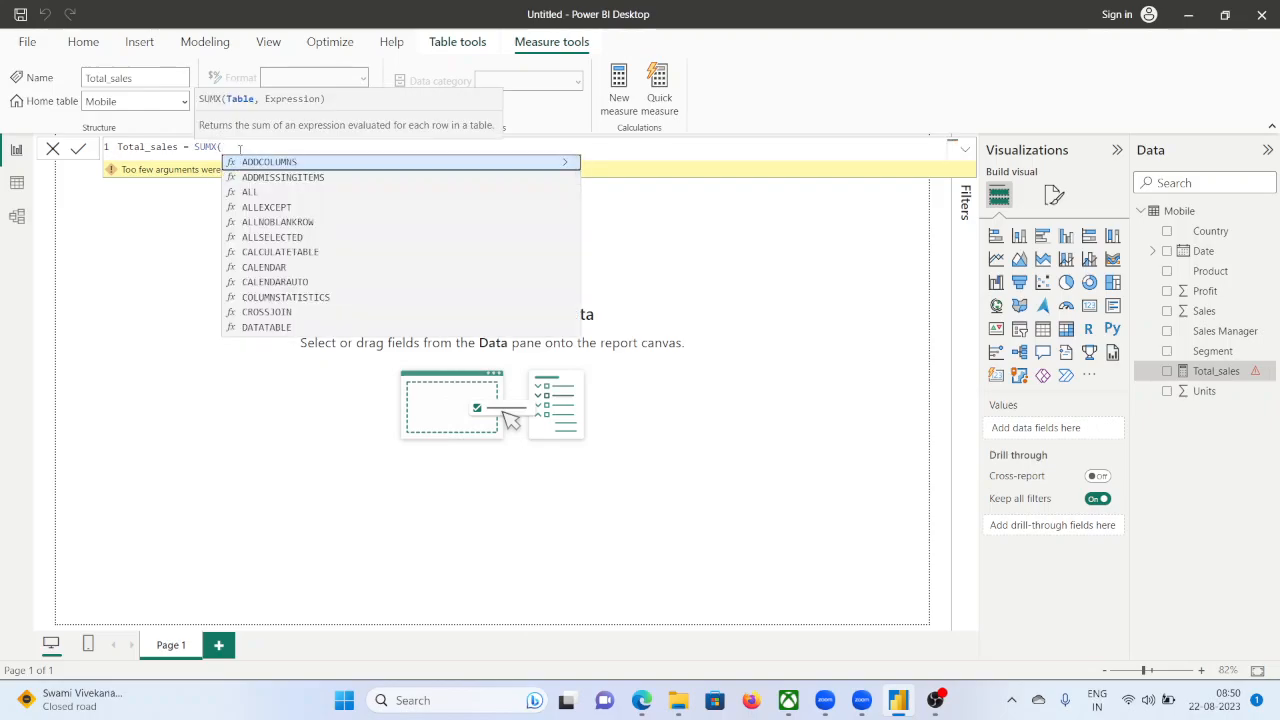
text(mo)
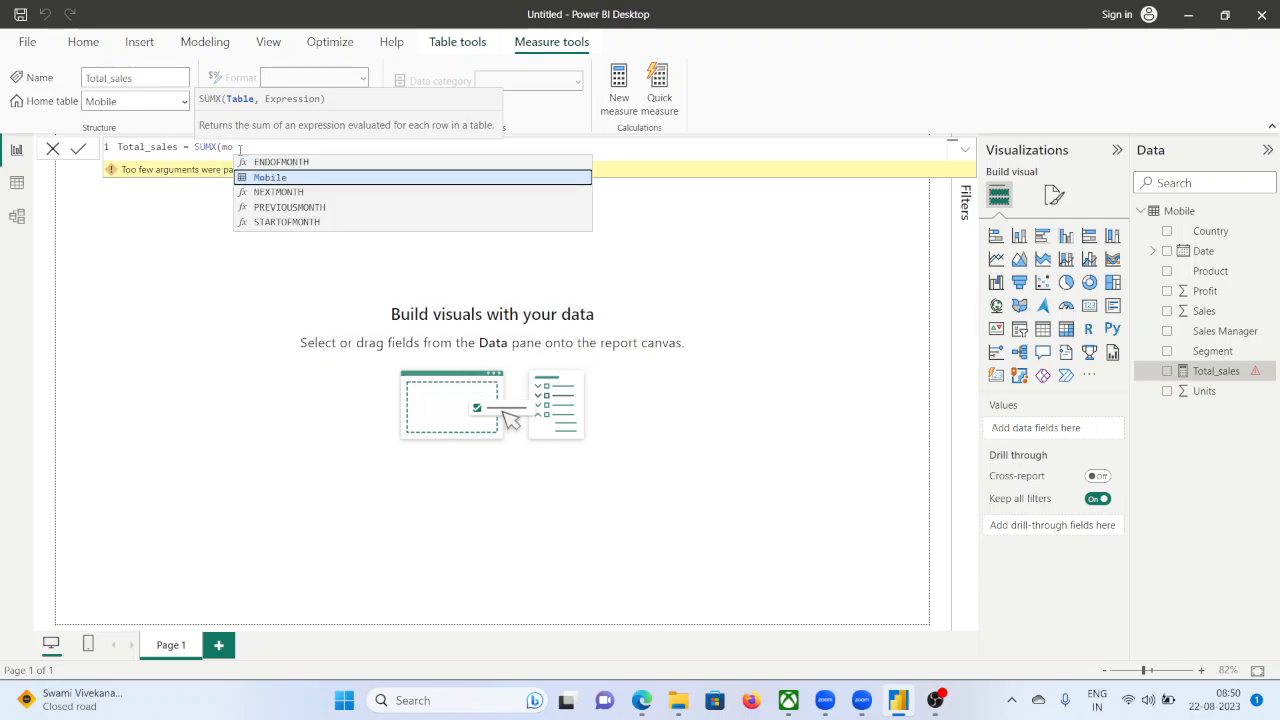
key(Tab)
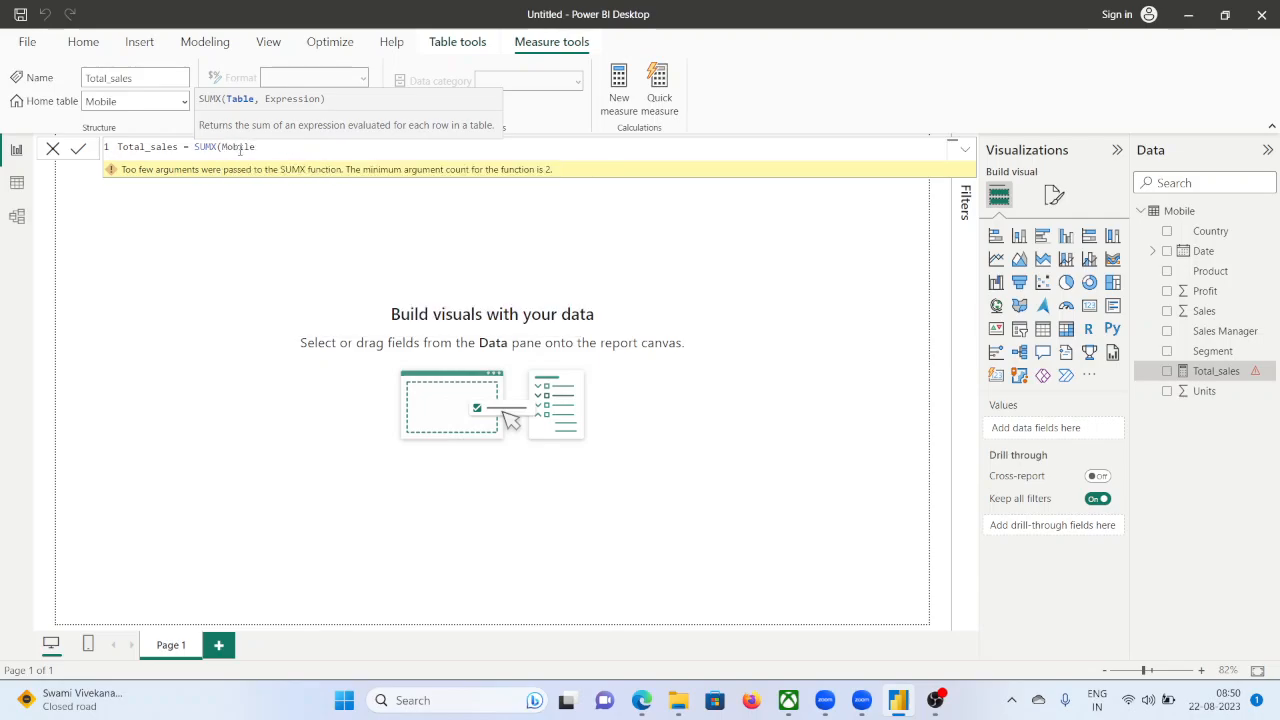
text(,)
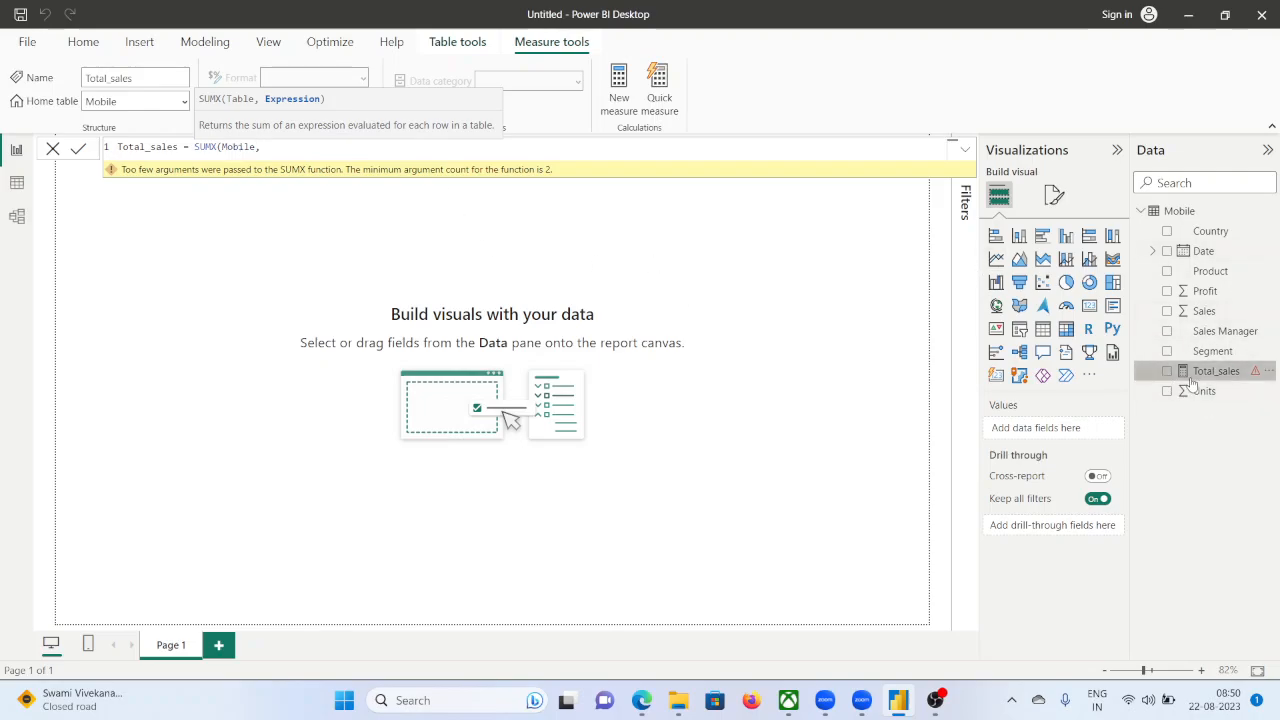
text(sum)
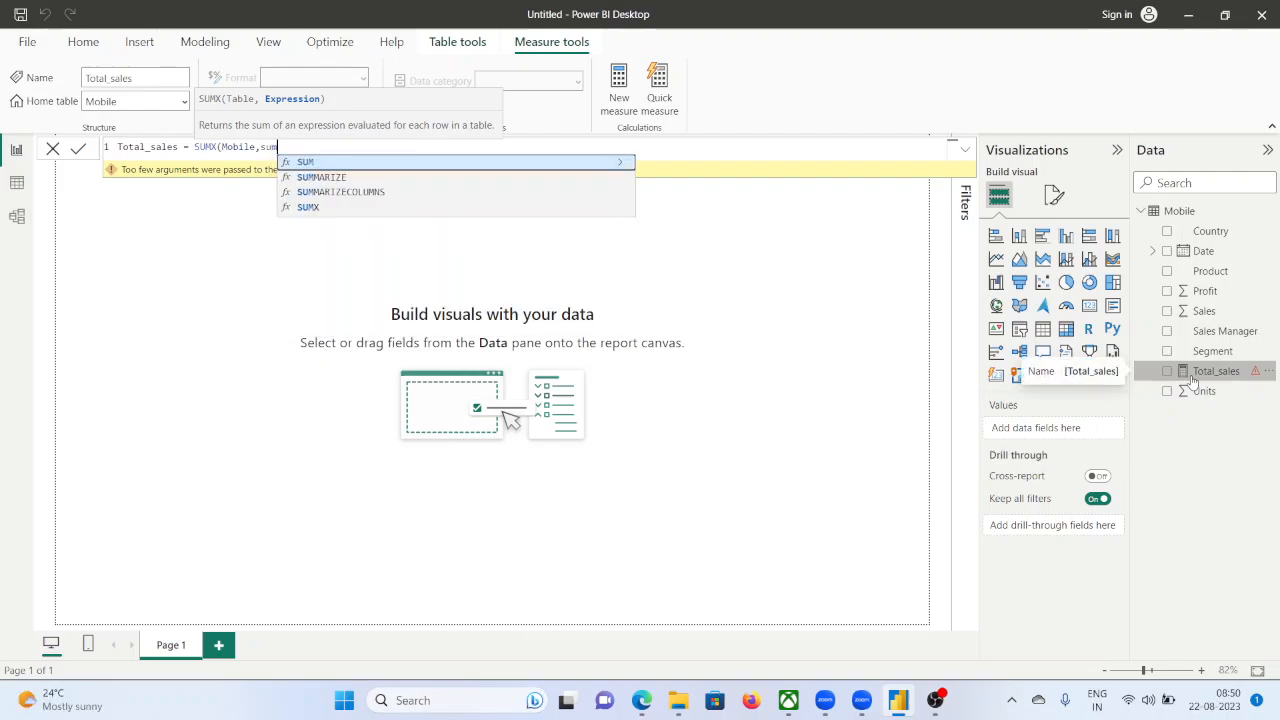
text(()
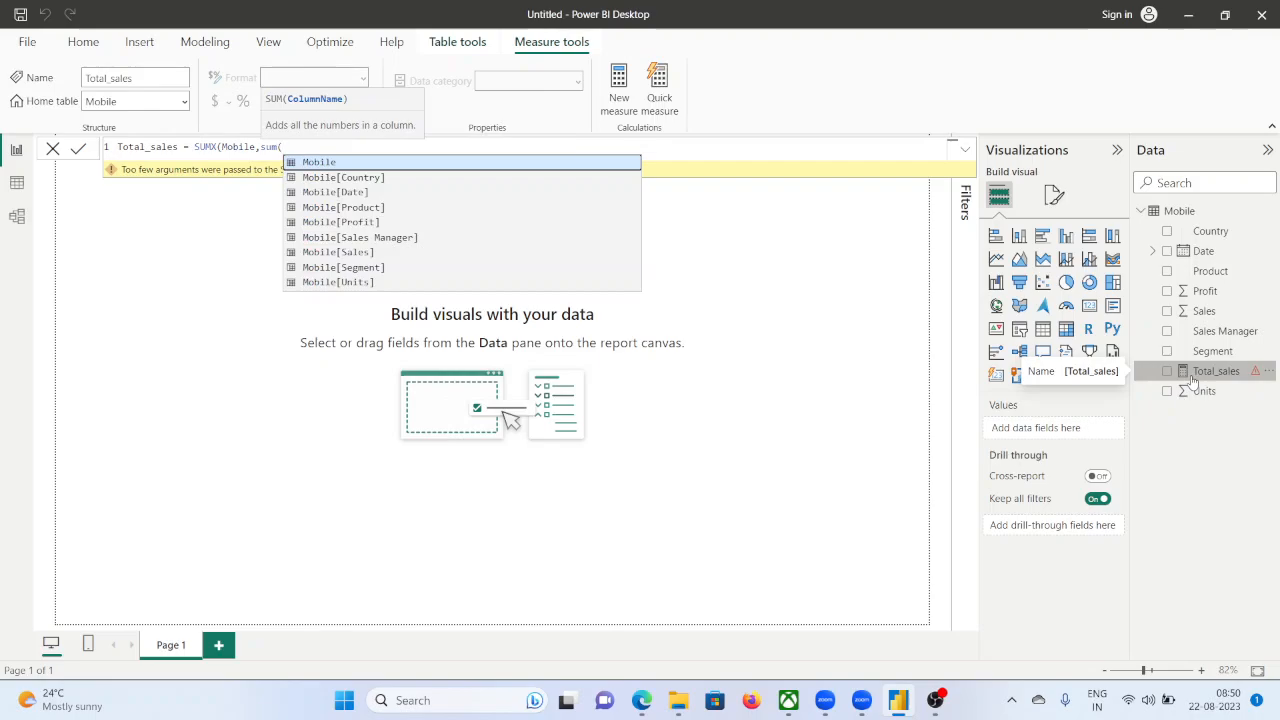
text(sa)
key(BackSpace)
key(BackSpace)
key(BackSpace)
key(BackSpace)
key(BackSpace)
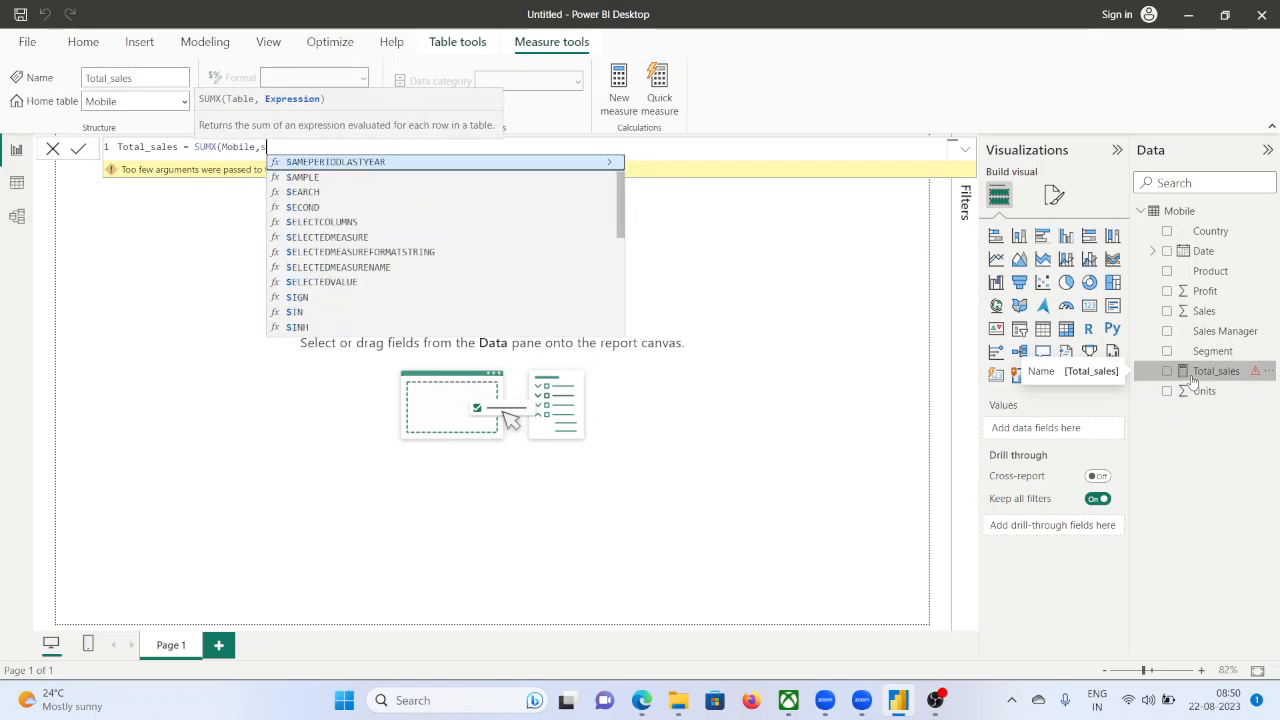
Complete the SUMX expression as Mobile[Sales]*Mobile[Units], close the formula and commit the Total_sales measure.
text(ales)
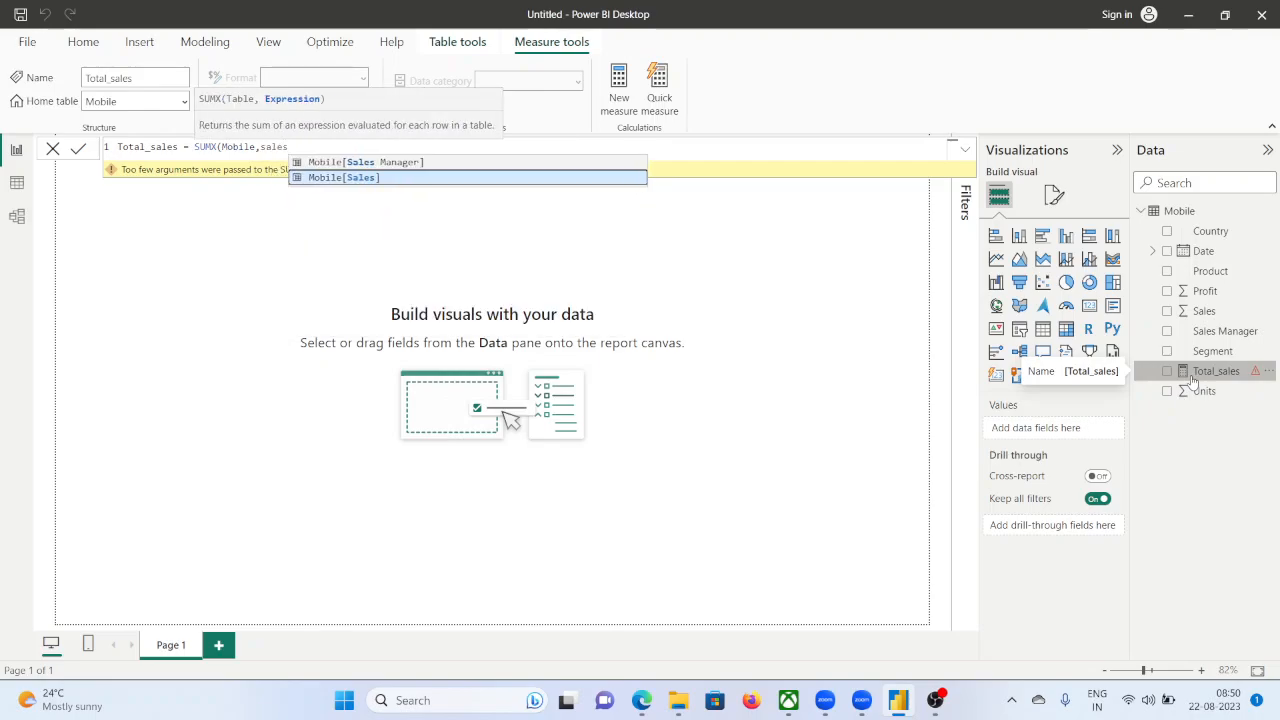
key(Tab)
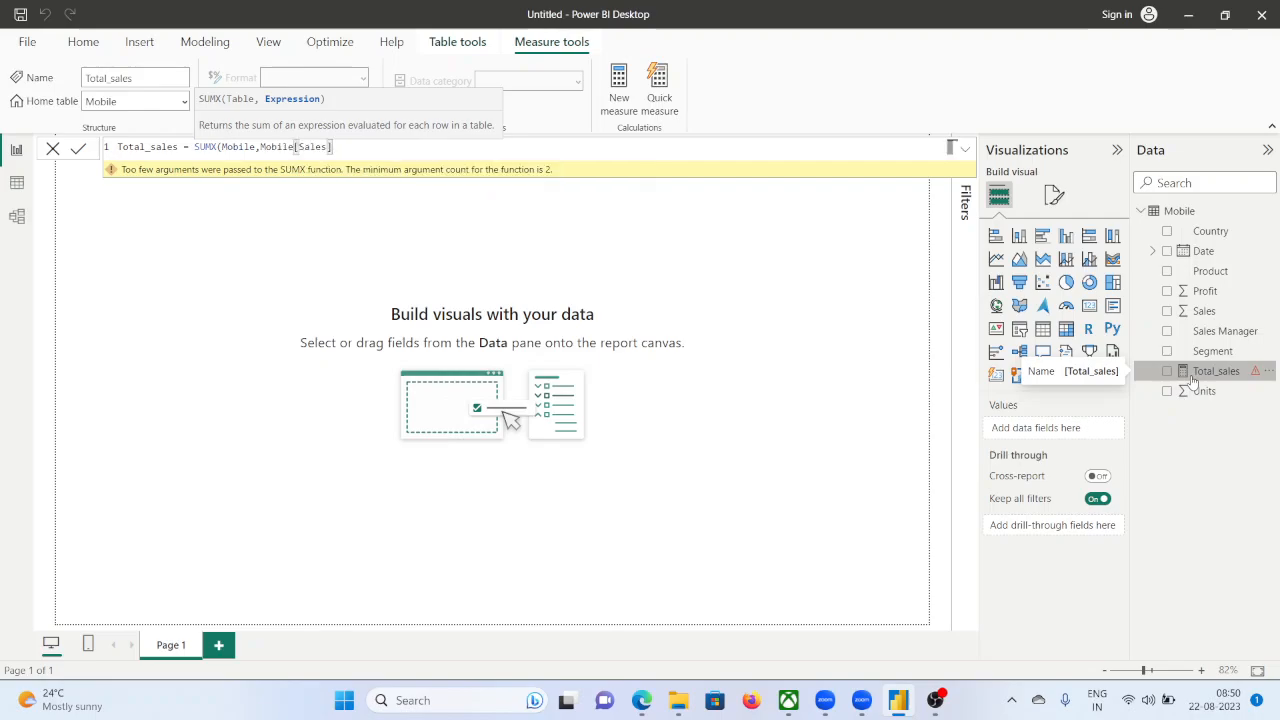
text(*)
text(mobile)
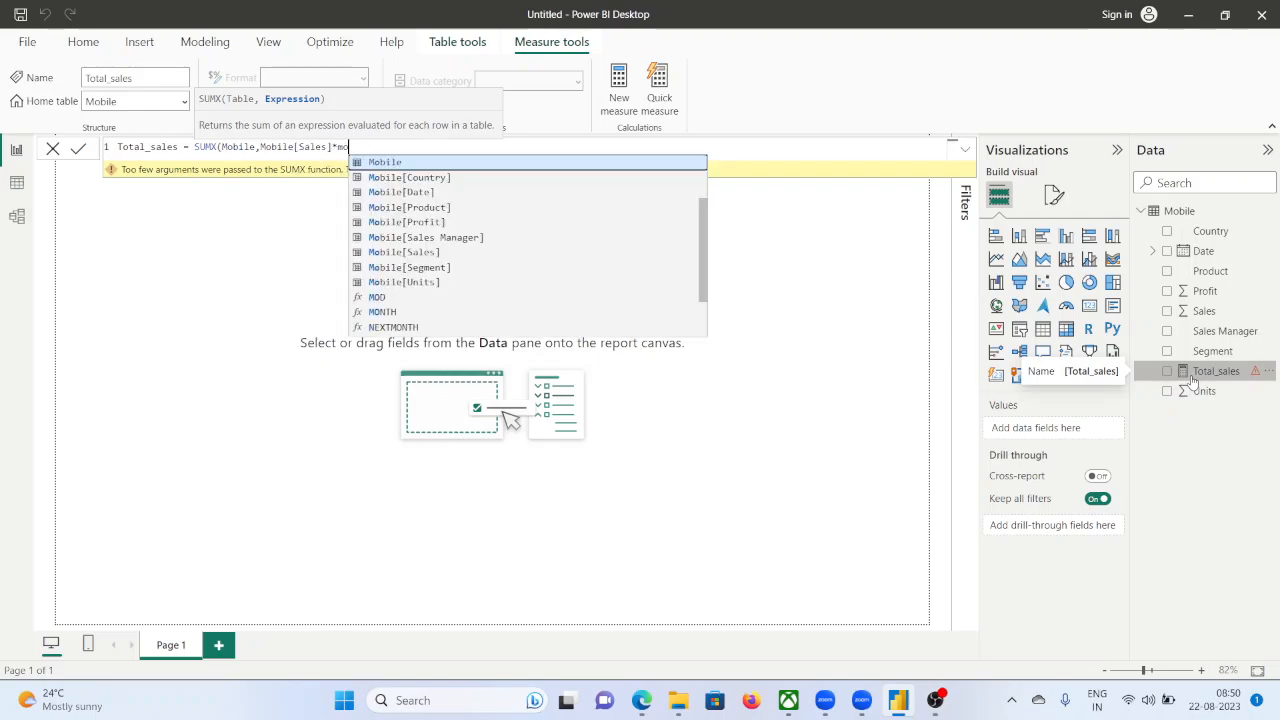
key(Down)
key(Down)
key(Down)
key(Down)
key(Down)
key(Down)
key(Down)
key(Down)
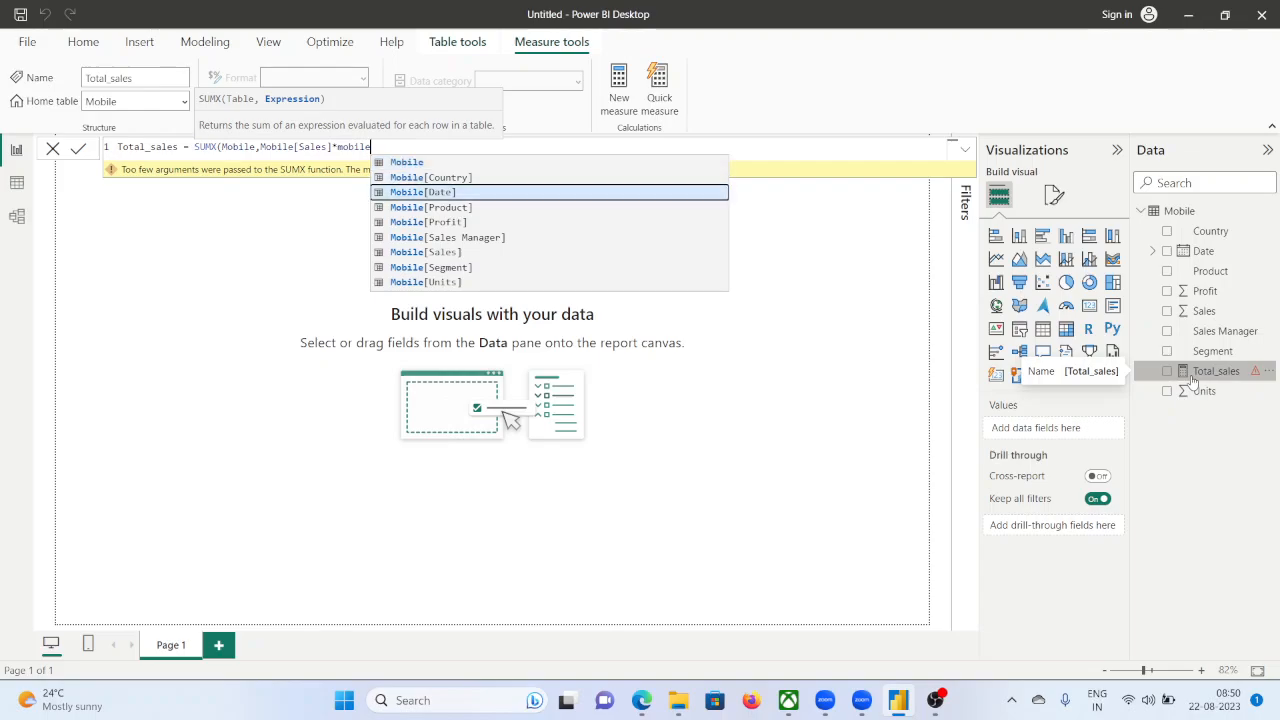
key(Tab)
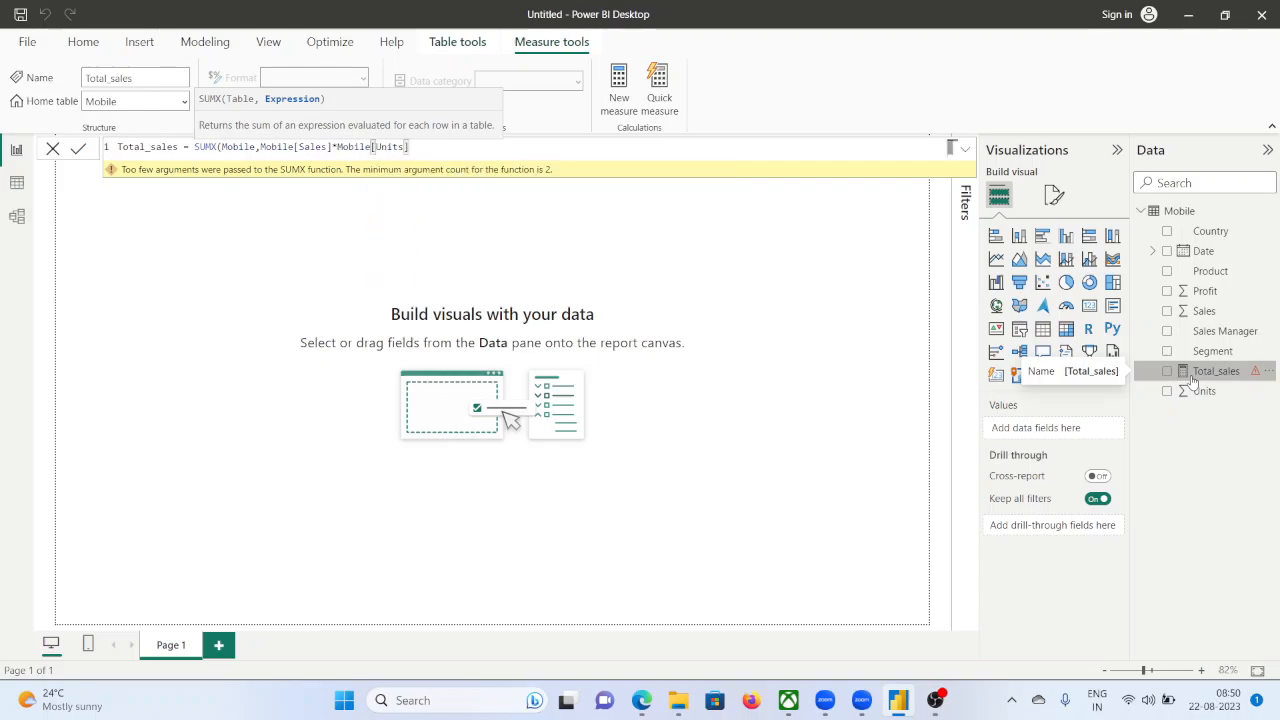
text())
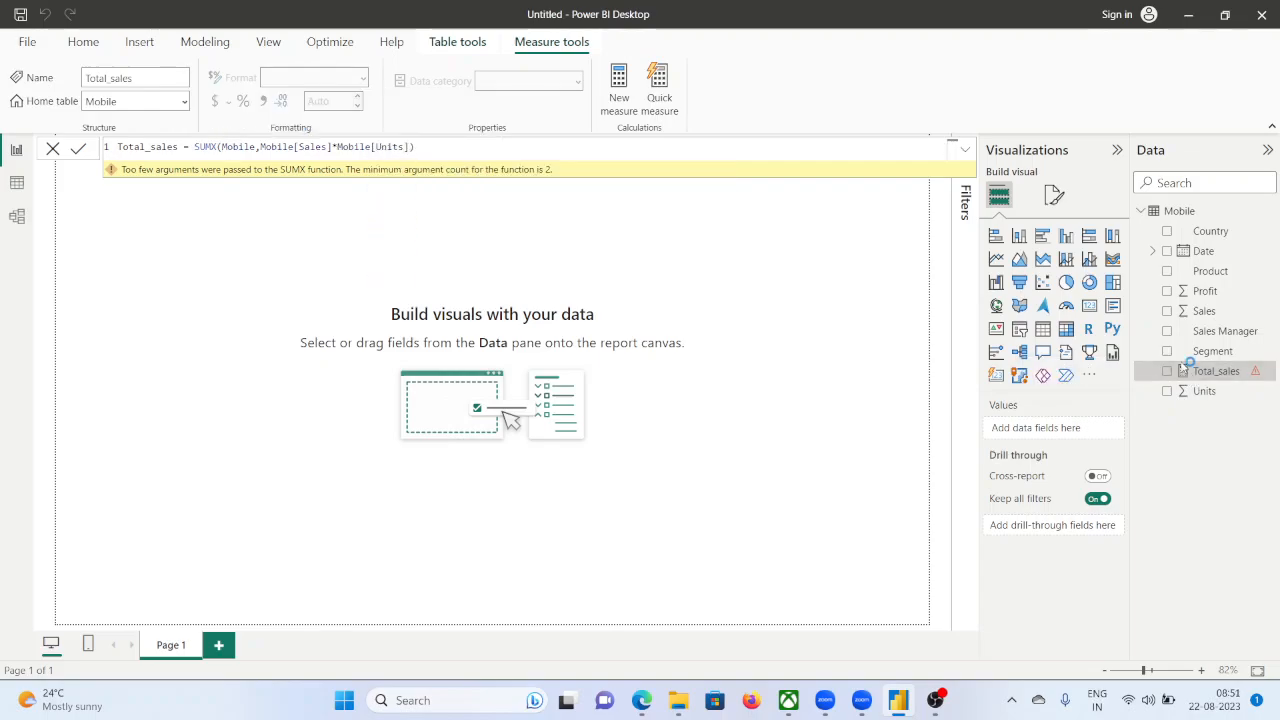
key(Return)
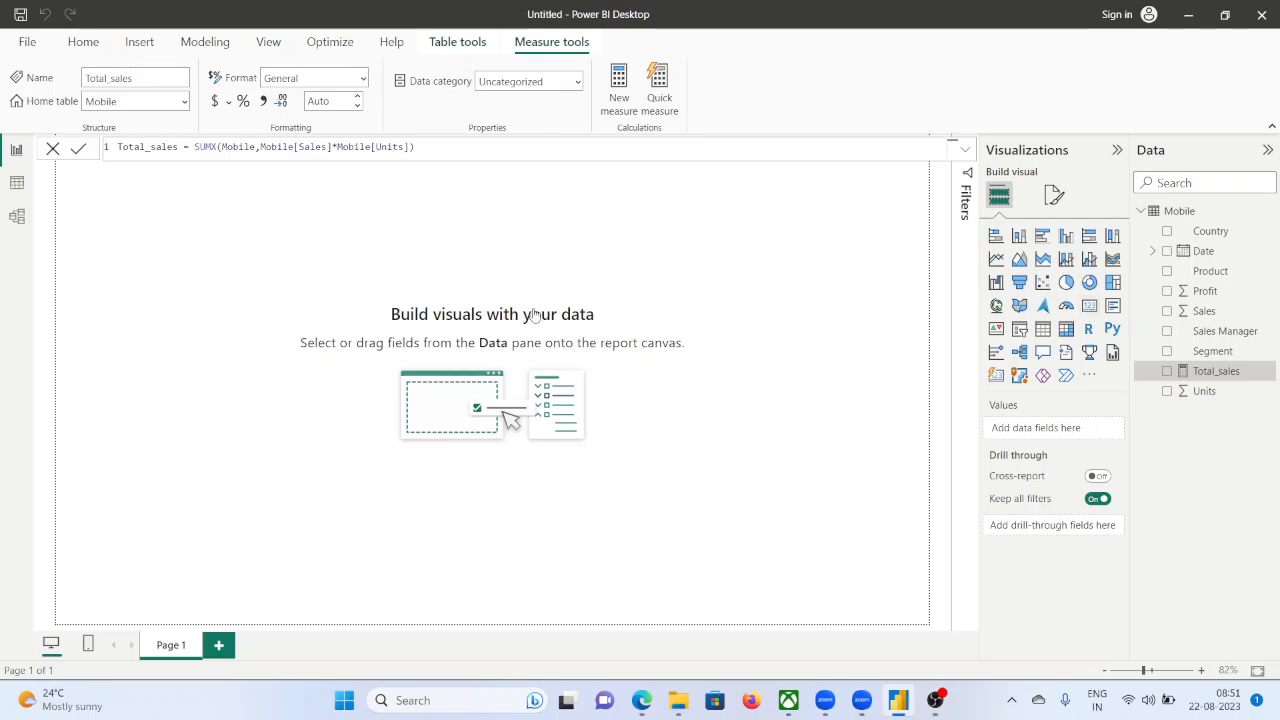
Add a card visual near the page's upper middle, fill it with the Total_sales measure and widen it.
click(1089, 310)
drag(157, 228, 463, 254)
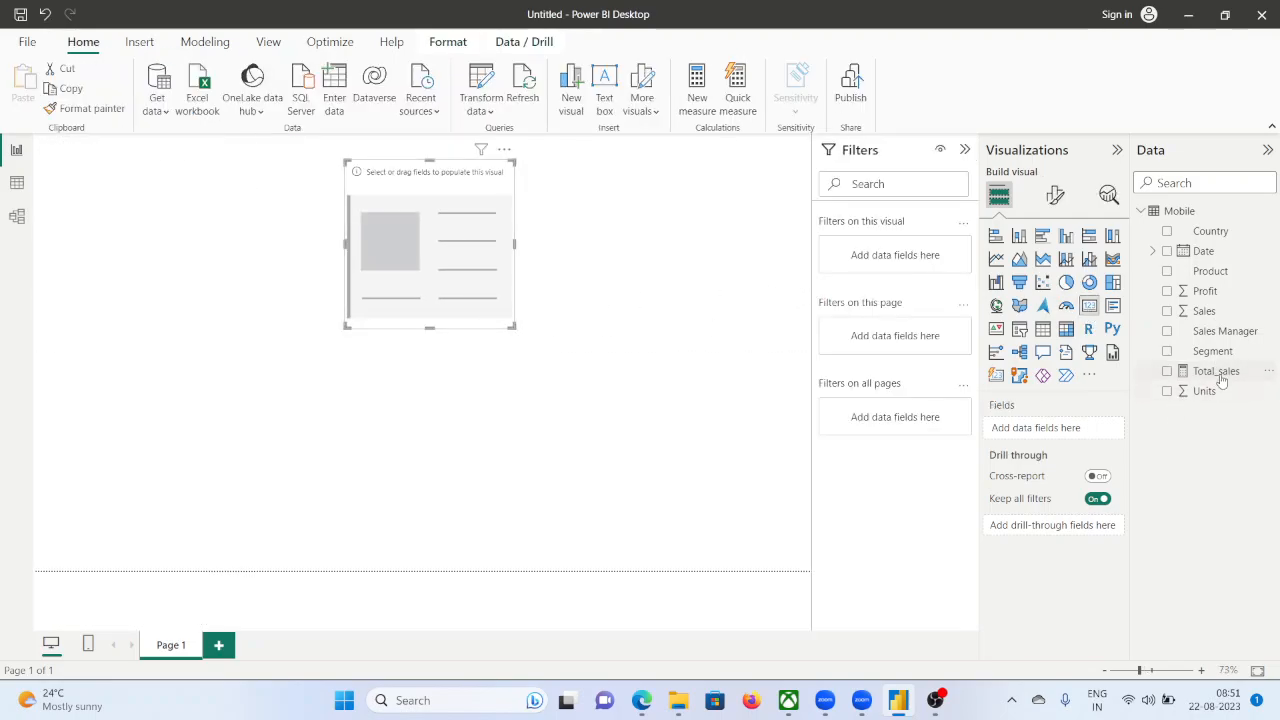
drag(1216, 372, 486, 271)
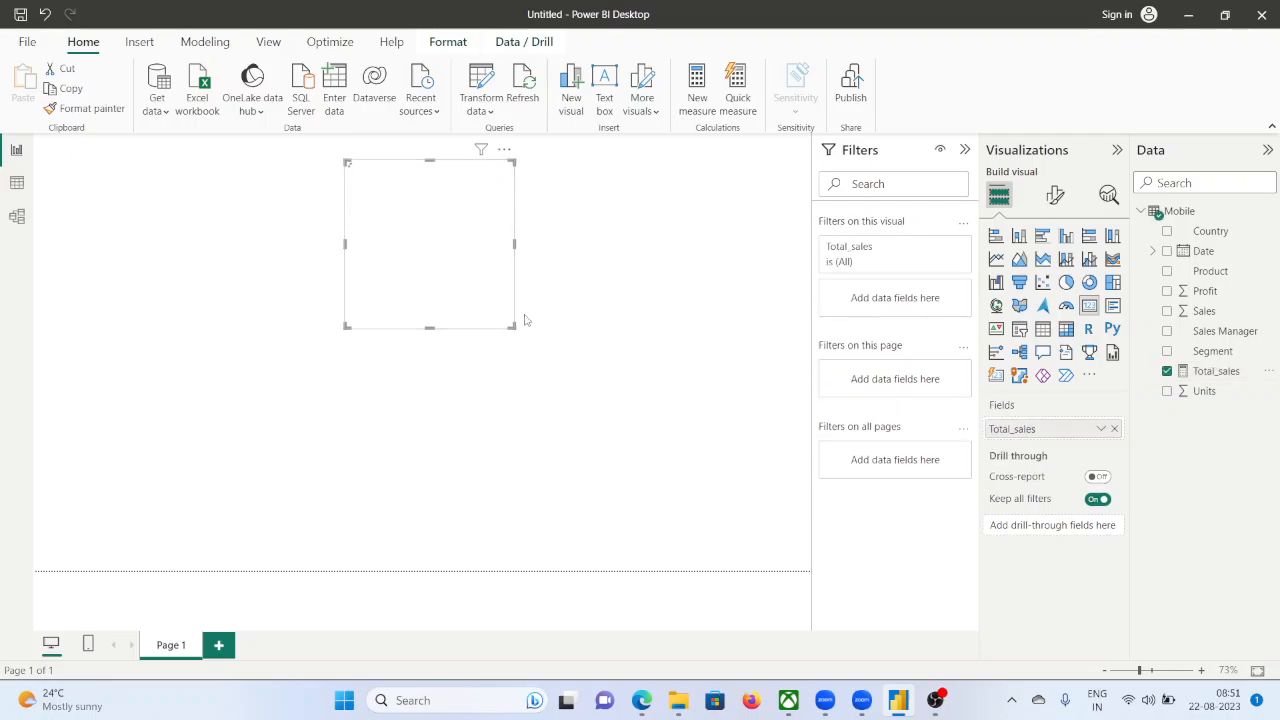
drag(519, 326, 601, 327)
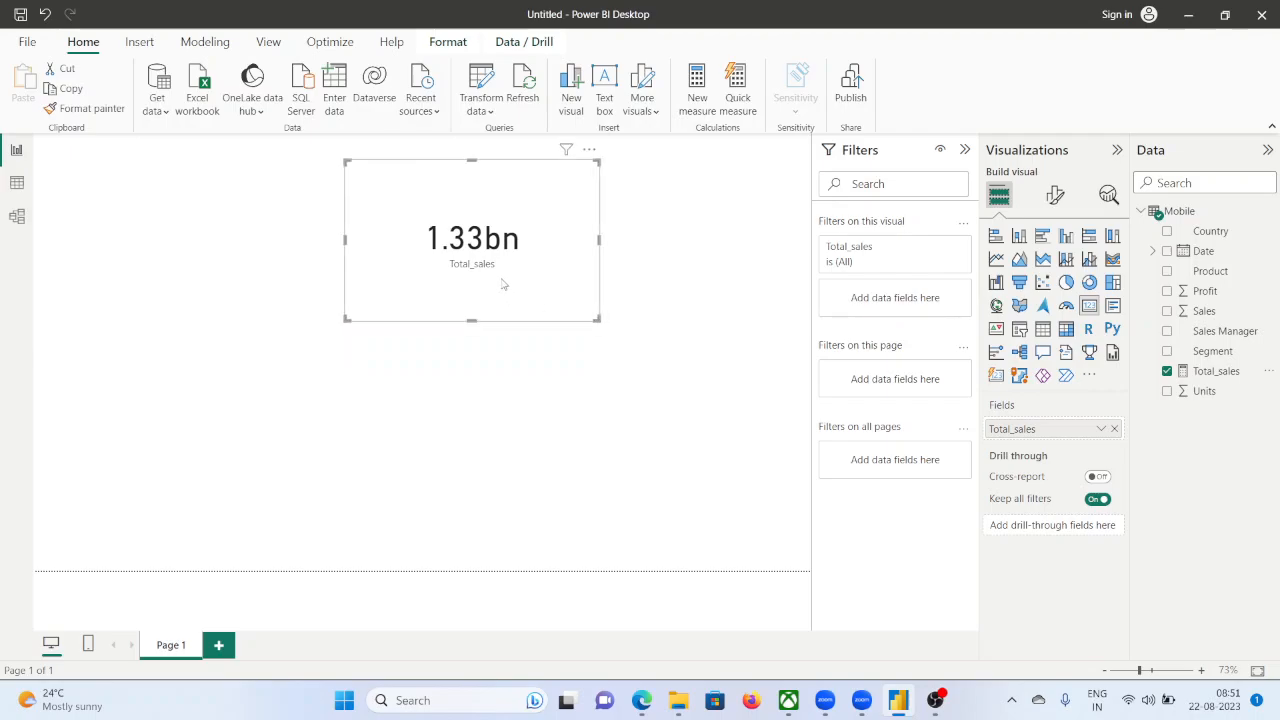
Set the display units of the card's callout value to None.
click(1055, 196)
click(1000, 310)
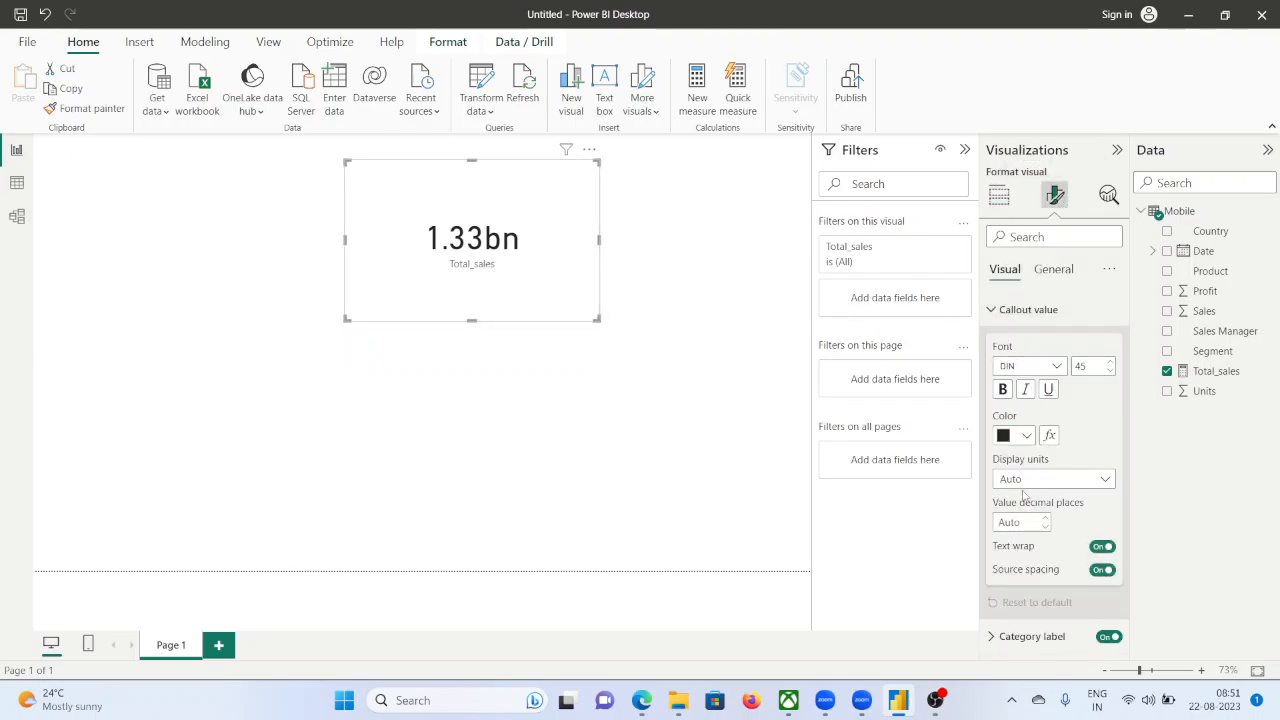
click(1035, 480)
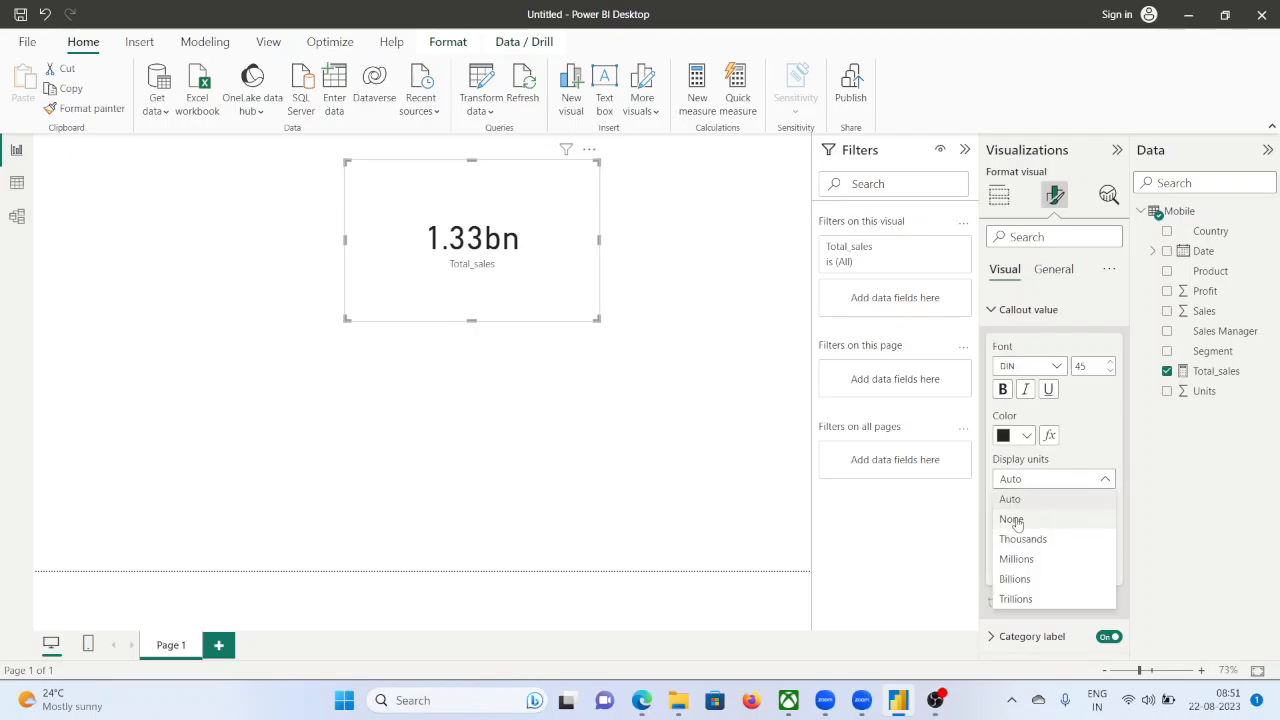
click(1013, 519)
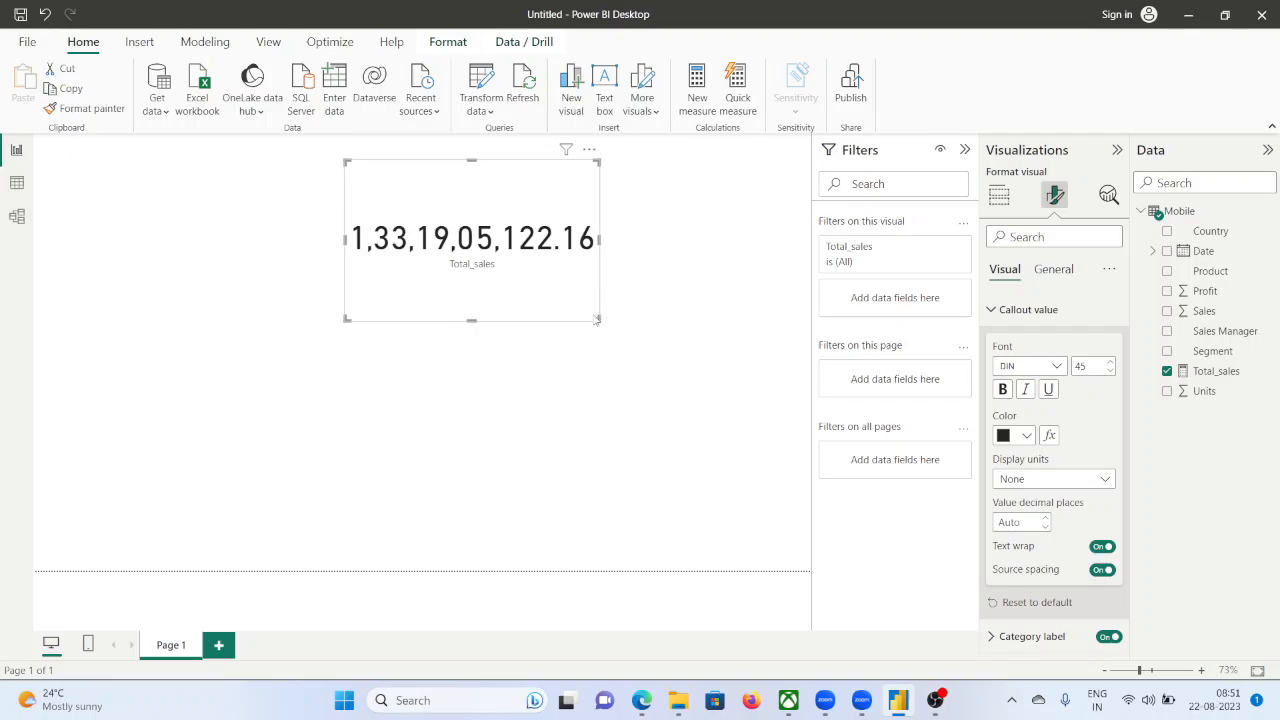
Make the Total_sales card slightly wider and shorter, and move it to the upper-right corner of the page.
drag(598, 318, 616, 299)
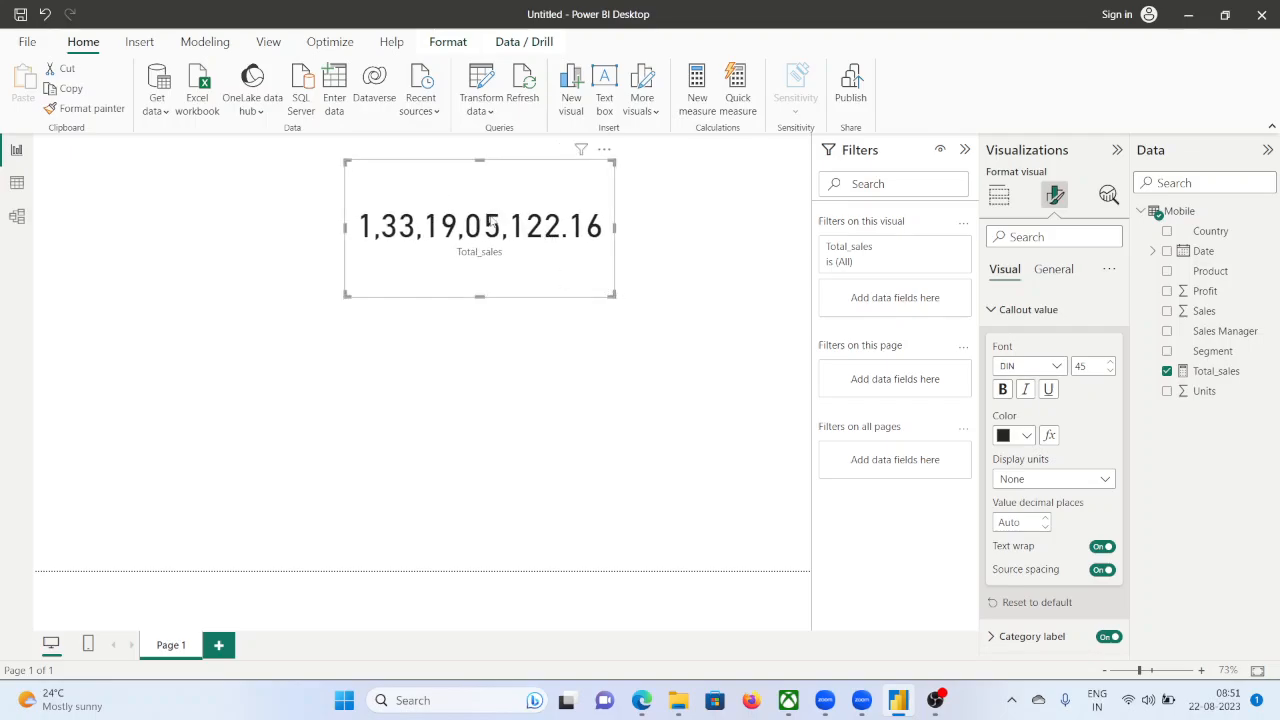
scroll(505, 248, down, 1)
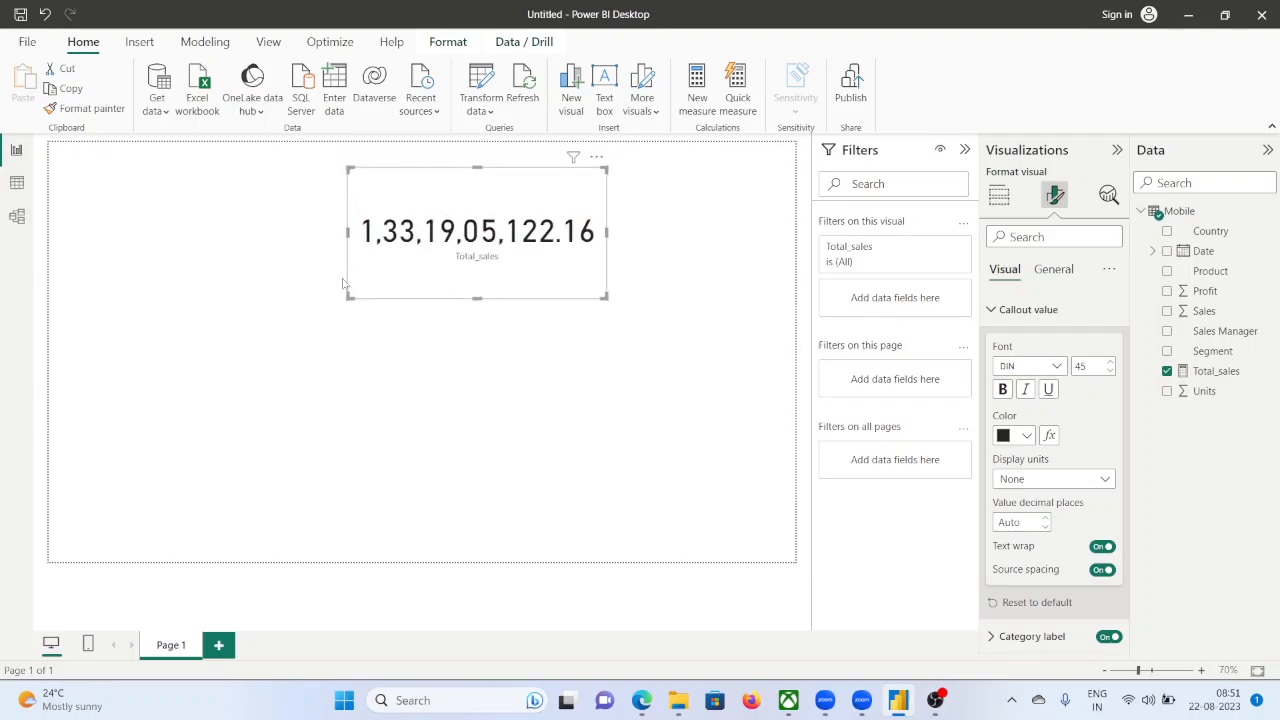
drag(428, 195, 596, 179)
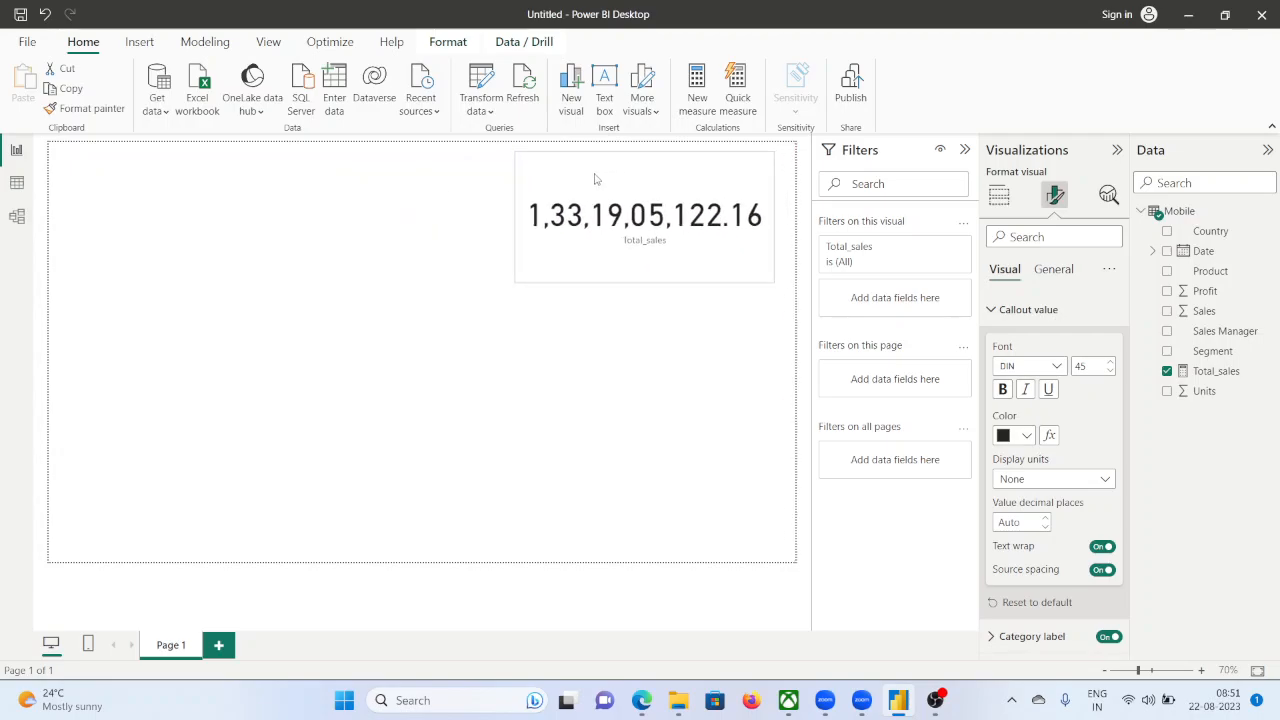
Trim the Total_sales card slightly at its lower-left corner and deselect it.
mouse_move(517, 281)
mouse_down()
mouse_move(540, 263)
mouse_move(520, 276)
mouse_up()
click(280, 330)
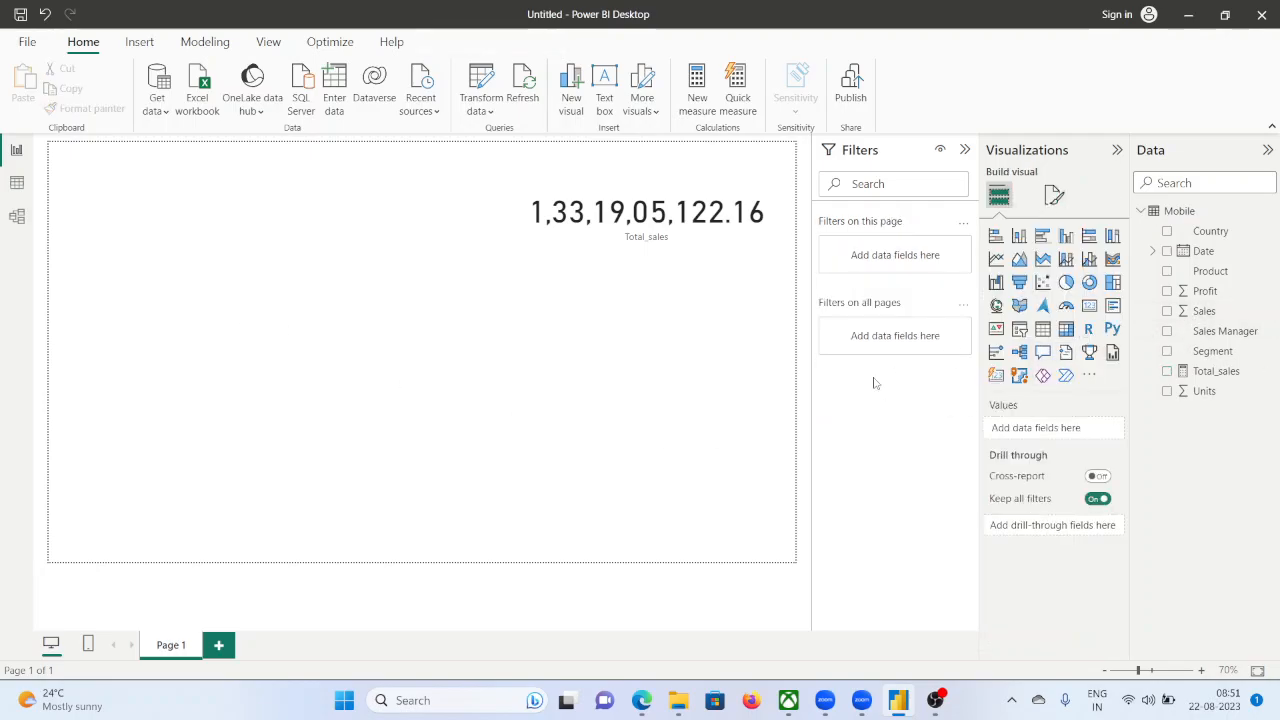
Add a table visual in the page's left half with the Product and Total_sales columns, and make it slightly wider and shorter.
click(1043, 329)
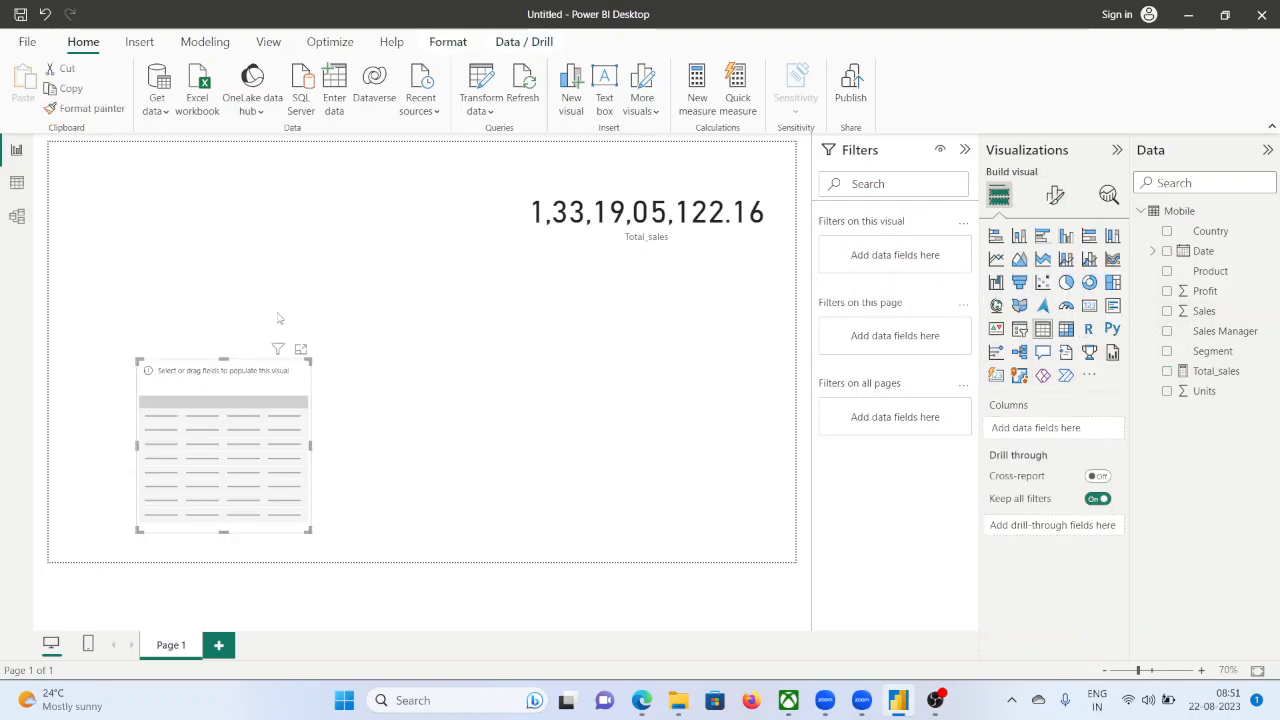
drag(231, 366, 213, 261)
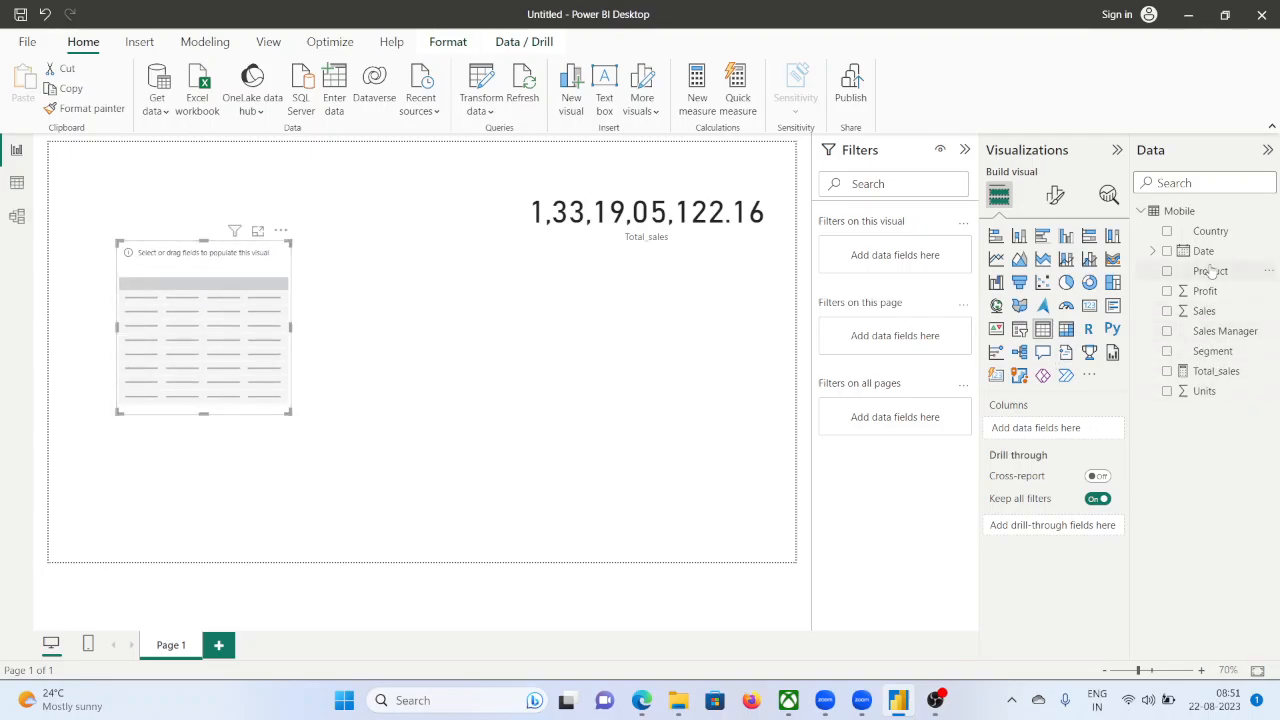
drag(1208, 271, 231, 323)
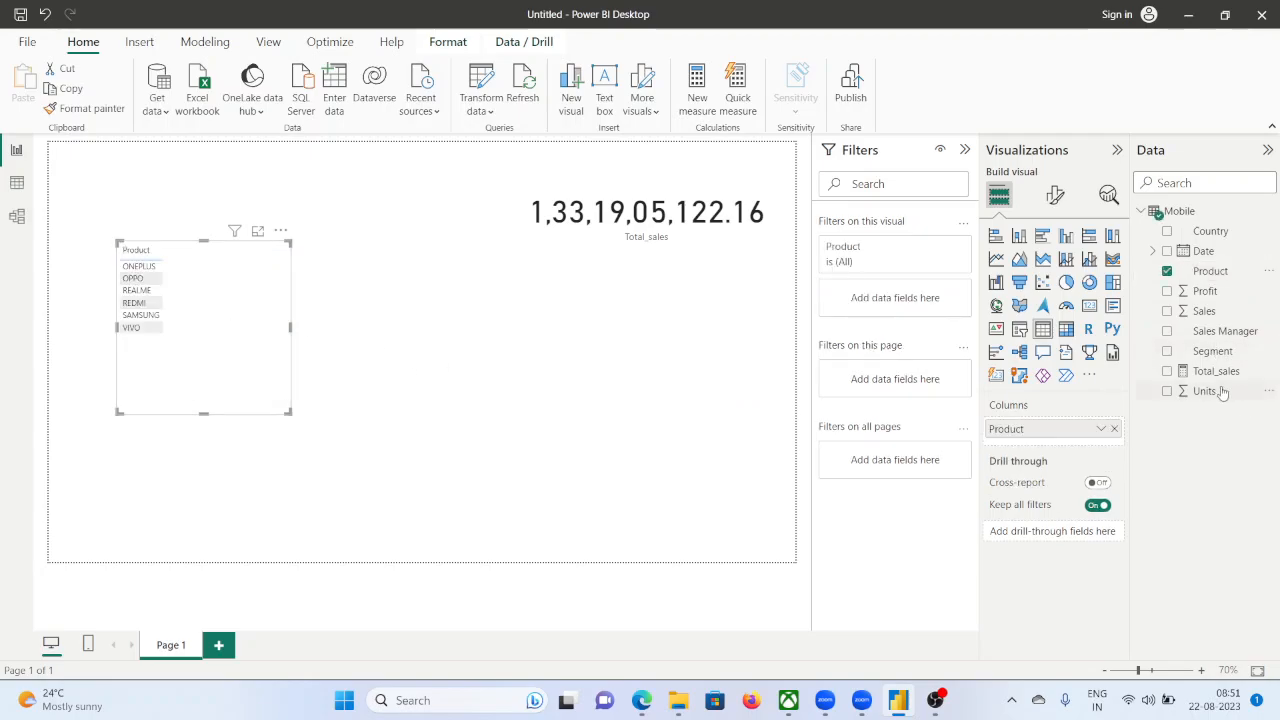
drag(1219, 380, 251, 317)
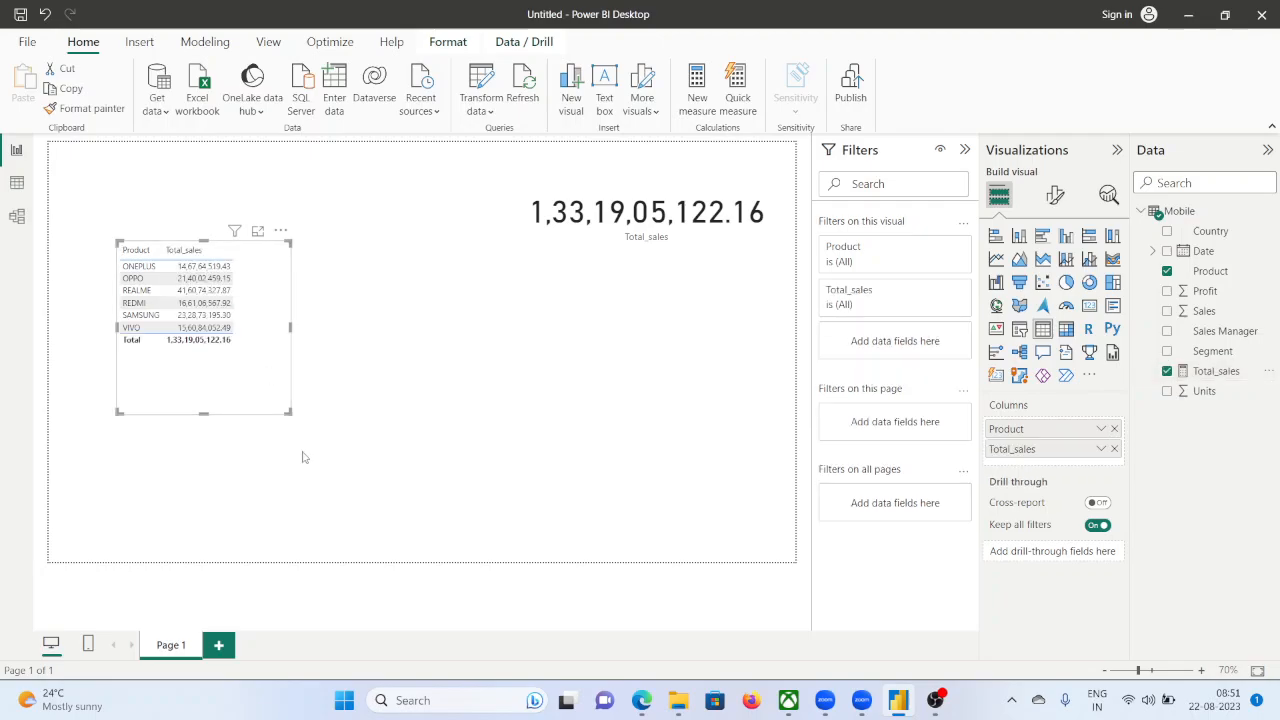
drag(290, 412, 311, 386)
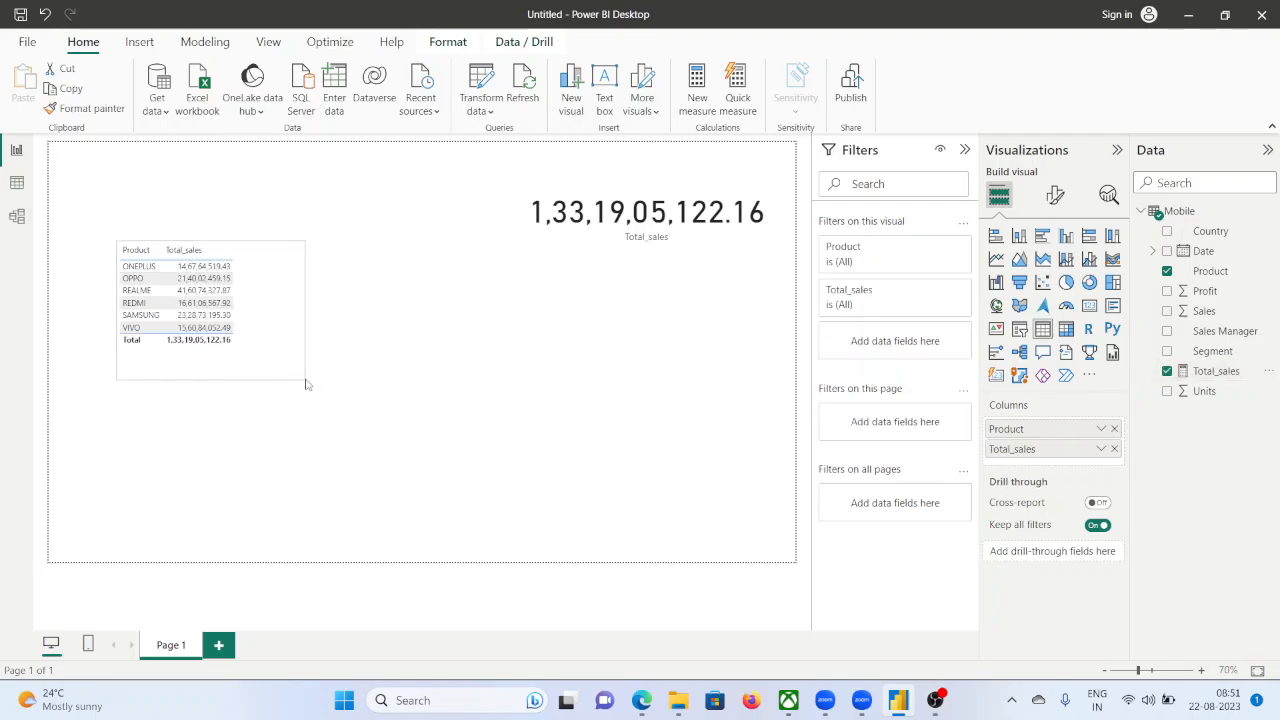
Format the product table's values in bold at font size 11.
scroll(260, 394, up, 2)
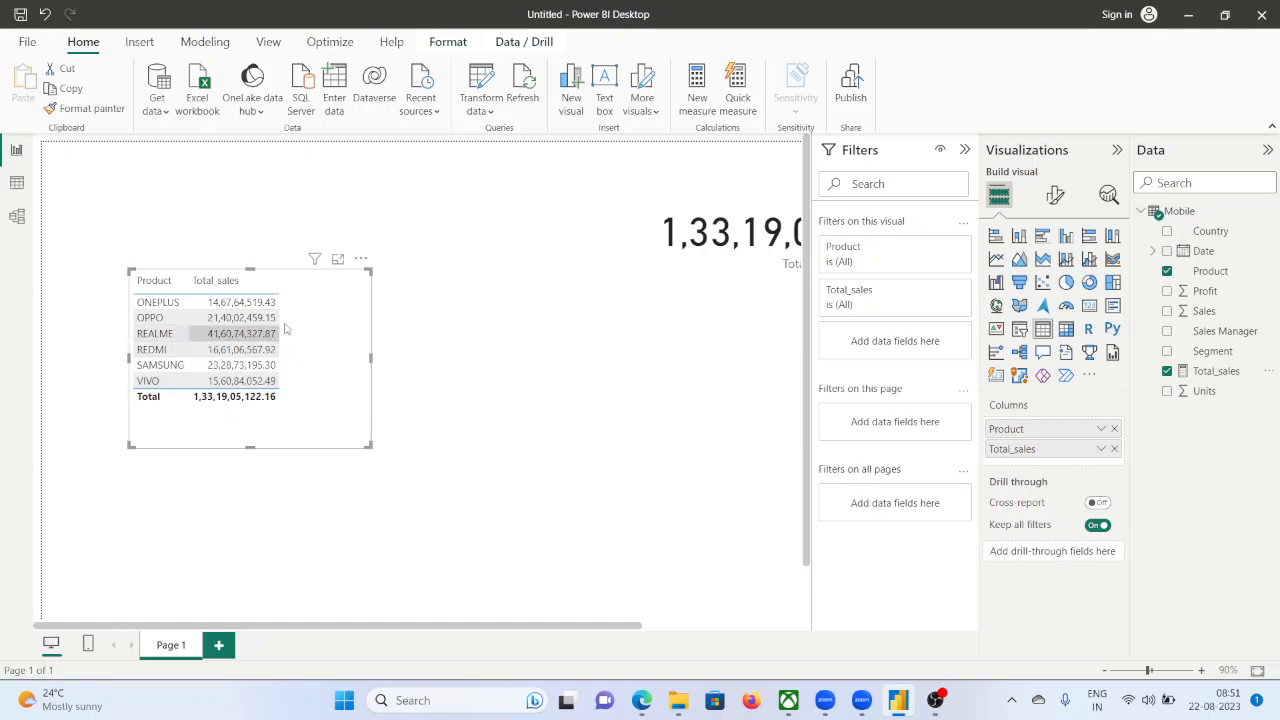
click(1053, 198)
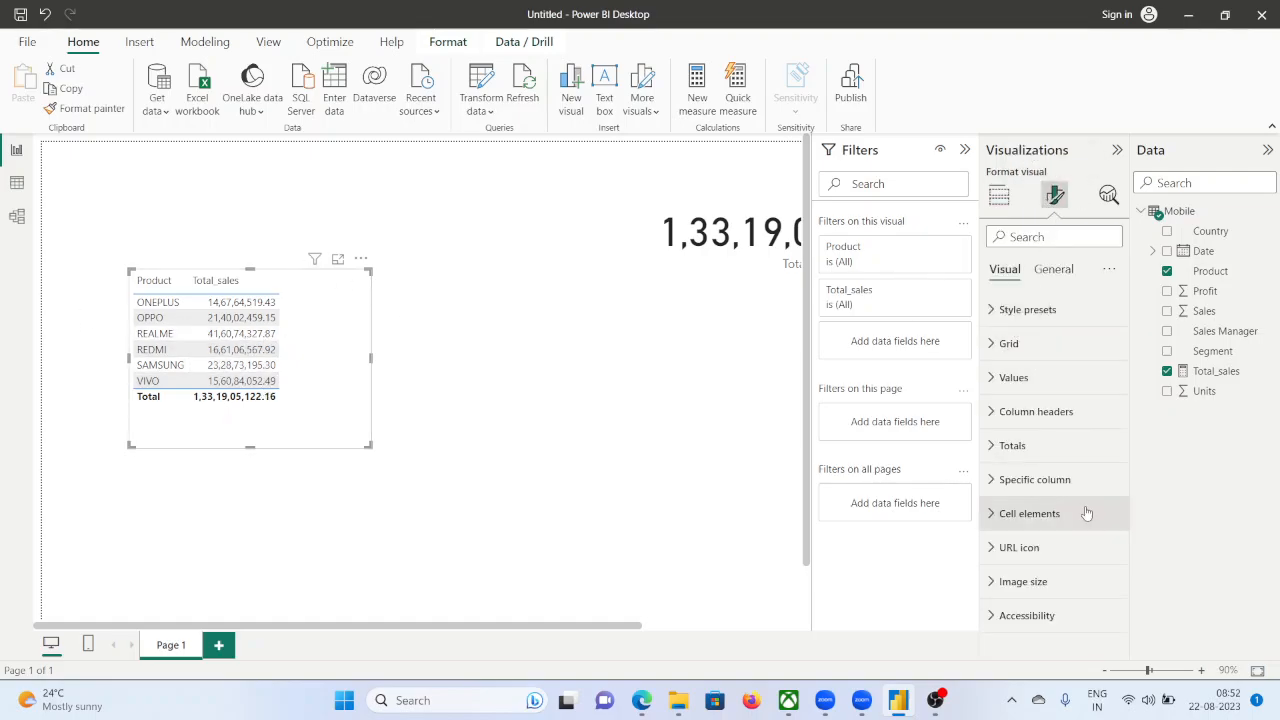
click(993, 378)
scroll(1047, 441, down, 1)
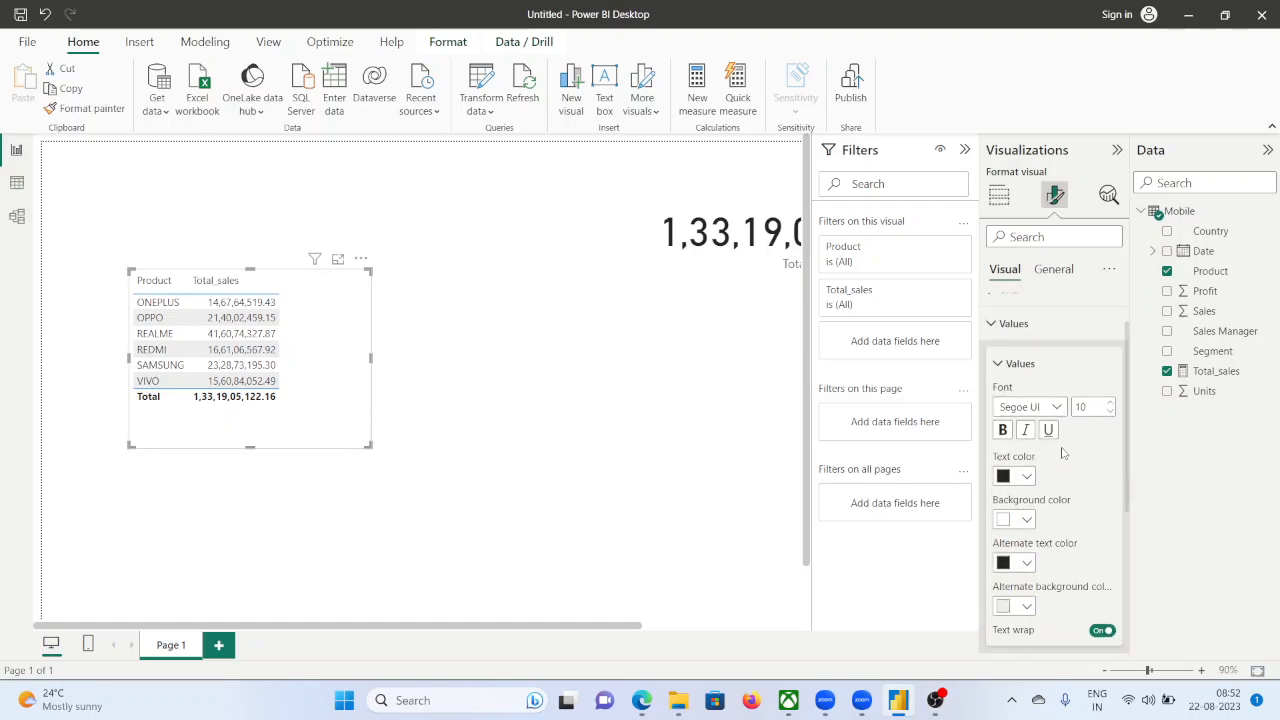
click(1003, 430)
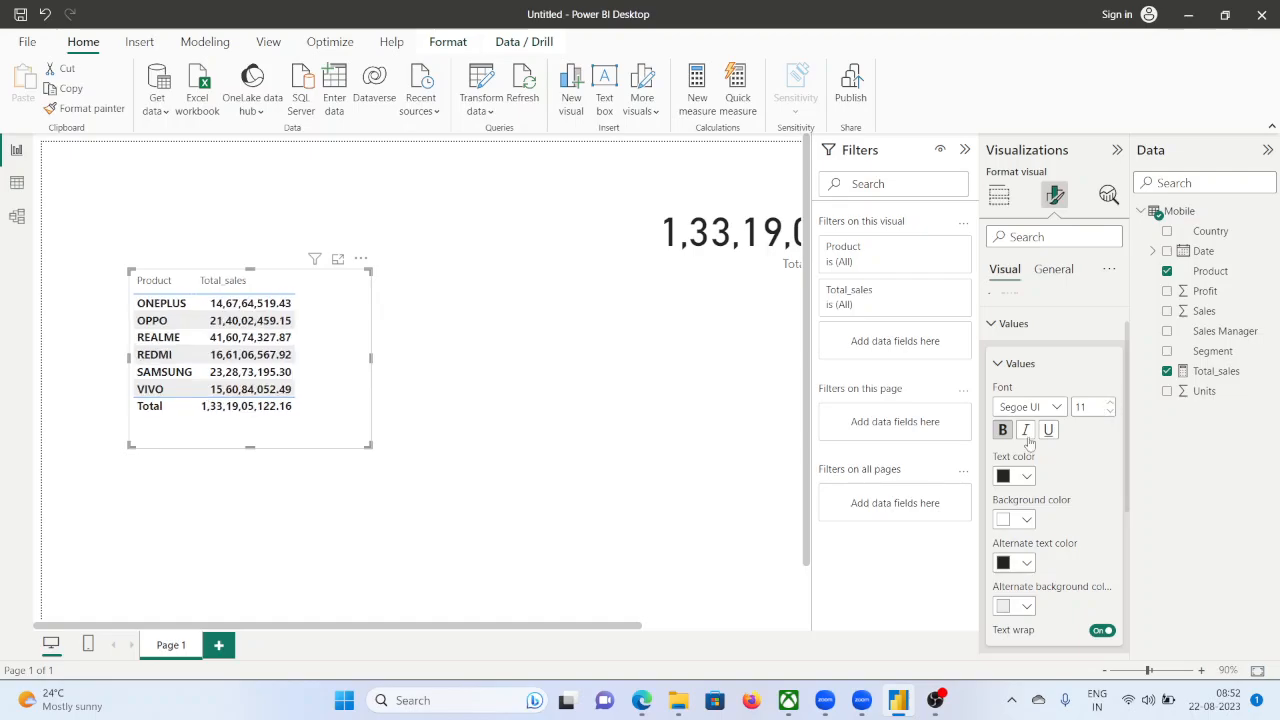
Widen the product table on the page, leaving some empty space beside its columns.
drag(373, 448, 381, 445)
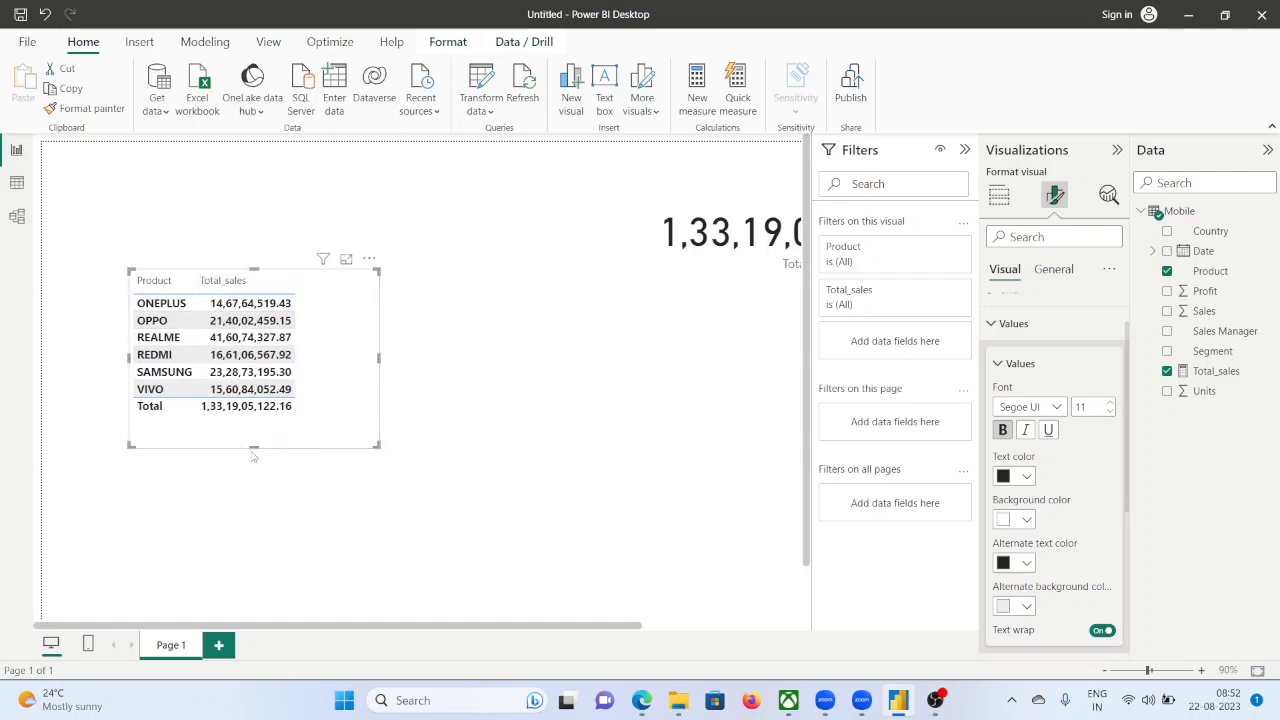
drag(254, 447, 258, 445)
drag(378, 444, 418, 450)
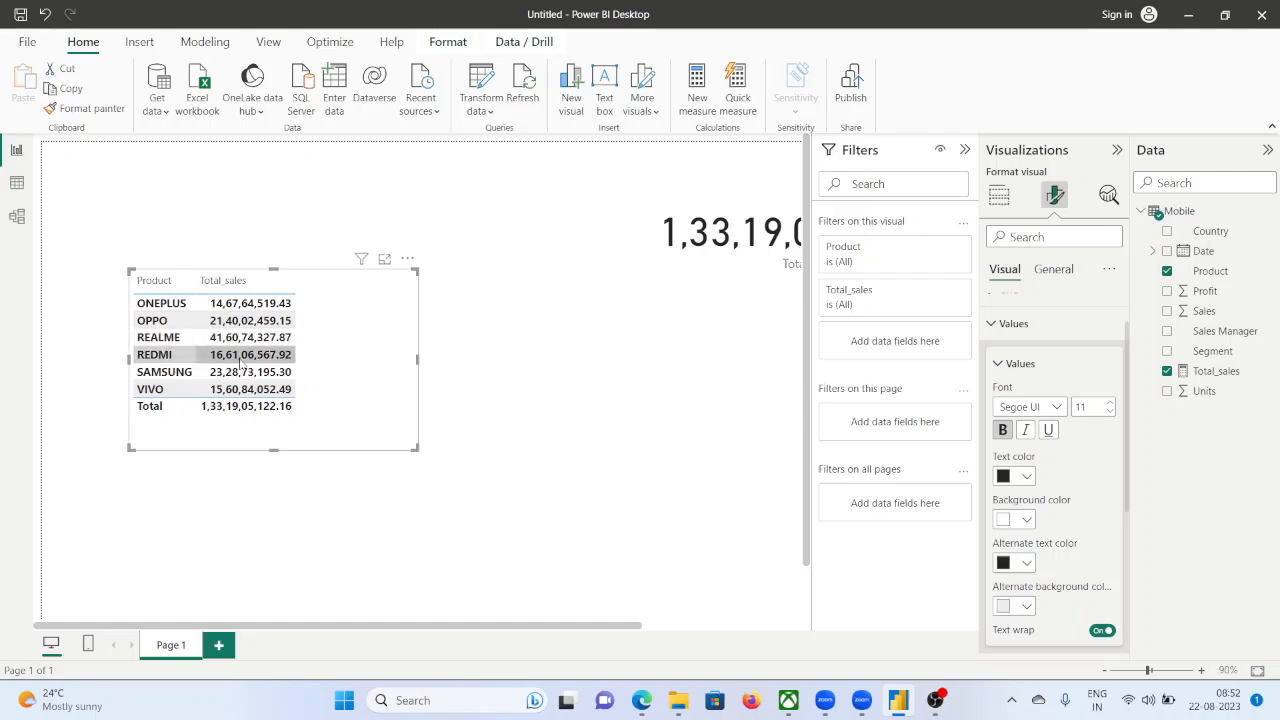
Switch to Notepad by launching it with a blank document.
key(super+r)
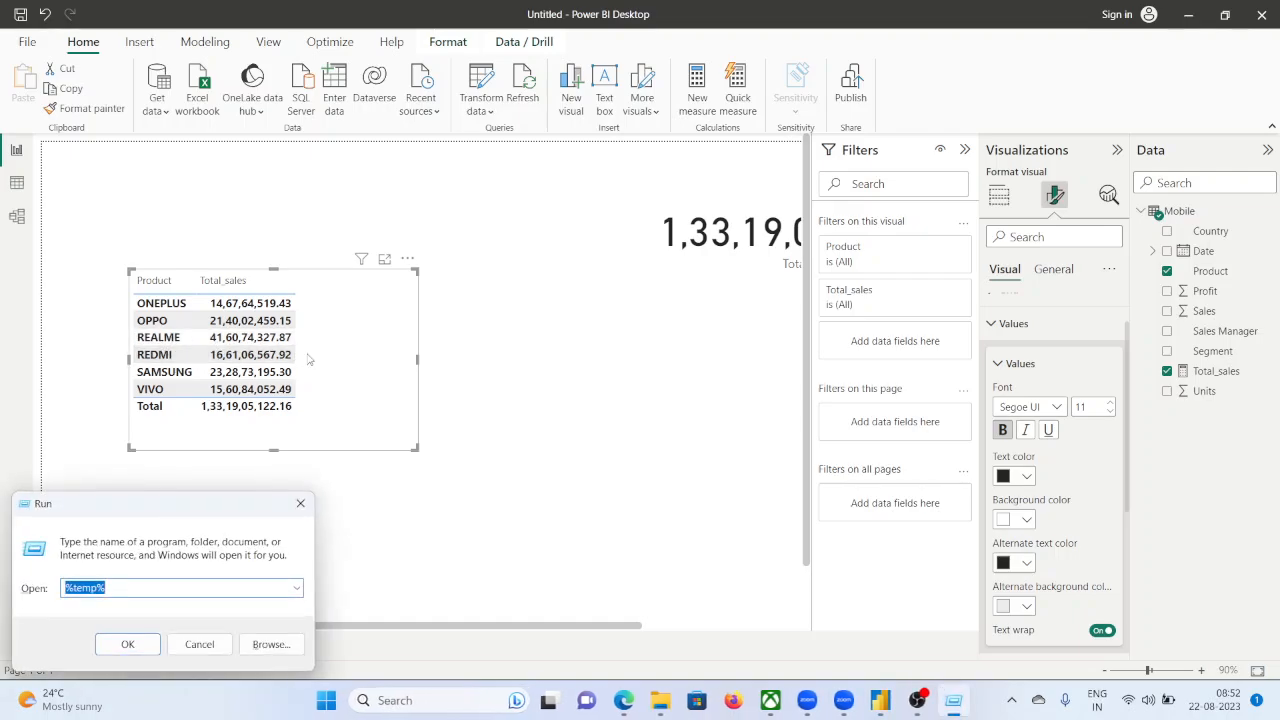
text(%temp%)
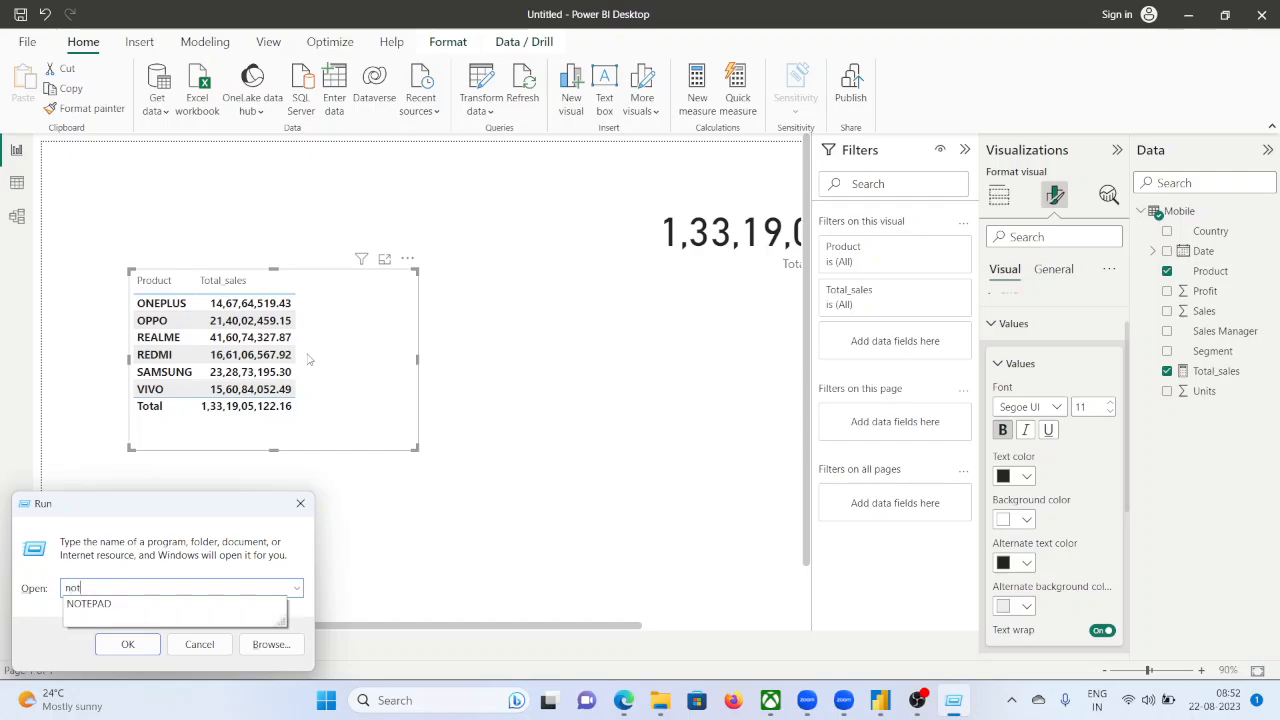
key(Return)
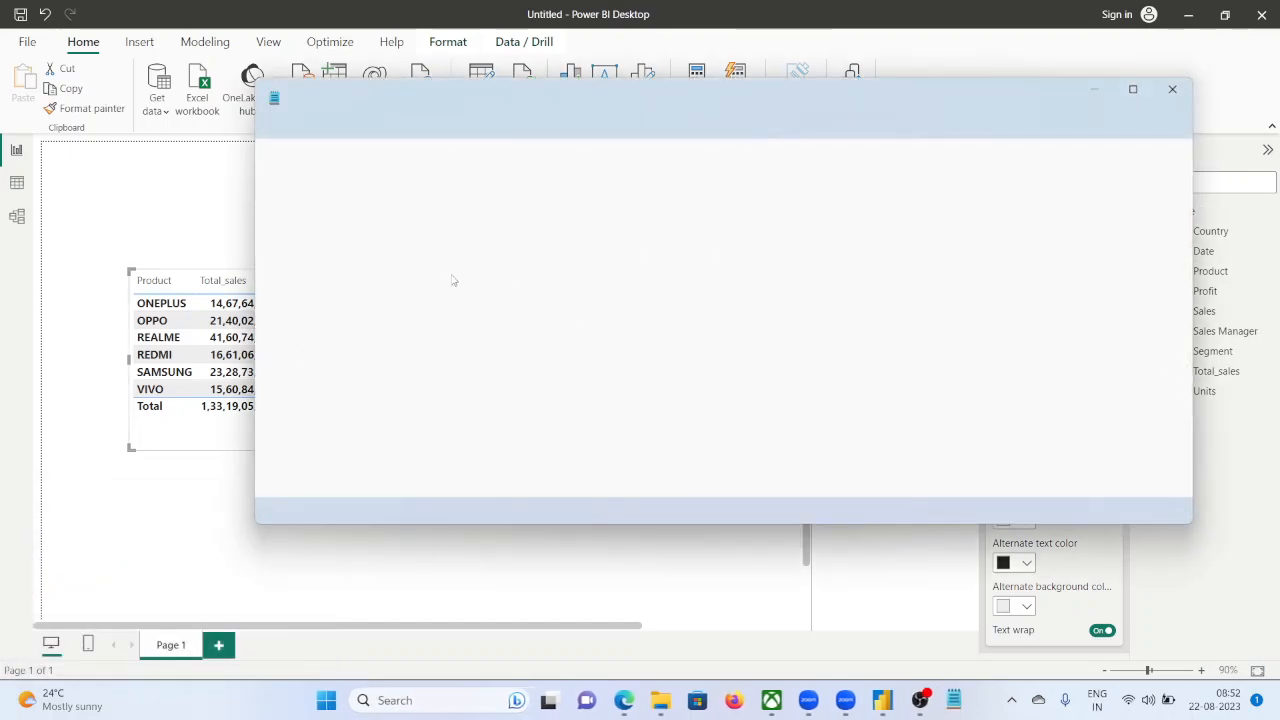
scroll(353, 214, up, 1)
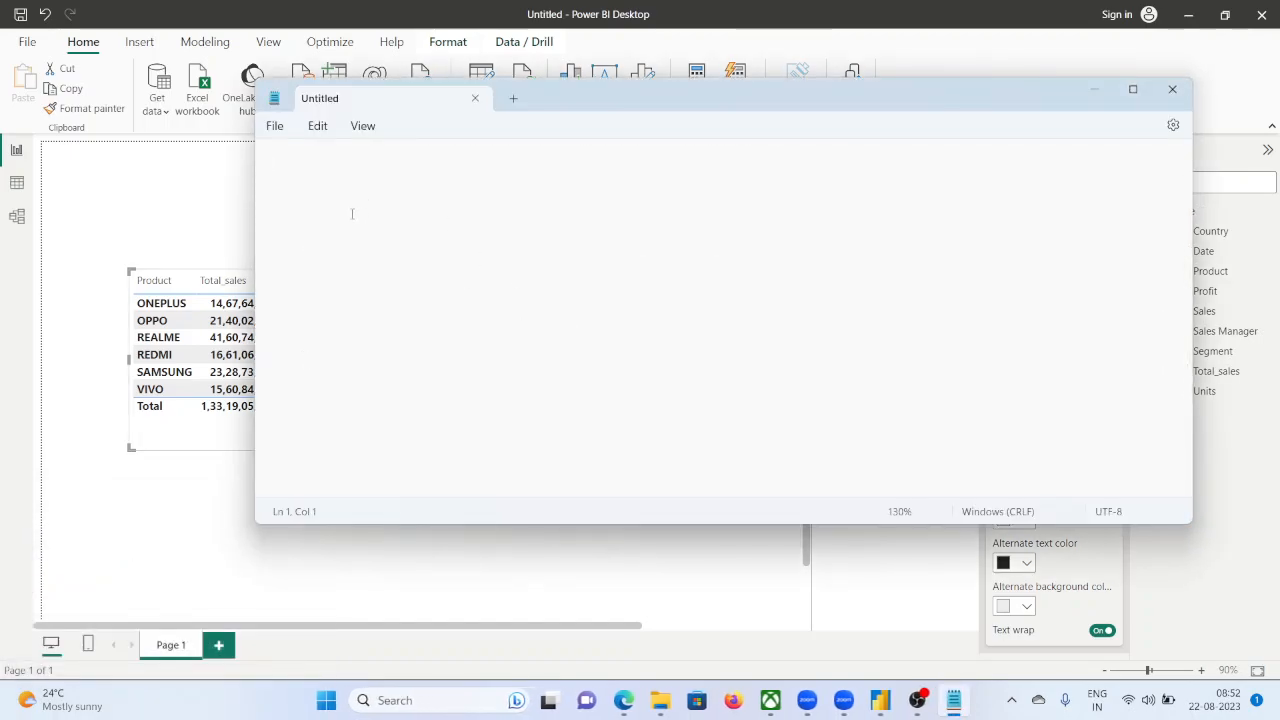
Enter the first names of three people in the blank note, one per line.
text(gopal)
key(Return)
text(poor)
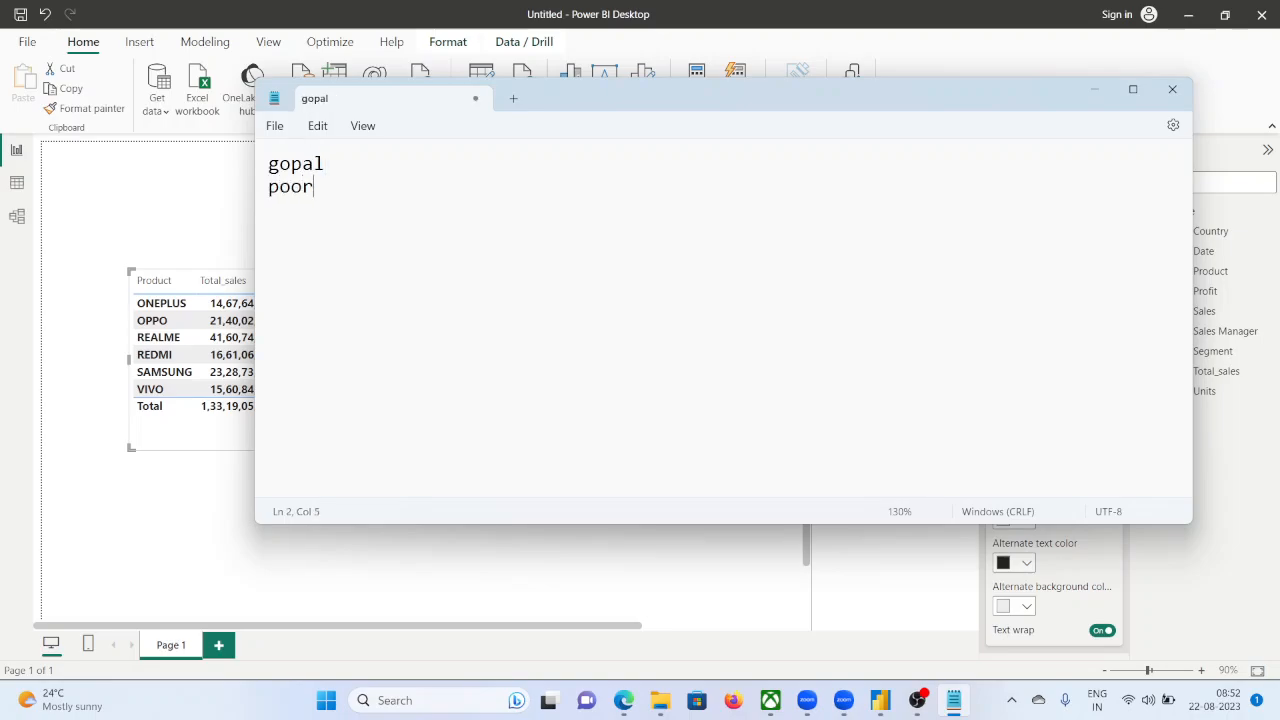
text(best)
key(BackSpace)
key(BackSpace)
text(h )
text(rashmi)
text(ta)
key(Return)
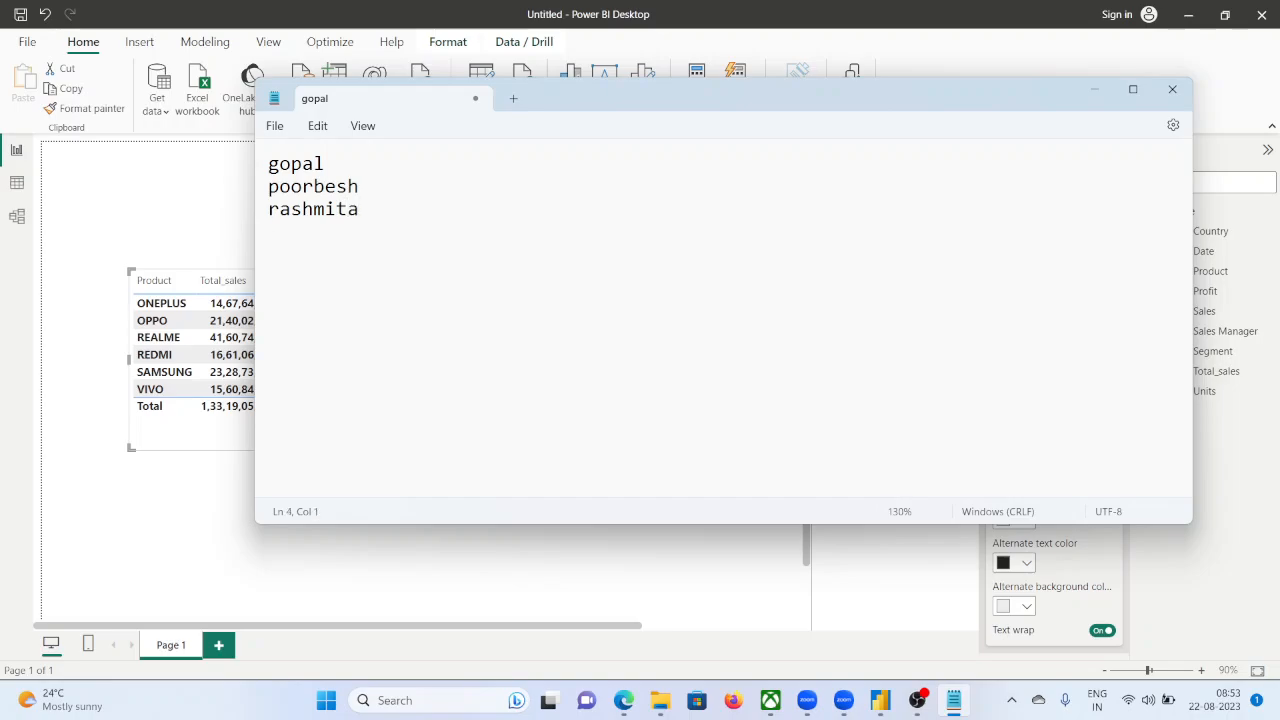
Extend the list with the first names of three more people, one per line.
text(prem)
key(BackSpace)
text(mand)
key(BackSpace)
text(and)
key(Return)
text(s)
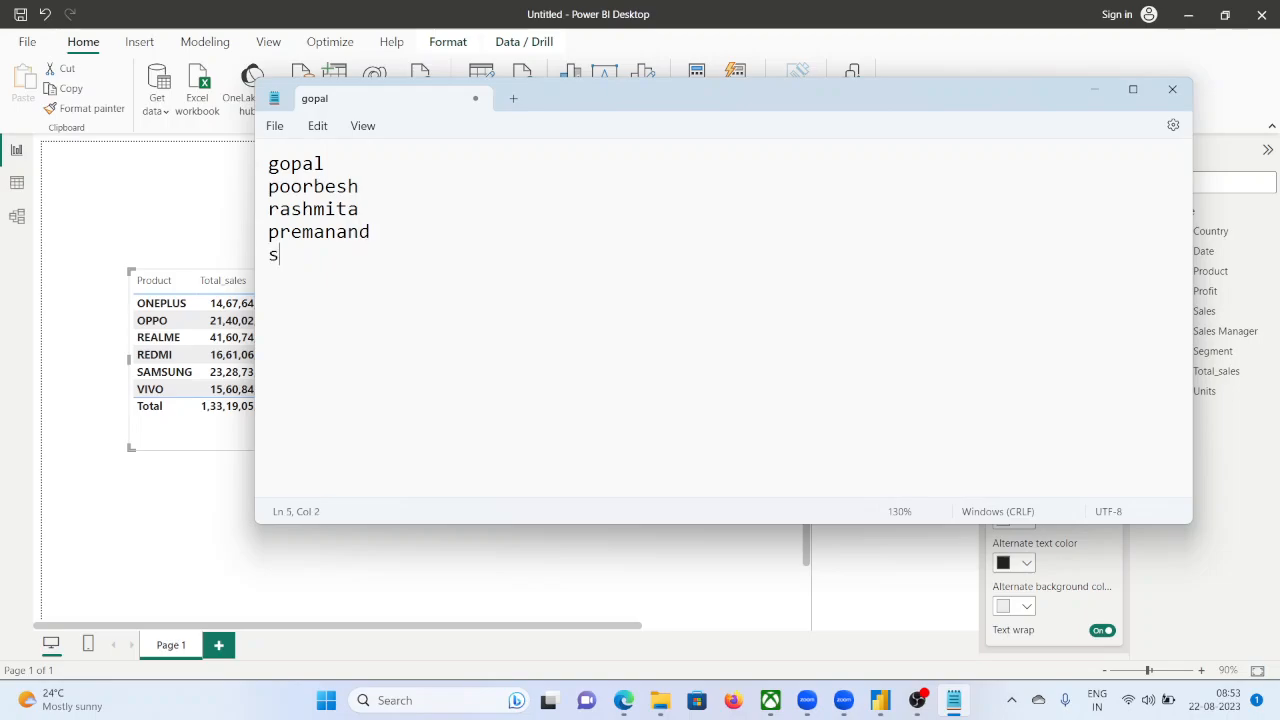
text(urya)
key(Return)
text(divya)
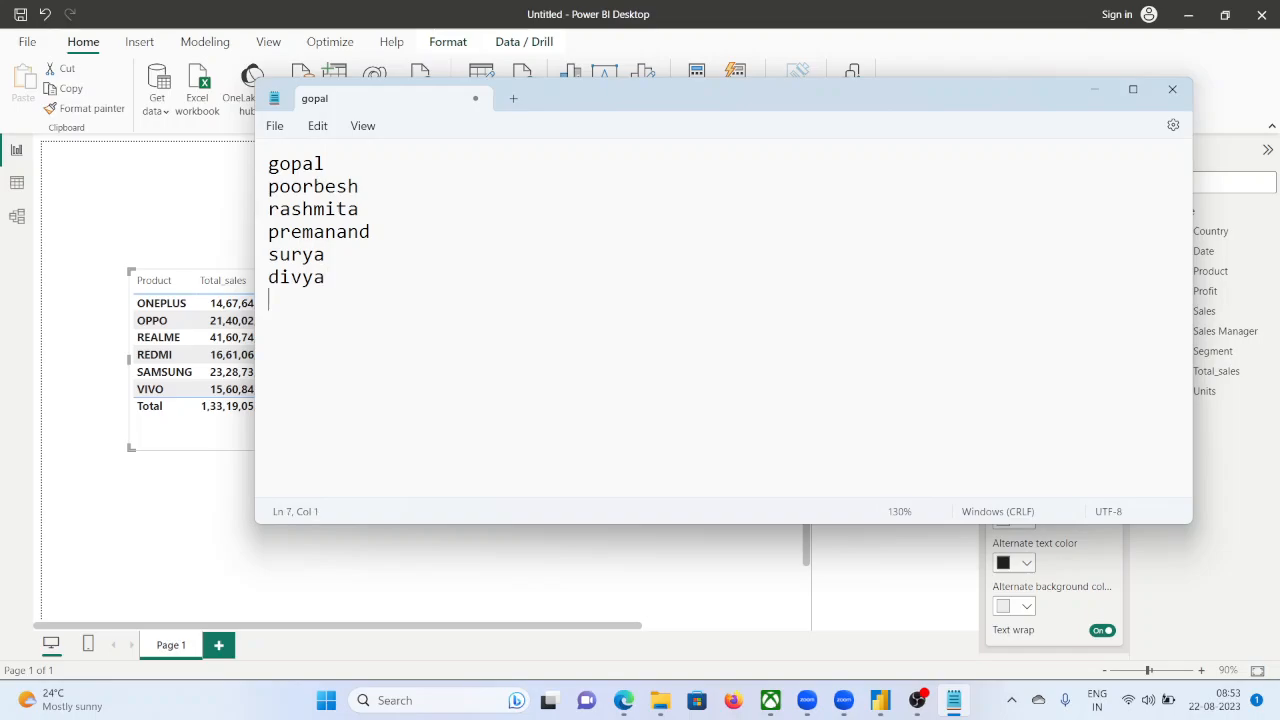
Add an aligned column of amounts beside the first four names: 20, 15, 15 and 25.
click(386, 163)
key(Tab)
text(20)
key(Down)
key(Tab)
text(15)
key(Tab)
text(15)
key(Tab)
text(15)
key(BackSpace)
key(BackSpace)
text(25)
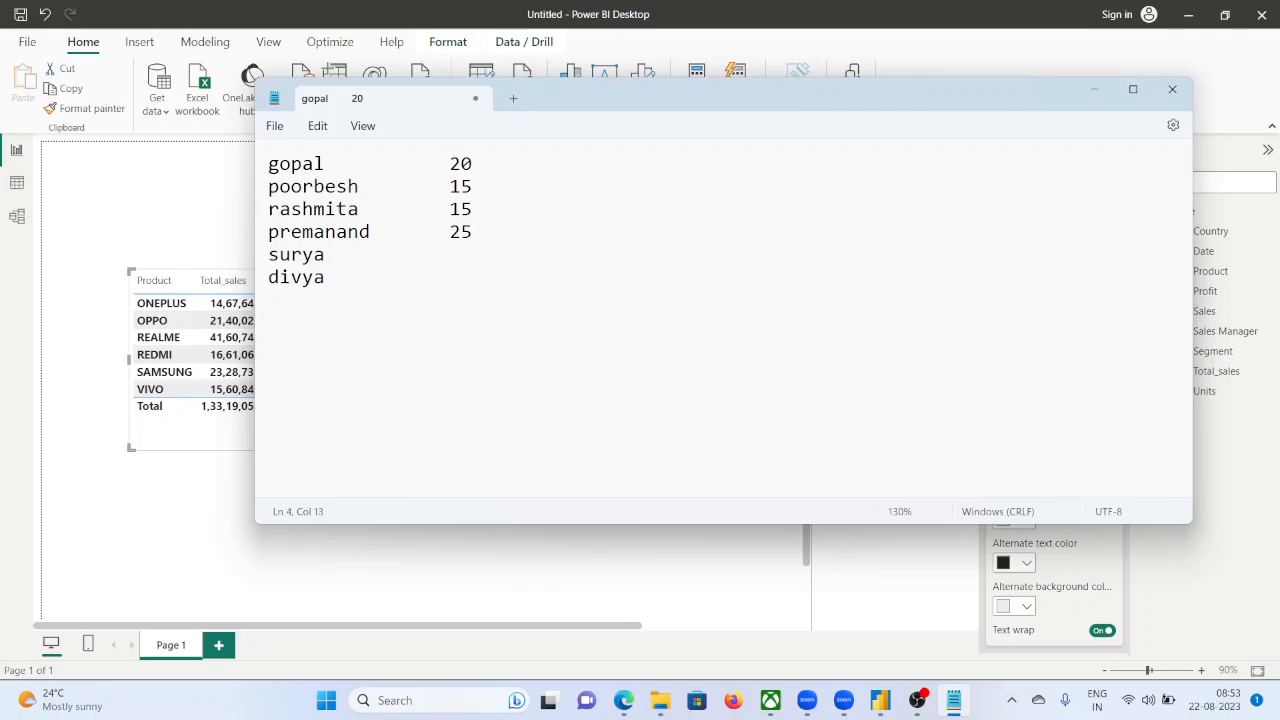
Enter the amounts 15 and 10 beside the last two names, aligned with the amounts above.
key(Down)
key(Tab)
key(Tab)
text(5)
key(Tab)
key(Tab)
key(Up)
text(1)
key(Down)
text(10 )
Add a dashed separator line below the list, followed by a total line with the value 100.
text(------------------------)
key(Return)
text(total)
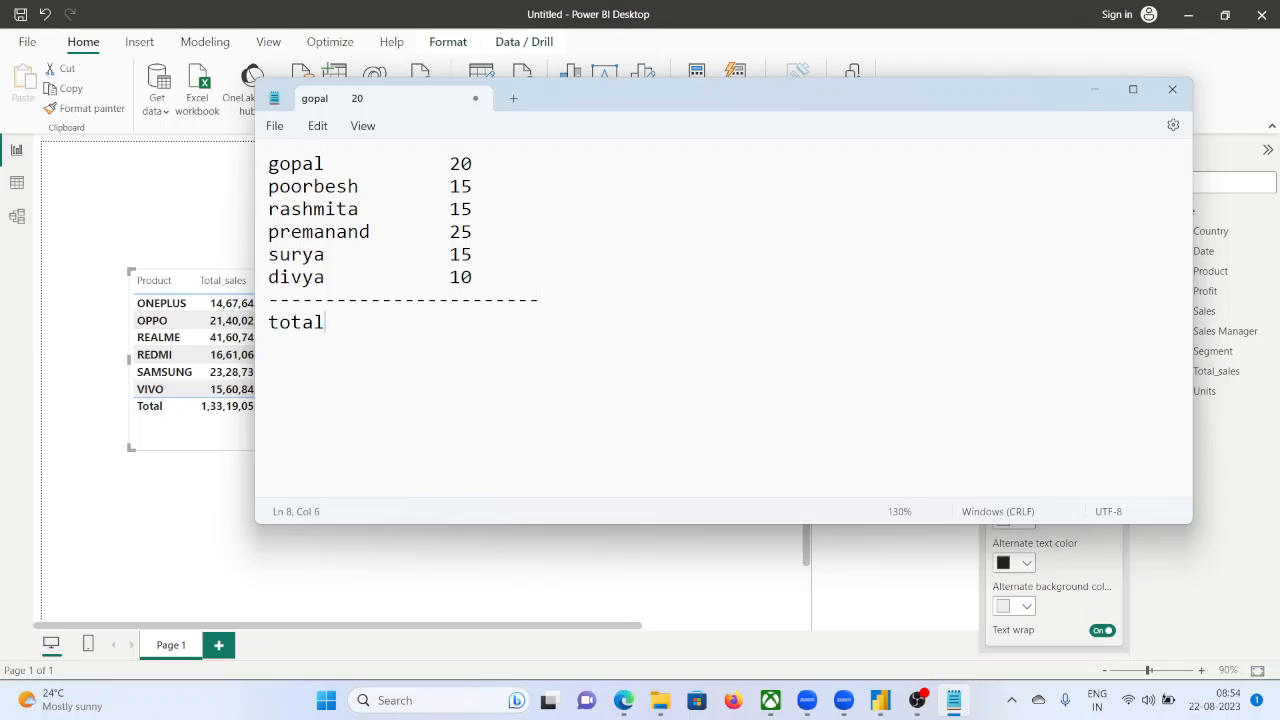
key(Tab)
text(100)
Examine each person's amount in the list in relation to the total line.
drag(492, 323, 250, 302)
click(300, 164)
double_click(300, 164)
double_click(312, 186)
click(281, 254)
click(478, 278)
drag(478, 278, 432, 156)
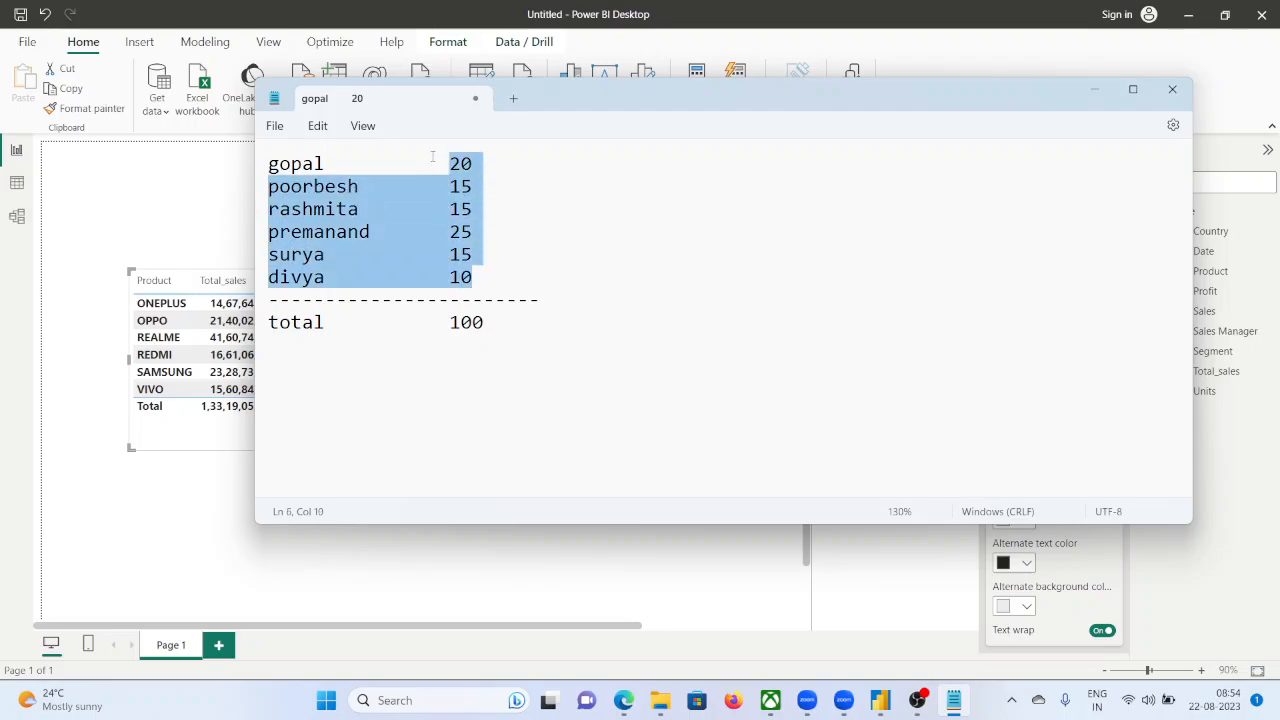
click(497, 217)
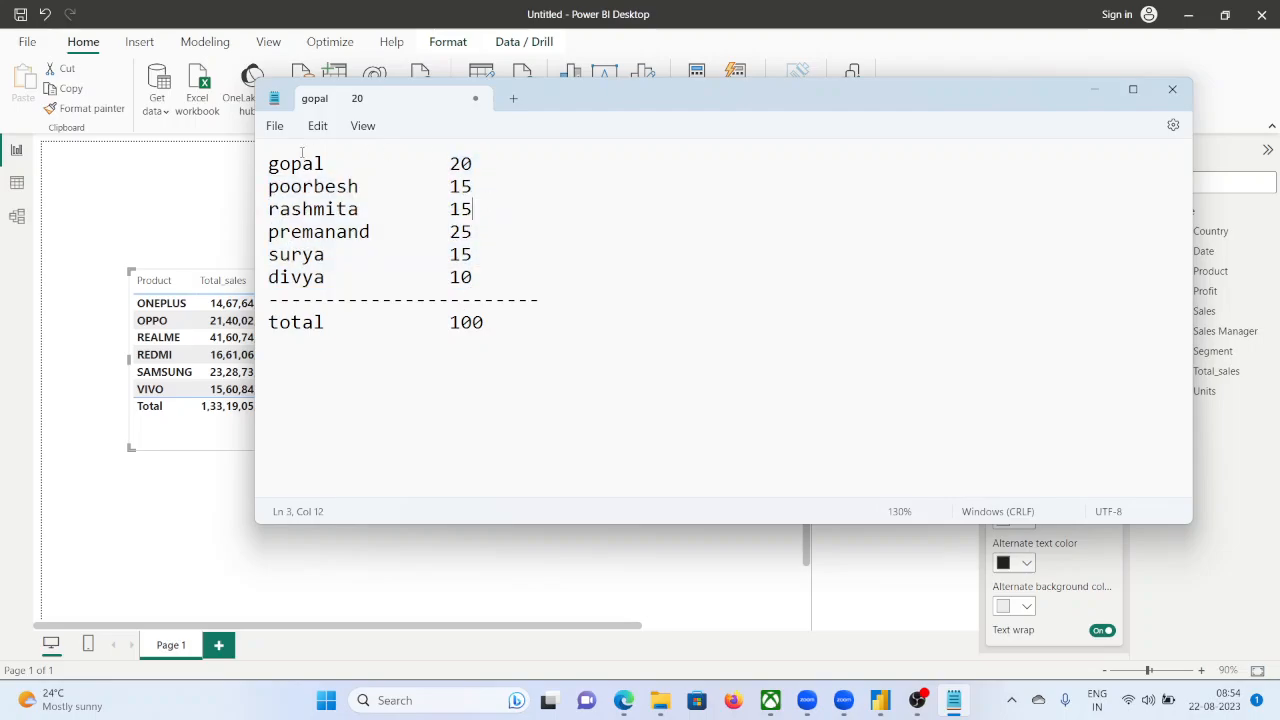
drag(302, 159, 358, 209)
drag(290, 232, 302, 255)
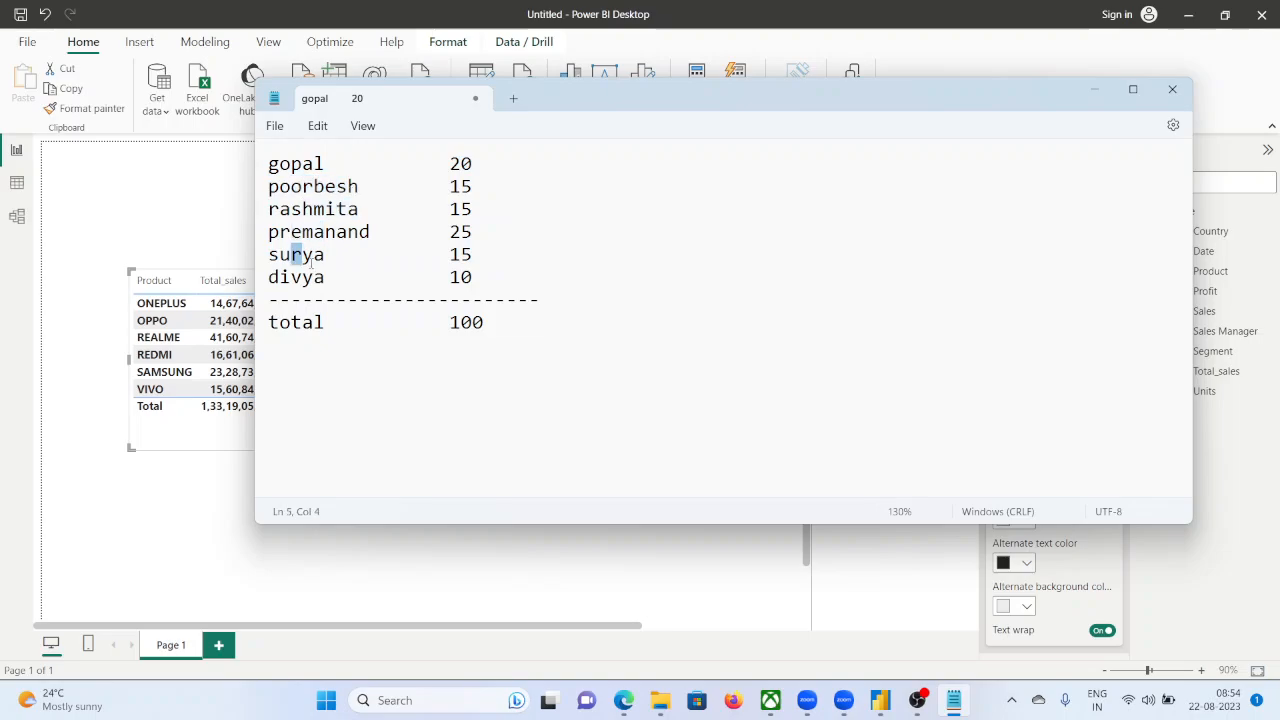
Switch back to Power BI Desktop and create a new measure in the Mobile table with the formula [Total_sales]/[Total_sales]*100.
click(131, 197)
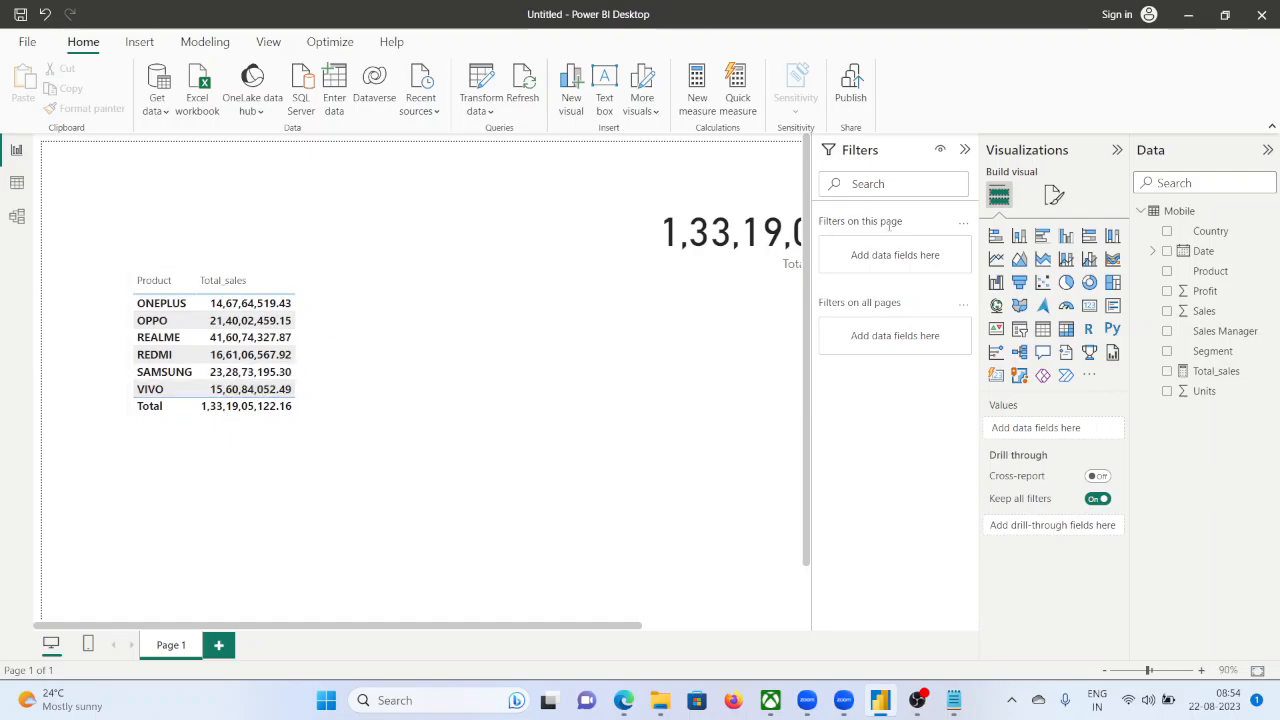
click(700, 97)
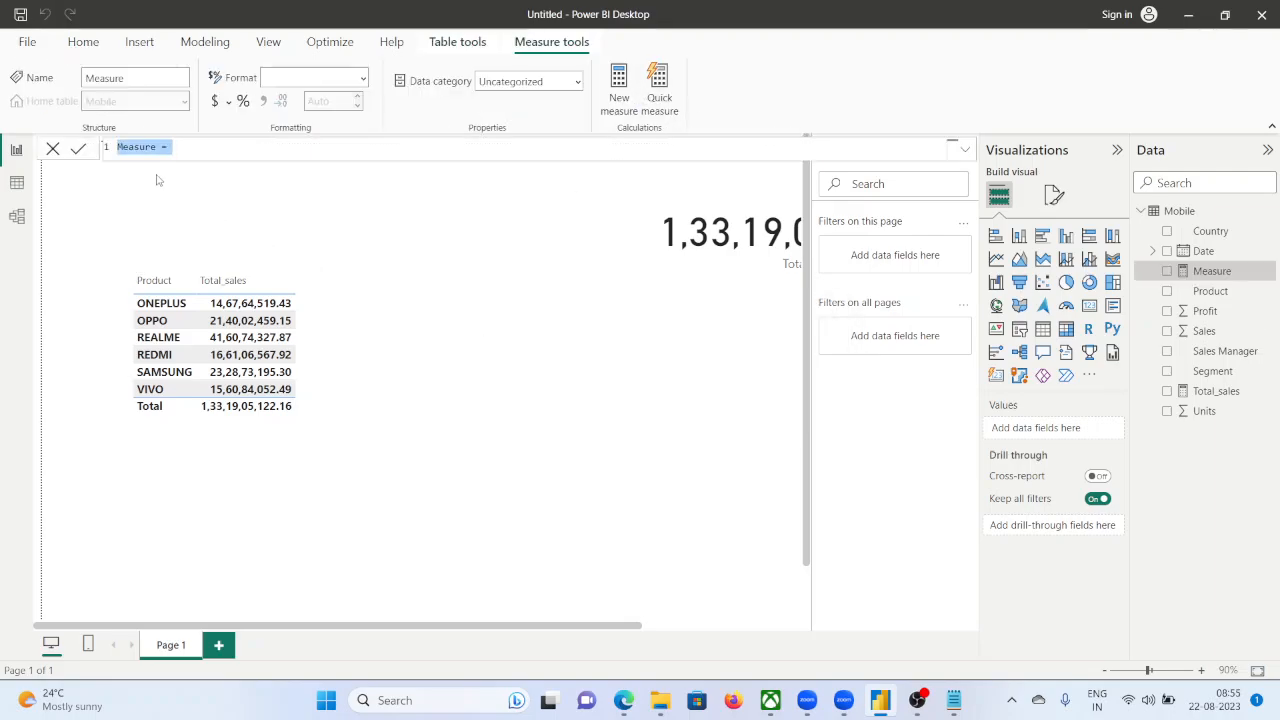
click(192, 150)
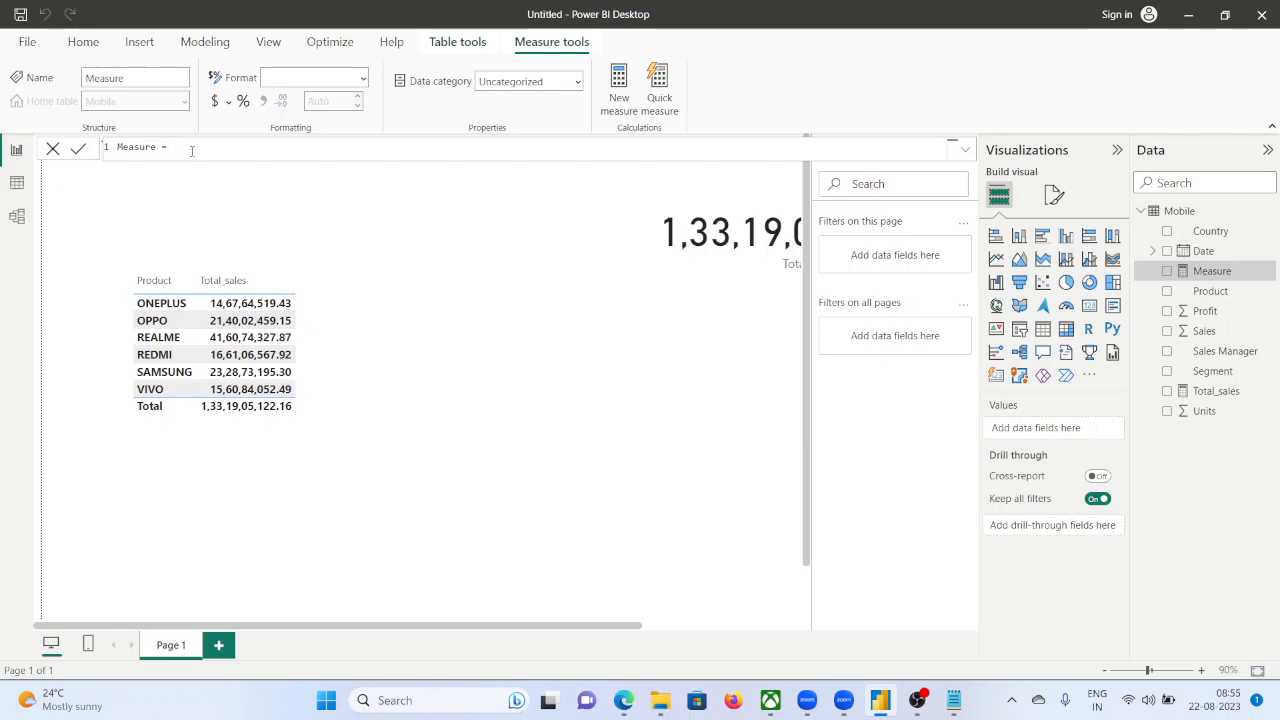
text([t)
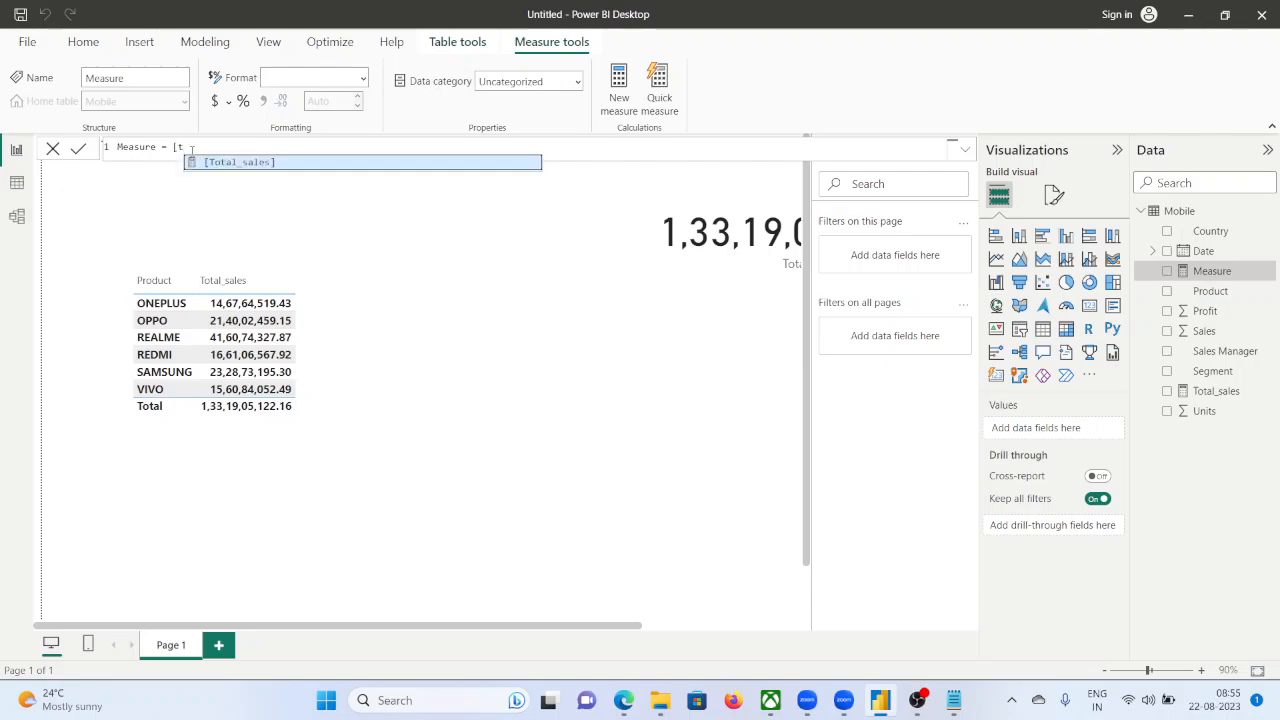
key(Tab)
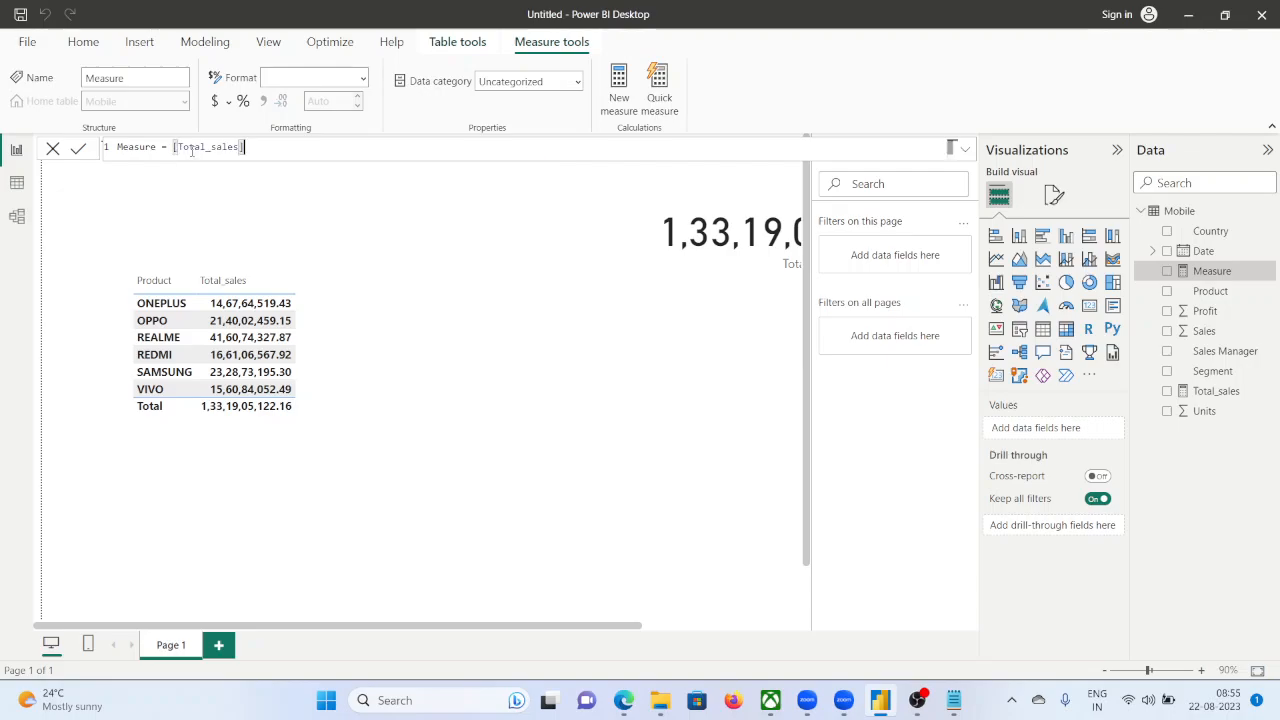
text(/[to)
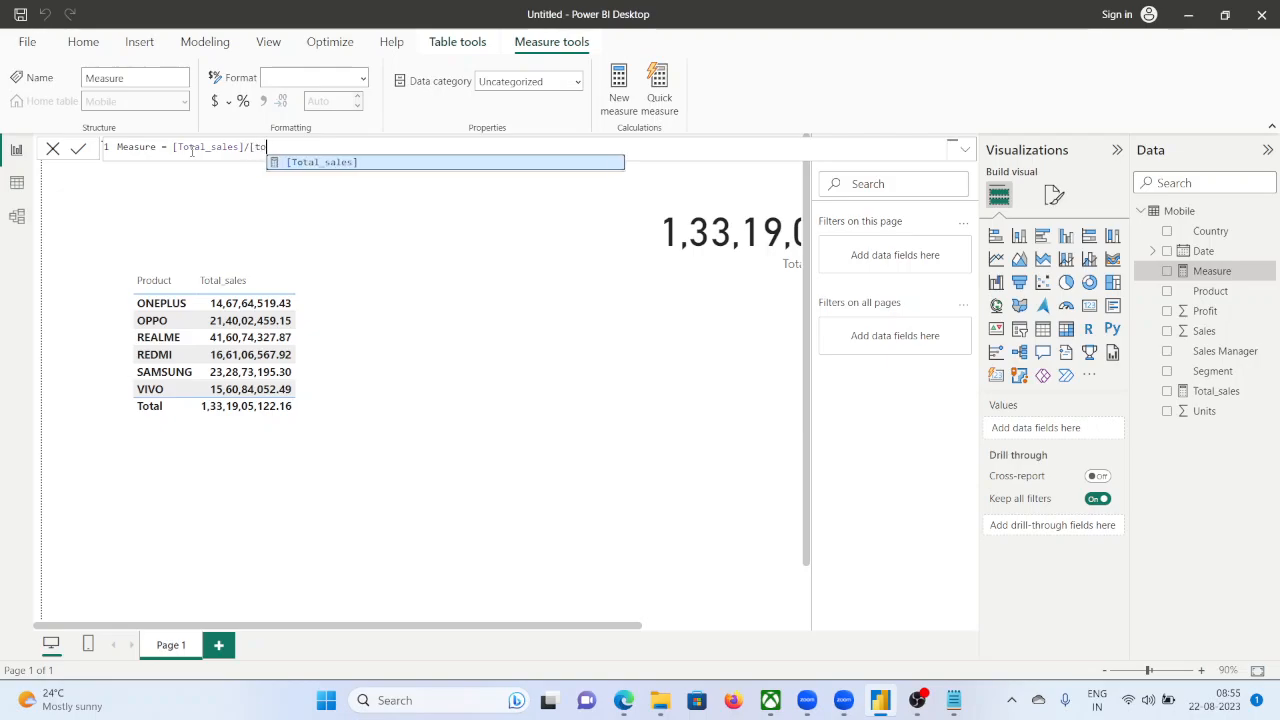
key(Tab)
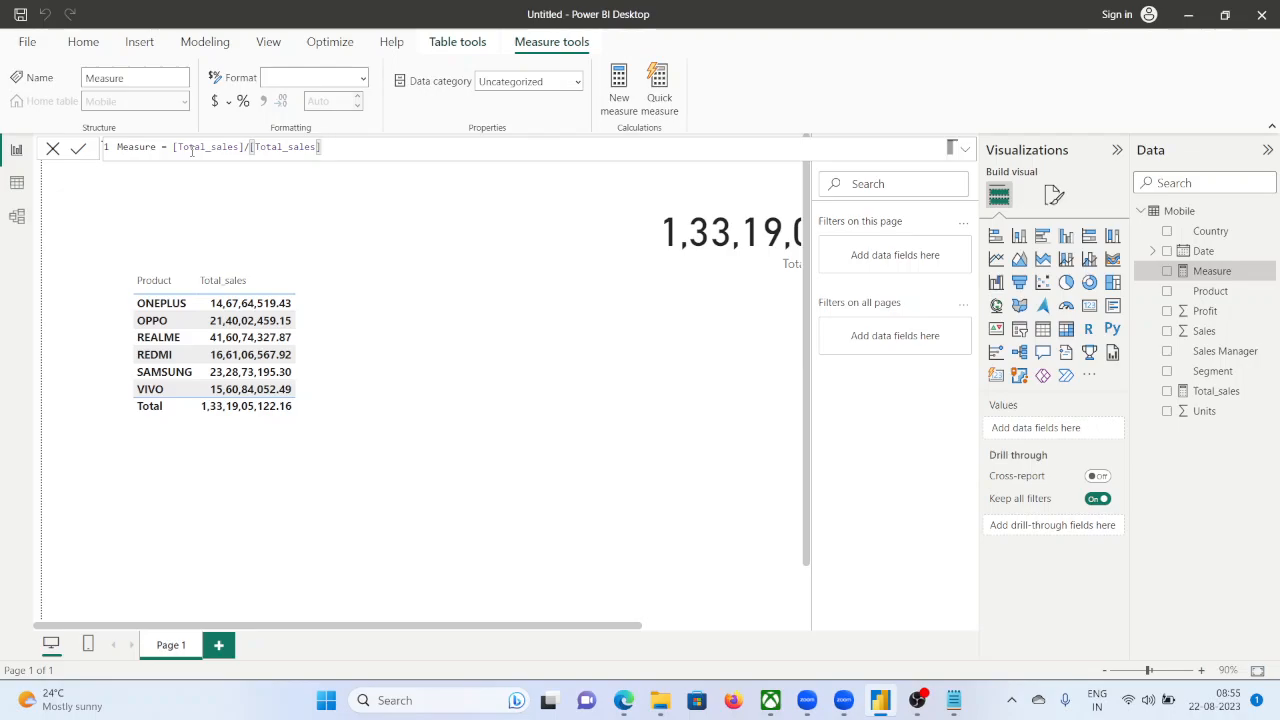
text(*100)
key(Return)
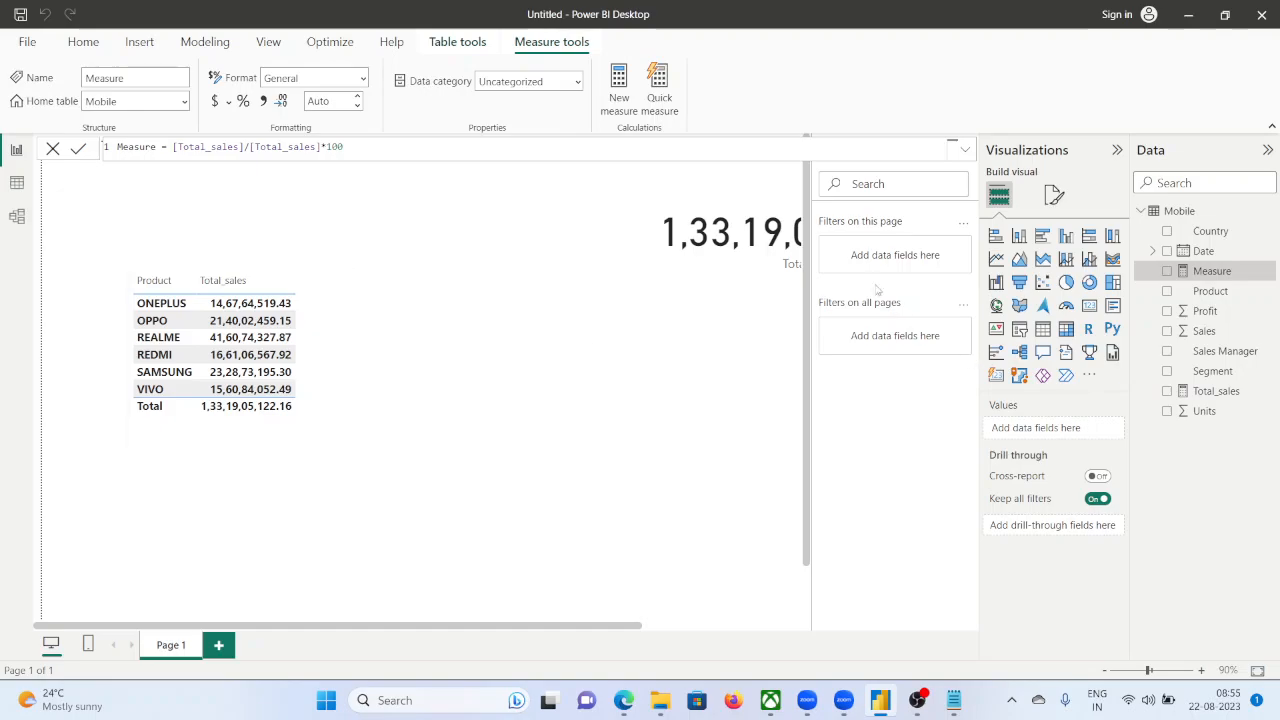
Rename the new measure in its formula as contri and commit it.
double_click(154, 147)
key(BackSpace)
text(cont)
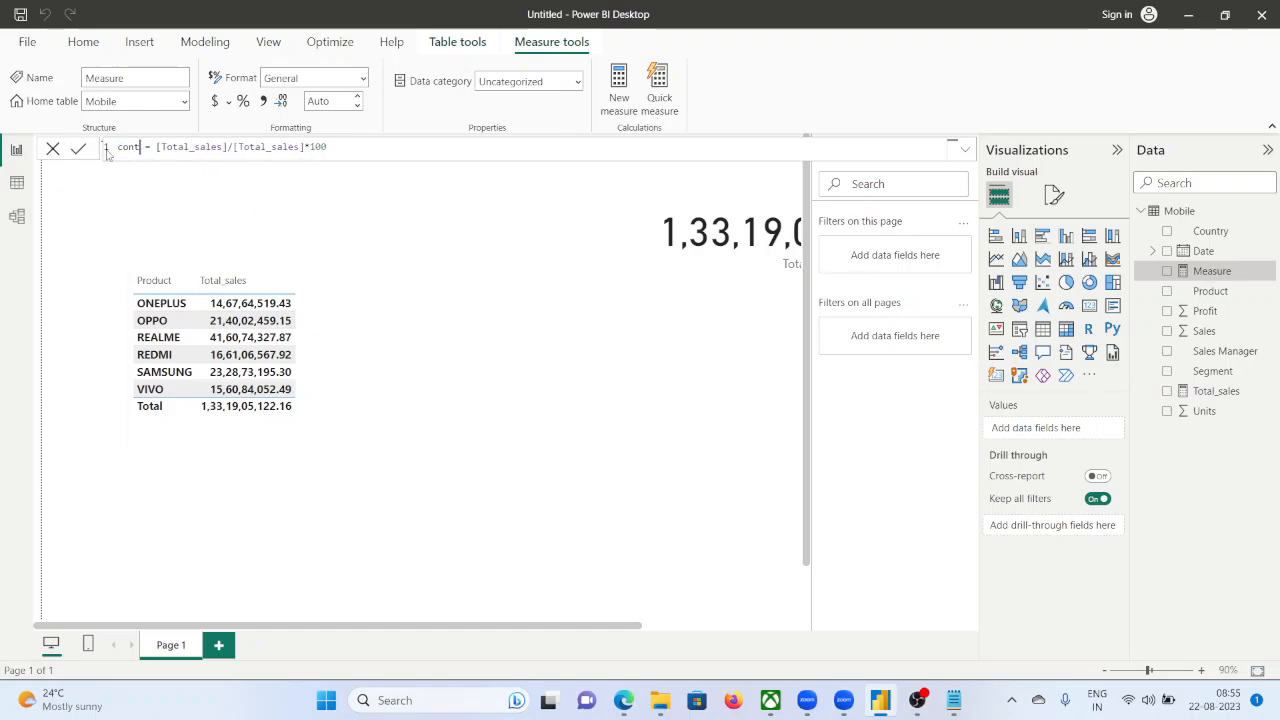
text(tri)
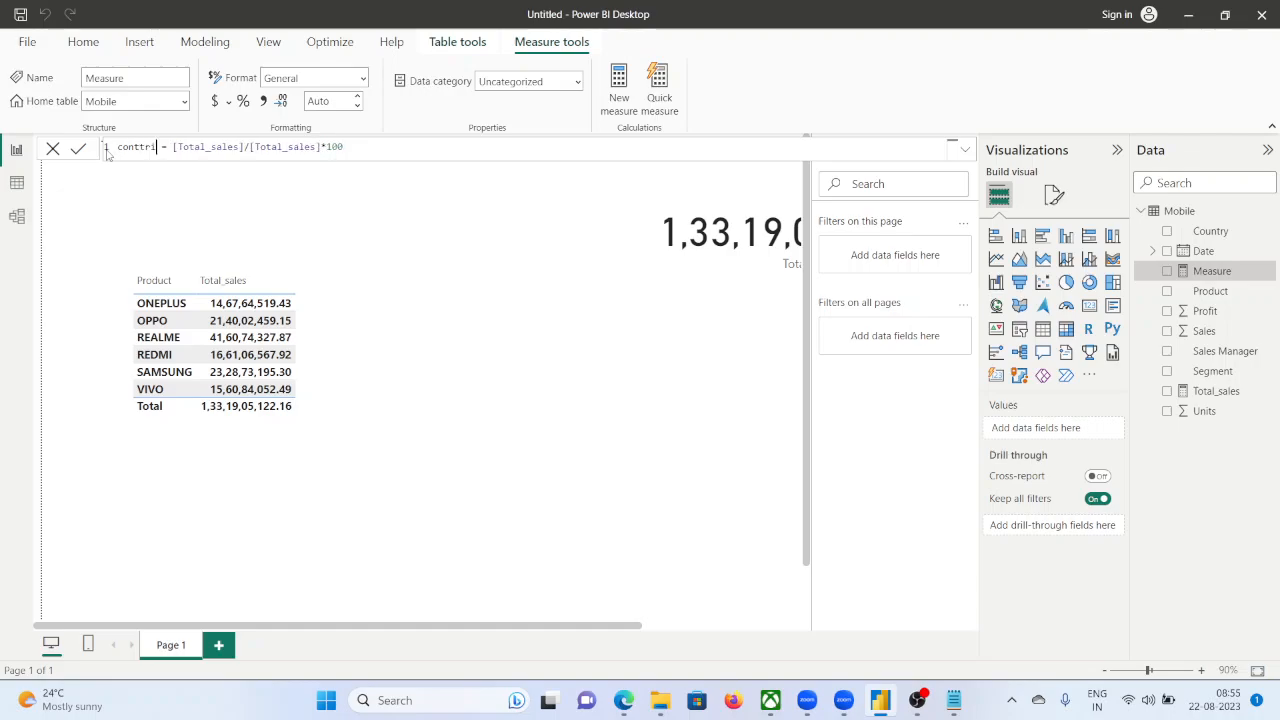
key(BackSpace)
key(BackSpace)
key(BackSpace)
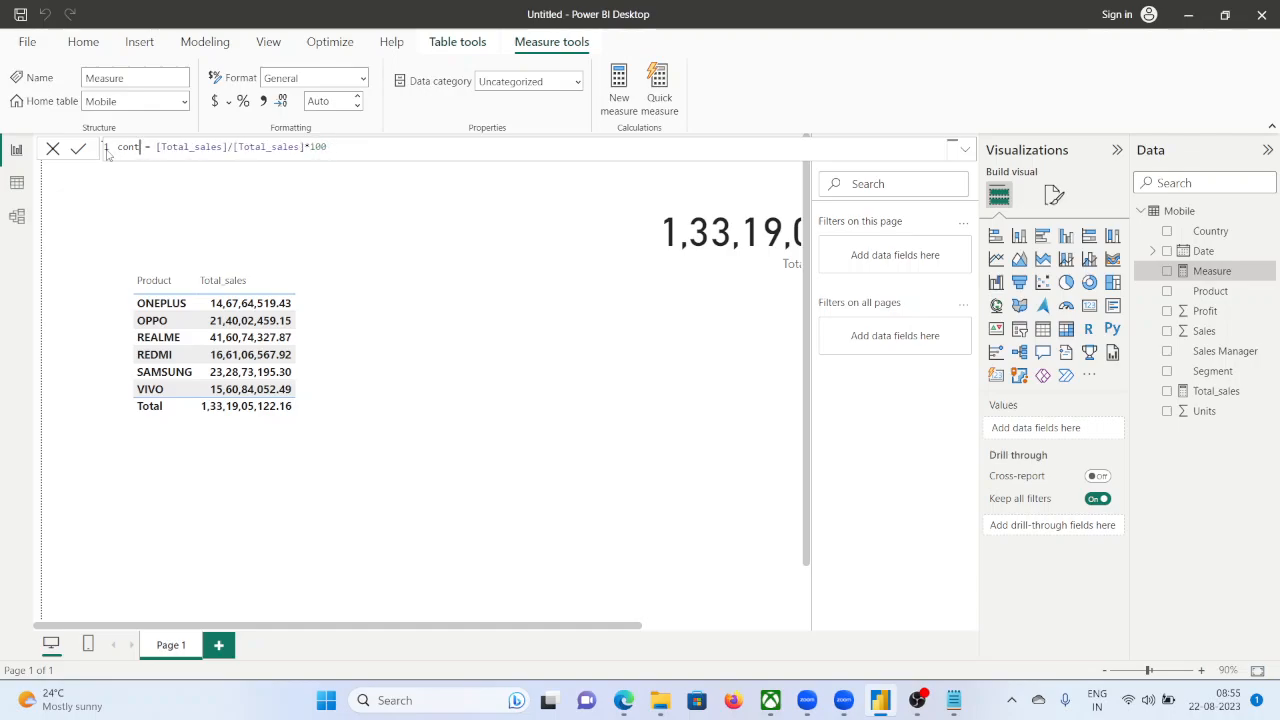
text(ri)
key(Return)
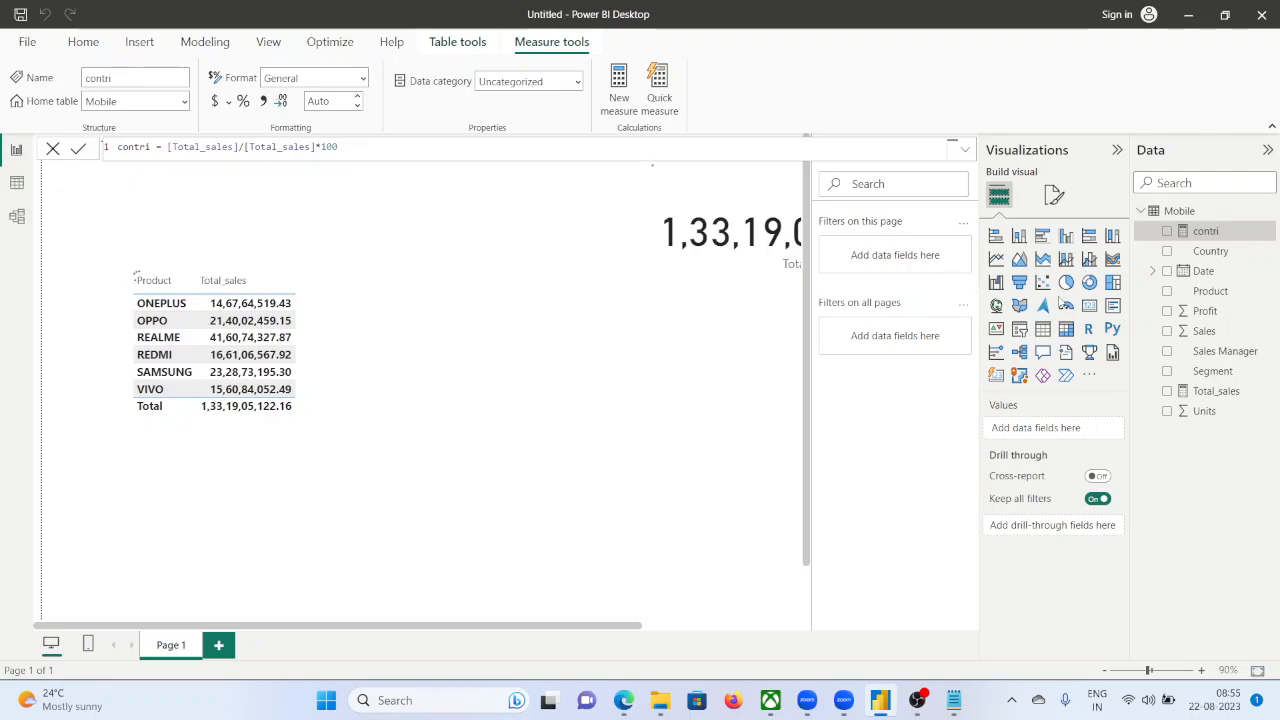
Add the contri measure to the product table and enlarge the table visual.
drag(1206, 232, 309, 347)
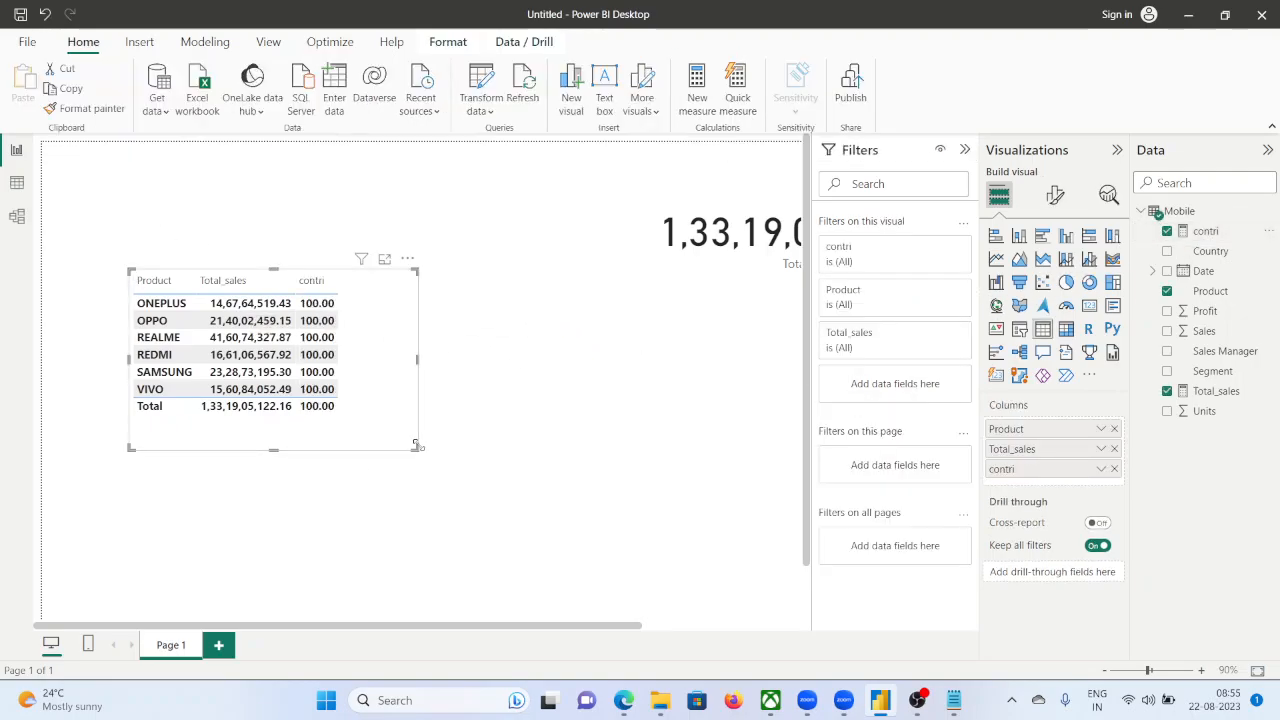
drag(416, 450, 480, 478)
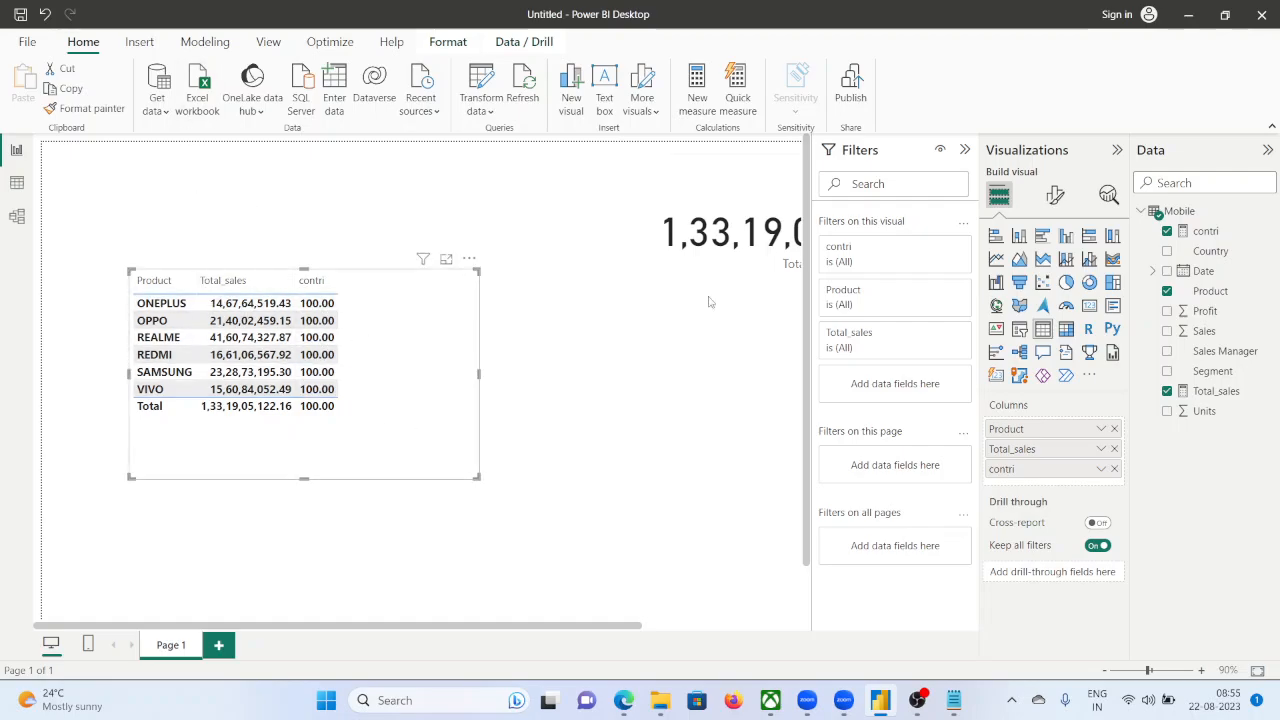
Remove the *100 multiplication from the contri measure's formula and commit the change.
click(1205, 231)
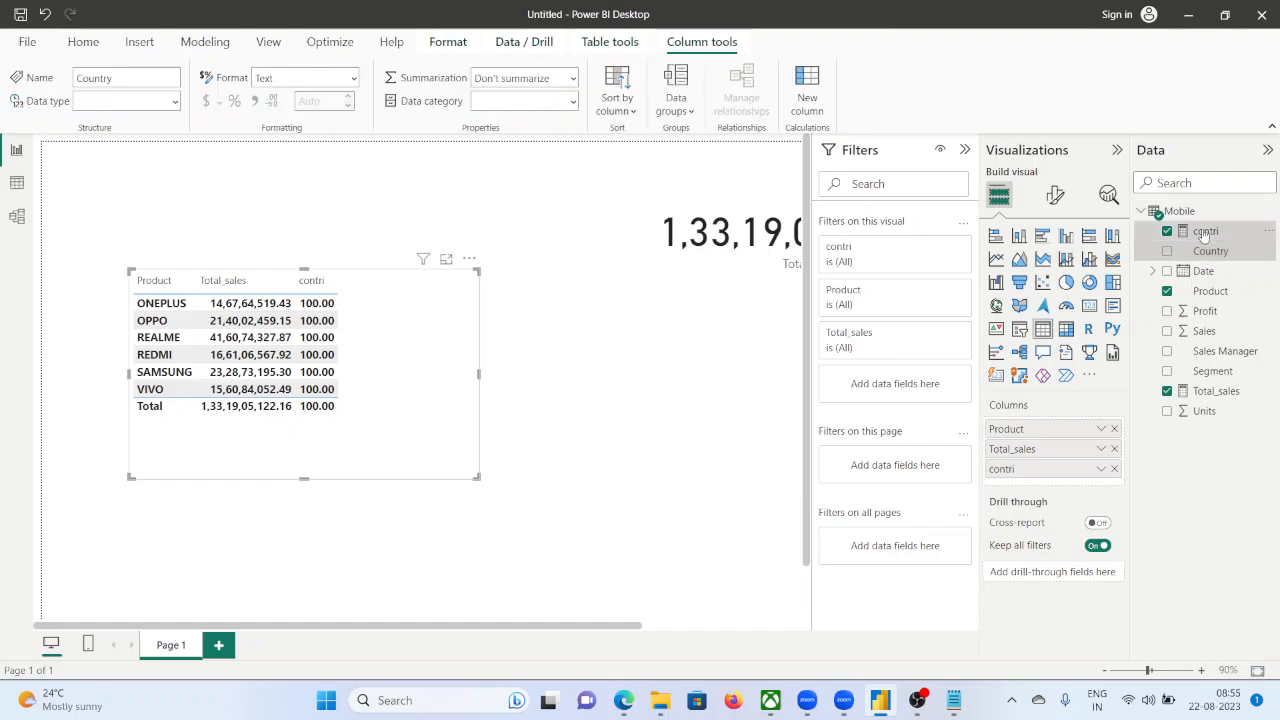
drag(321, 147, 502, 168)
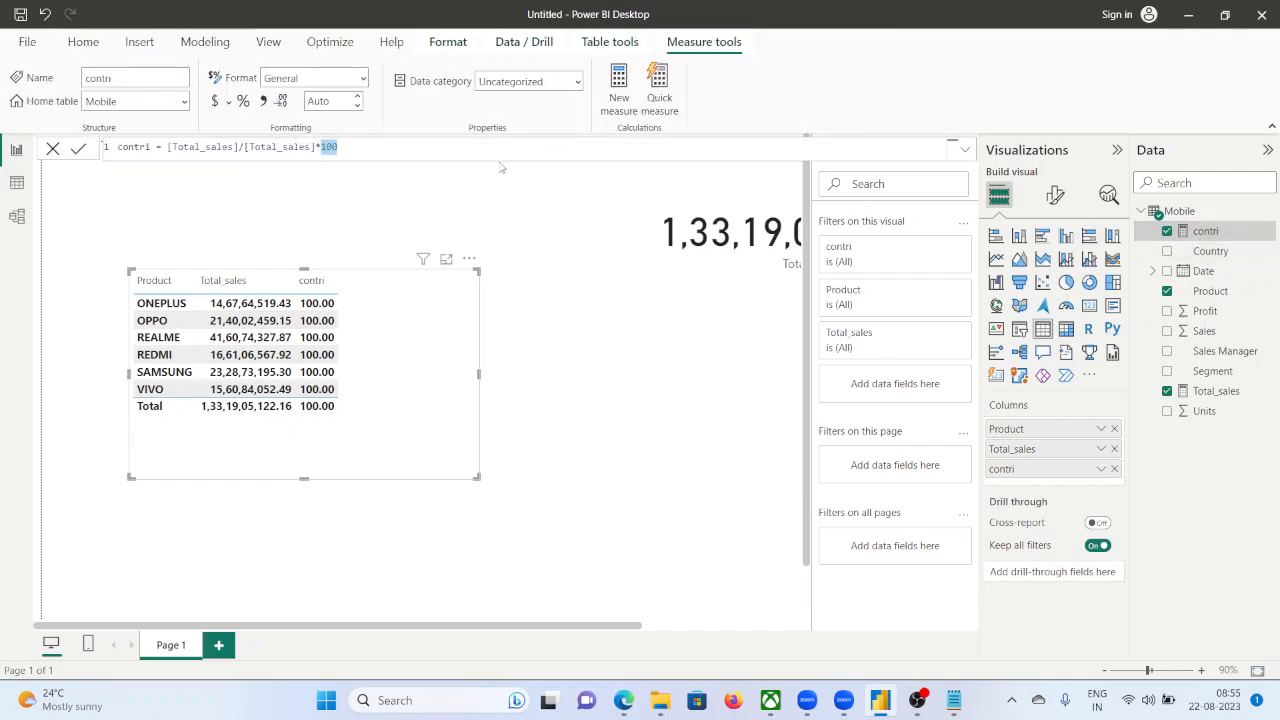
key(BackSpace)
key(BackSpace)
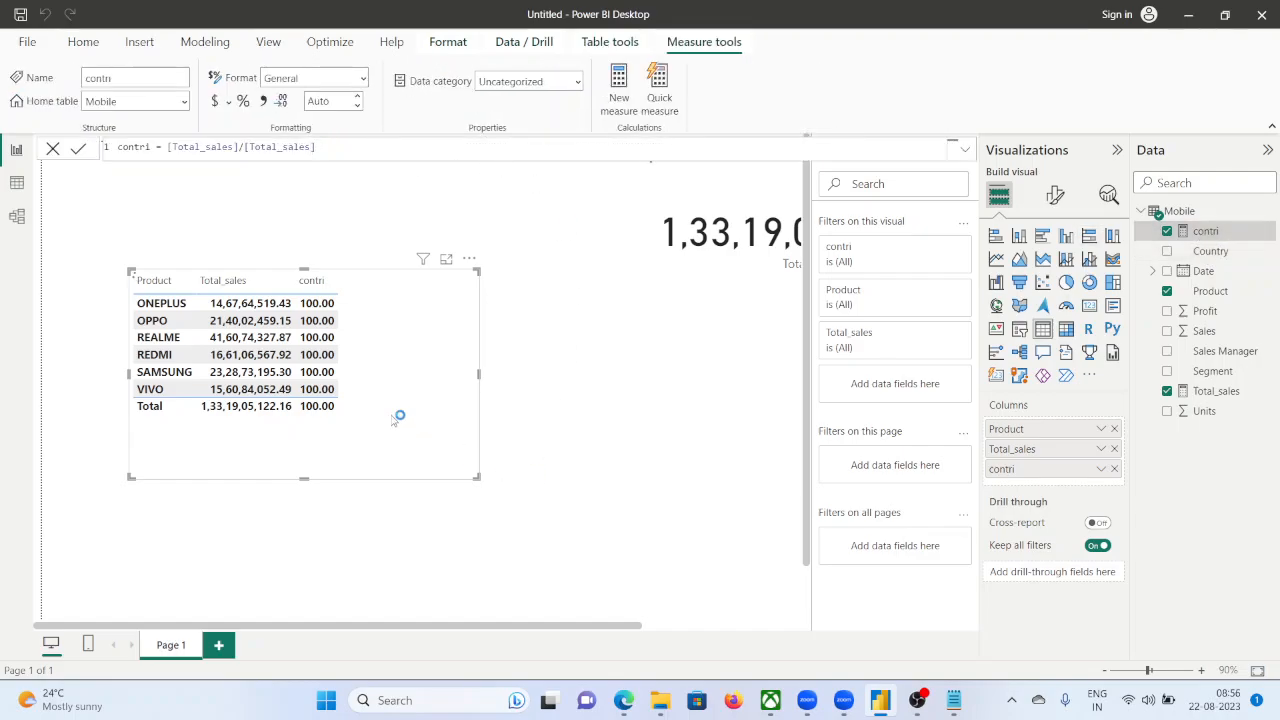
key(Return)
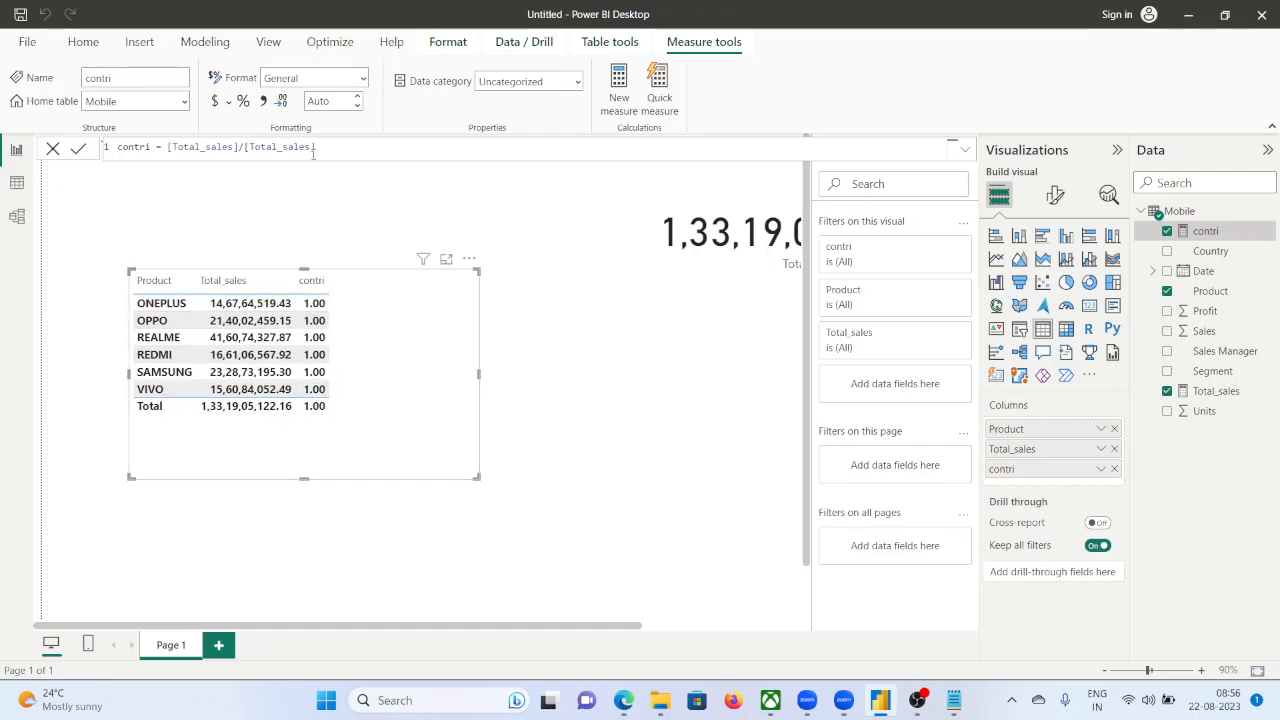
Replace the contri measure's expression with a CALCULATE function that takes [Total_sales] as its expression argument.
drag(338, 147, 168, 148)
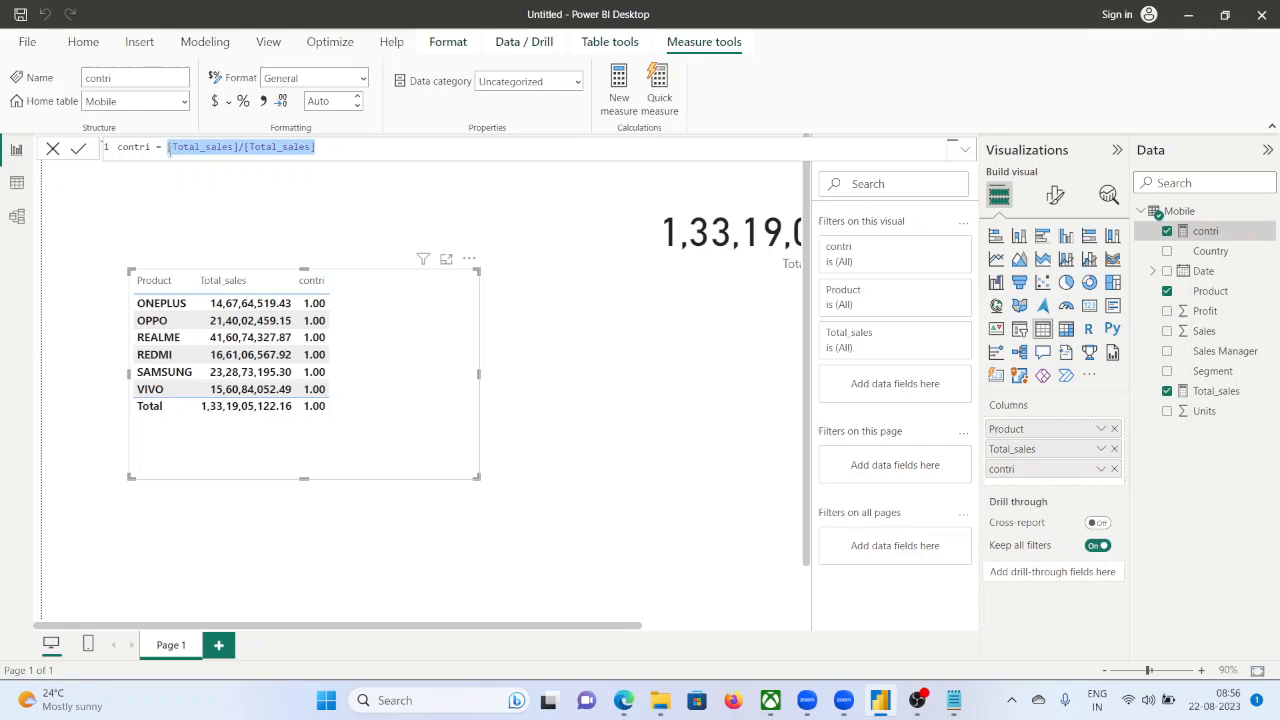
key(BackSpace)
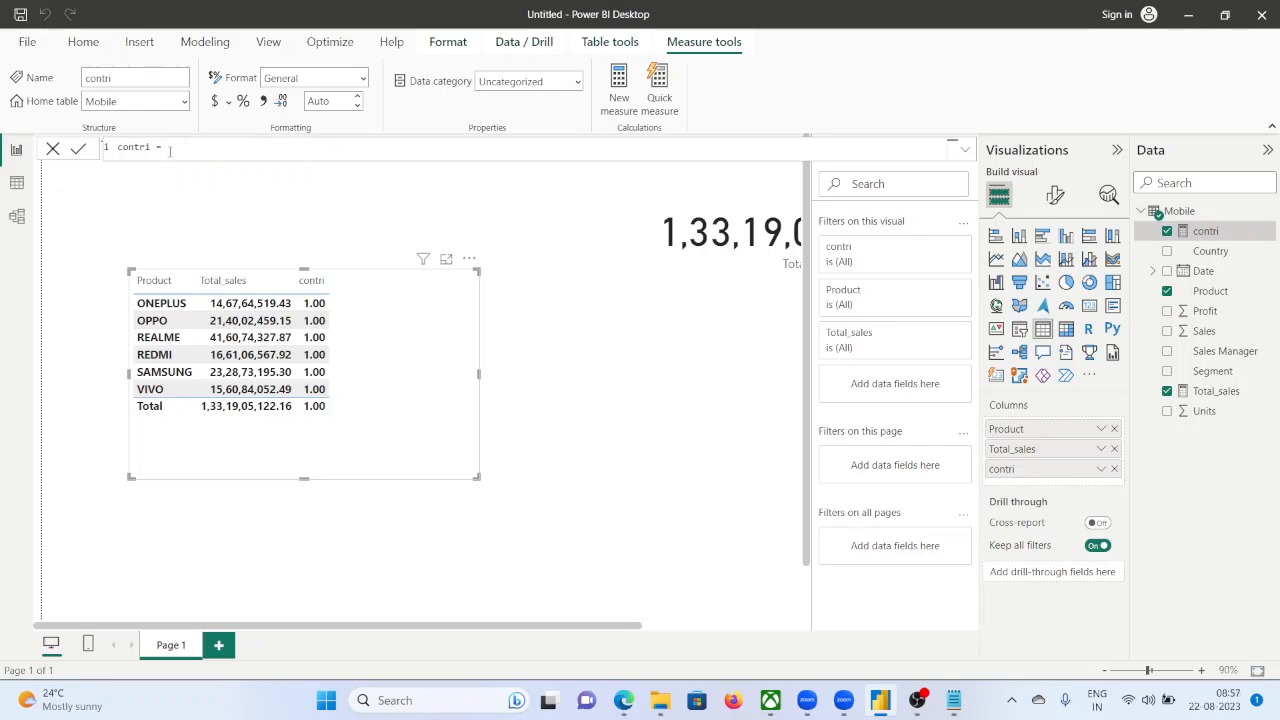
text(calc)
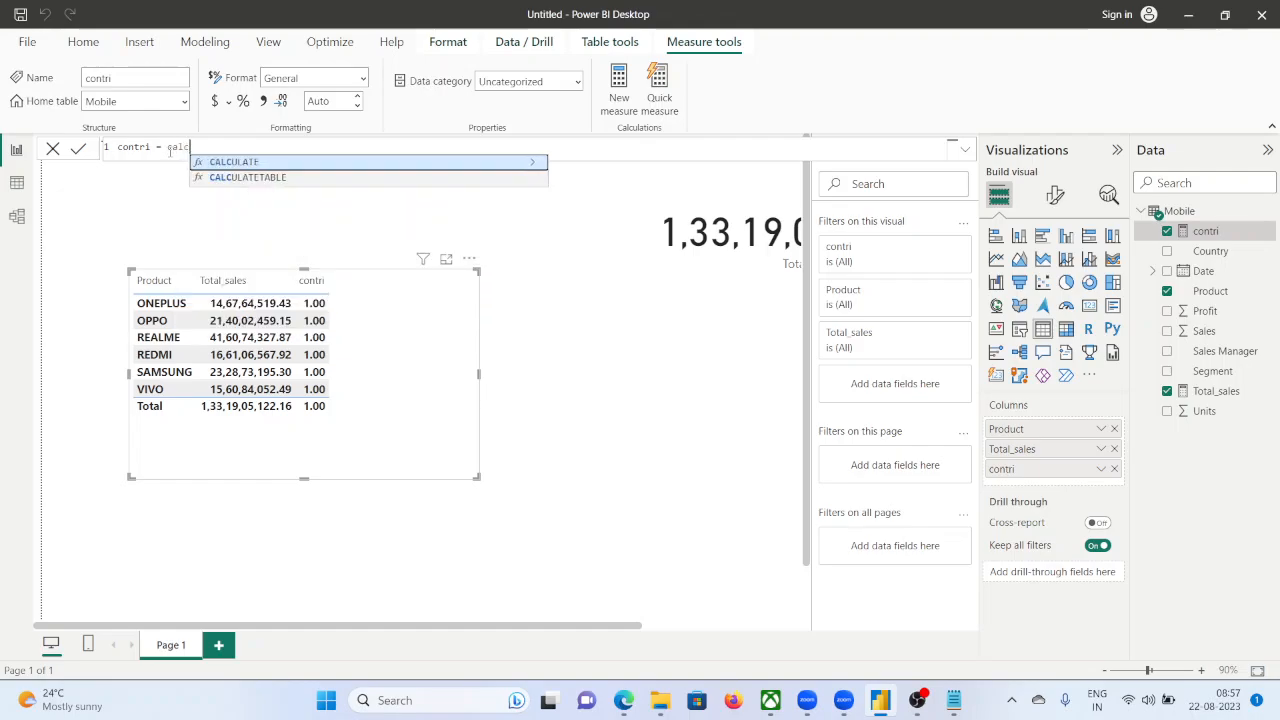
key(Tab)
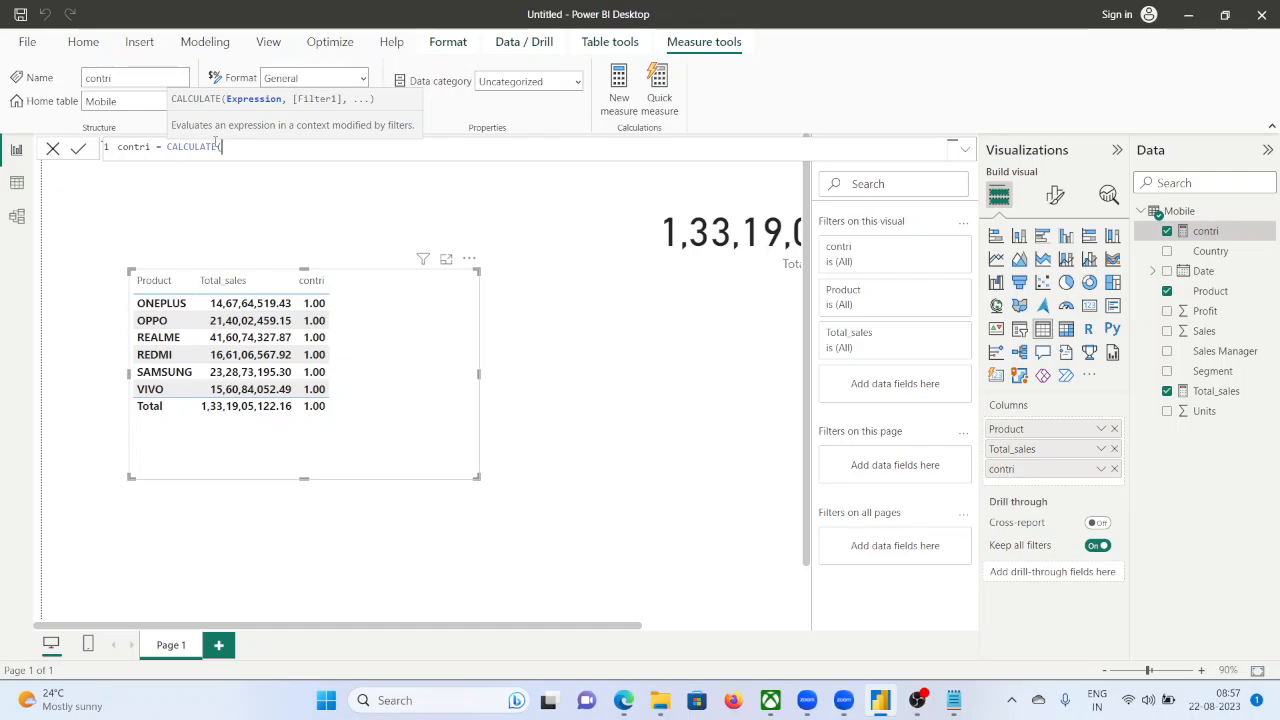
text([)
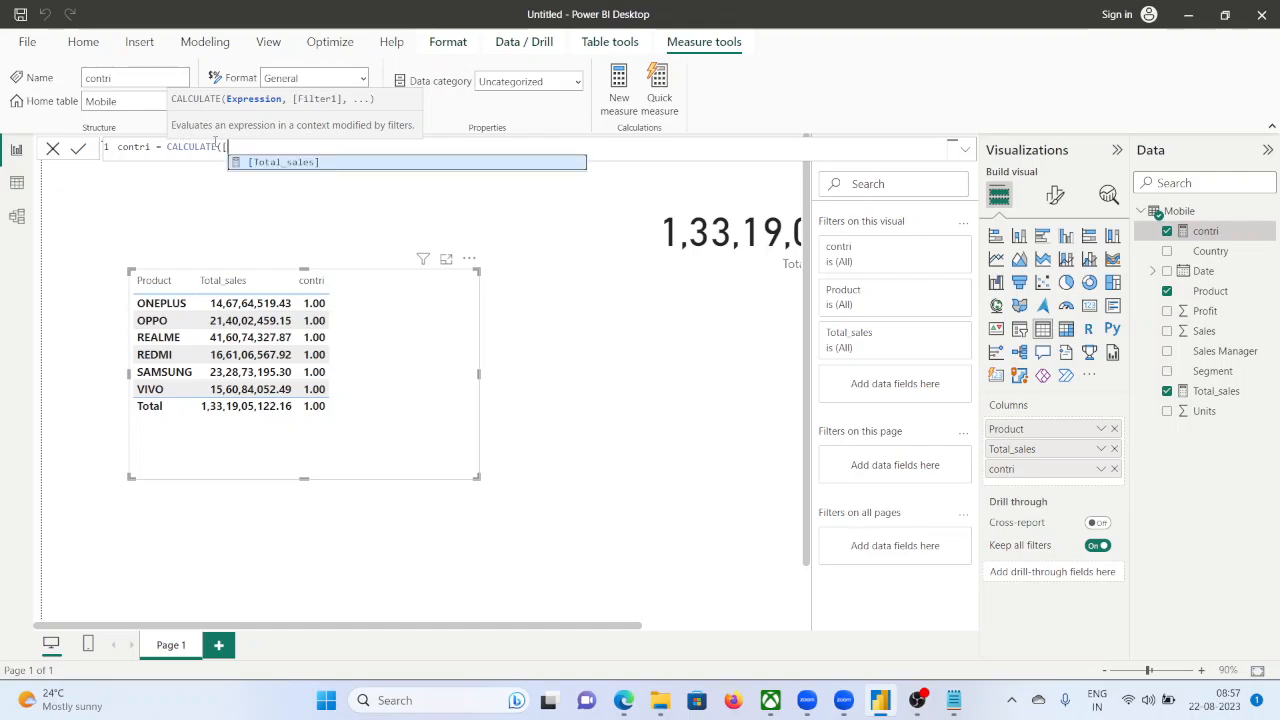
key(Tab)
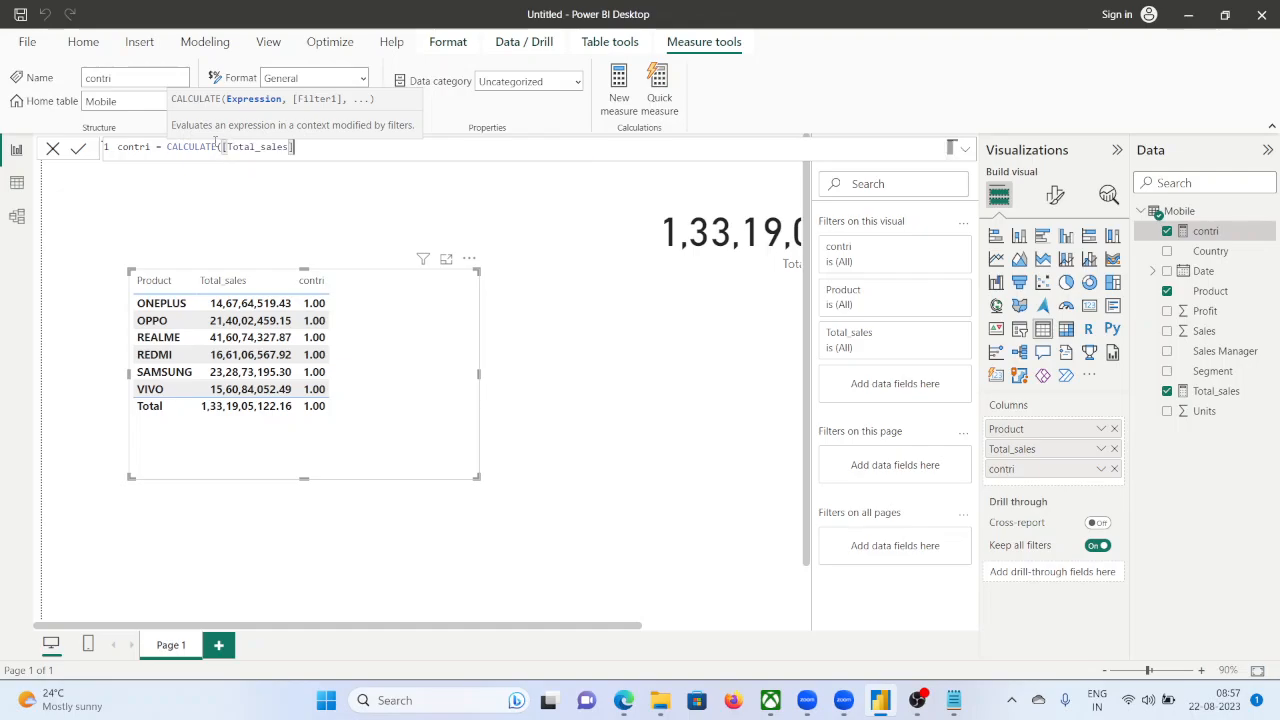
text(,)
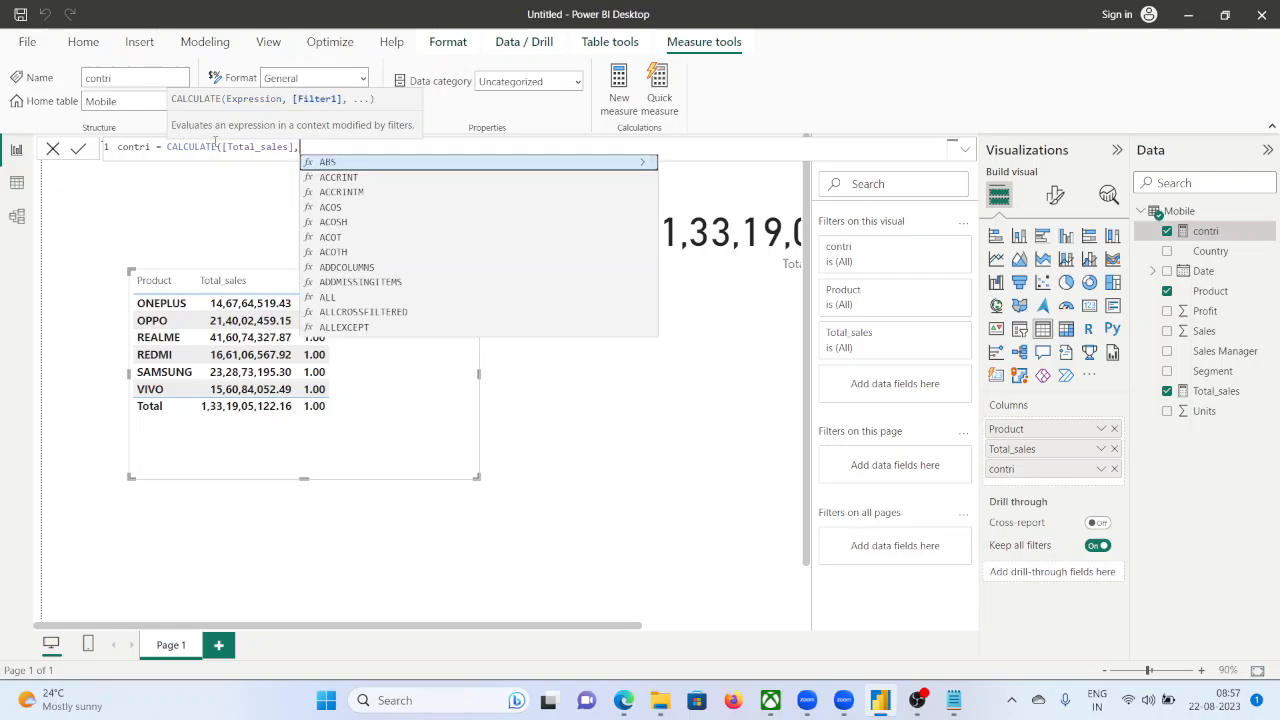
Complete the CALCULATE formula with ALL(Mobile) as its filter argument and commit the contri measure.
text(al)
key(BackSpace)
key(BackSpace)
text(A)
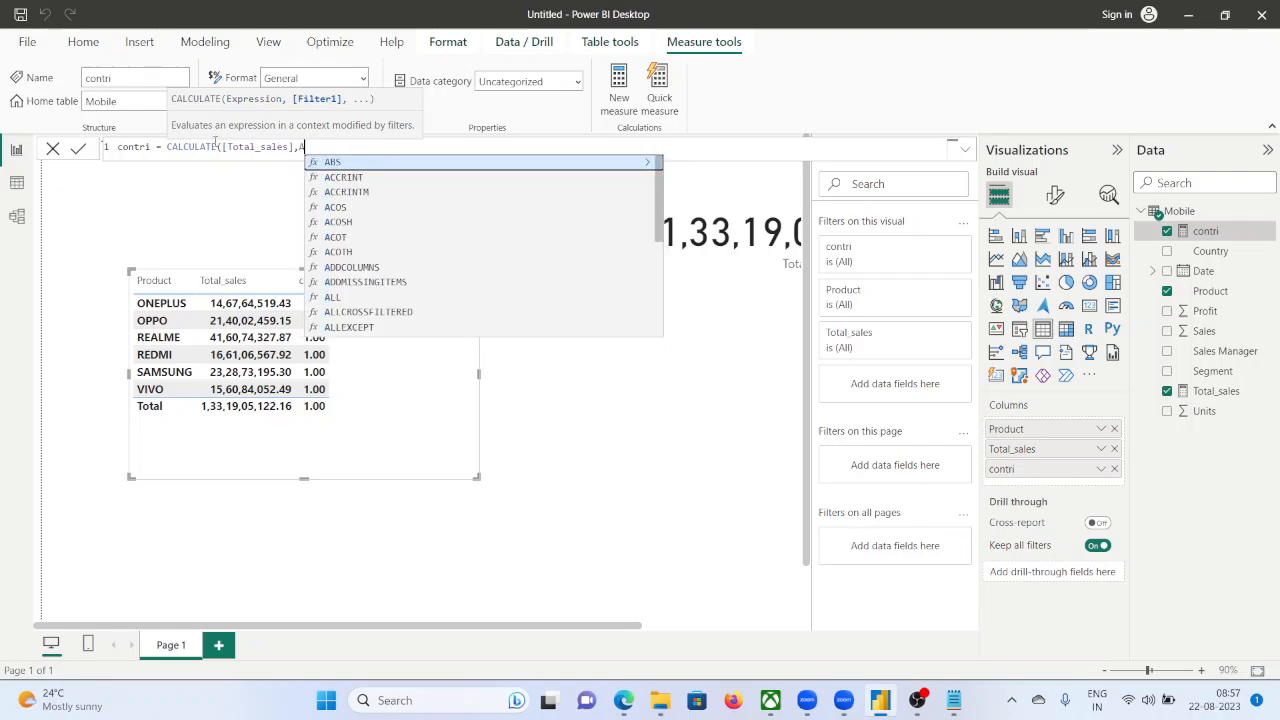
text(LL()
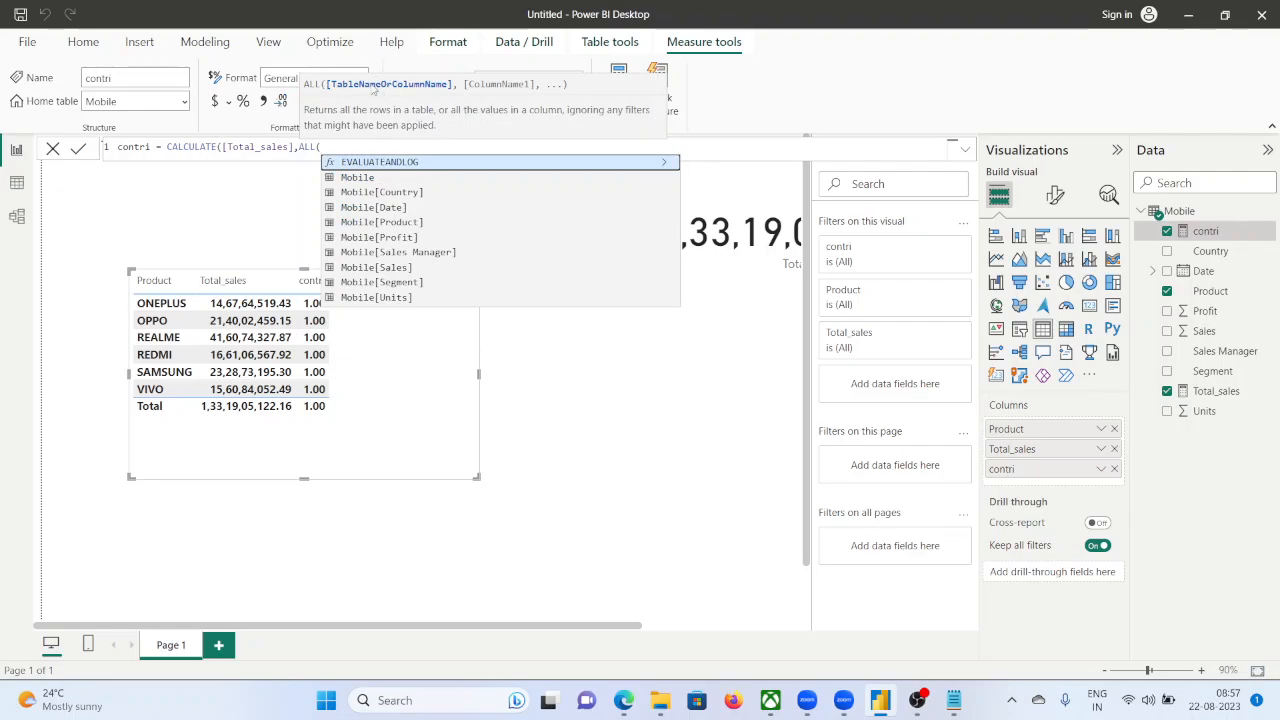
text(TA)
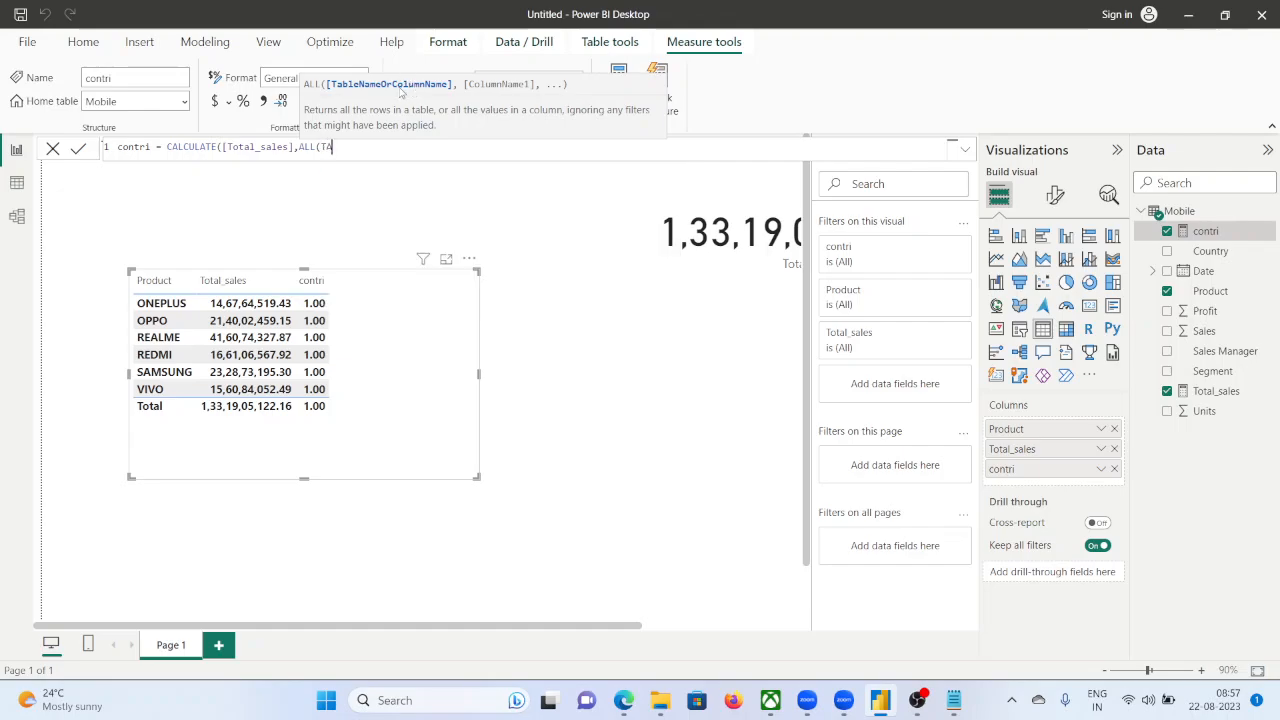
key(BackSpace)
key(BackSpace)
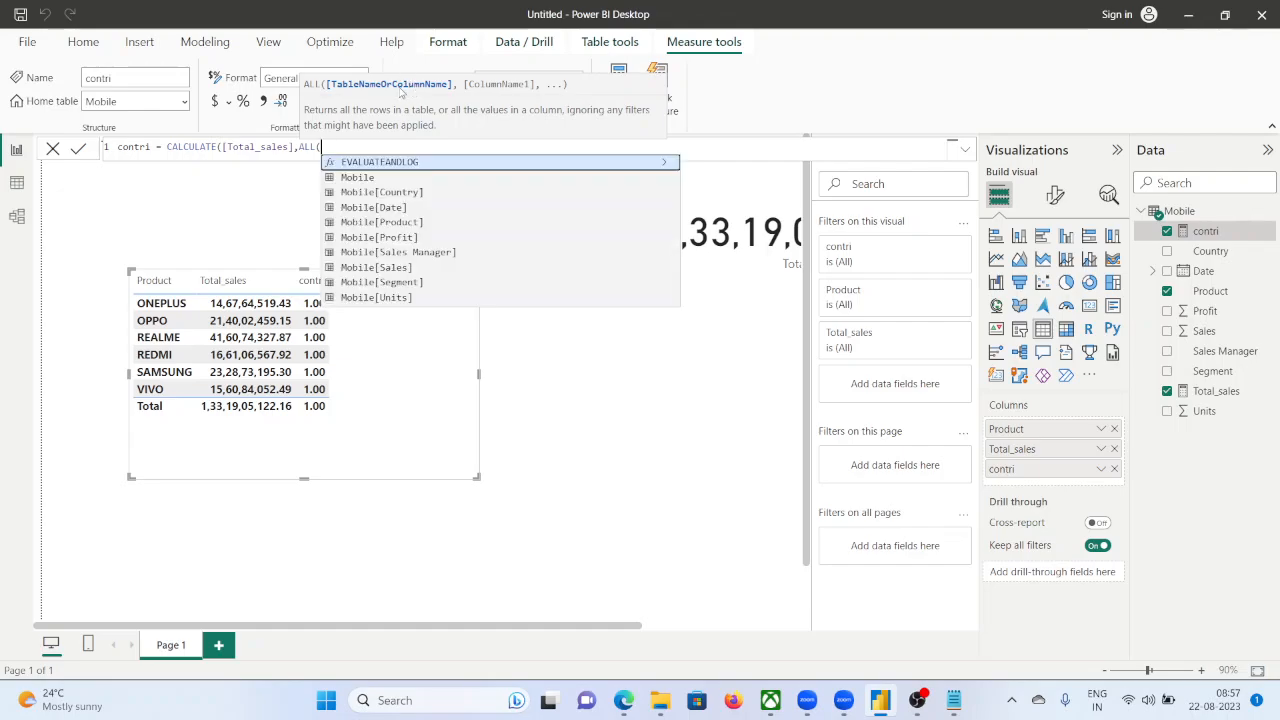
text(MO)
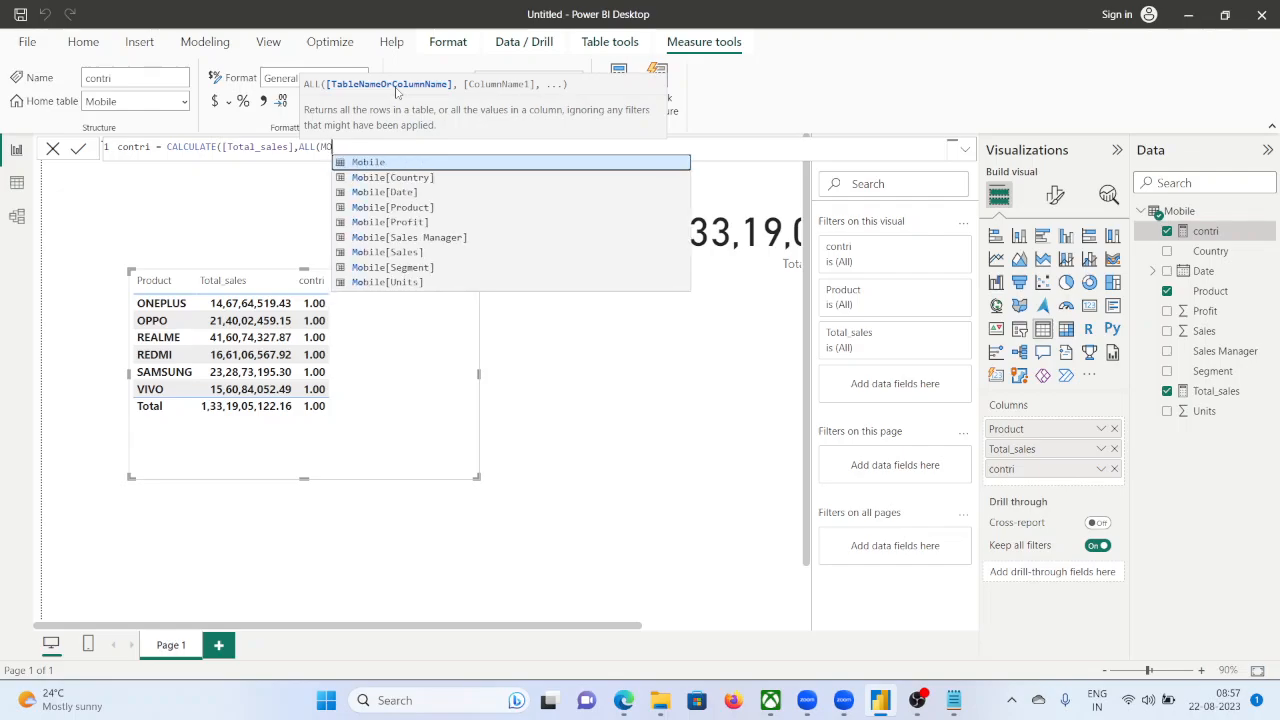
key(Tab)
text(,)
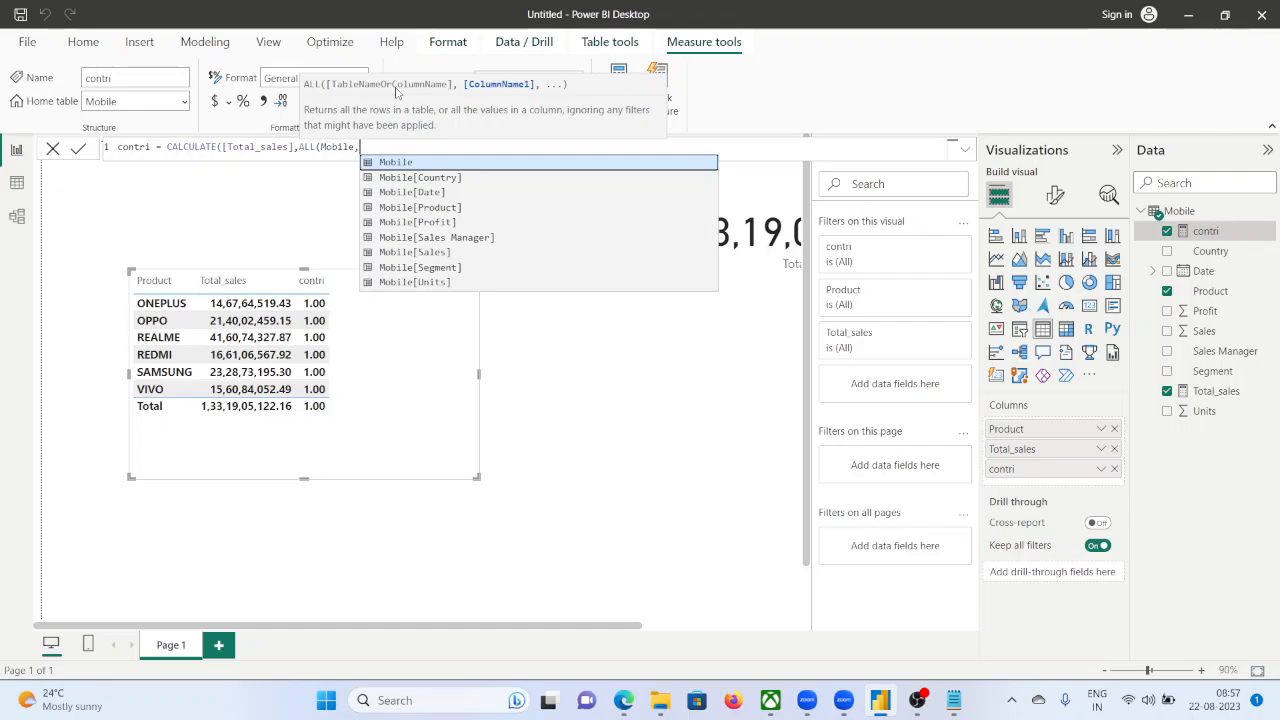
key(BackSpace)
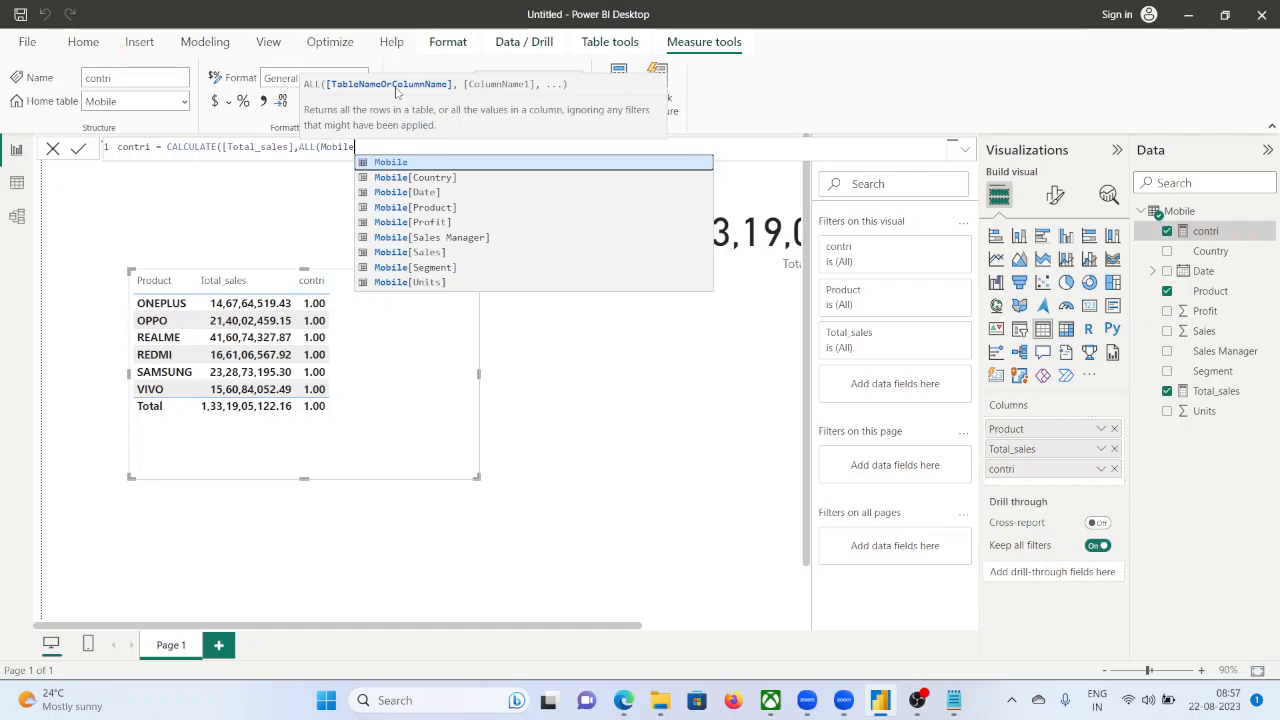
text())
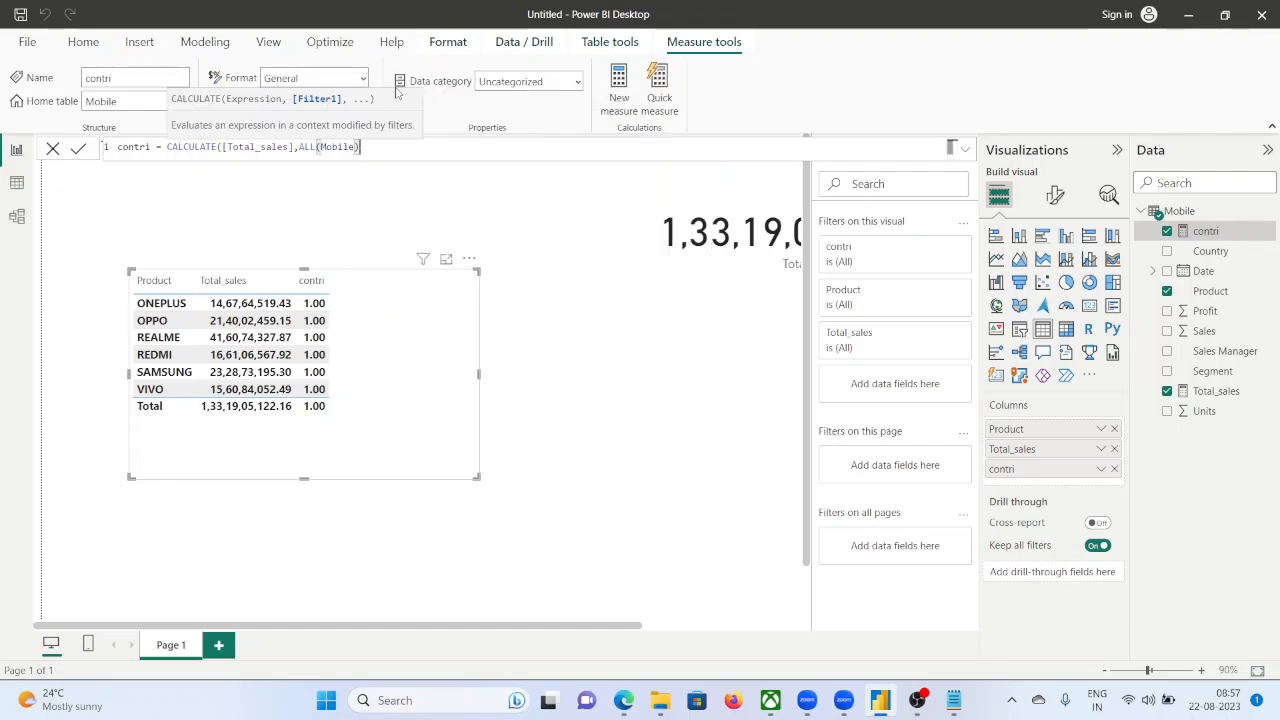
text())
key(shift+Return)
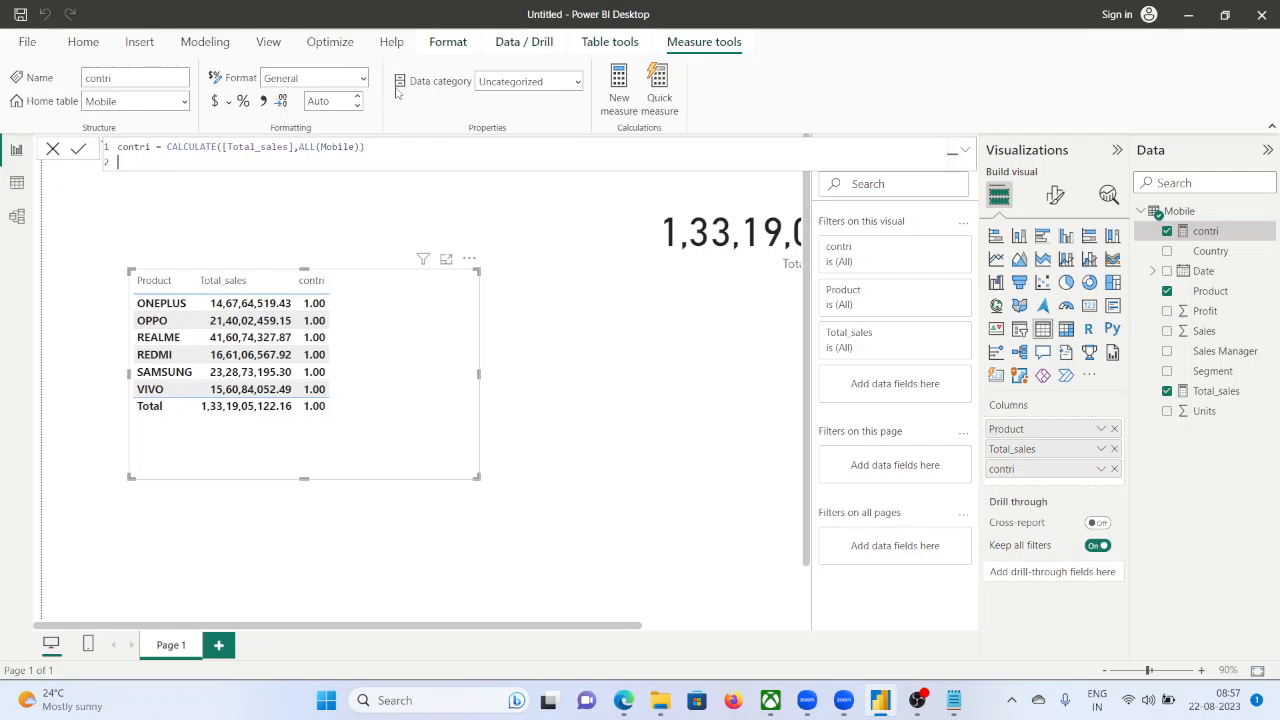
key(Up)
key(End)
key(Return)
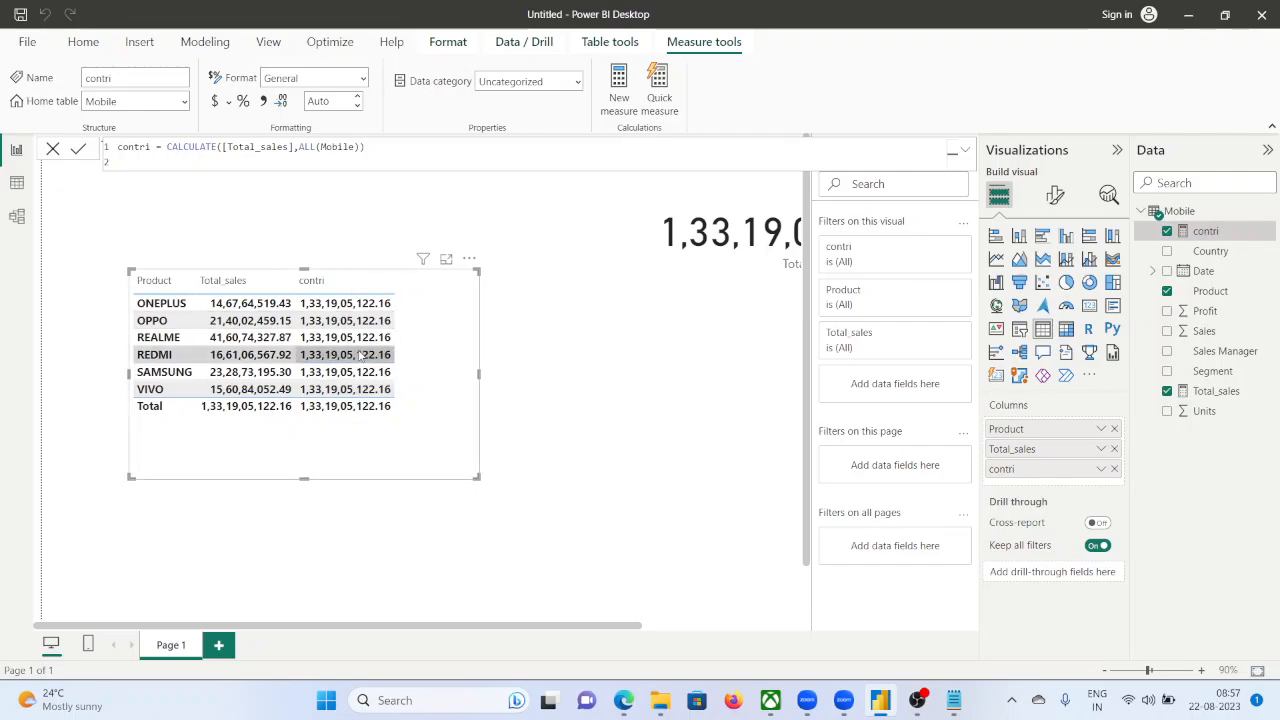
Shrink the product table visual and remove the contri column from it.
drag(478, 477, 410, 450)
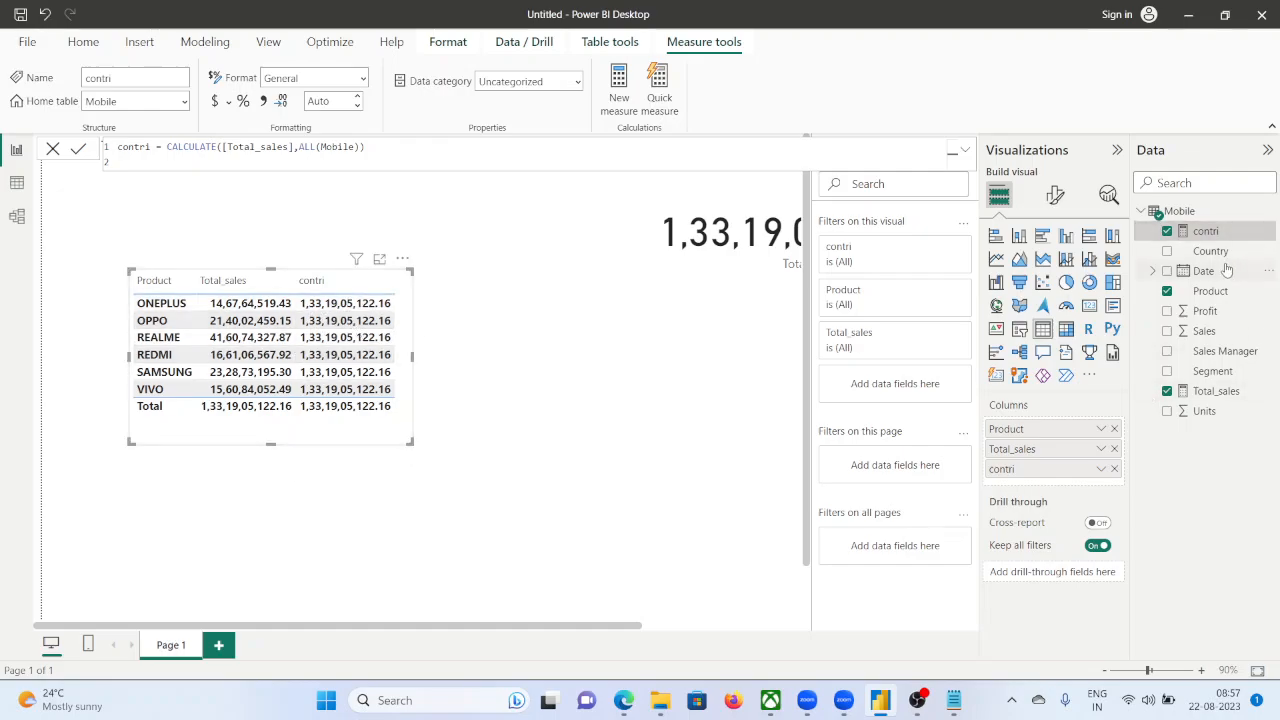
click(1114, 469)
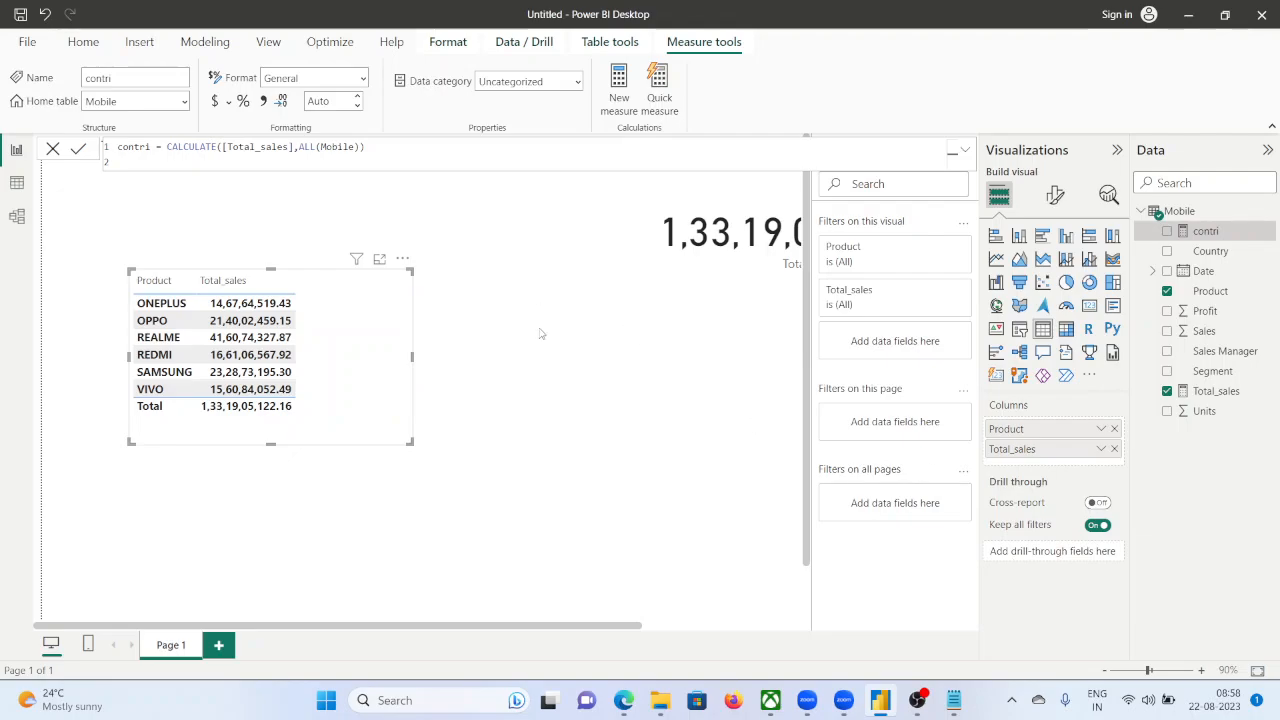
Switch to Microsoft Edge and open google.com in a new tab.
mouse_move(624, 703)
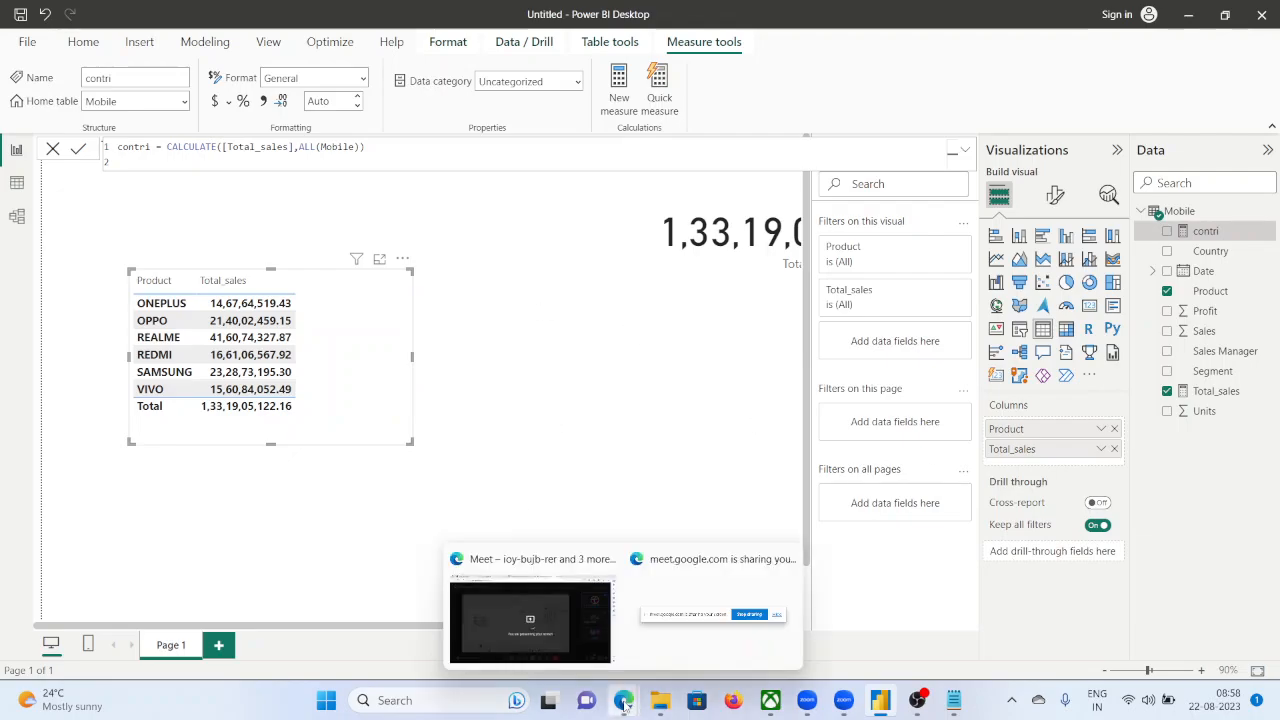
click(538, 648)
key(ctrl+t)
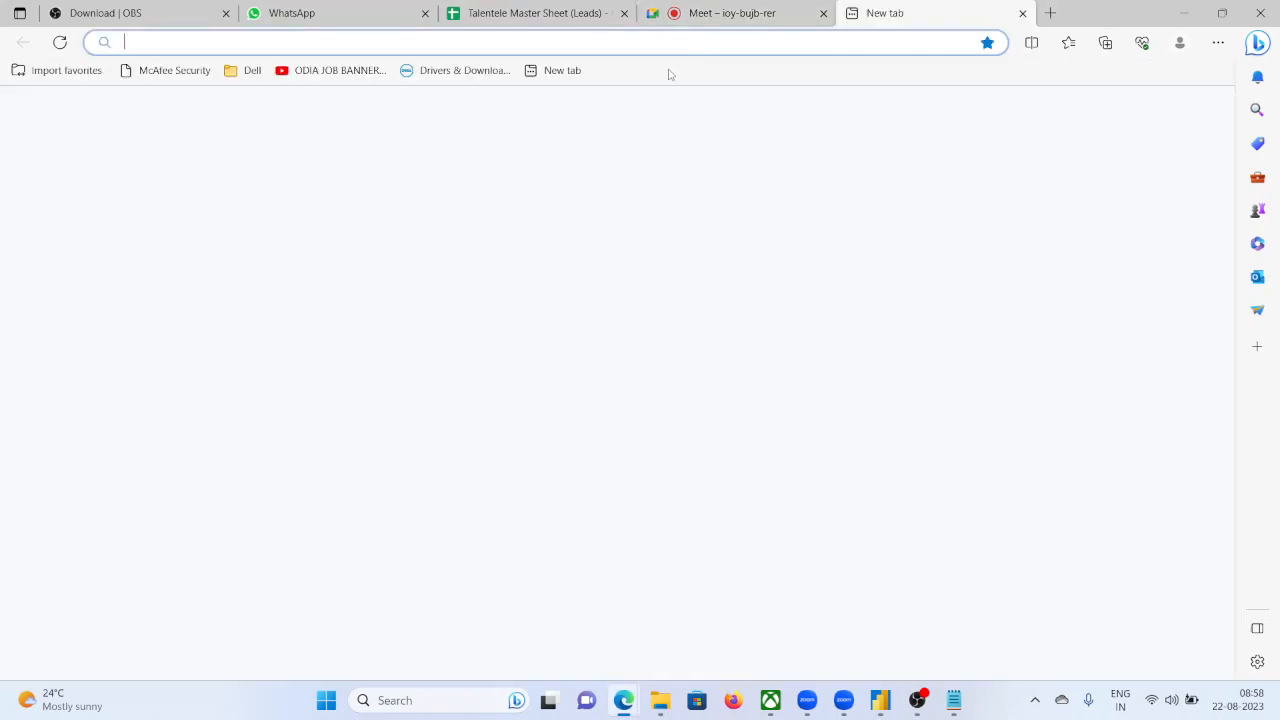
text(GOOG)
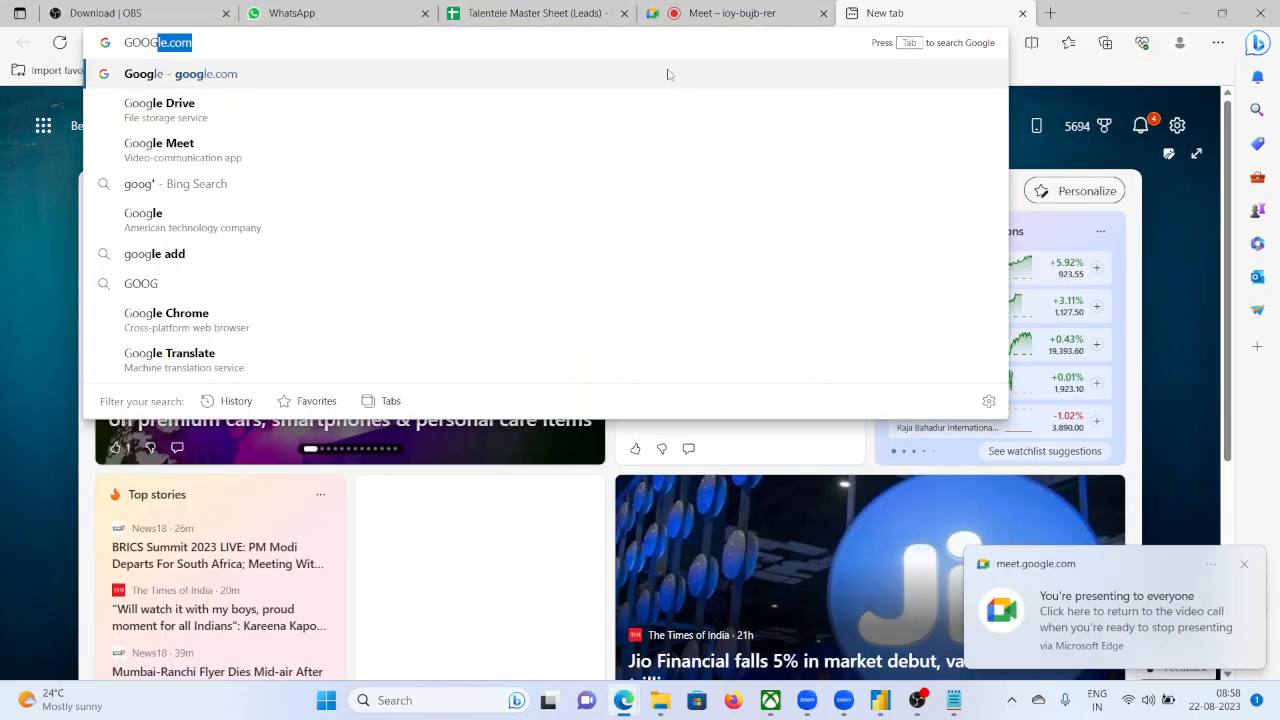
click(669, 74)
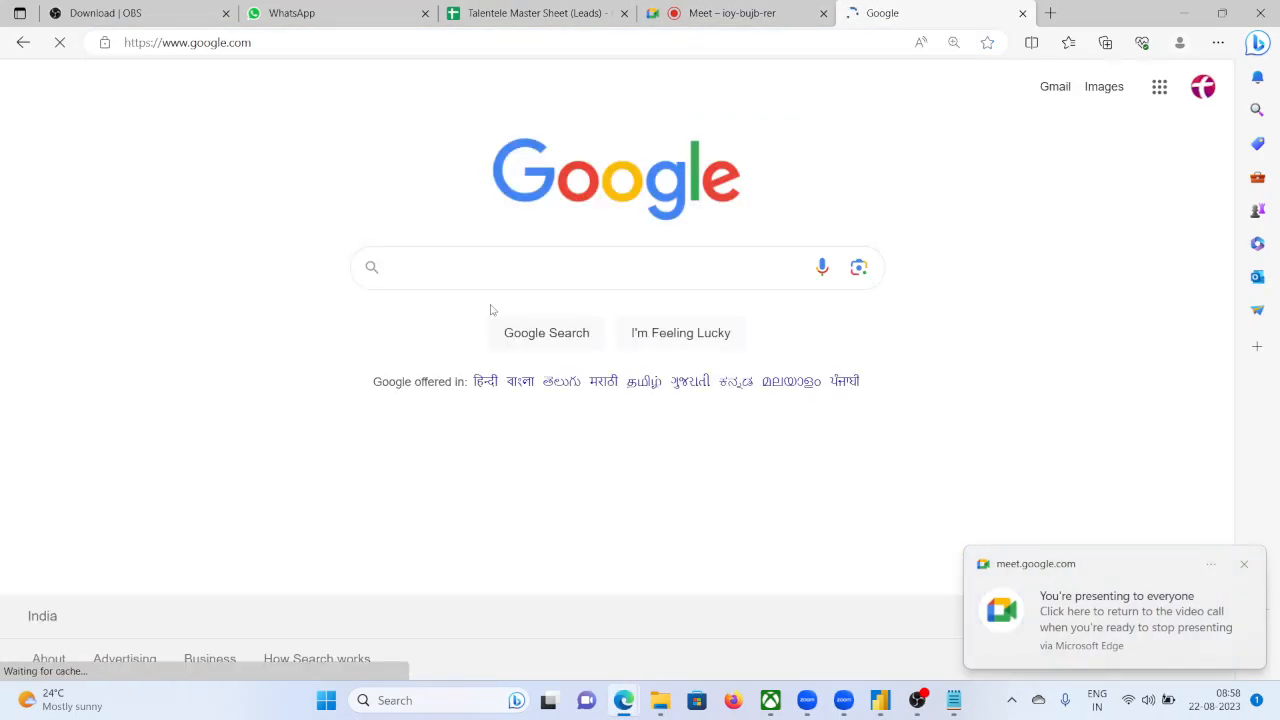
Search Google for "what is all function in power bi", highlight ALL(Table) in the answer, and return to Power BI Desktop.
text(WHAT IS A)
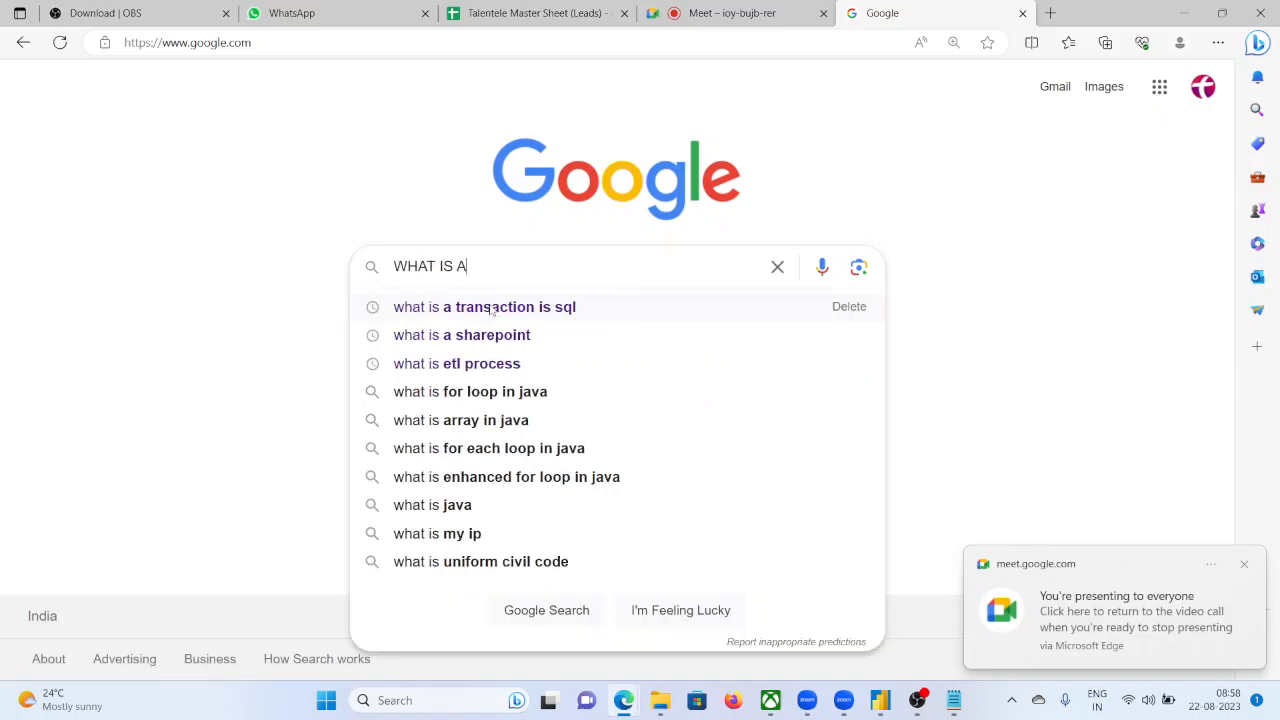
text(LL FUNCTI)
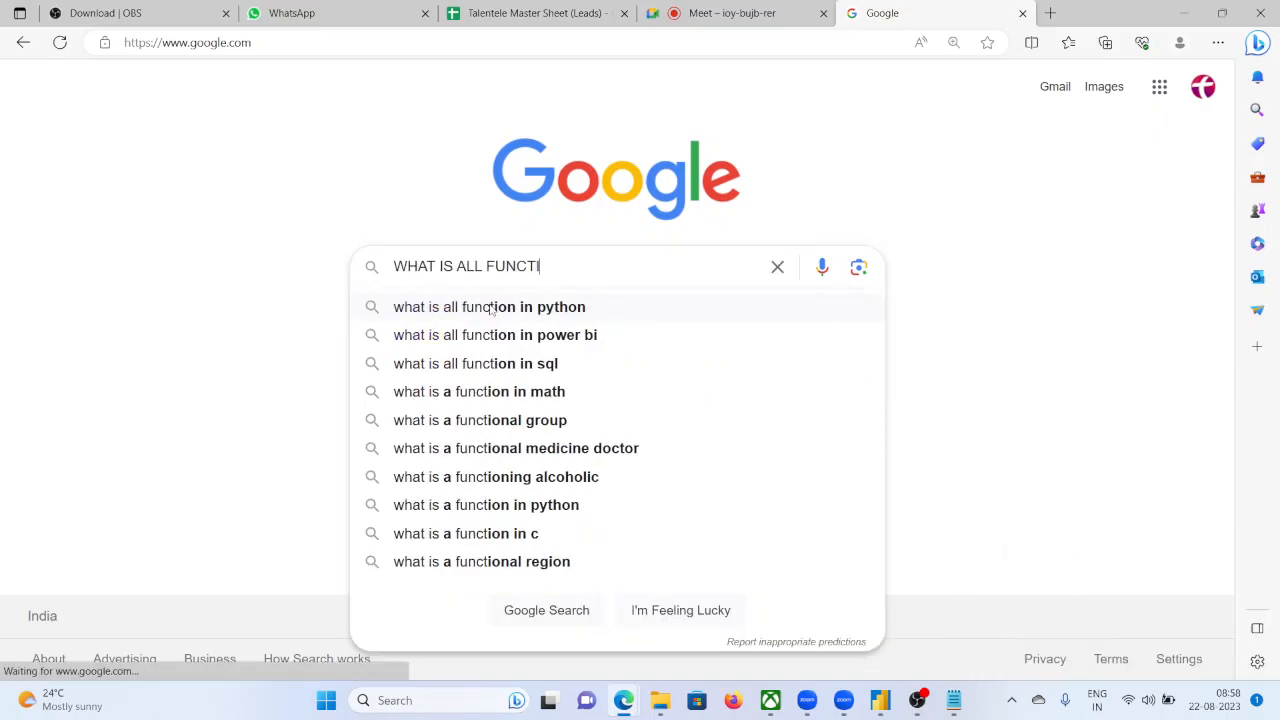
text(ON IN )
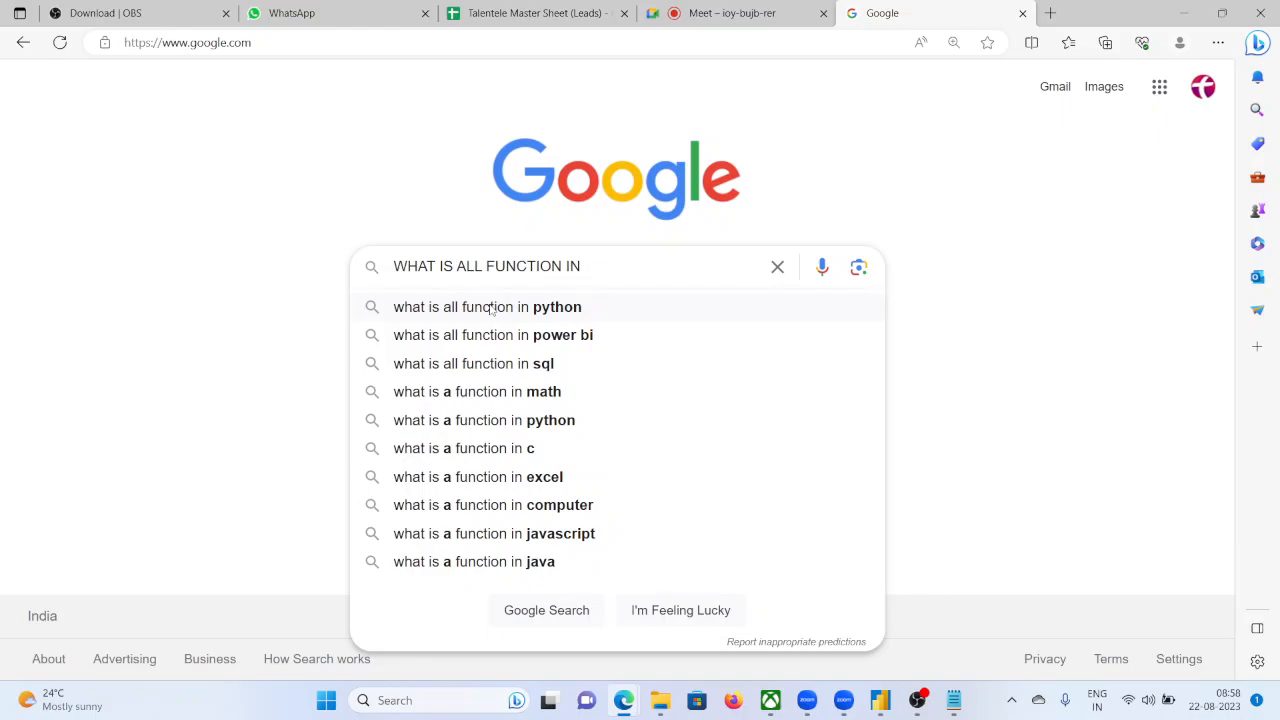
text(POWER)
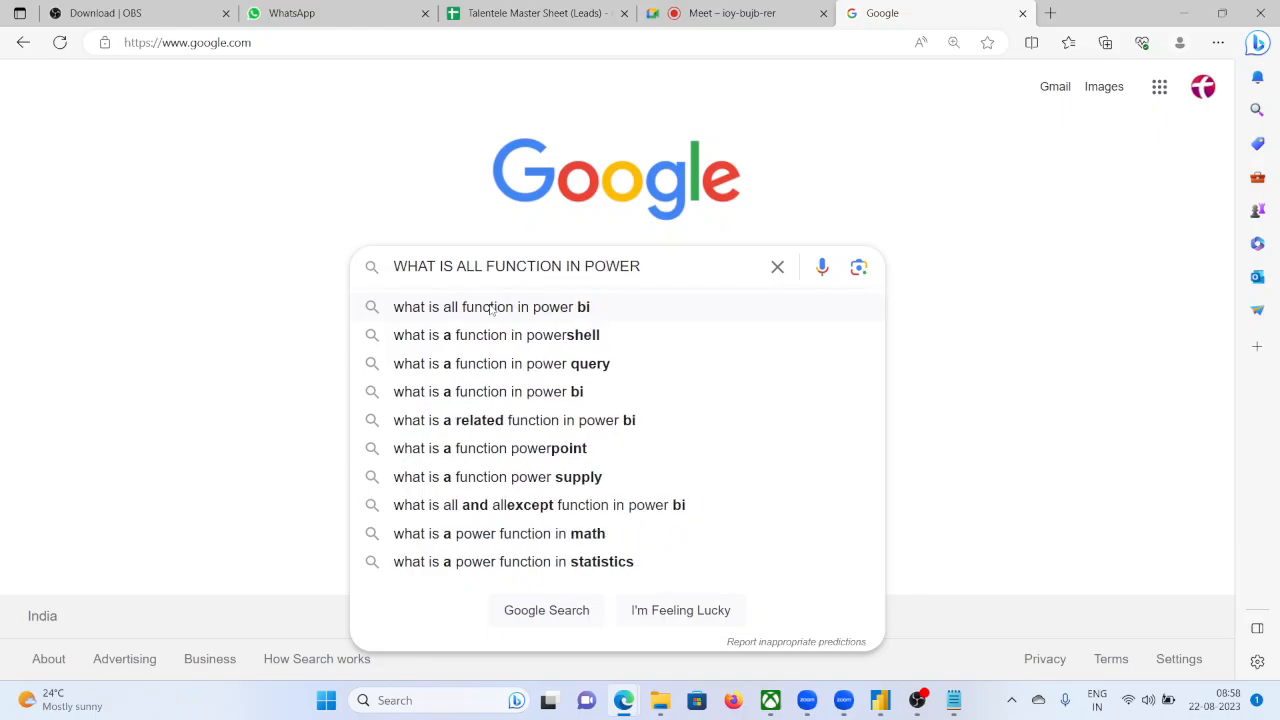
click(538, 309)
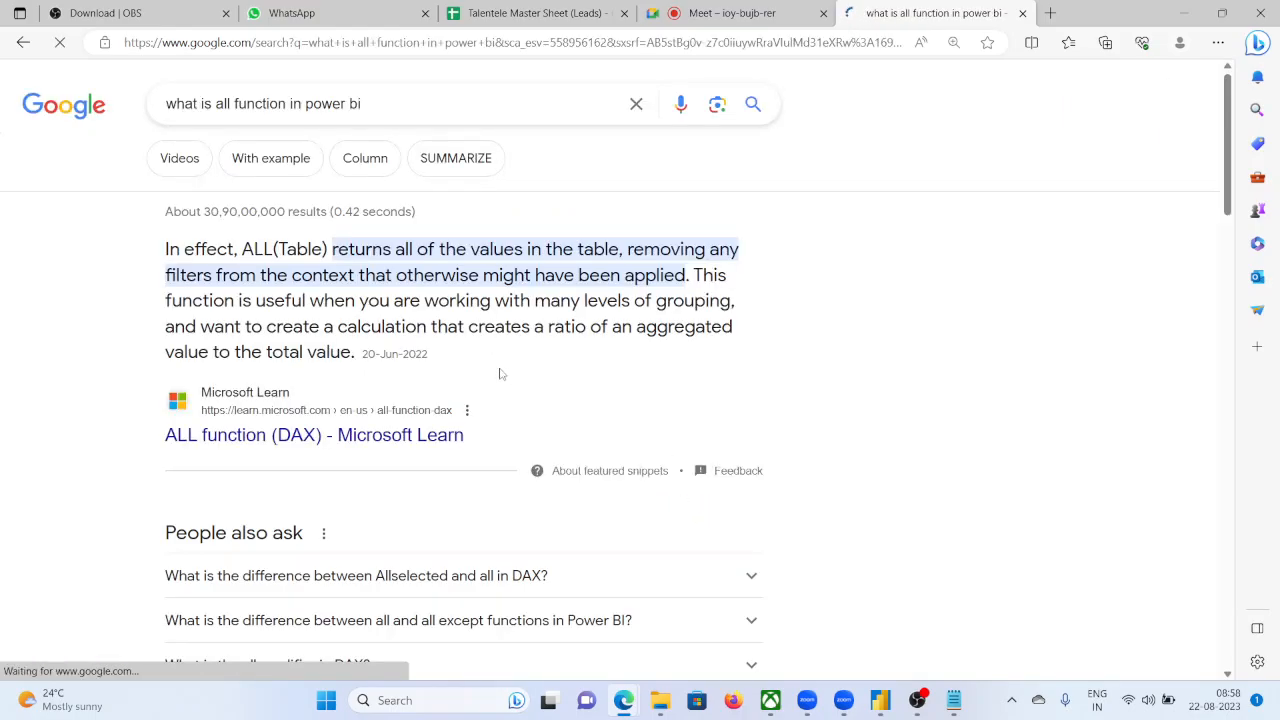
drag(254, 249, 326, 249)
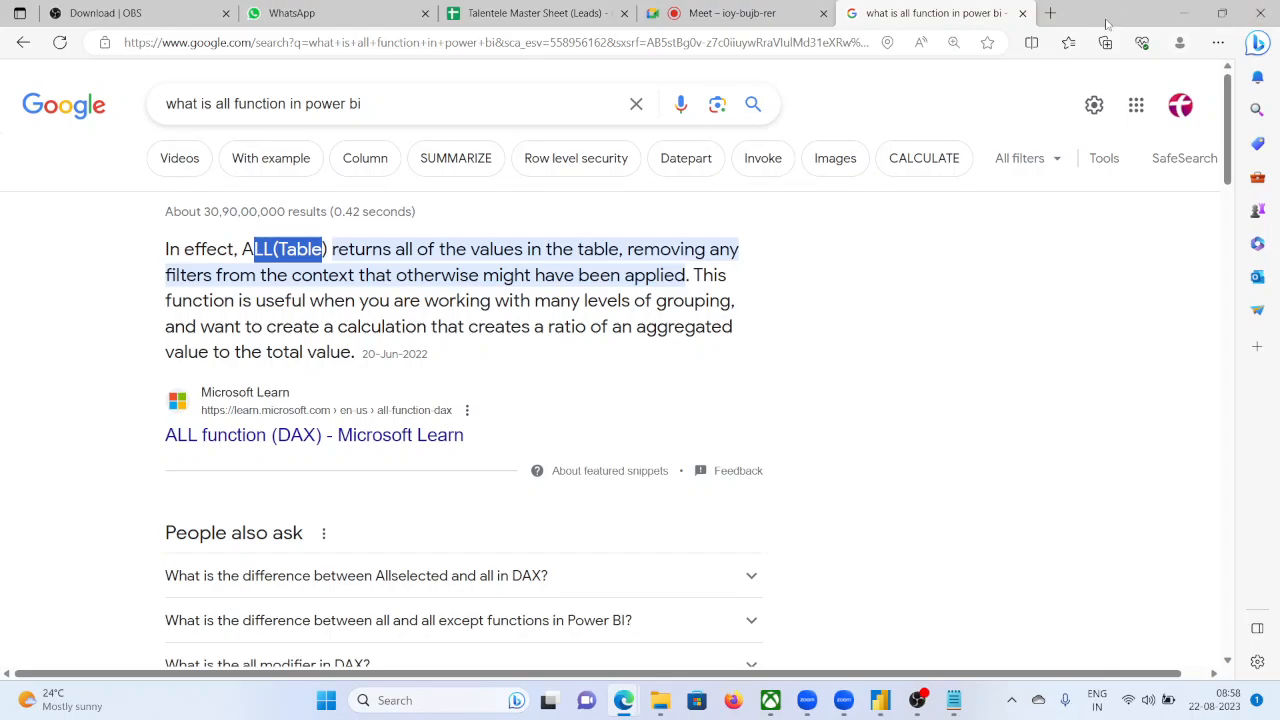
click(1190, 13)
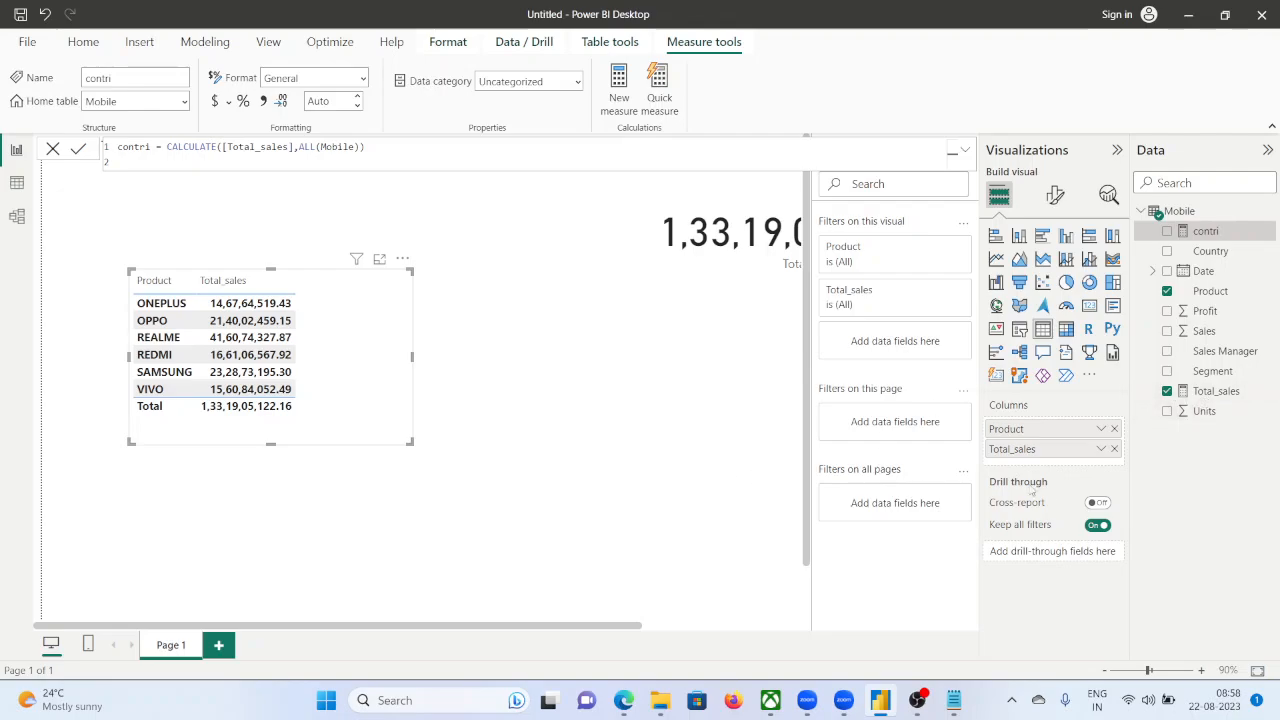
Remove the Total_sales column from the product table visual and add it back.
click(1113, 449)
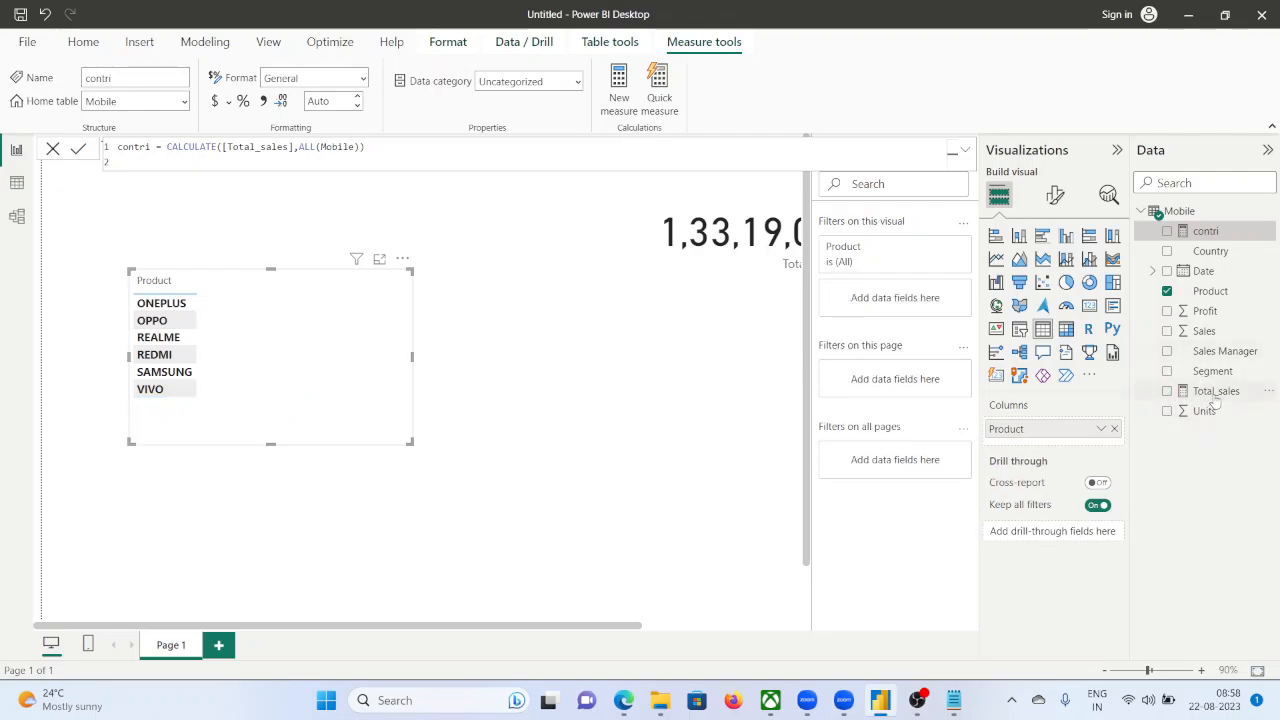
drag(1214, 394, 303, 333)
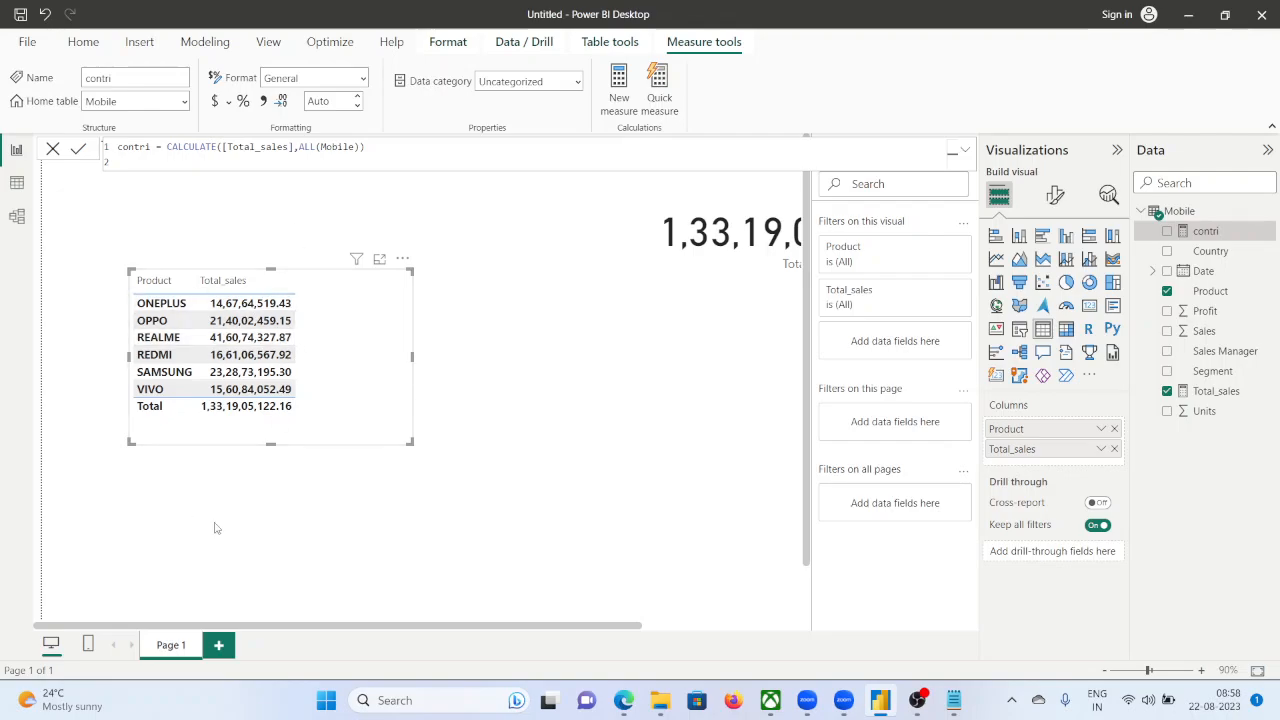
Create a second table visual below the product table with the Sales Manager and Total_sales columns.
key(Escape)
click(1043, 329)
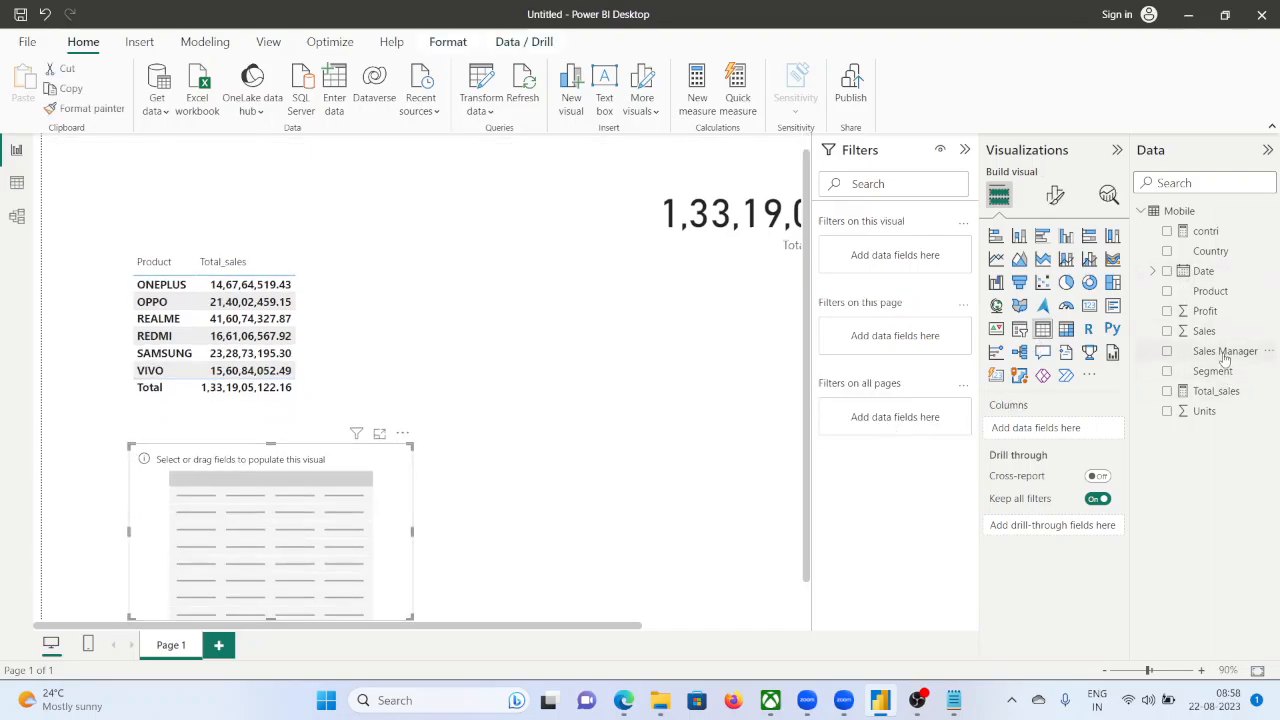
drag(1224, 352, 1040, 428)
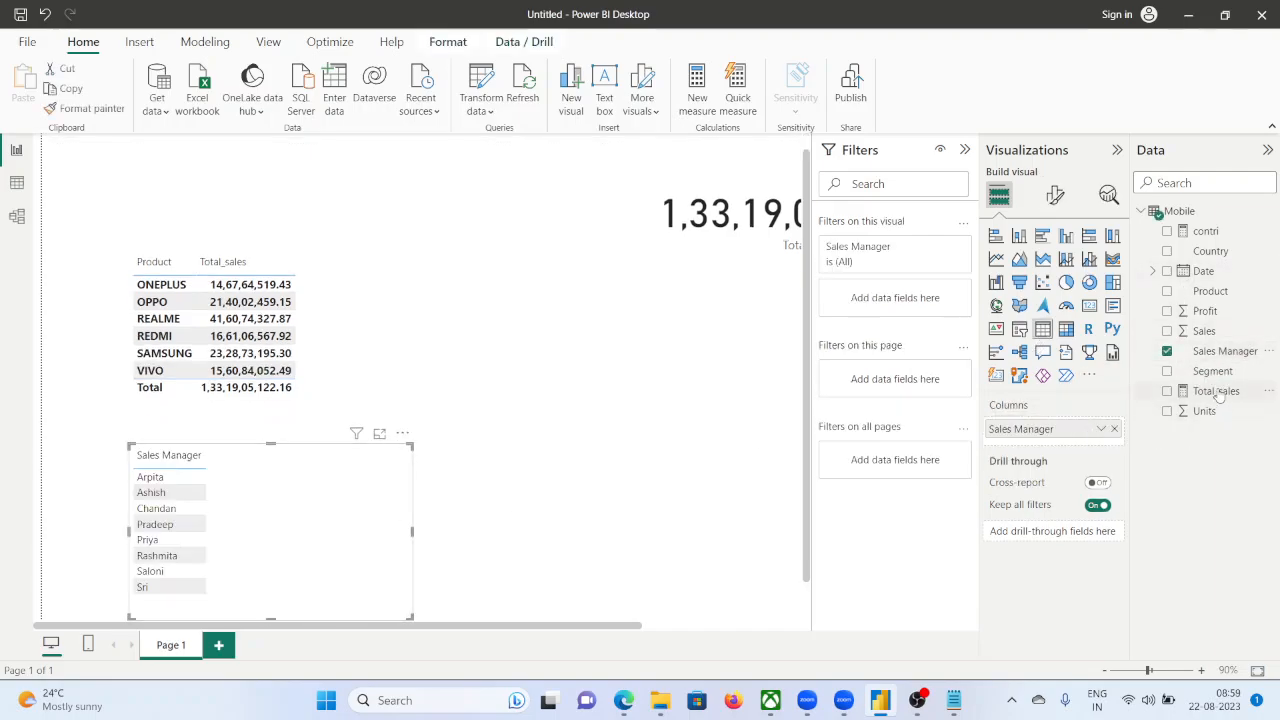
drag(1216, 391, 1068, 440)
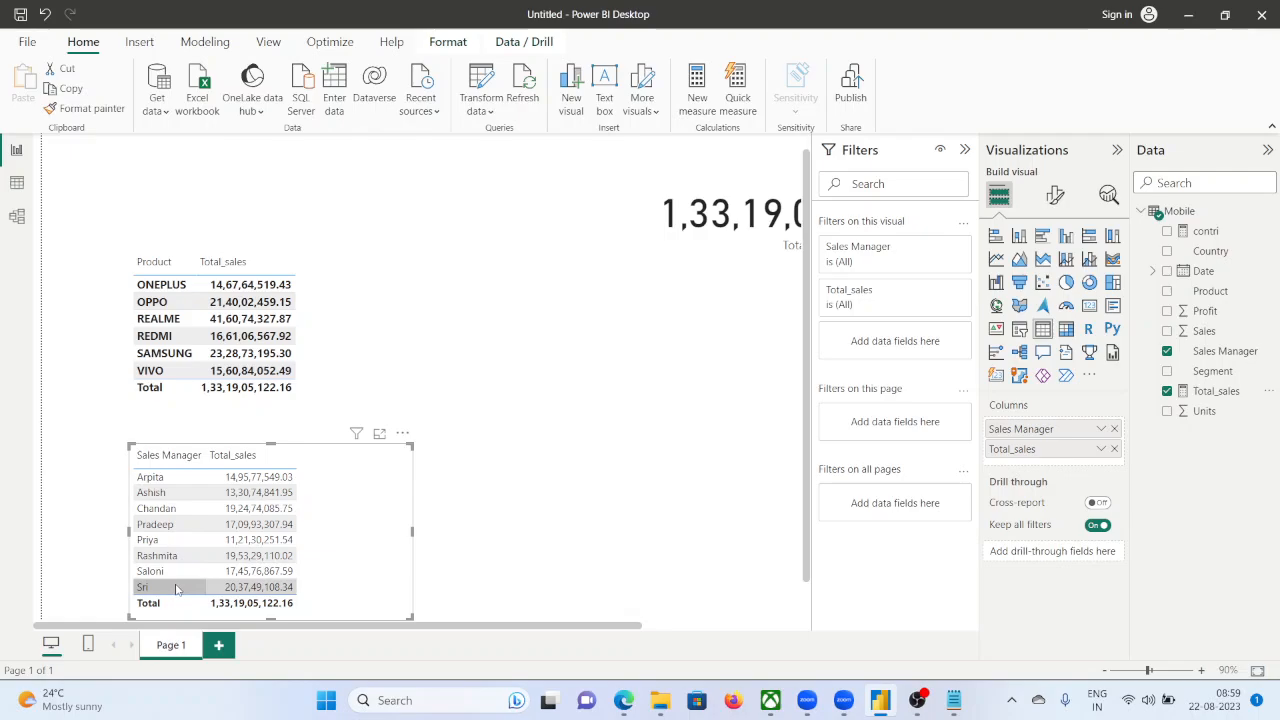
Test cross-filtering by selecting REDMI in the product table and one manager in the sales manager table, and clear the selection.
click(170, 338)
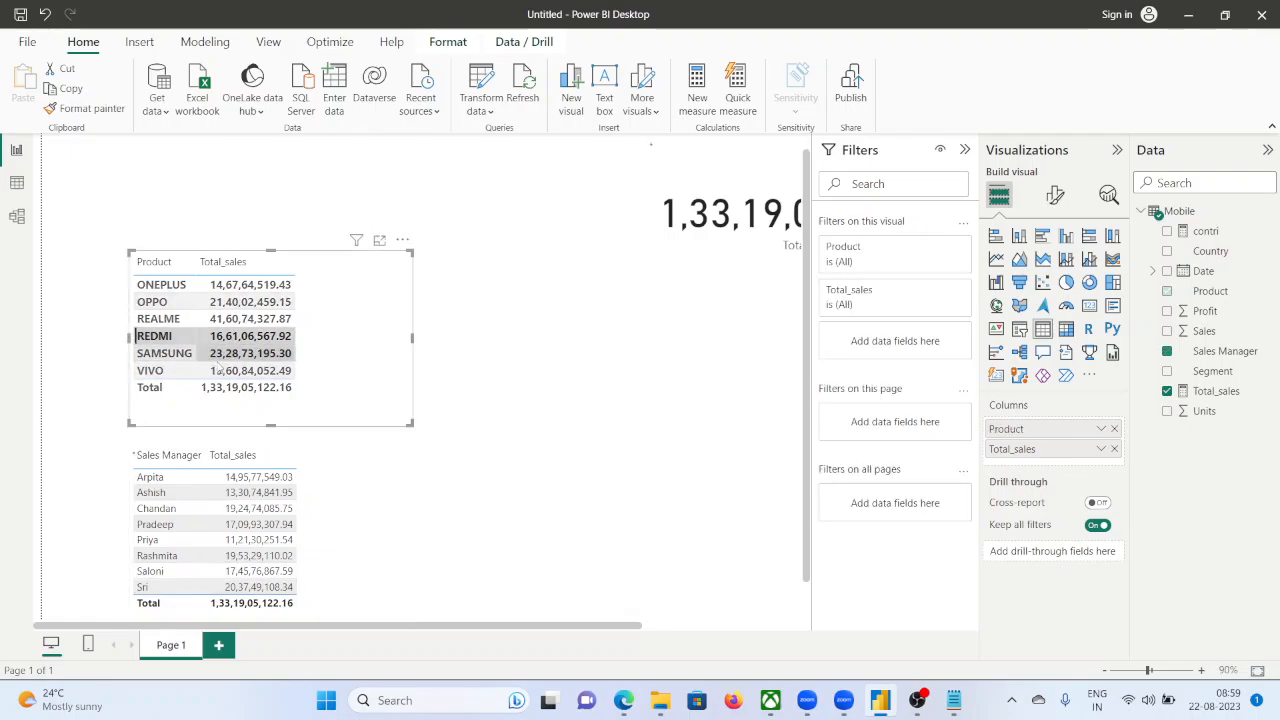
click(270, 525)
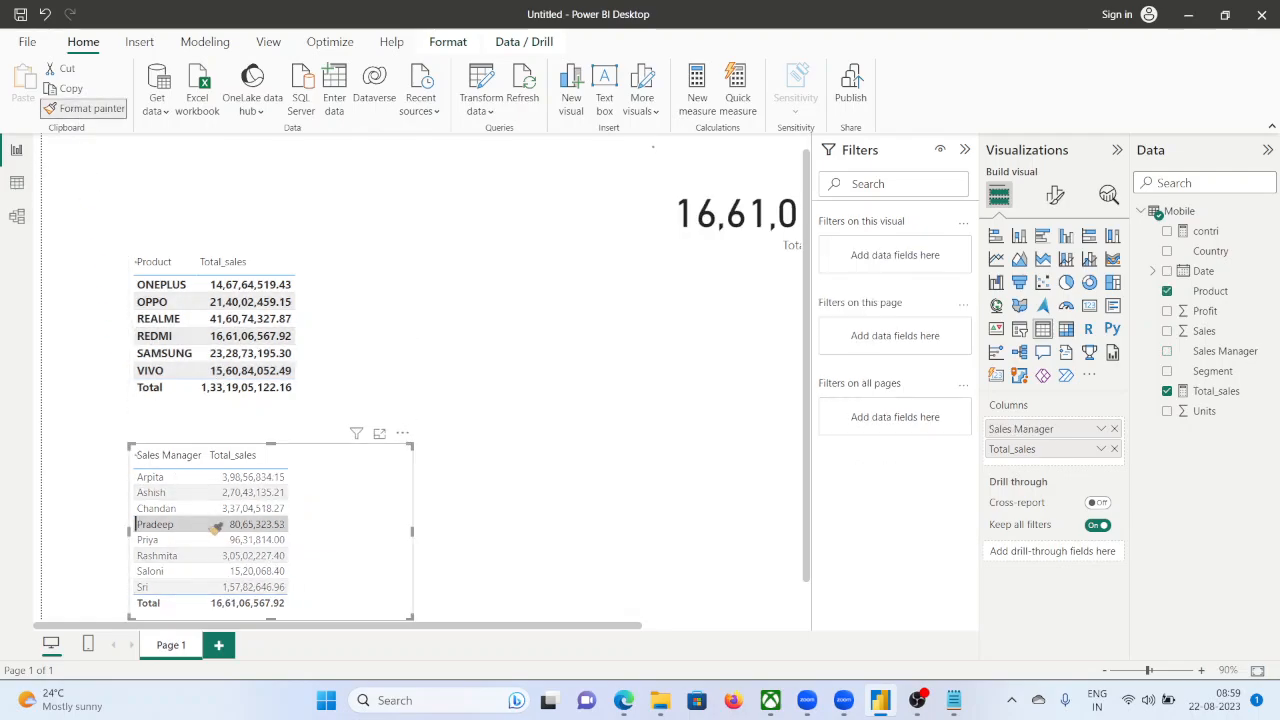
scroll(378, 445, down, 1)
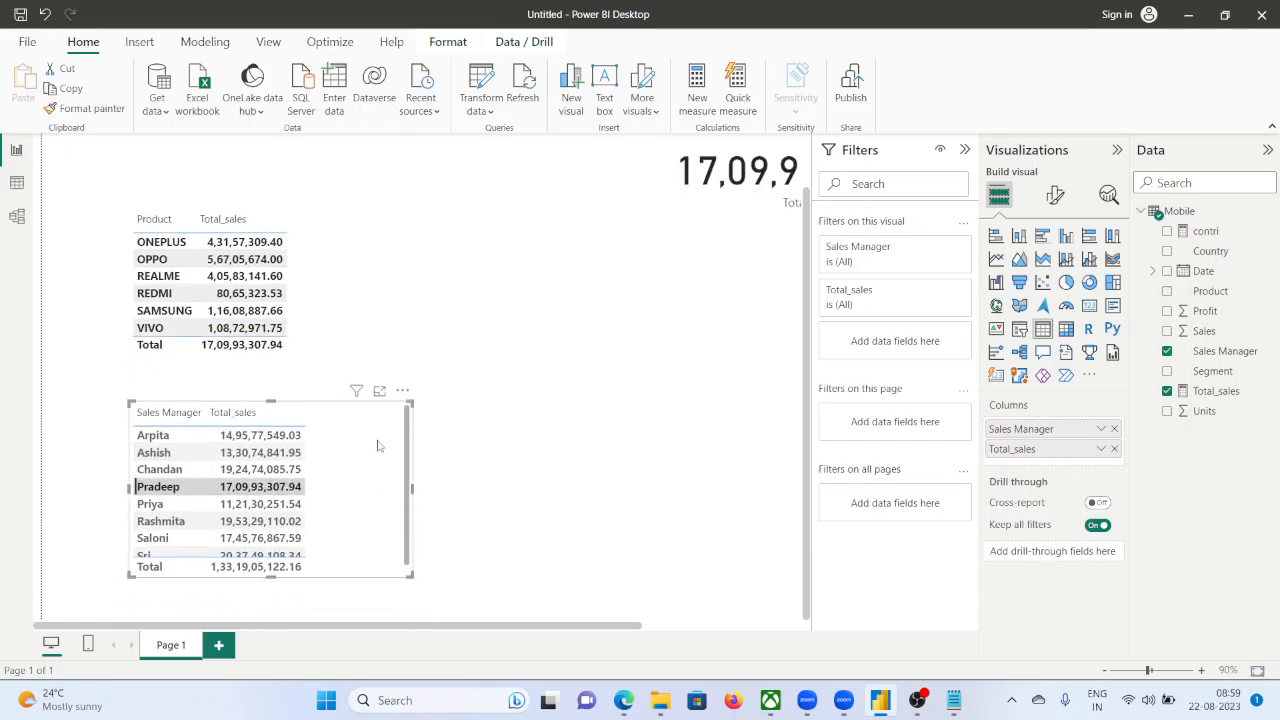
click(380, 452)
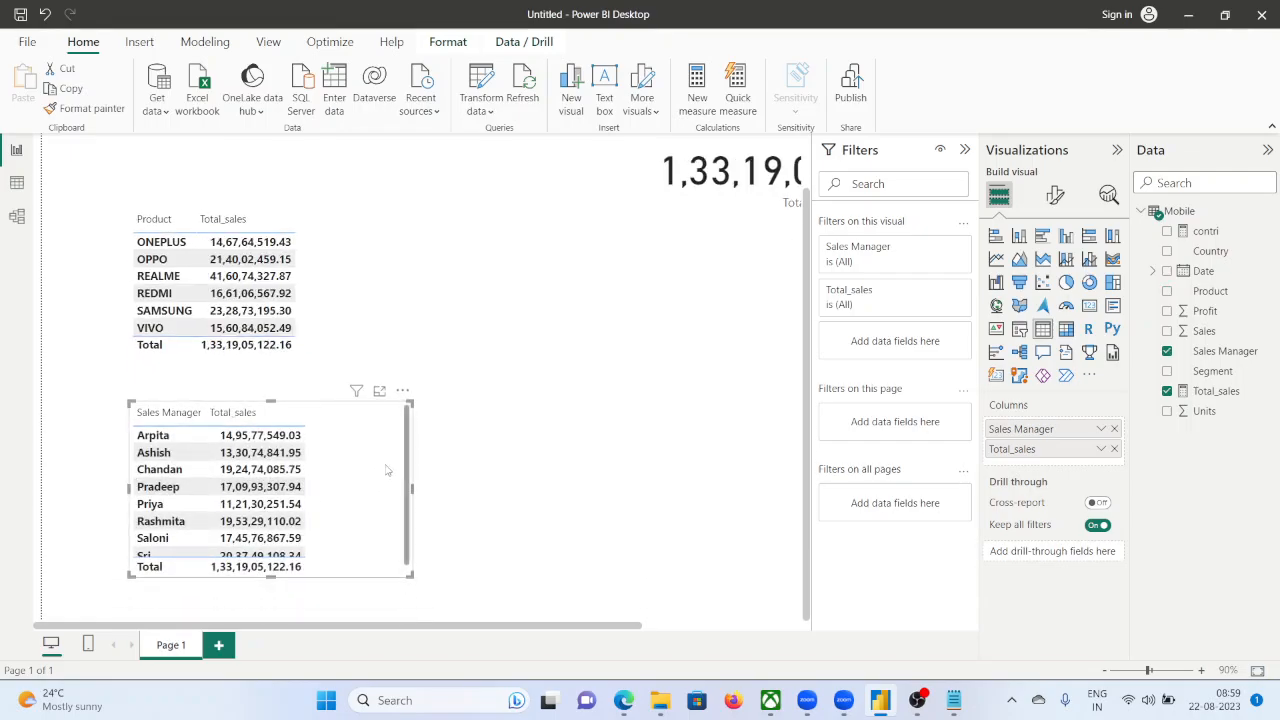
Enlarge the sales manager table to fit all its rows and add the contri measure after Total_sales.
drag(411, 576, 426, 600)
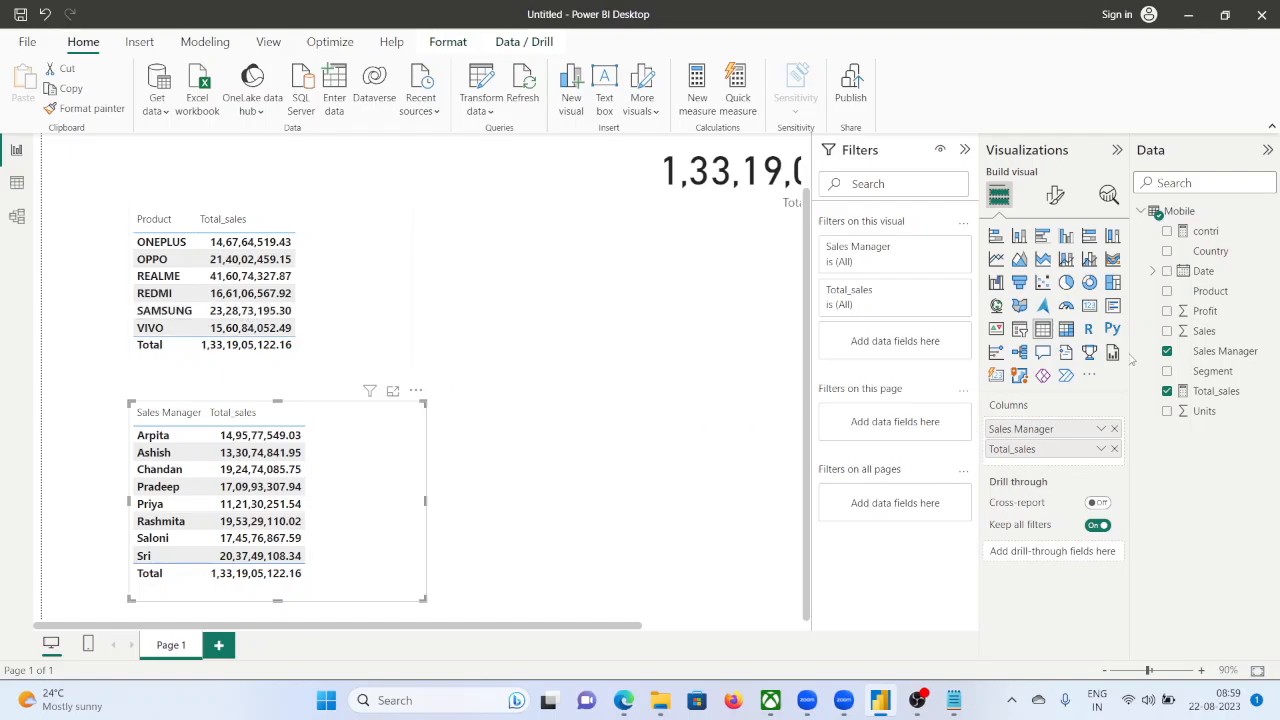
click(1205, 231)
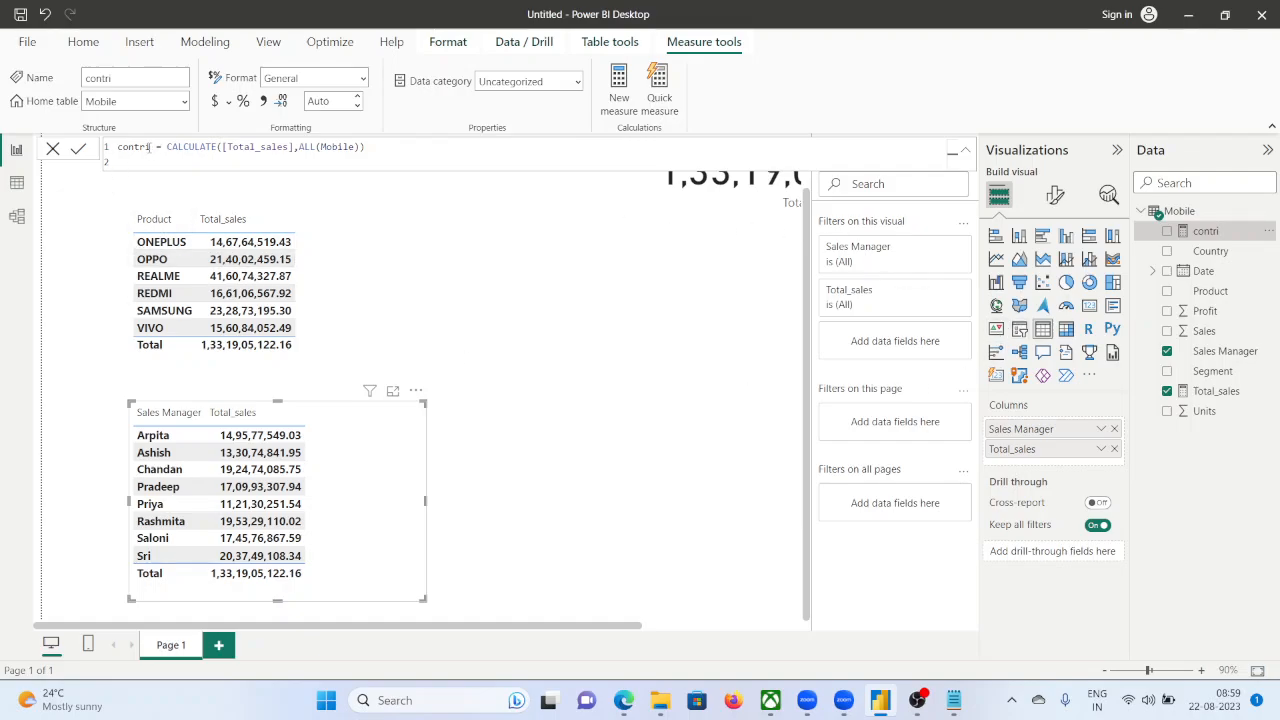
drag(148, 147, 112, 158)
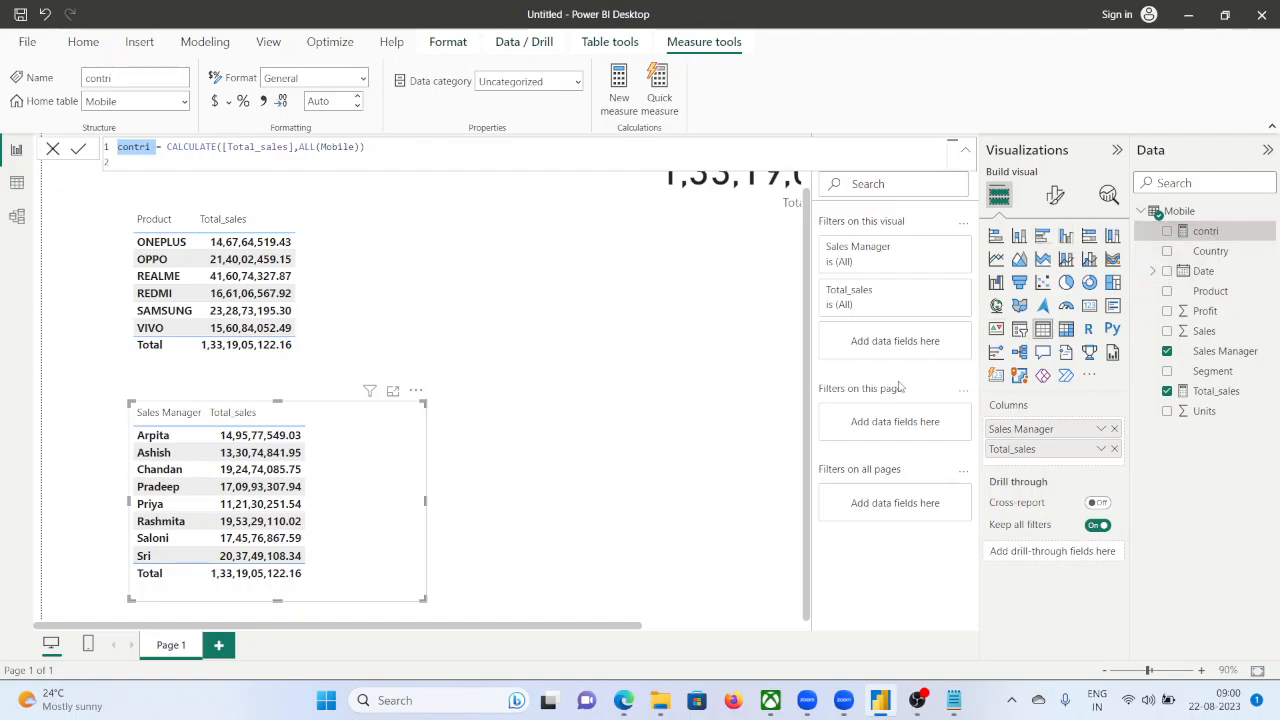
drag(1197, 233, 1047, 470)
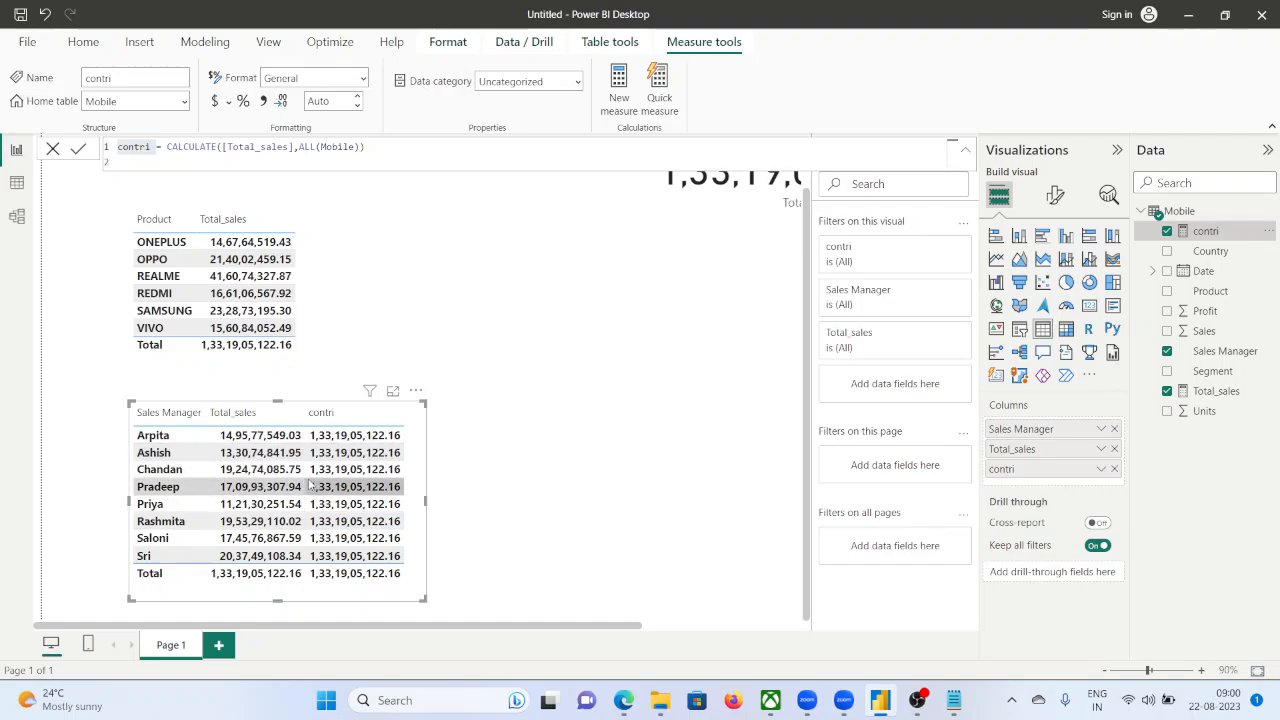
Add the contri measure to the product table after Total_sales and display the measure's formula.
click(375, 279)
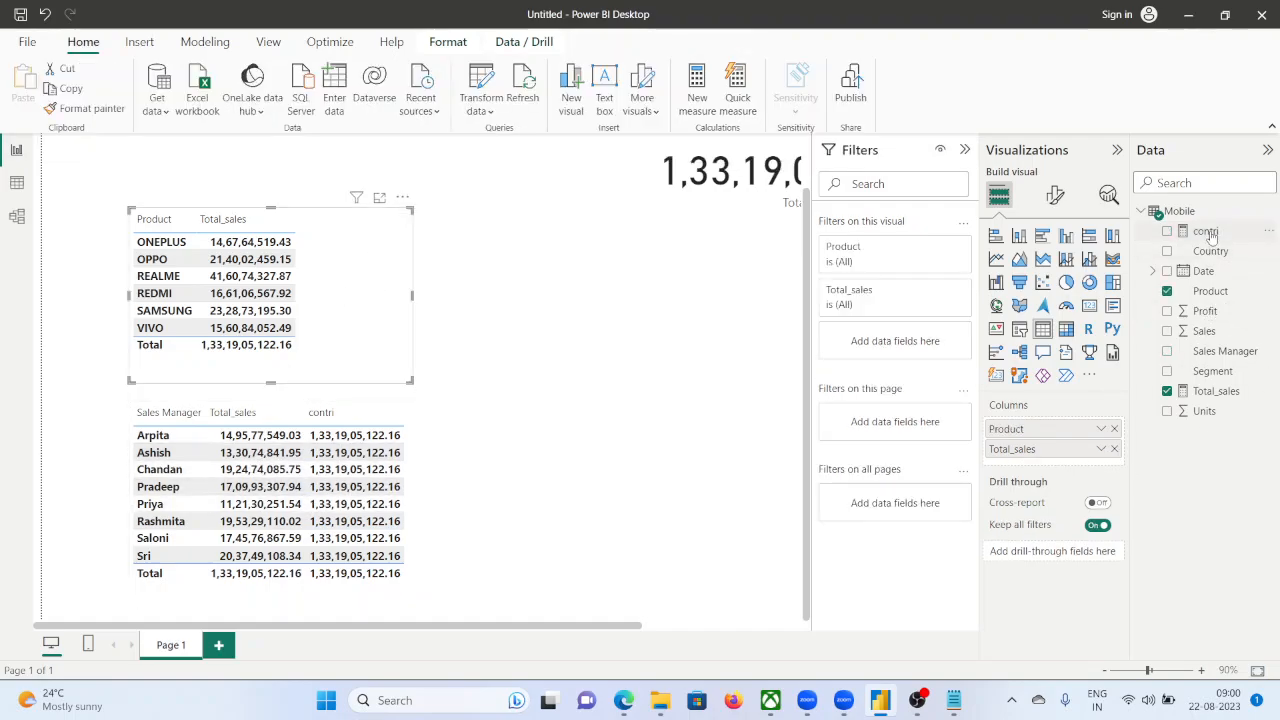
drag(1207, 232, 1040, 470)
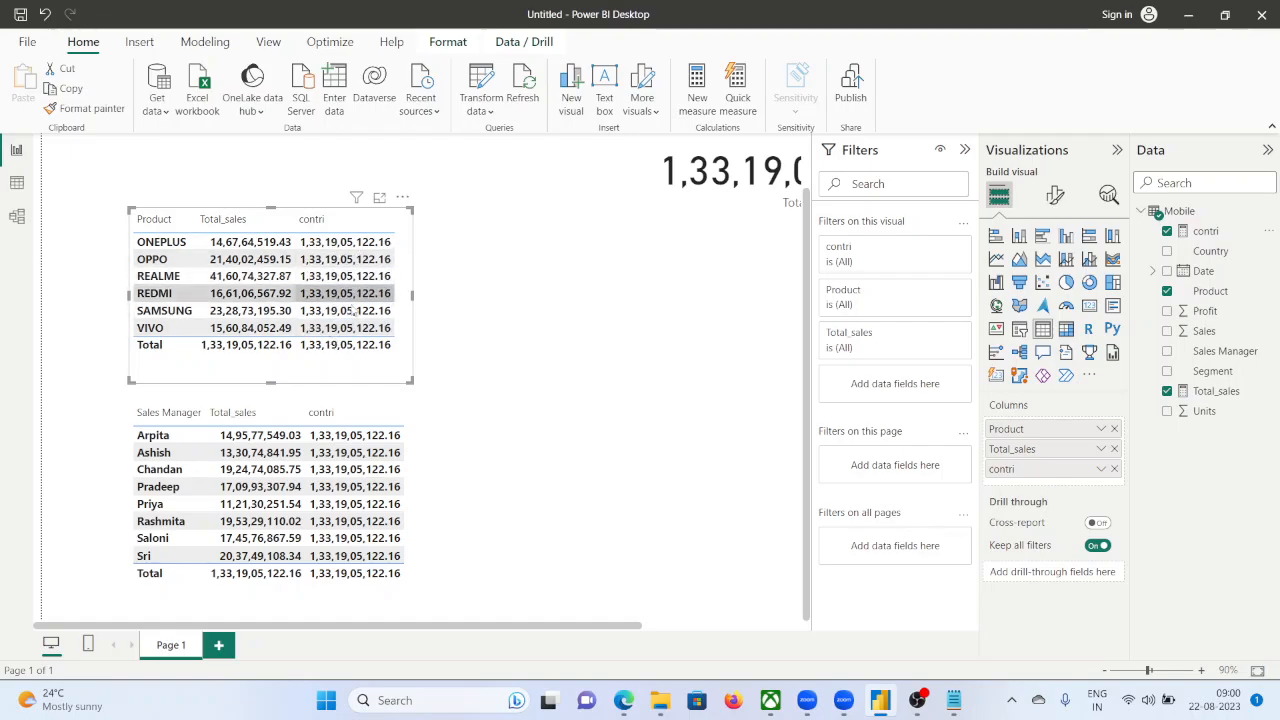
click(1212, 234)
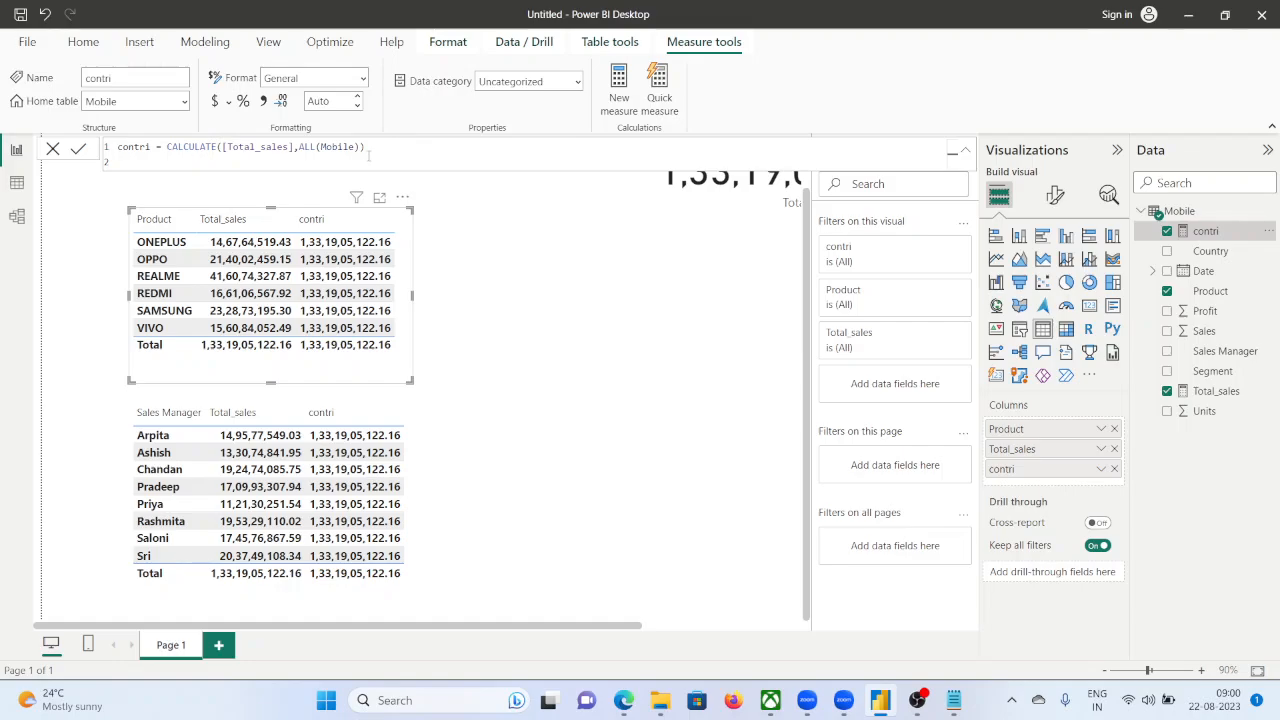
Switch to Microsoft Edge and open ChatGPT at chat.openai.com in a new tab.
mouse_move(624, 700)
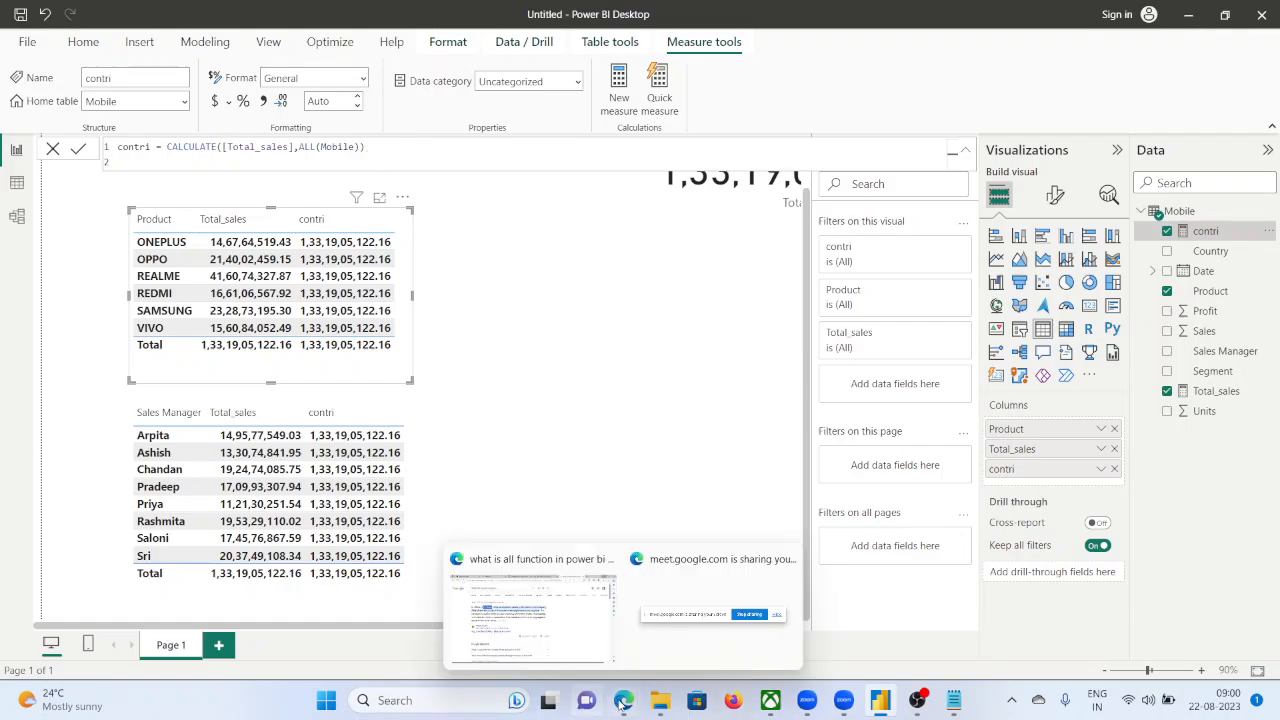
click(566, 648)
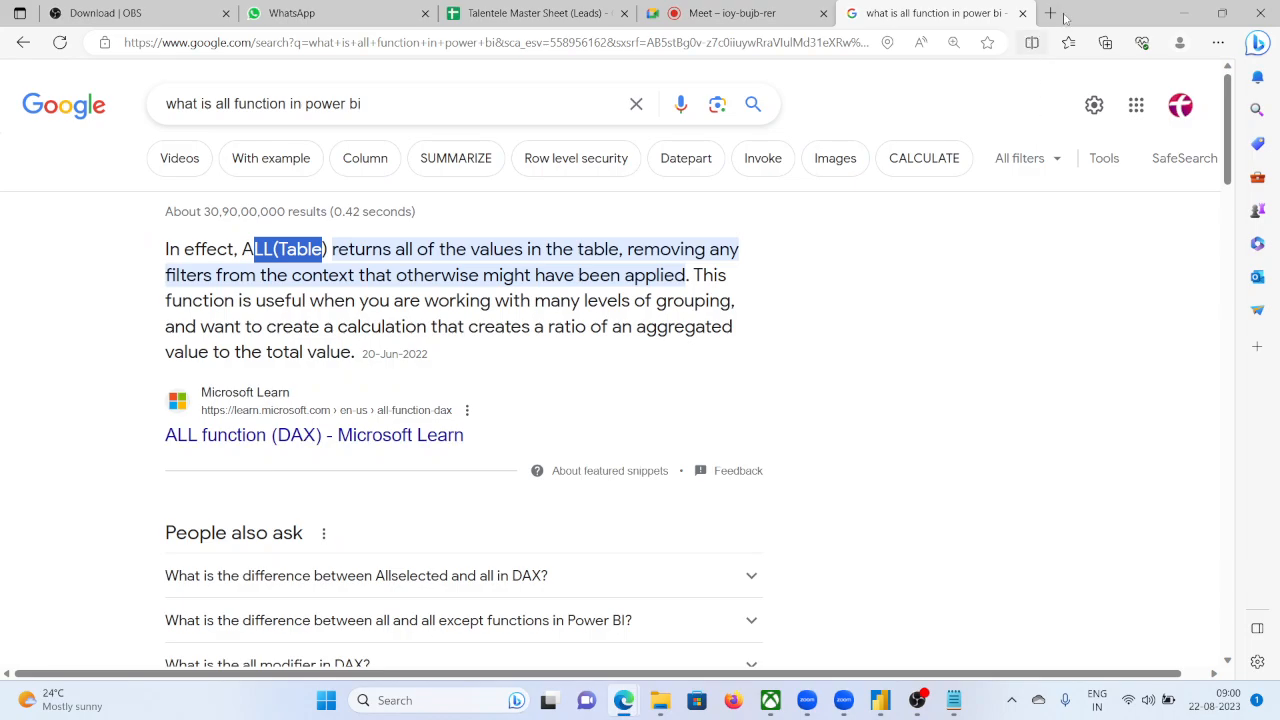
click(1056, 13)
text(CH)
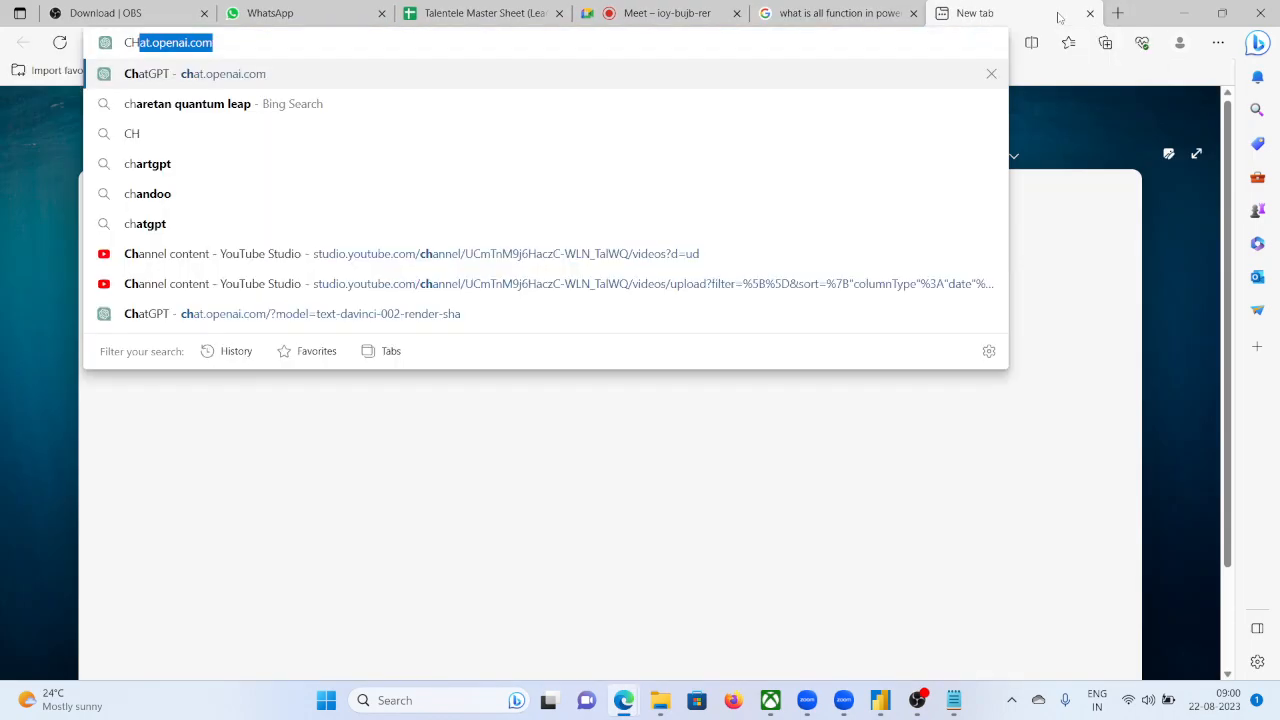
key(BackSpace)
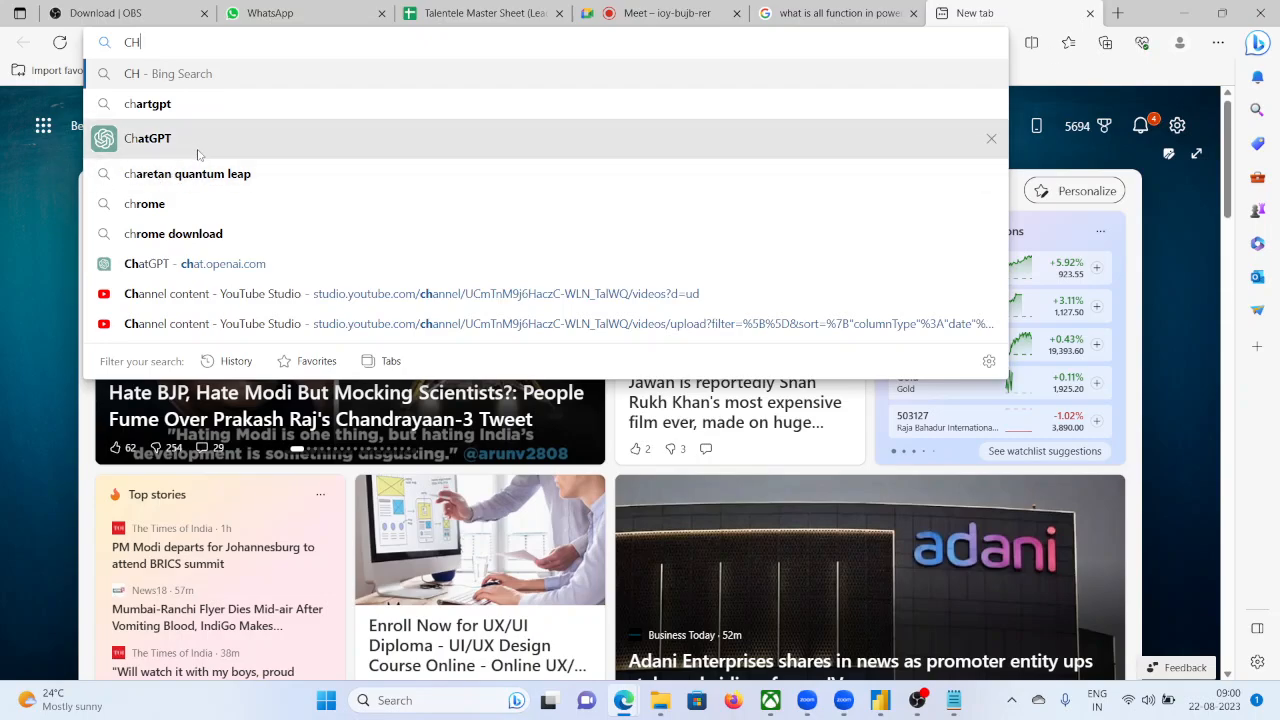
click(212, 264)
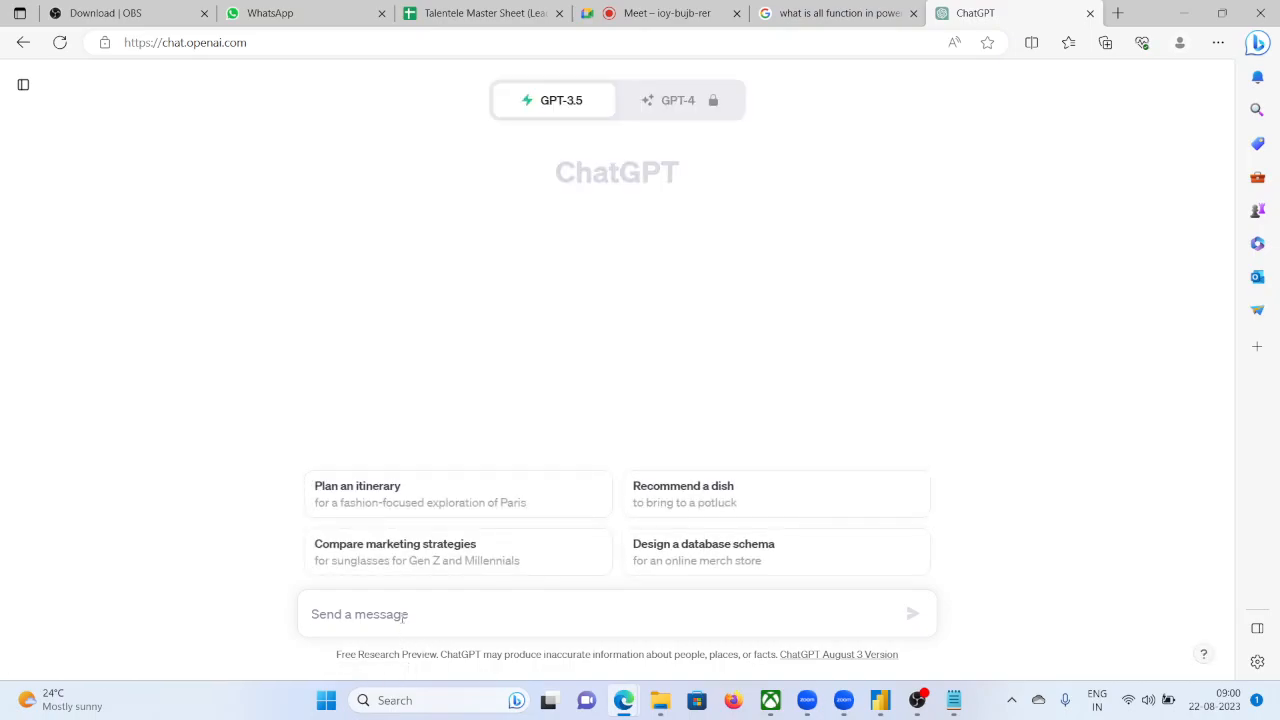
Ask ChatGPT "ALL FUNCTION IS POWER BI" and stop the response while it is being generated.
text(ALL FUNCT)
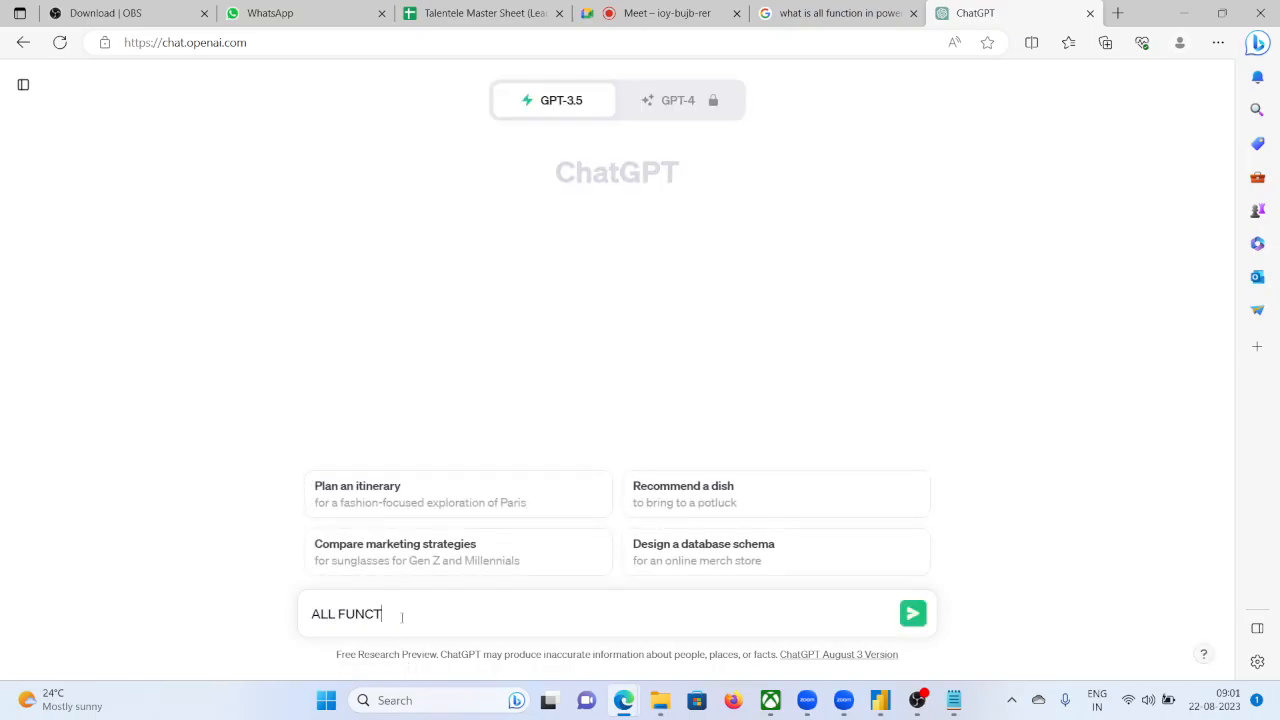
text(ION IS POWER BI)
key(Return)
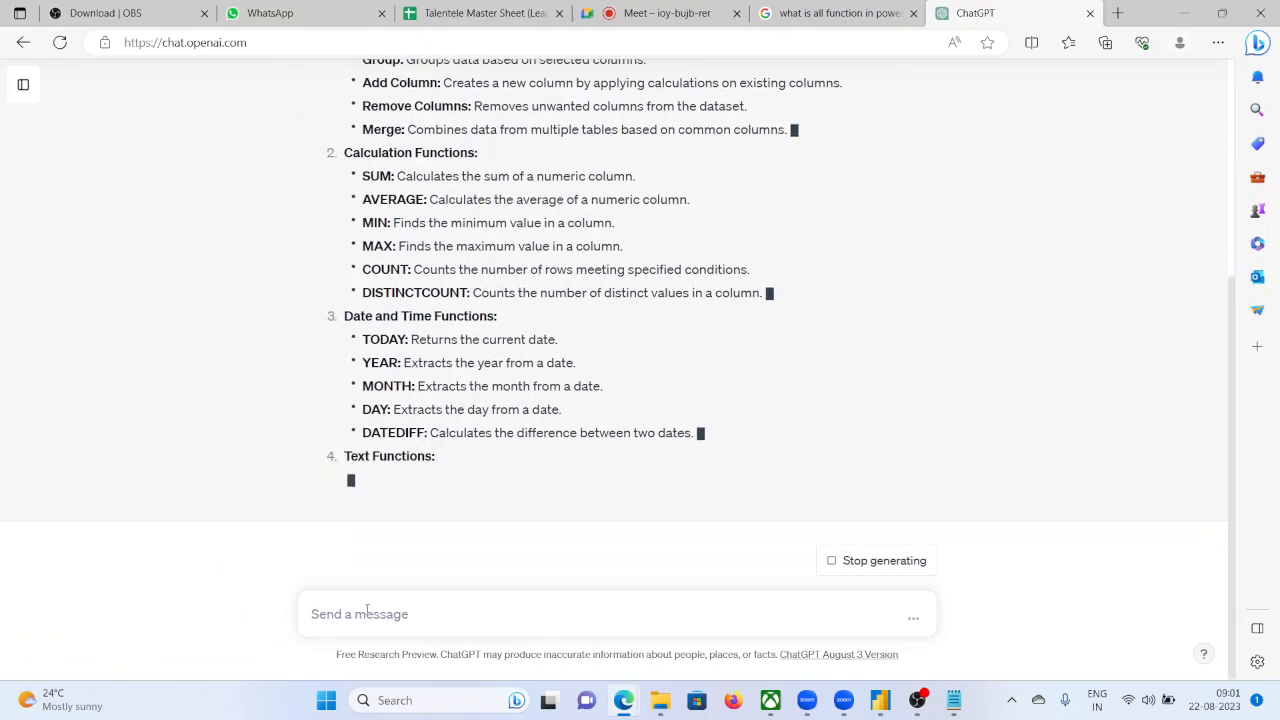
click(870, 561)
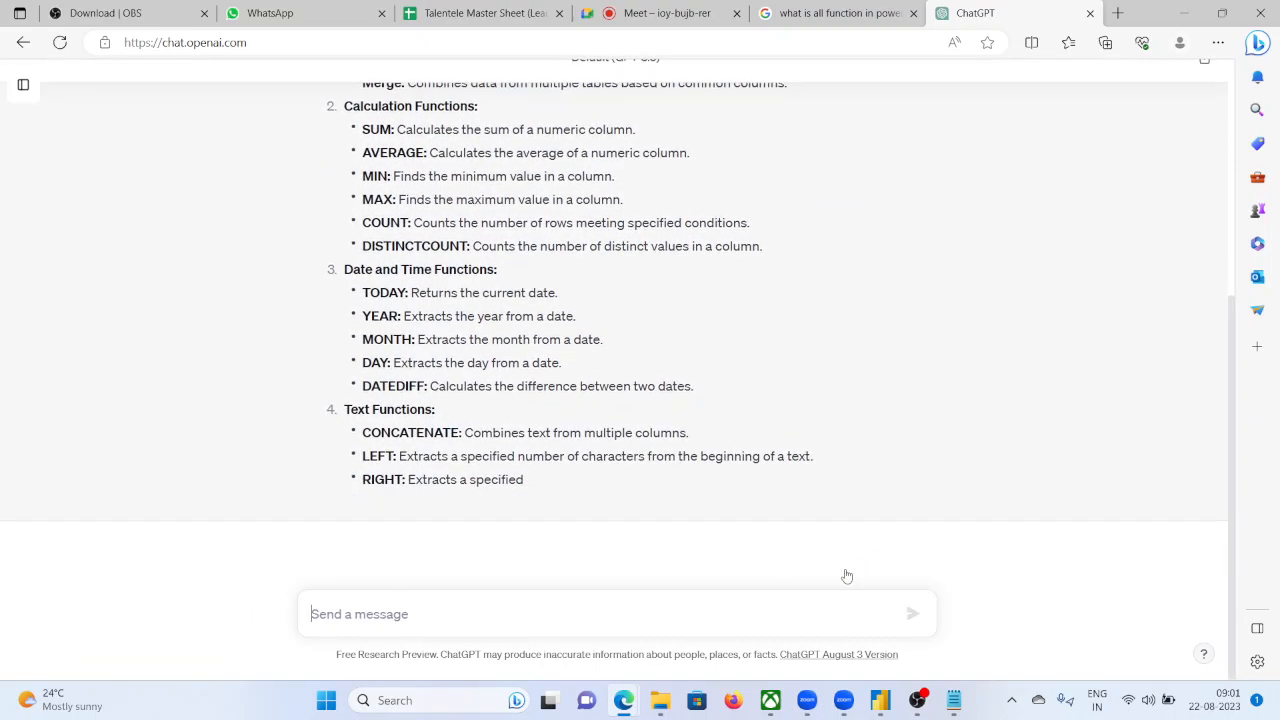
Ask ChatGPT about the "ALL() DAX FUNCTION IN POWER BI".
text(ALL)
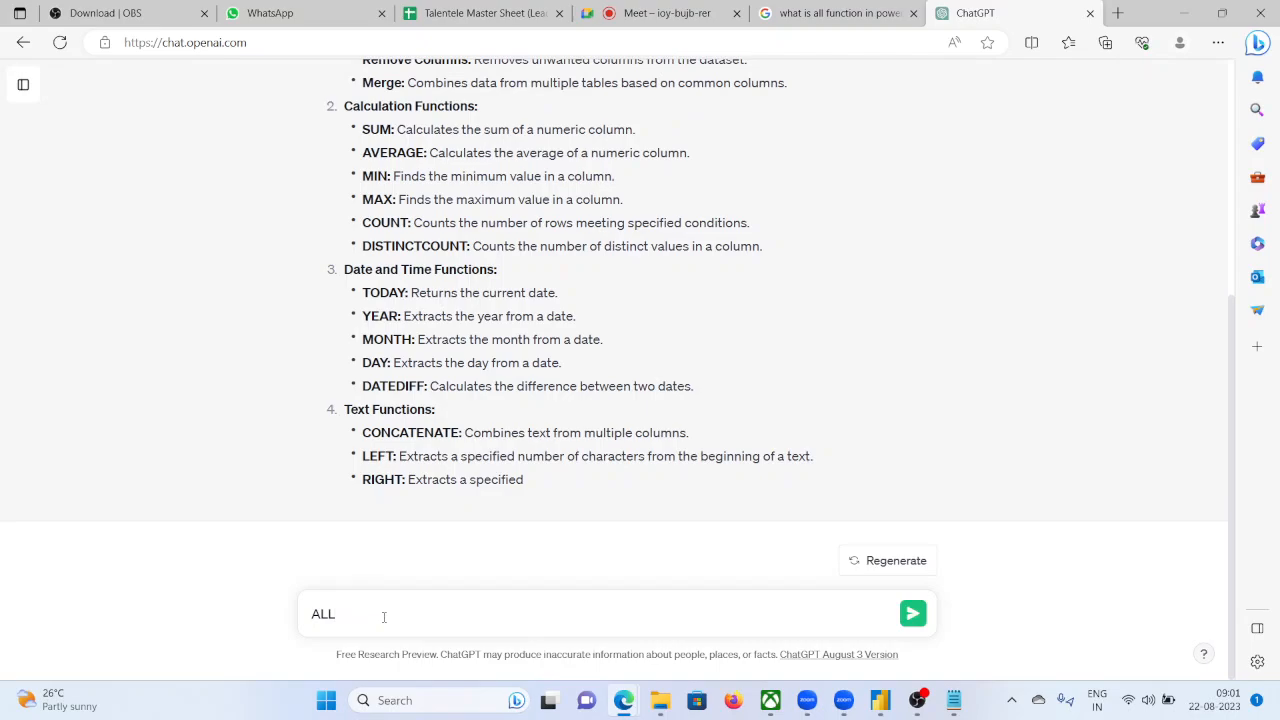
text(() DAX FUNCTION IN POWER BI)
key(Return)
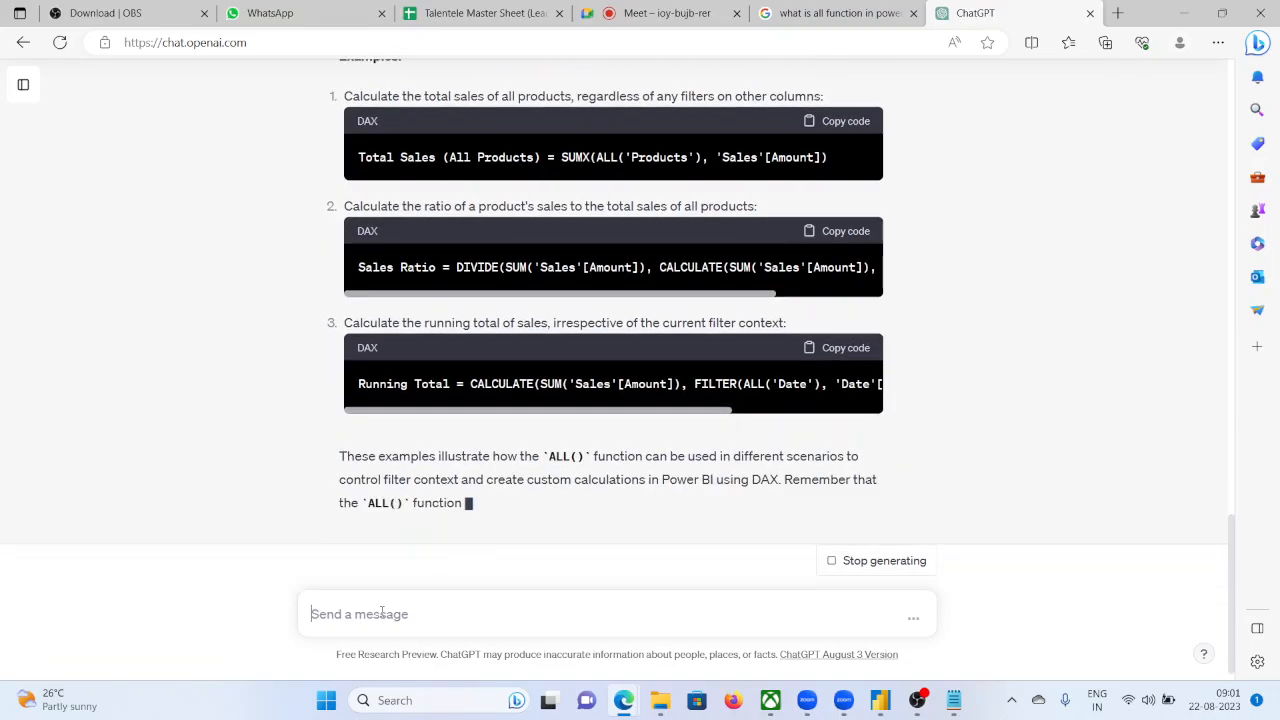
Ask ChatGPT "NEED A SIMPLE SINGLE LINE DEFINATION" and highlight the main part of the ALL() definition in its answer.
text(N)
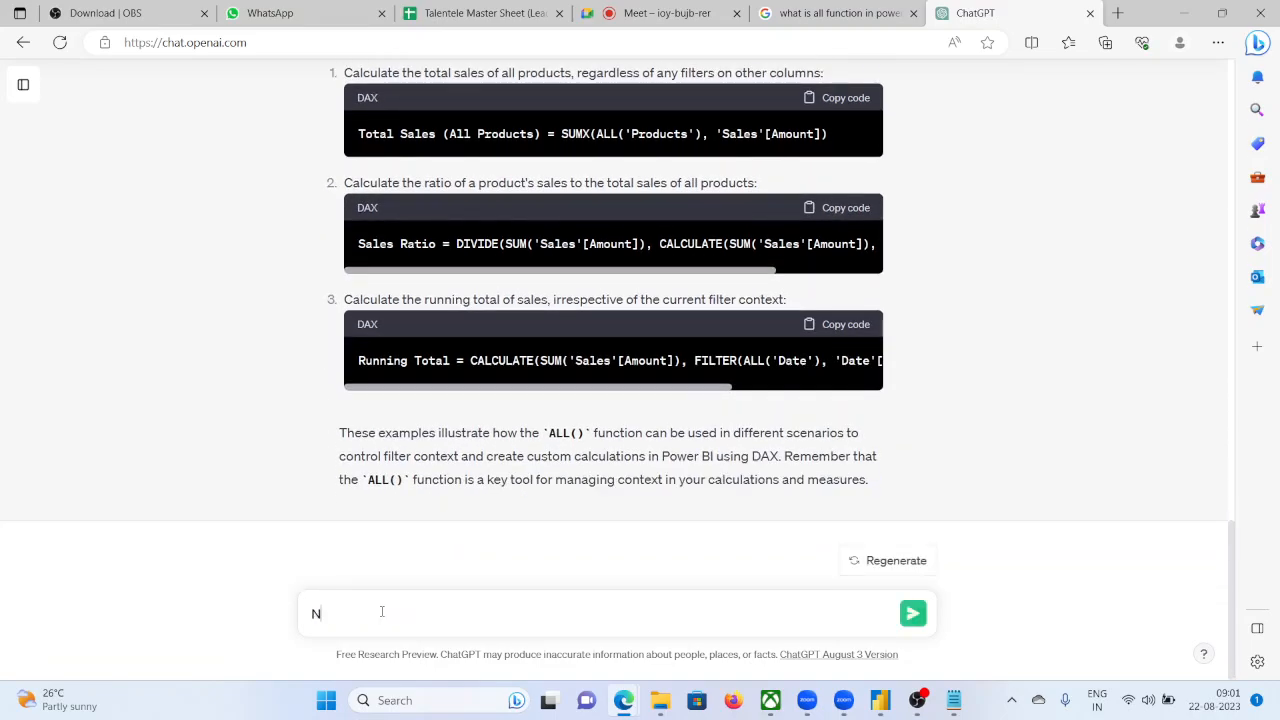
text(EED A SIMPLE SINGLE)
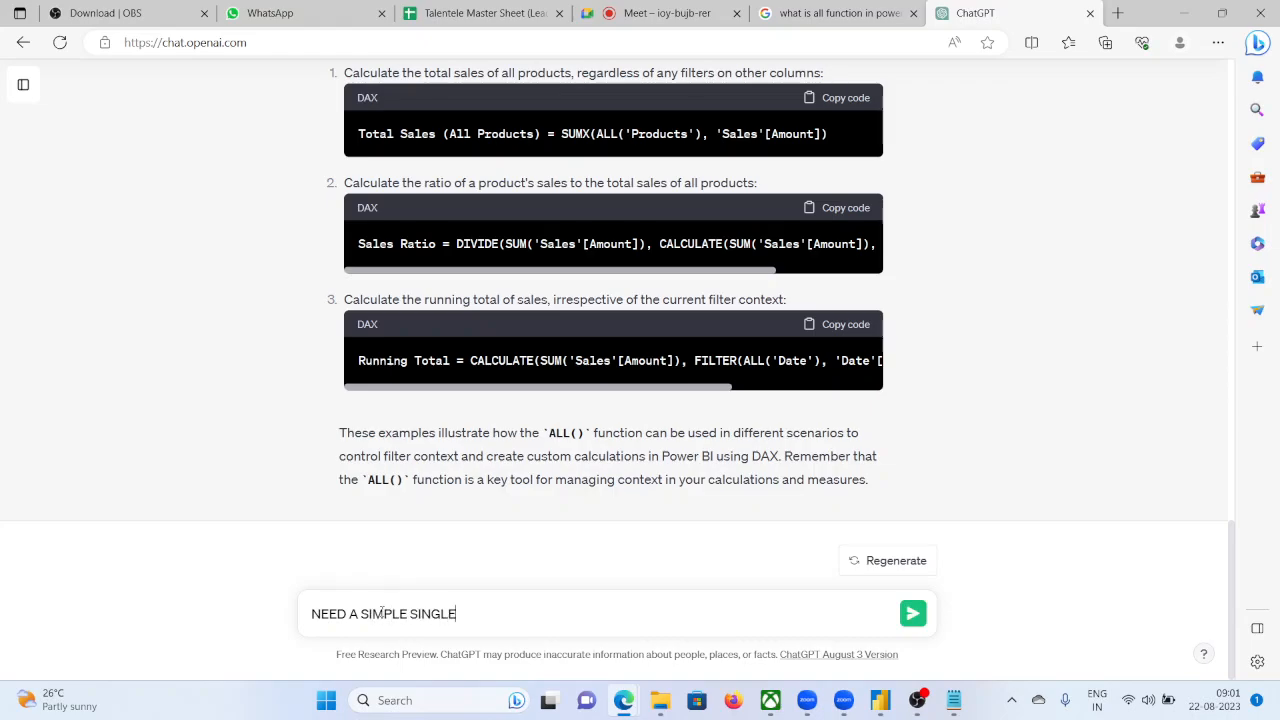
text( LINE DEFINATION)
key(Return)
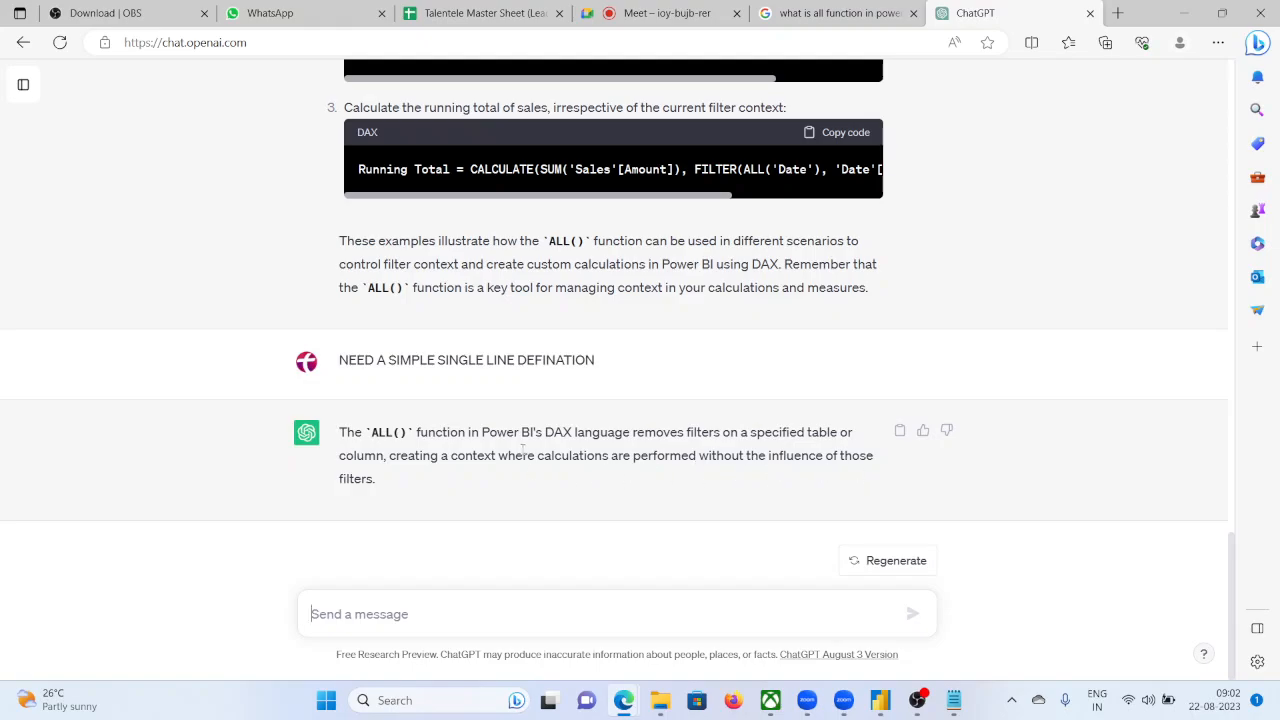
drag(505, 432, 824, 456)
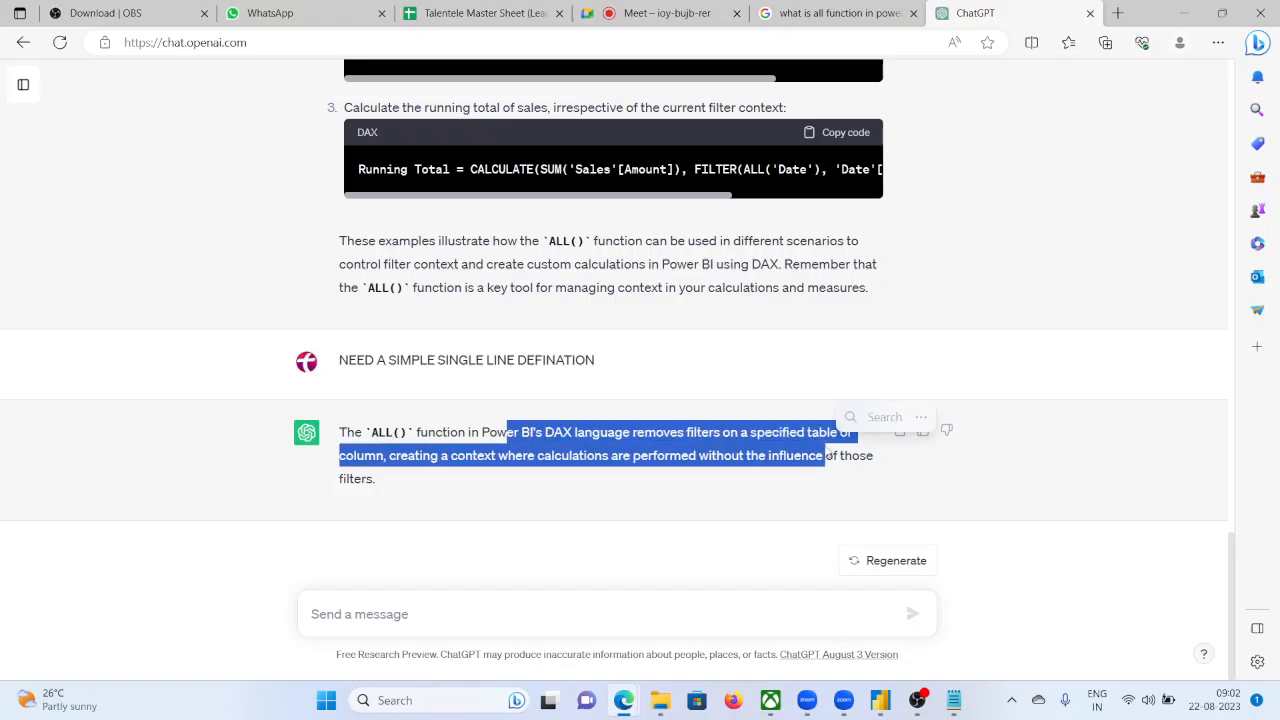
Switch to Power BI Desktop, widen the product table and start a new measure named PR_CONTRIBUTION_%.
click(882, 702)
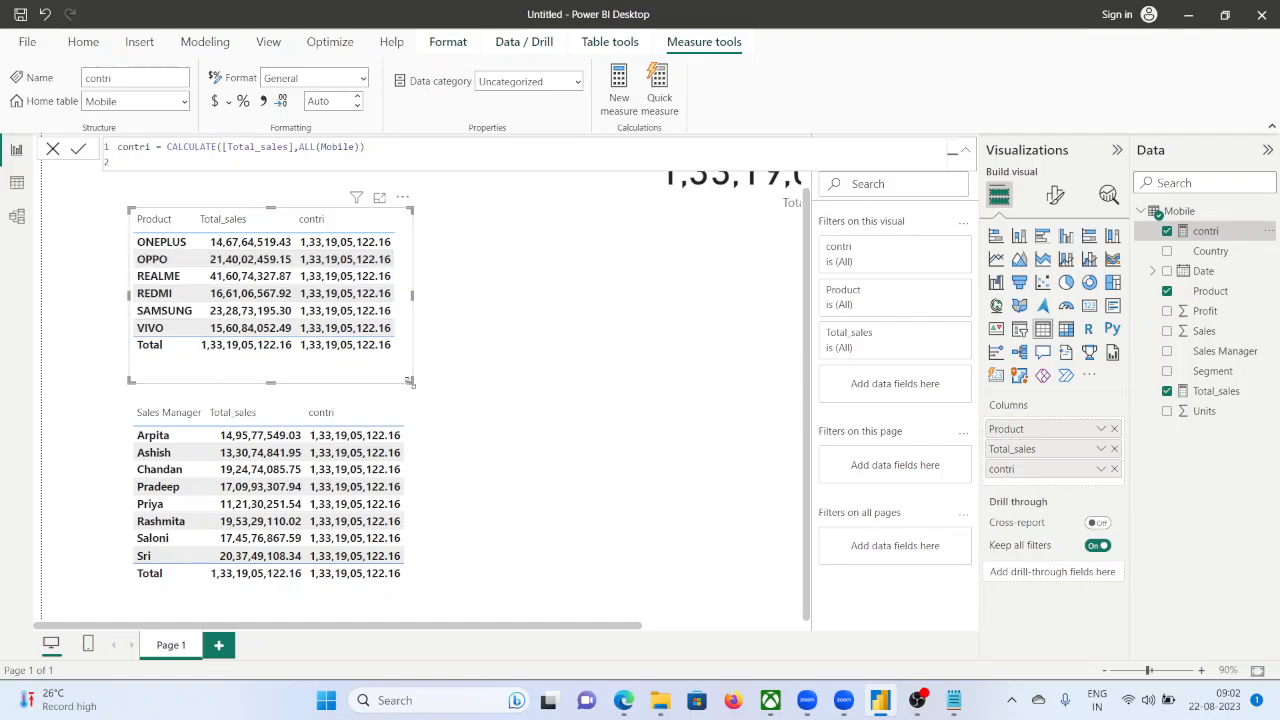
drag(409, 381, 531, 387)
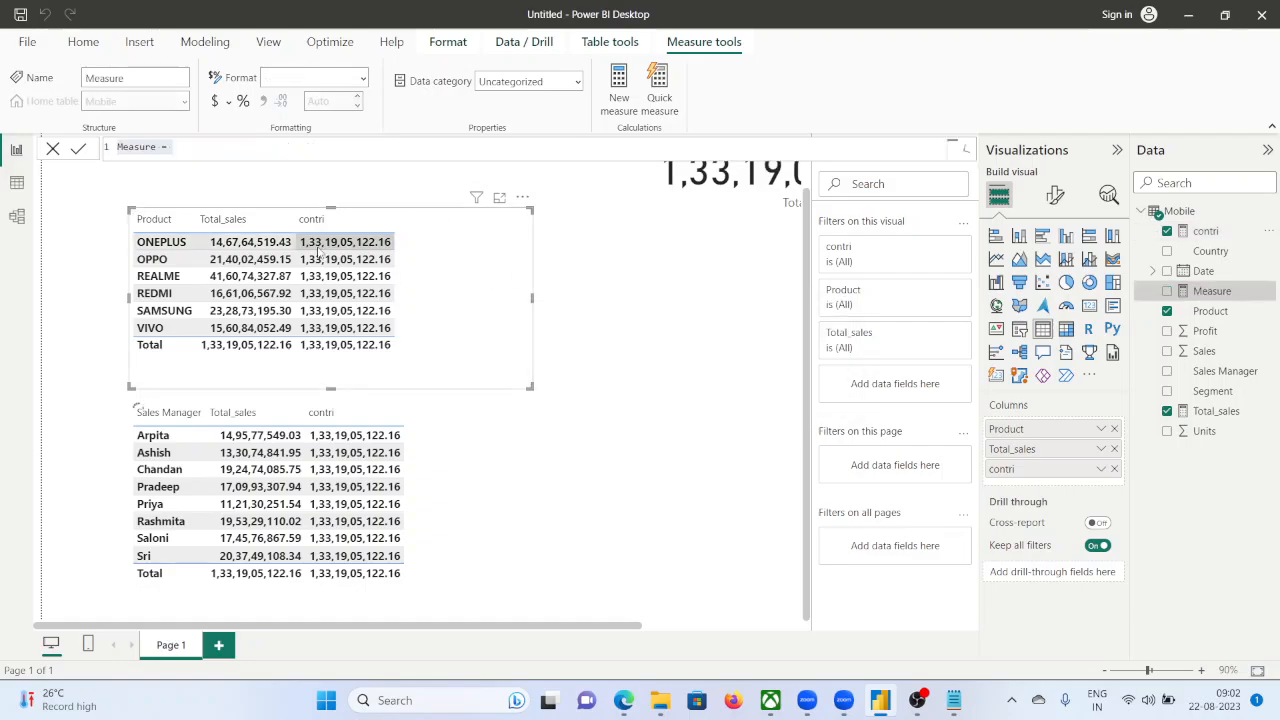
double_click(131, 147)
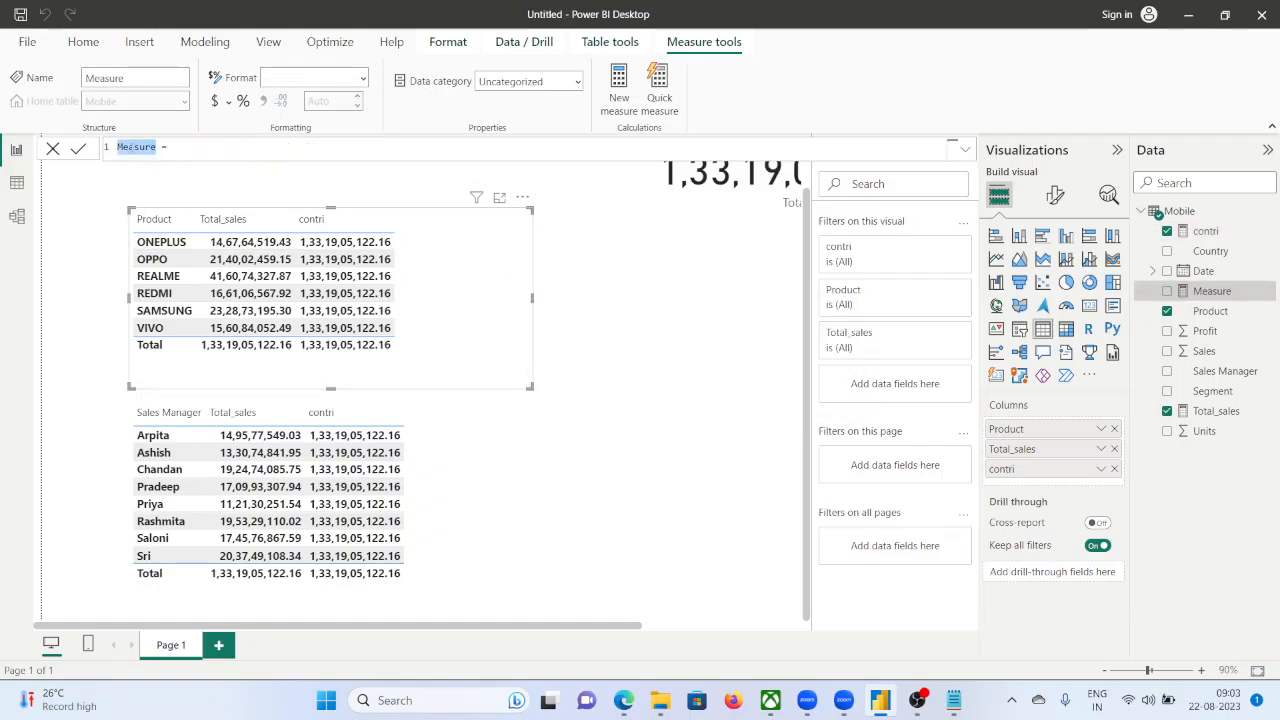
text(PRODU)
text(TRIBUTION_%)
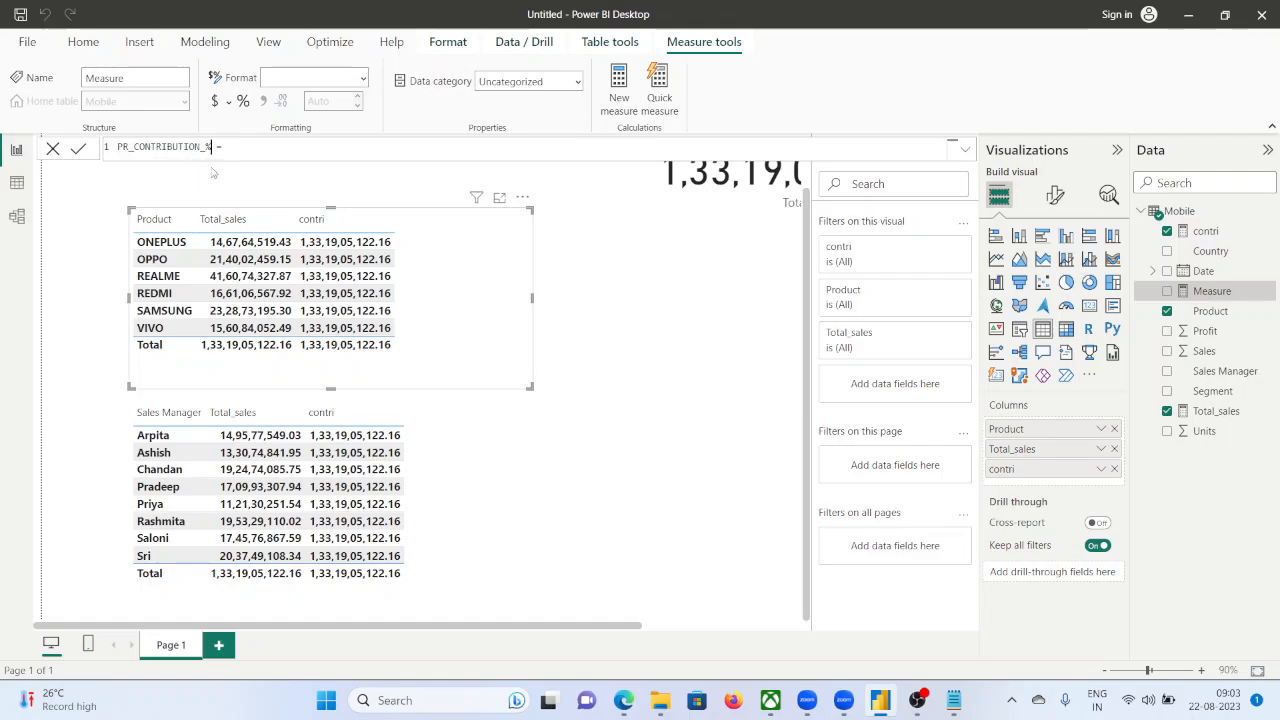
Define the PR_CONTRIBUTION_% measure as [Total_sales]/[contri] and commit the formula.
click(247, 150)
text(TO)
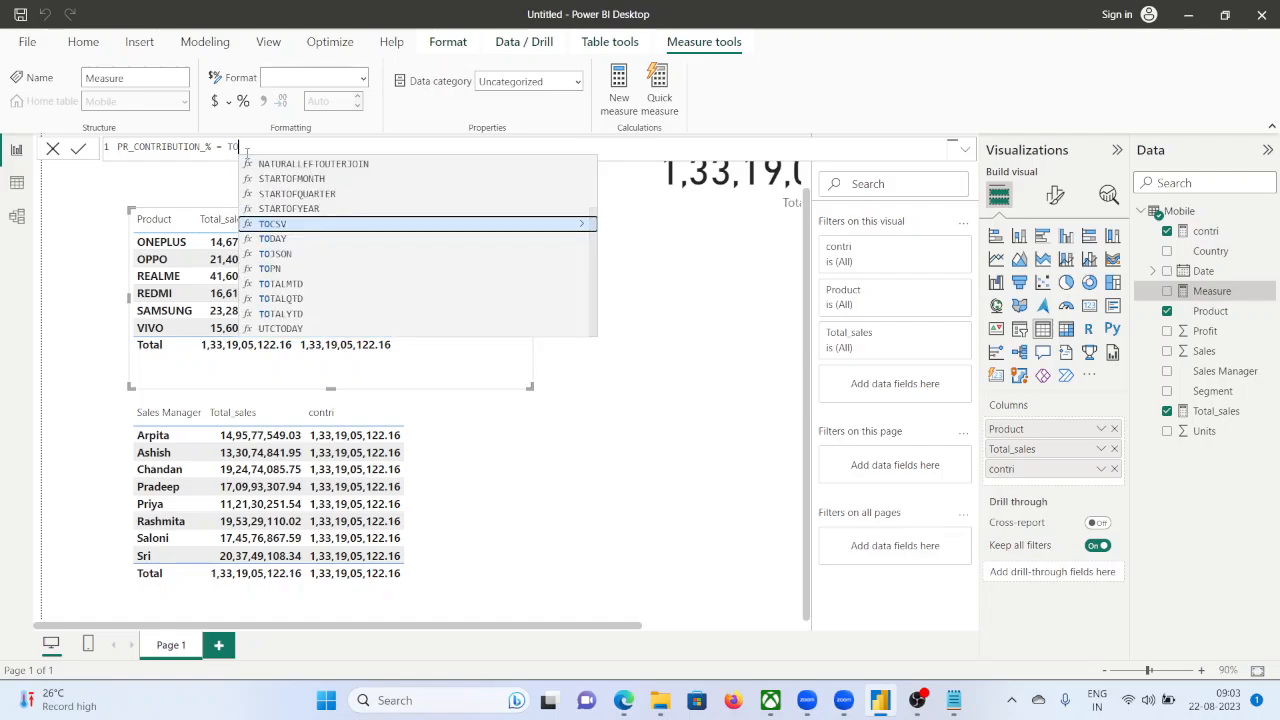
key(BackSpace)
key(BackSpace)
text([)
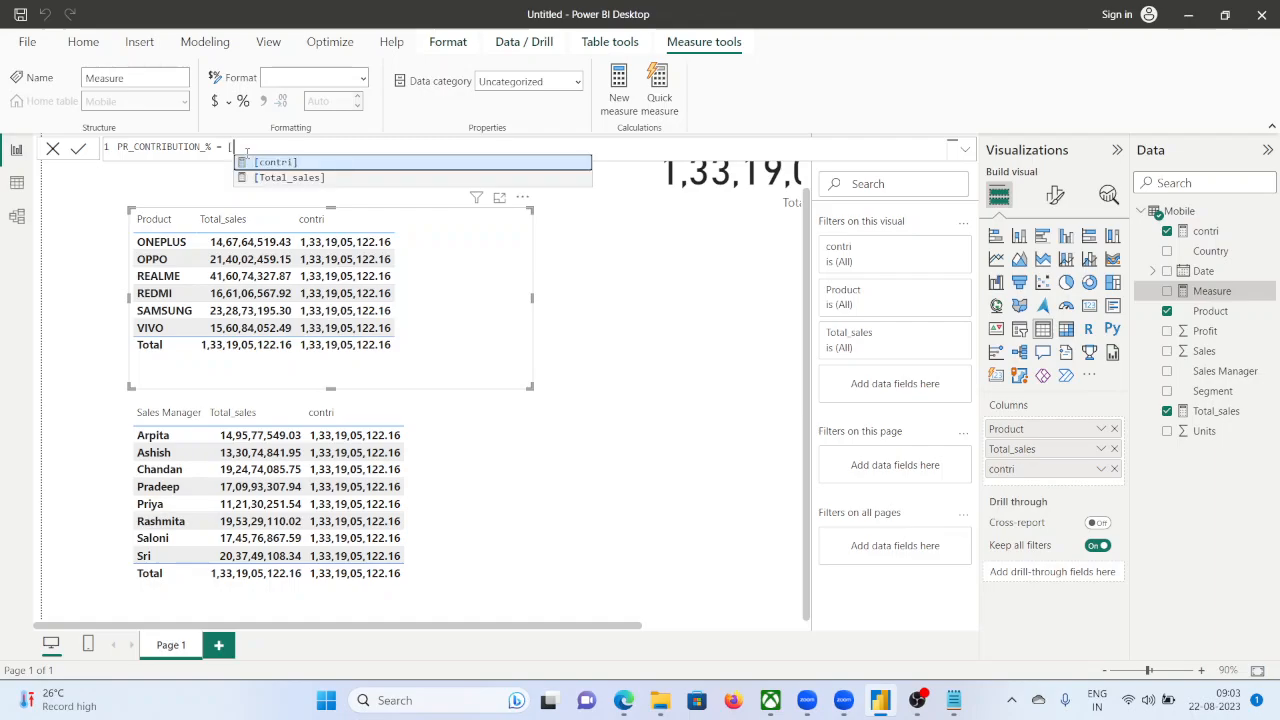
key(Down)
key(Tab)
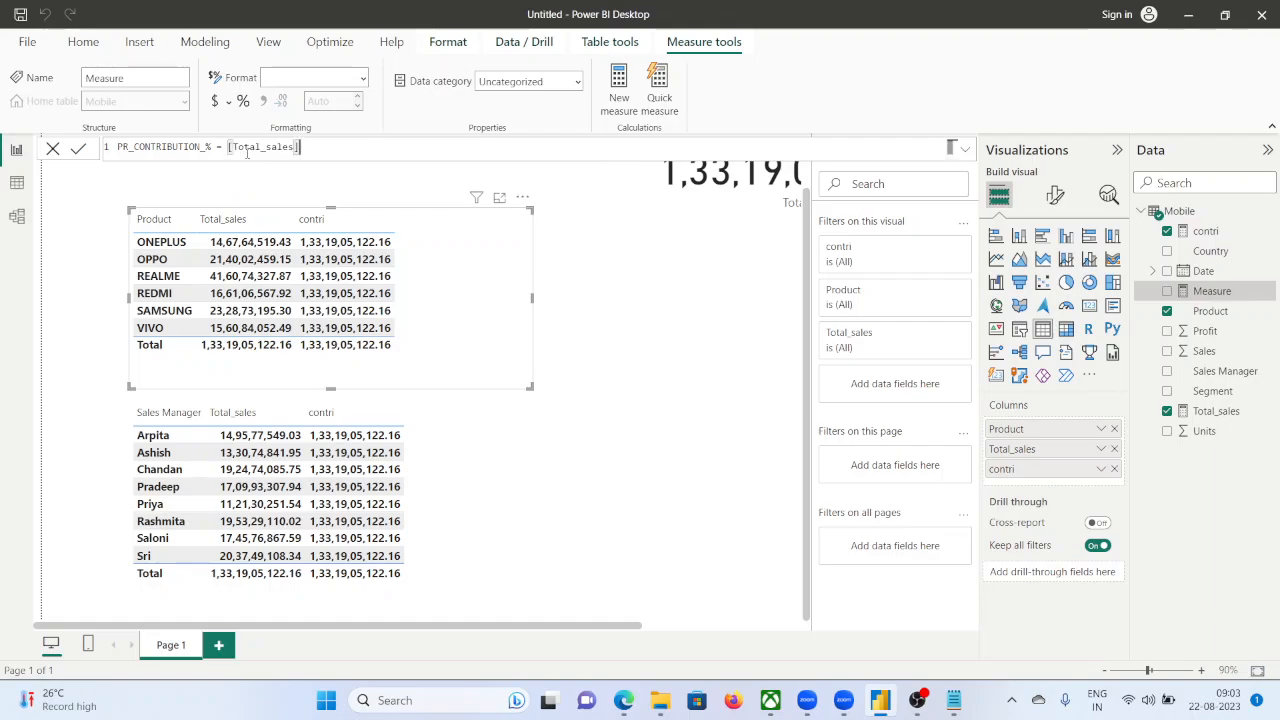
text(/CO)
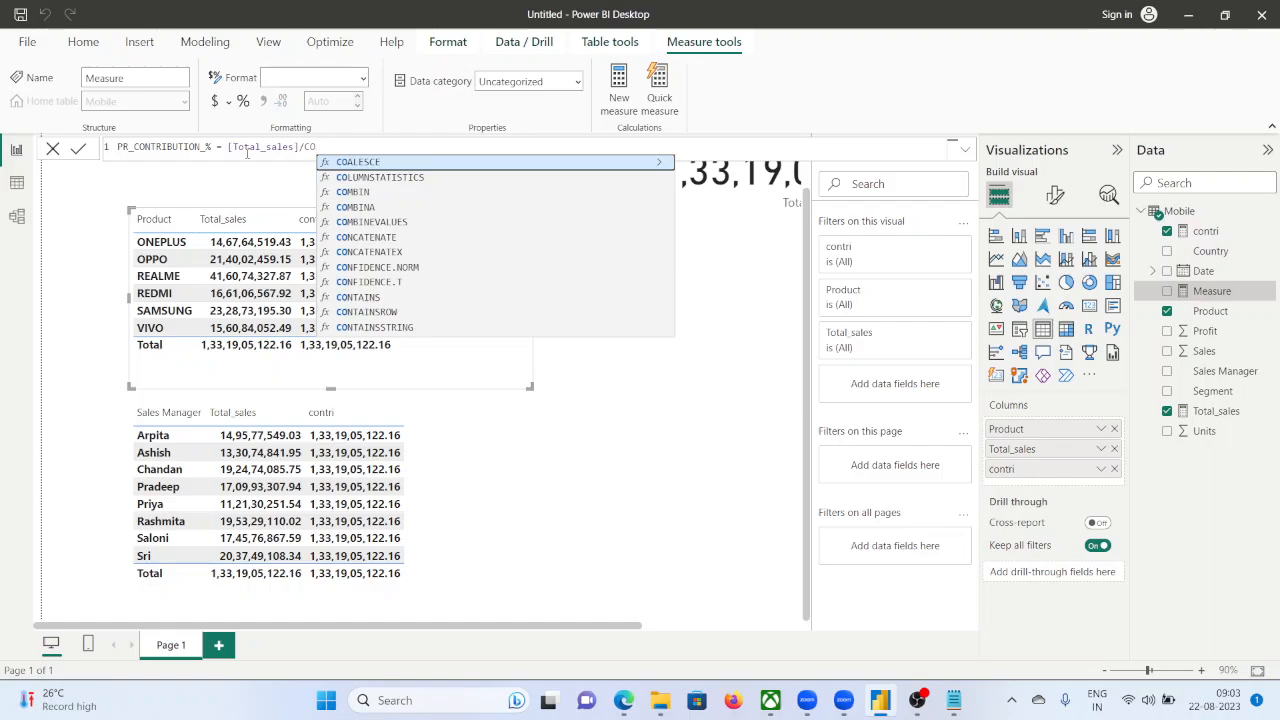
text(TR)
key(BackSpace)
key(BackSpace)
key(BackSpace)
key(BackSpace)
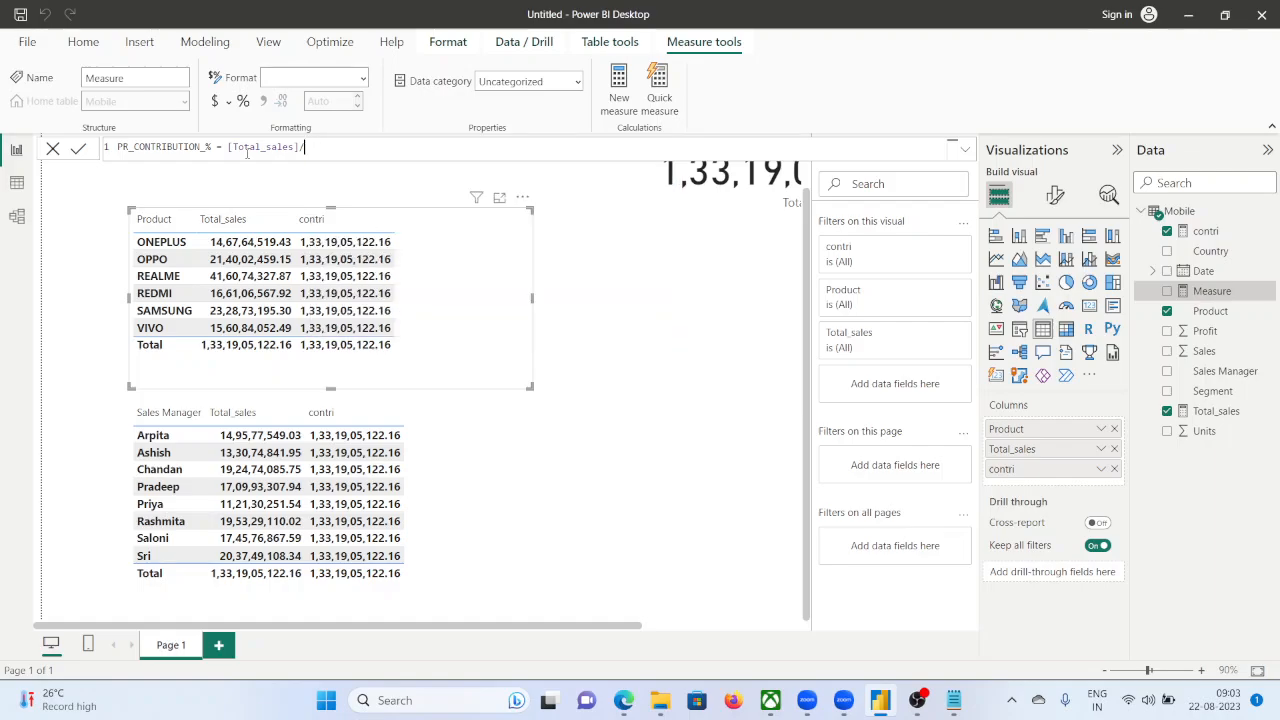
text([)
key(Tab)
key(Return)
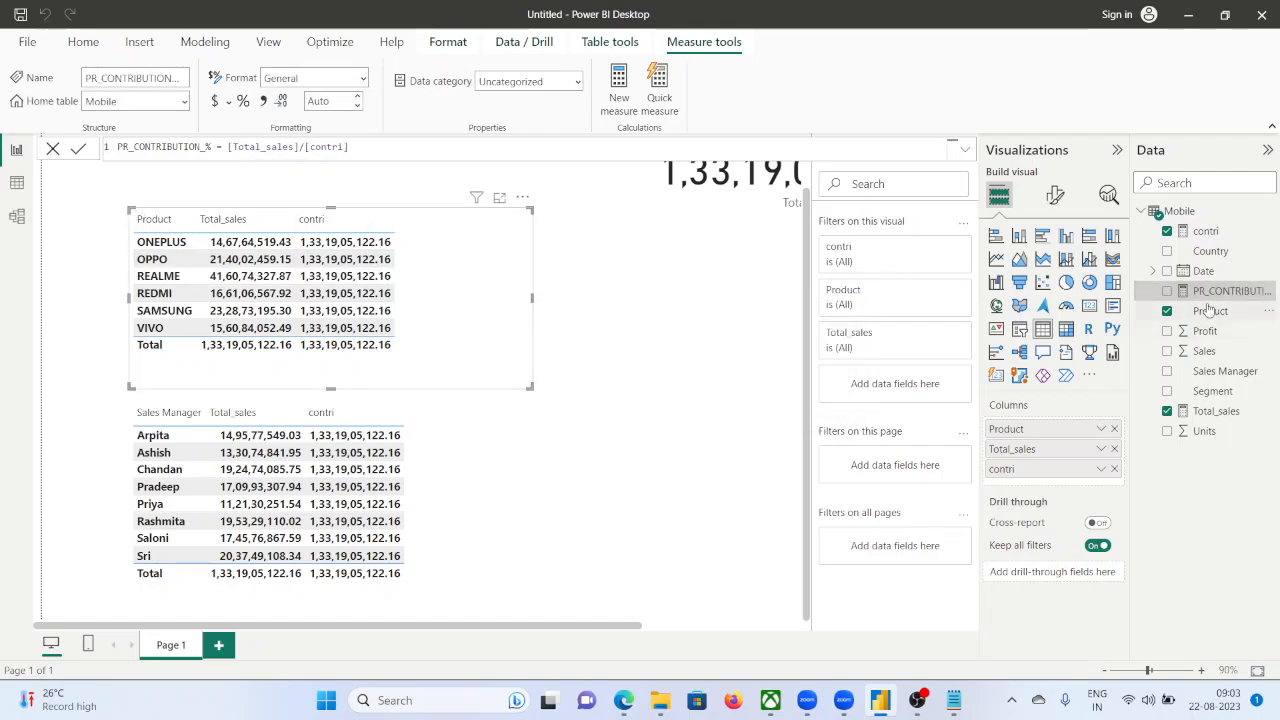
Add PR_CONTRIBUTION_% to the product table after contri and extend the measure's formula with *100.
drag(1219, 294, 1078, 489)
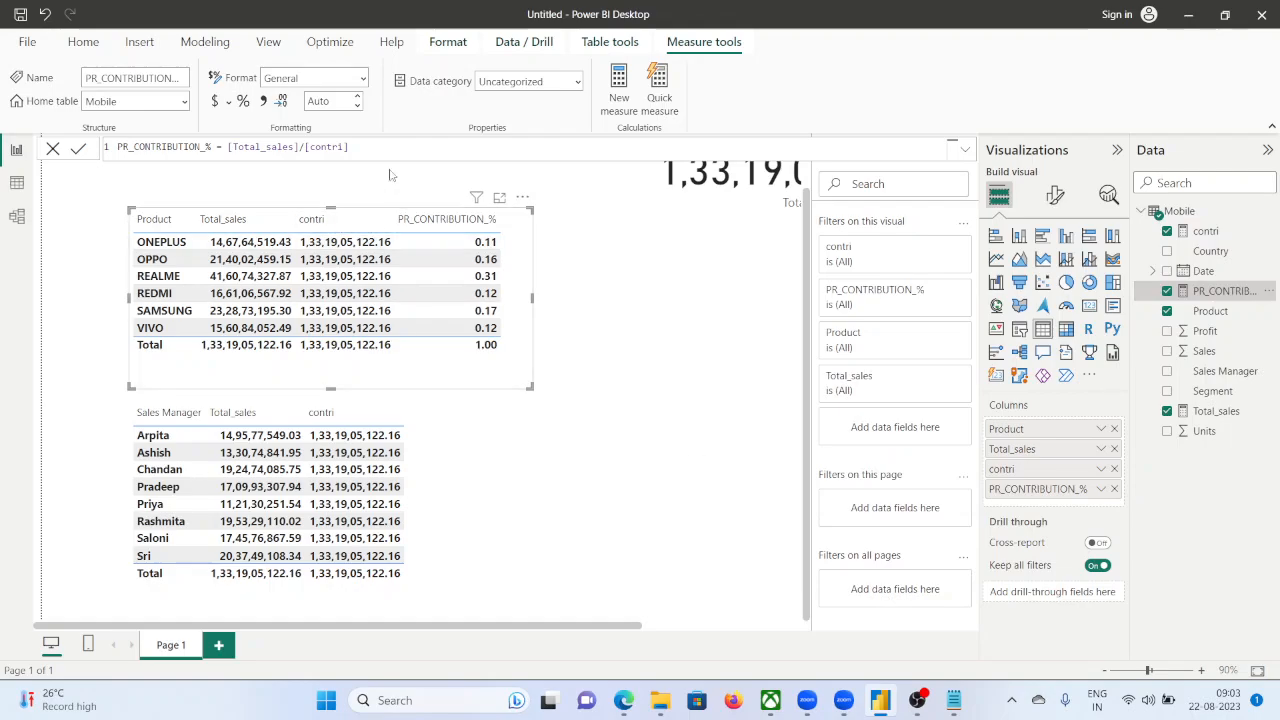
click(369, 147)
text(*100)
key(Return)
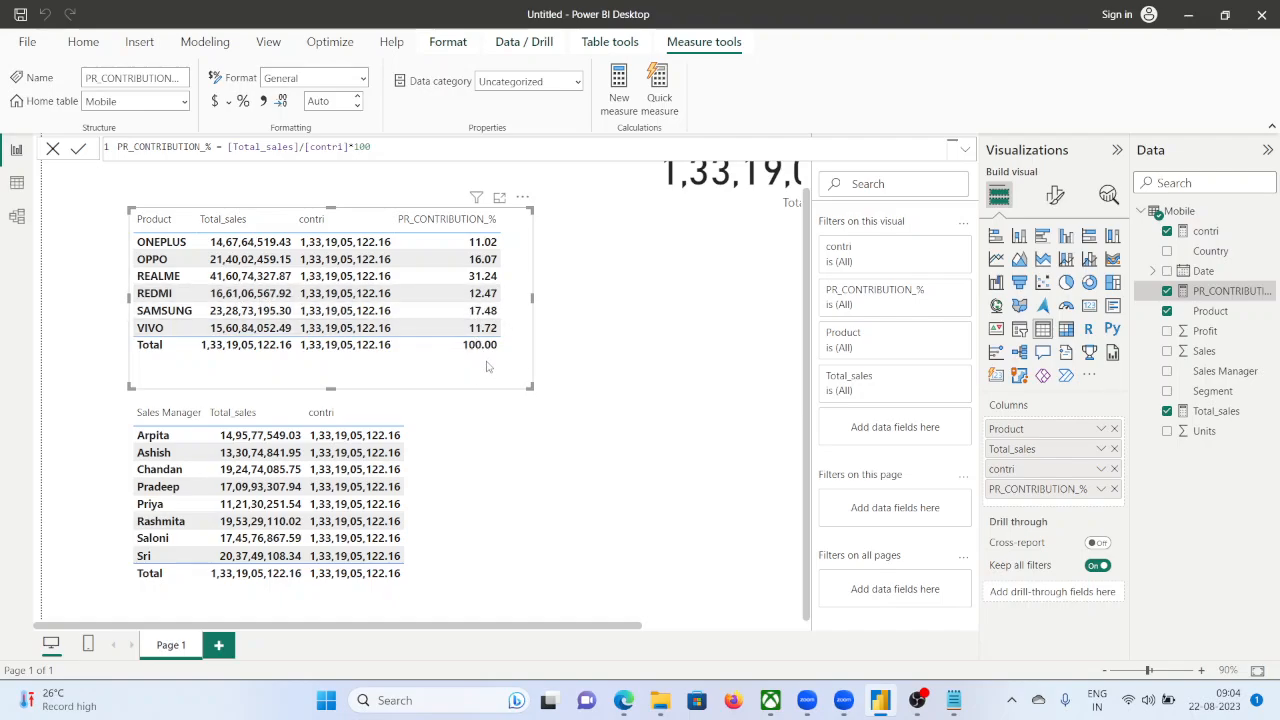
mouse_move(625, 703)
click(843, 703)
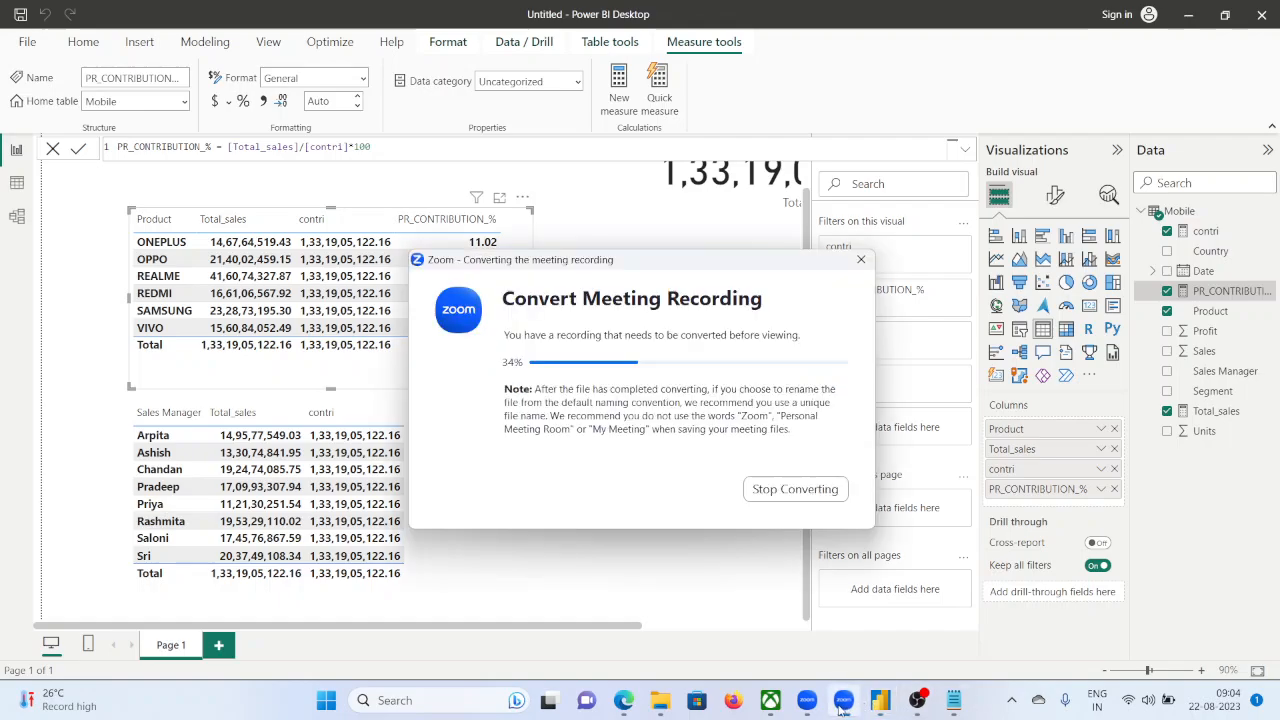
click(651, 589)
Insert a small empty slicer beneath the Total_sales card and delete the sales manager table from the report page.
click(601, 503)
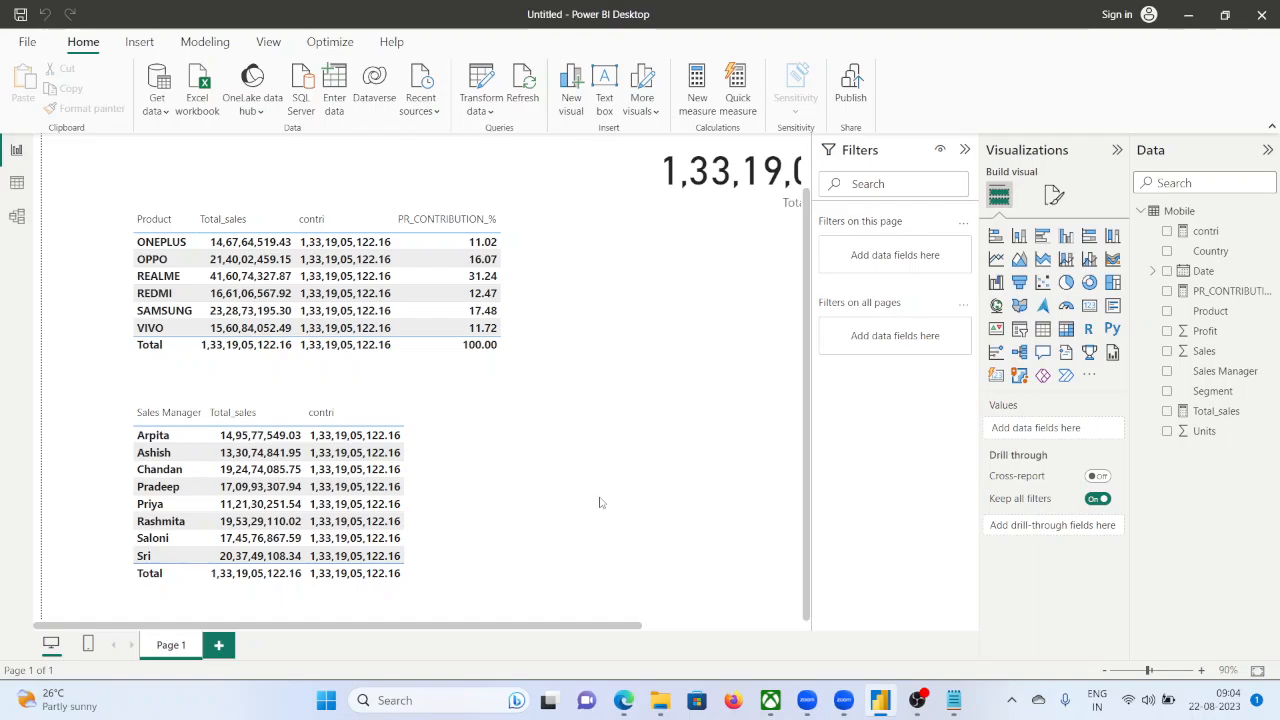
drag(627, 627, 719, 627)
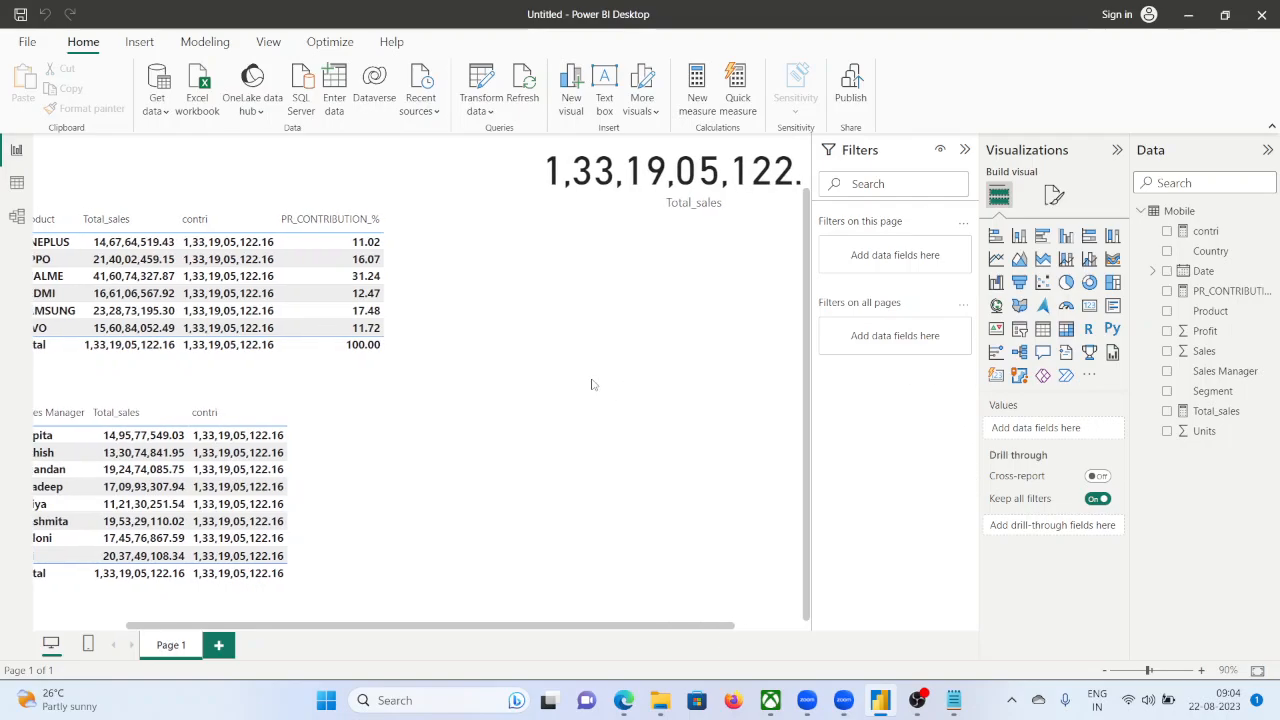
scroll(581, 389, up, 1)
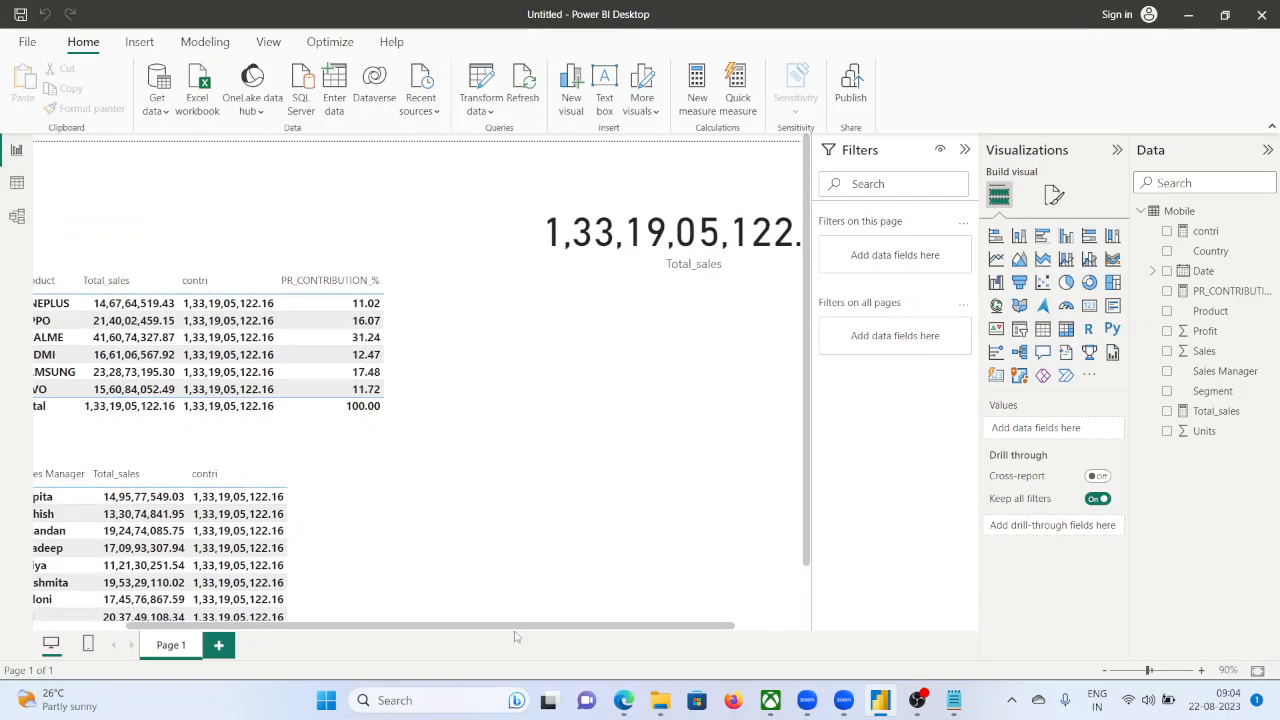
drag(516, 634, 469, 640)
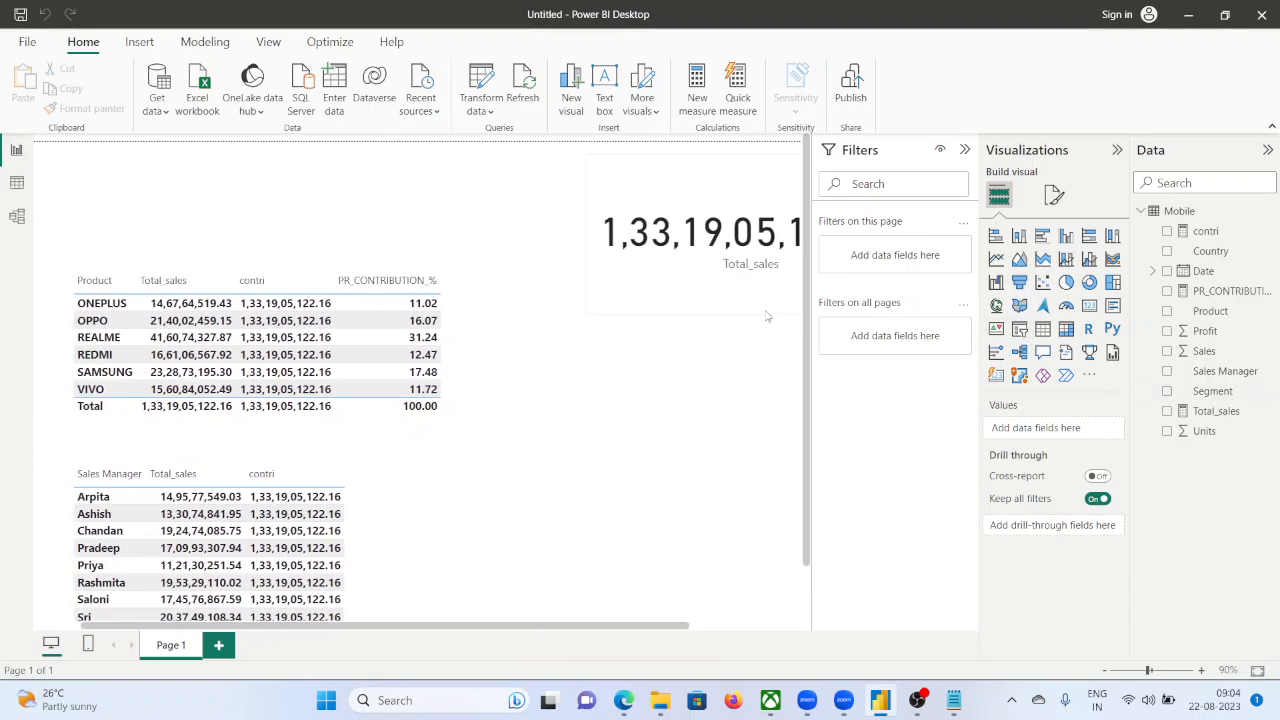
click(1019, 329)
drag(582, 460, 688, 303)
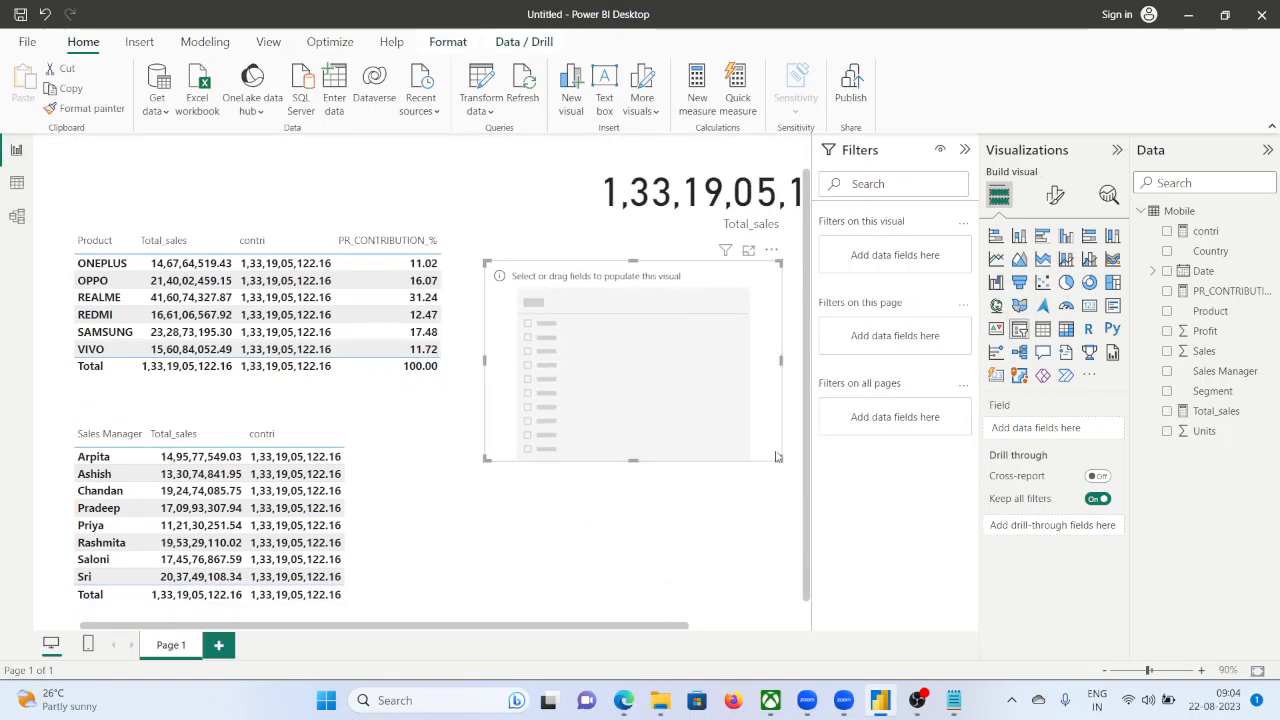
drag(778, 456, 744, 388)
drag(606, 336, 634, 330)
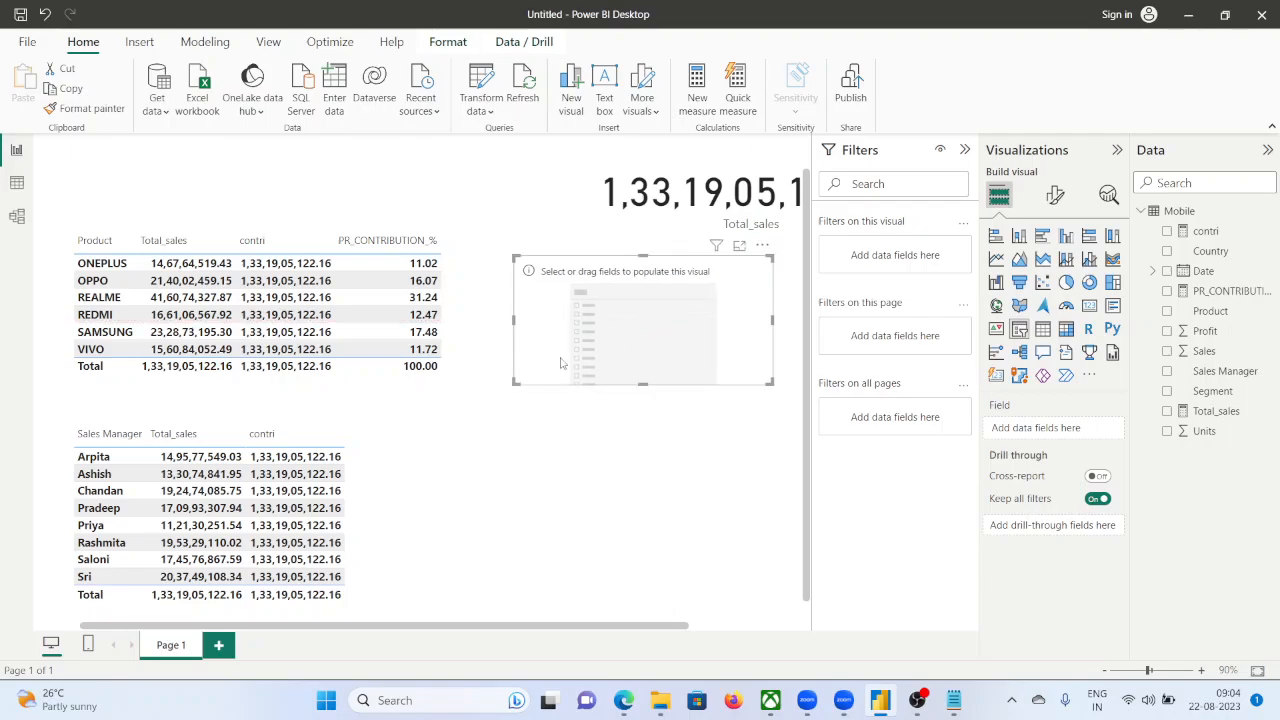
click(212, 543)
key(Delete)
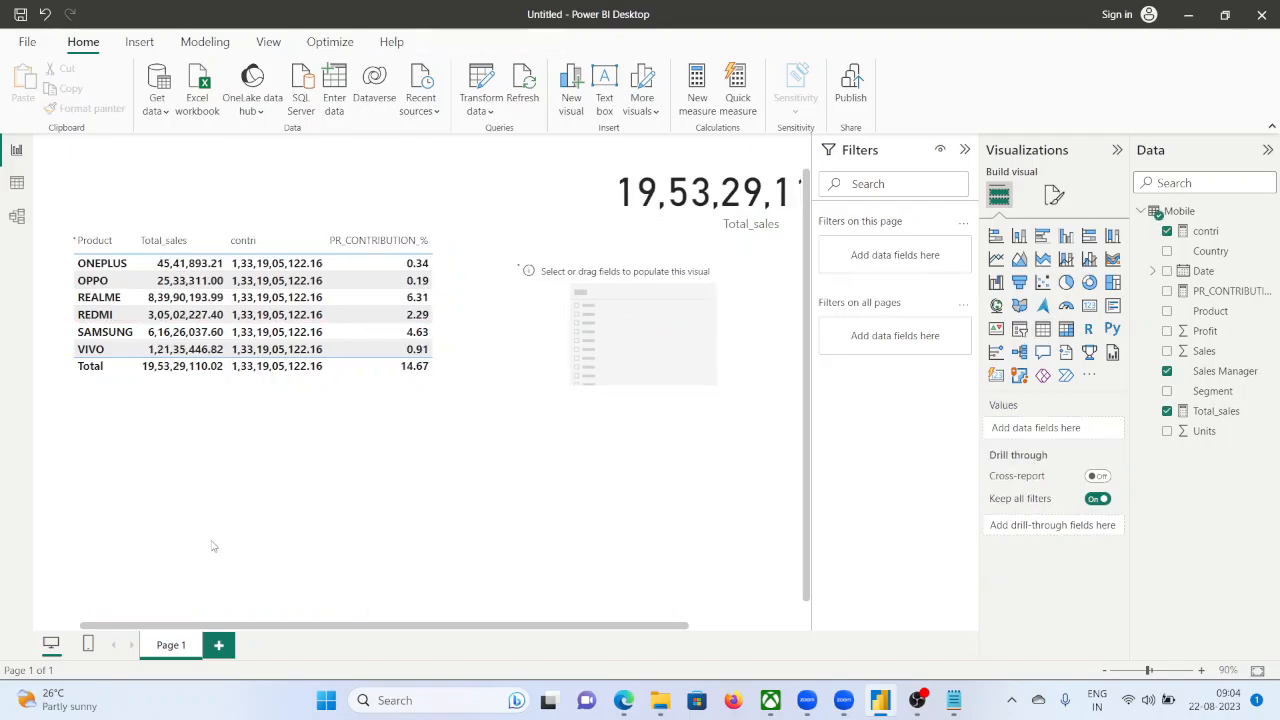
Fill the slicer with the Sales Manager field, enlarged to list all managers, and filter by the first manager listed.
click(632, 330)
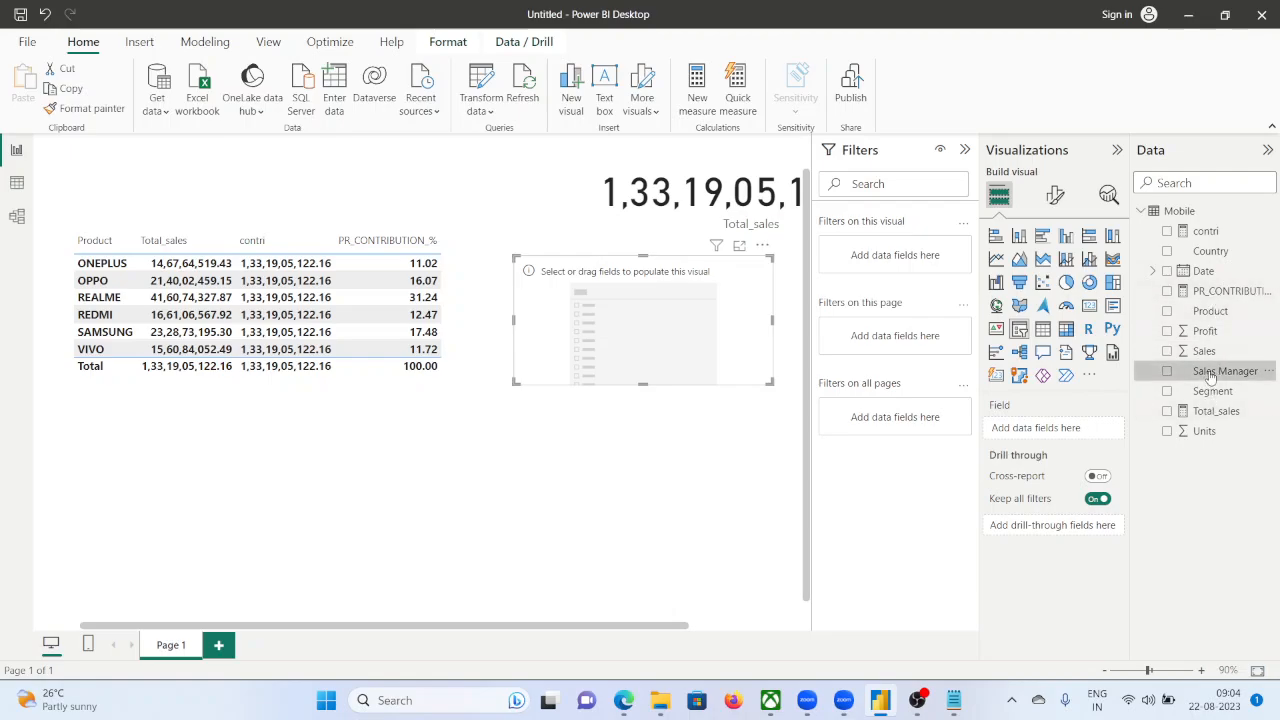
drag(1210, 375, 640, 335)
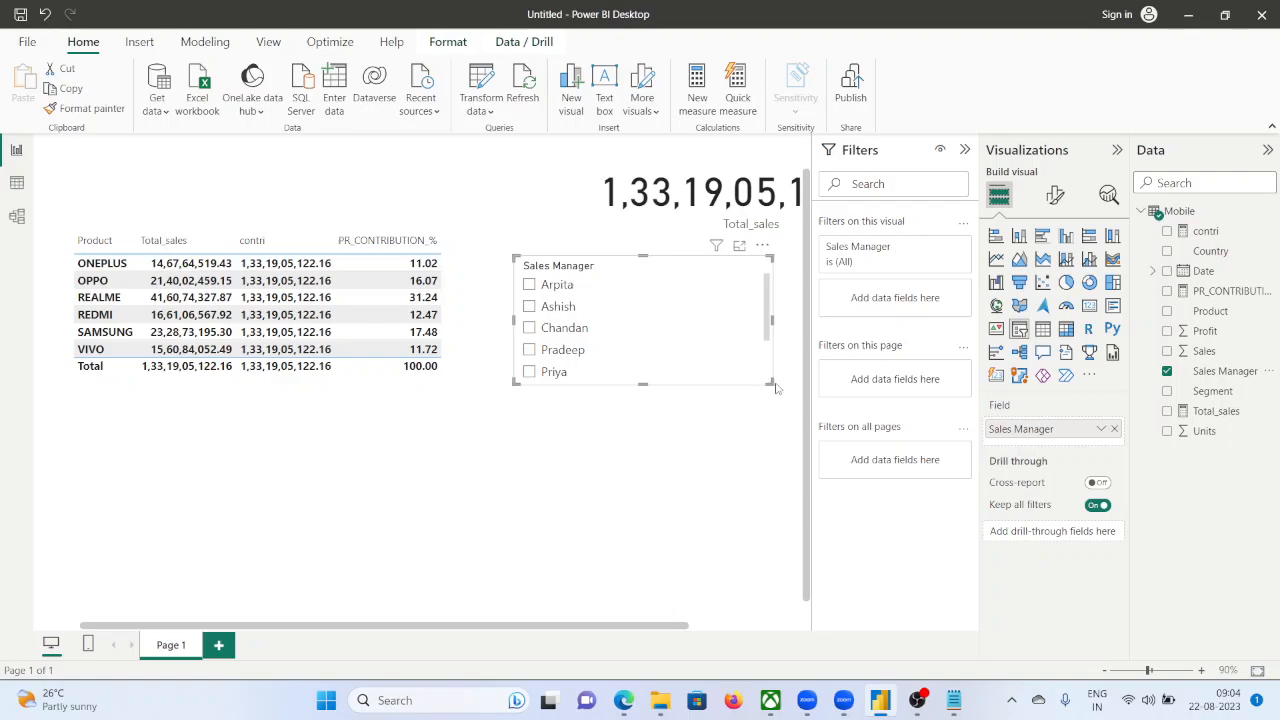
drag(770, 383, 786, 460)
click(530, 287)
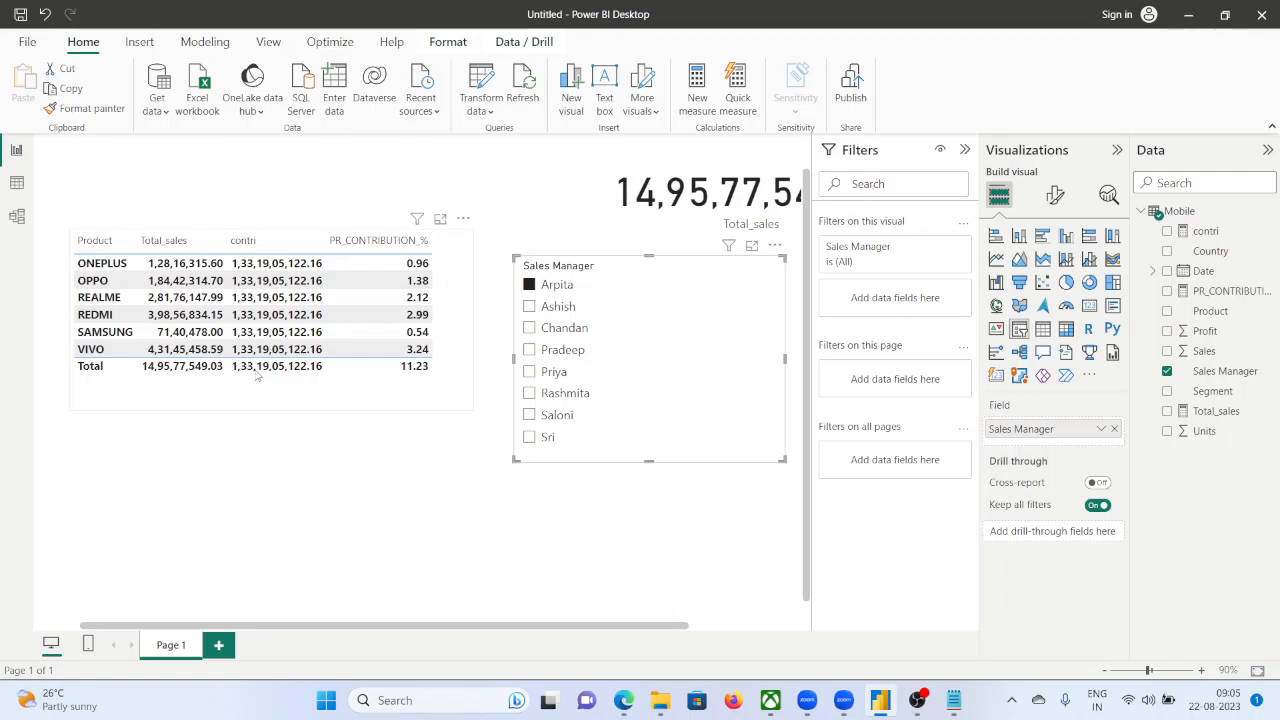
Switch to Notepad and write three lines: "ARTS - 75 - 100", "SCEIENCE - 40 - 100" and "COMM - 20 - 100".
key(super+r)
key(Escape)
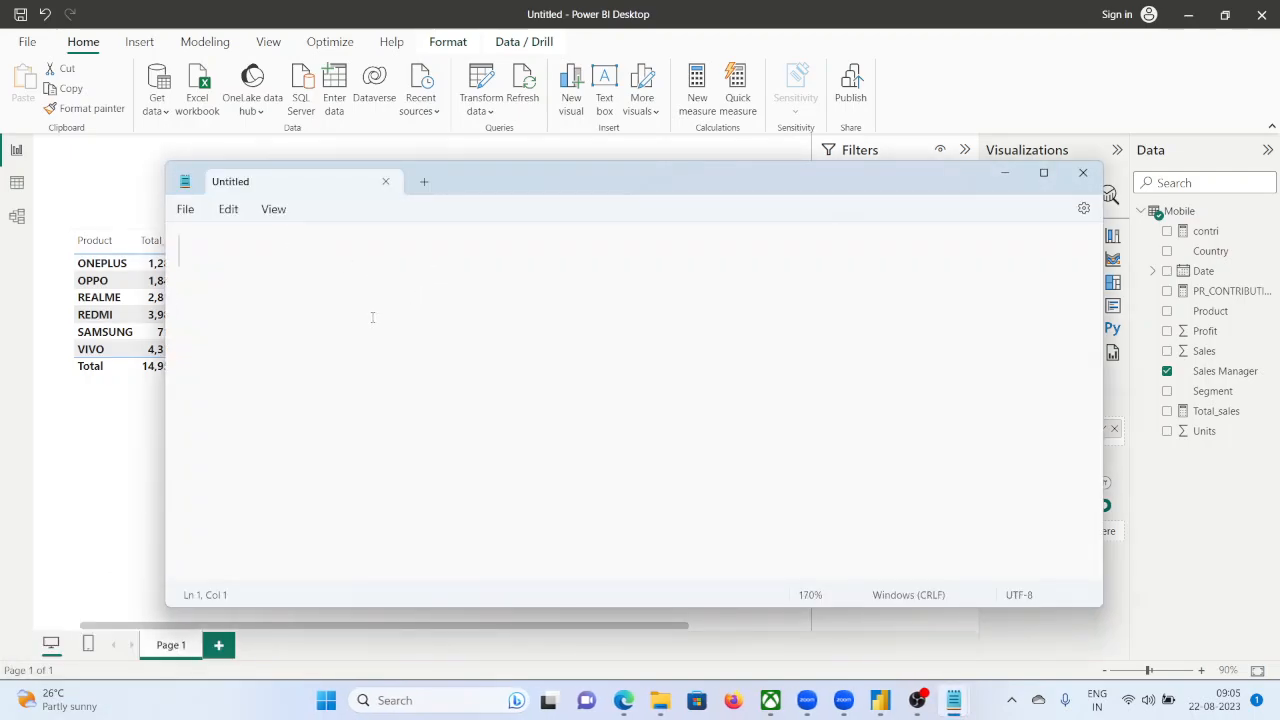
drag(542, 182, 636, 148)
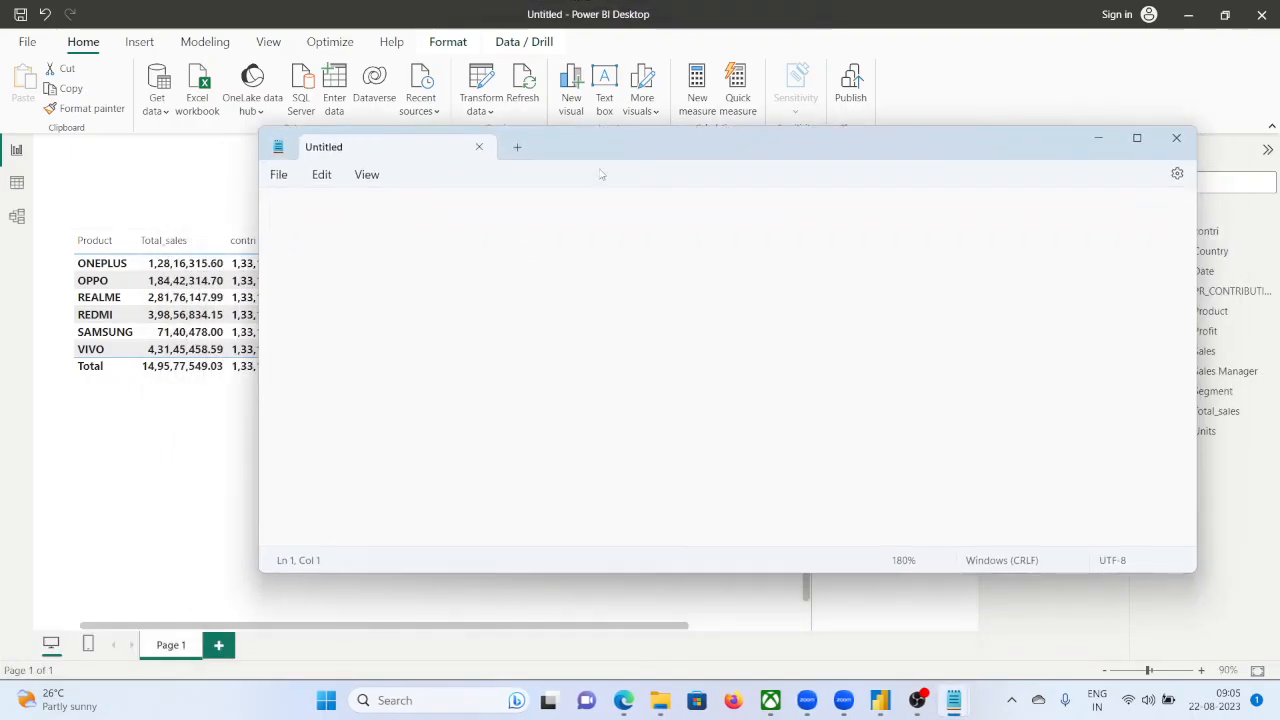
text(AR)
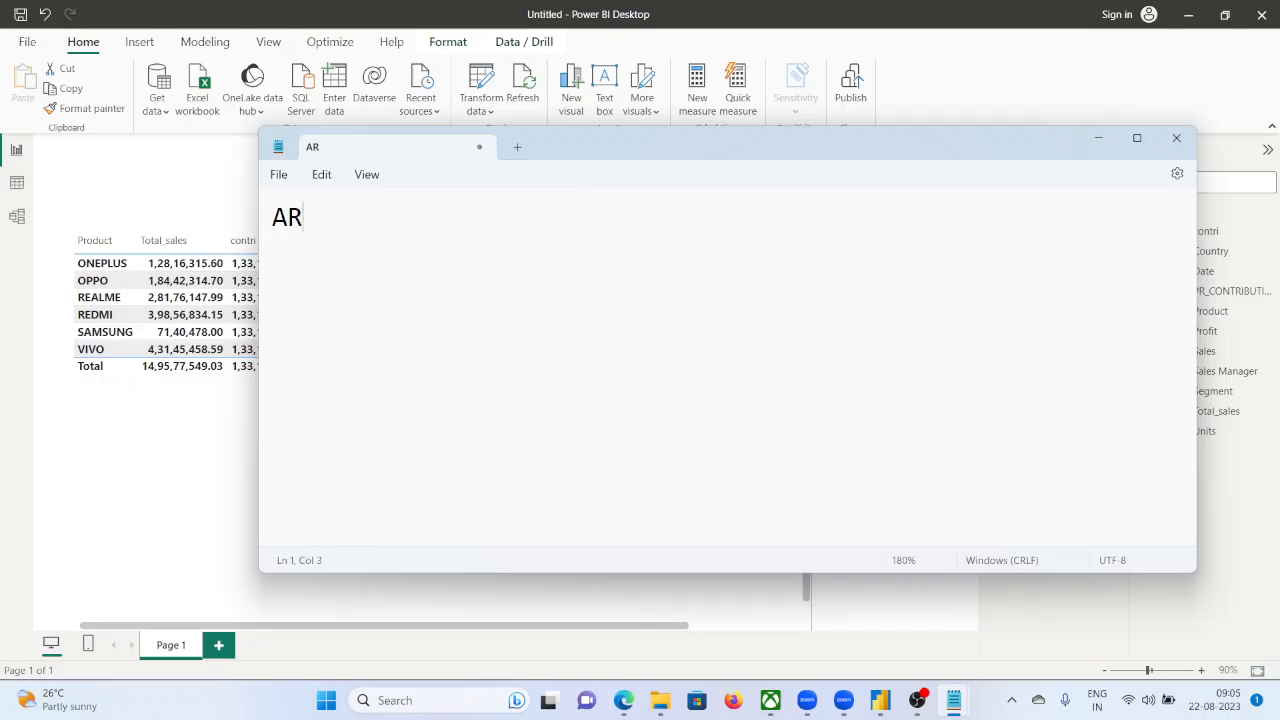
text(TS - 75 - 100)
key(Return)
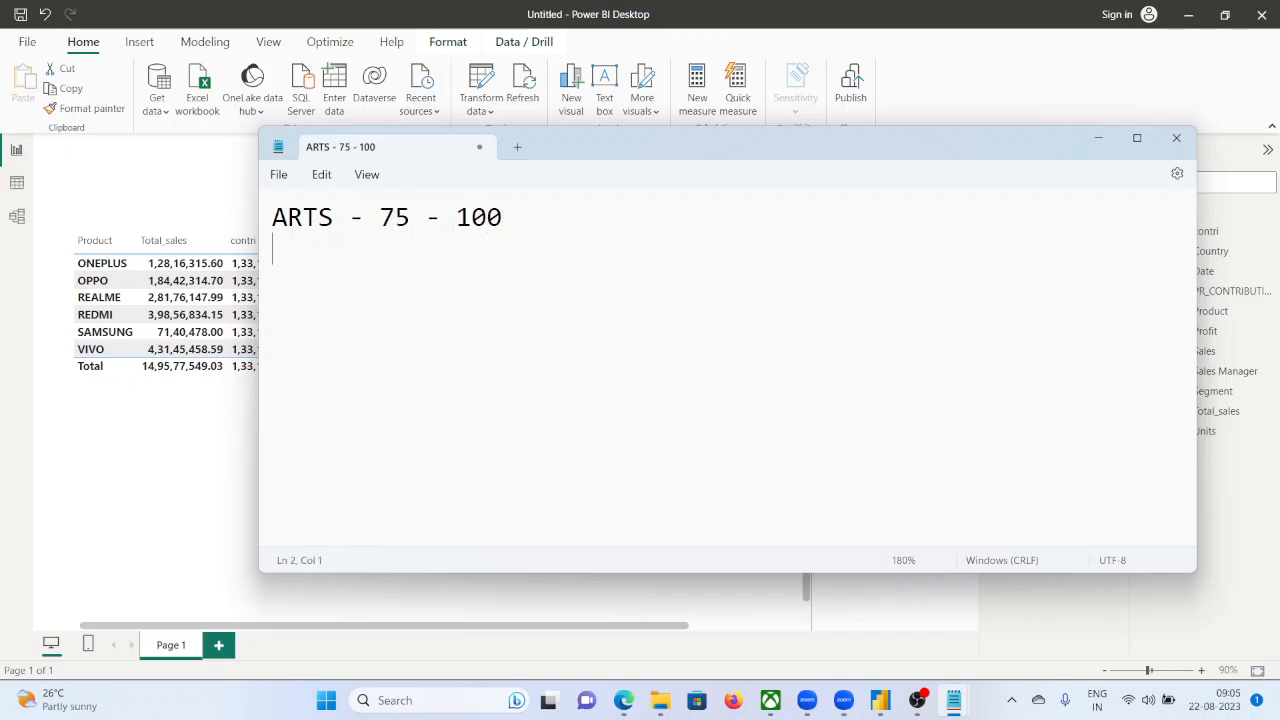
text(SCEIENCE)
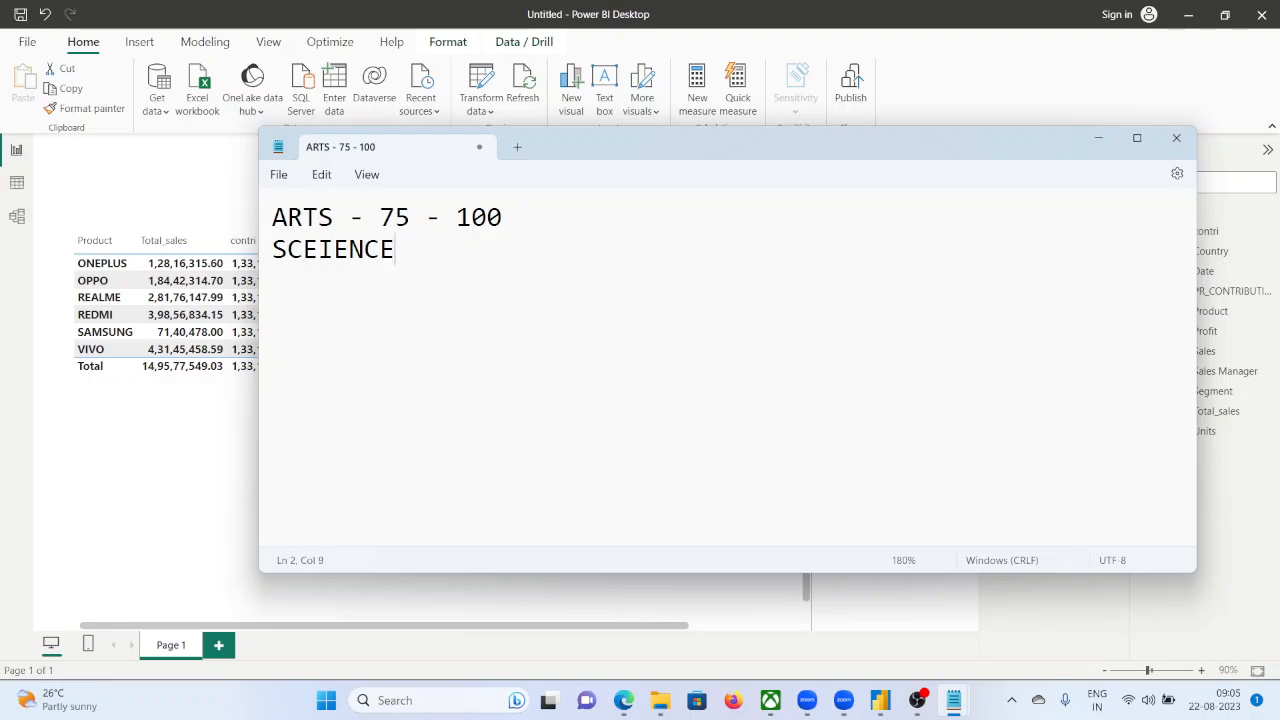
text( - 40 - 100 )
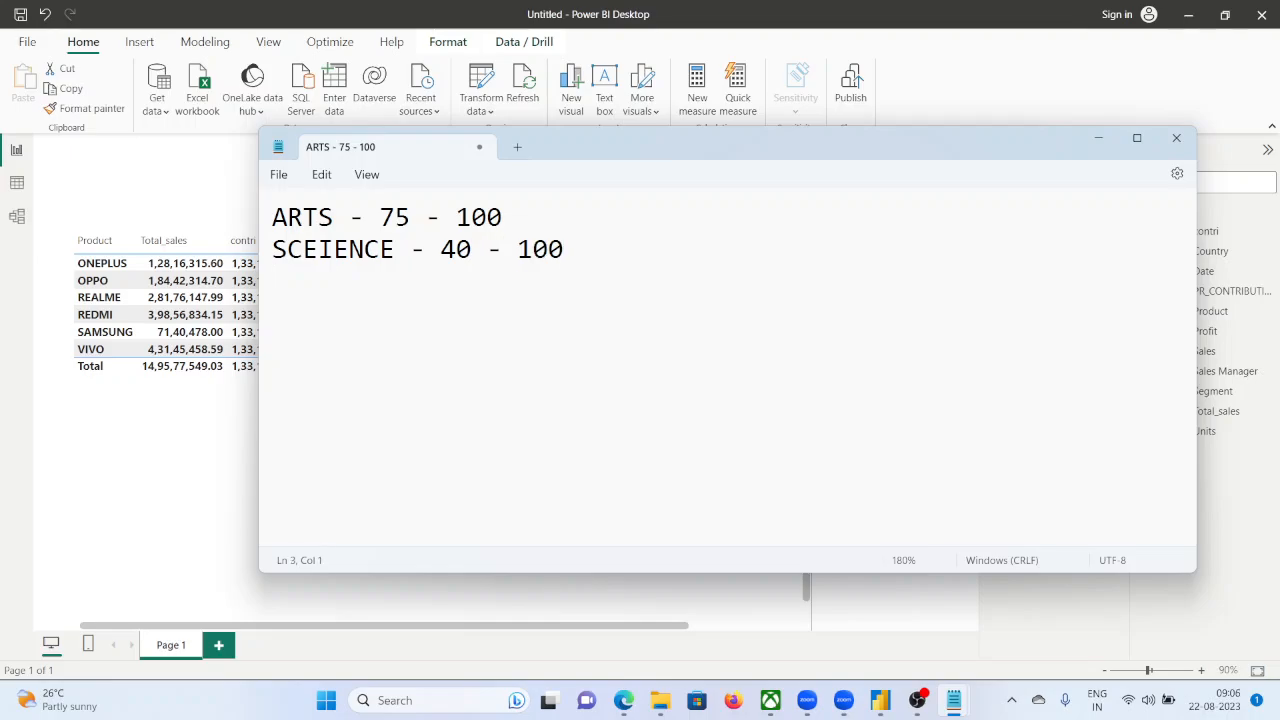
text(COMM  - 20 )
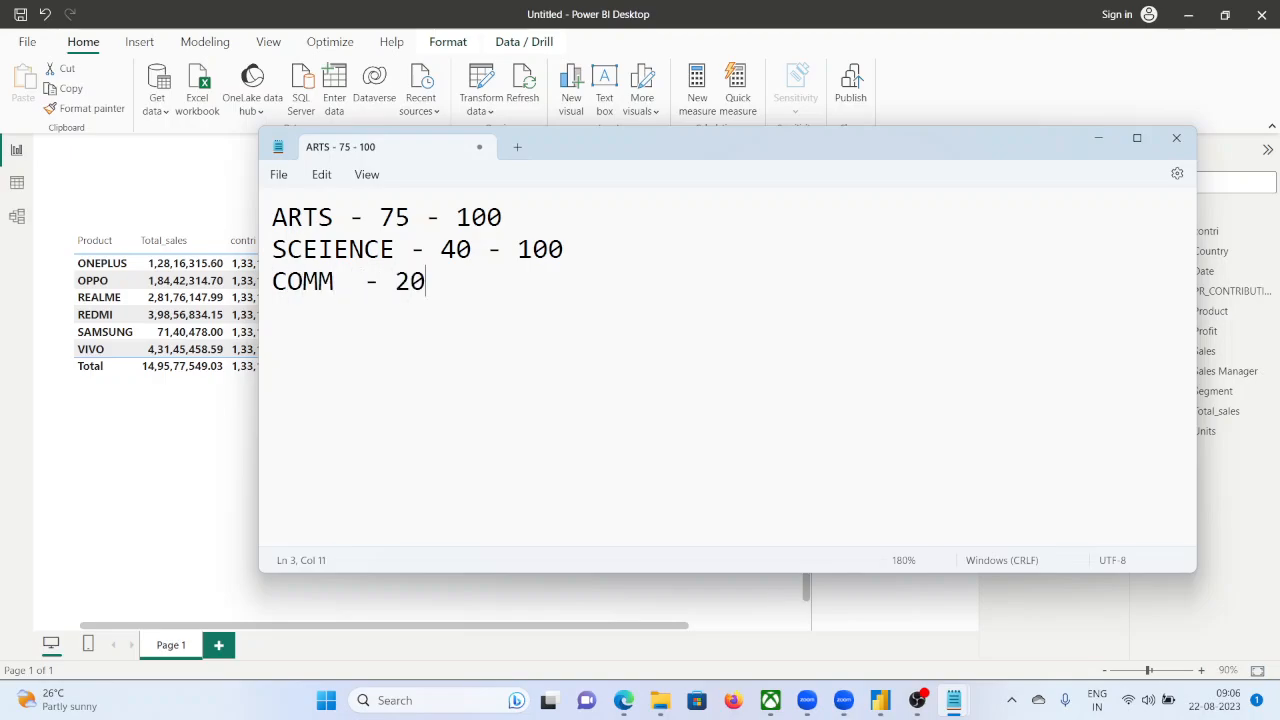
text(- 100)
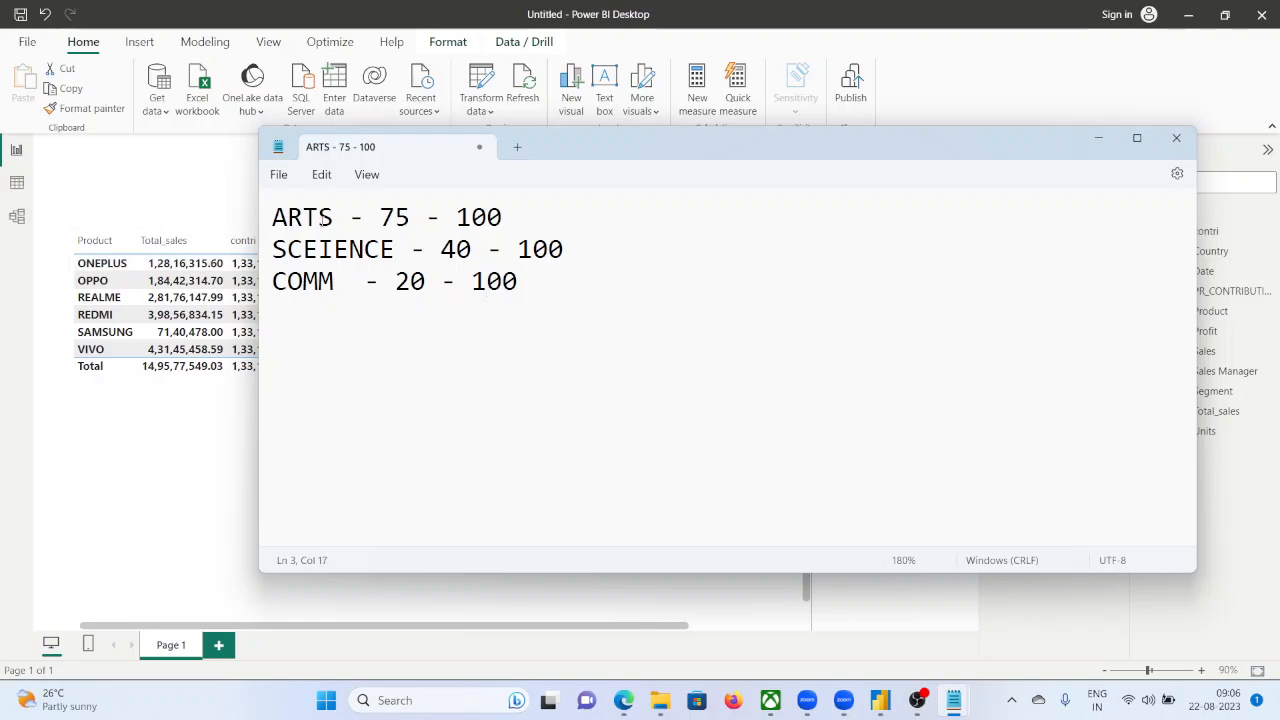
Examine the ARTS, SCEIENCE and COMM lines in the notes, going over each subject's marks out of 100.
drag(364, 218, 280, 220)
drag(503, 218, 457, 217)
double_click(395, 218)
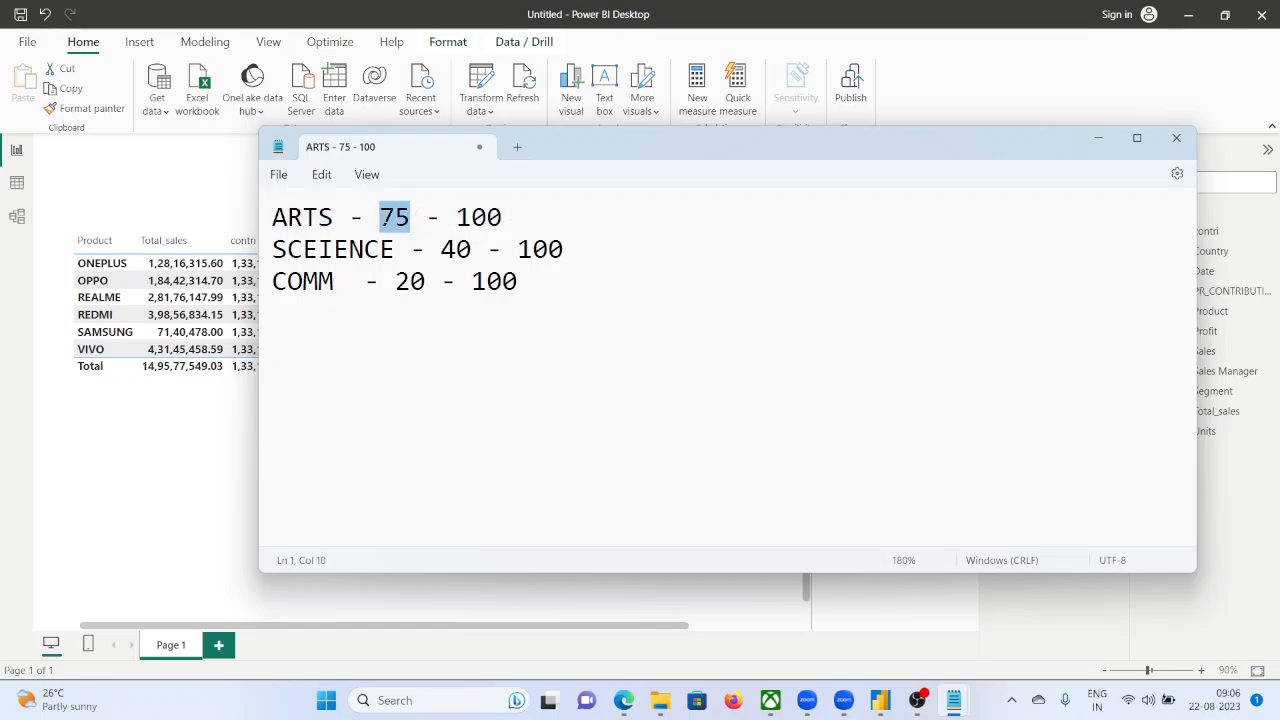
drag(400, 251, 352, 252)
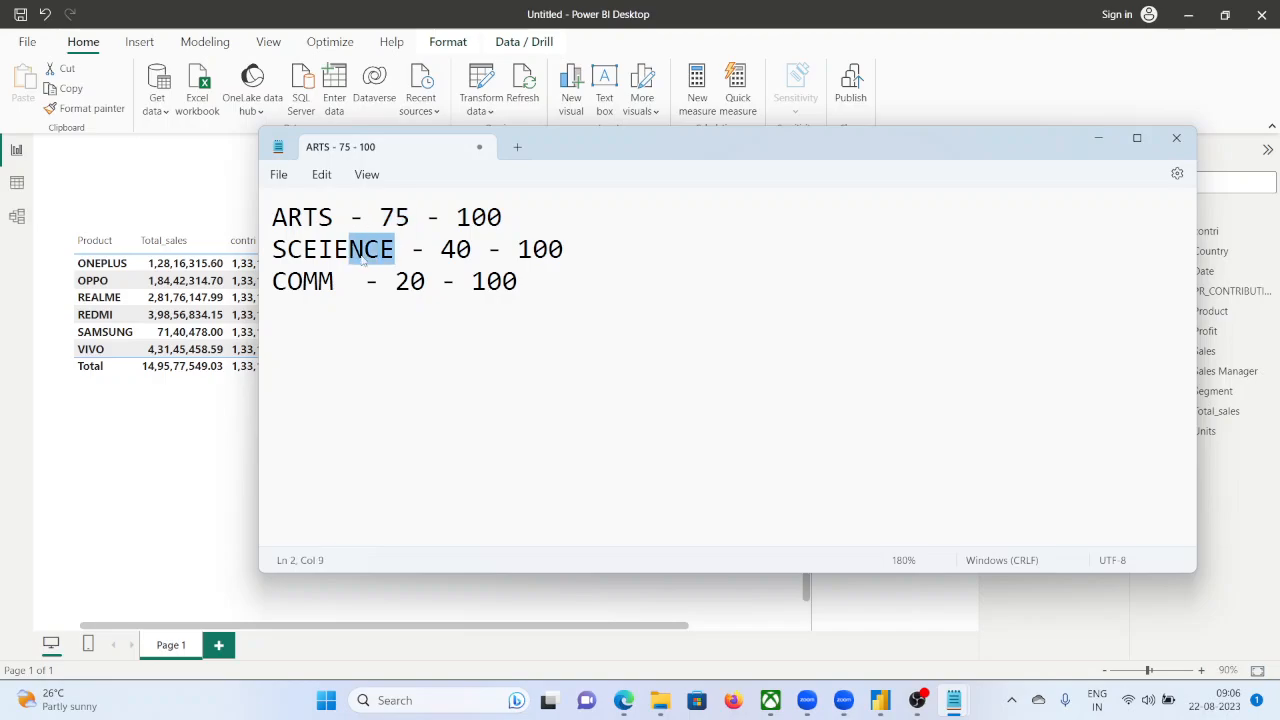
drag(548, 250, 564, 250)
double_click(462, 251)
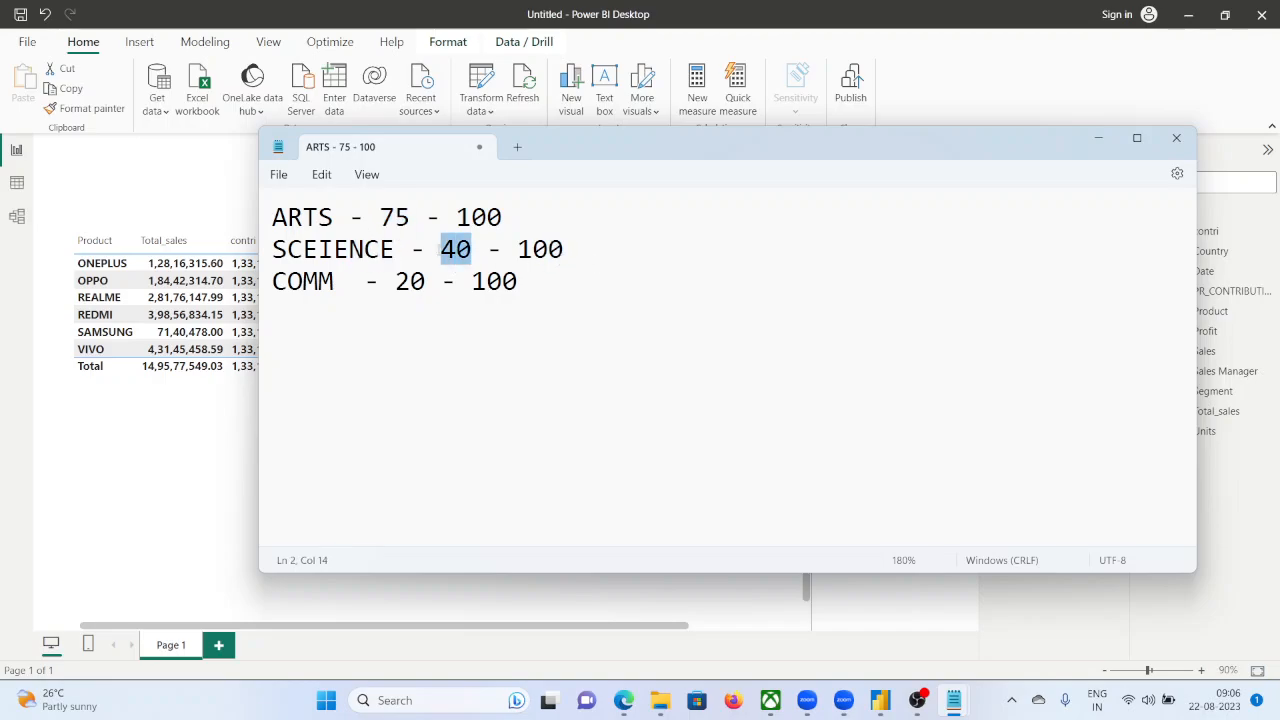
drag(336, 284, 287, 283)
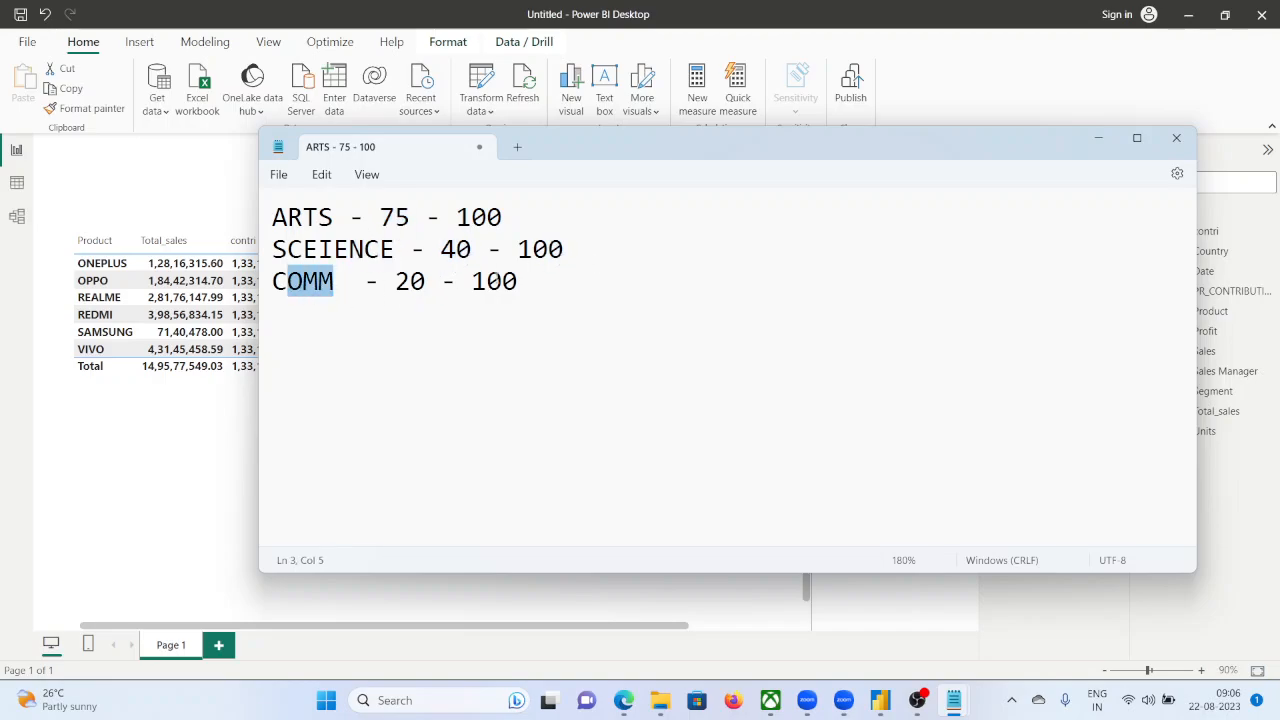
Add the fractions "75/100" and "75/300" on separate lines beneath the COMM line, after one blank line.
click(567, 279)
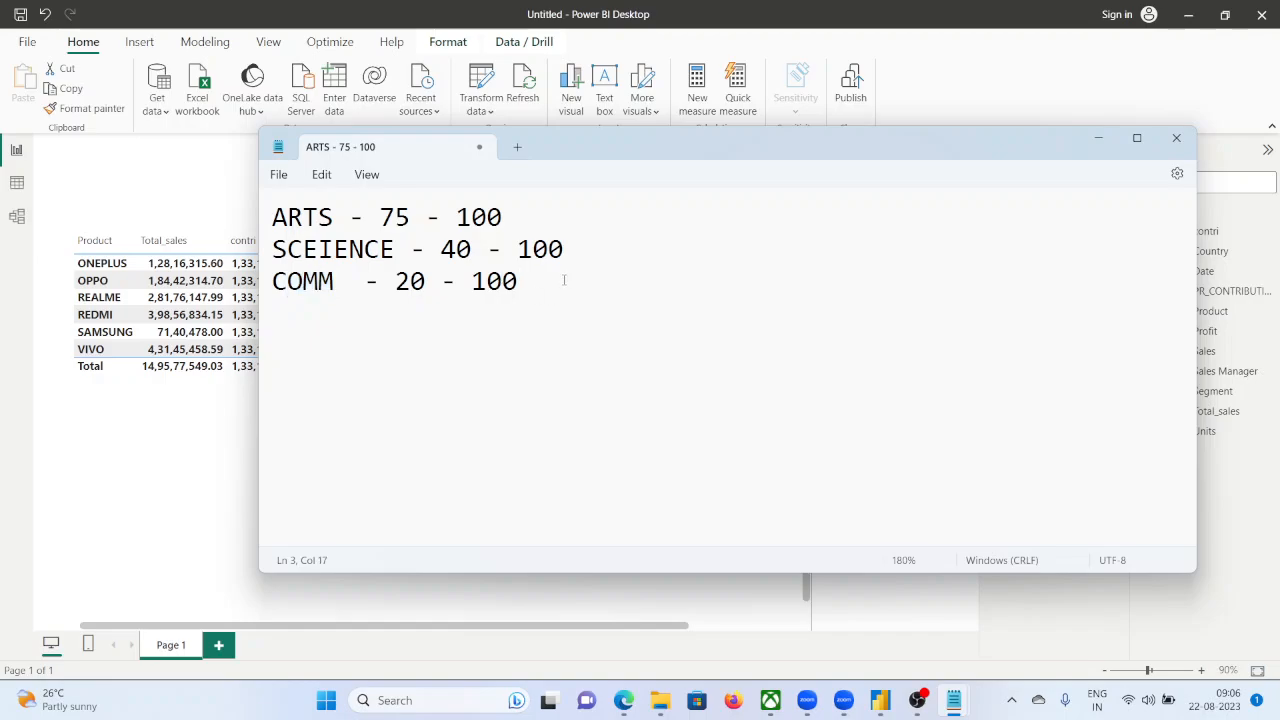
key(Return)
key(Return)
text(75/100)
key(Return)
text(75/300)
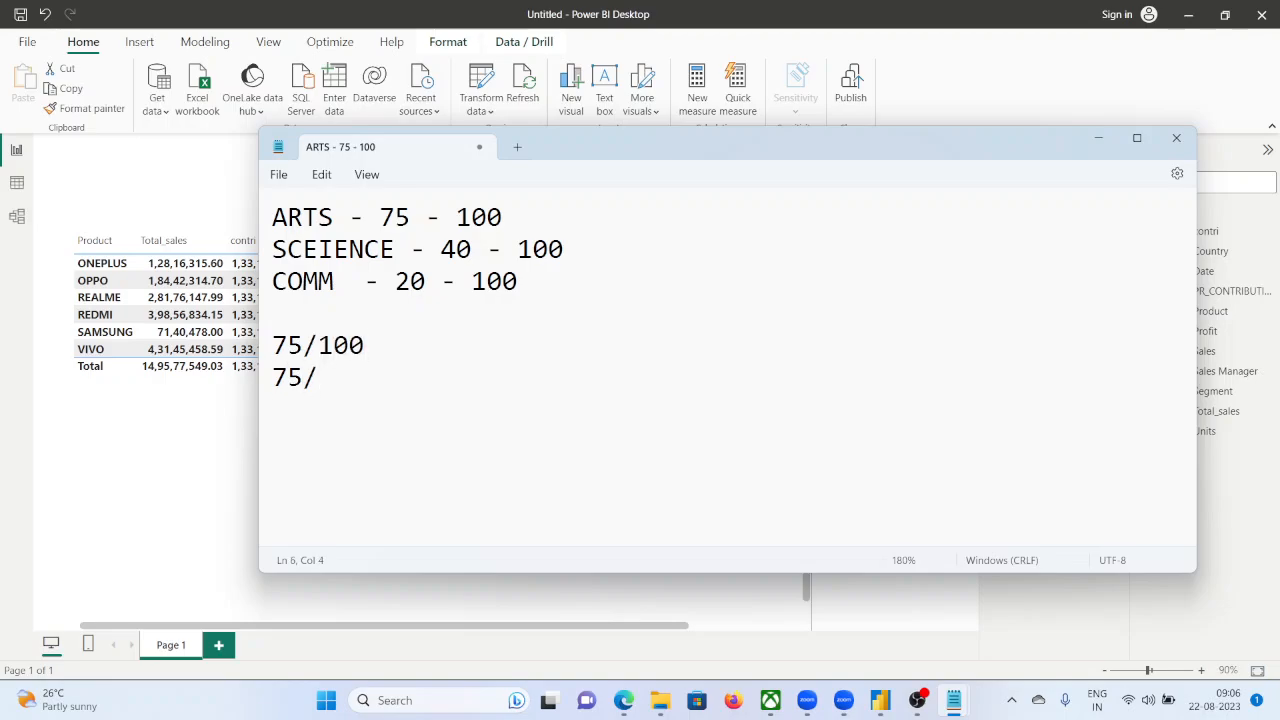
key(Return)
Write "25%" beneath the 75/300 fraction, separated from it by one blank line.
click(385, 377)
key(Return)
key(Return)
text(@)
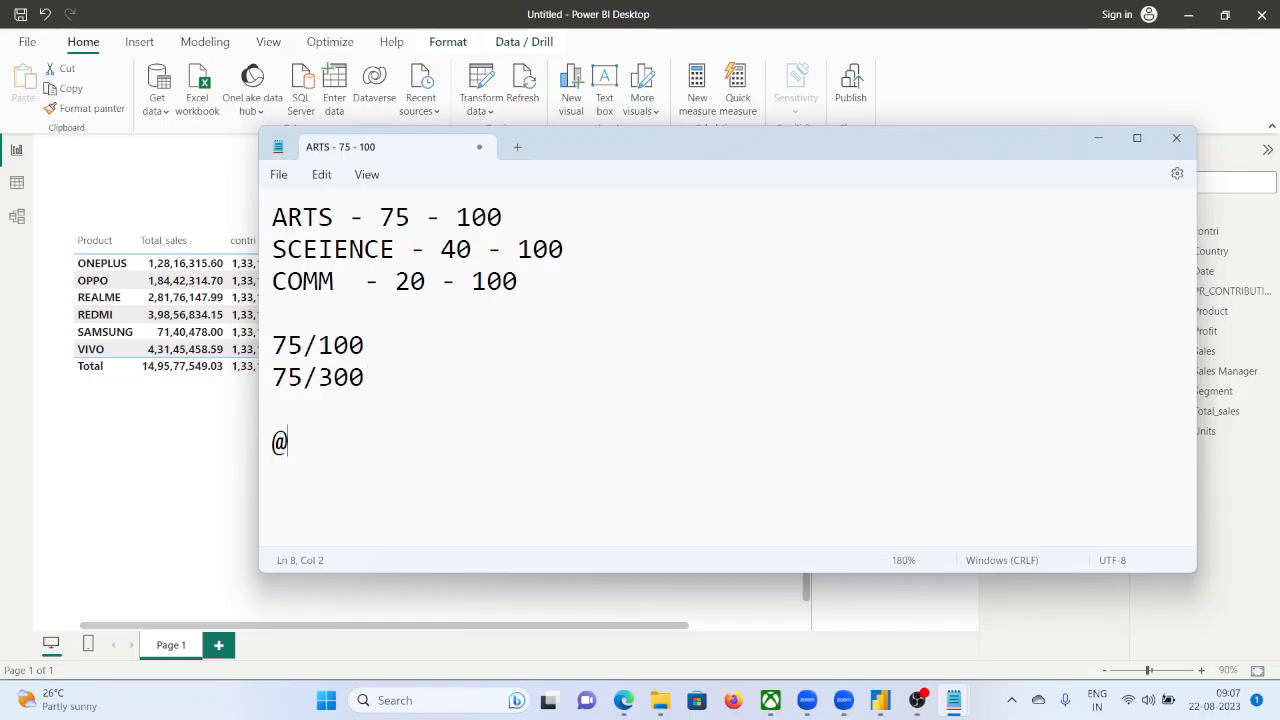
text(5%)
key(BackSpace)
key(BackSpace)
key(BackSpace)
text(25%)
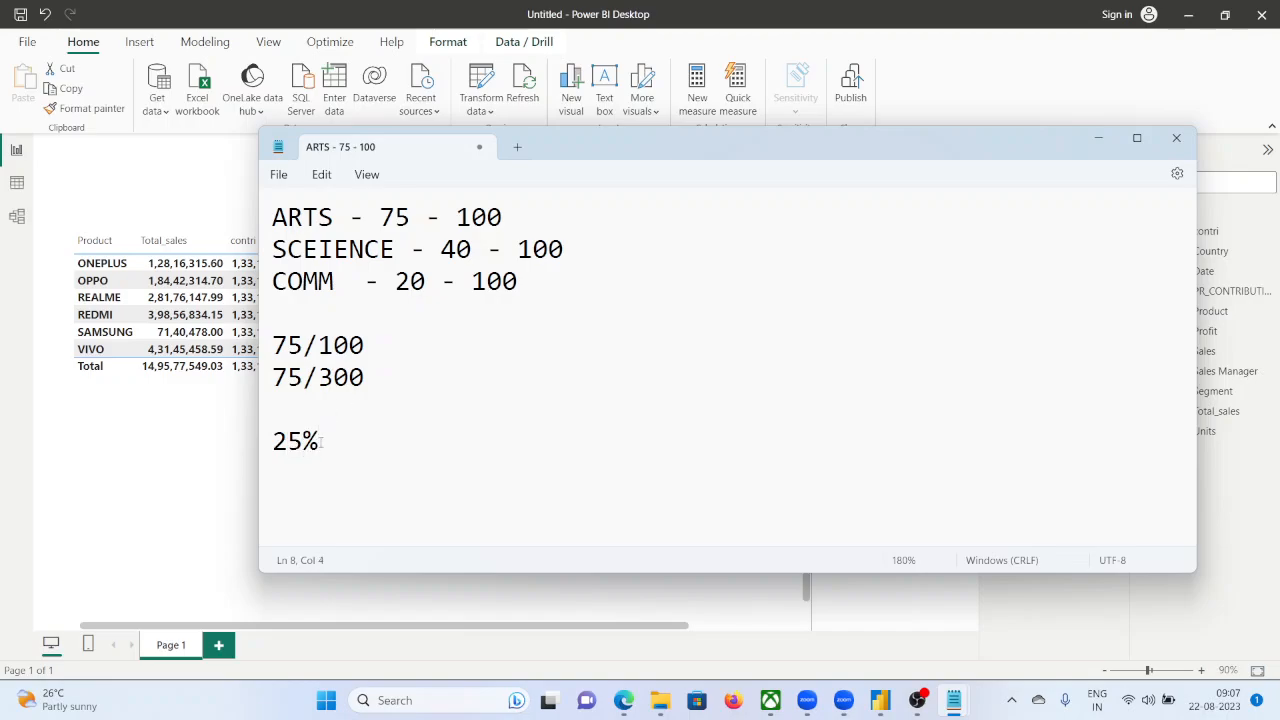
Compare the 25% note with the subject marks, moving Notepad aside to uncover more of the product table, and close Notepad.
drag(321, 441, 266, 441)
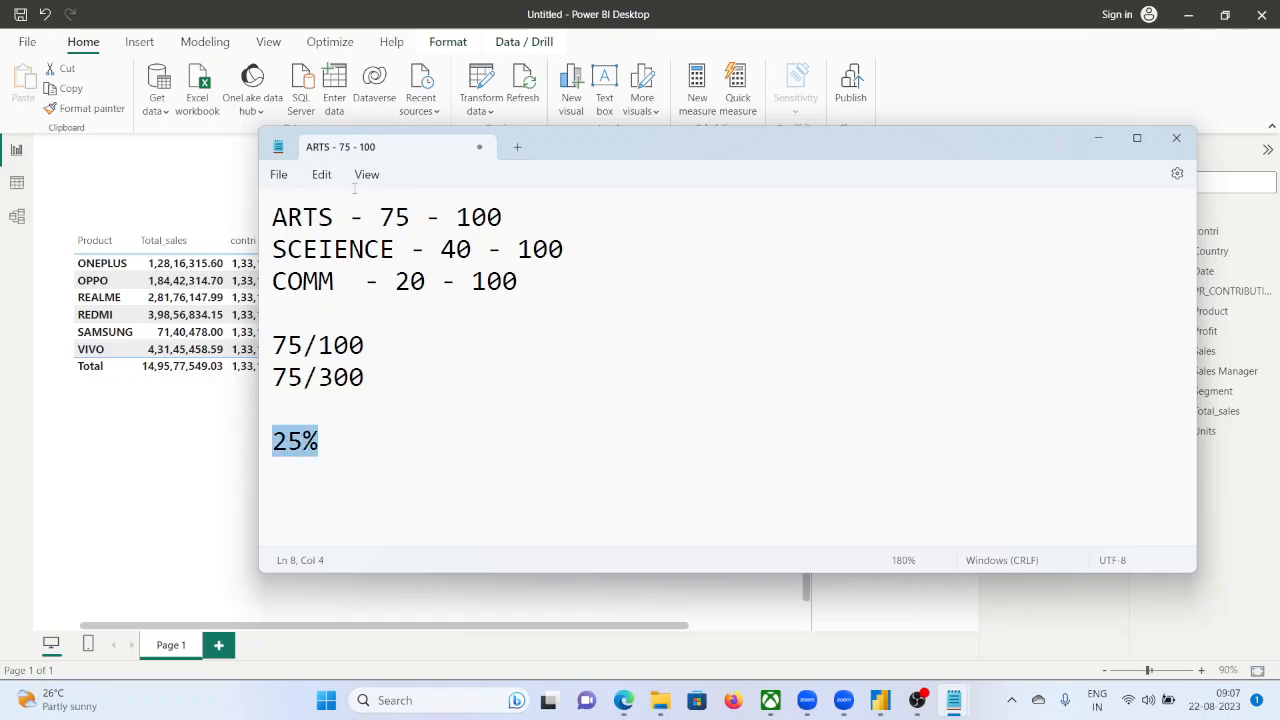
drag(533, 215, 378, 222)
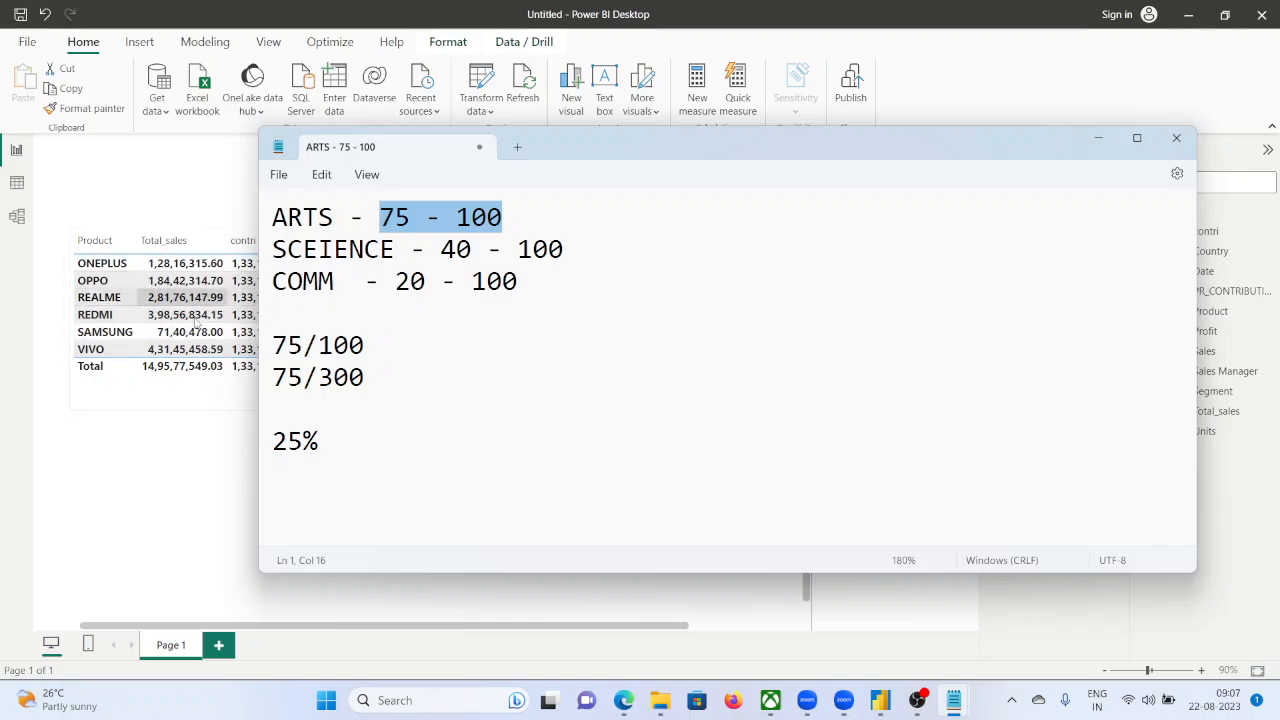
drag(681, 155, 770, 140)
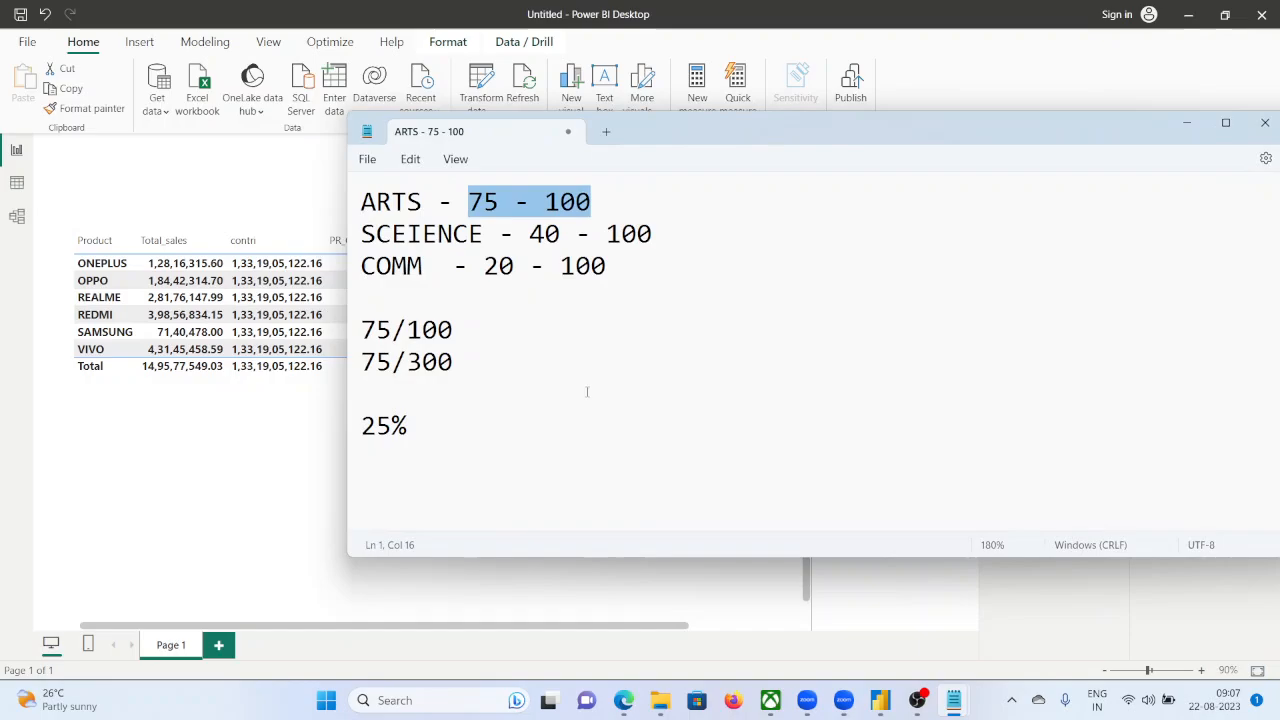
click(446, 427)
drag(499, 266, 514, 266)
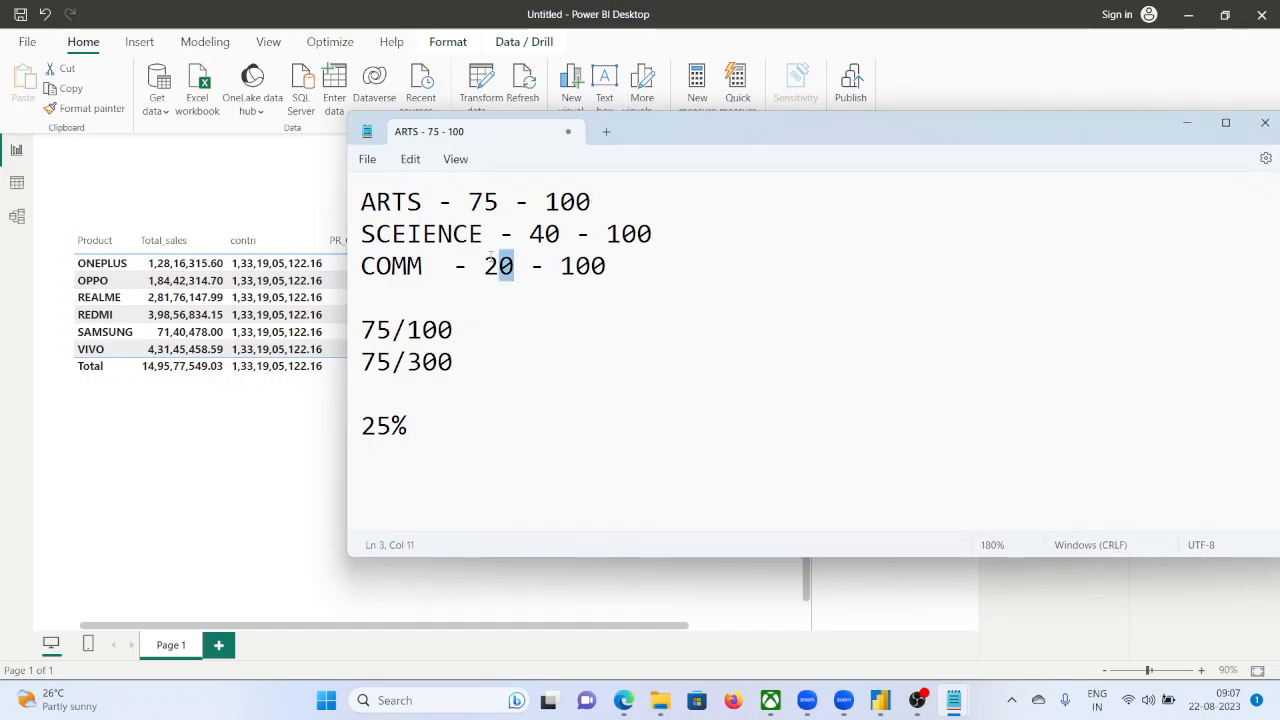
double_click(491, 264)
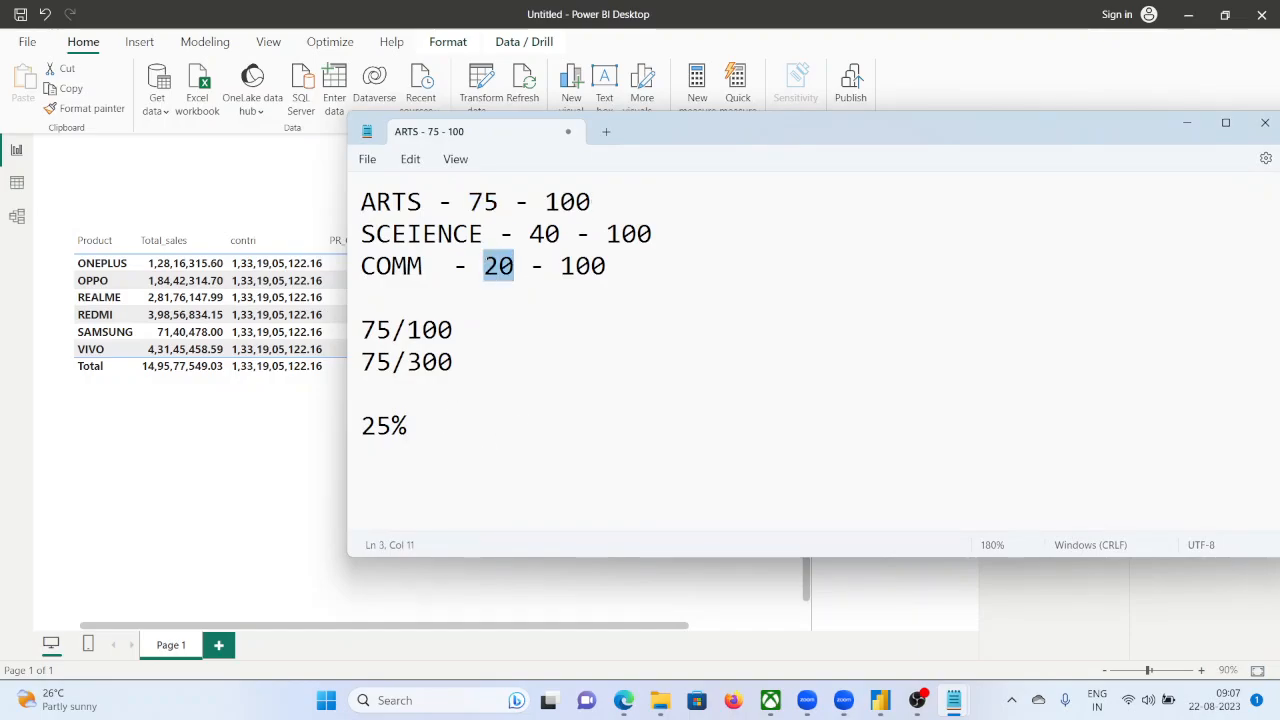
click(422, 428)
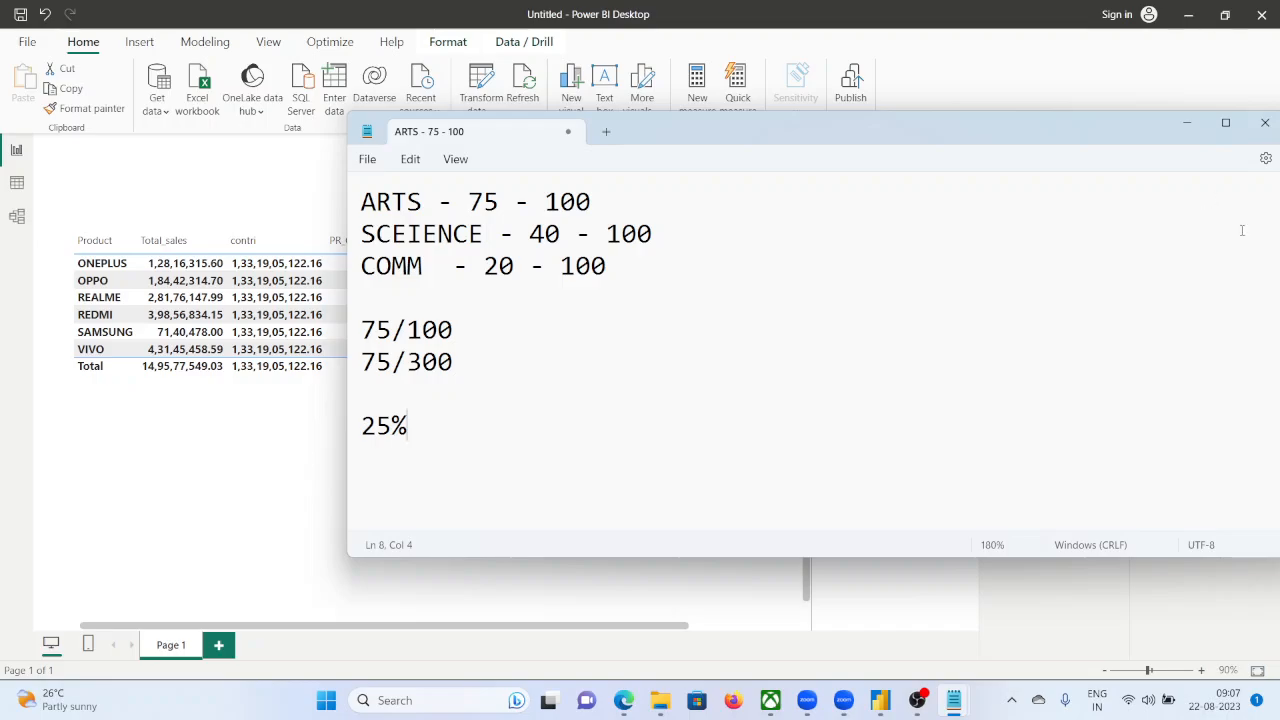
click(1265, 122)
click(843, 381)
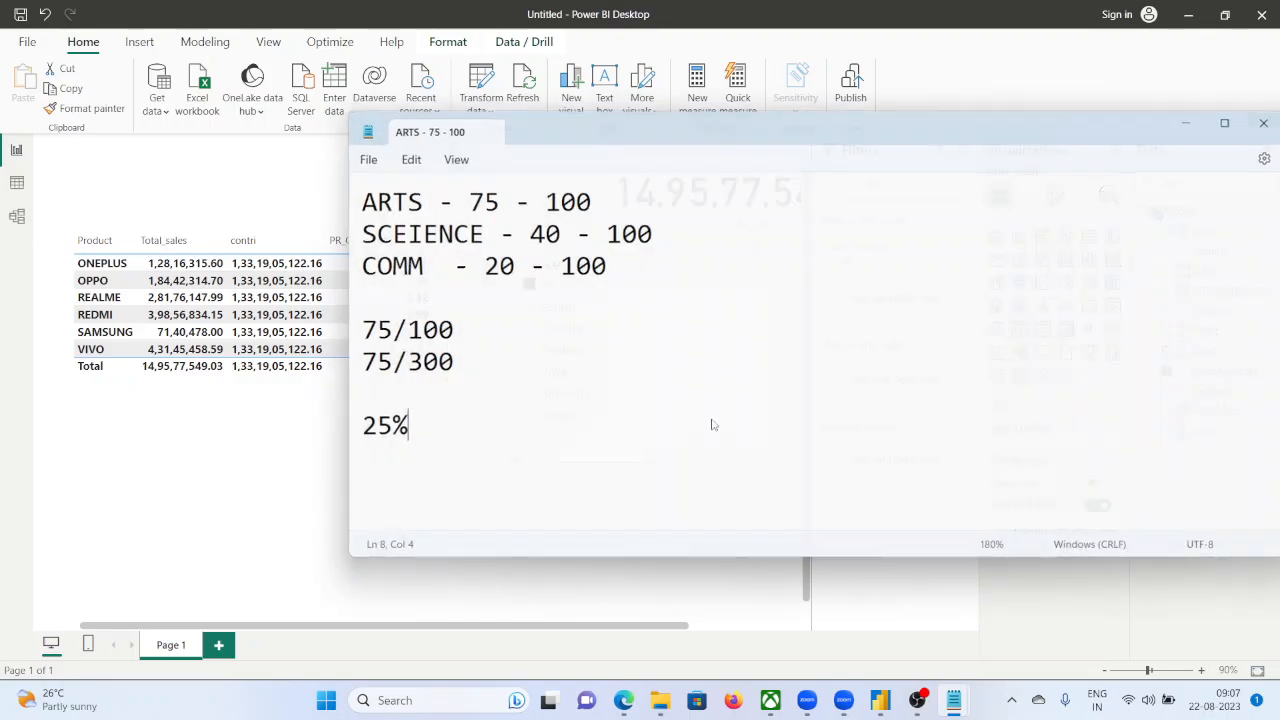
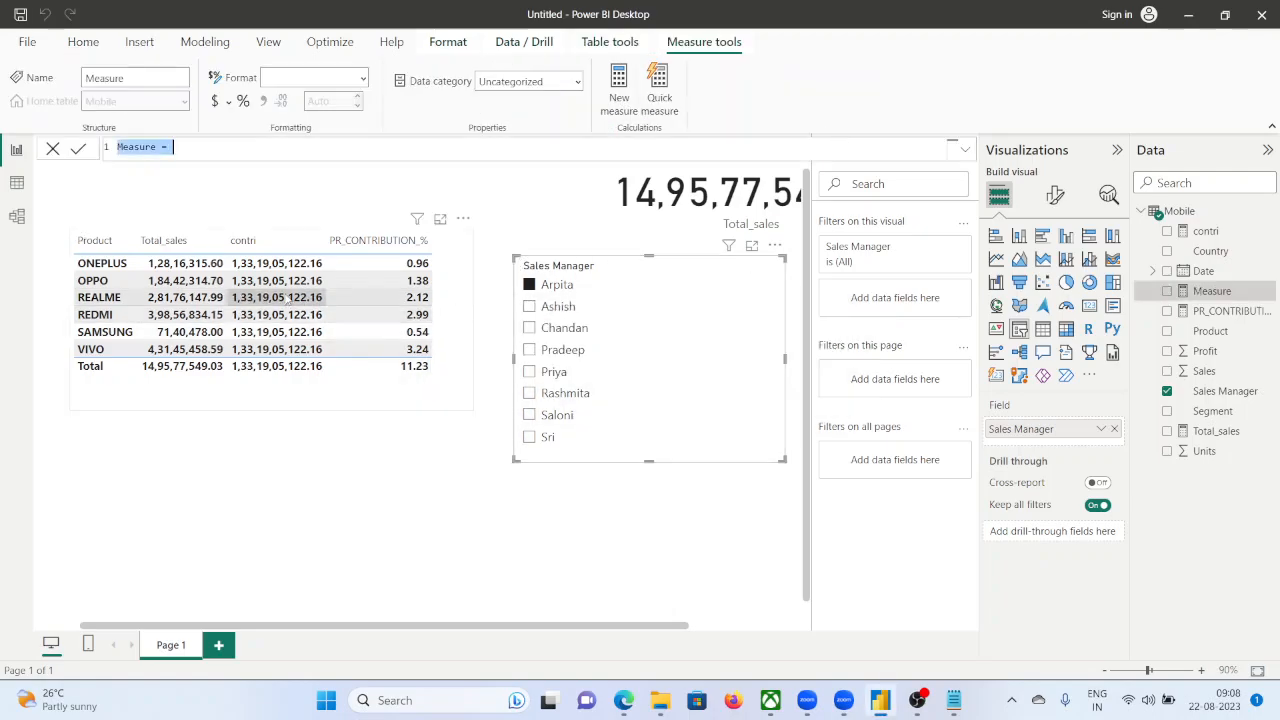
Replace the new measure's default name with Except_SM and commit the name.
click(138, 152)
drag(156, 149, 112, 151)
text(IND)
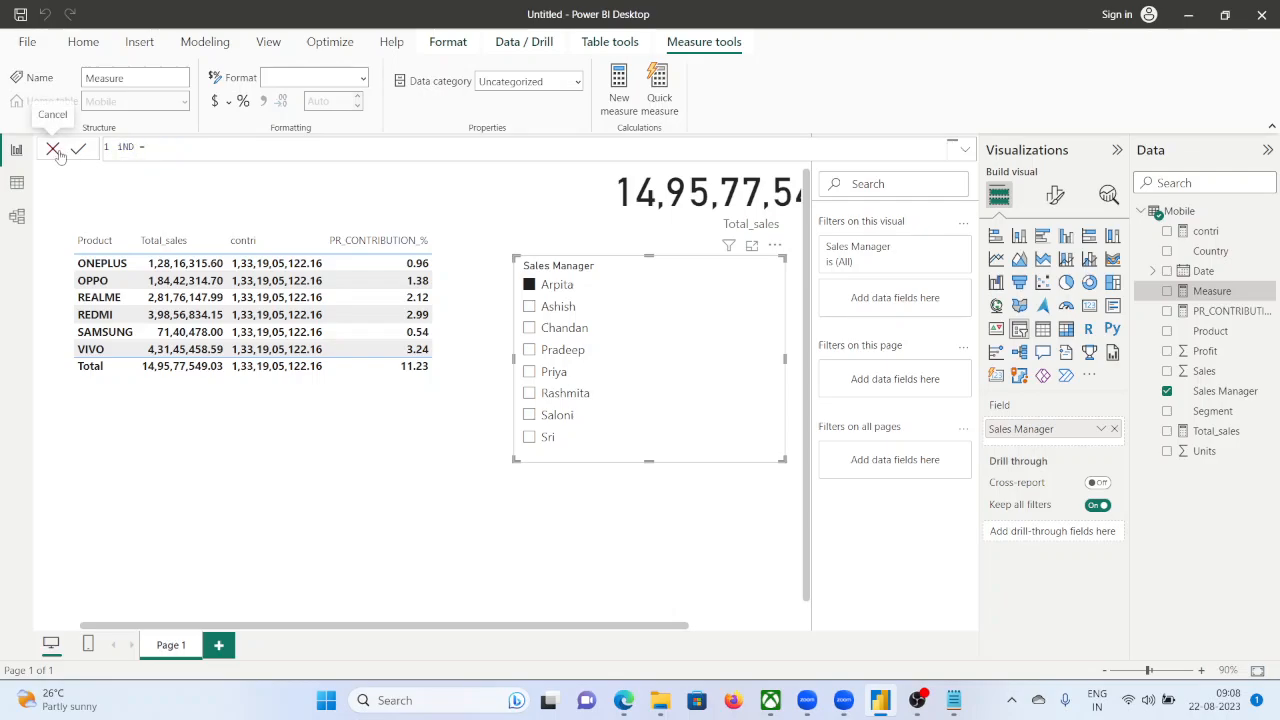
key(BackSpace)
key(BackSpace)
key(BackSpace)
text(sA)
key(BackSpace)
key(BackSpace)
text(eXCEL)
key(BackSpace)
key(BackSpace)
key(BackSpace)
key(BackSpace)
key(BackSpace)
text(Except_SM)
click(196, 150)
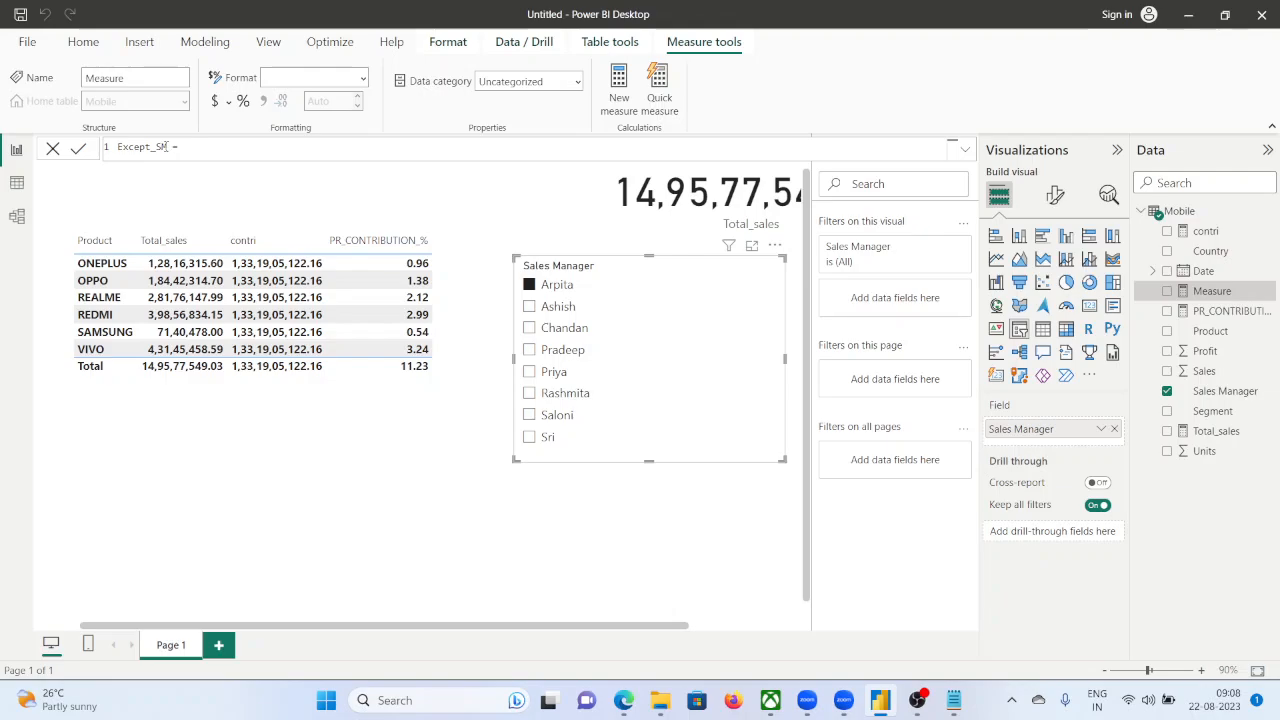
drag(172, 147, 105, 160)
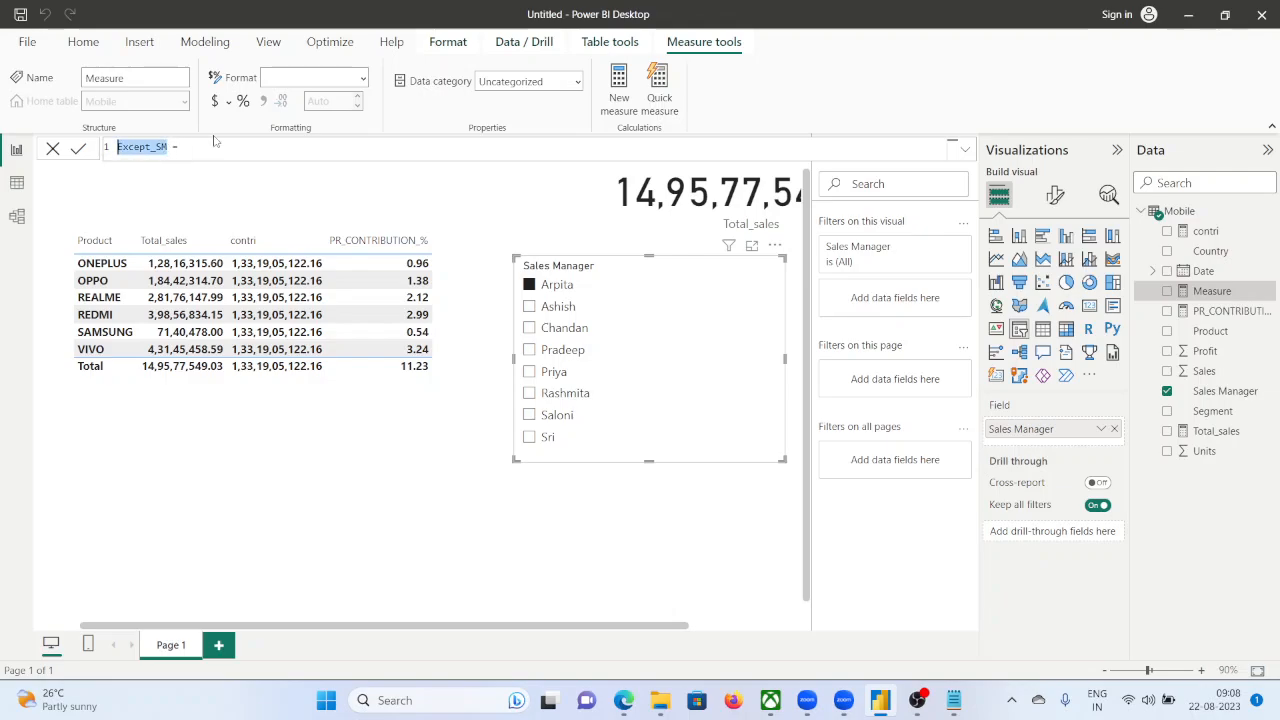
key(Return)
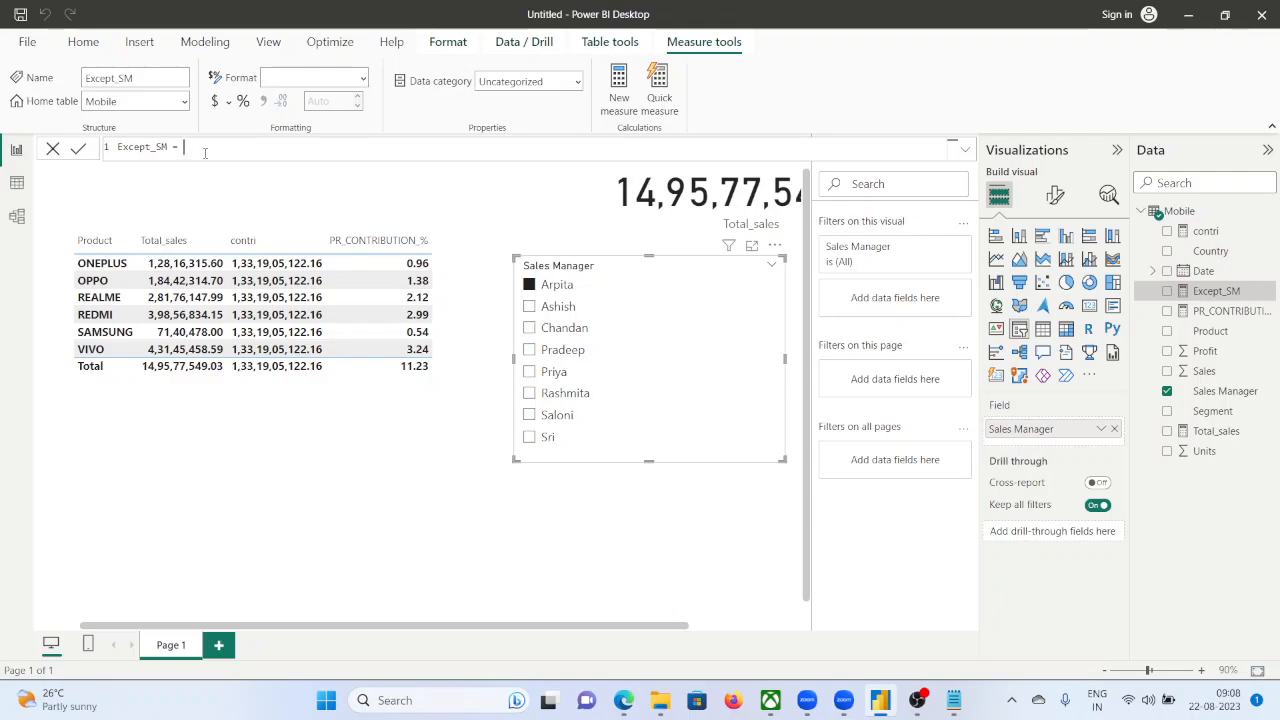
Start the Except_SM formula with CALCULATE, using [Total_sales] as its expression.
text(cal)
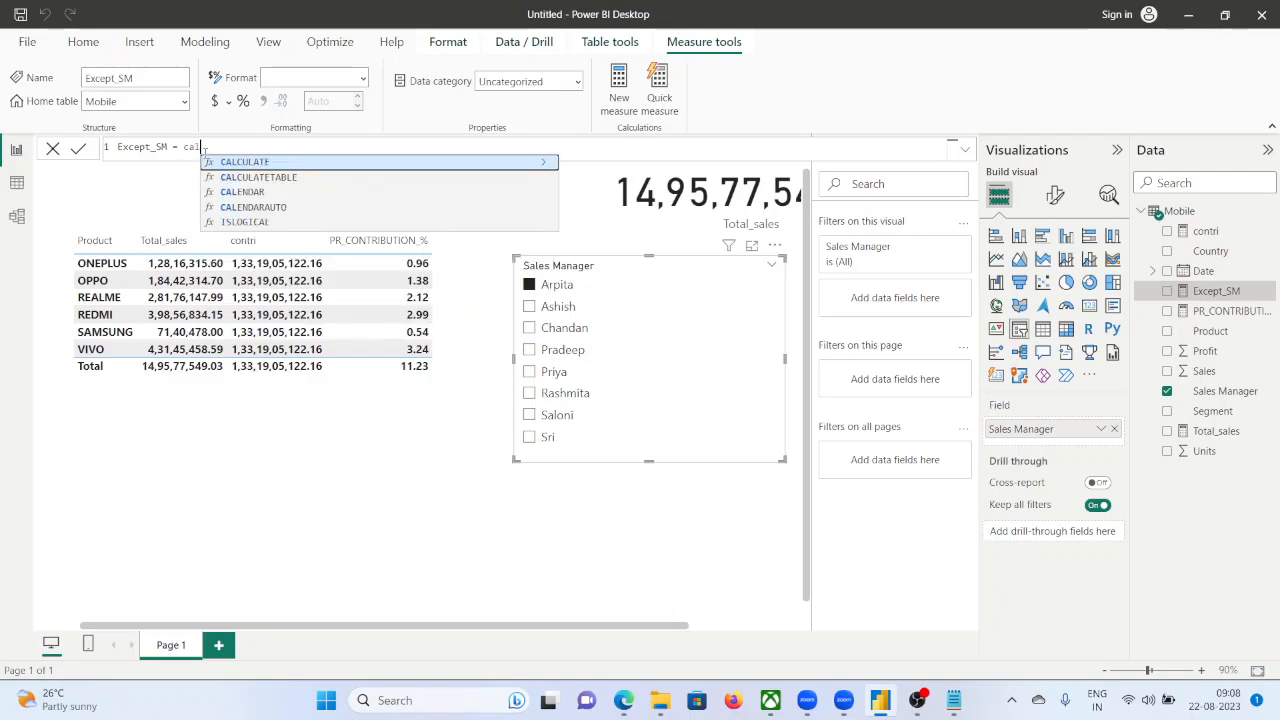
key(Down)
key(Up)
key(Tab)
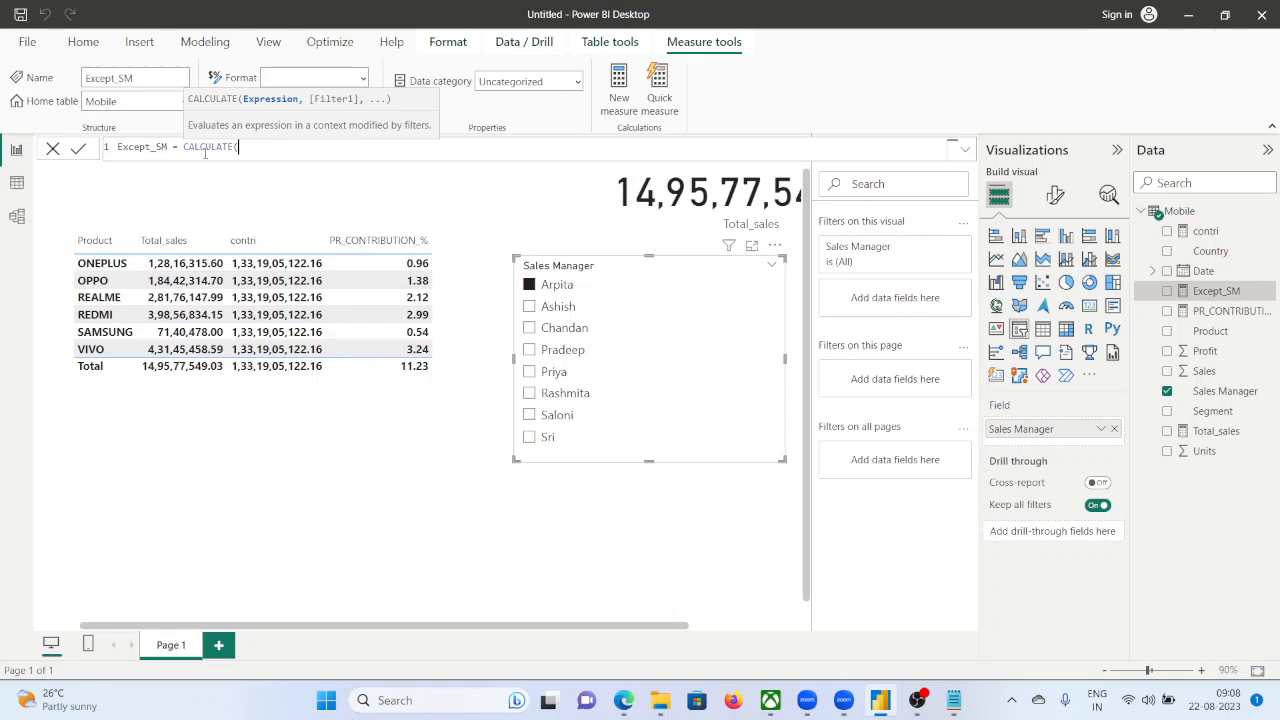
text([t)
key(Tab)
text(,)
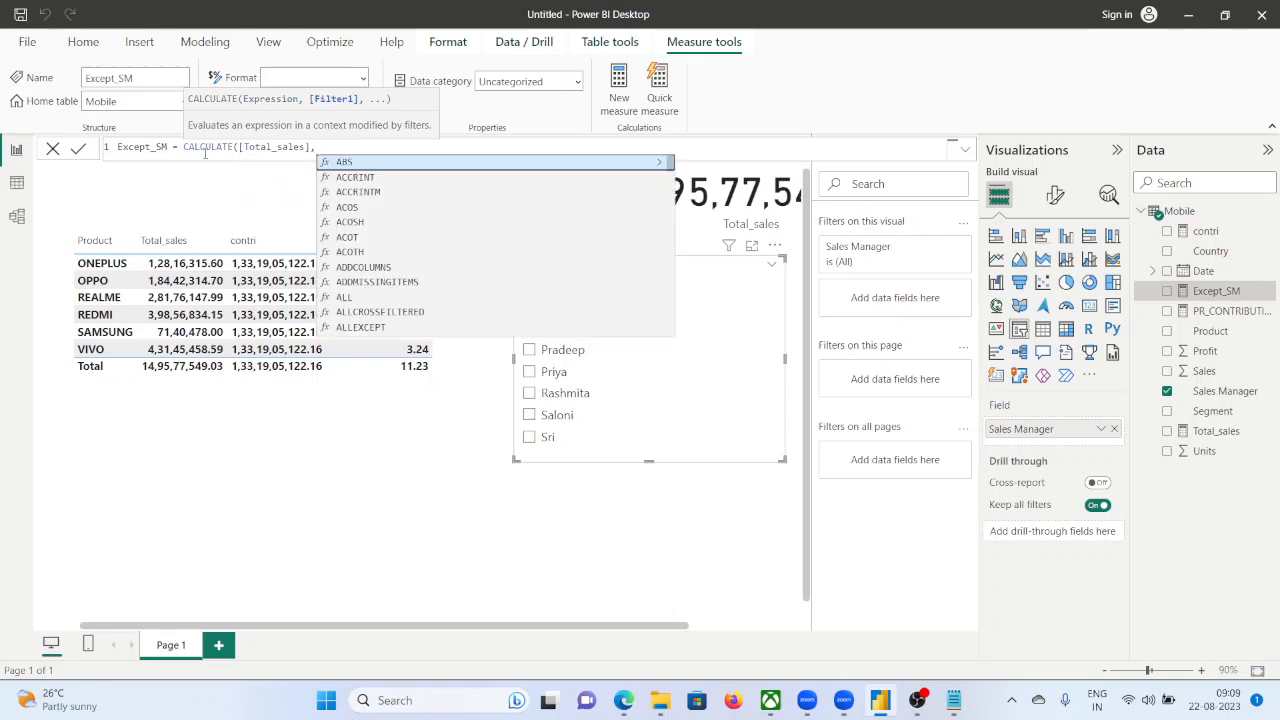
Add ALLEXCEPT as the CALCULATE filter, with Mobile as its table argument.
text(all)
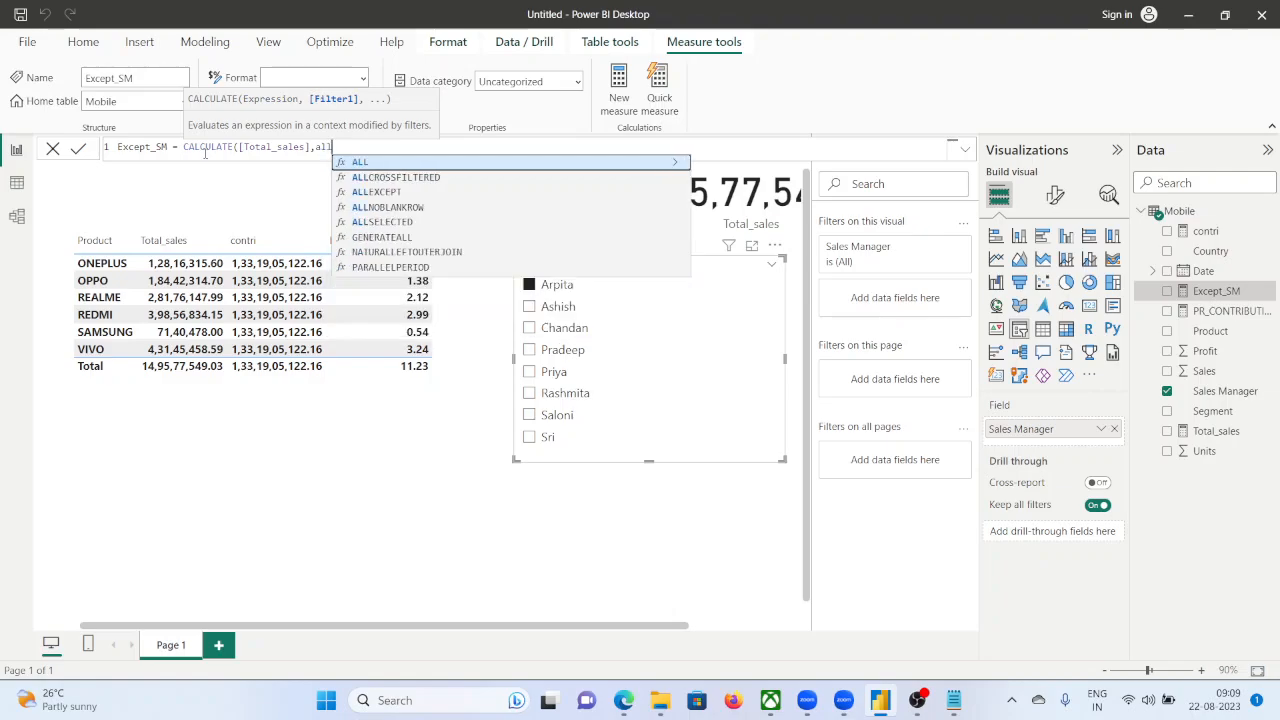
text(e)
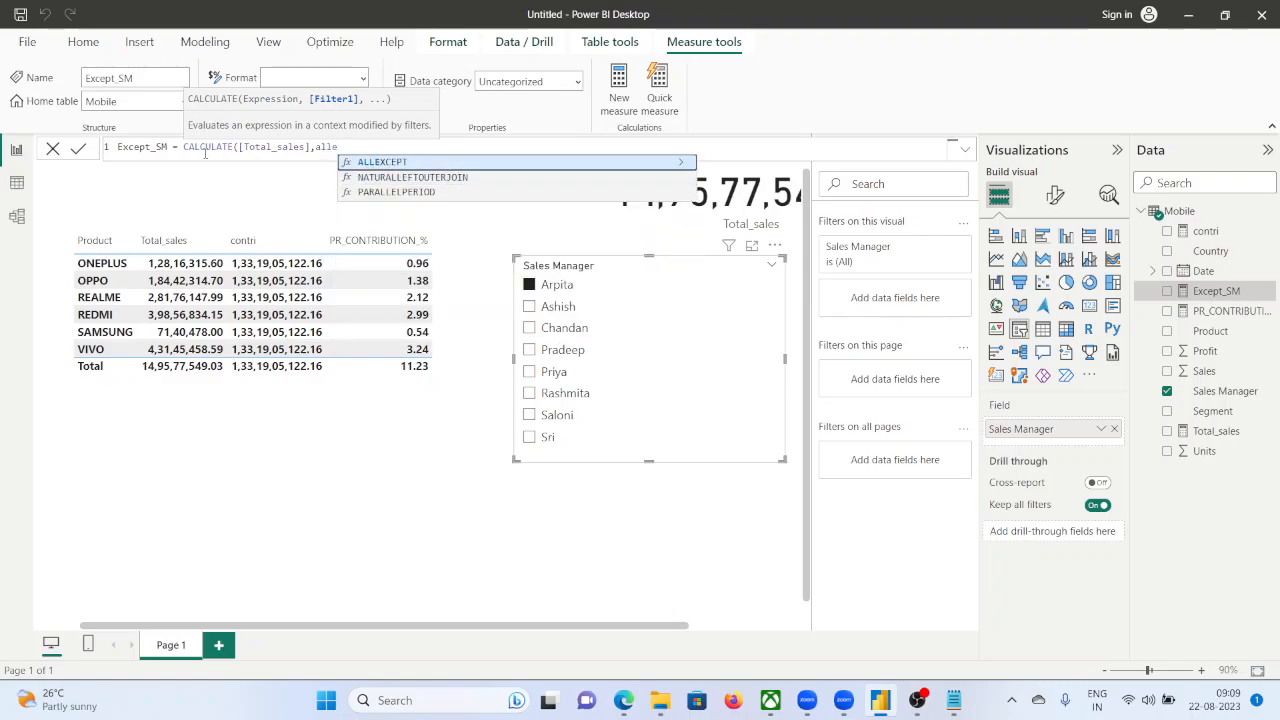
key(Tab)
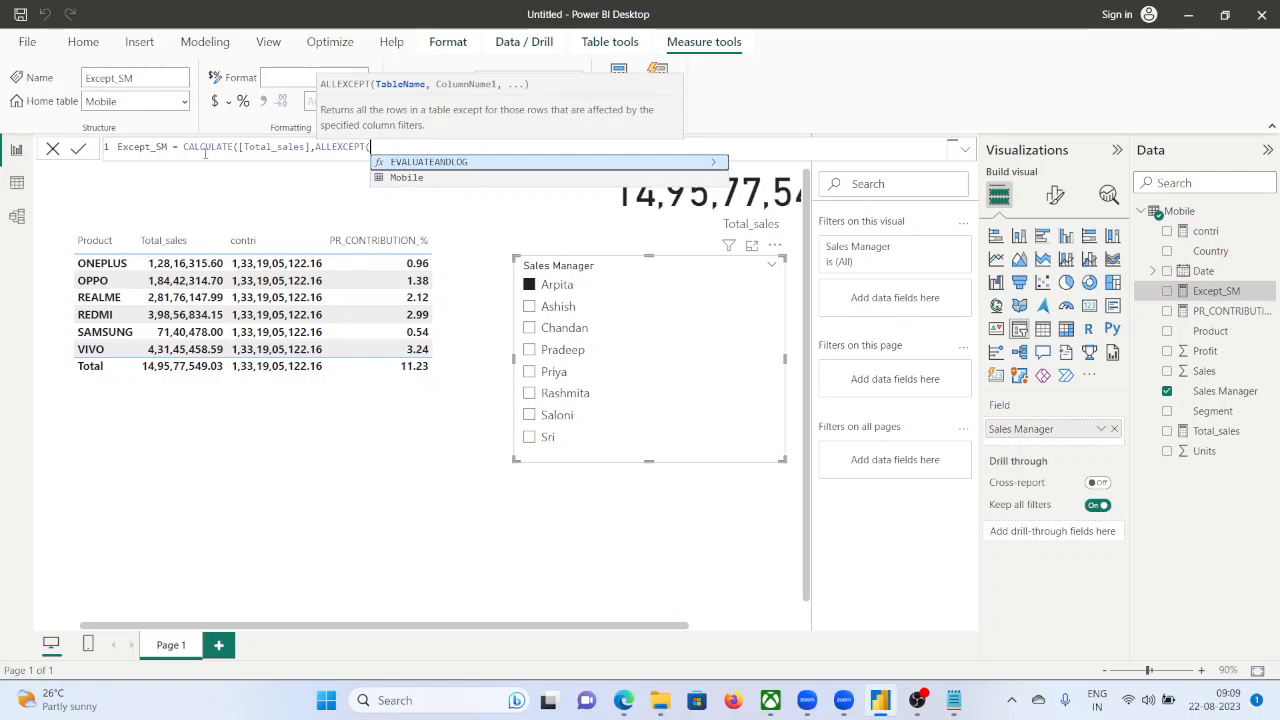
text(M)
key(Tab)
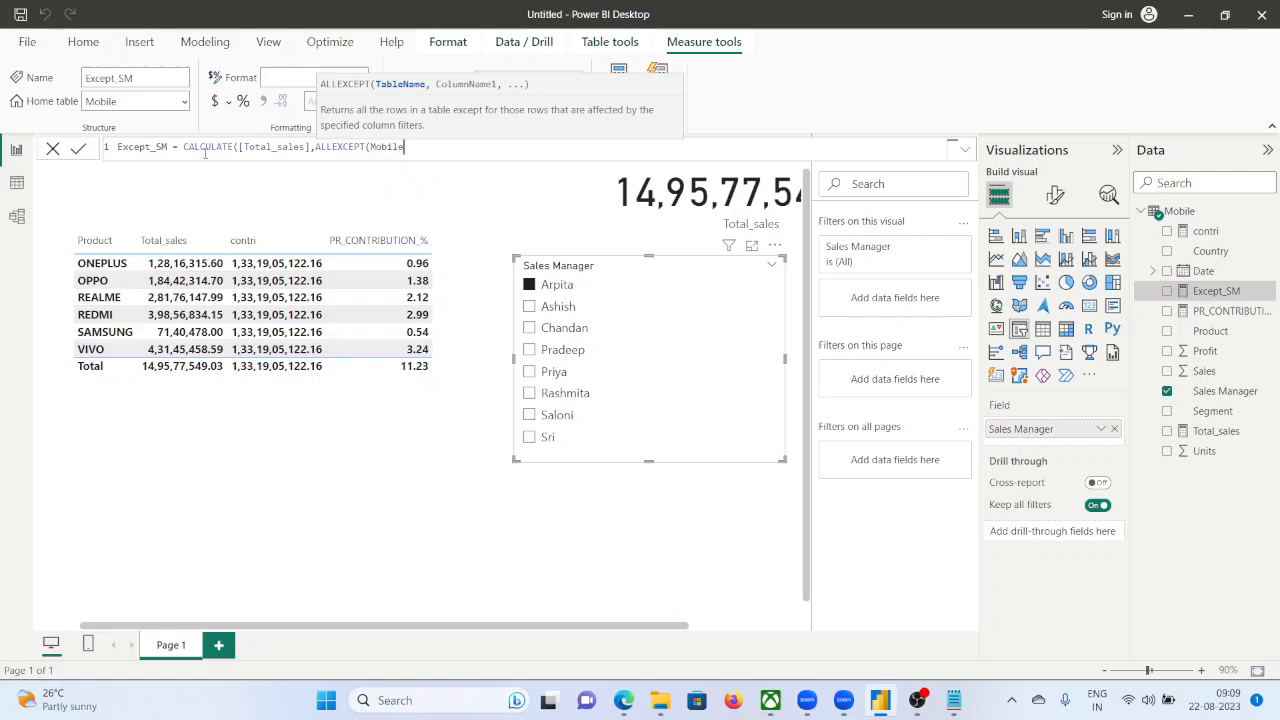
text(,)
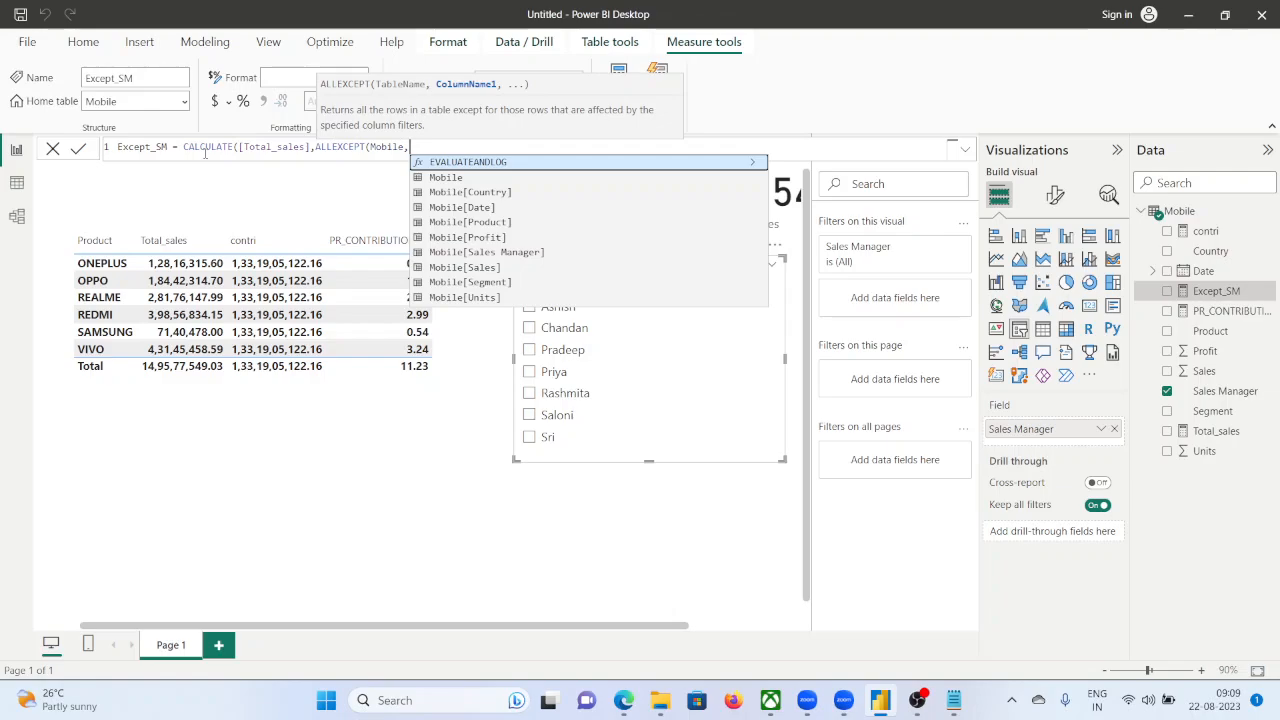
Set Mobile[Sales Manager] as the ALLEXCEPT column, close both functions and commit the Except_SM measure.
key(Down)
key(Down)
key(Down)
key(Down)
key(Down)
key(Down)
key(Tab)
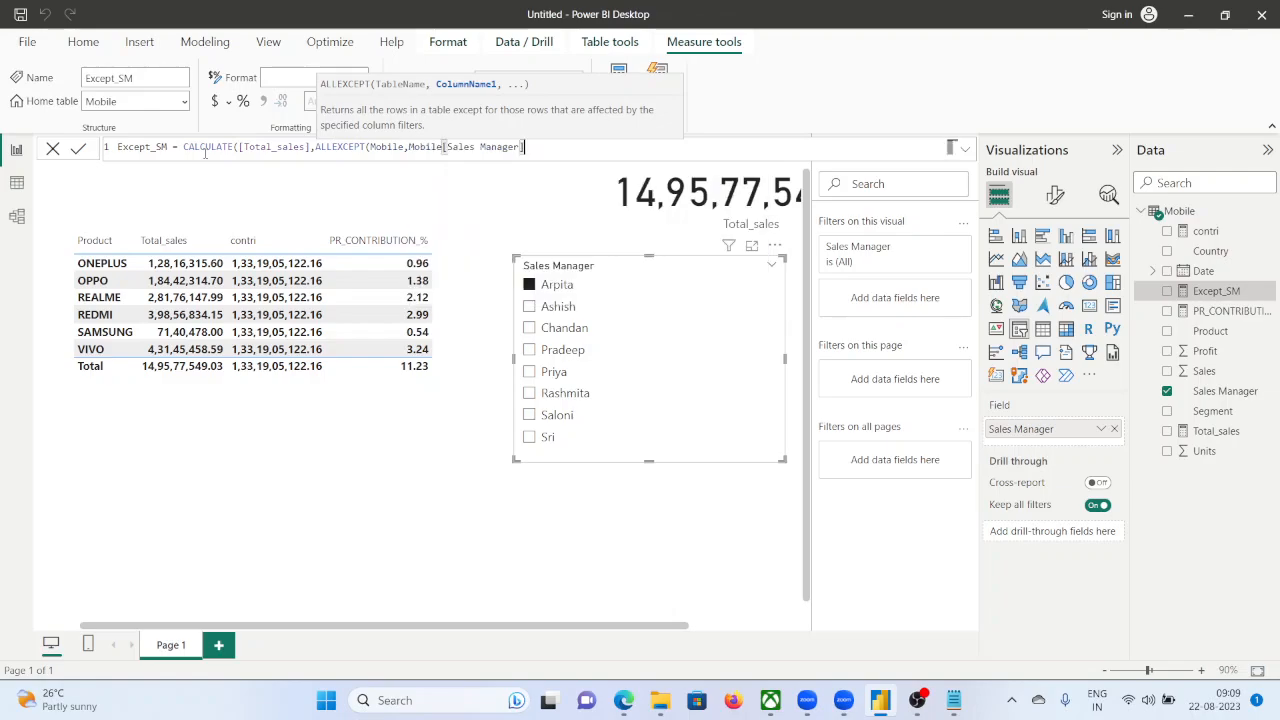
text())
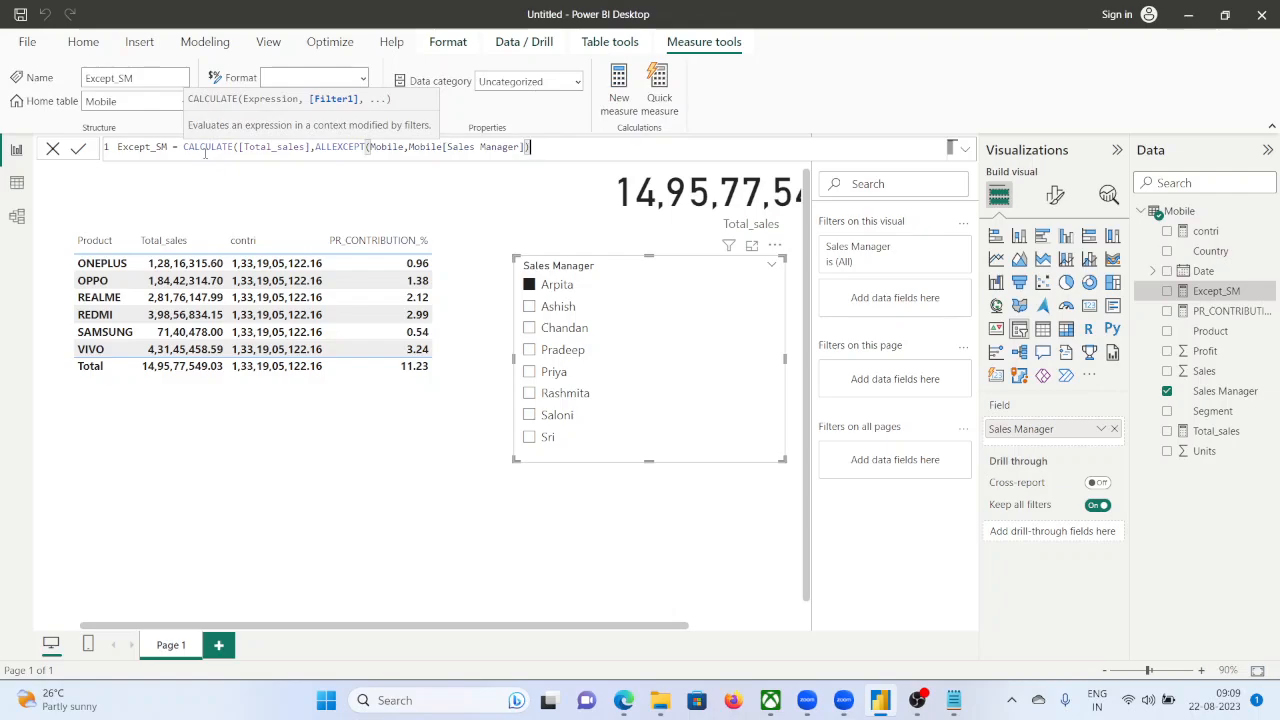
text())
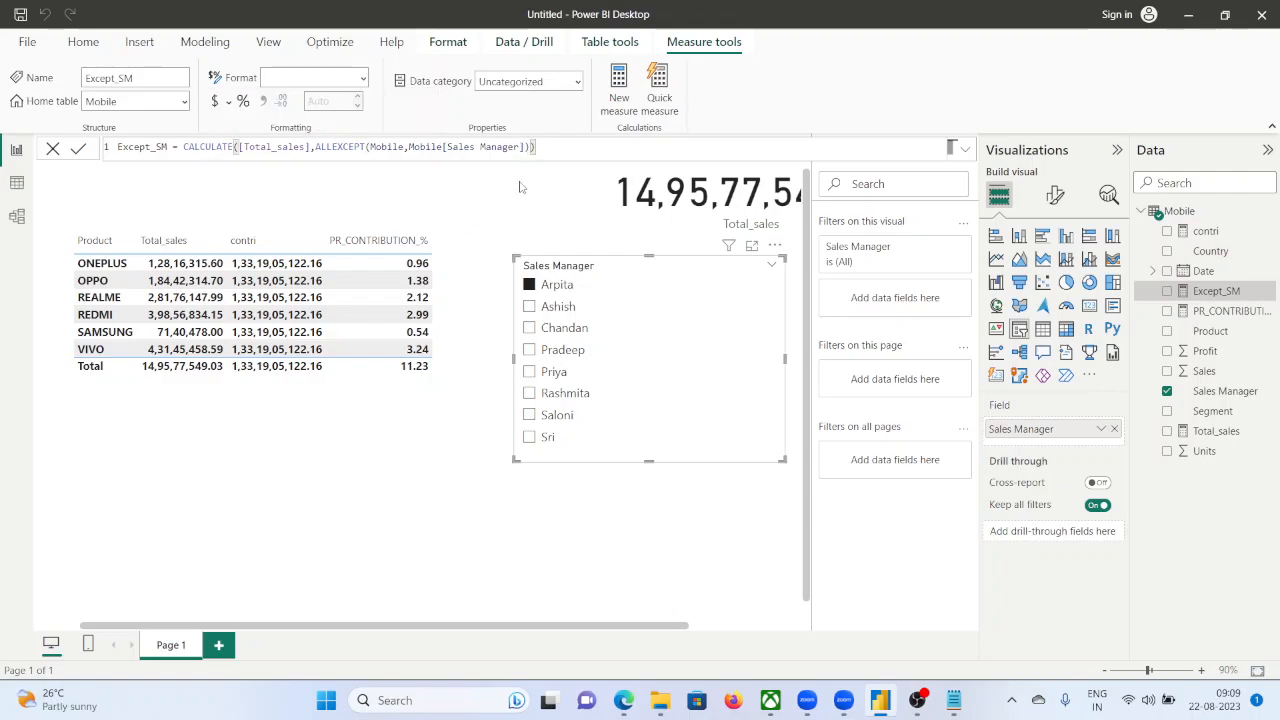
click(563, 149)
key(Return)
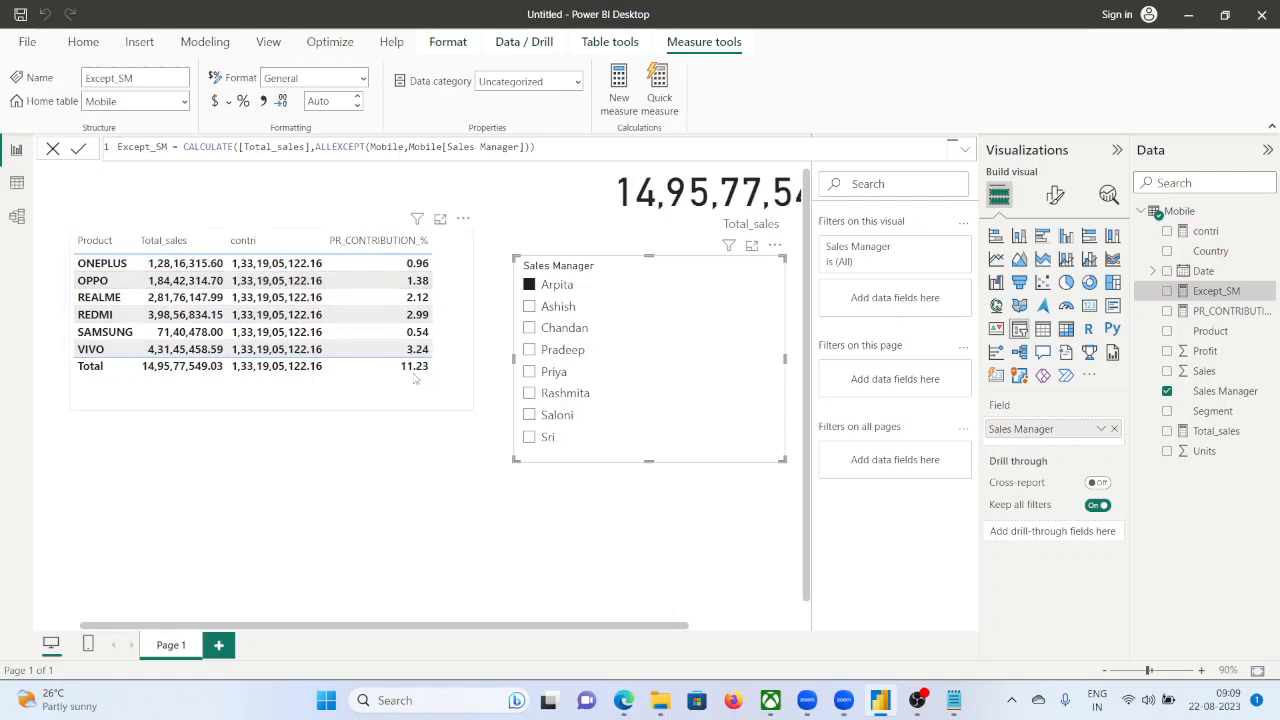
Remove the PR_CONTRIBUTION_% and contri columns from the product table, keeping only Product and Total_sales.
click(456, 402)
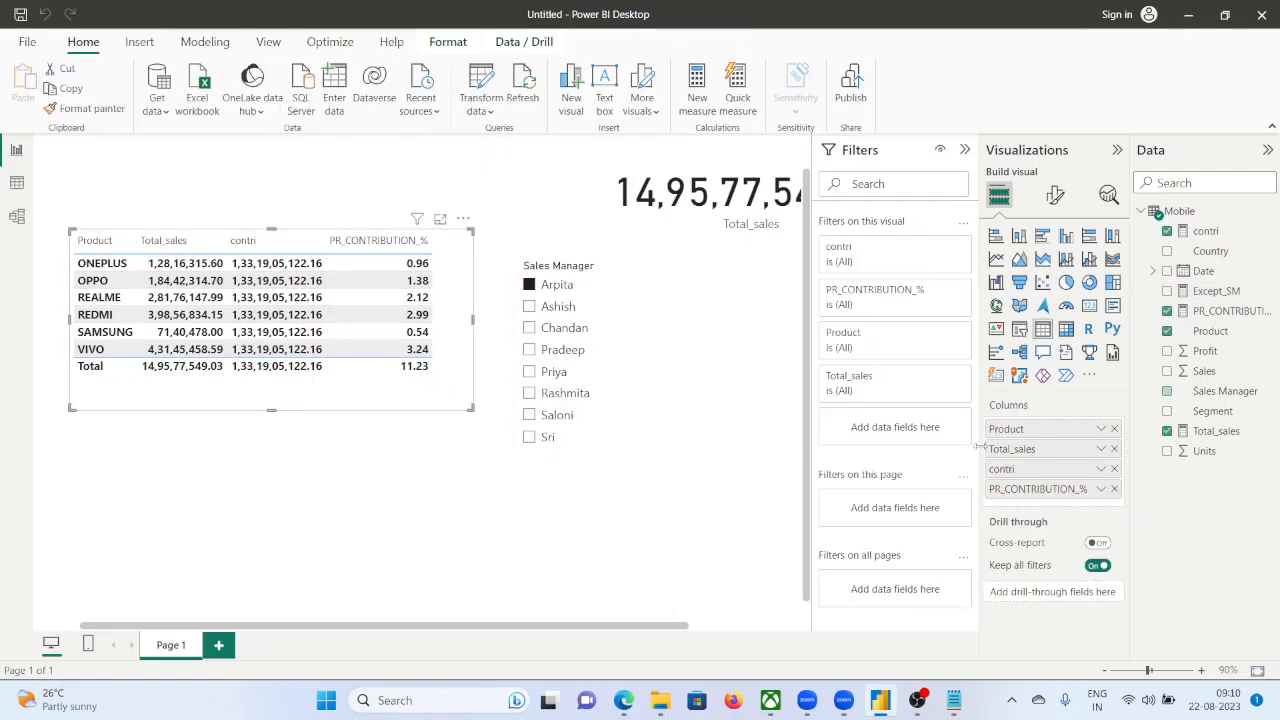
click(1114, 489)
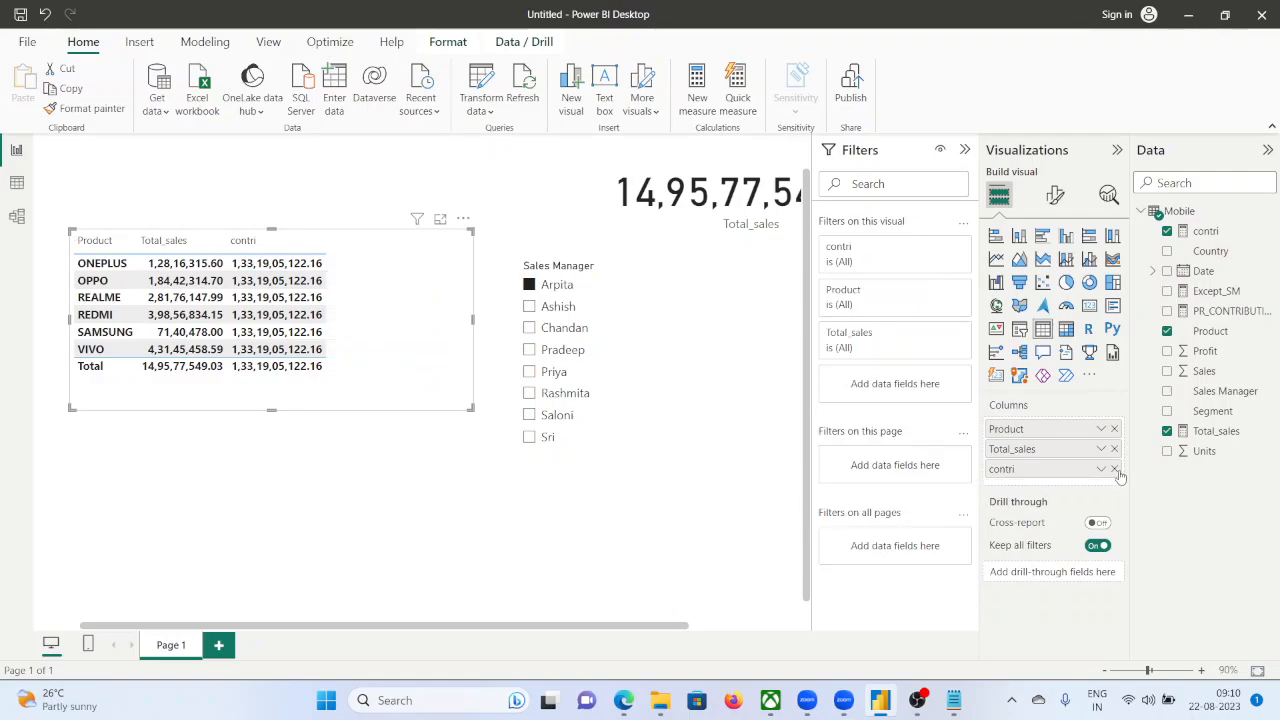
click(1114, 469)
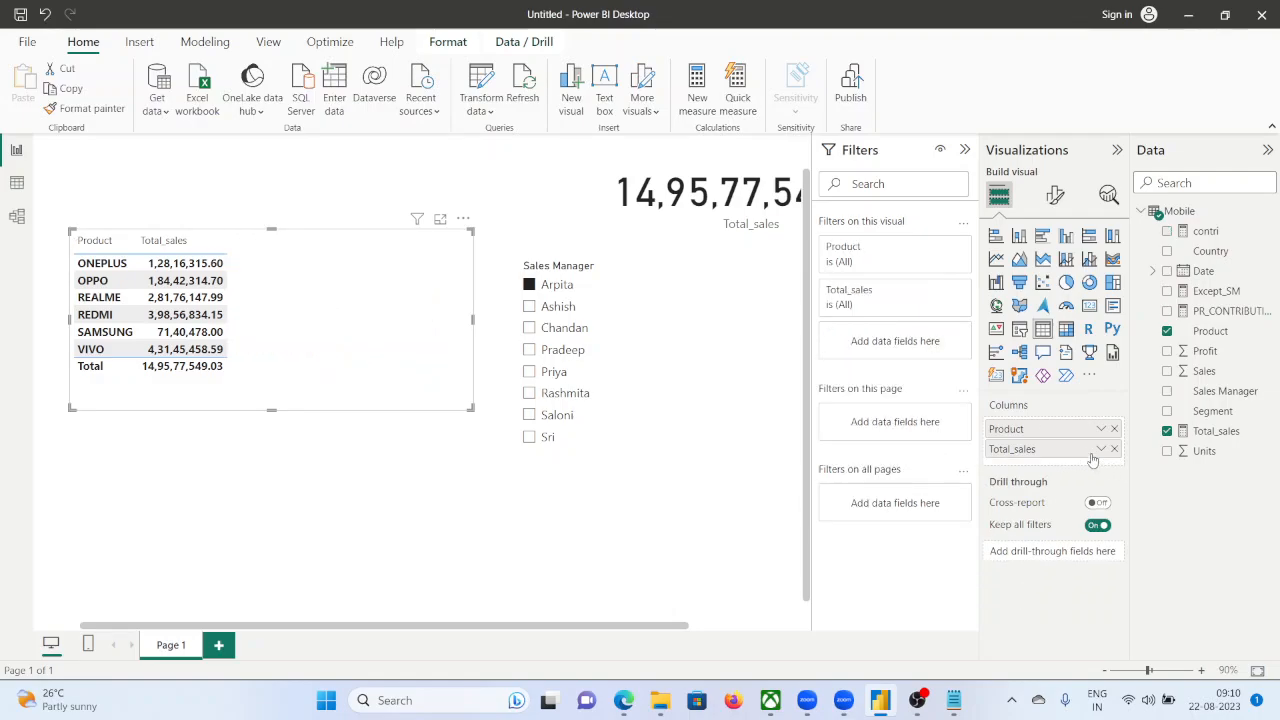
Add Except_SM as a column of the product table and check it for the second, third and fourth sales managers in turn.
drag(1224, 297, 1073, 477)
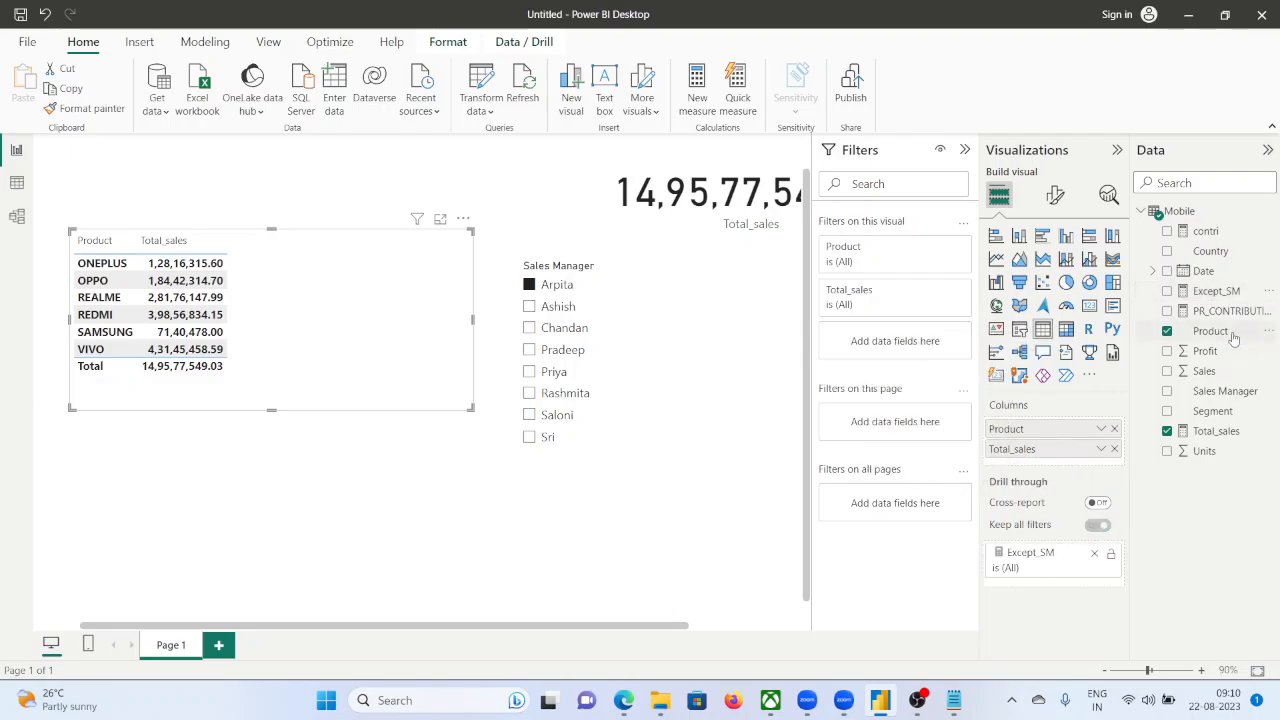
drag(1215, 290, 1075, 465)
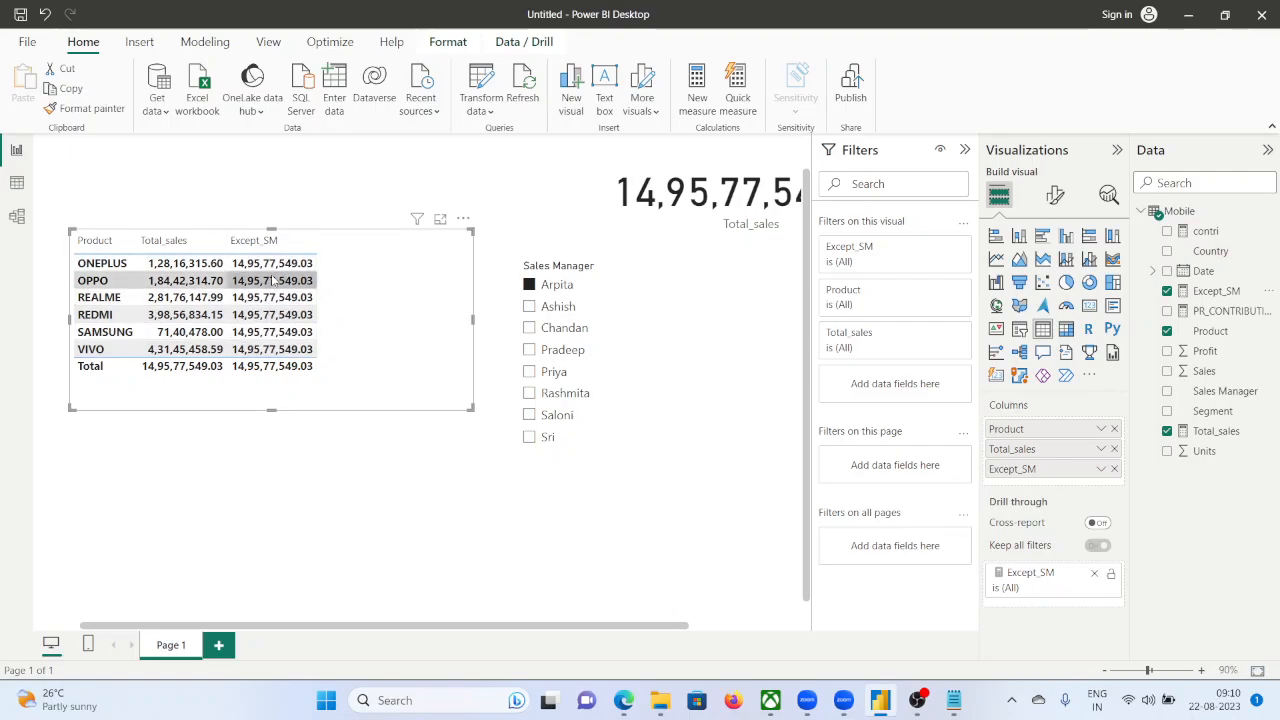
click(533, 307)
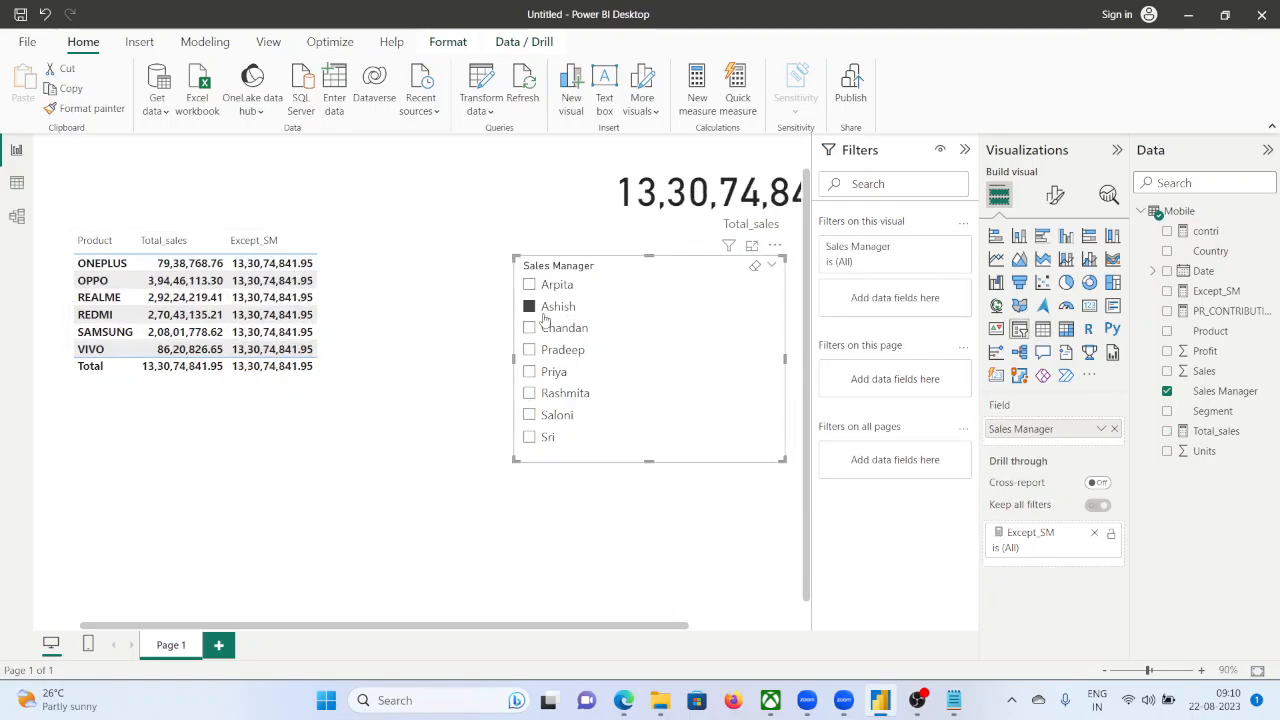
click(531, 328)
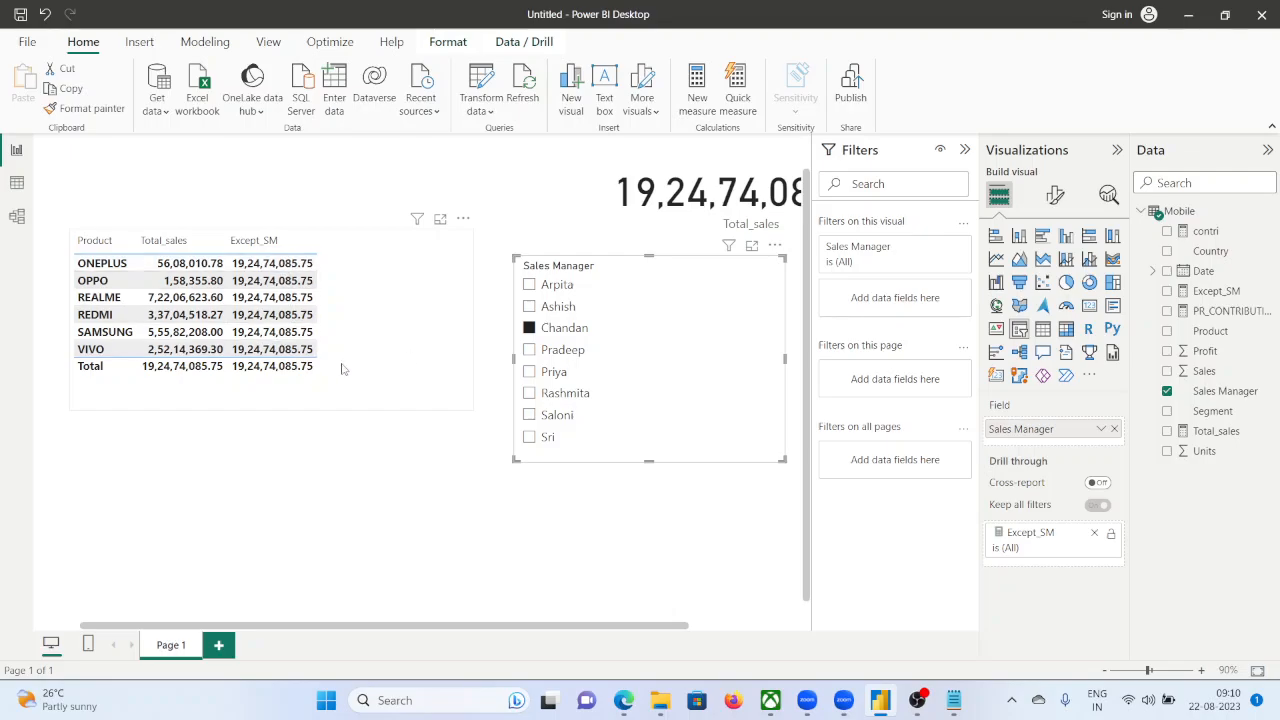
click(531, 350)
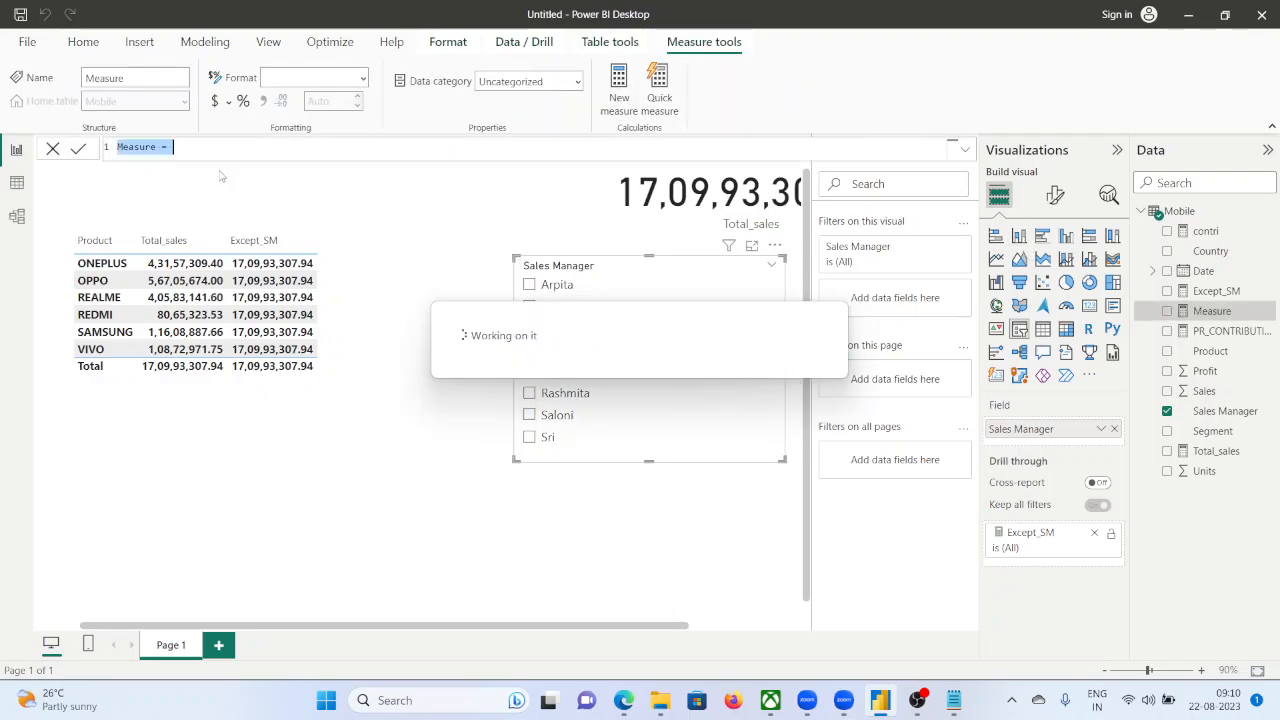
Name a new measure sm_contribution and start its formula with [Total_sales].
click(195, 152)
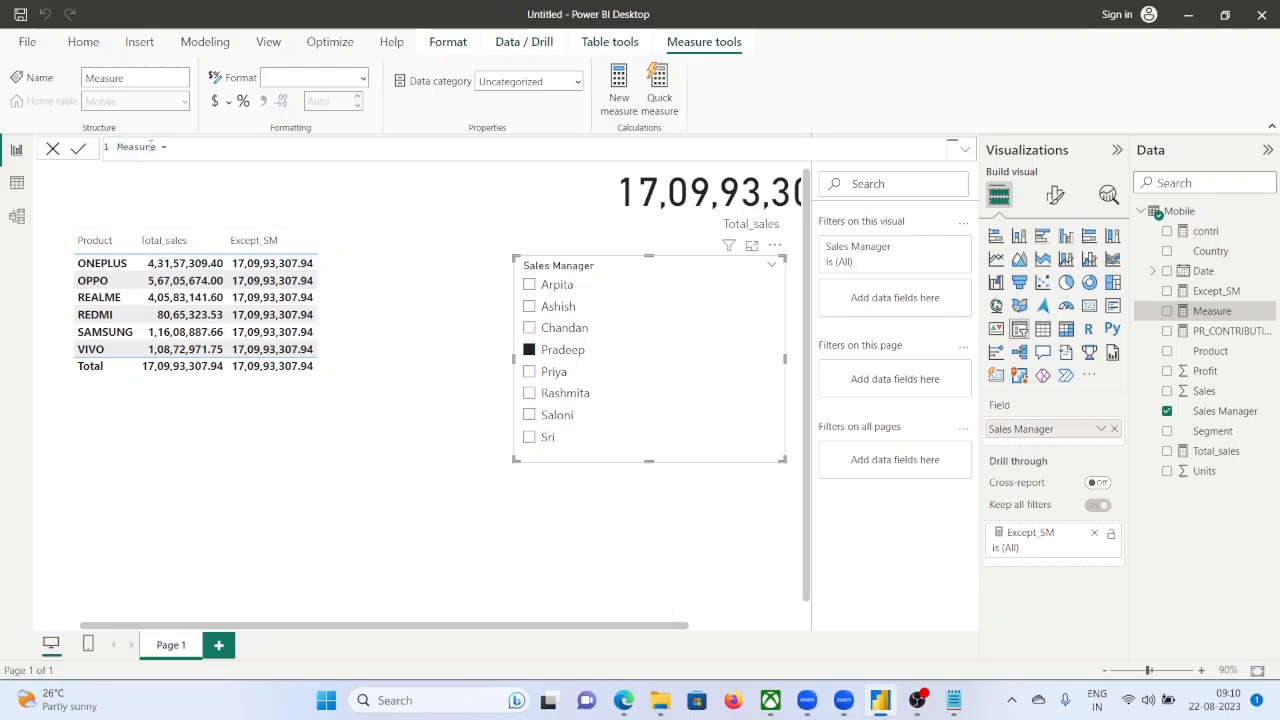
double_click(156, 146)
text(in)
key(BackSpace)
text(sa)
text(_cont)
text(ributio)
text([t)
key(Tab)
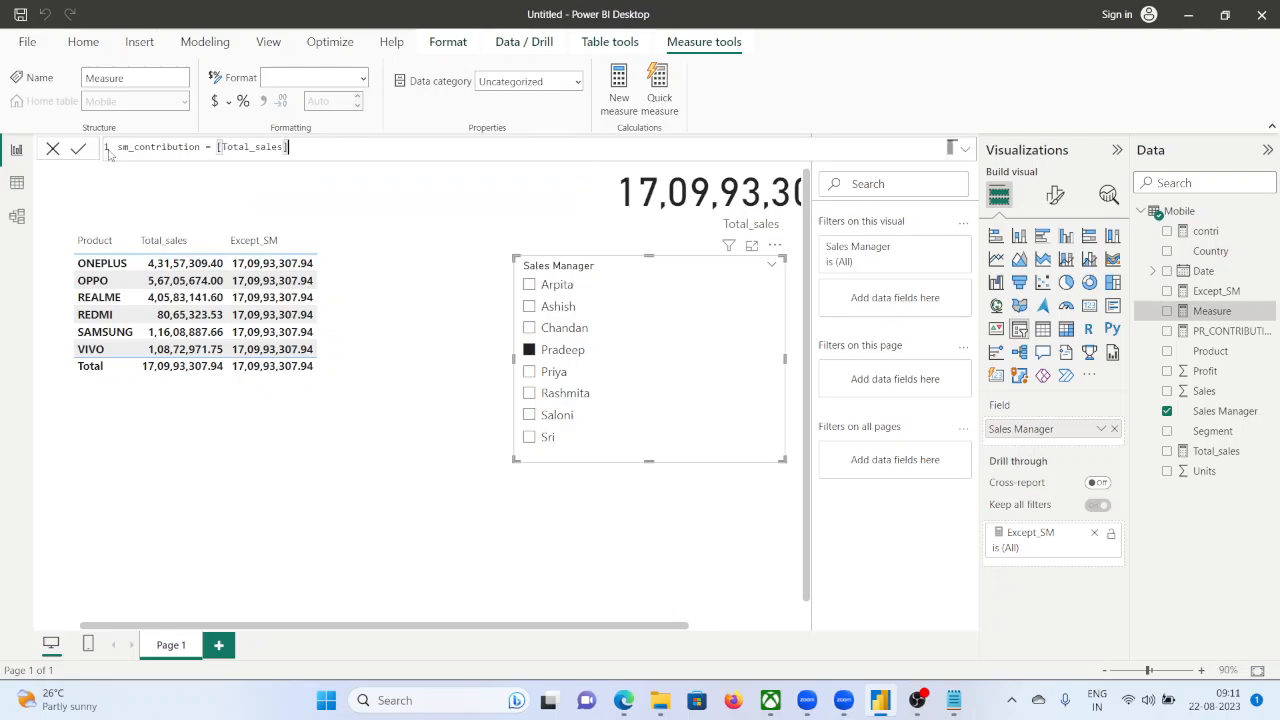
Complete the sm_contribution formula by dividing by [Except_SM] and multiplying by 100, and commit the measure.
text(/exce)
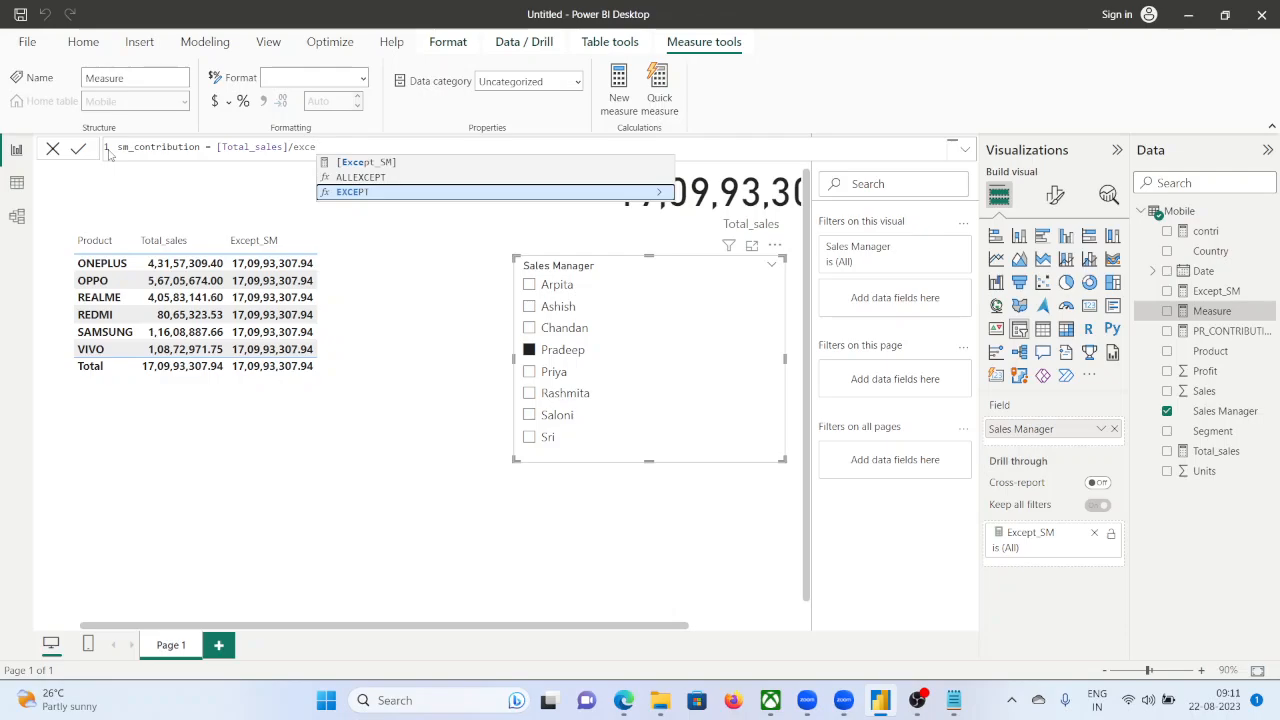
key(Up)
key(Up)
key(Tab)
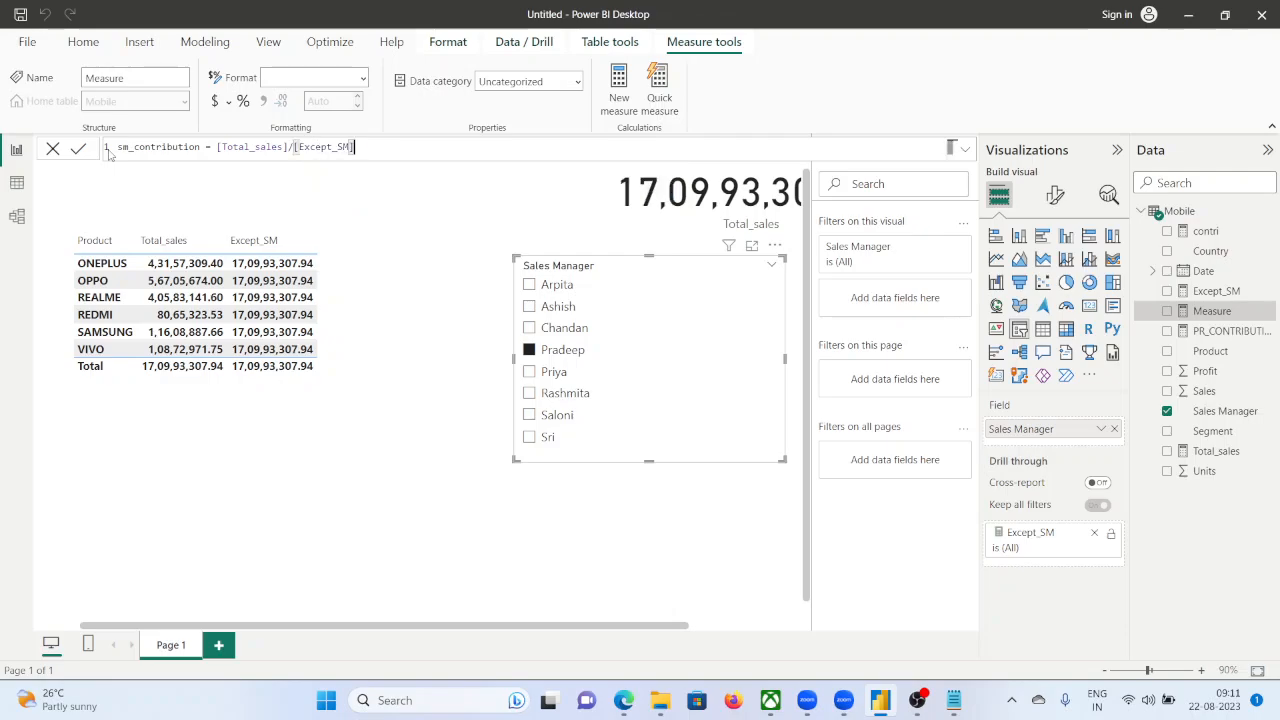
text(*100)
key(Return)
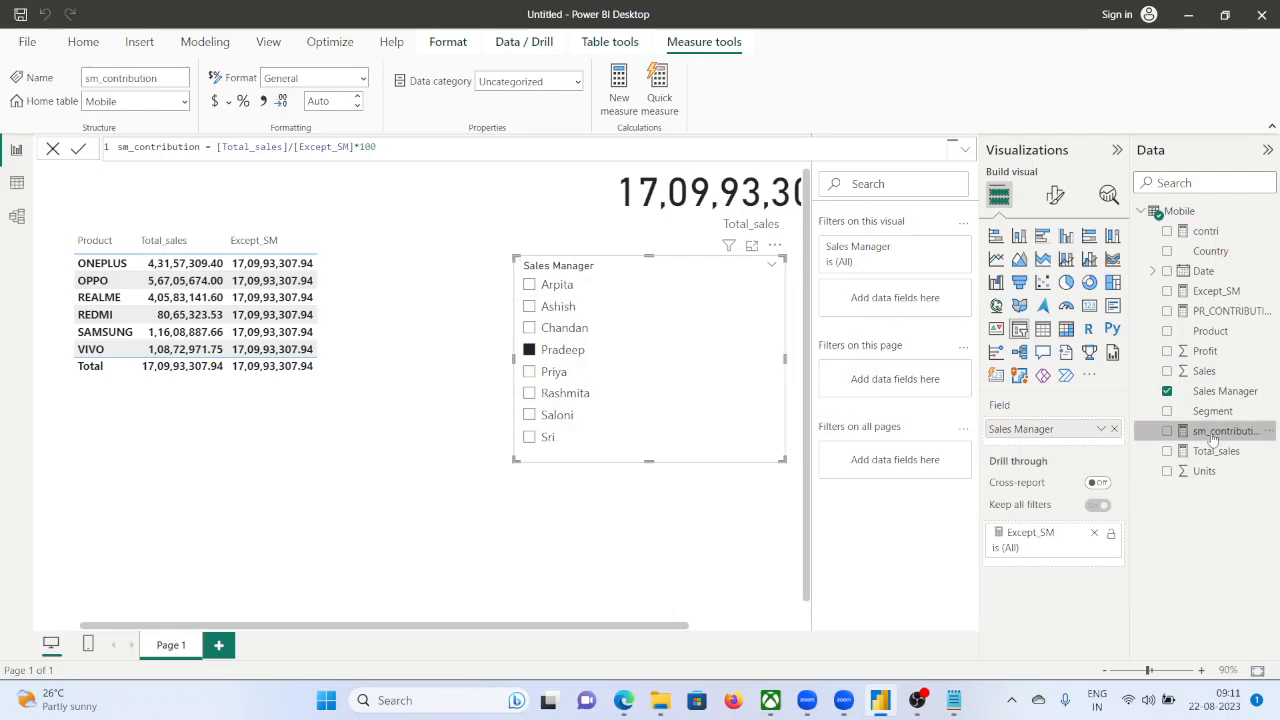
Add sm_contribution as the last column of the product table and filter the report to the first sales manager.
mouse_move(1213, 438)
mouse_down()
mouse_move(1100, 485)
mouse_move(1210, 440)
mouse_up()
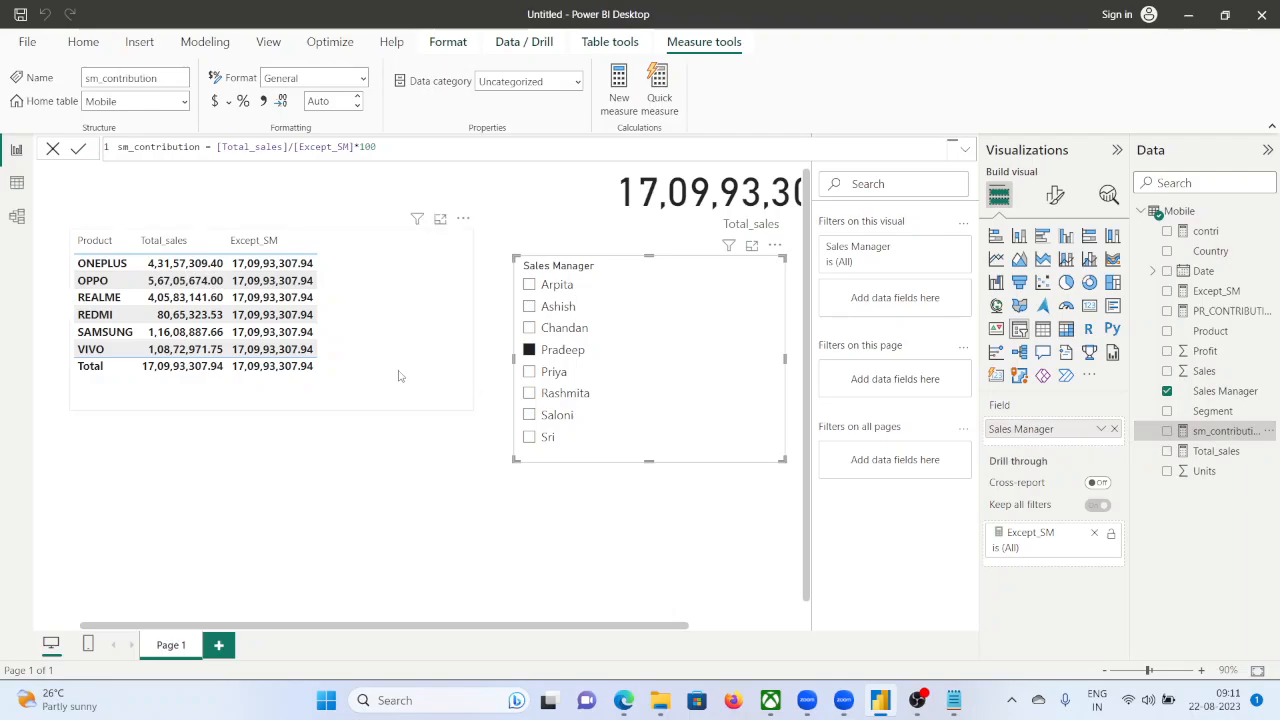
click(398, 376)
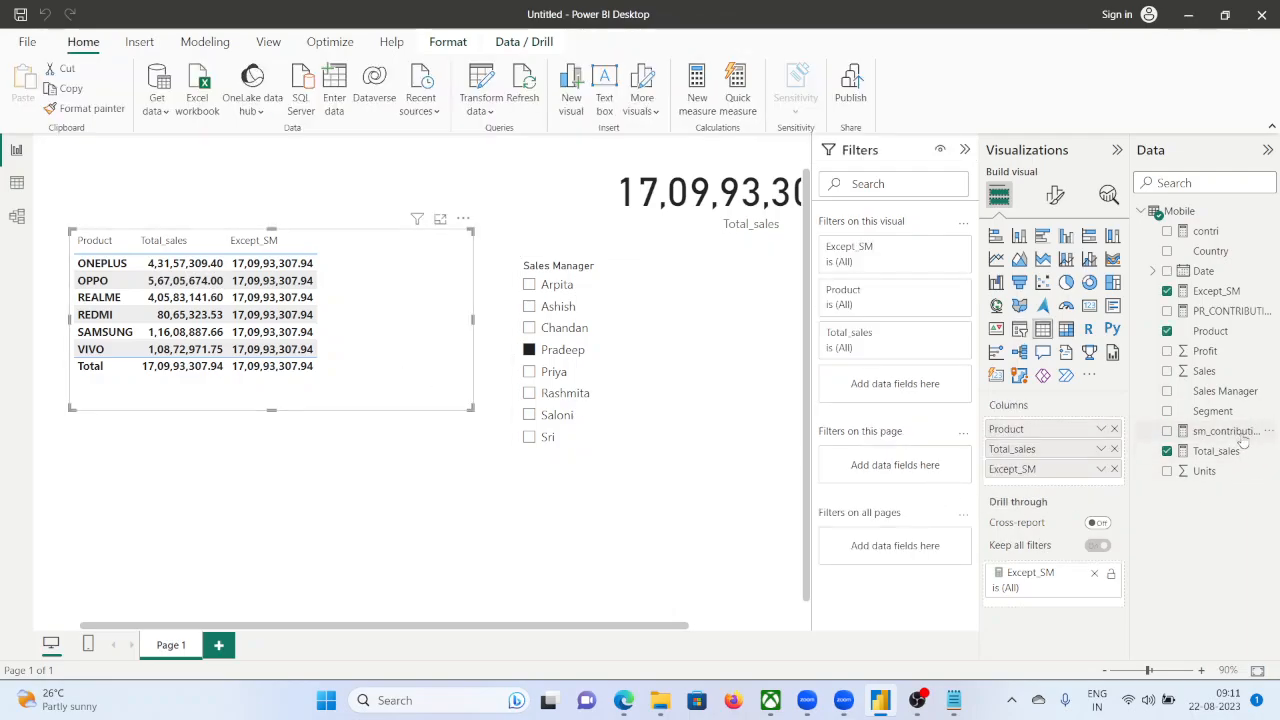
drag(1243, 440, 1050, 488)
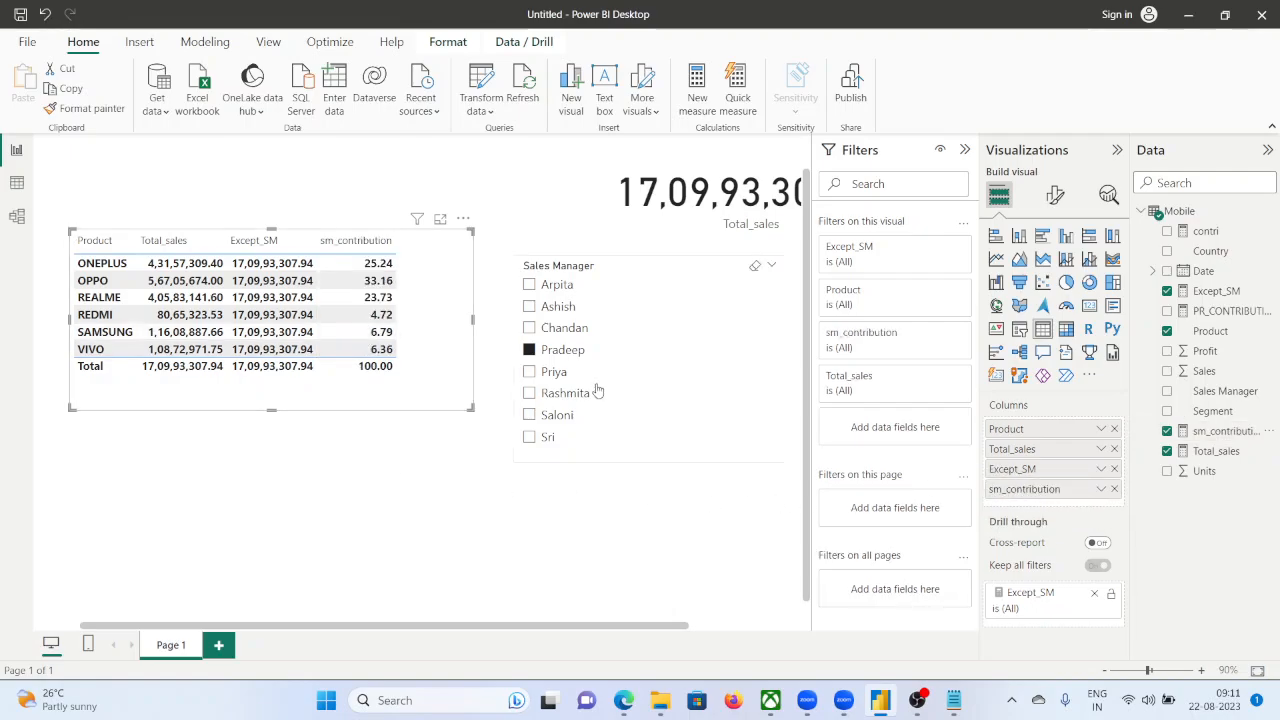
click(530, 284)
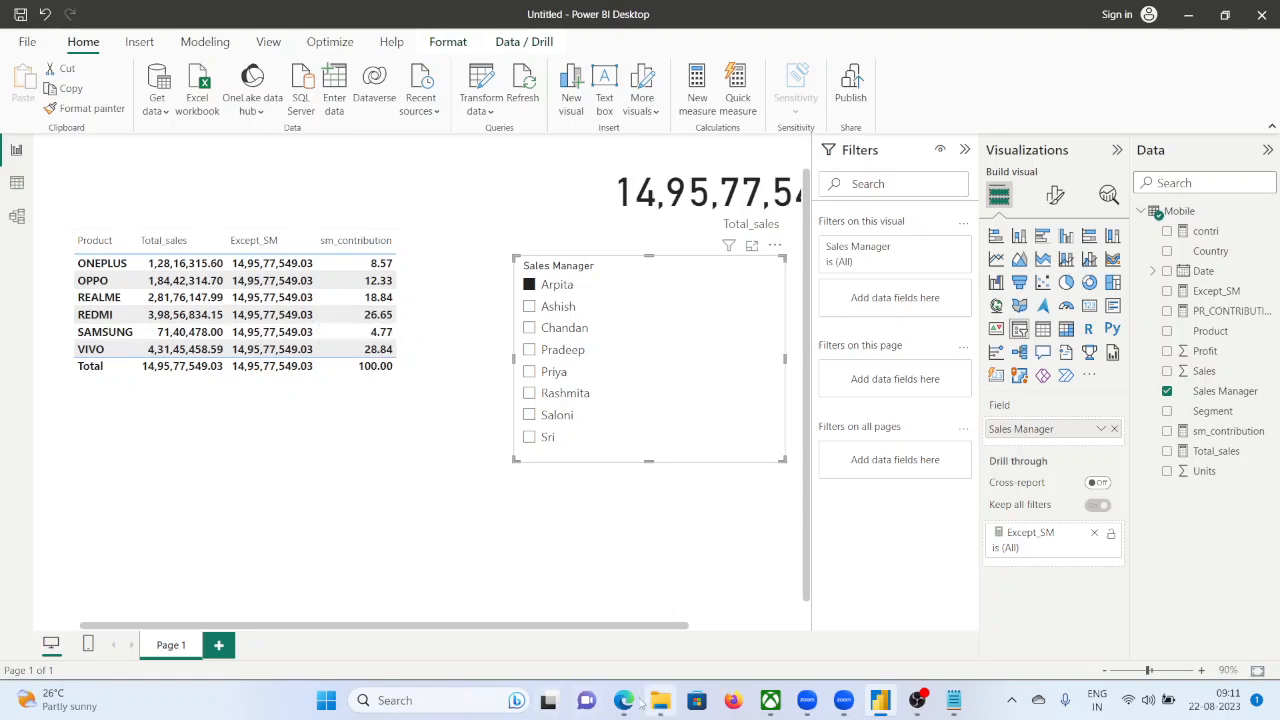
Switch to the Google Meet call in the browser, look through its participant list, and return to Power BI Desktop.
mouse_move(630, 700)
click(555, 630)
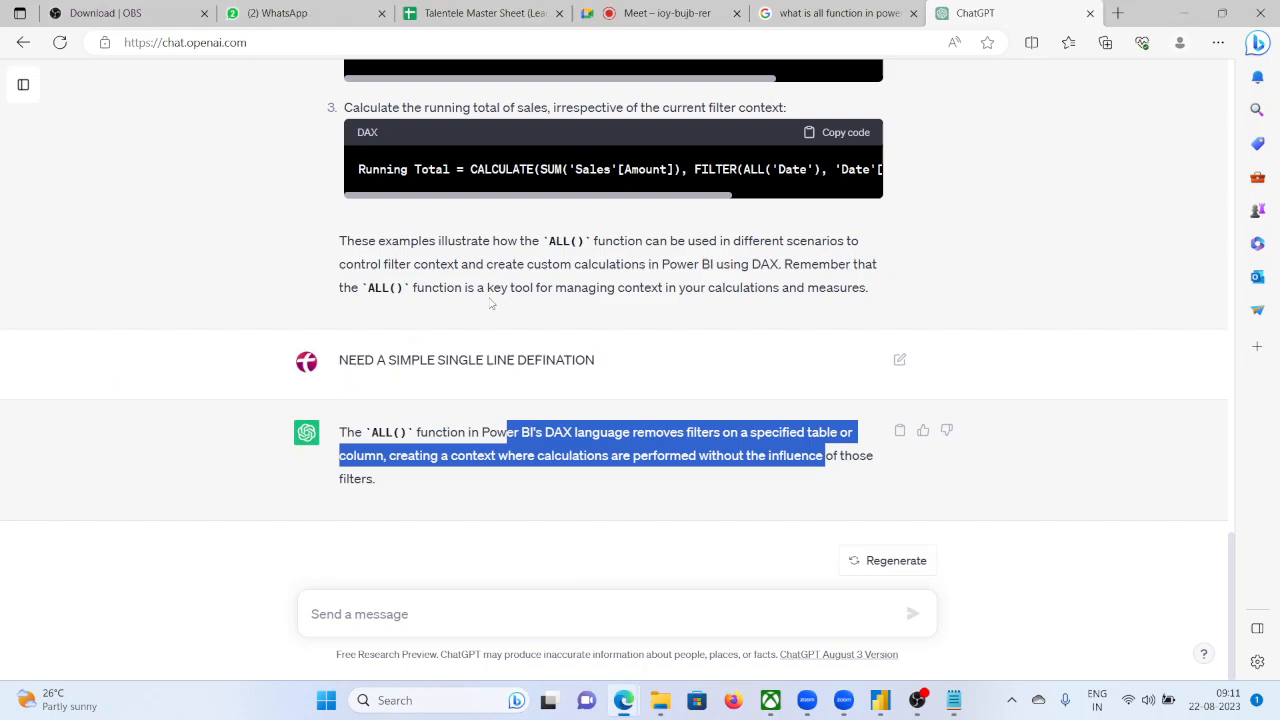
click(648, 14)
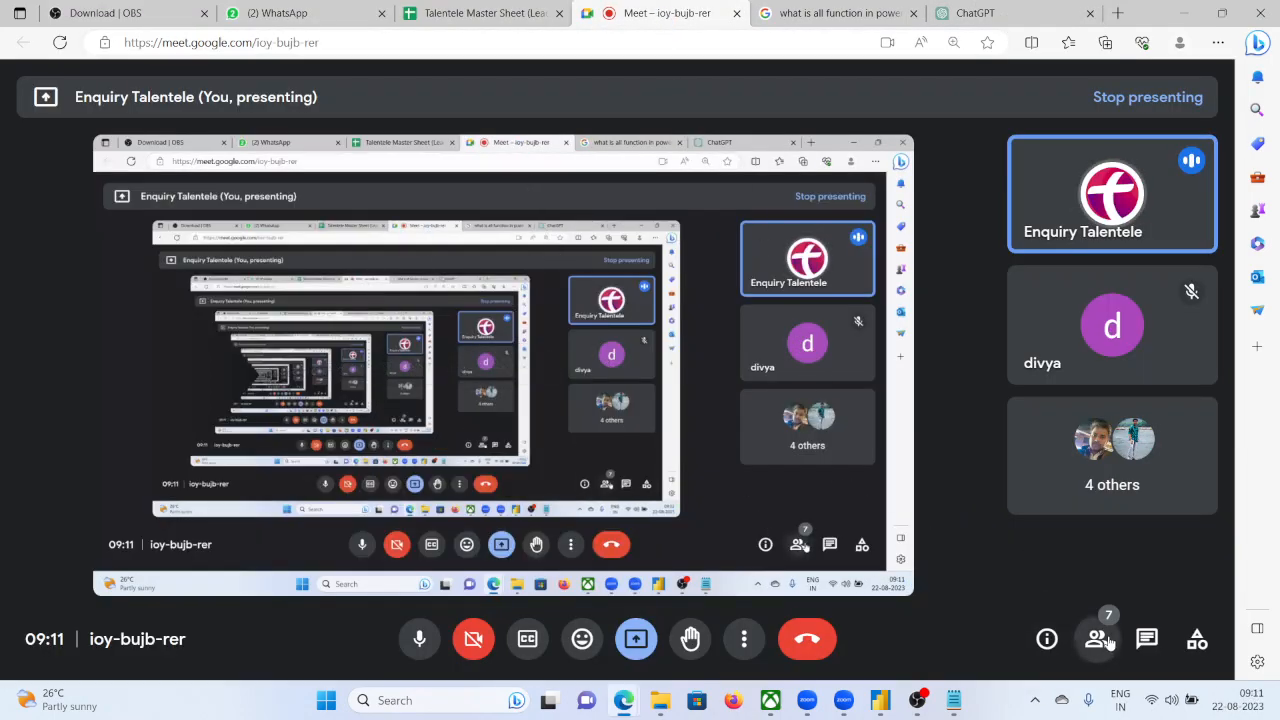
click(1098, 640)
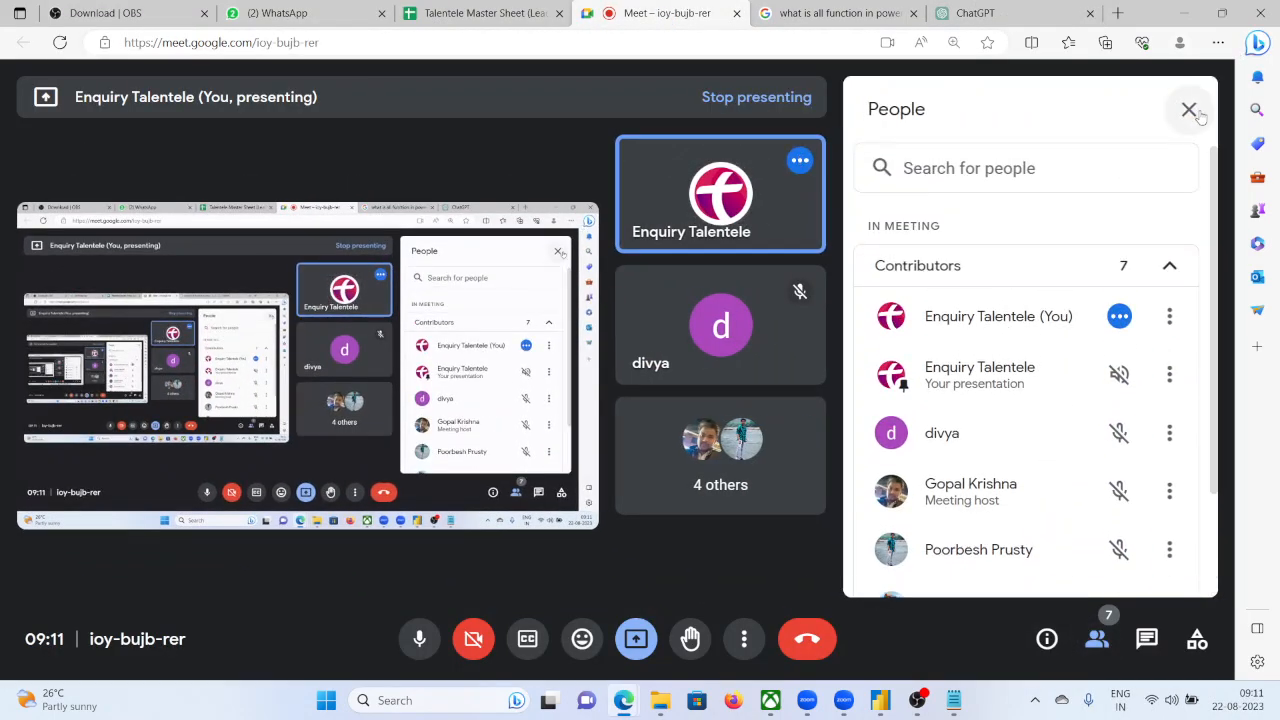
click(1189, 109)
click(1183, 13)
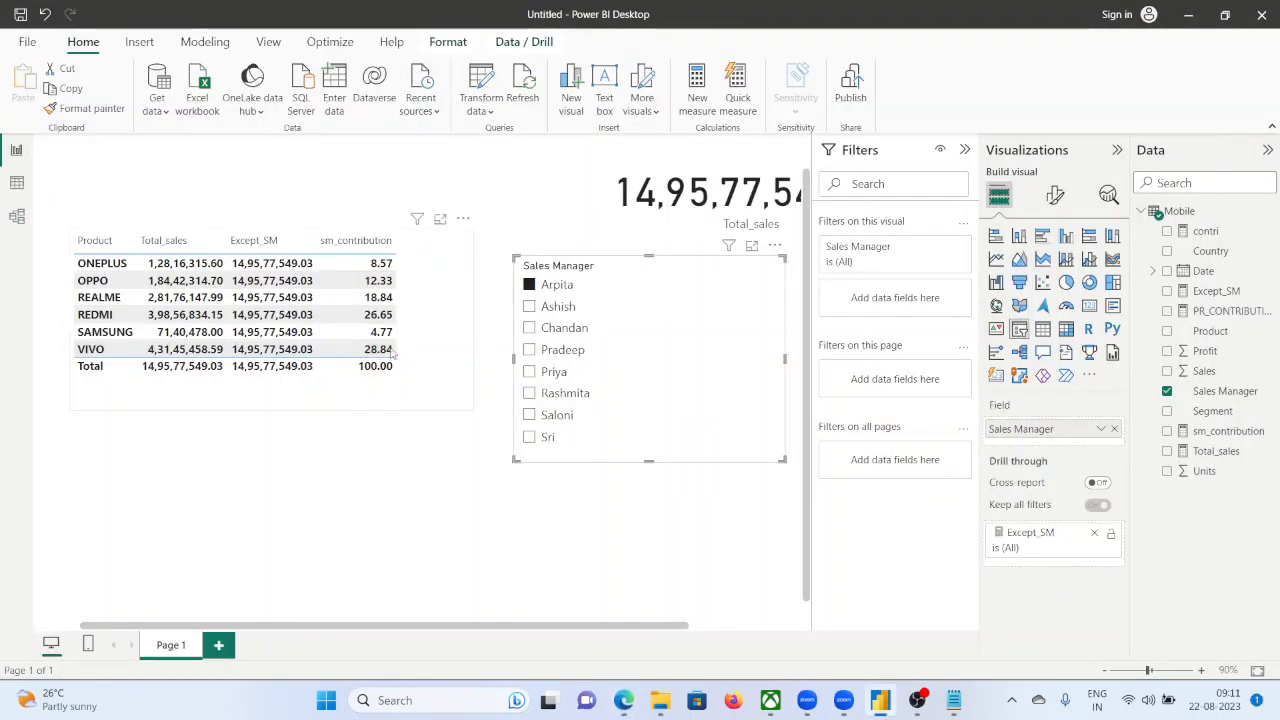
Filter the report by one sales manager after another to compare sm_contribution per product, ending on the first manager.
click(530, 306)
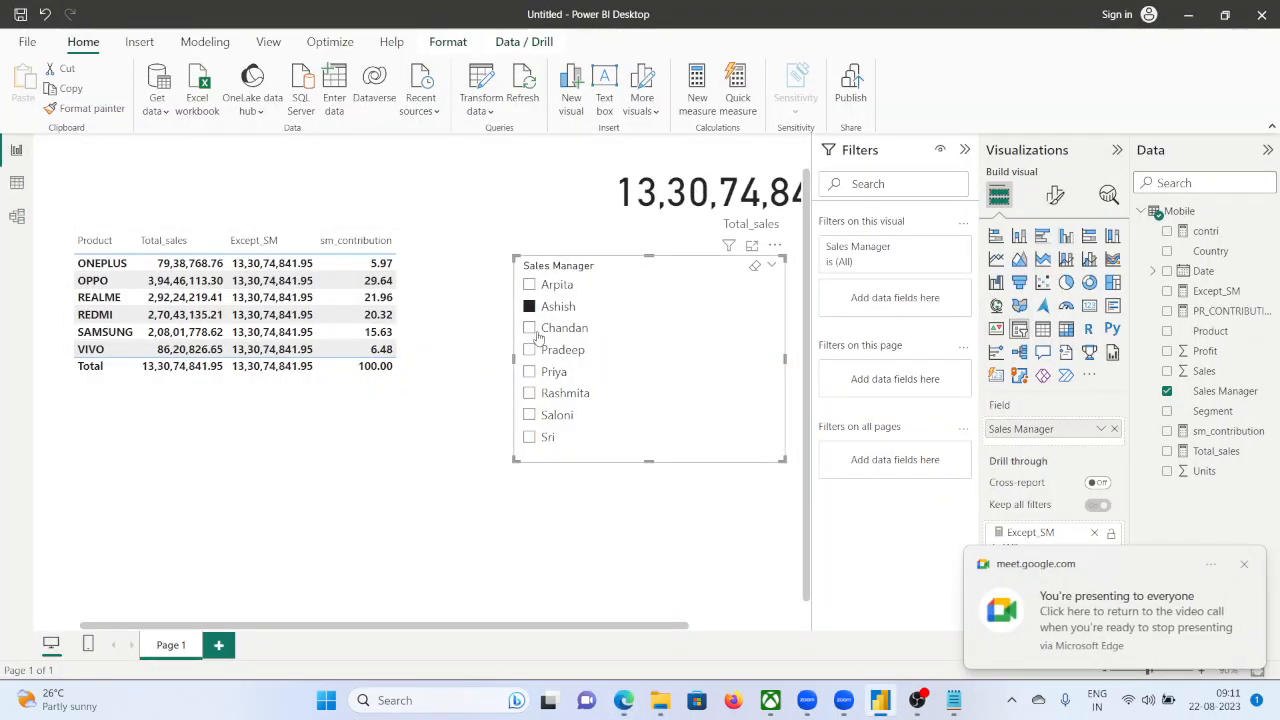
click(531, 329)
click(530, 371)
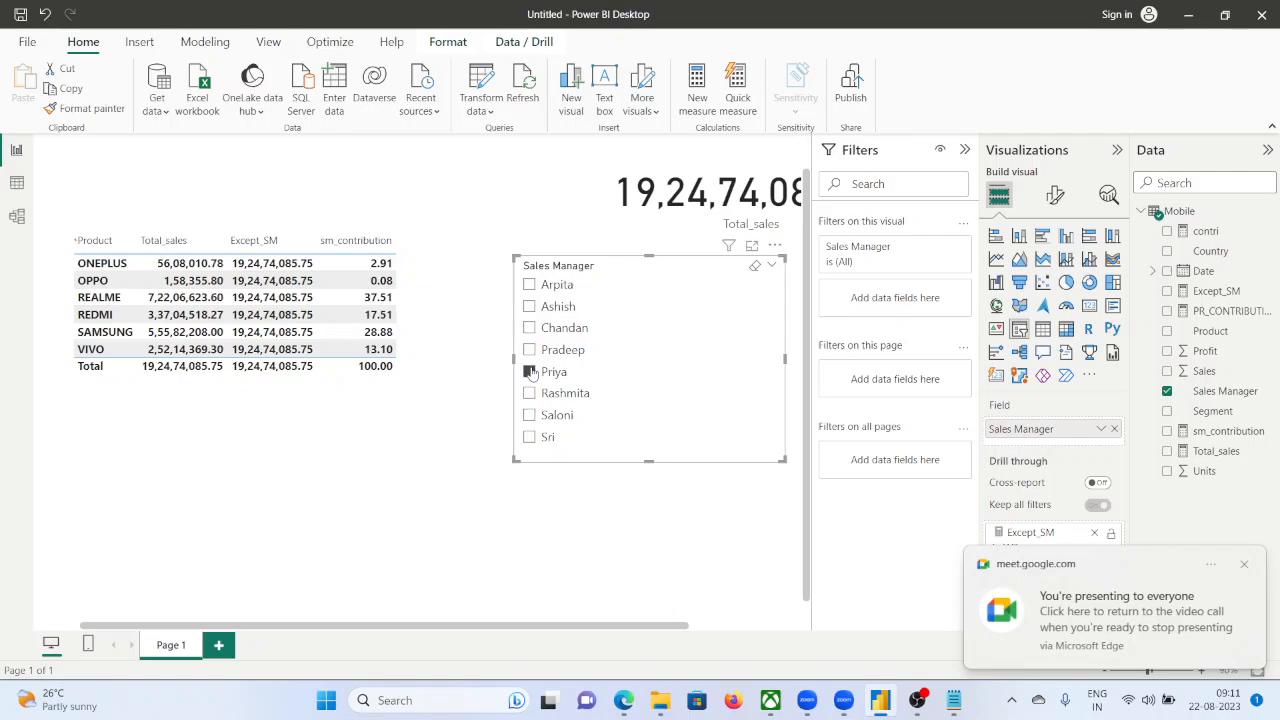
click(530, 393)
click(530, 415)
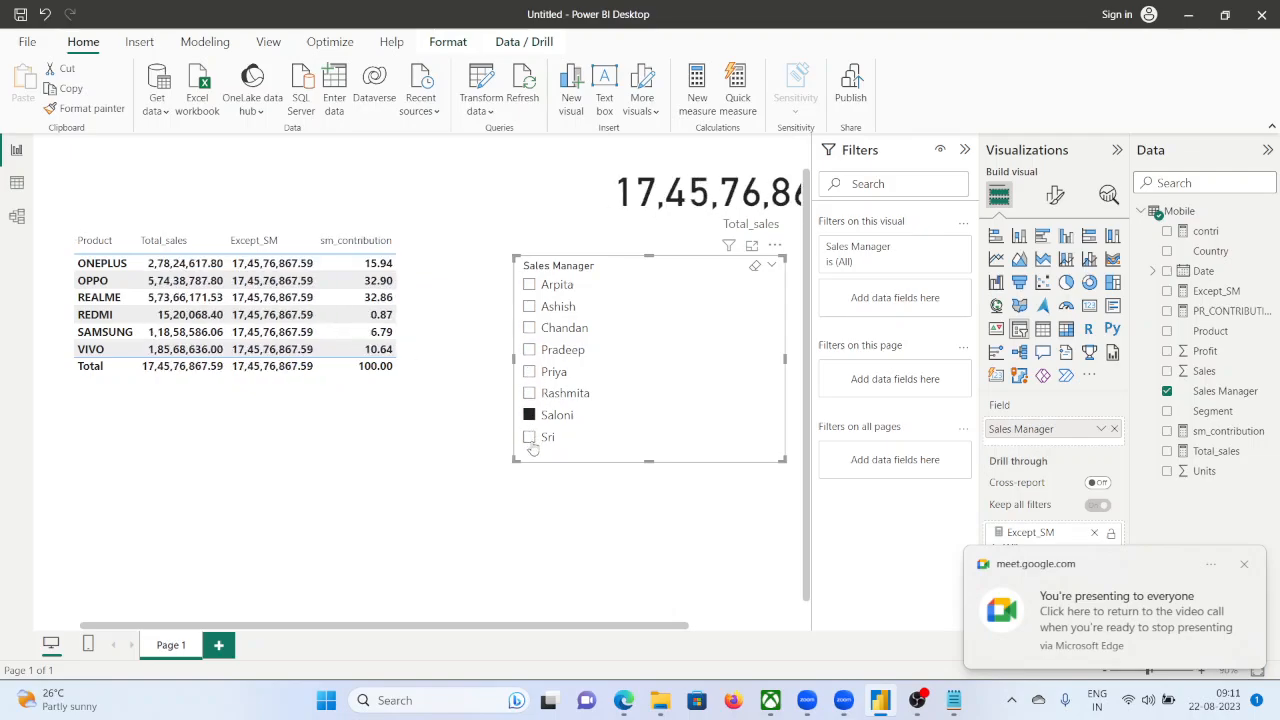
click(530, 437)
click(530, 415)
click(530, 393)
click(530, 371)
click(530, 349)
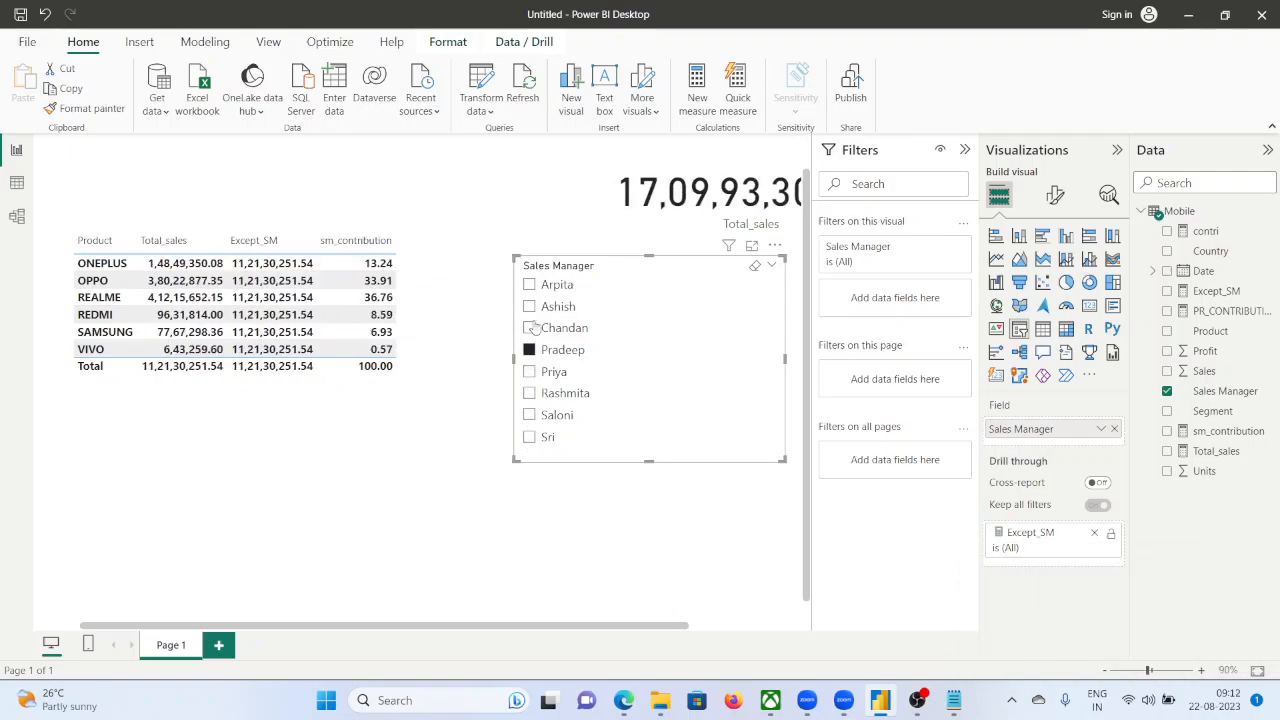
click(530, 328)
click(530, 306)
click(530, 284)
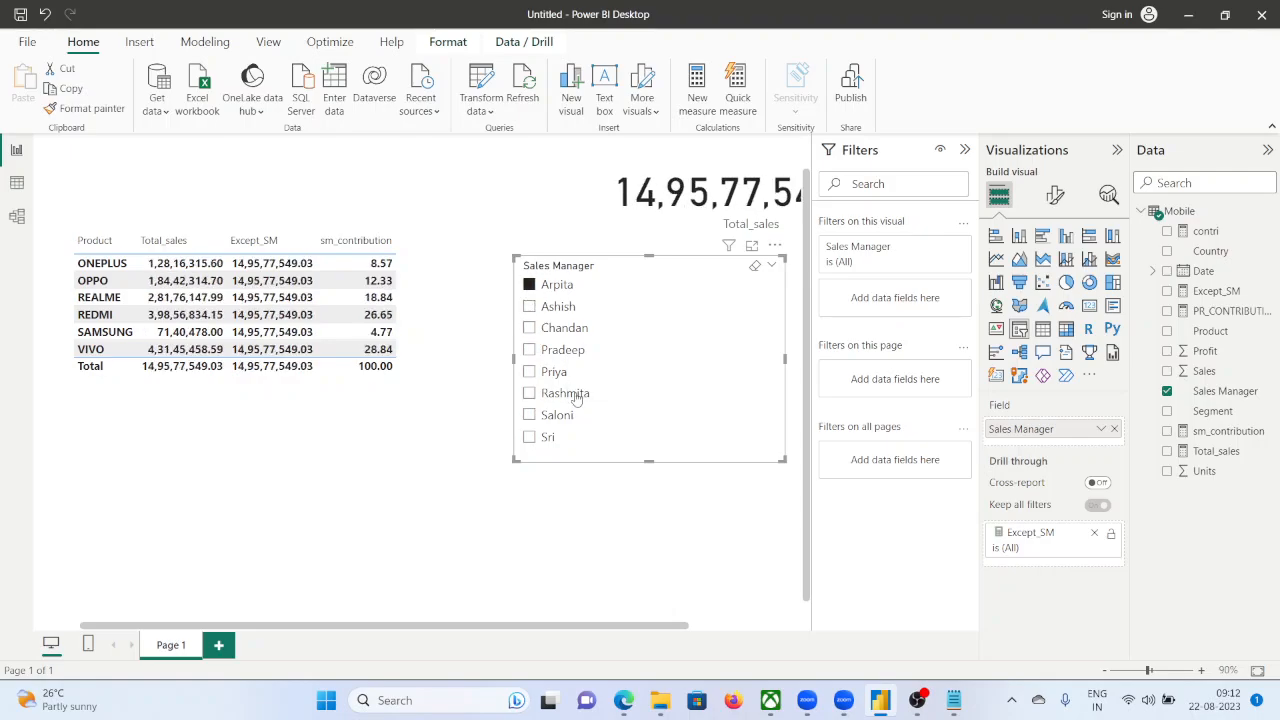
click(304, 461)
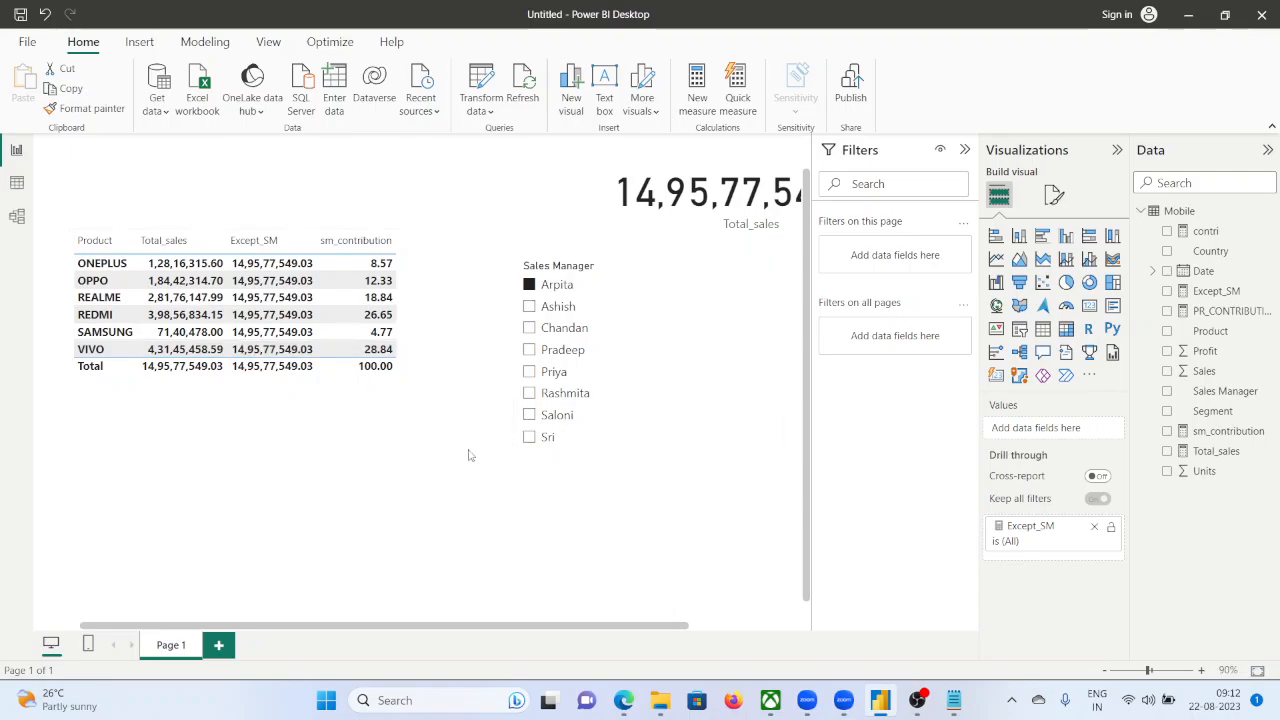
click(434, 405)
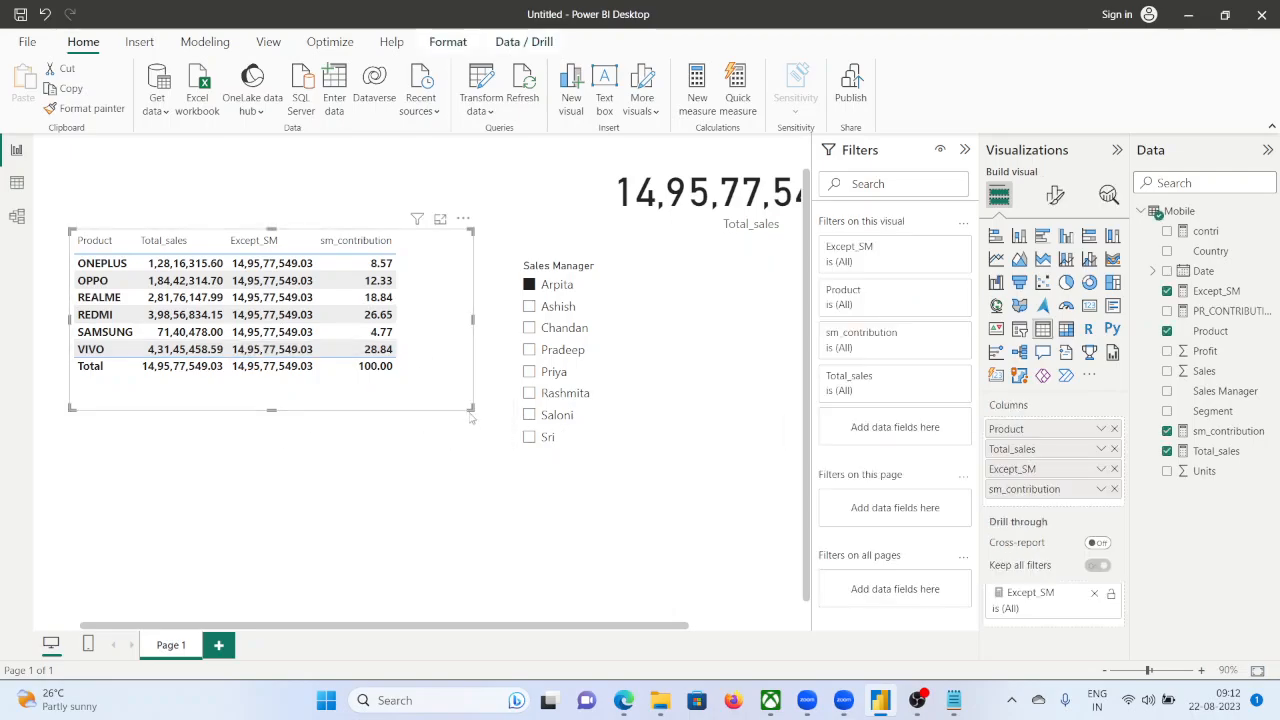
click(390, 448)
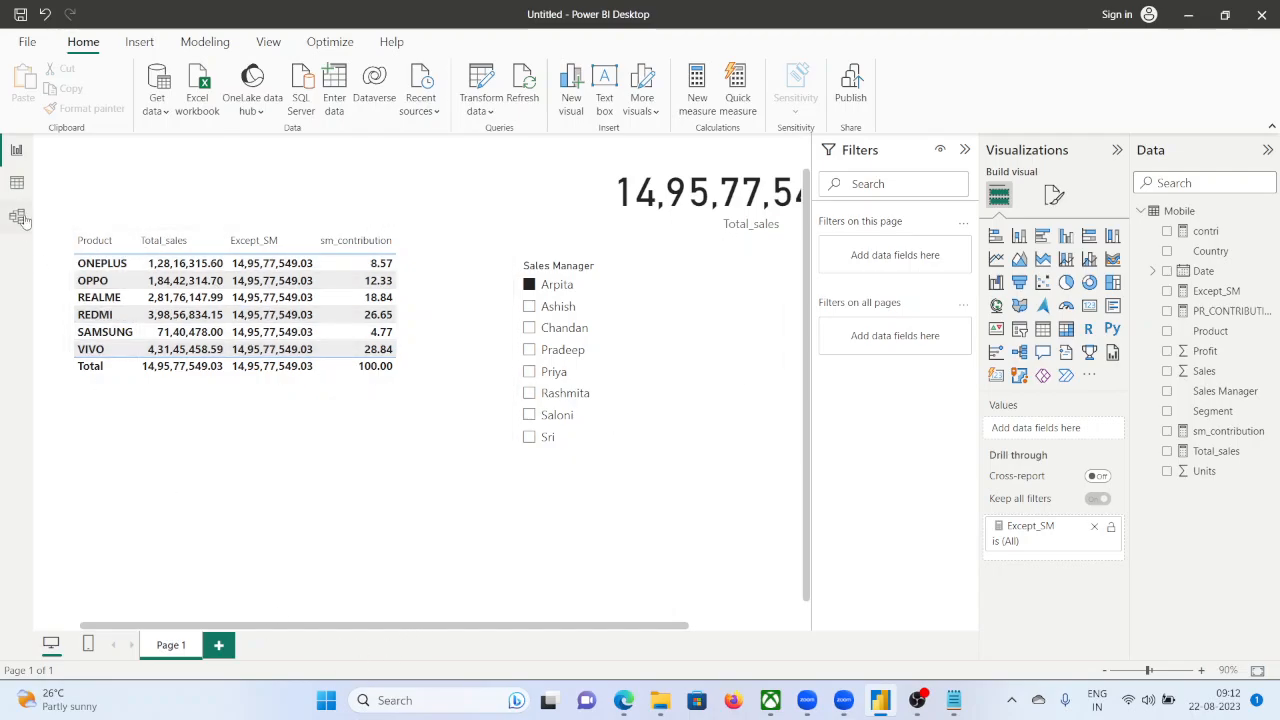
Collapse the Mobile table's field list and save the report as all_allExcept in the Power Bi folder.
click(1141, 211)
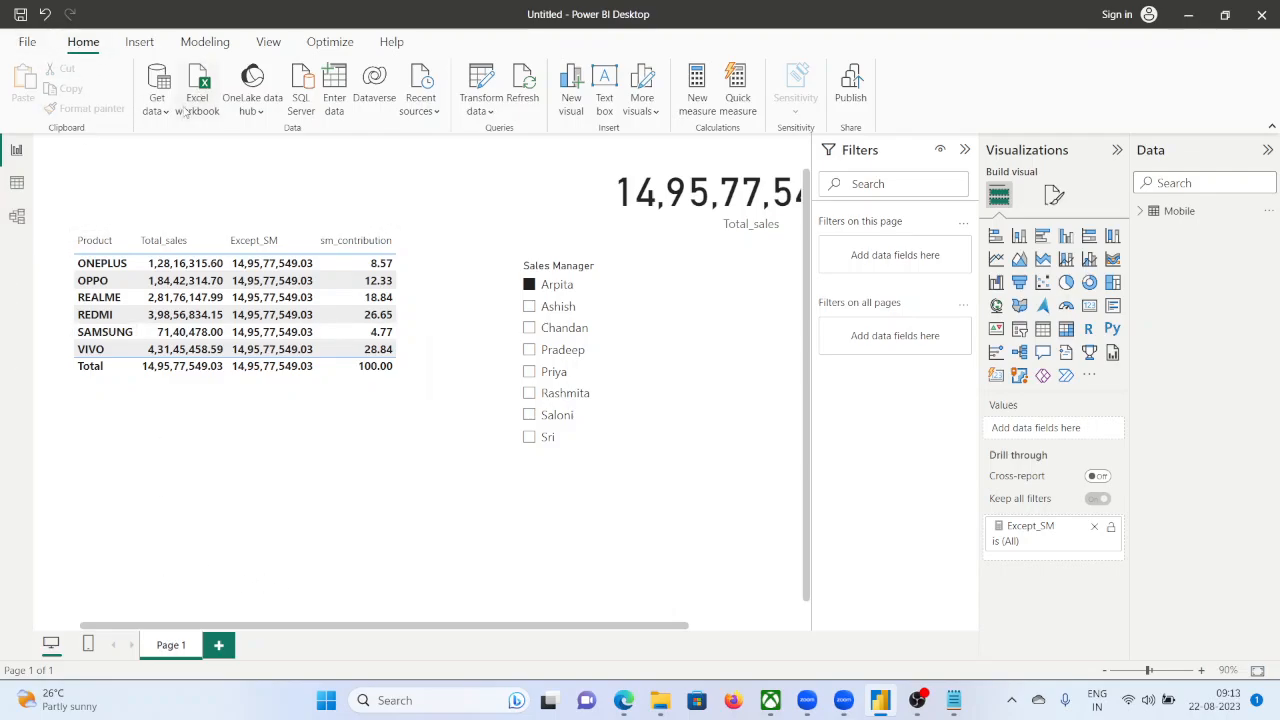
click(27, 41)
click(35, 125)
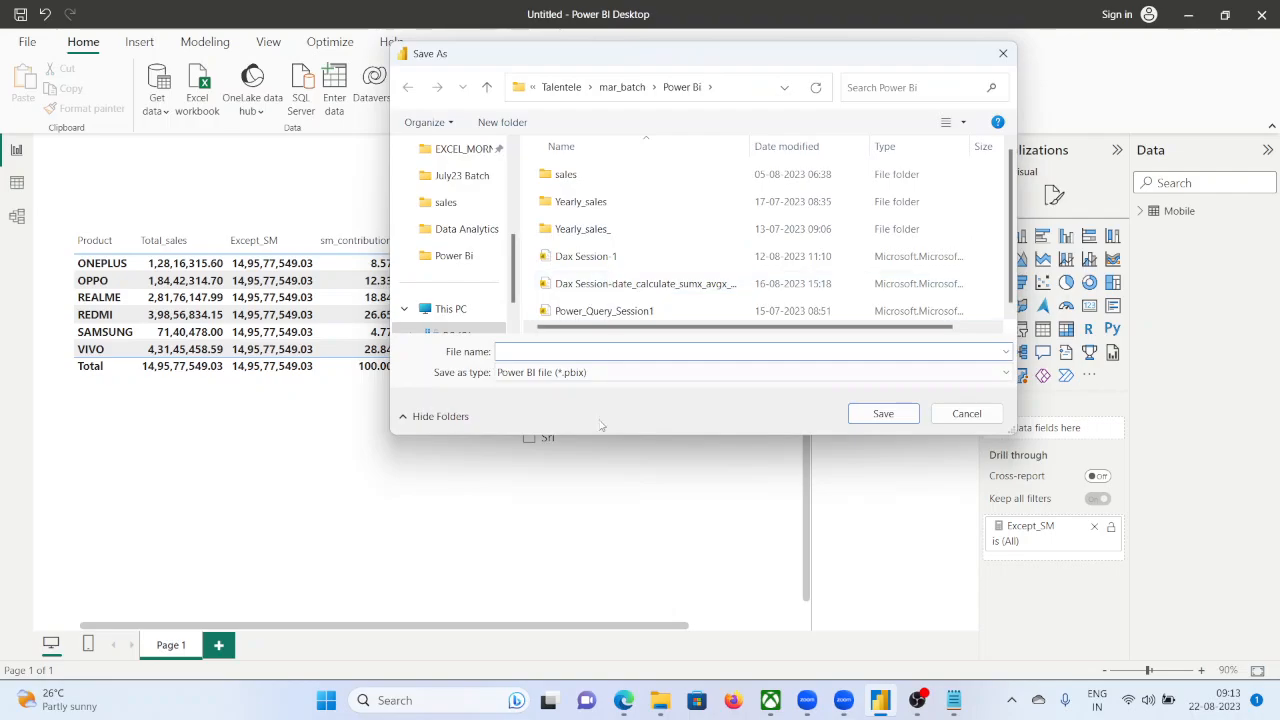
text(all_allEx)
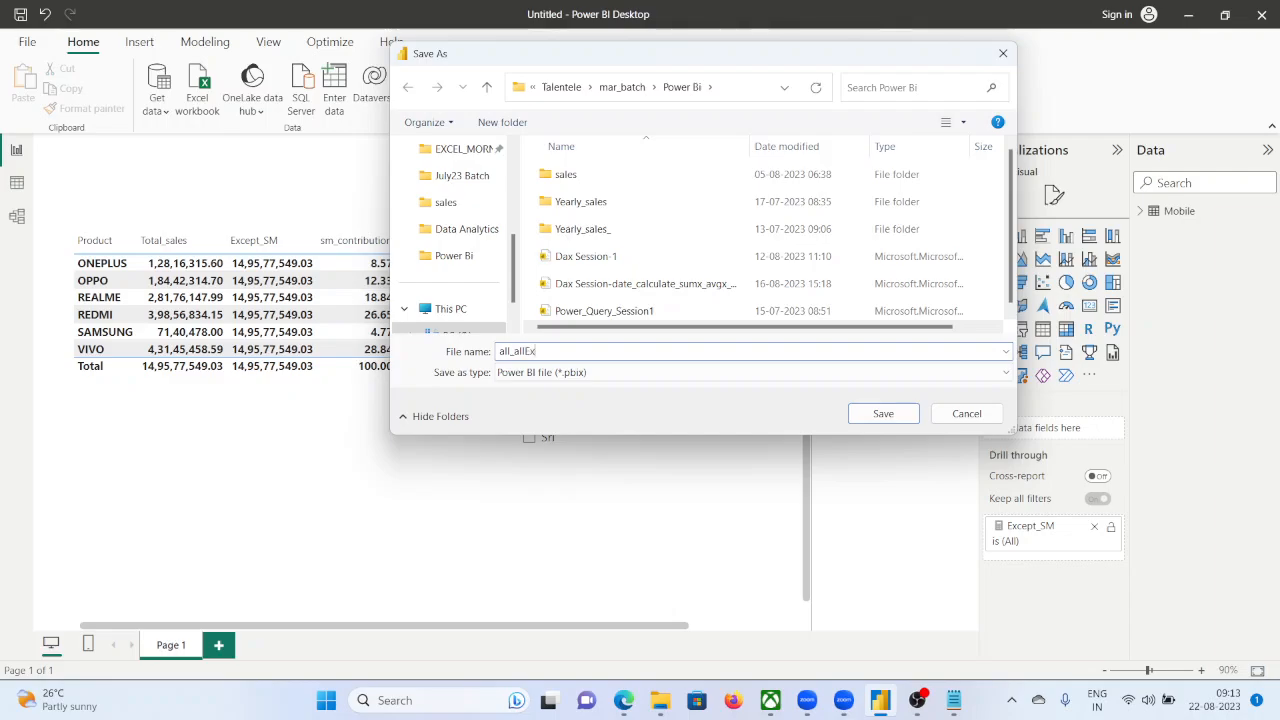
text(cep)
key(Return)
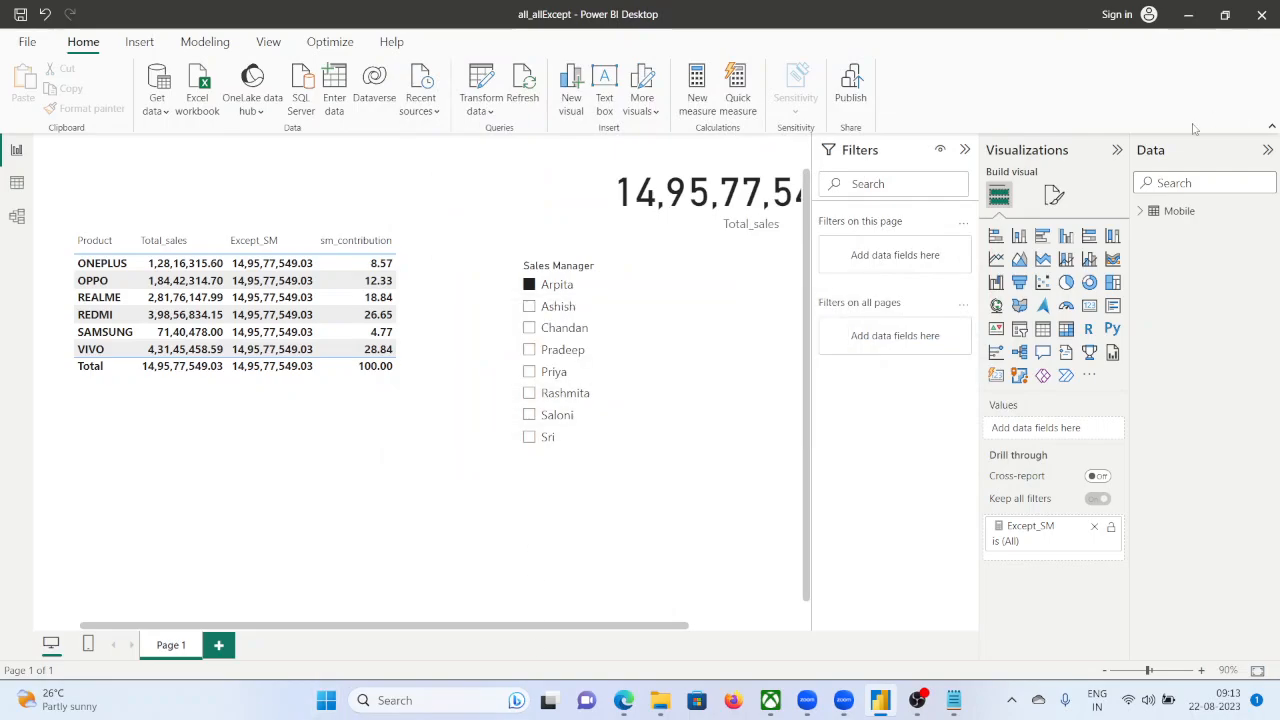
Close the all_allExcept report and launch Power BI Desktop again with an empty report.
click(27, 42)
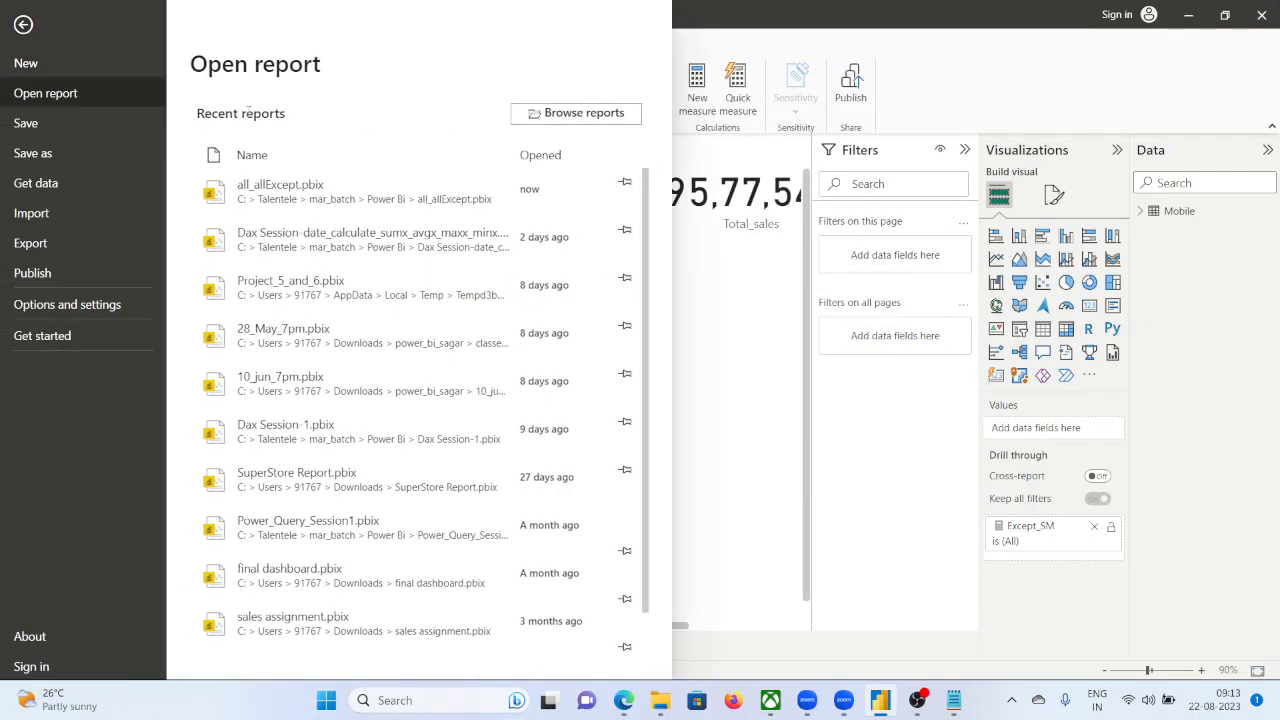
click(1262, 14)
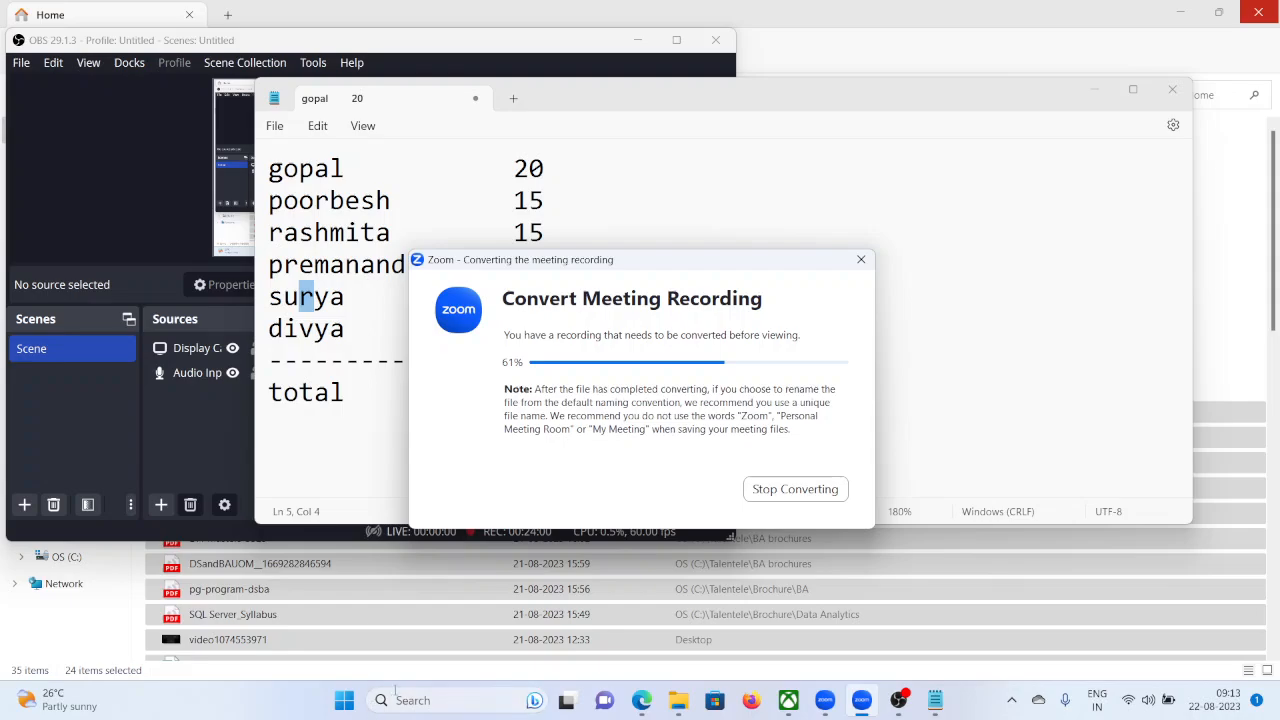
click(345, 702)
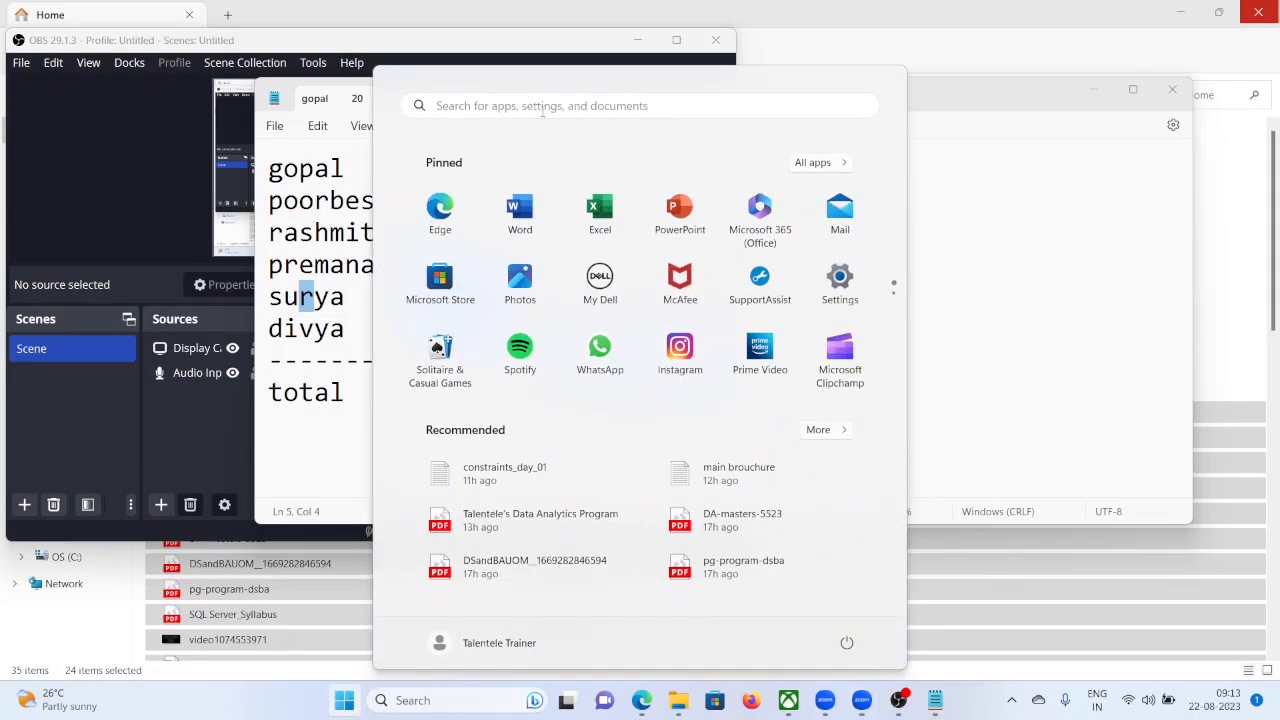
click(543, 106)
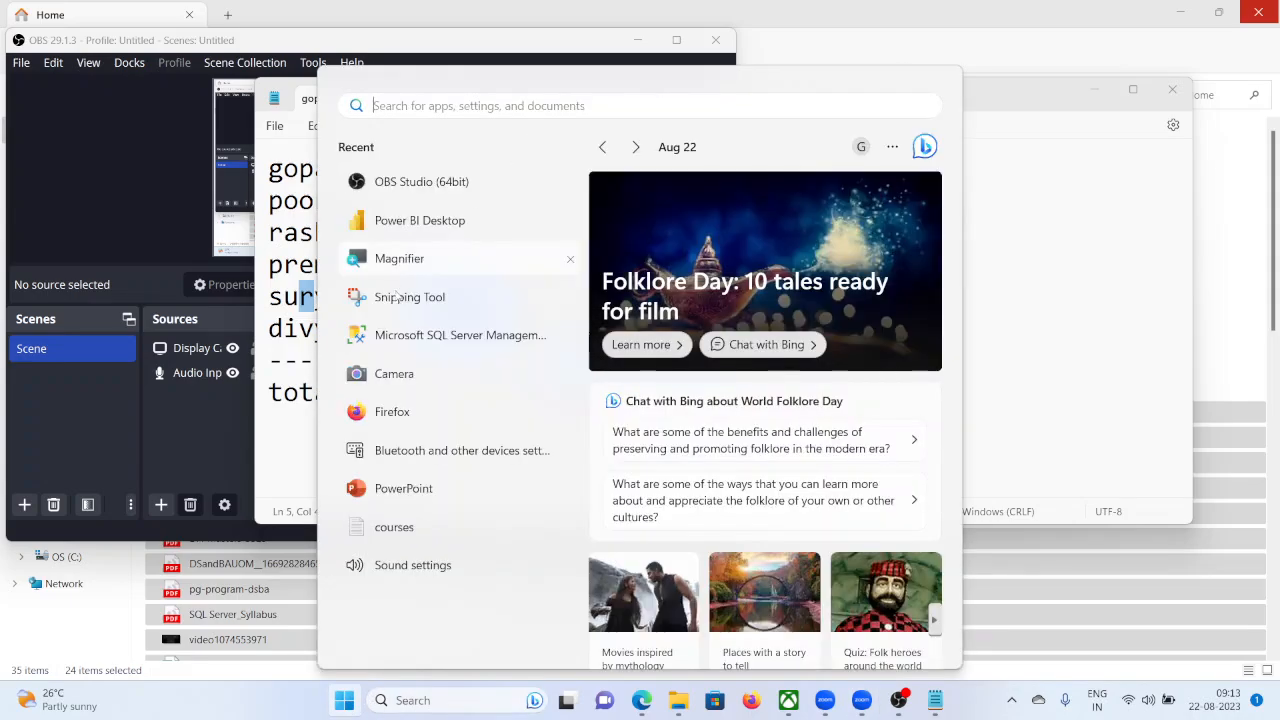
click(425, 219)
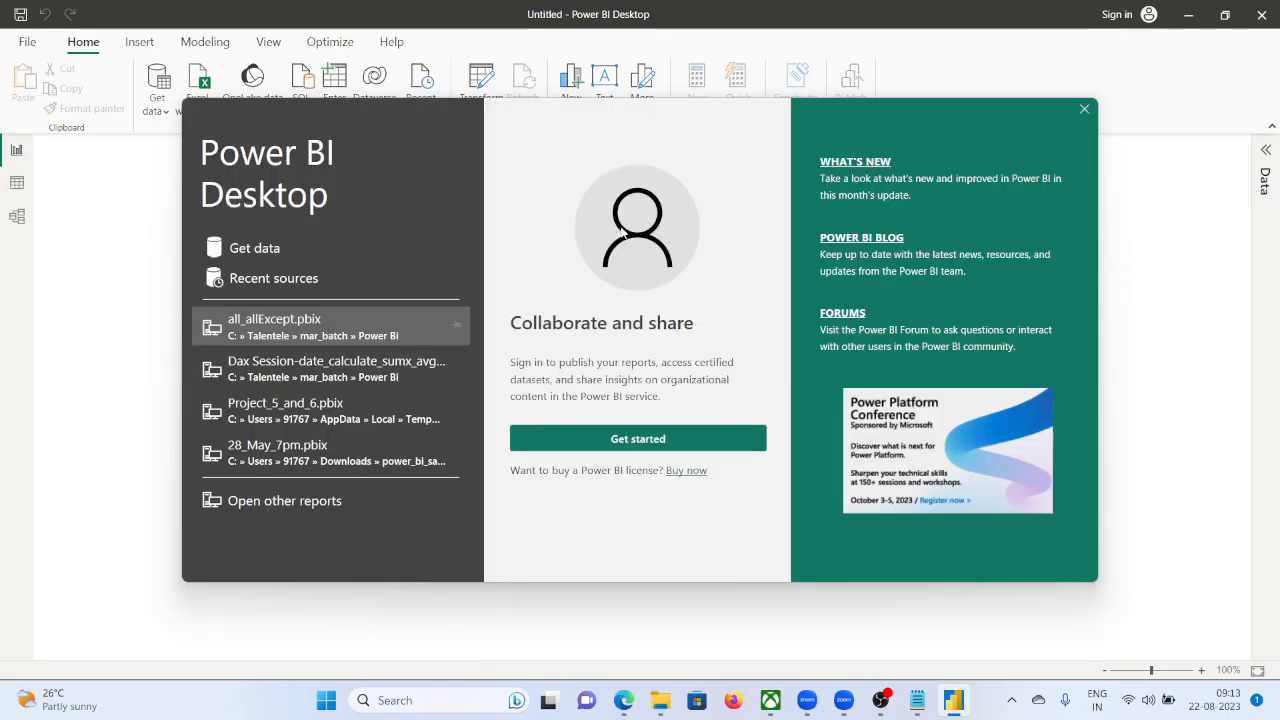
Dismiss the start screen and begin importing an Excel workbook into the empty report.
click(1084, 109)
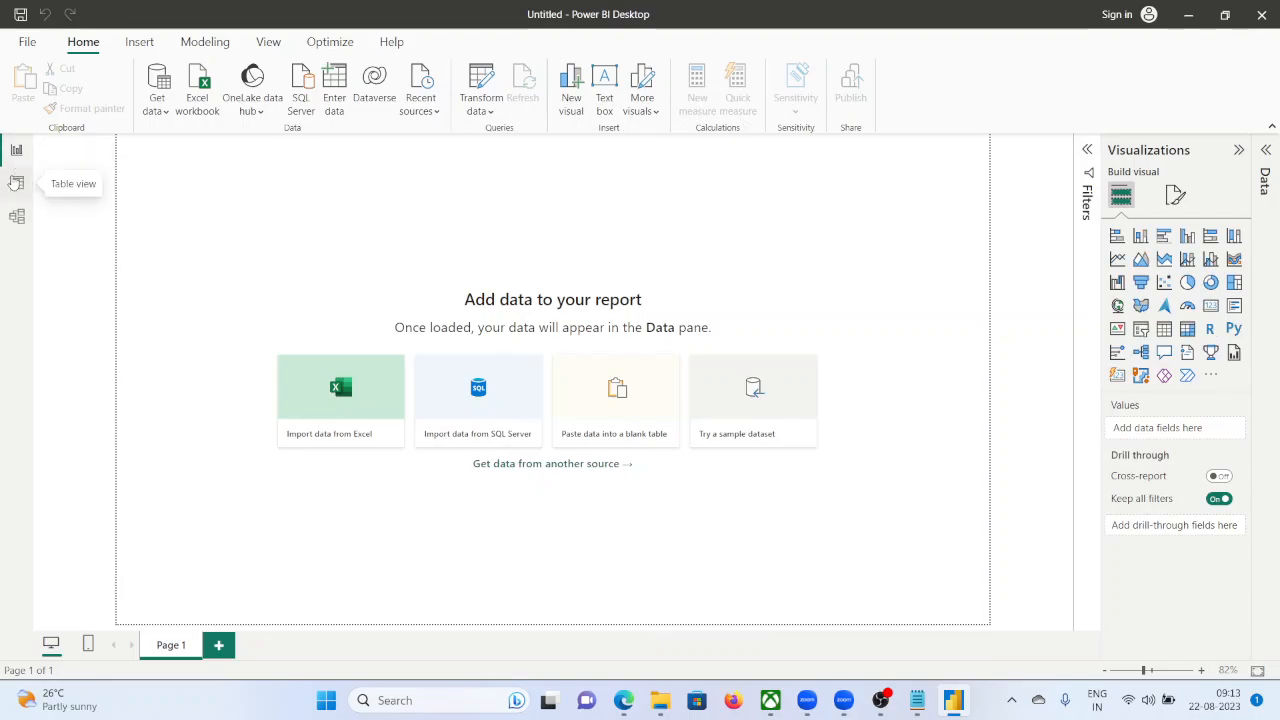
click(197, 90)
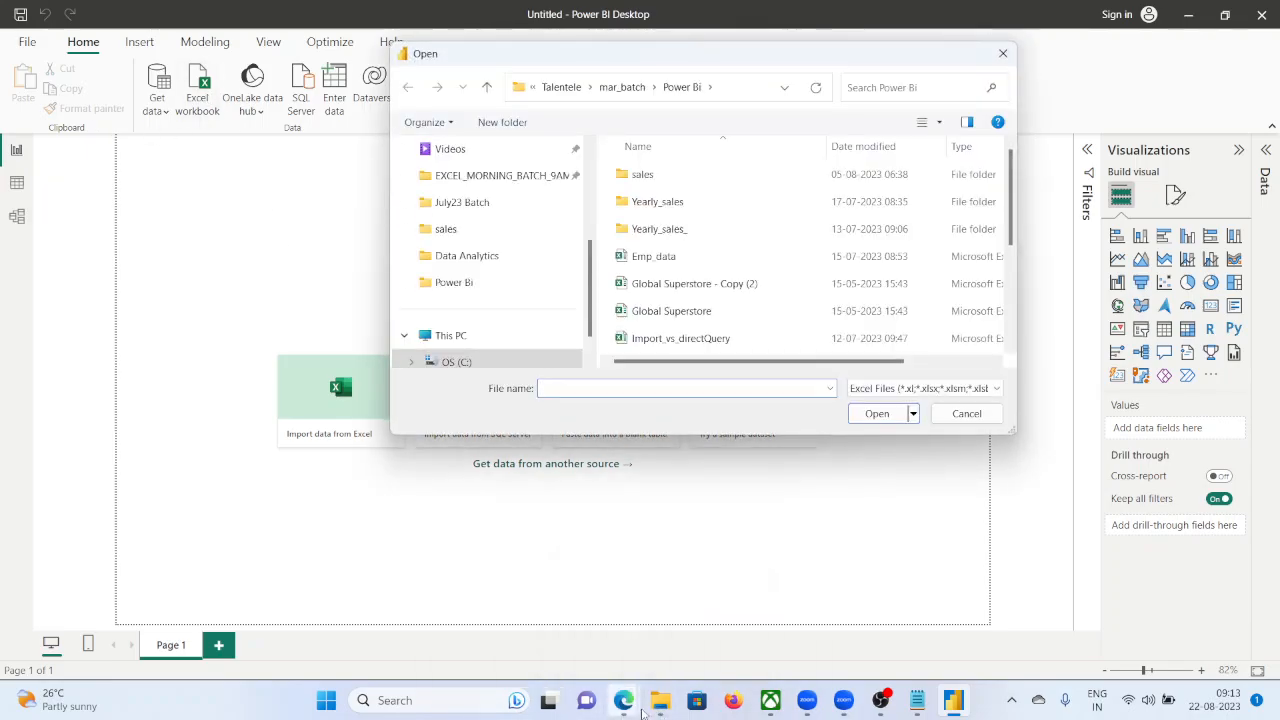
Switch to File Explorer and examine the Sales and manager workbooks from the Power Bi sales folder in Excel, closing each one.
click(660, 700)
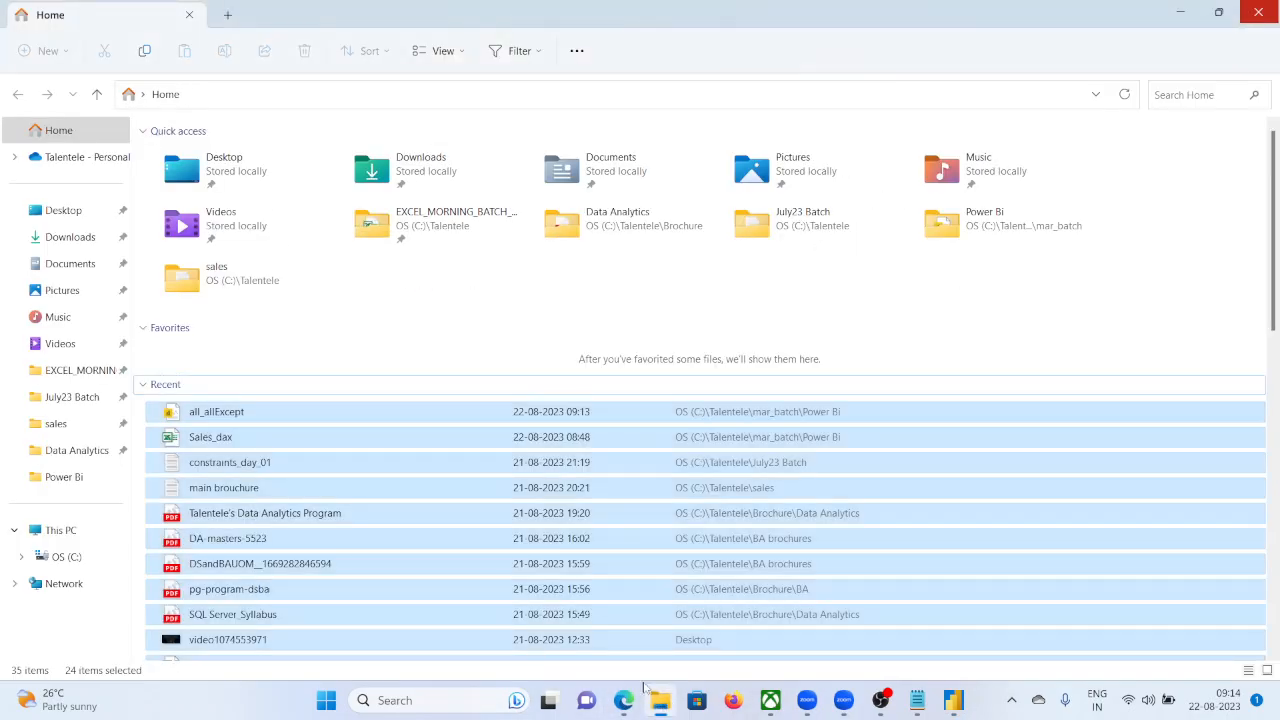
click(68, 479)
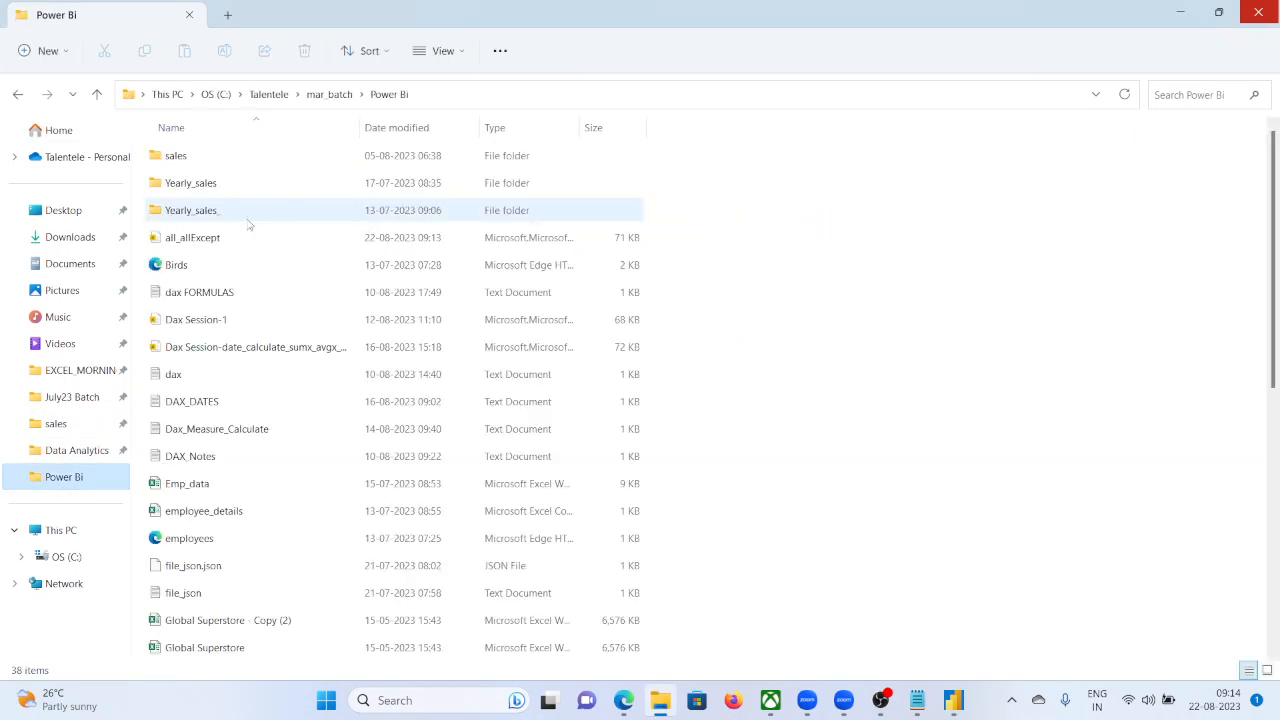
click(180, 163)
double_click(181, 165)
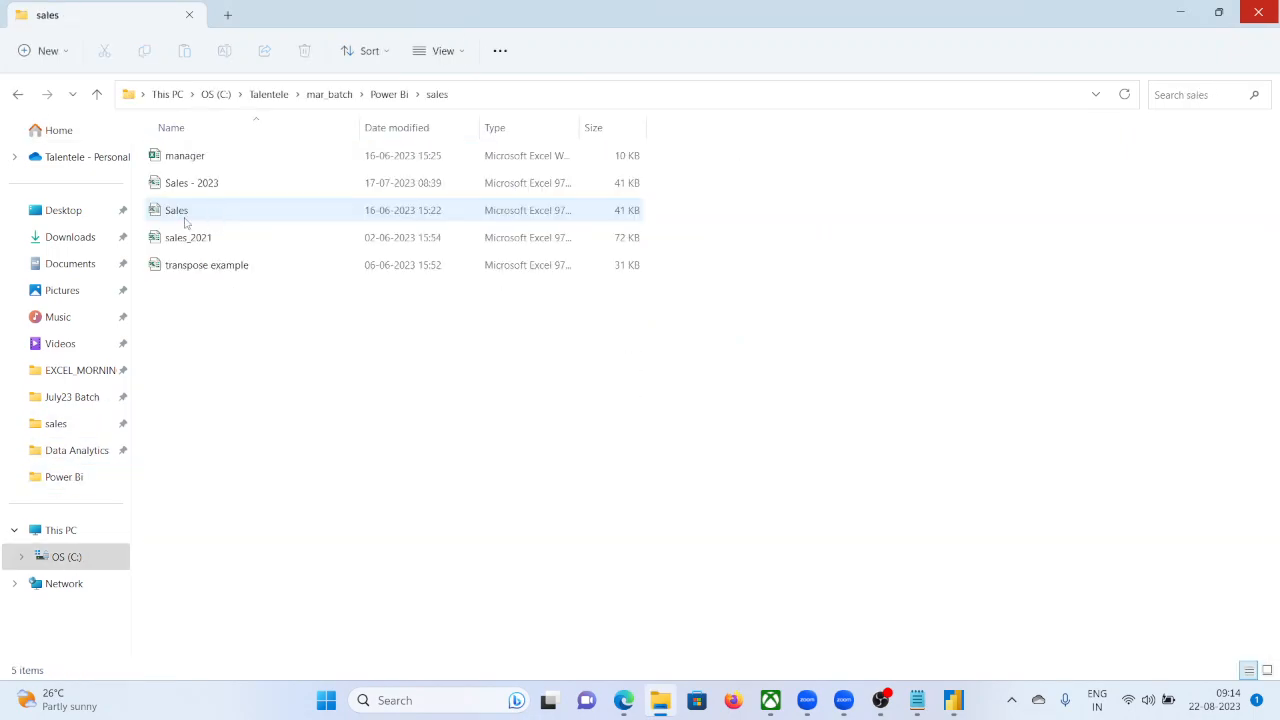
click(184, 217)
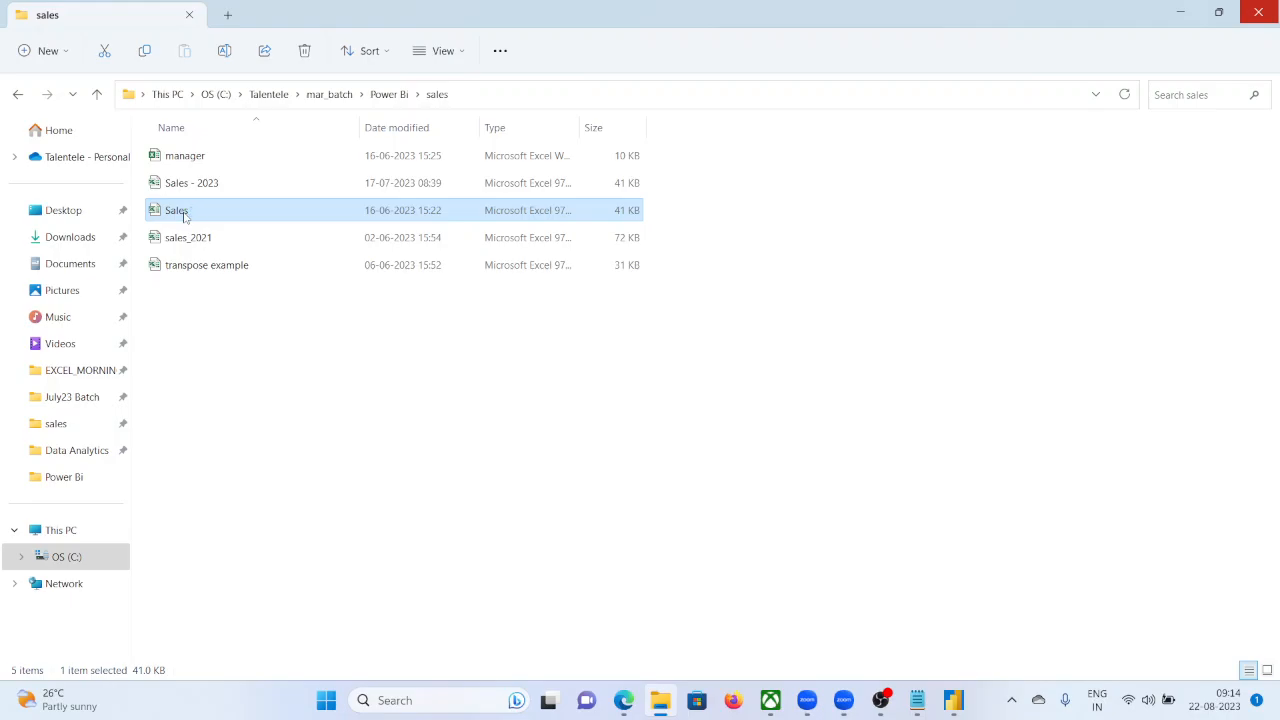
double_click(184, 212)
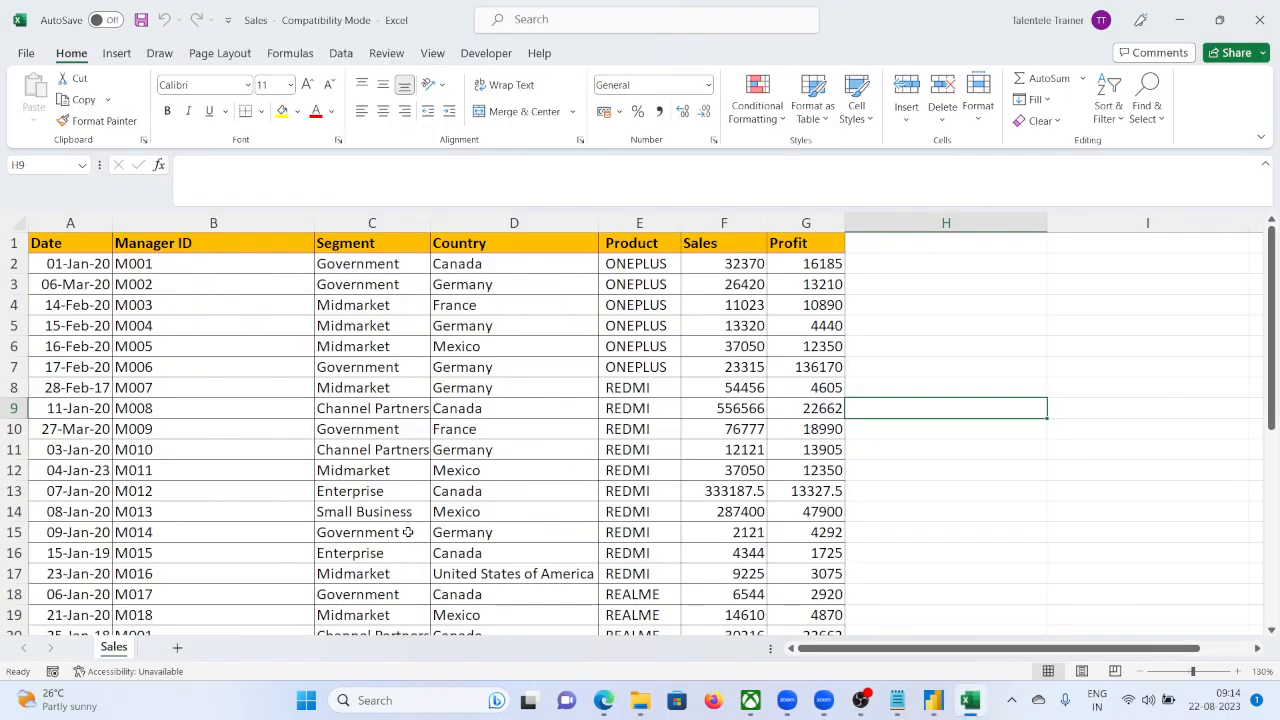
scroll(403, 508, down, 6)
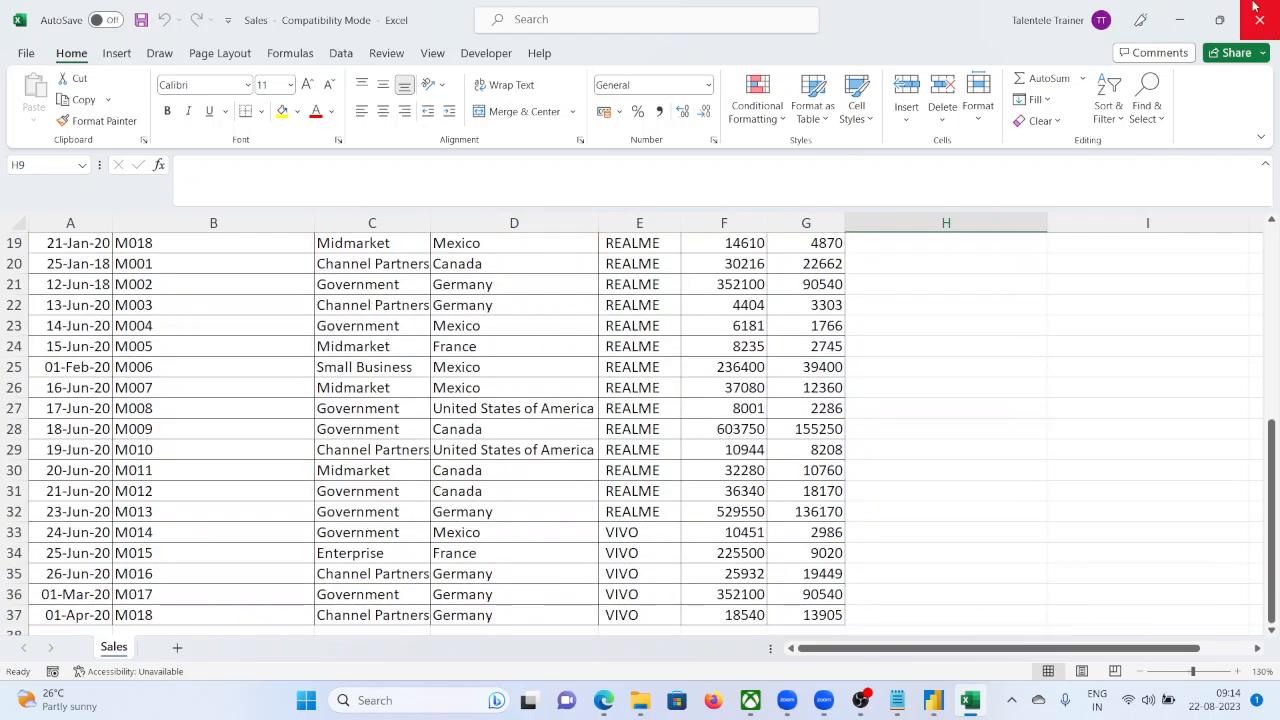
click(1262, 20)
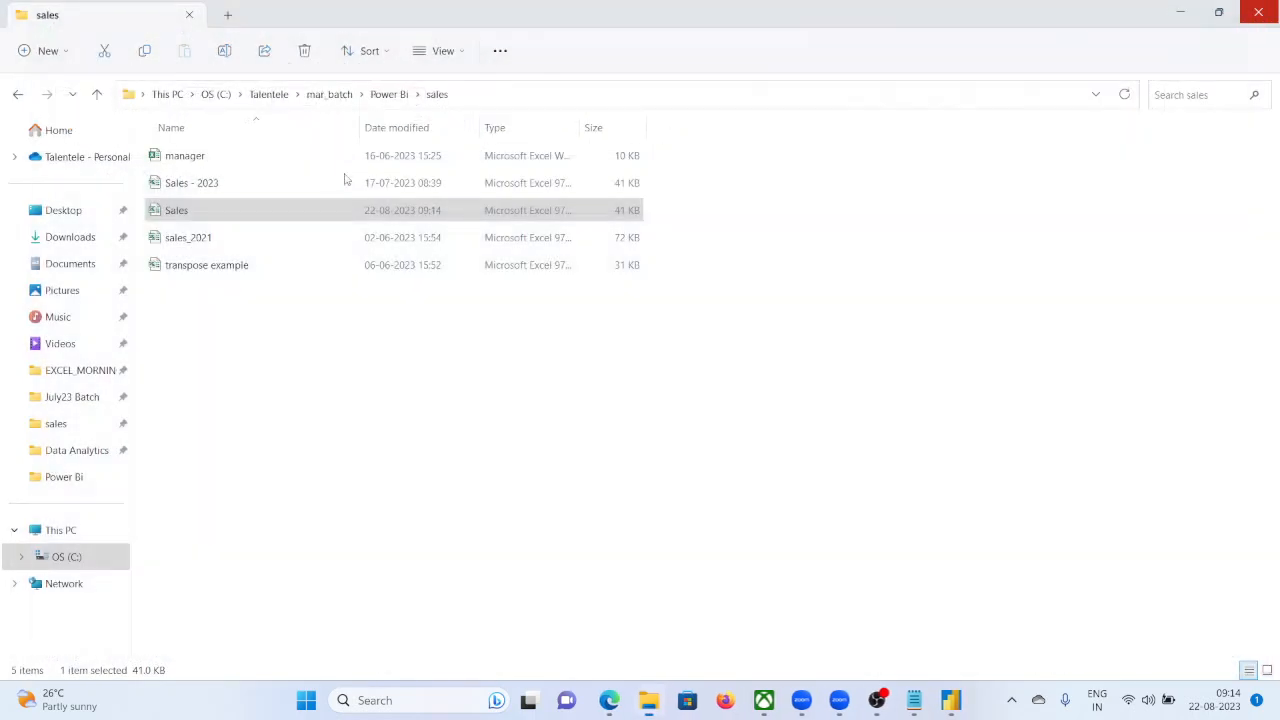
double_click(200, 155)
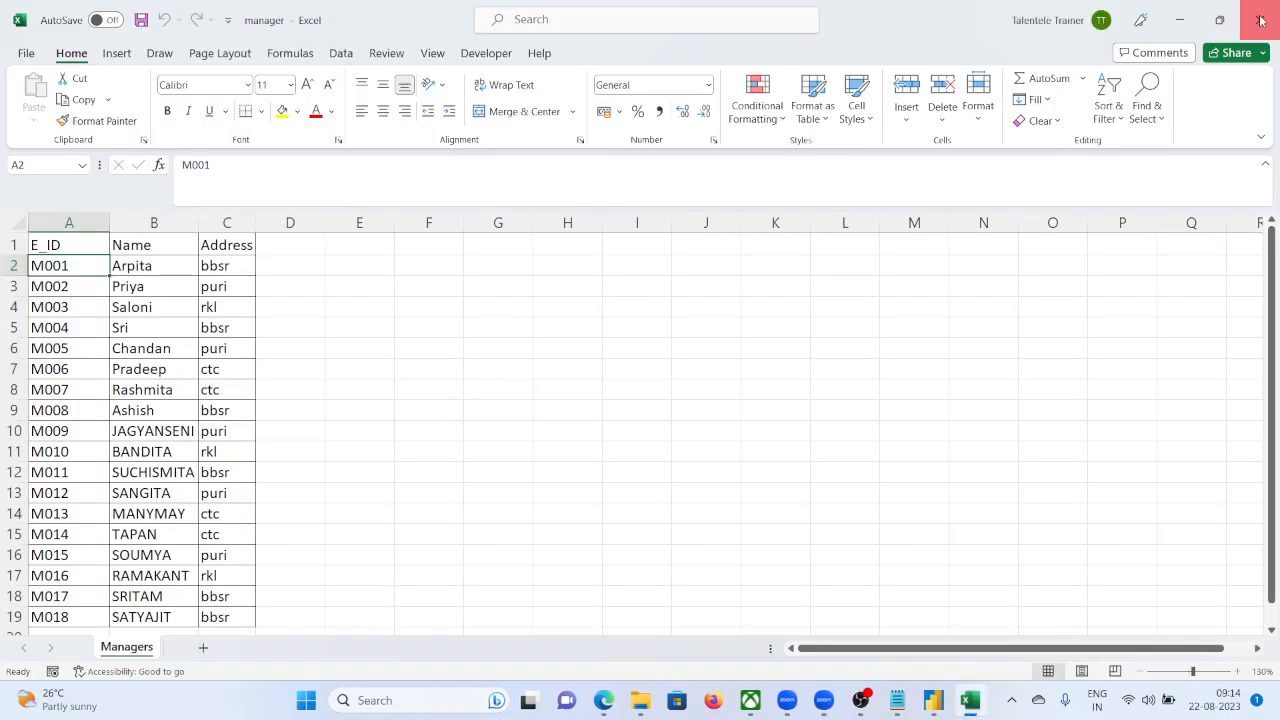
click(1262, 20)
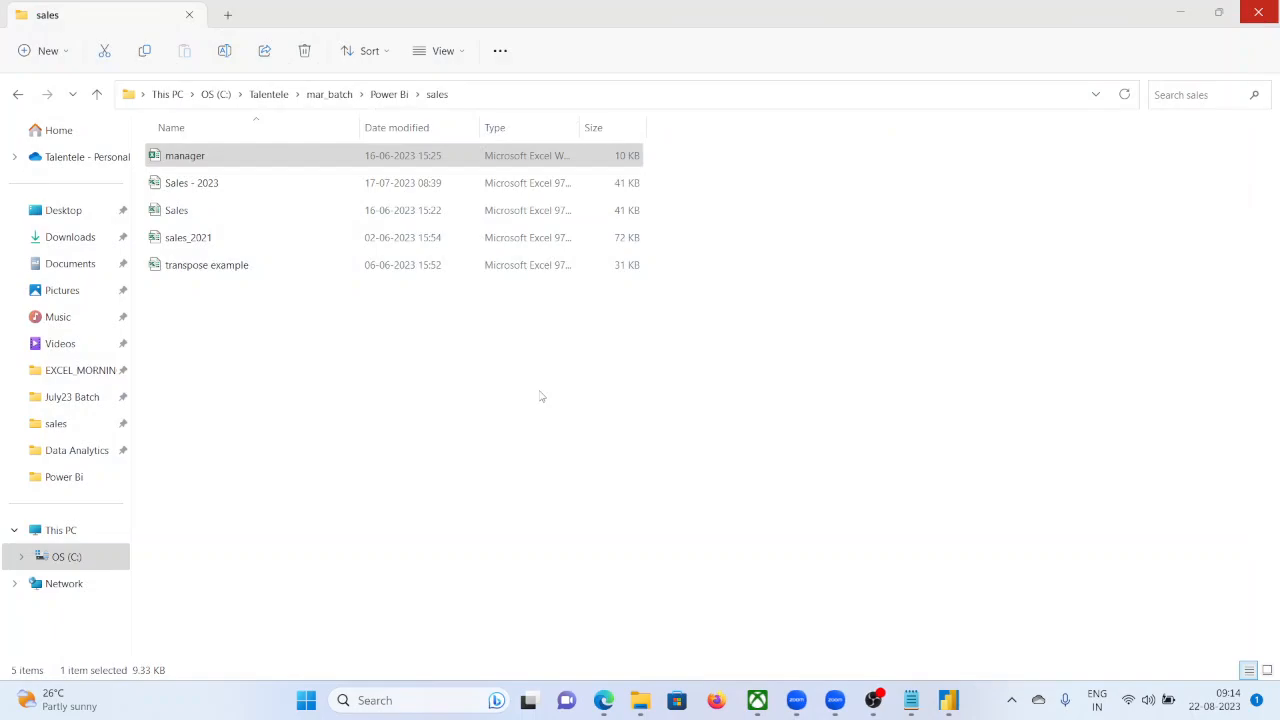
Return to Power BI Desktop and load the Managers sheet from the manager workbook in the sales folder.
click(952, 702)
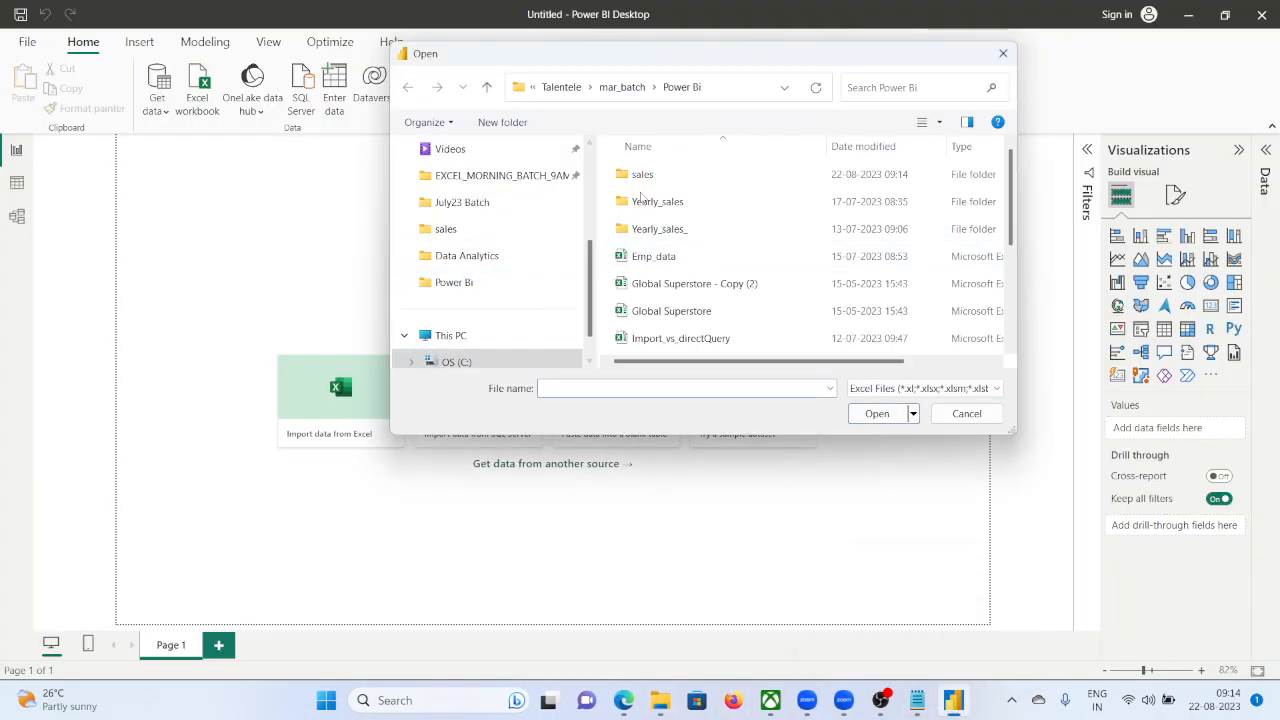
double_click(642, 176)
click(645, 176)
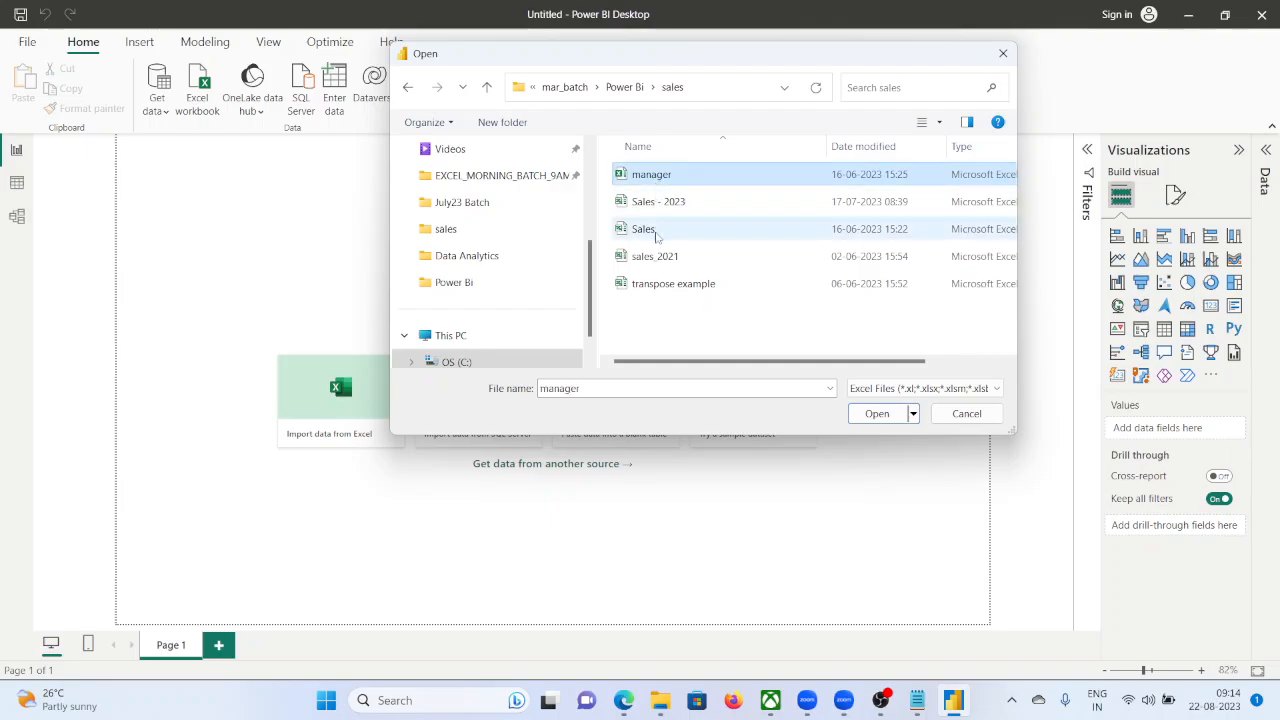
click(648, 230)
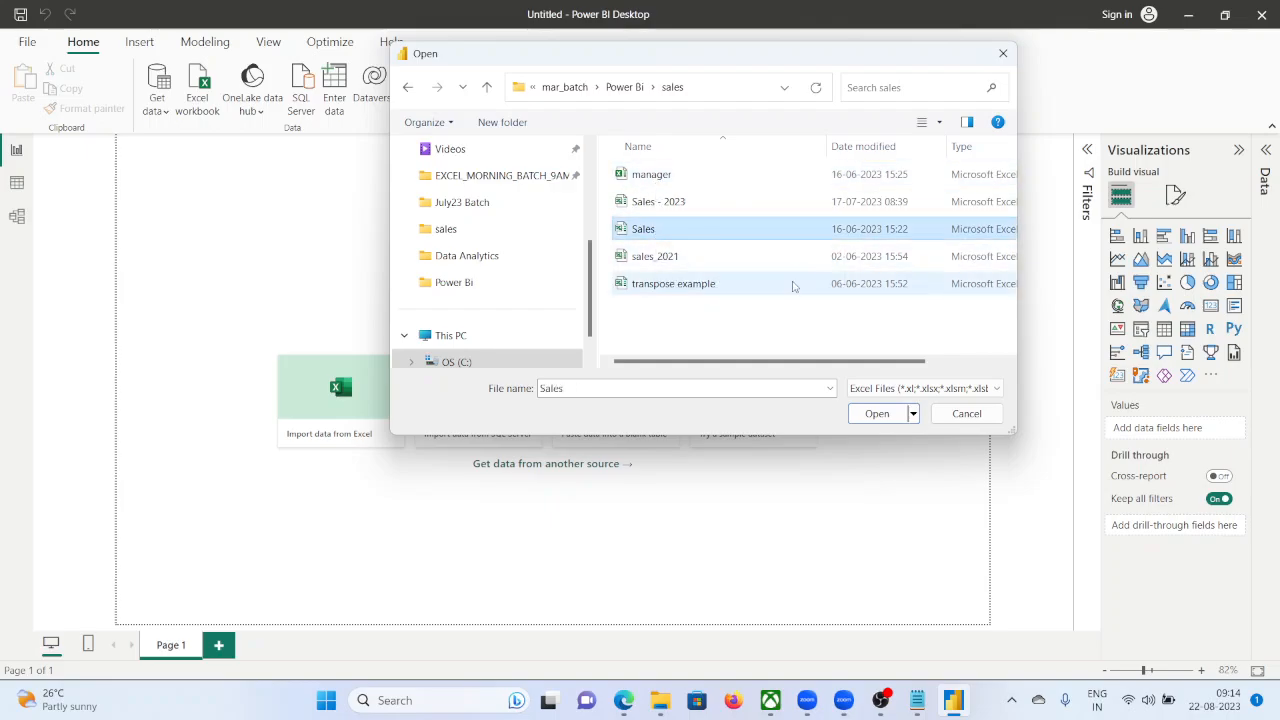
click(647, 182)
click(878, 414)
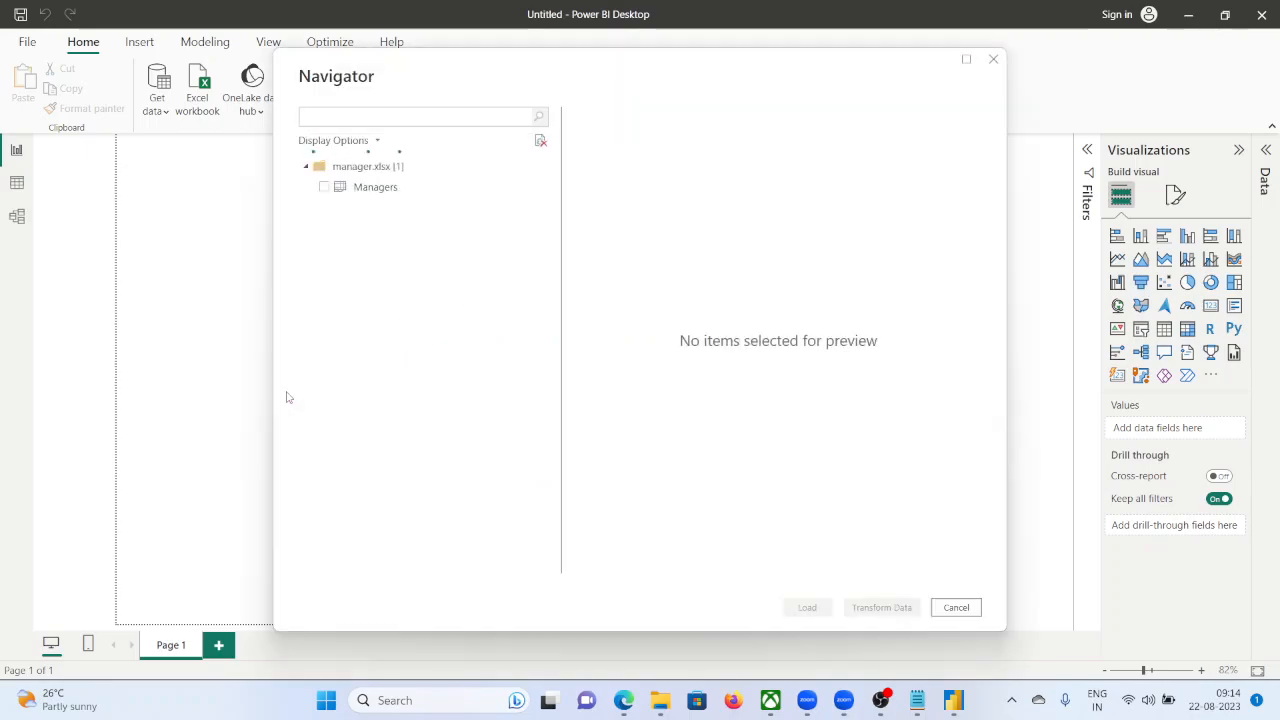
click(323, 187)
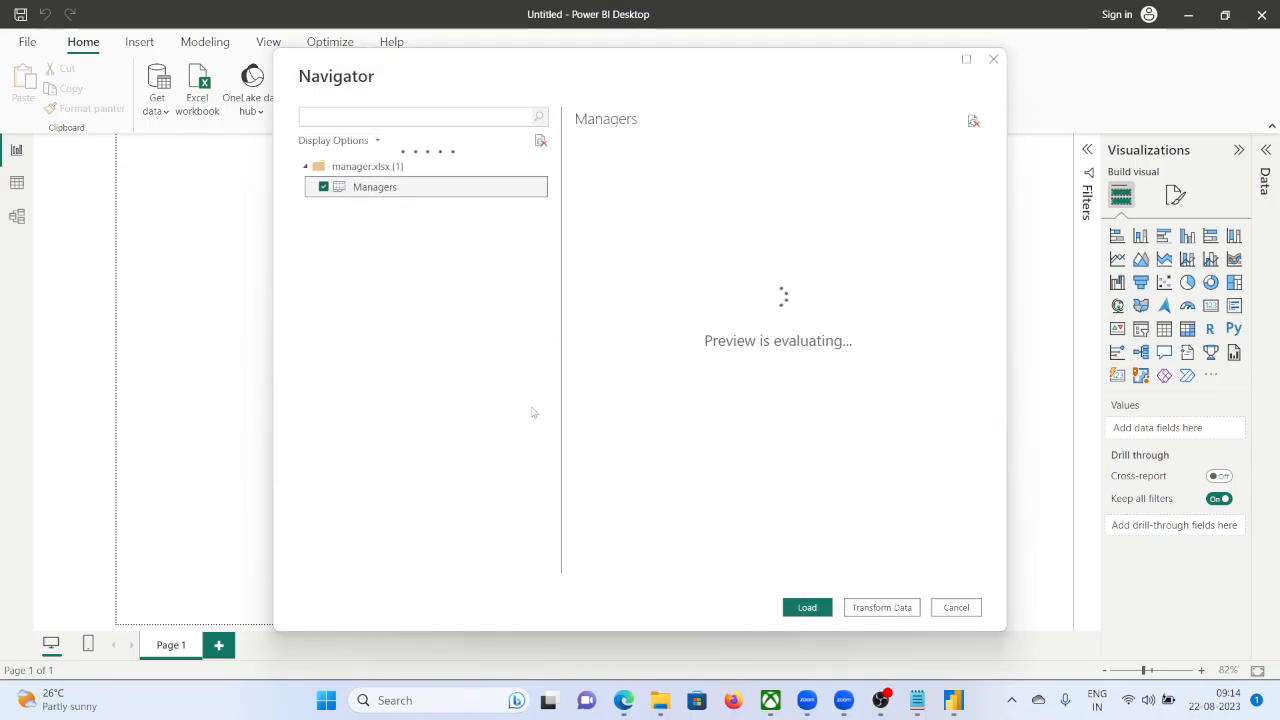
click(805, 609)
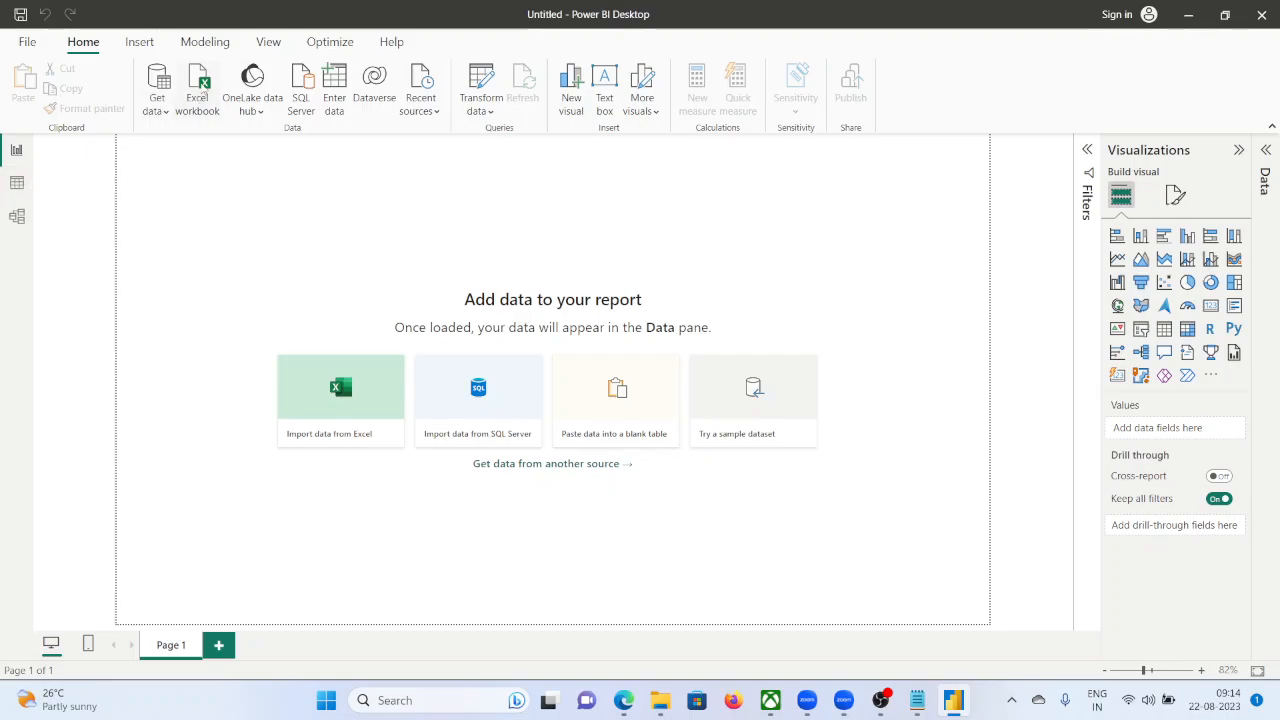
Try to load the Managers table and the Sales sheet from the Excel workbooks in the sales folder.
click(200, 92)
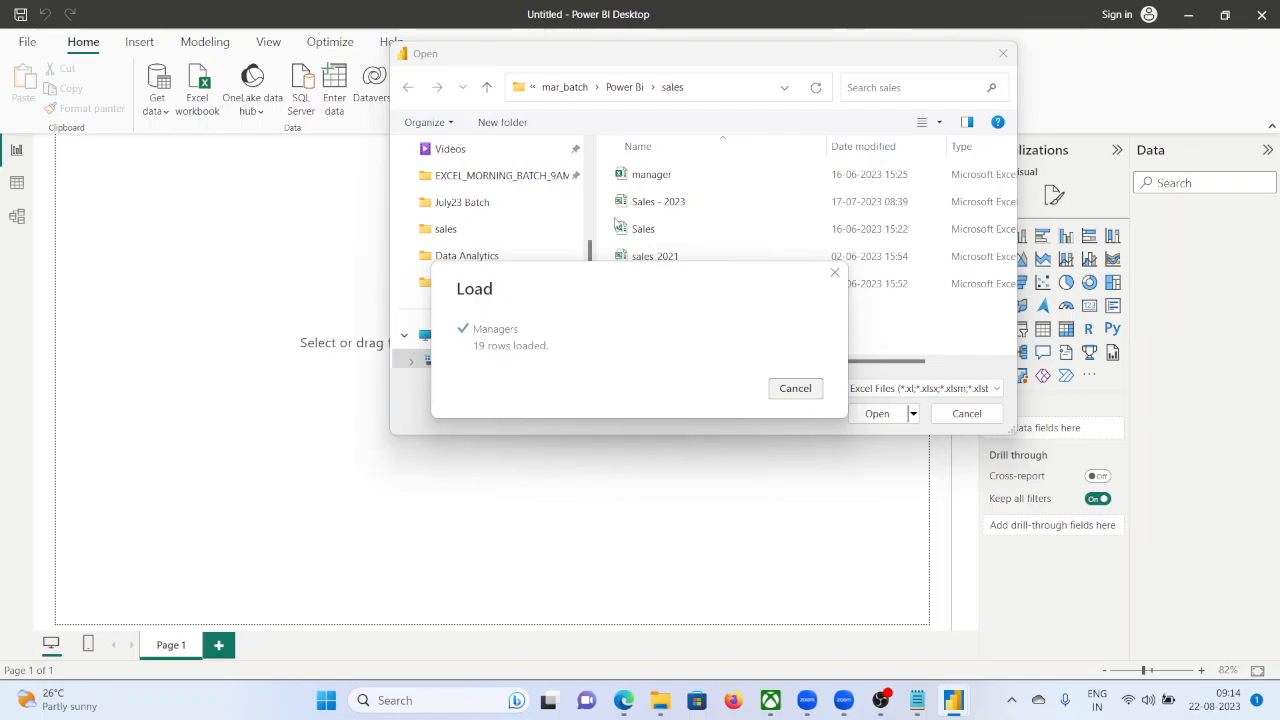
click(648, 229)
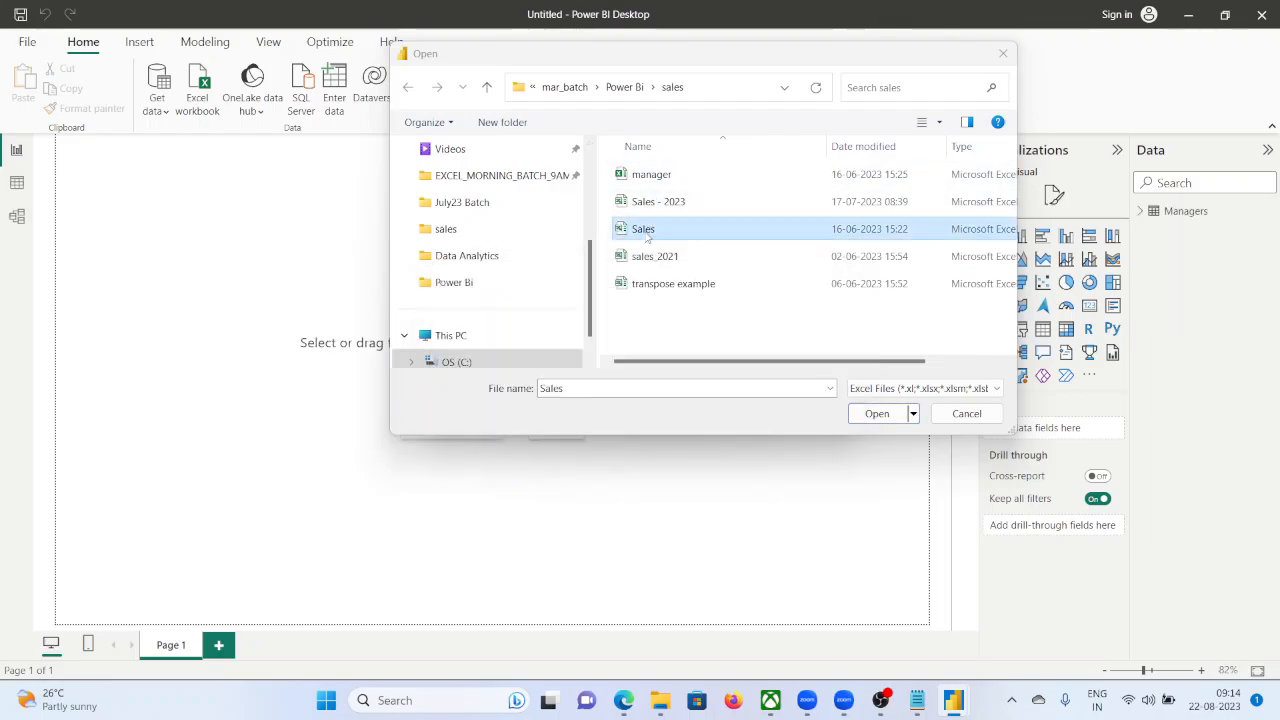
click(877, 414)
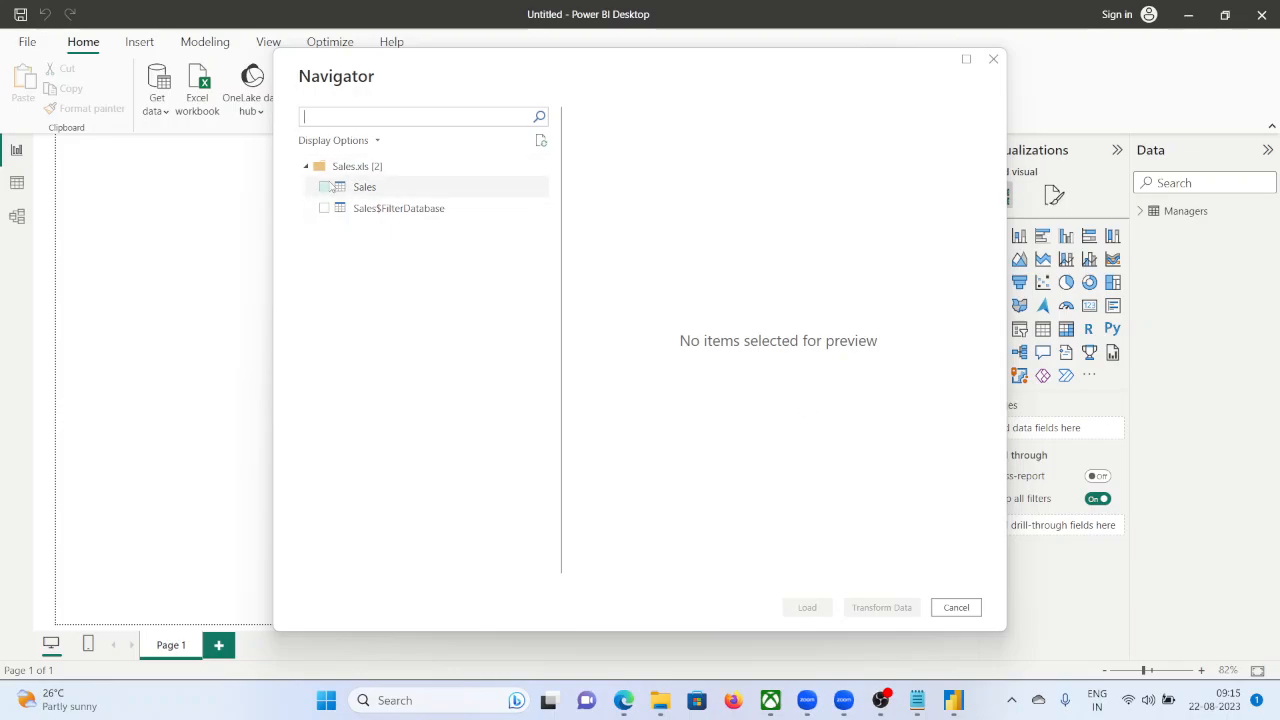
click(325, 187)
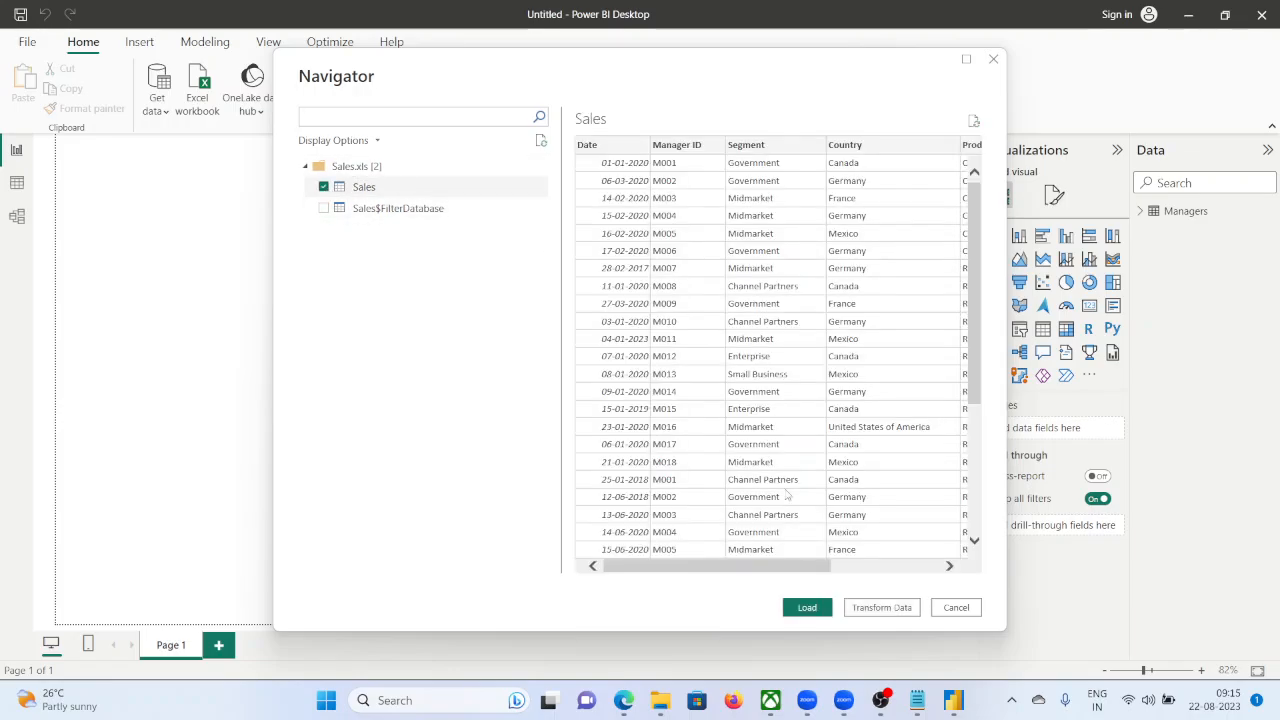
click(807, 607)
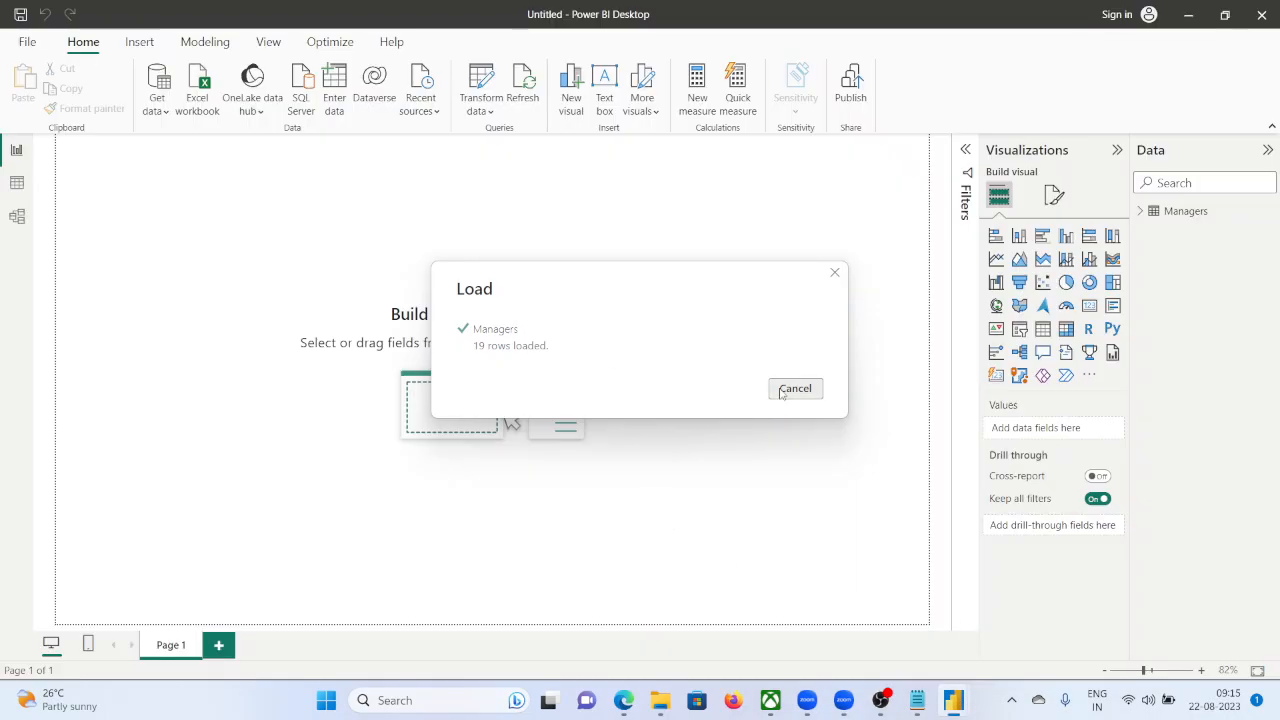
Switch to Task Manager, end the Microsoft Power BI Desktop process and close Task Manager.
right_click(956, 700)
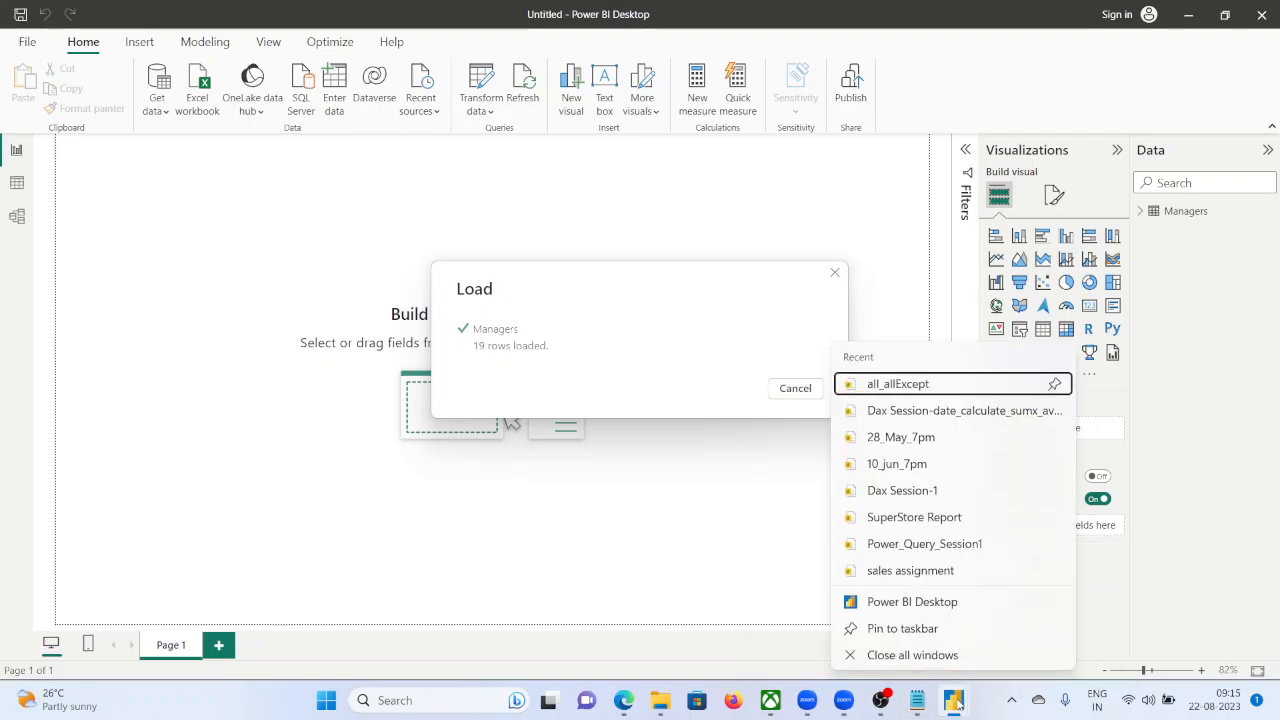
click(912, 604)
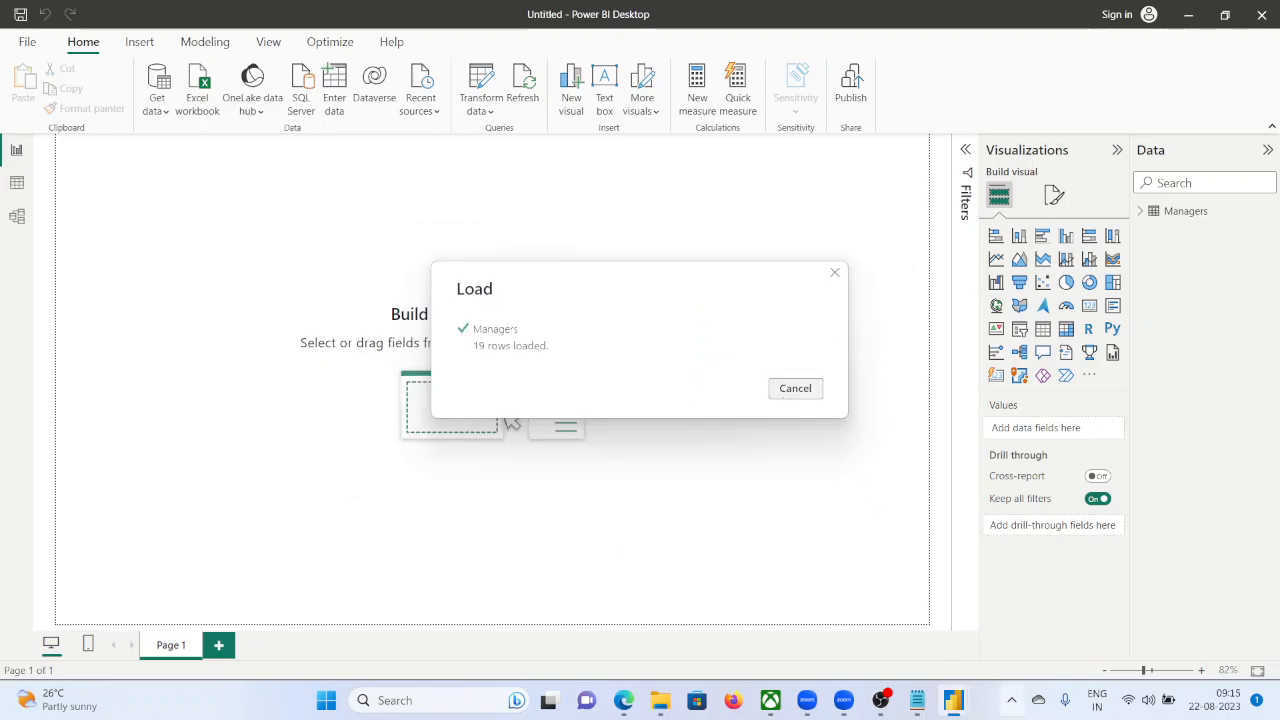
right_click(990, 700)
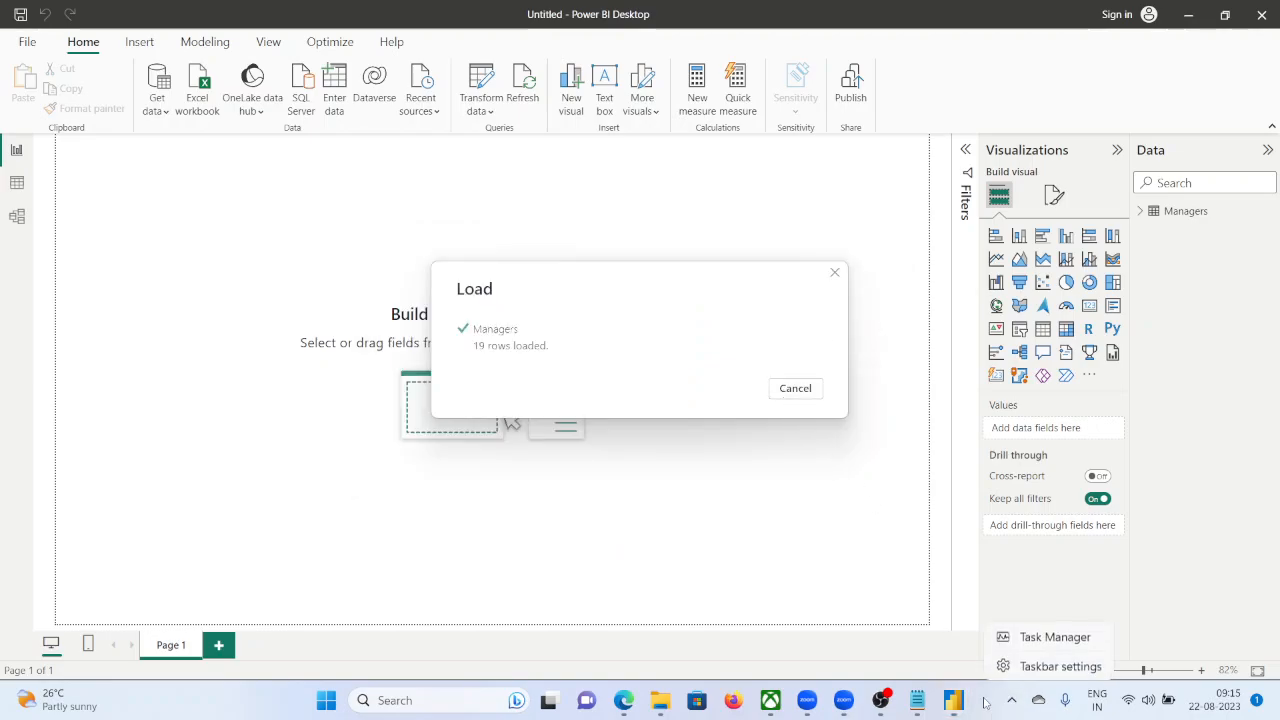
click(1036, 643)
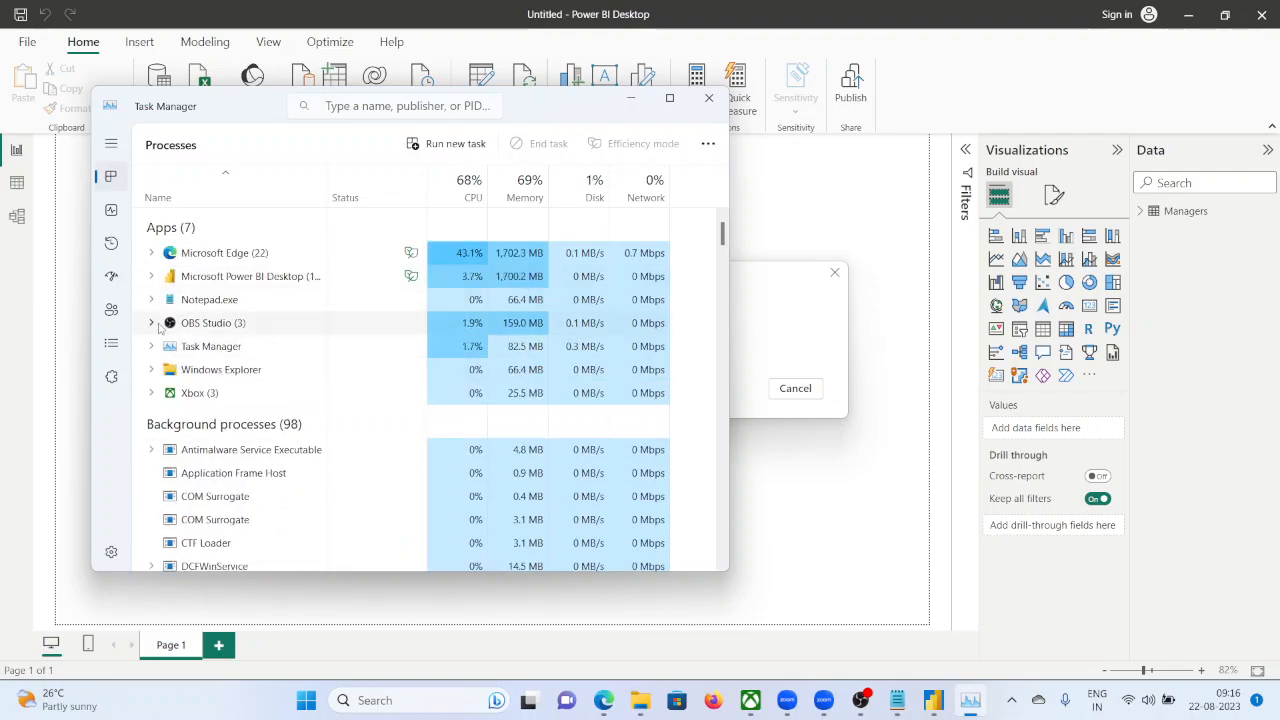
scroll(227, 441, down, 2)
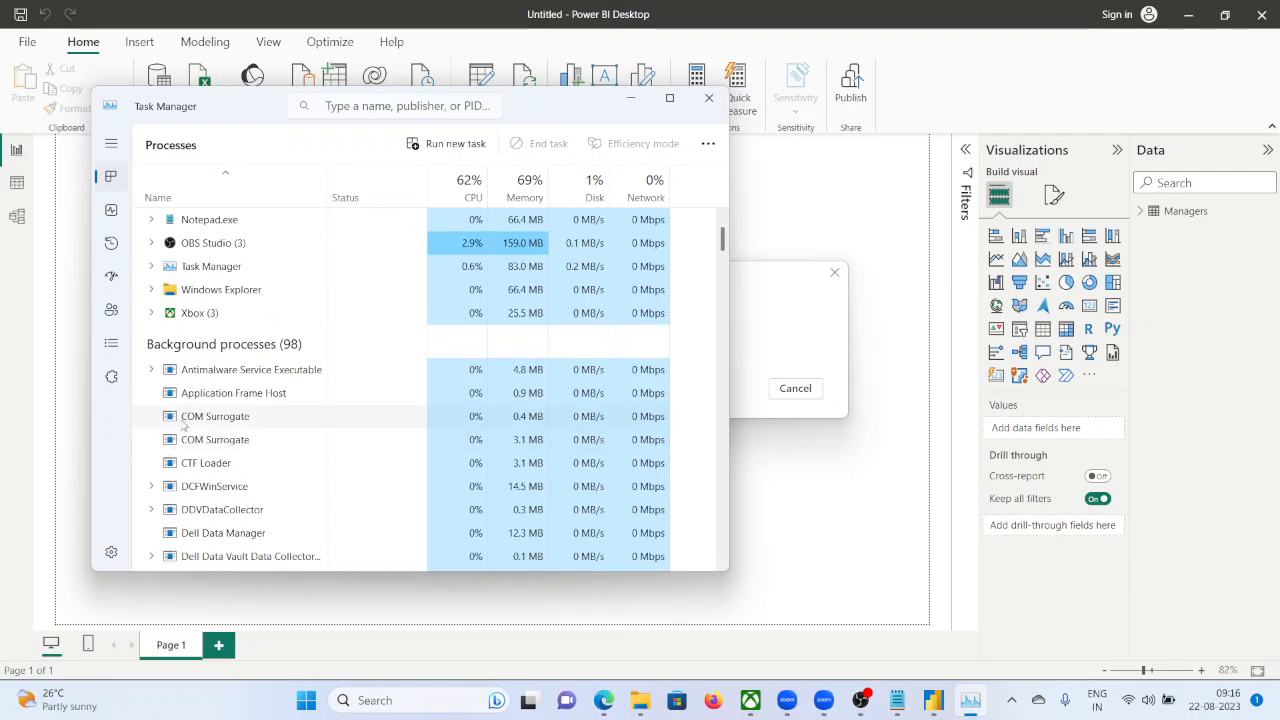
scroll(177, 425, up, 2)
click(246, 281)
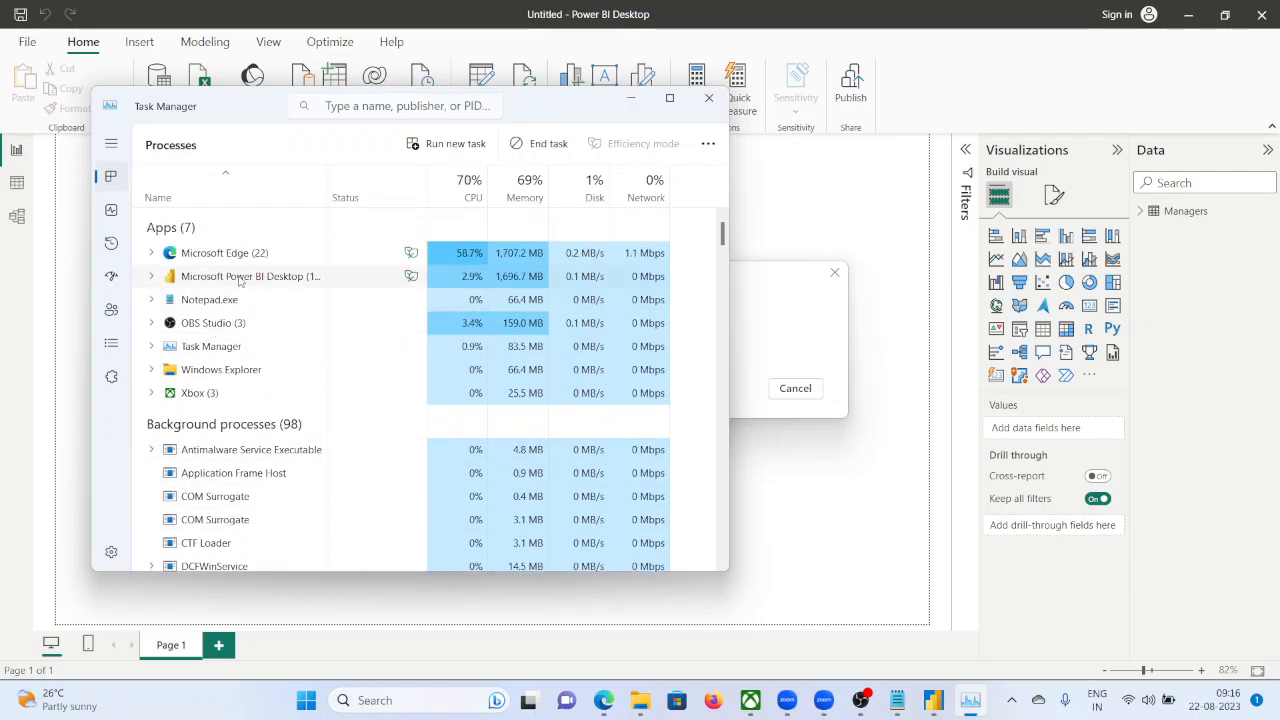
click(540, 143)
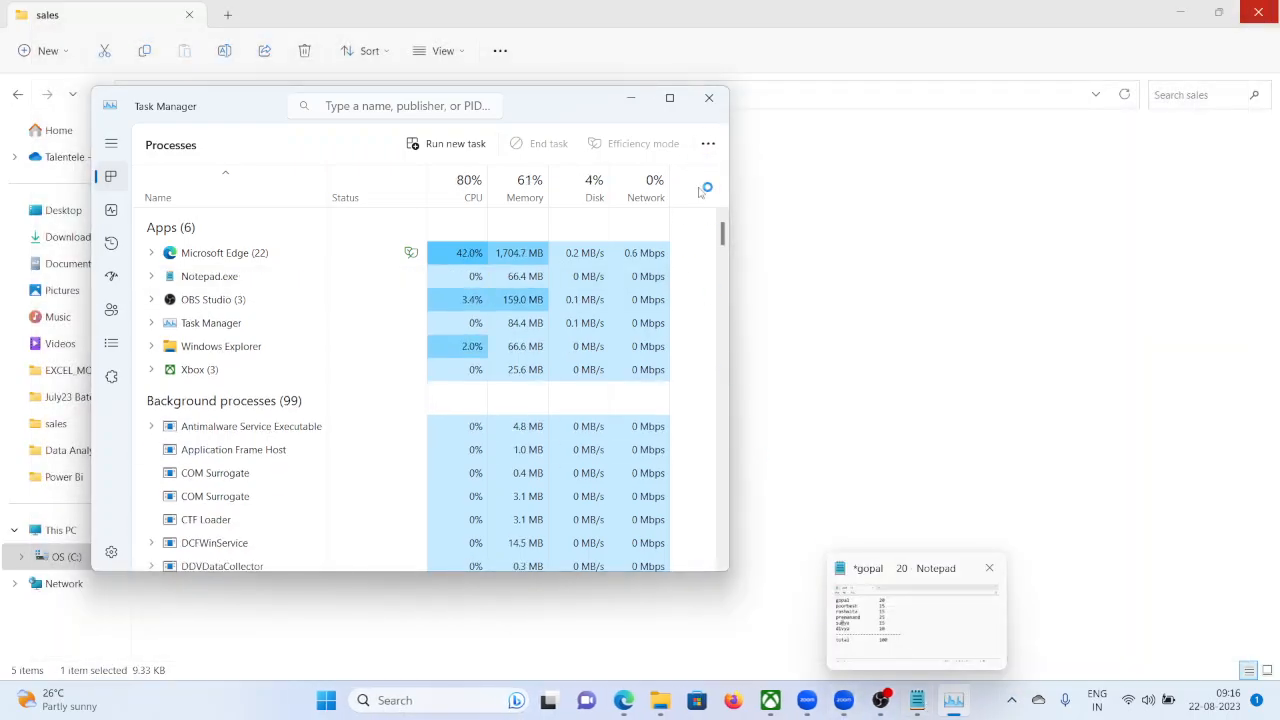
click(709, 97)
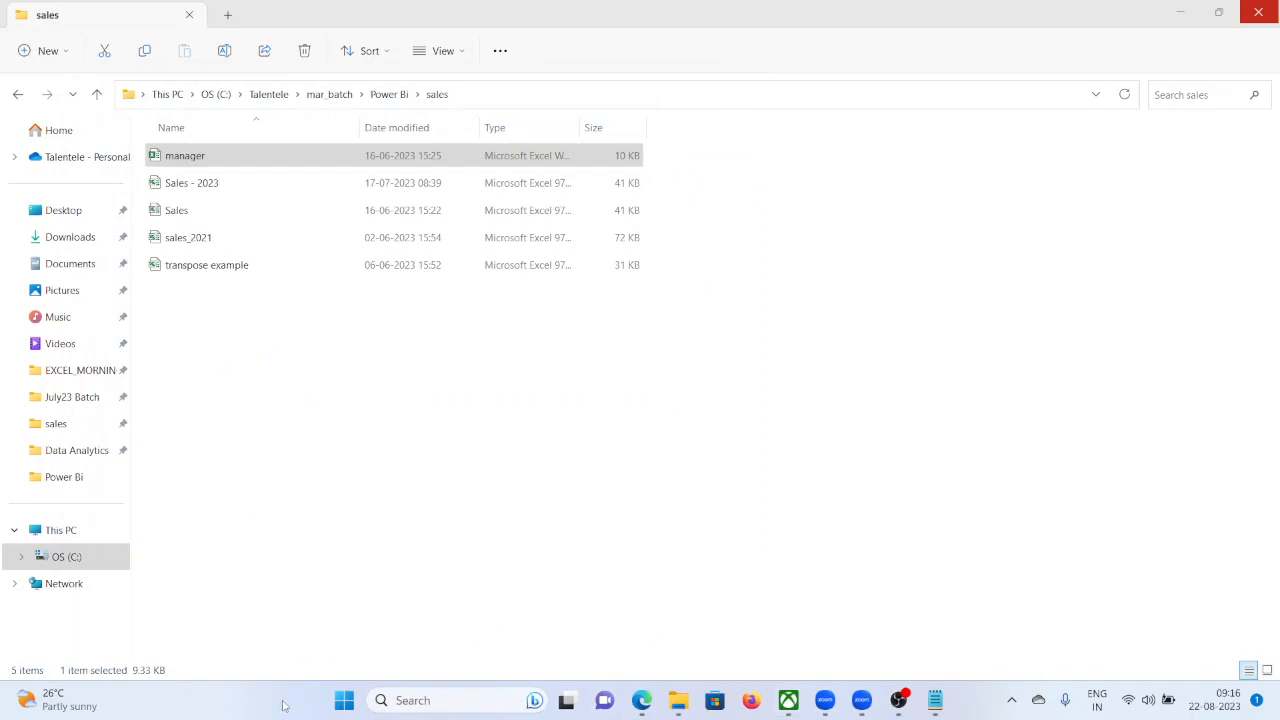
Relaunch Power BI Desktop and dismiss the start screen to get a blank report.
click(344, 700)
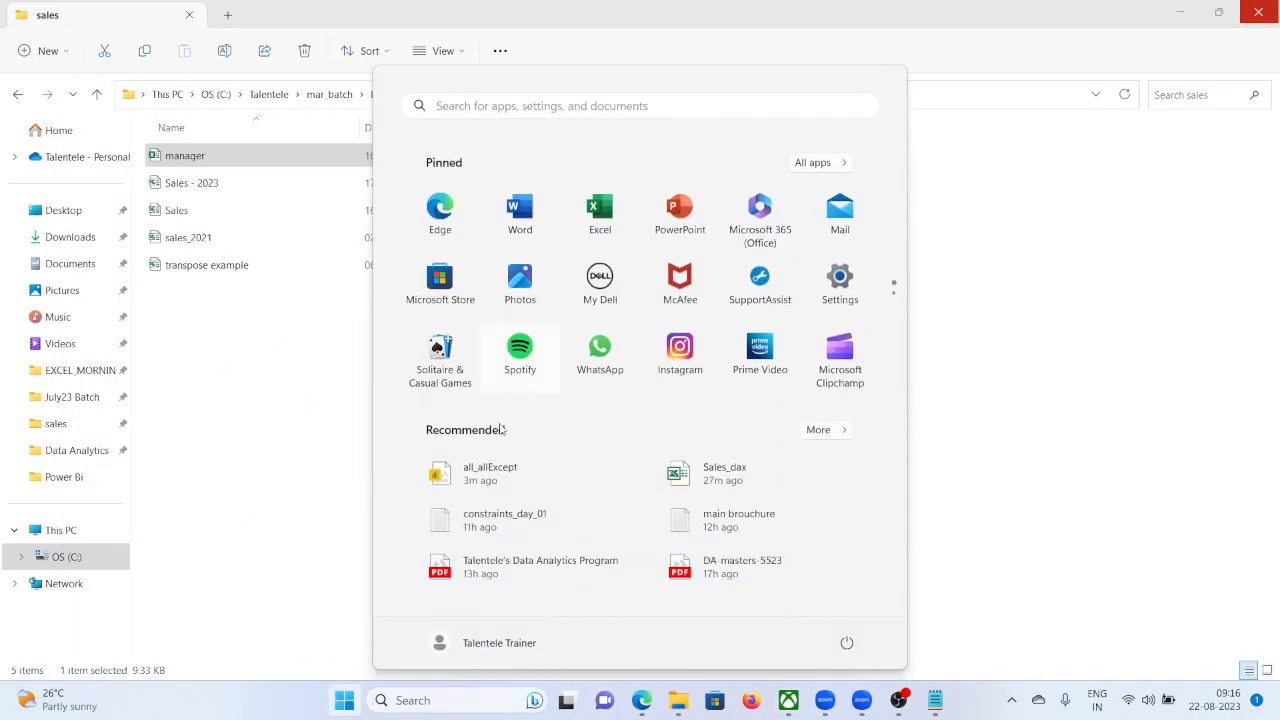
click(495, 106)
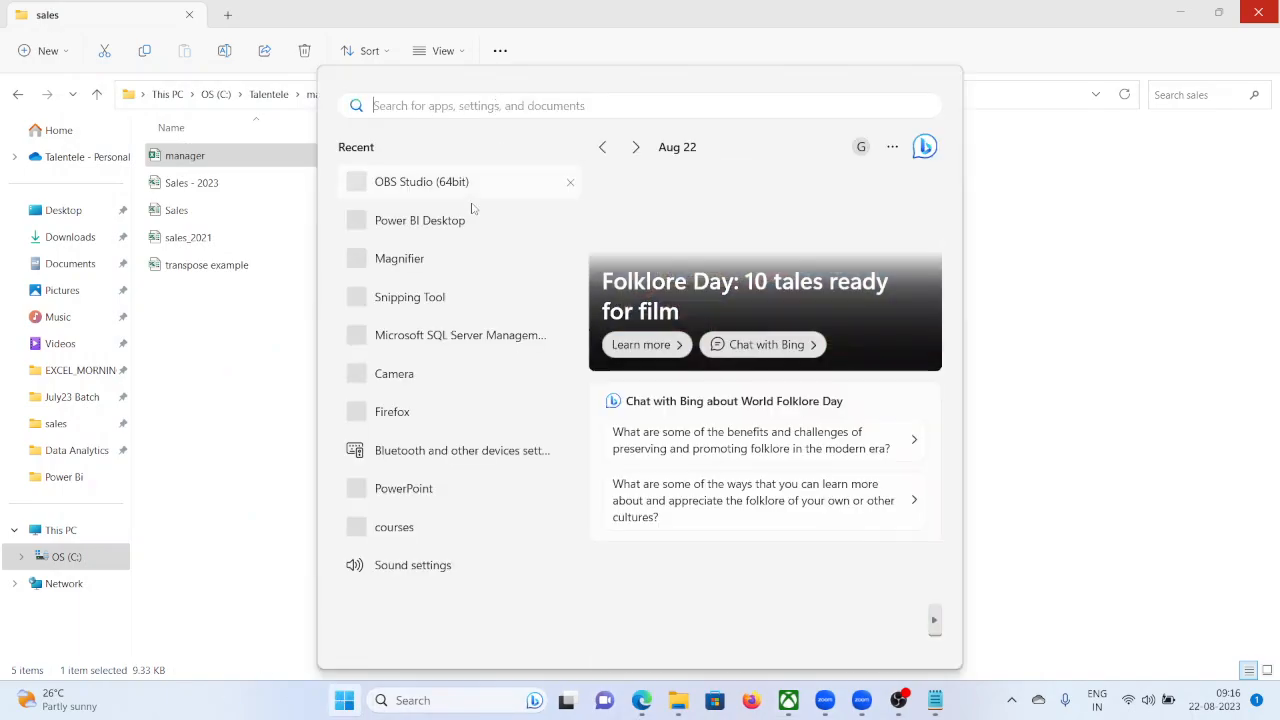
click(406, 218)
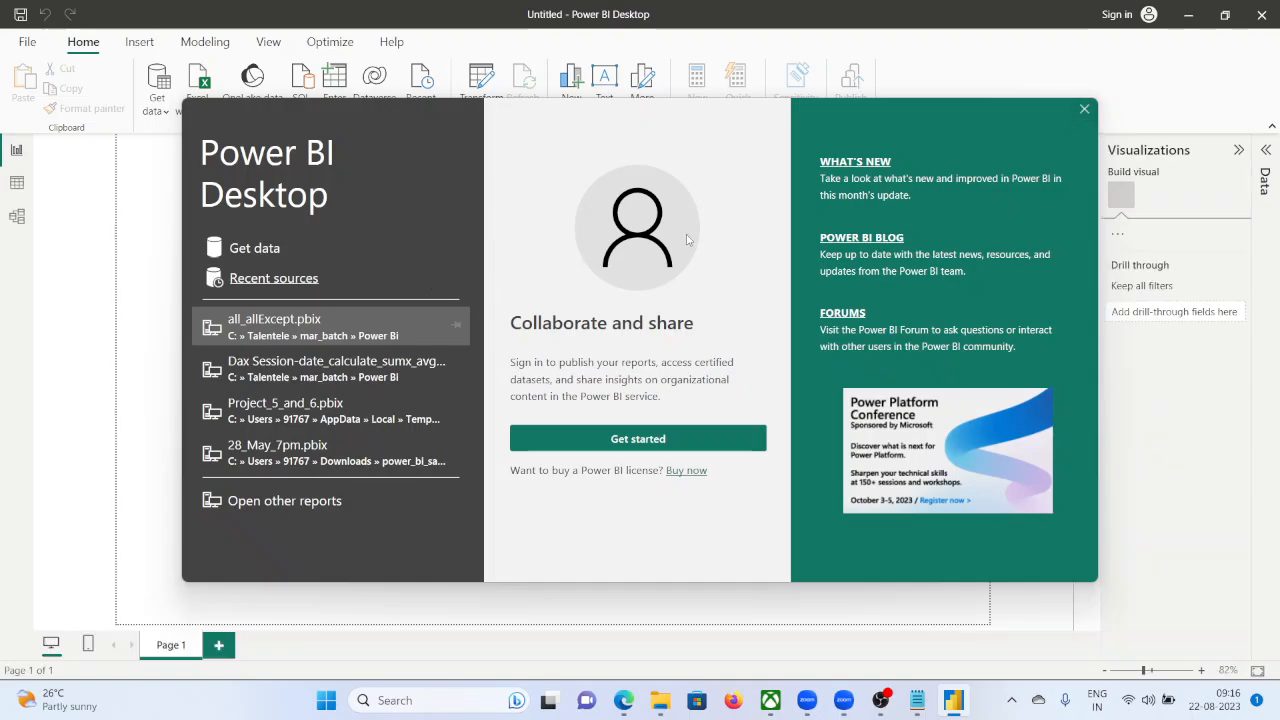
click(1083, 112)
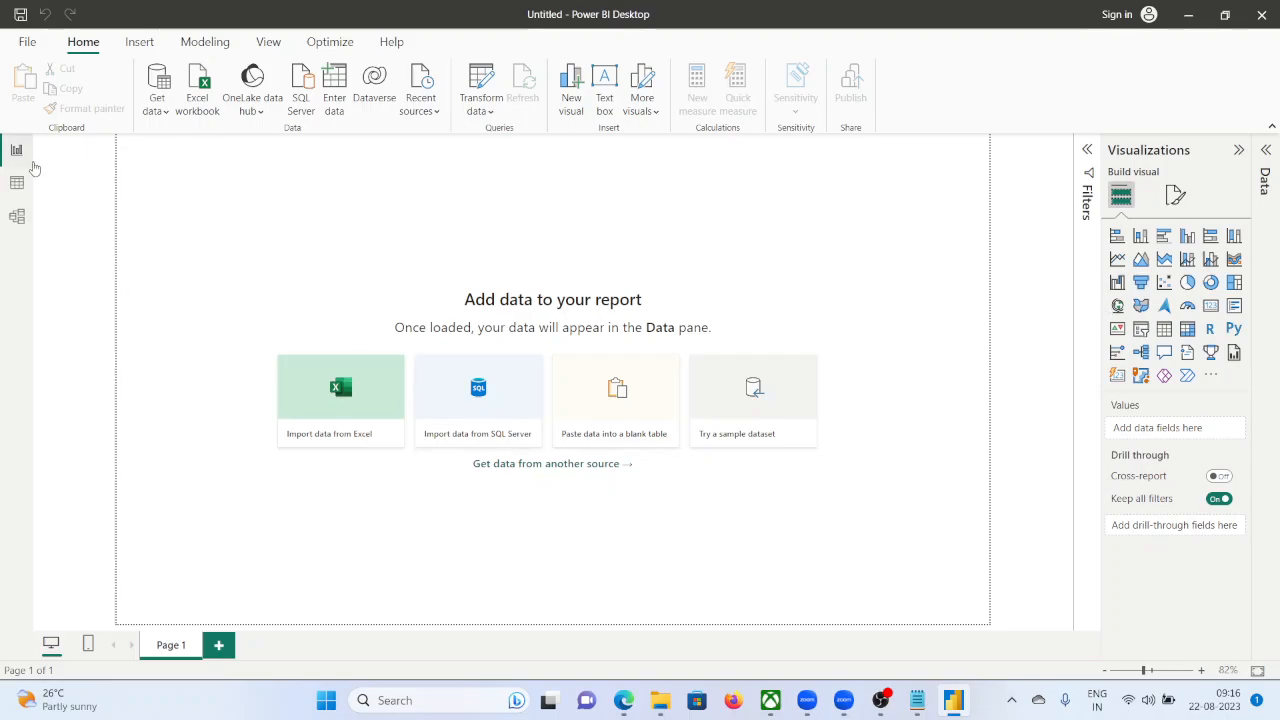
Load the Managers sheet from the manager Excel workbook into the report.
click(206, 90)
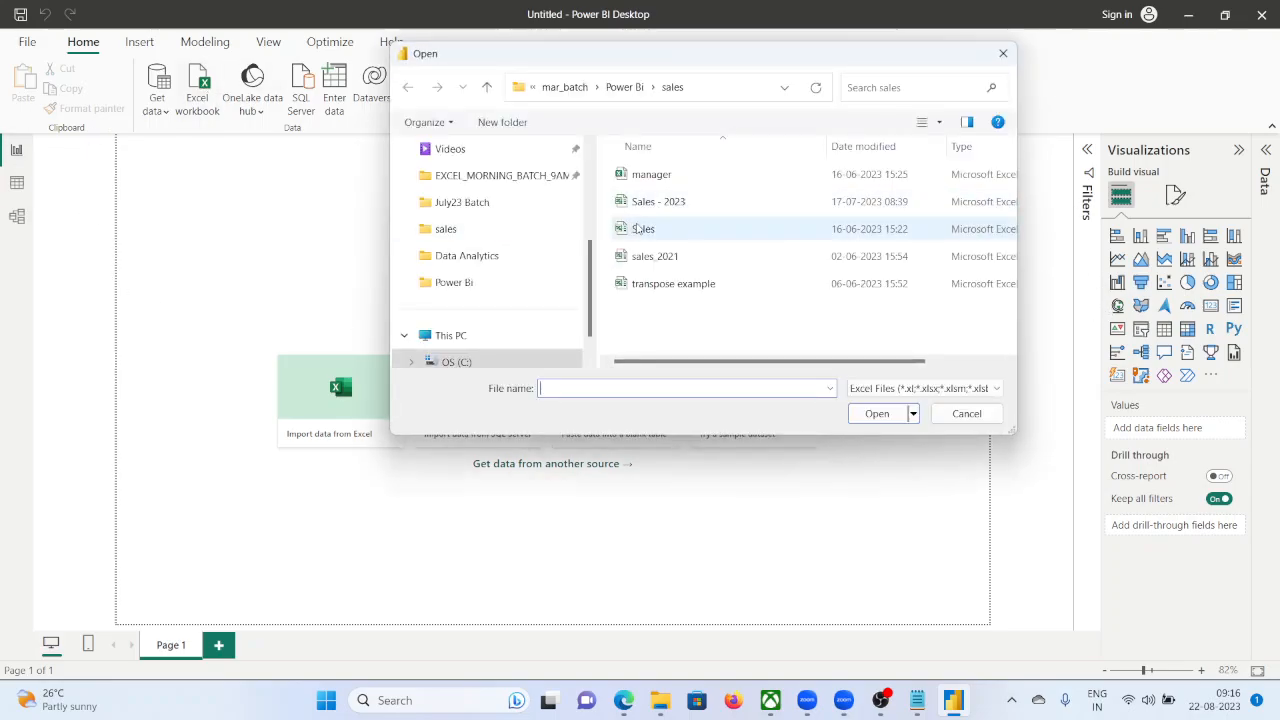
double_click(650, 176)
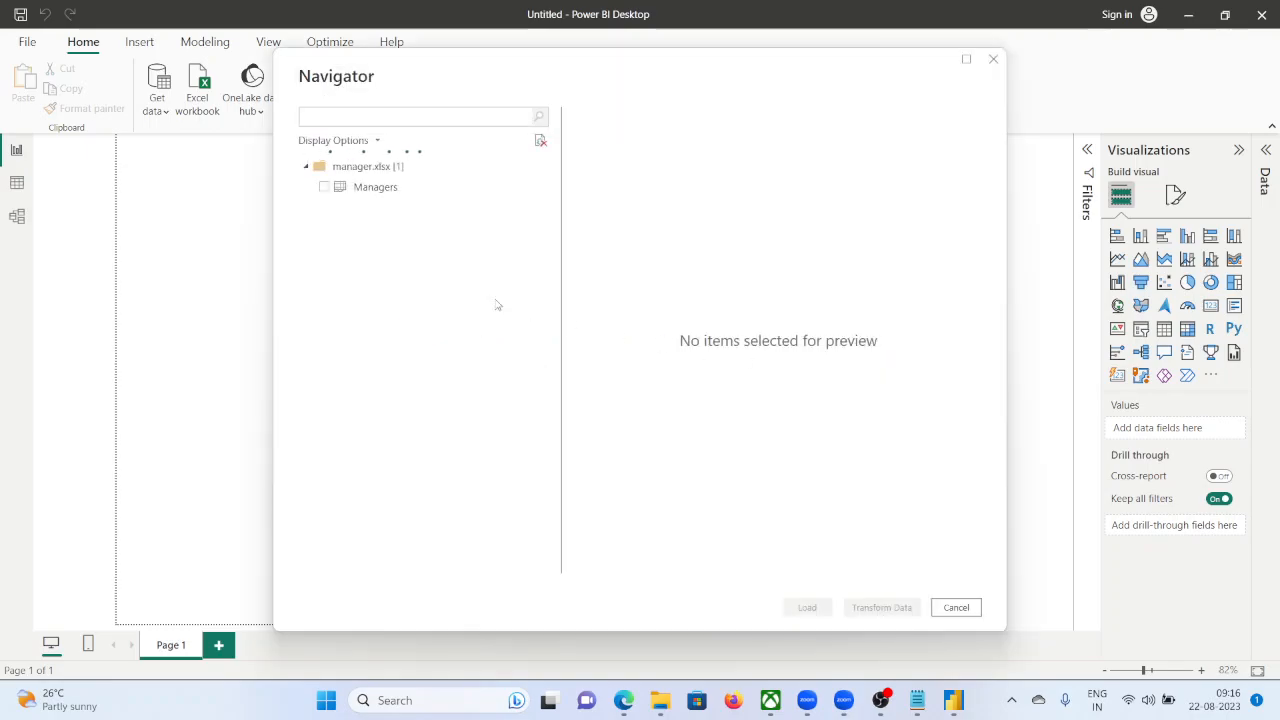
click(324, 188)
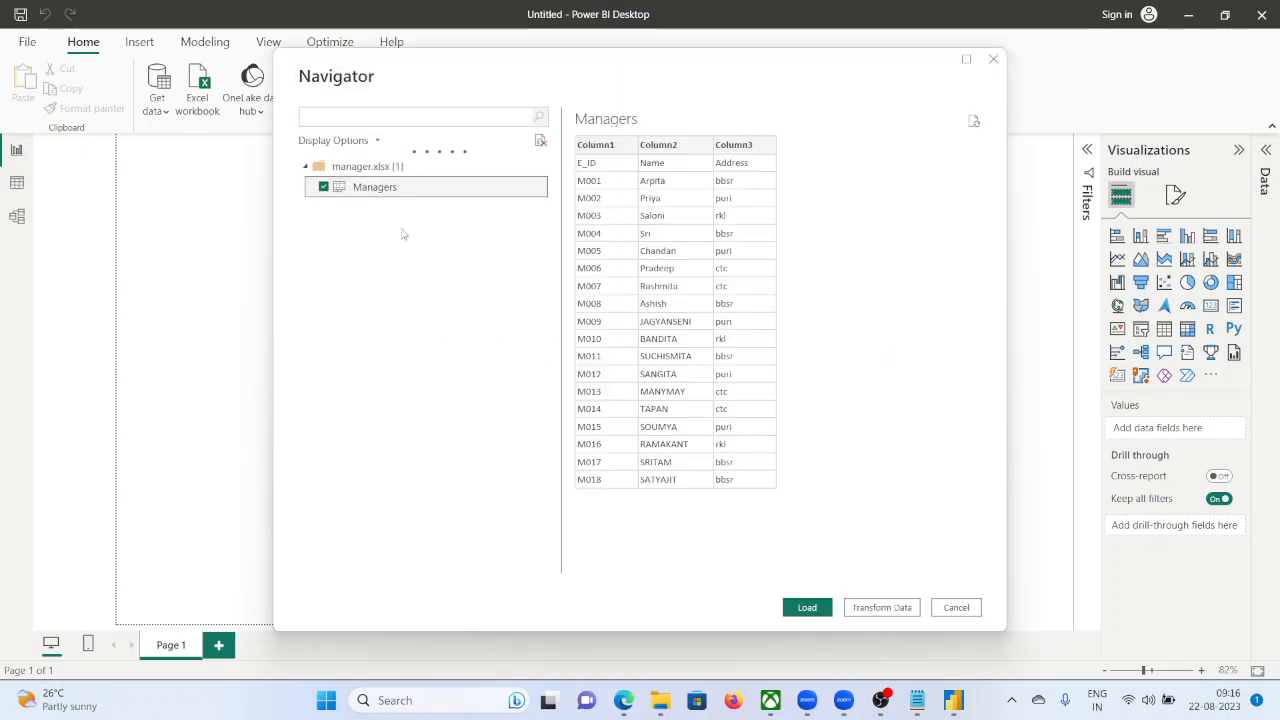
click(808, 612)
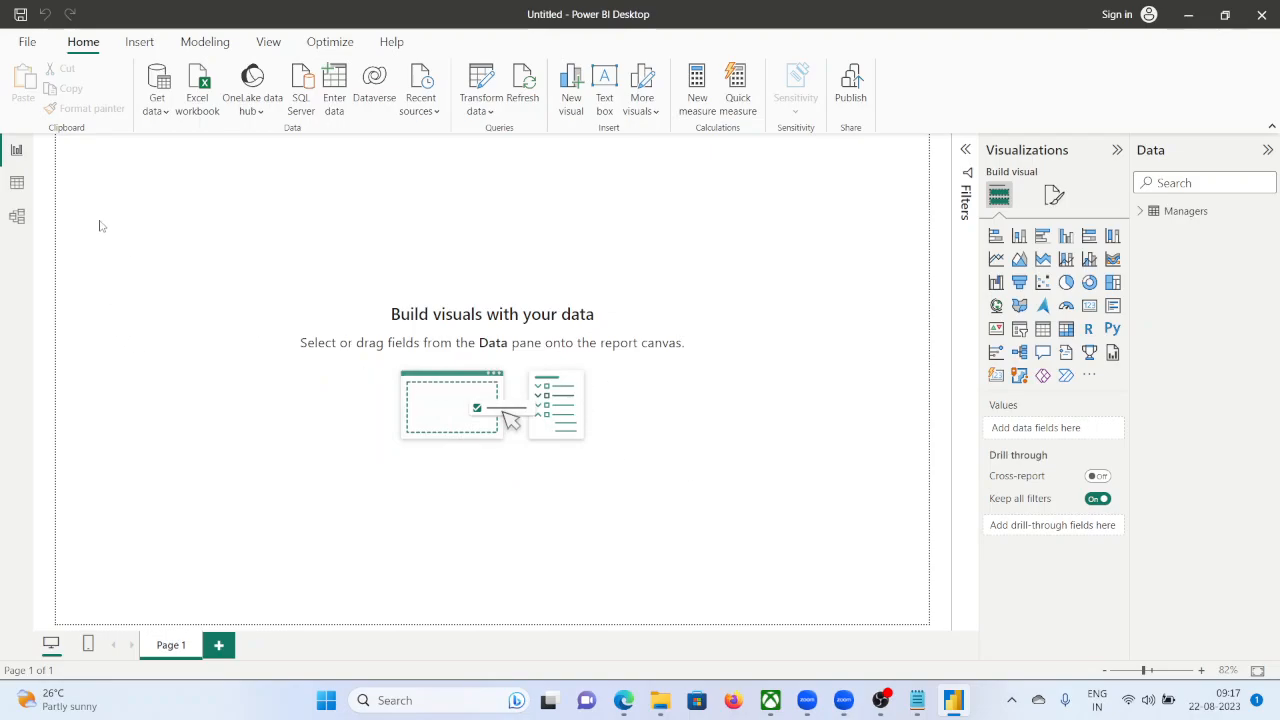
Load the Sales sheet from the Sales Excel workbook into the report.
click(209, 93)
double_click(634, 240)
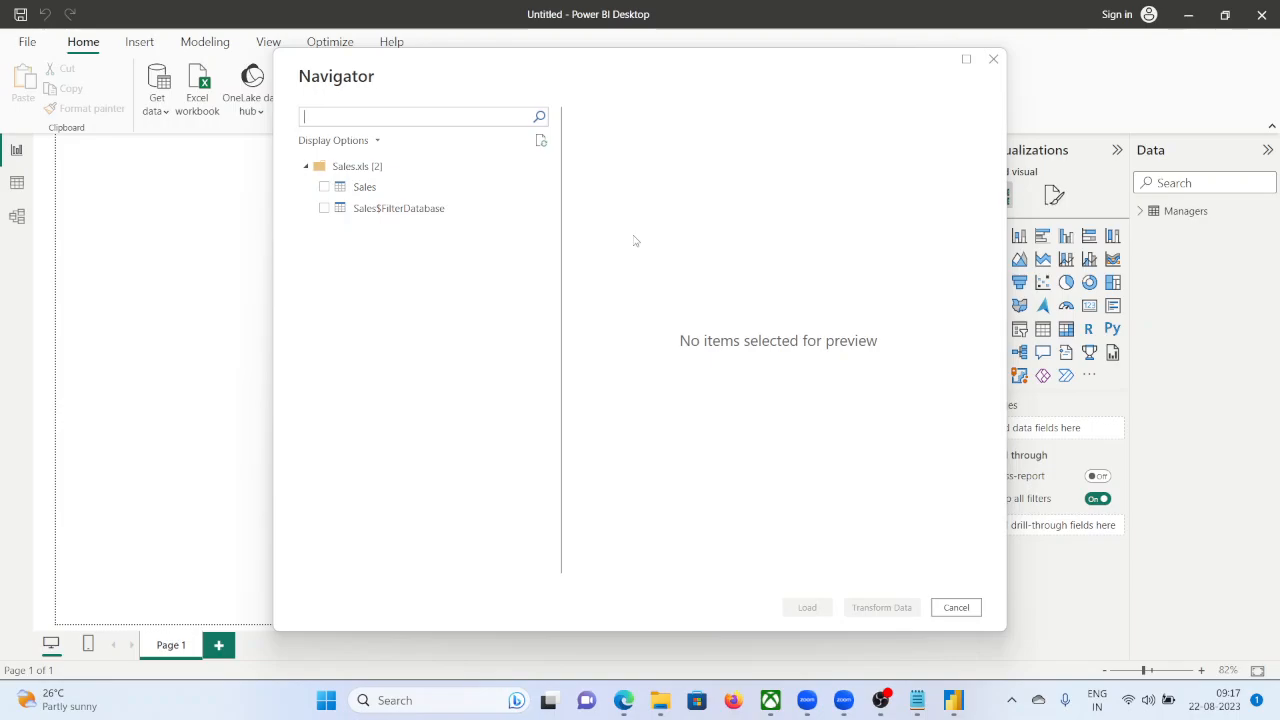
click(323, 187)
click(806, 610)
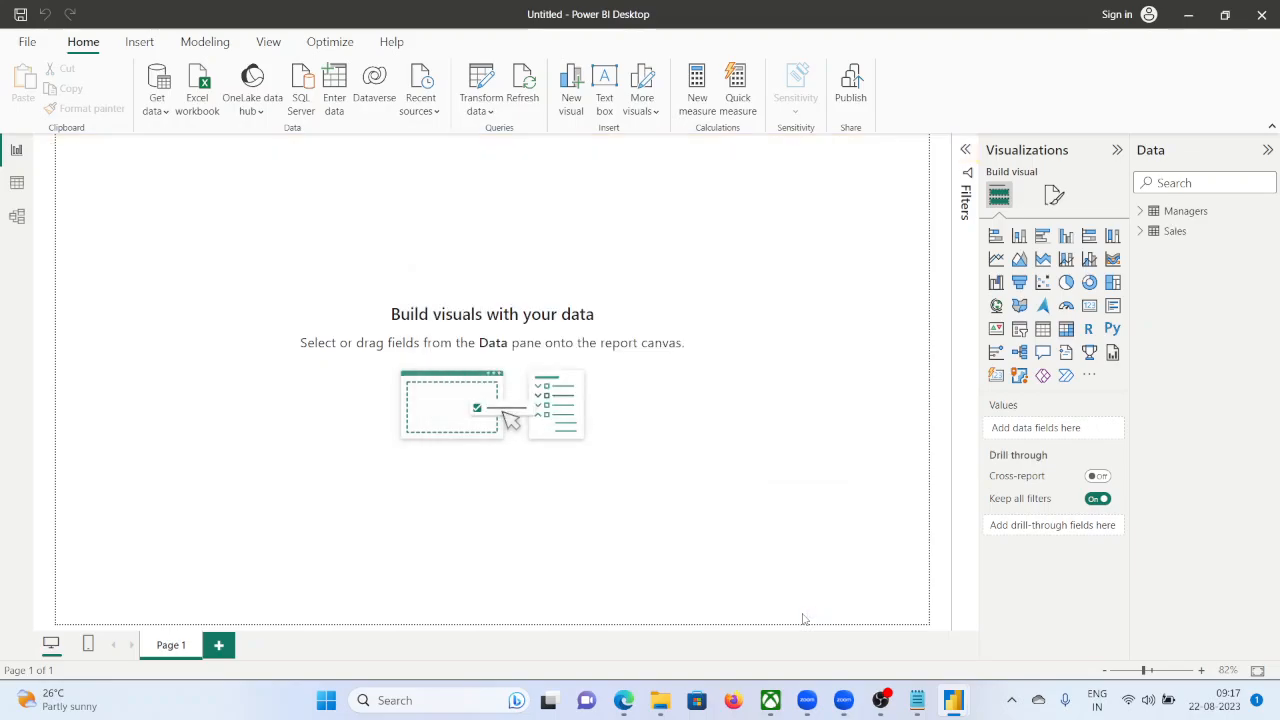
Examine the loaded tables in the model view, and expand the Sales and Managers field lists in the report view.
click(22, 218)
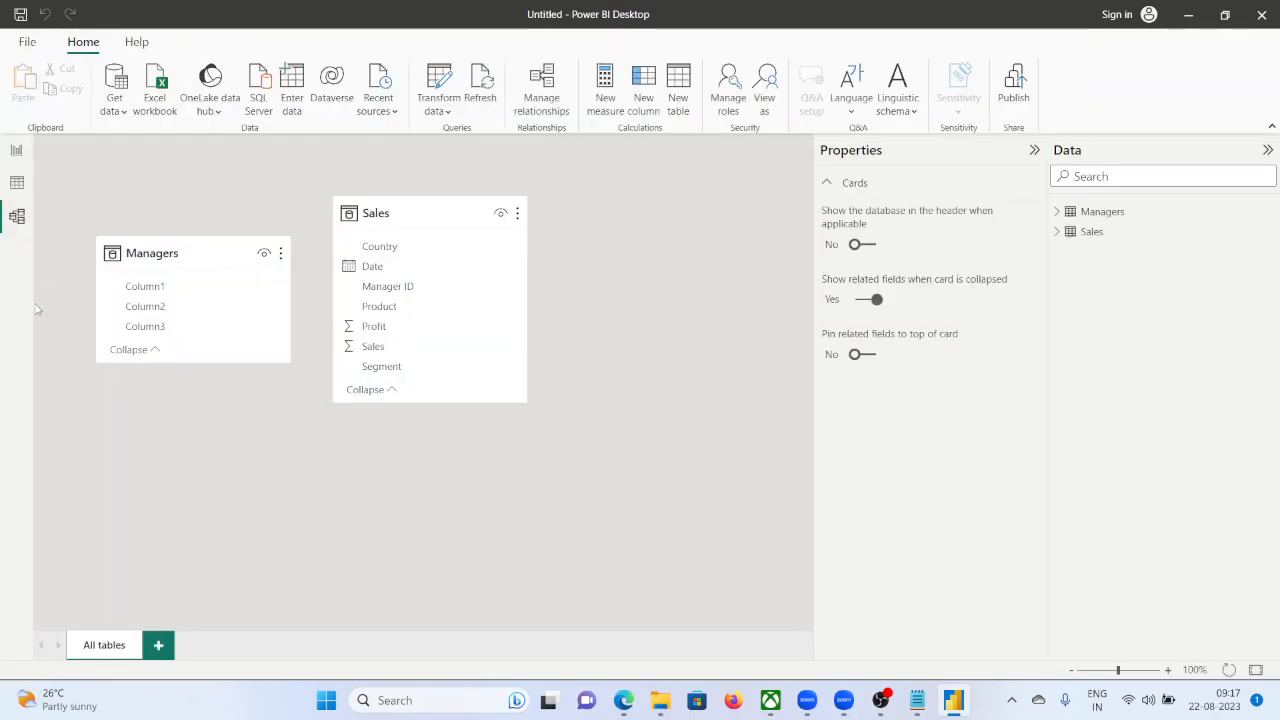
click(17, 153)
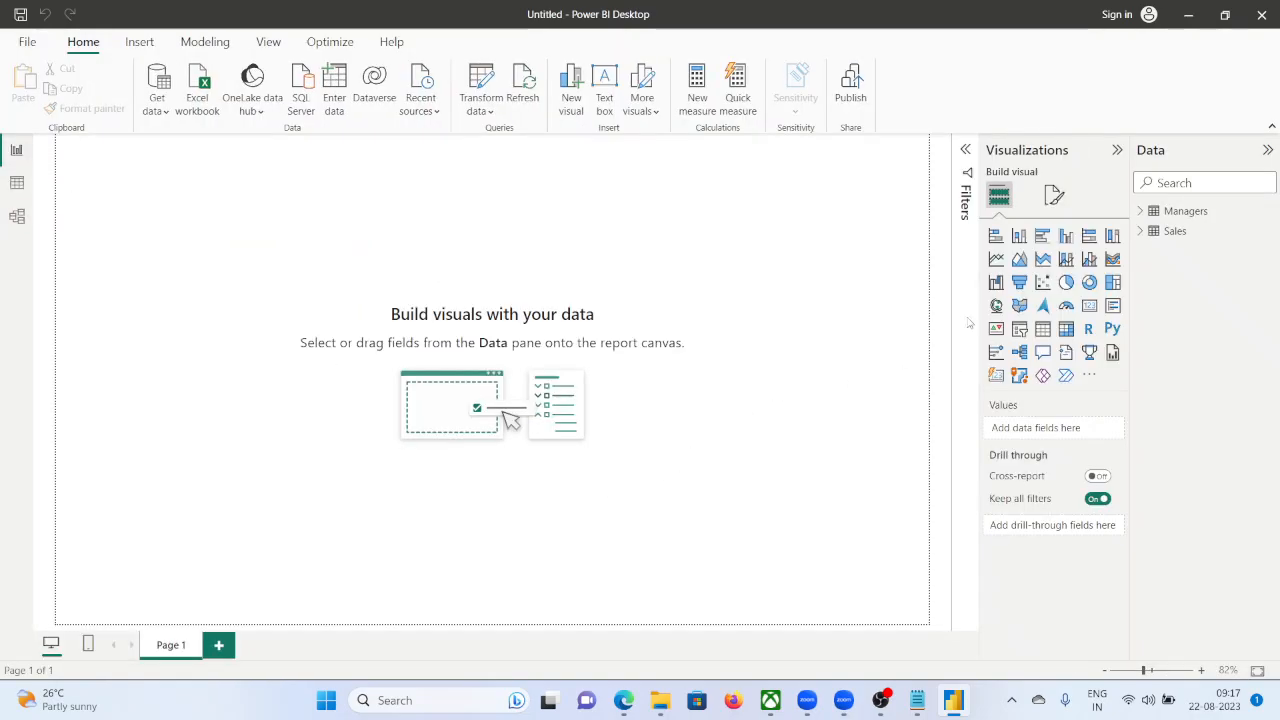
click(1141, 231)
click(1141, 212)
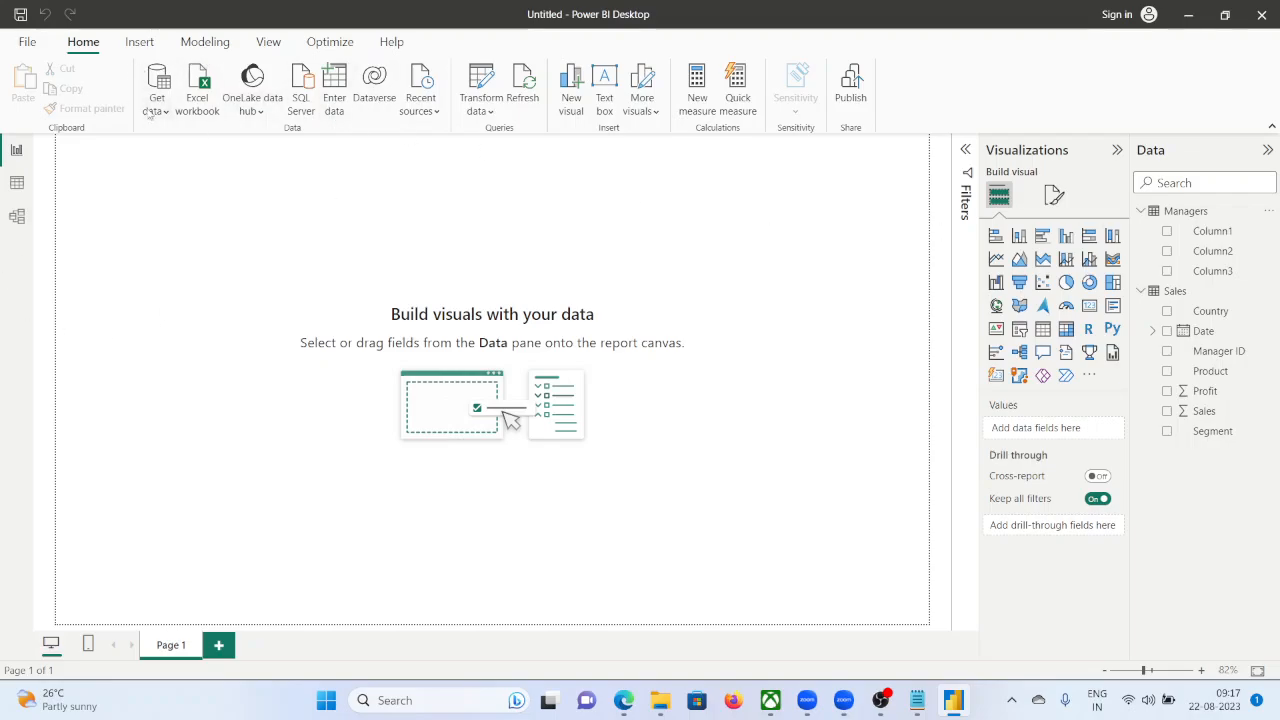
Use the first row as headers for the Managers query in Power Query and apply the change to the report.
click(1188, 213)
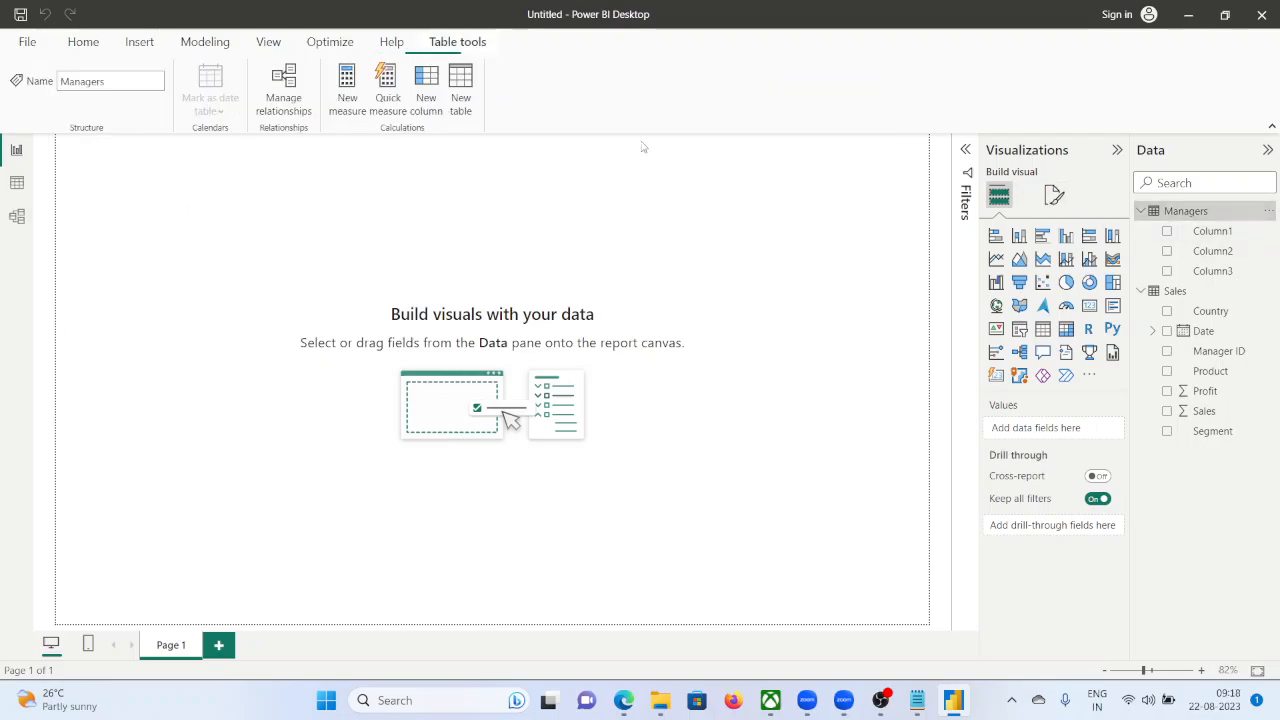
click(85, 45)
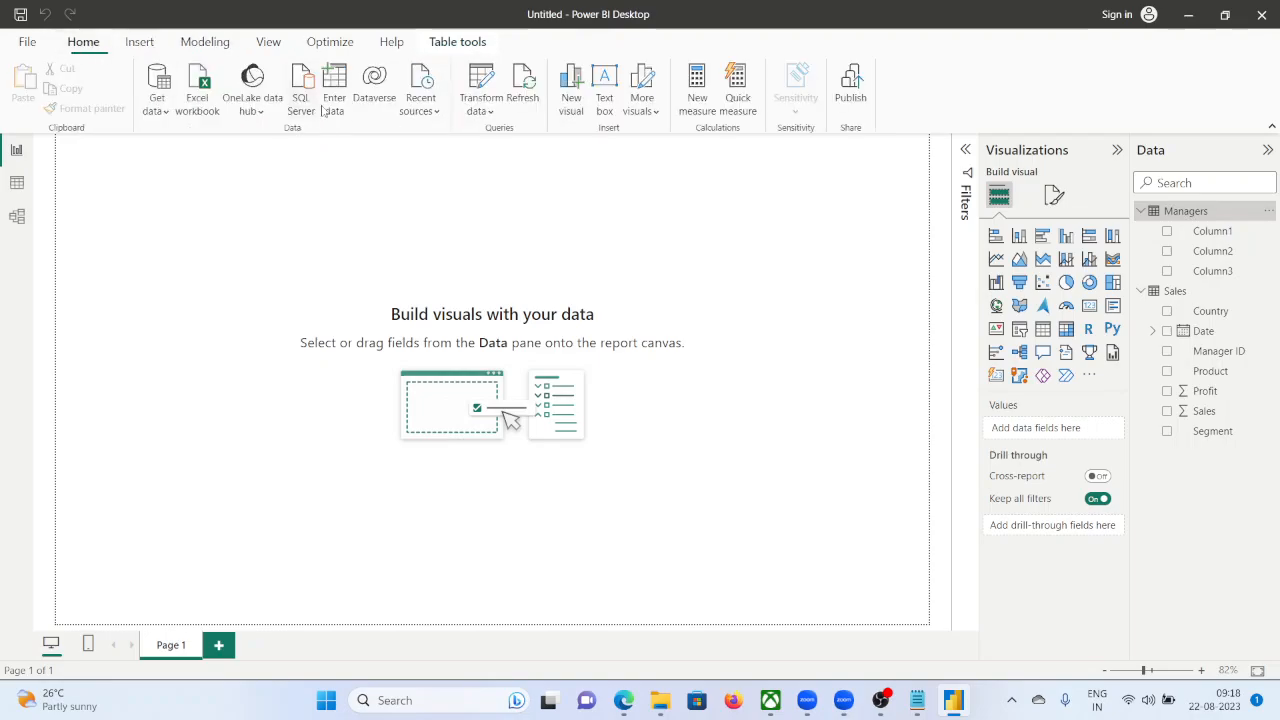
click(487, 95)
click(528, 137)
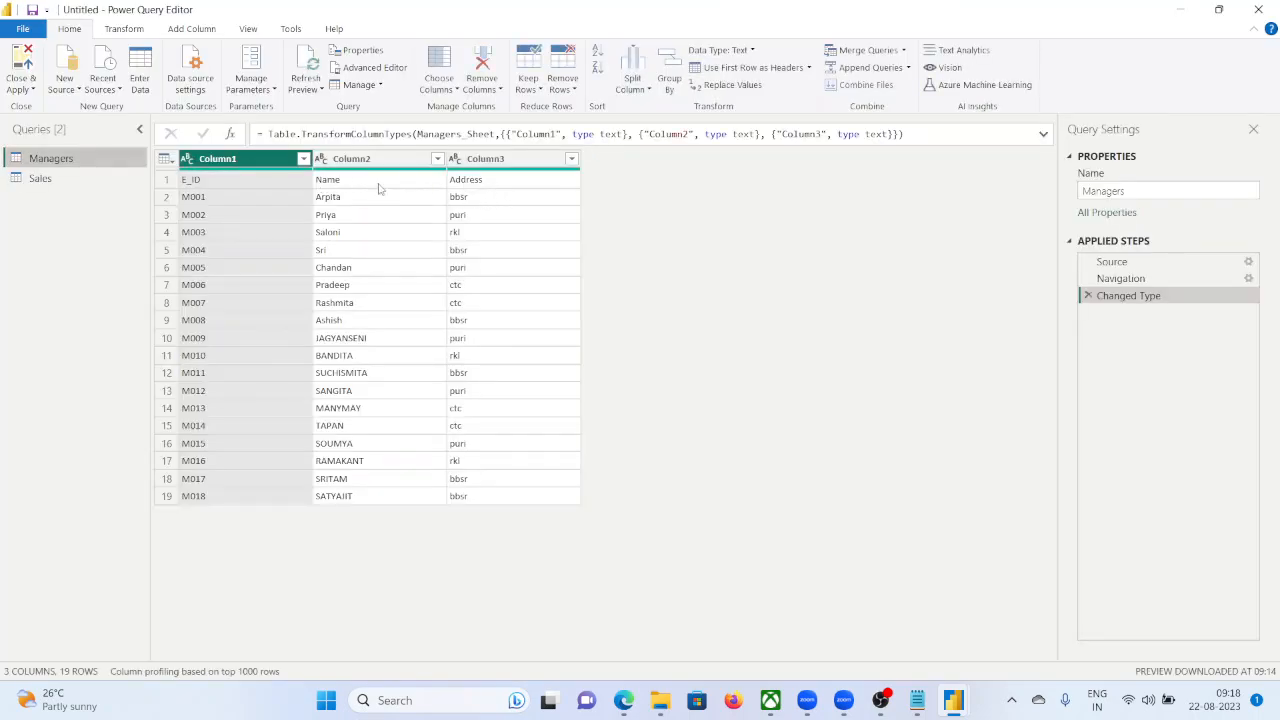
click(760, 71)
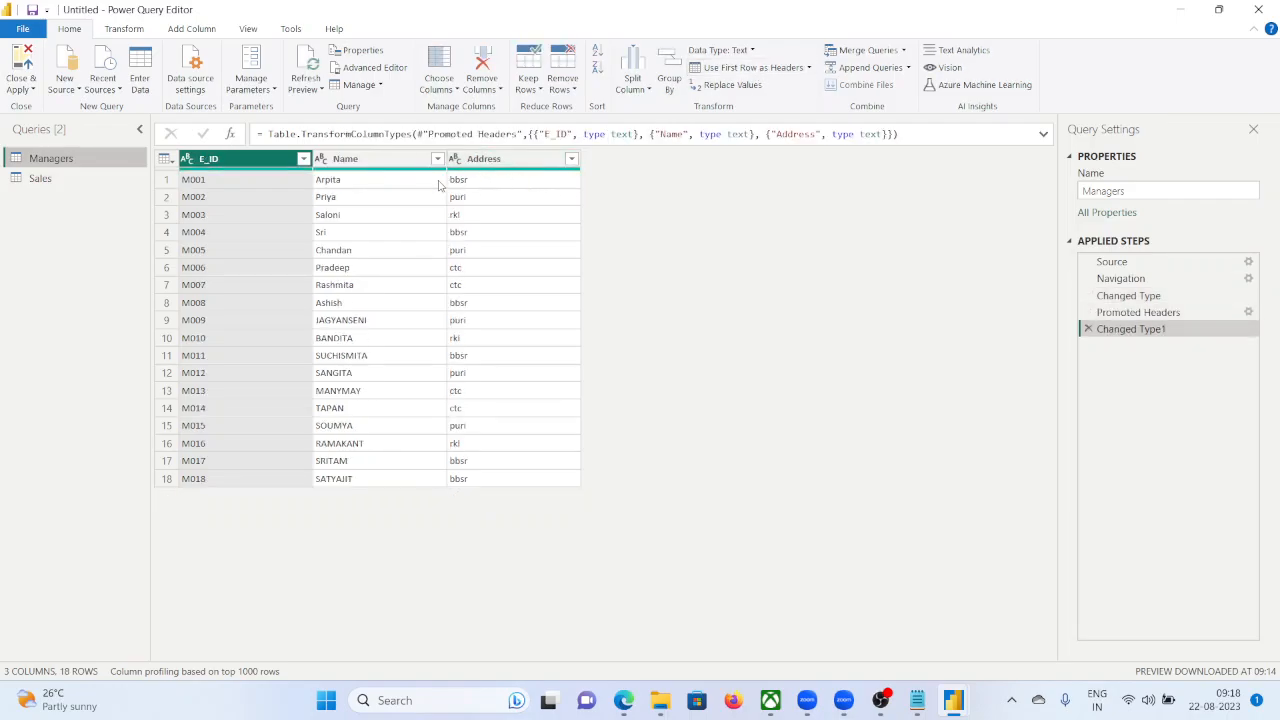
click(31, 84)
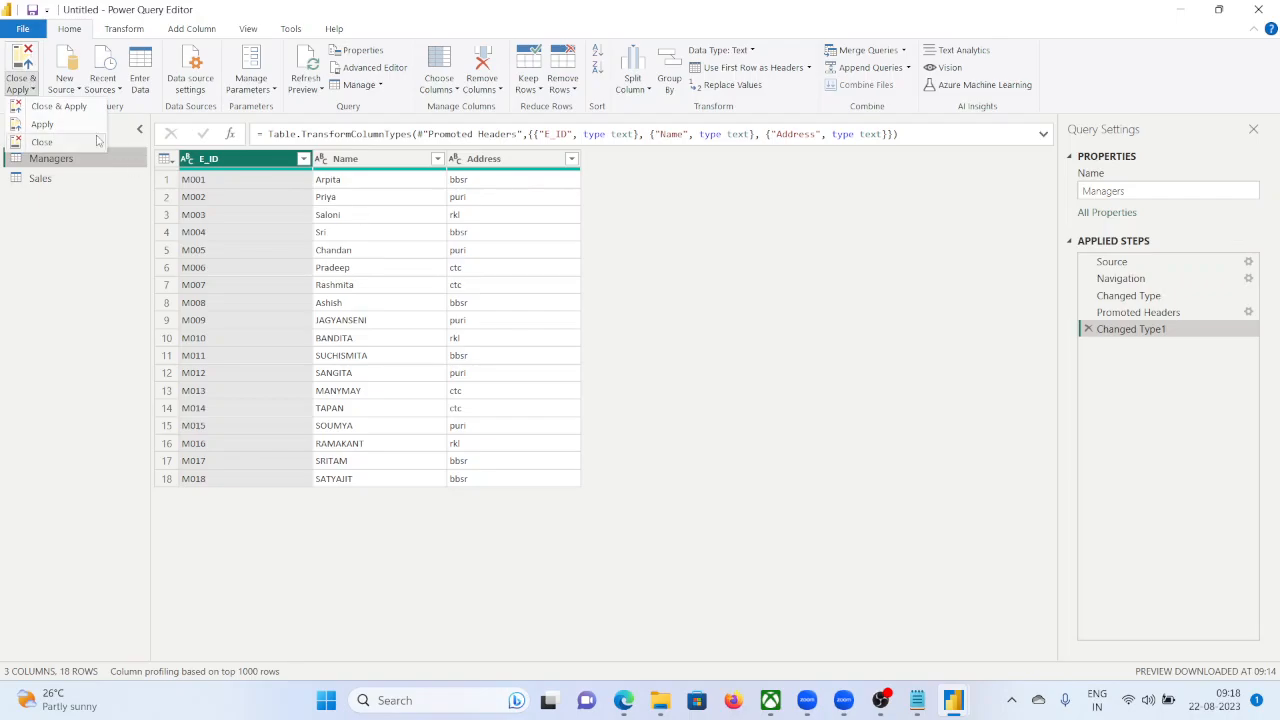
click(63, 108)
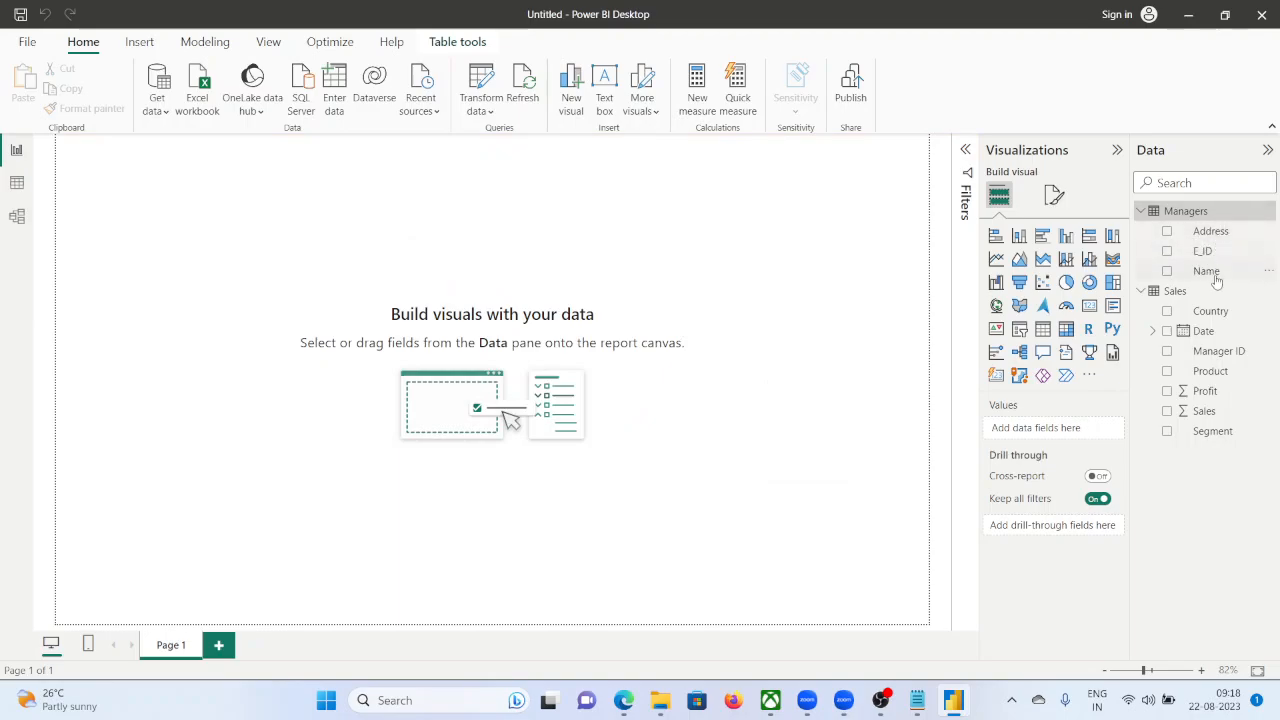
Open the manager workbook from the sales folder in Excel to examine its columns and close it.
click(660, 705)
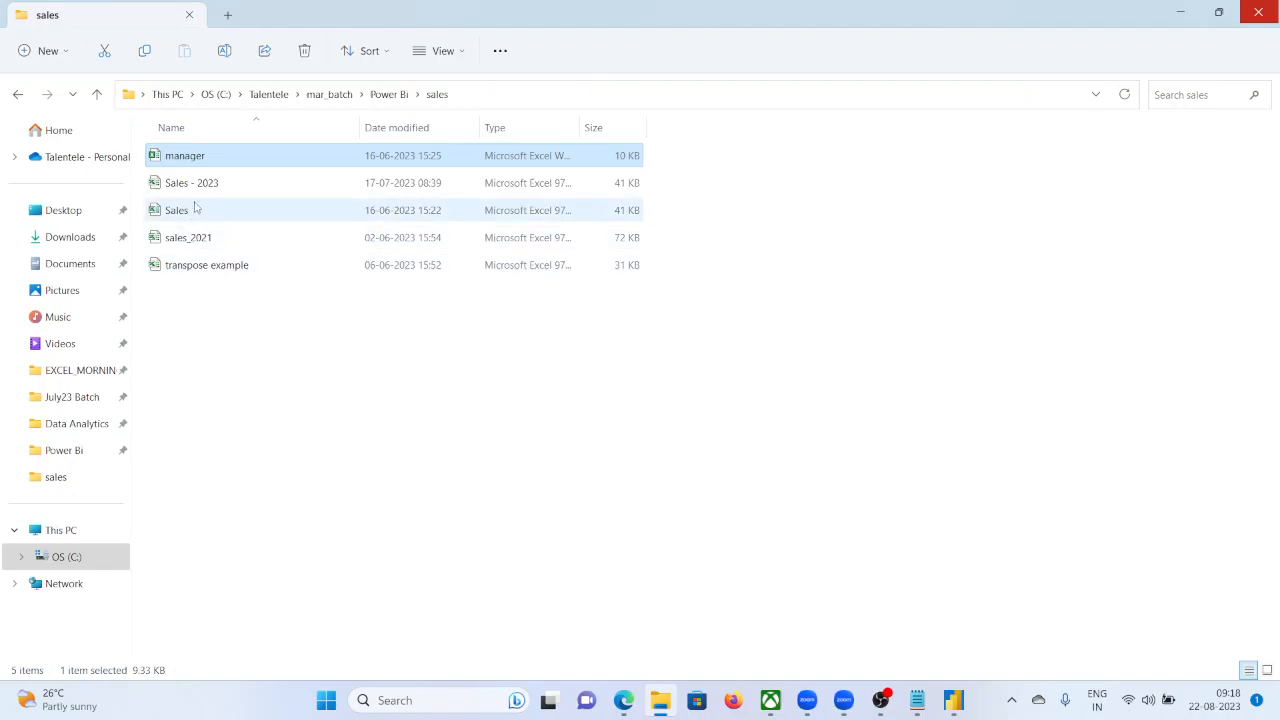
double_click(289, 163)
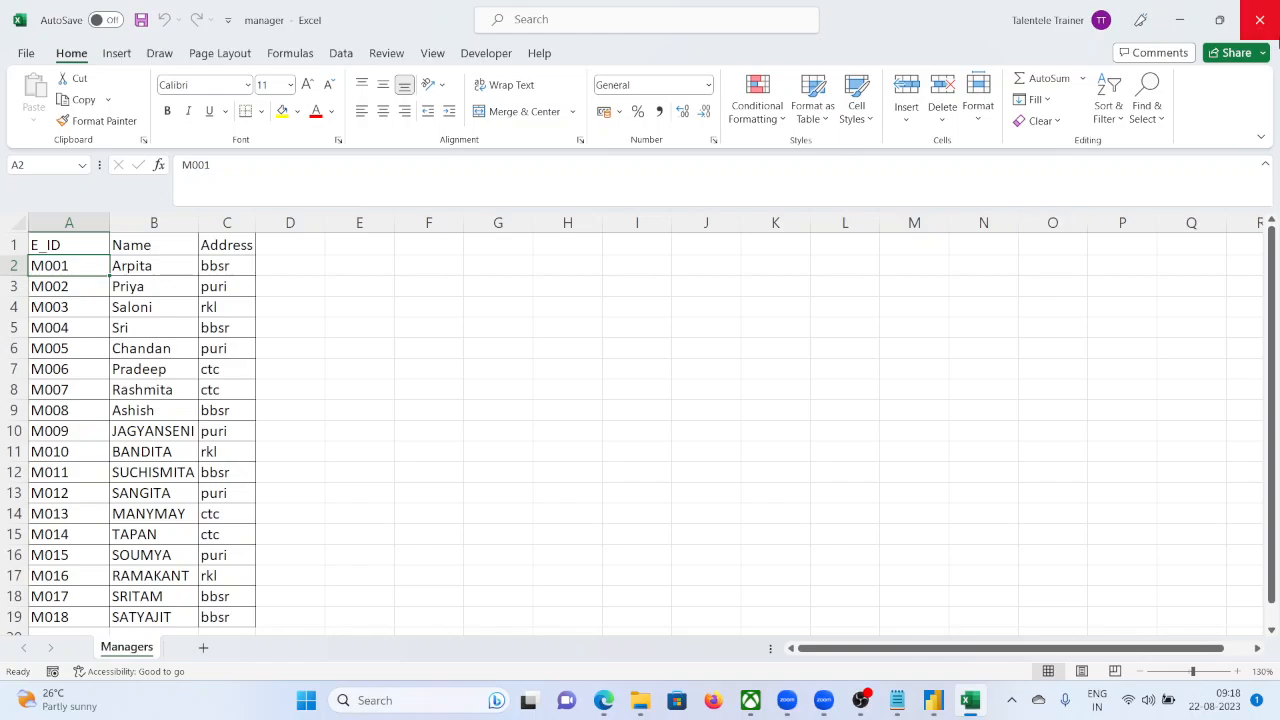
click(1262, 22)
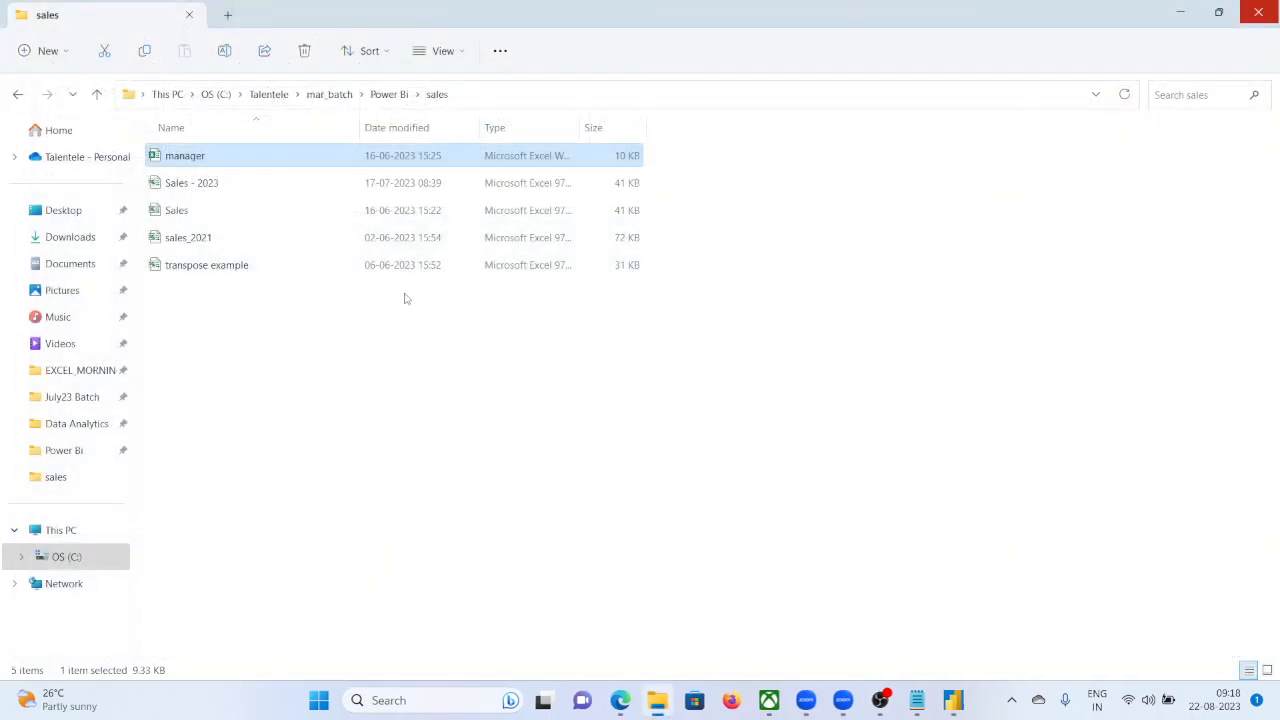
Open the Sales workbook in Excel to examine its columns, close it and switch back to Power BI.
click(176, 214)
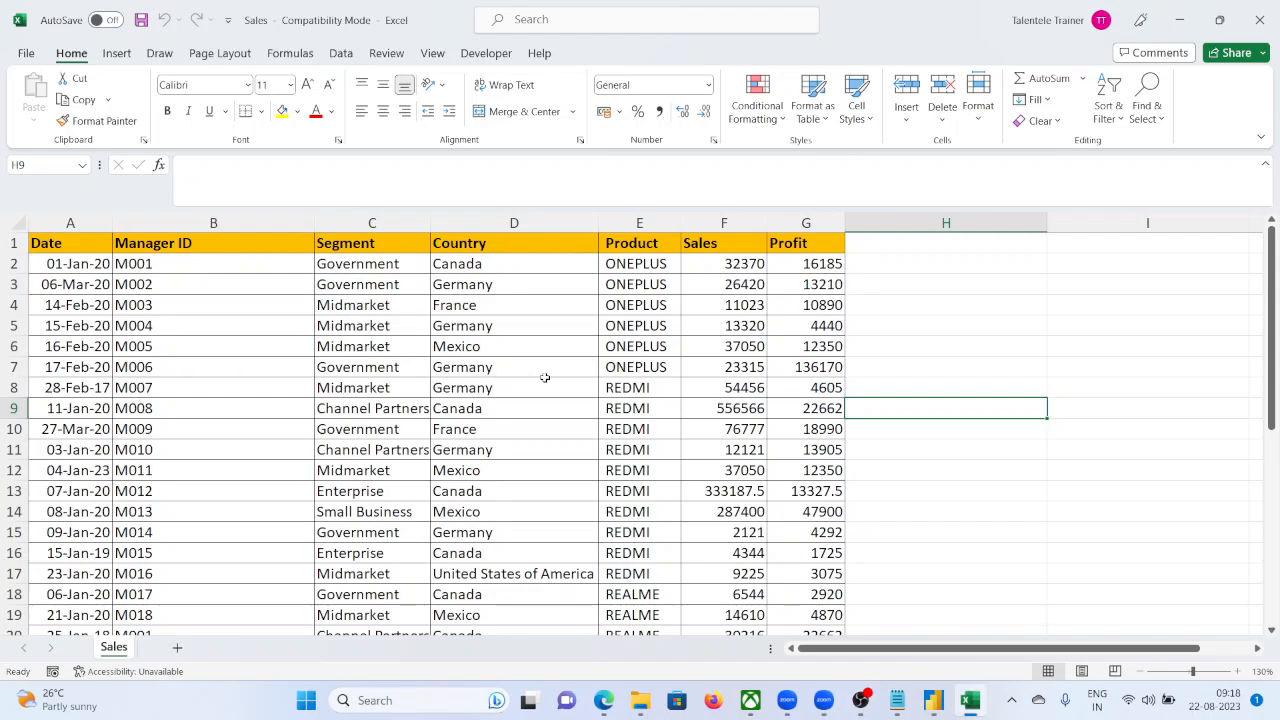
click(1276, 10)
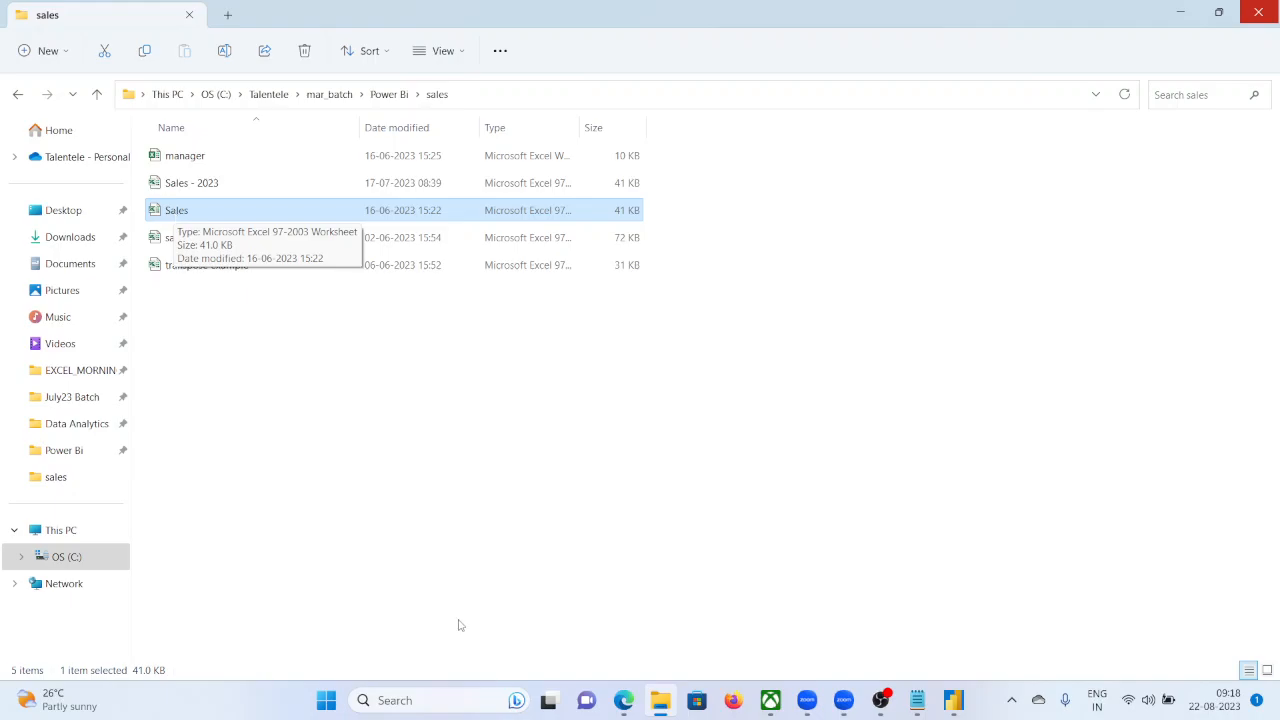
click(953, 700)
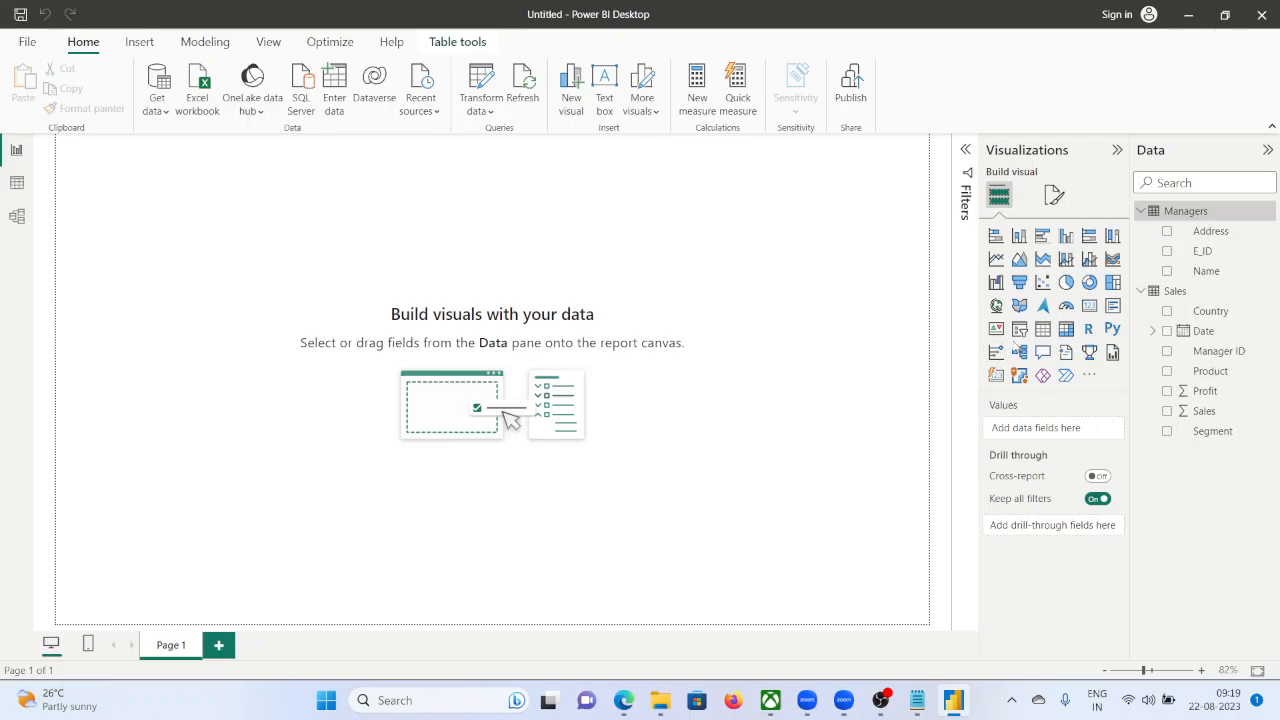
Insert a table visual on the report page, move it toward the middle and enlarge it.
click(1047, 329)
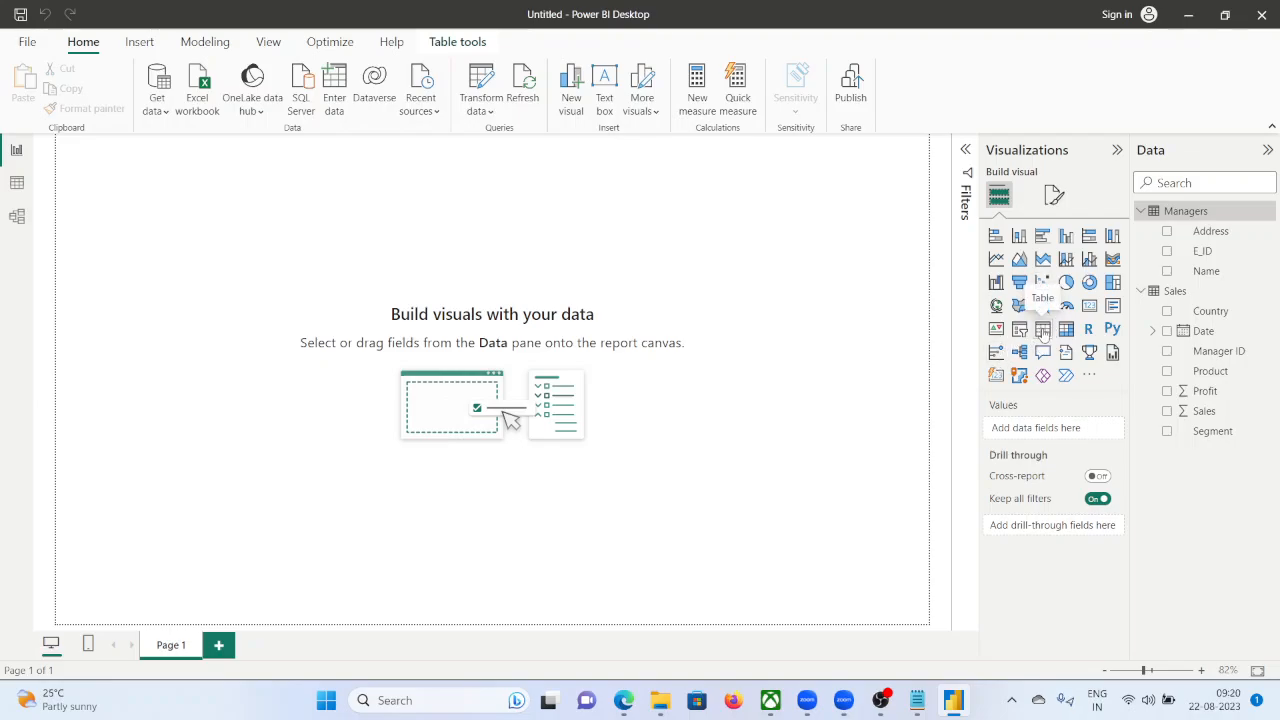
drag(123, 211, 360, 310)
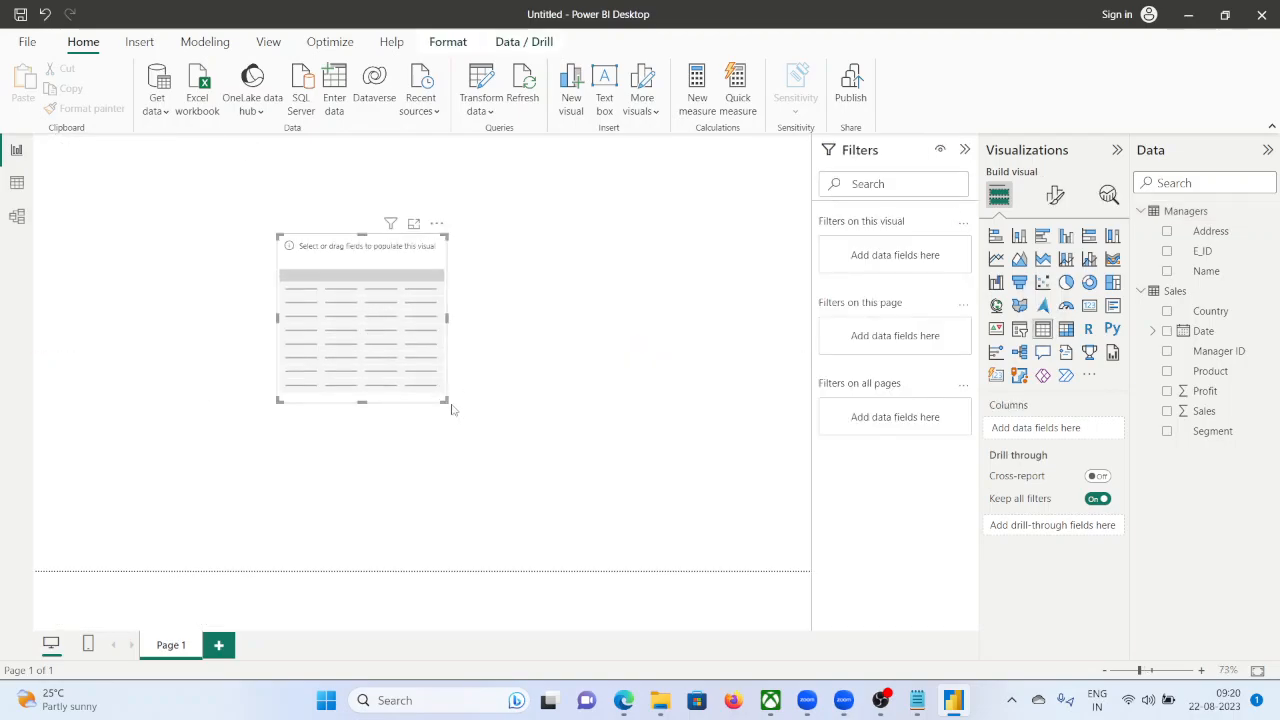
drag(450, 404, 582, 478)
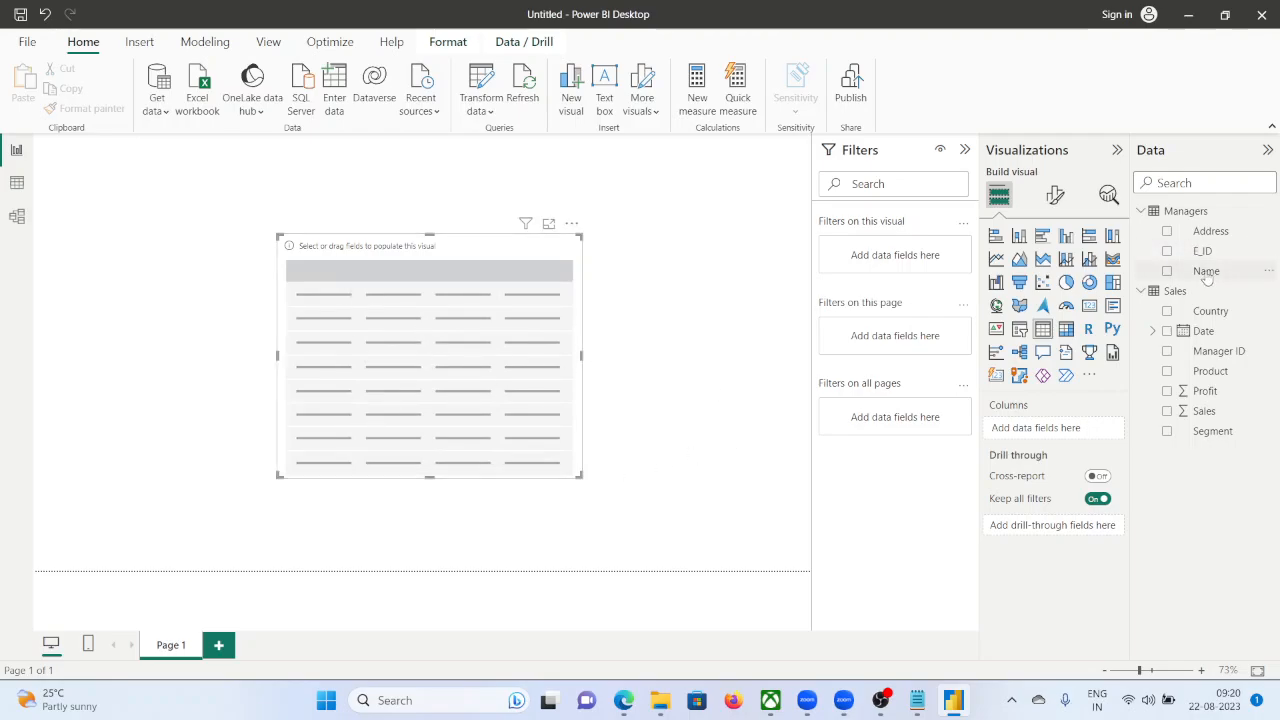
Fill the table visual with the Managers Name field and the Sales field, enlarging and repositioning it on the page.
drag(1205, 271, 399, 319)
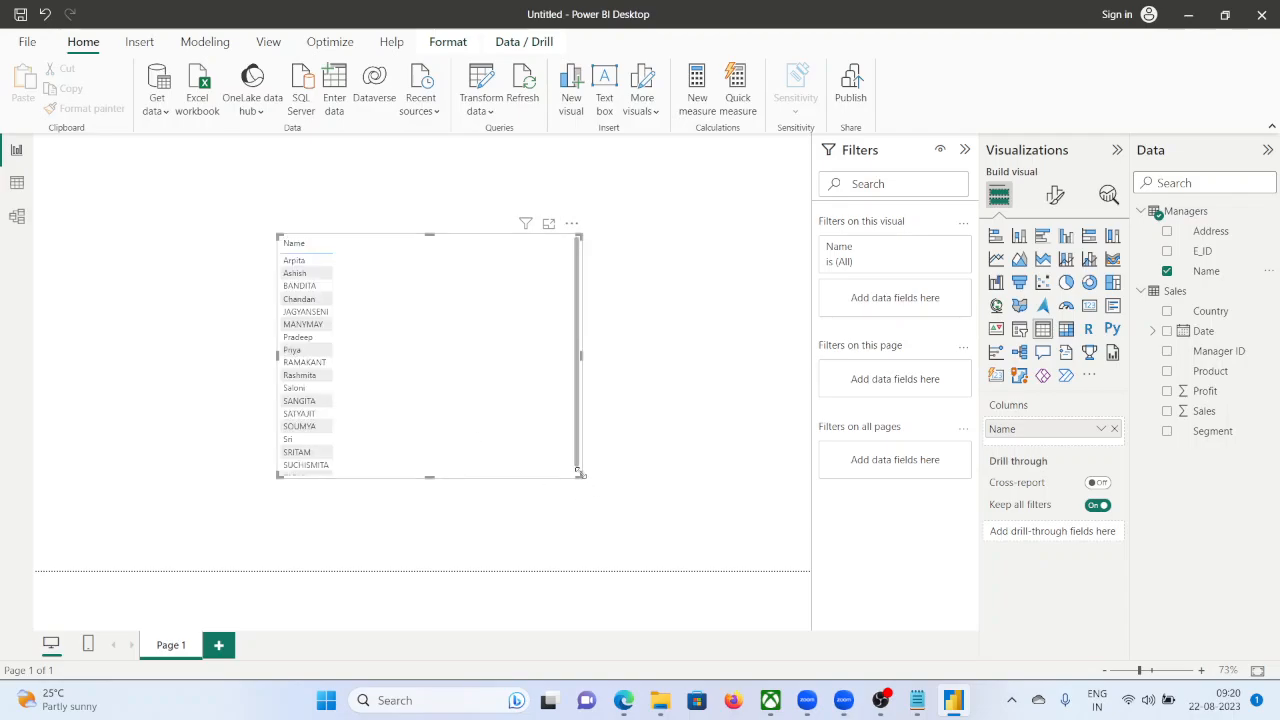
drag(582, 478, 602, 549)
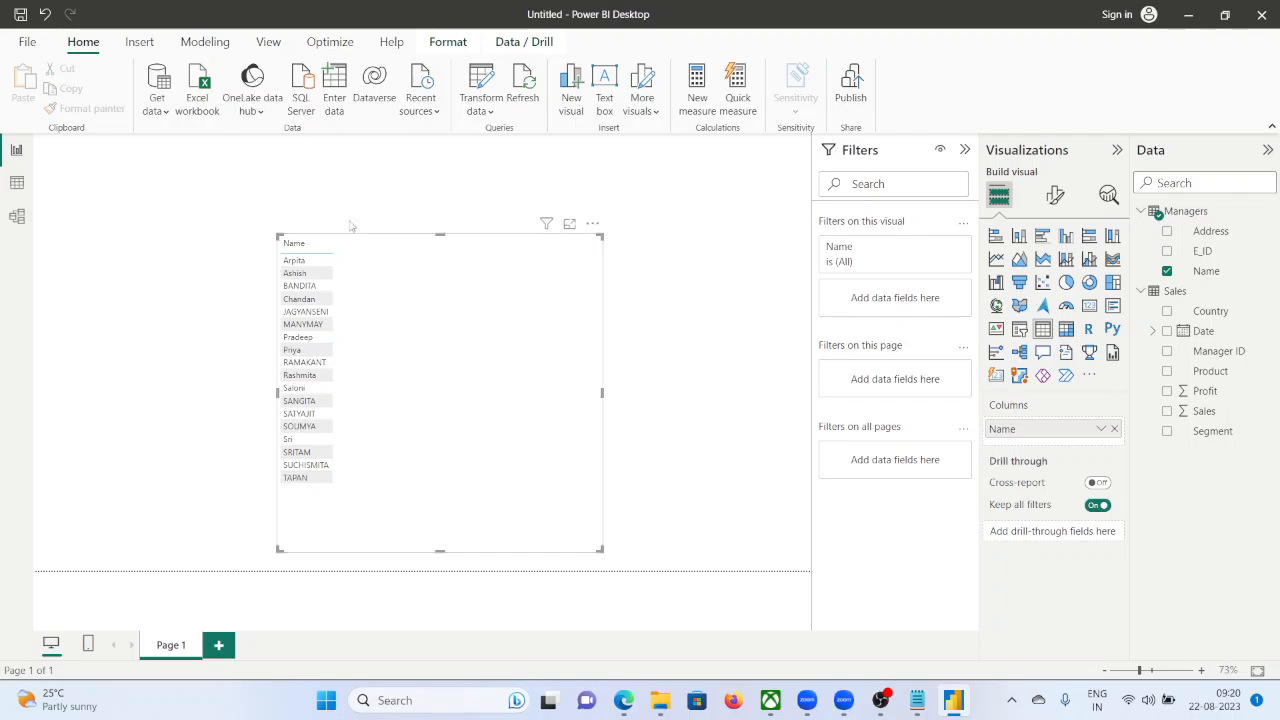
drag(392, 280, 367, 235)
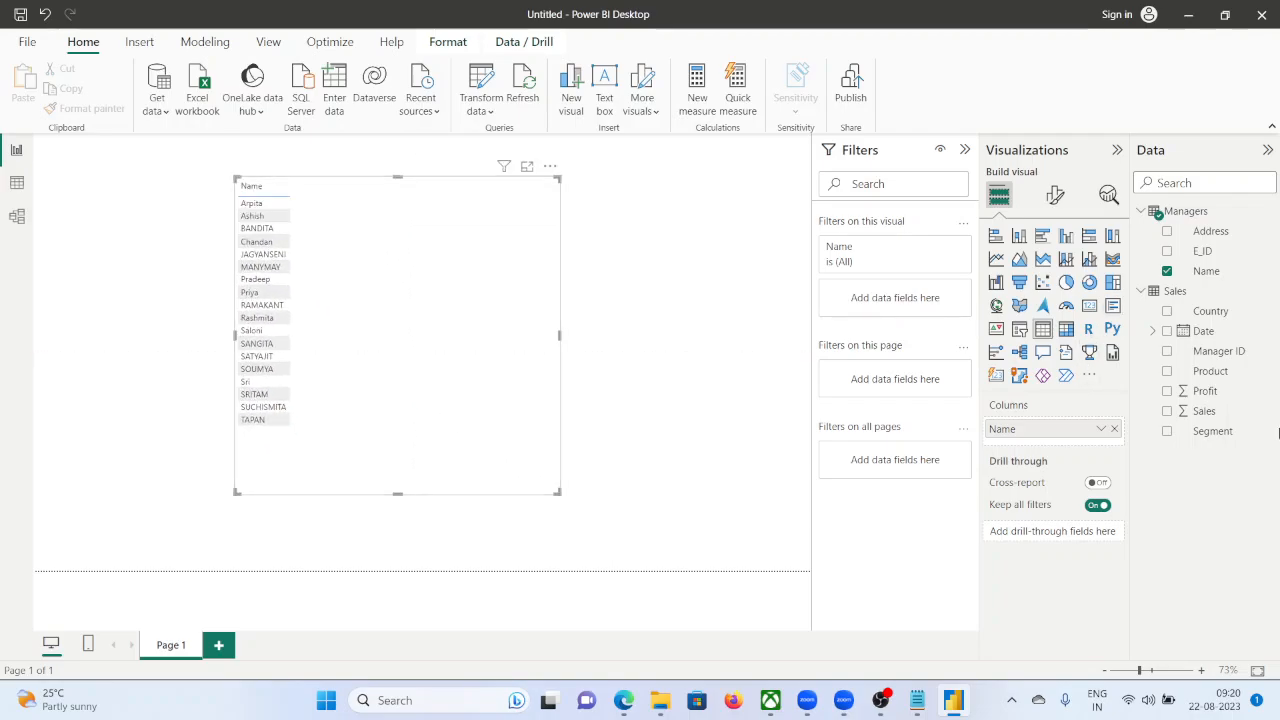
drag(1214, 420, 1080, 444)
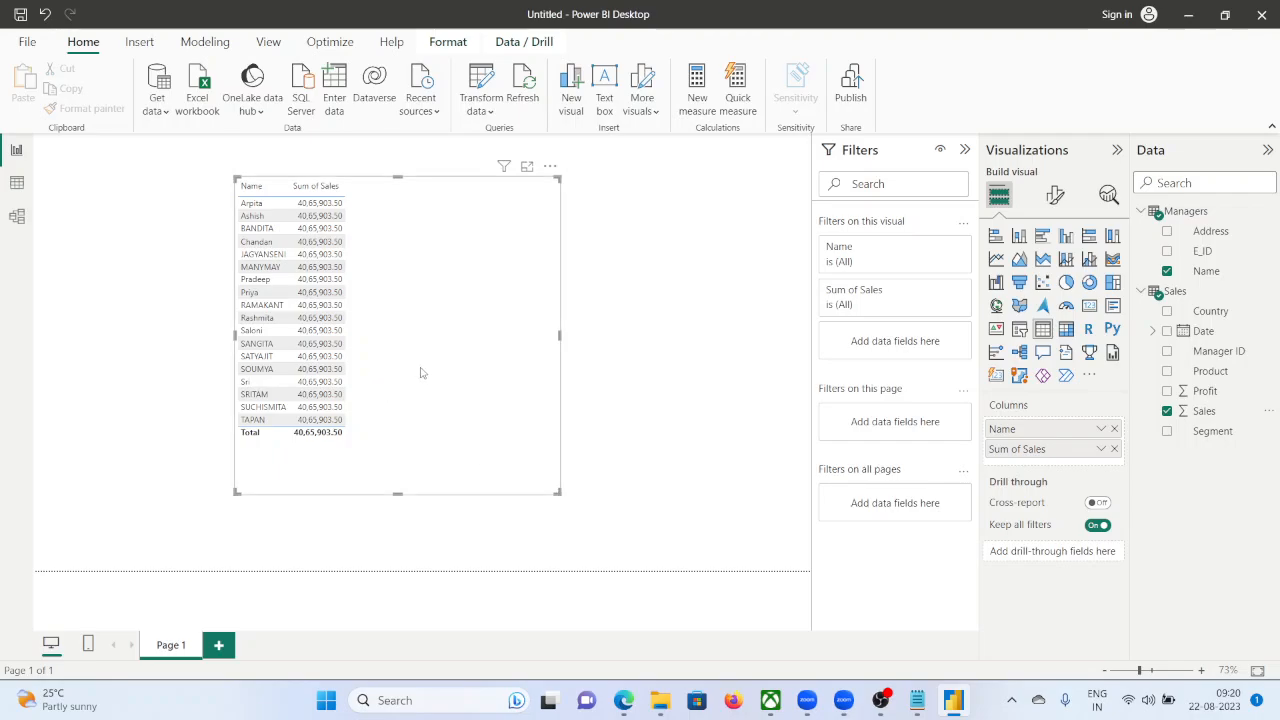
Format the table visual's values in bold with font size 11.
click(1055, 195)
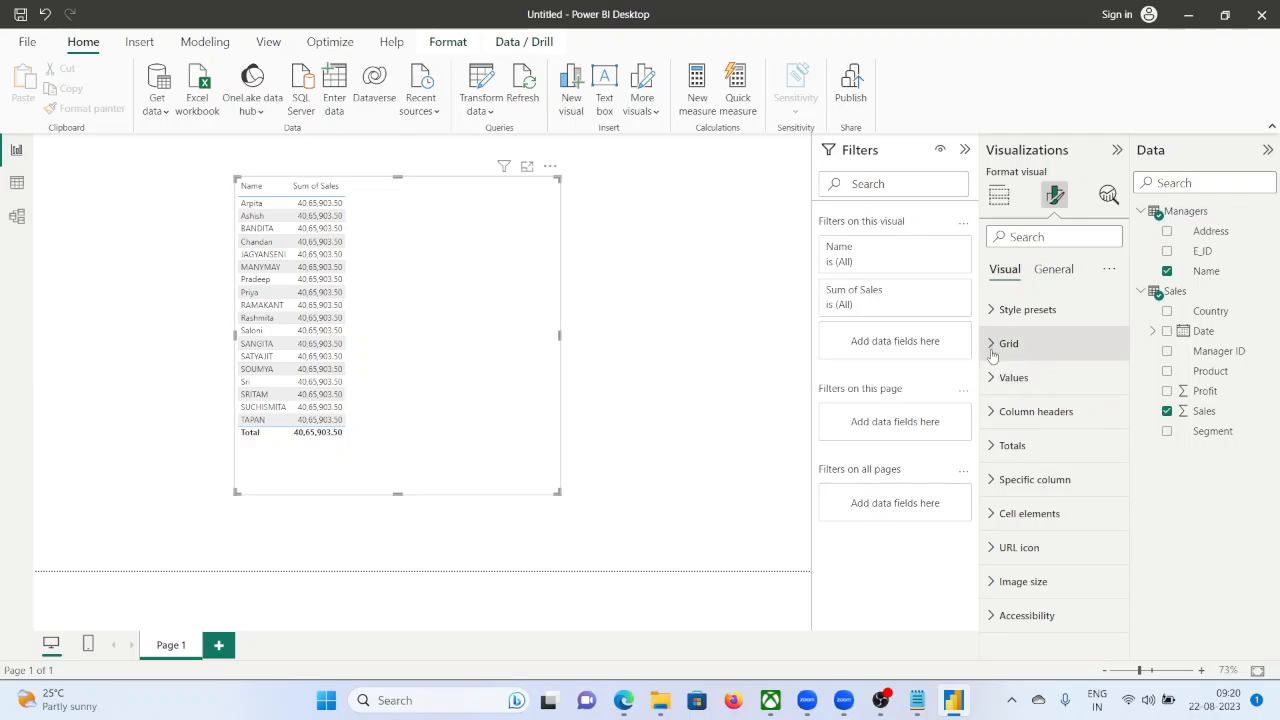
click(999, 386)
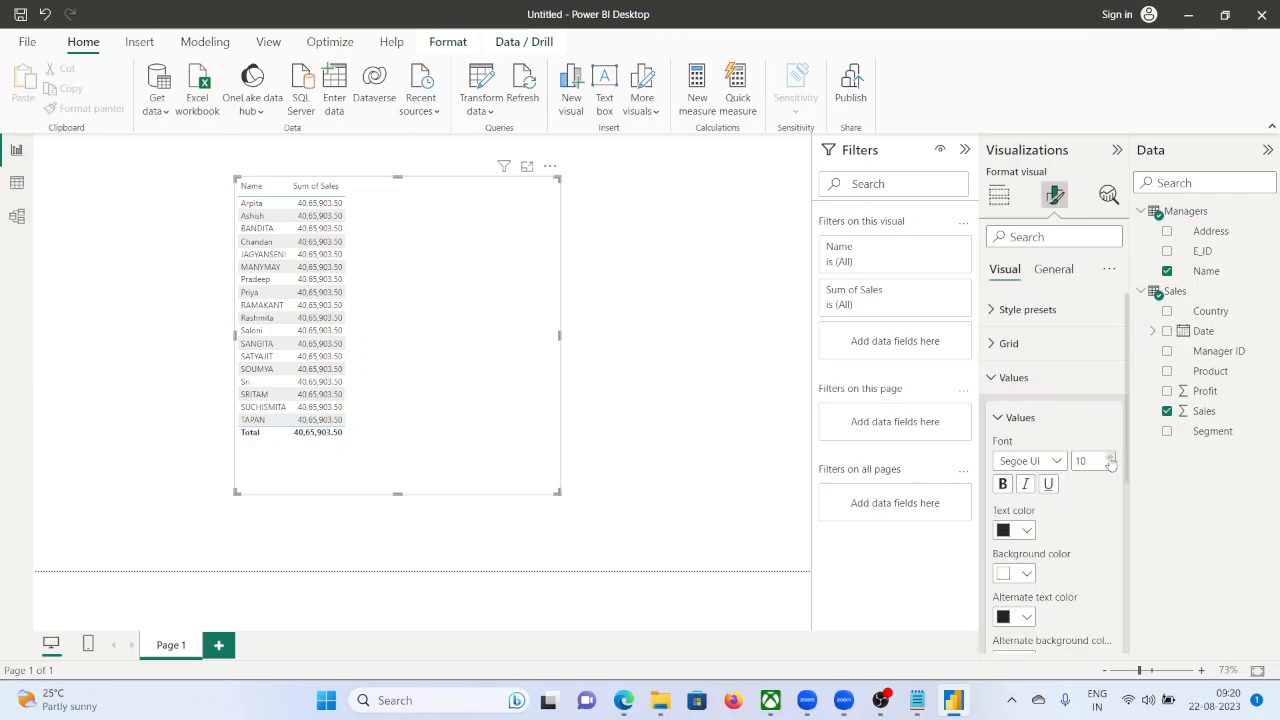
click(1110, 457)
click(1002, 484)
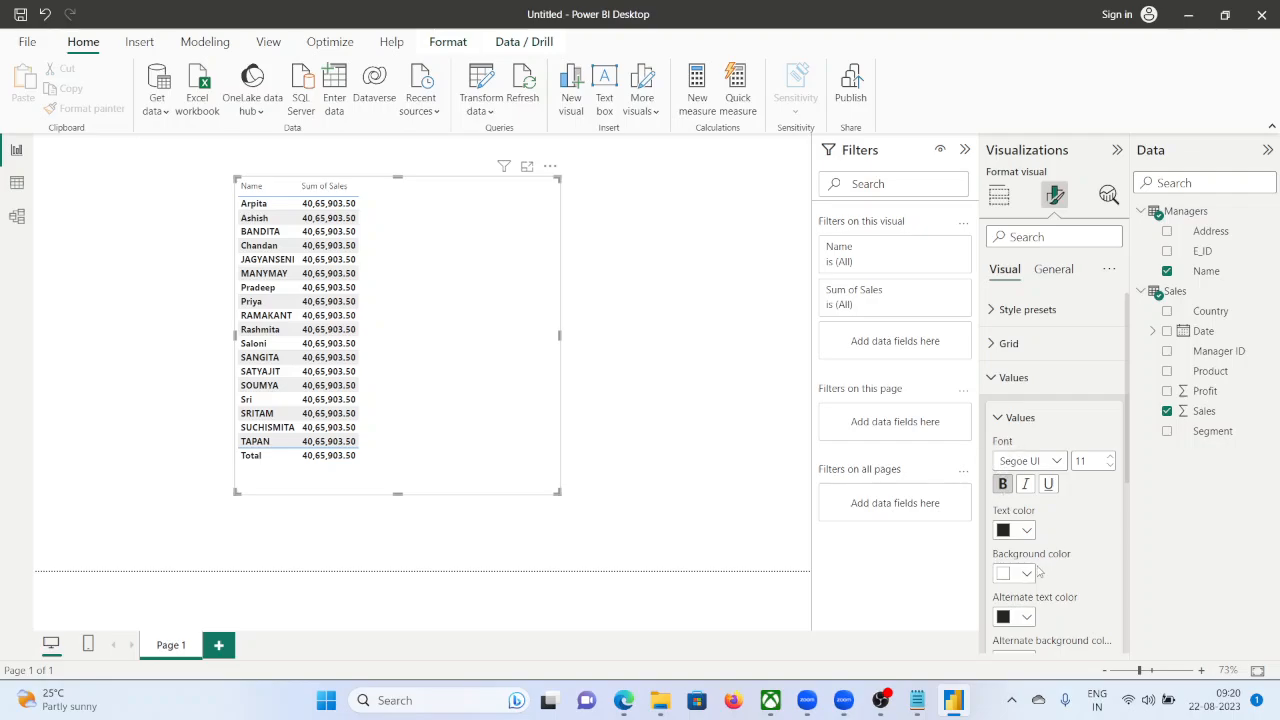
Set the text color of the table values to dark blue and the alternate text color to pink.
scroll(1095, 555, down, 2)
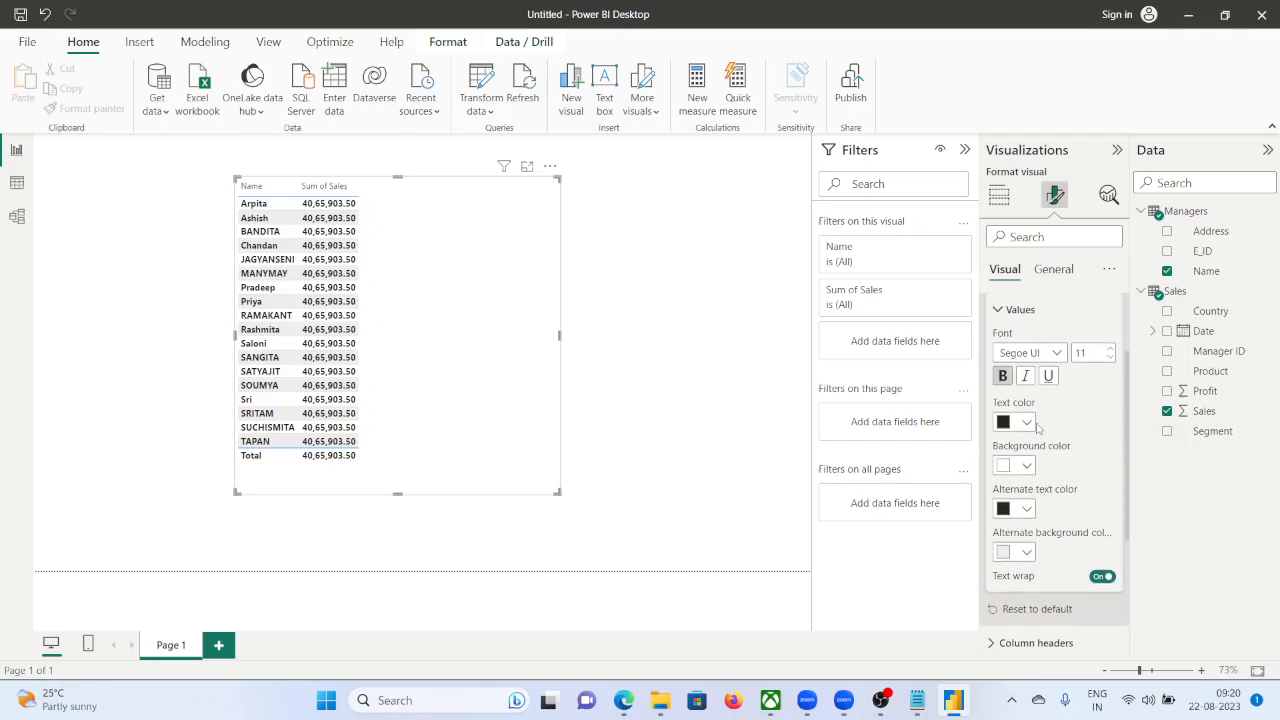
click(1027, 422)
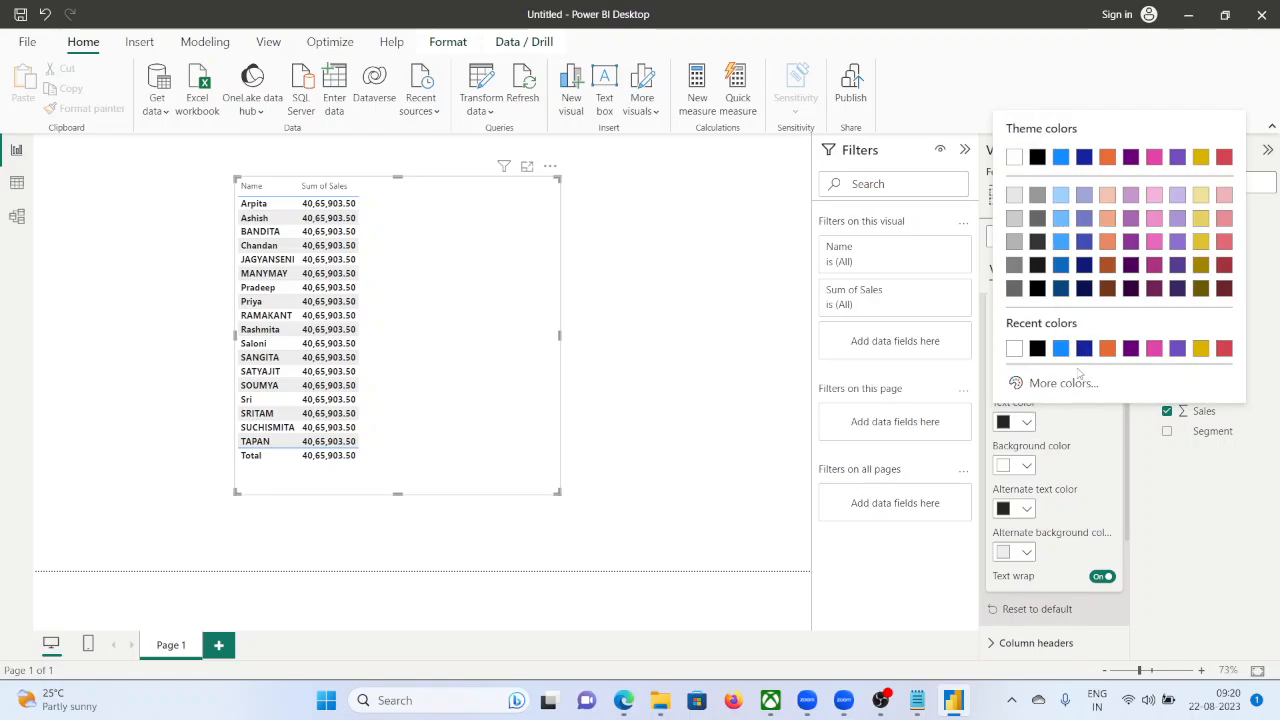
click(1084, 348)
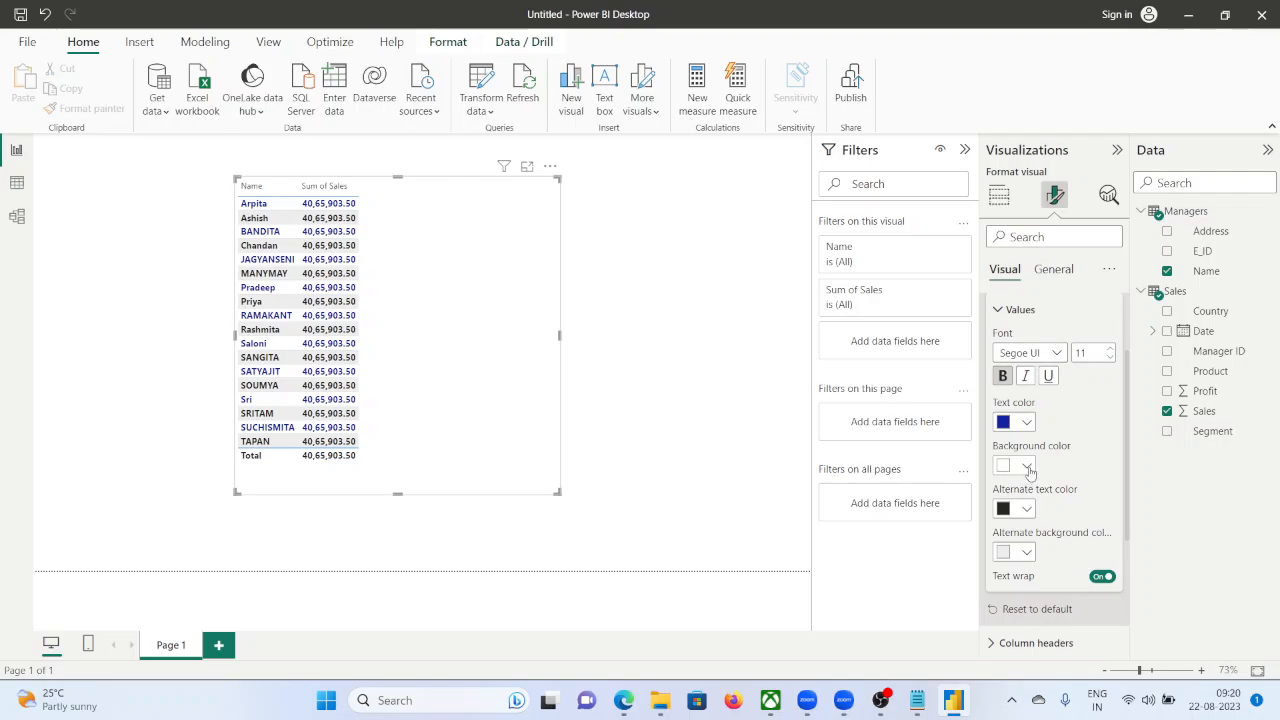
click(1027, 508)
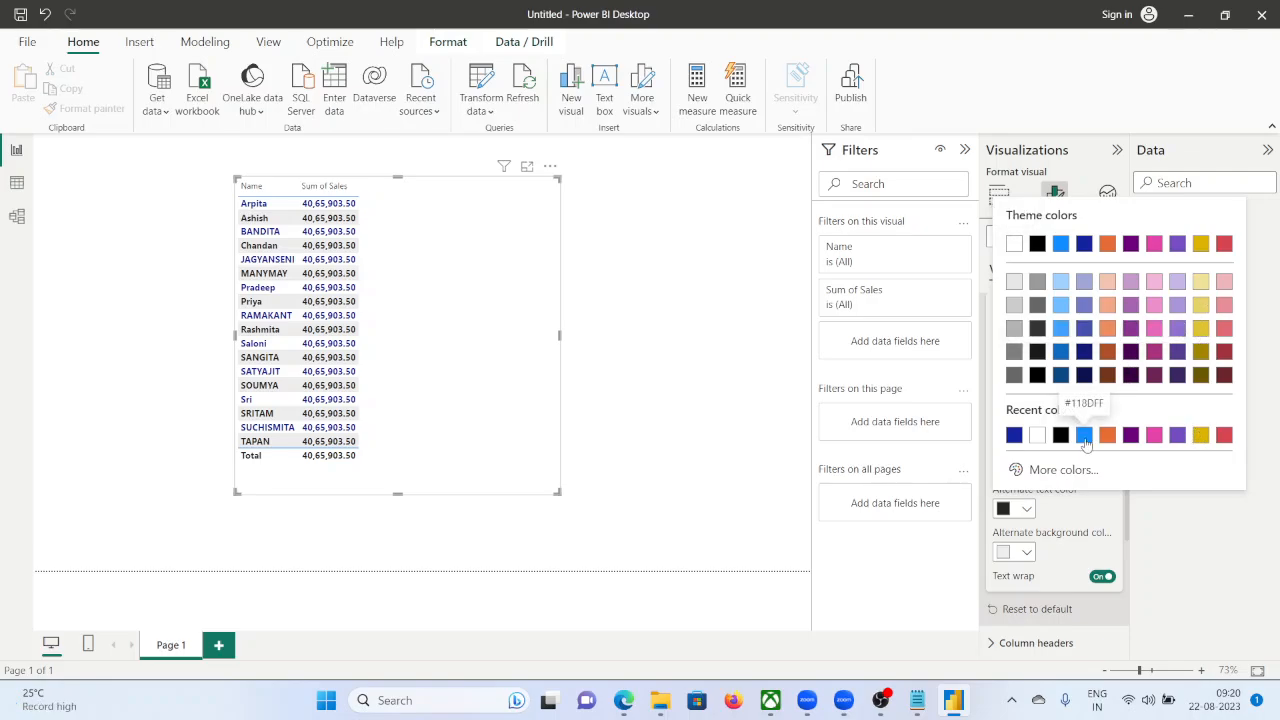
click(1155, 246)
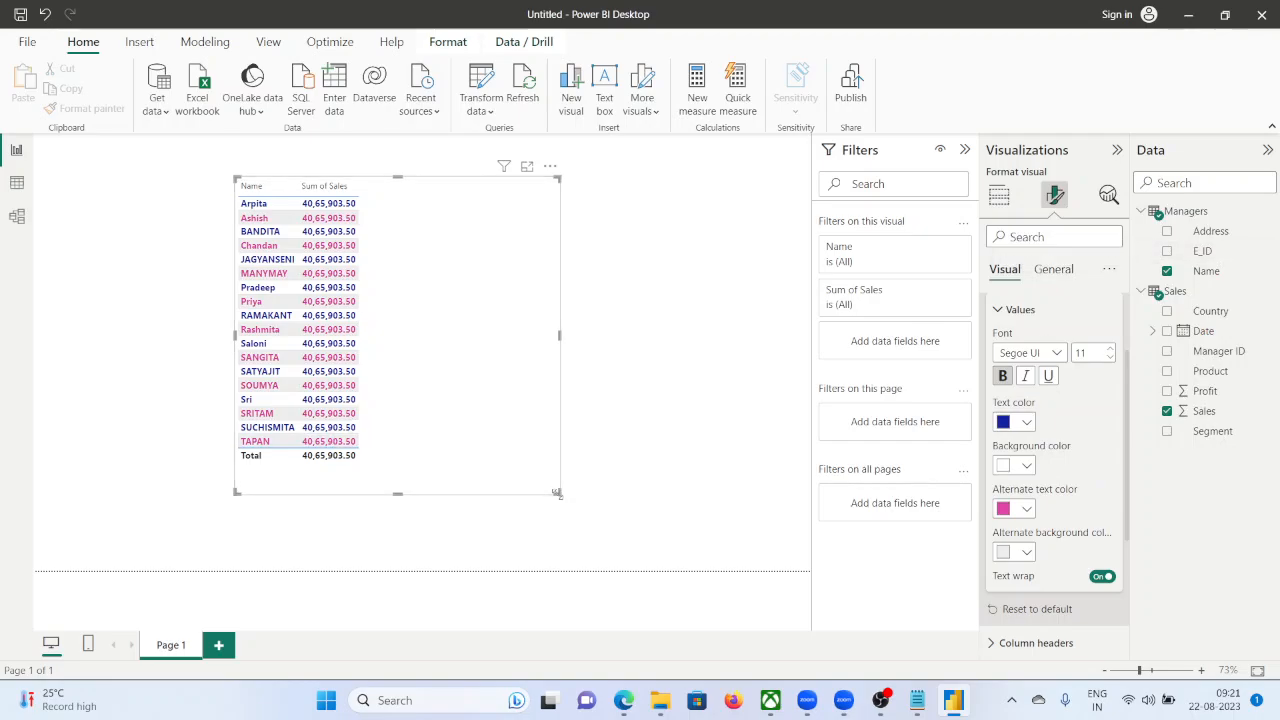
Increase the font size of the table values to 12 and deselect the visual.
click(1108, 350)
click(1110, 348)
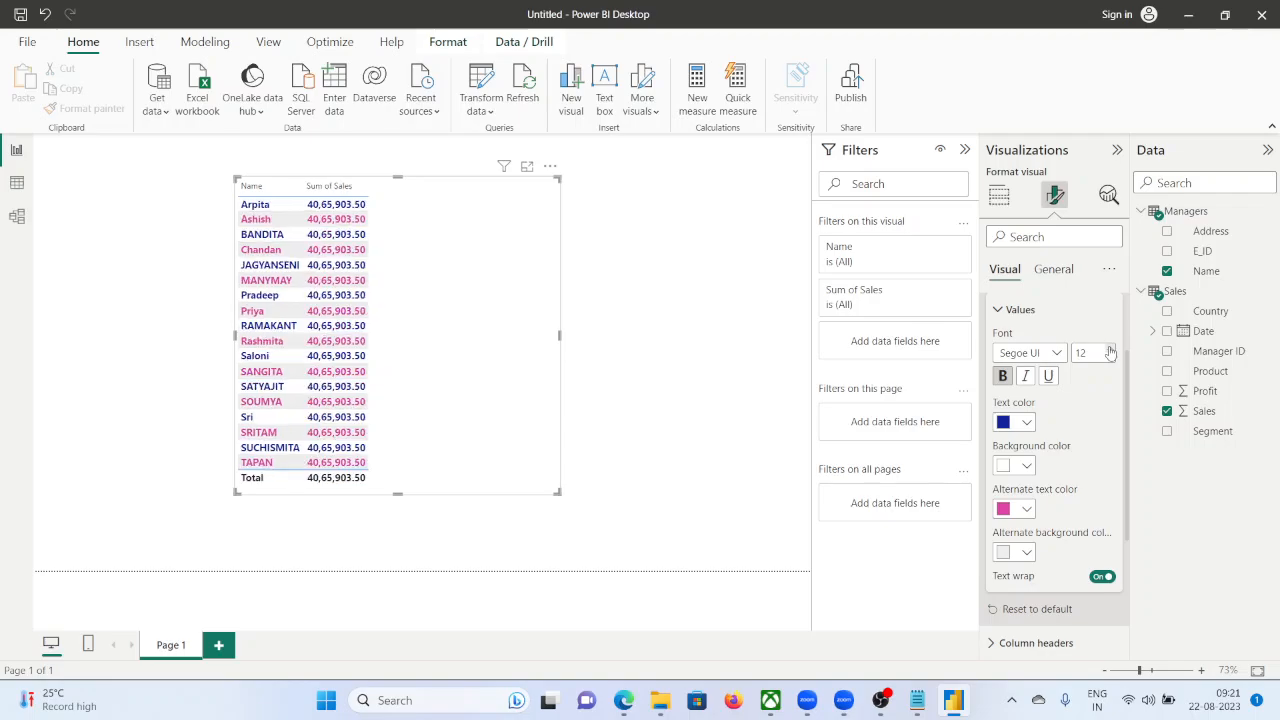
click(730, 404)
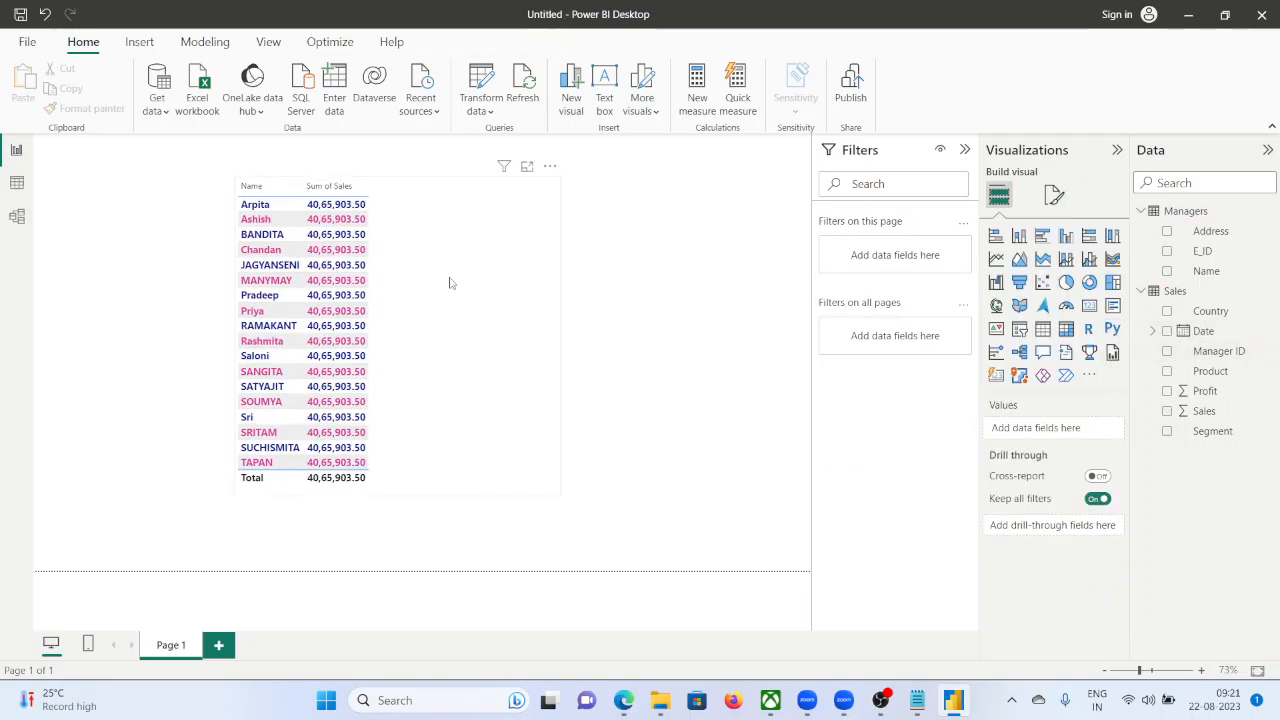
Narrow the table visual to fit its Name and Sum of Sales columns.
ctrl+scroll(530, 353, up, 2)
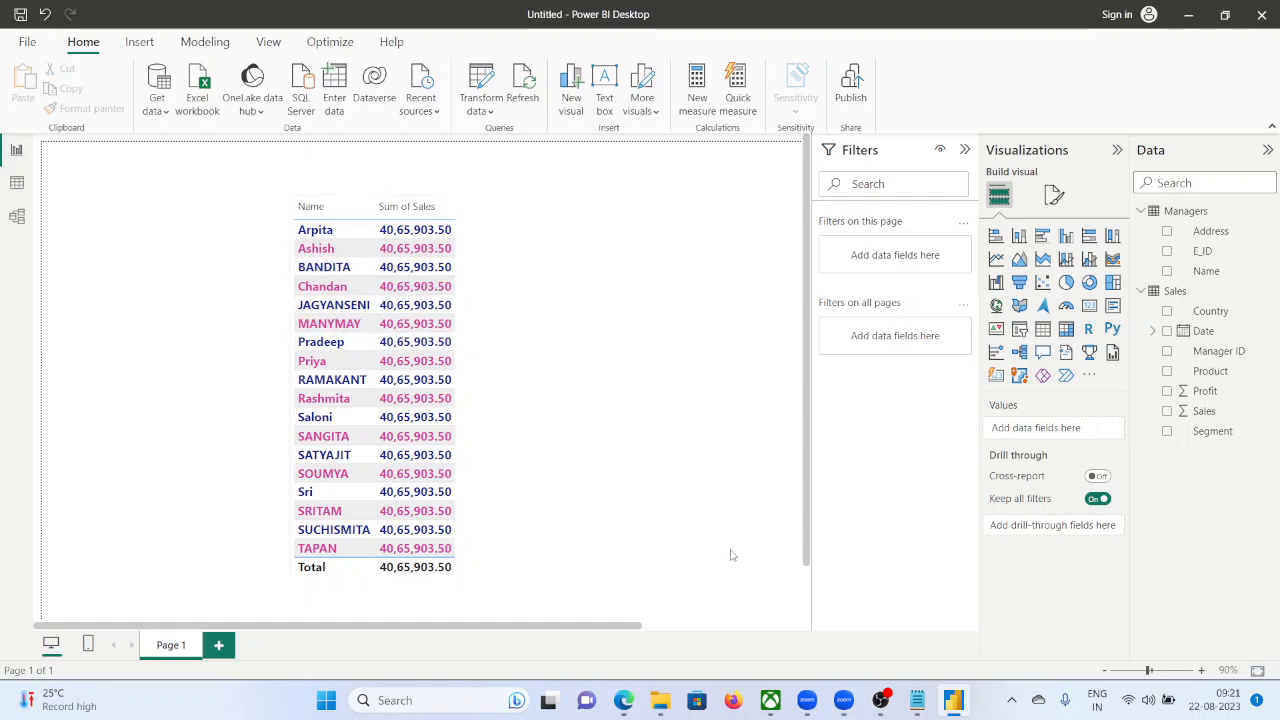
click(688, 585)
drag(688, 585, 498, 588)
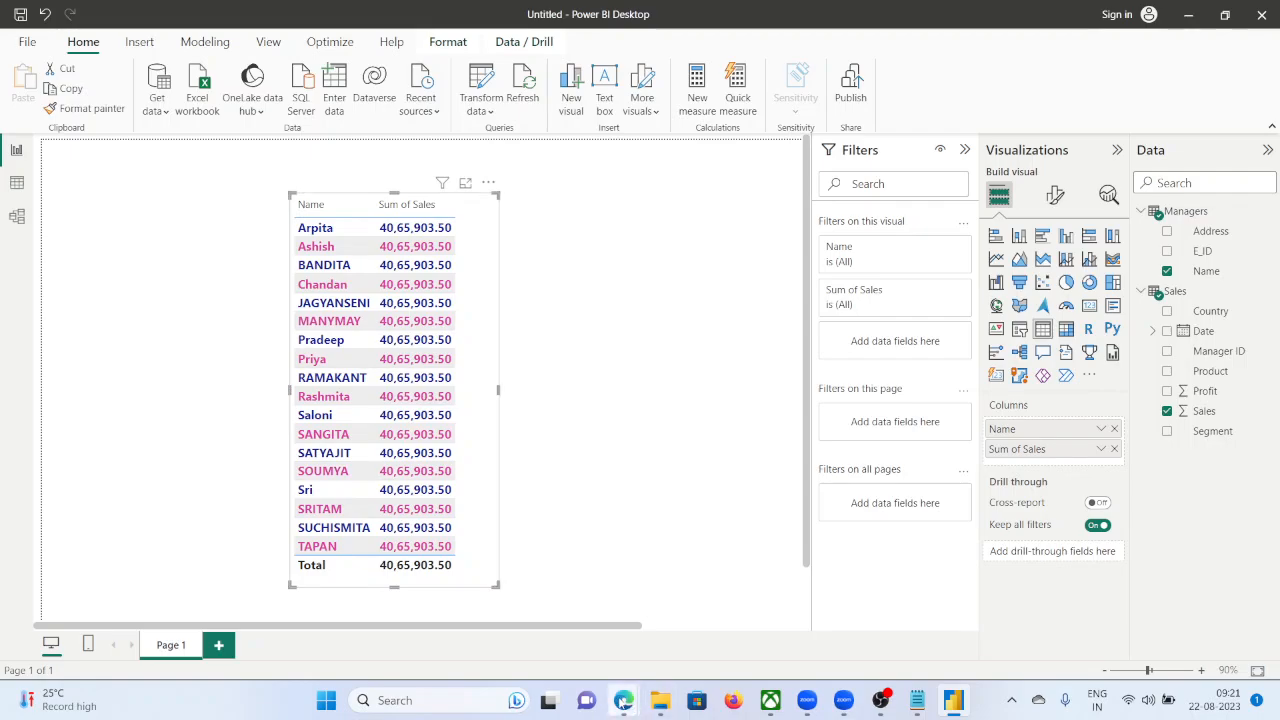
mouse_move(625, 705)
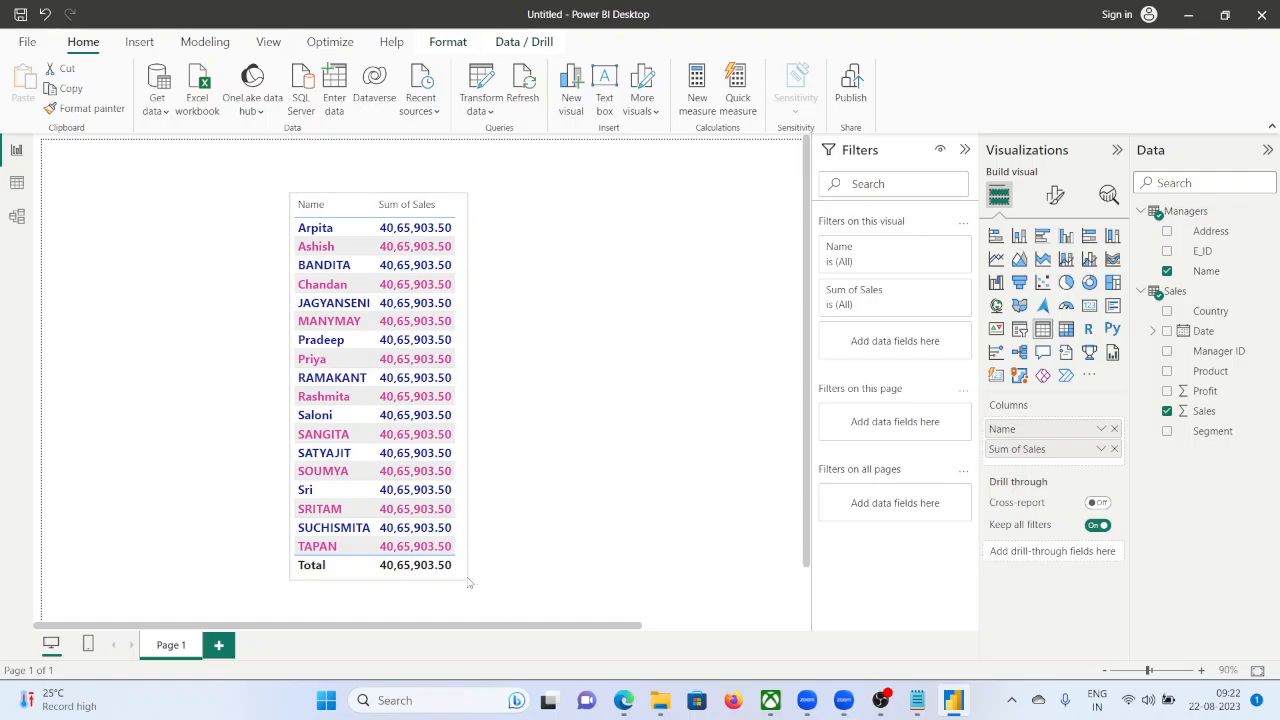
click(575, 524)
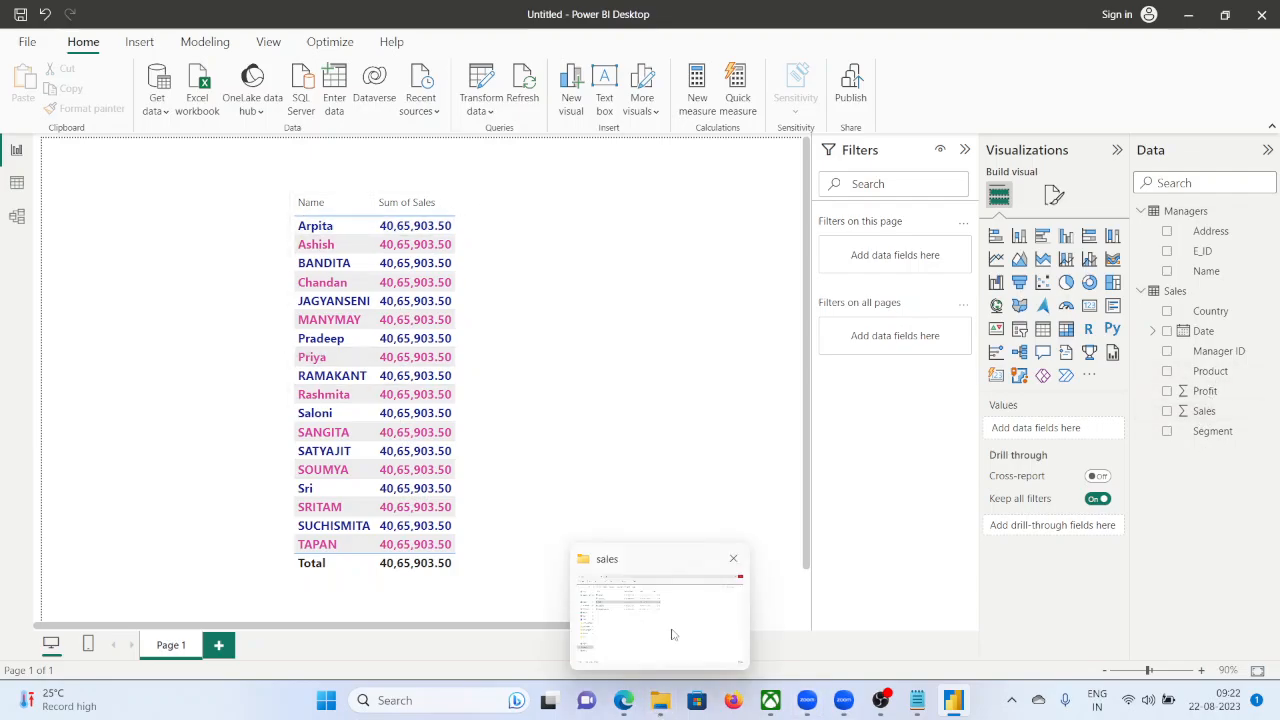
Check the sum of the Sales column in the Sales Excel workbook and return to the Power BI report.
click(660, 700)
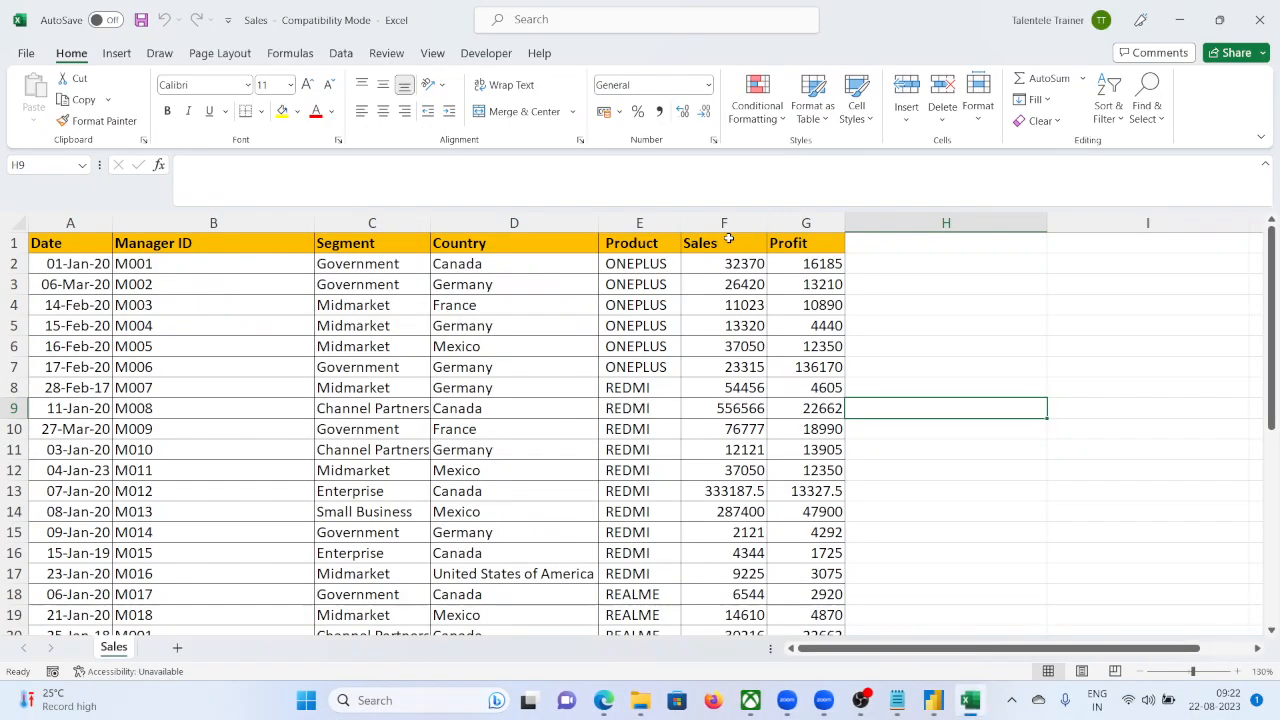
click(725, 225)
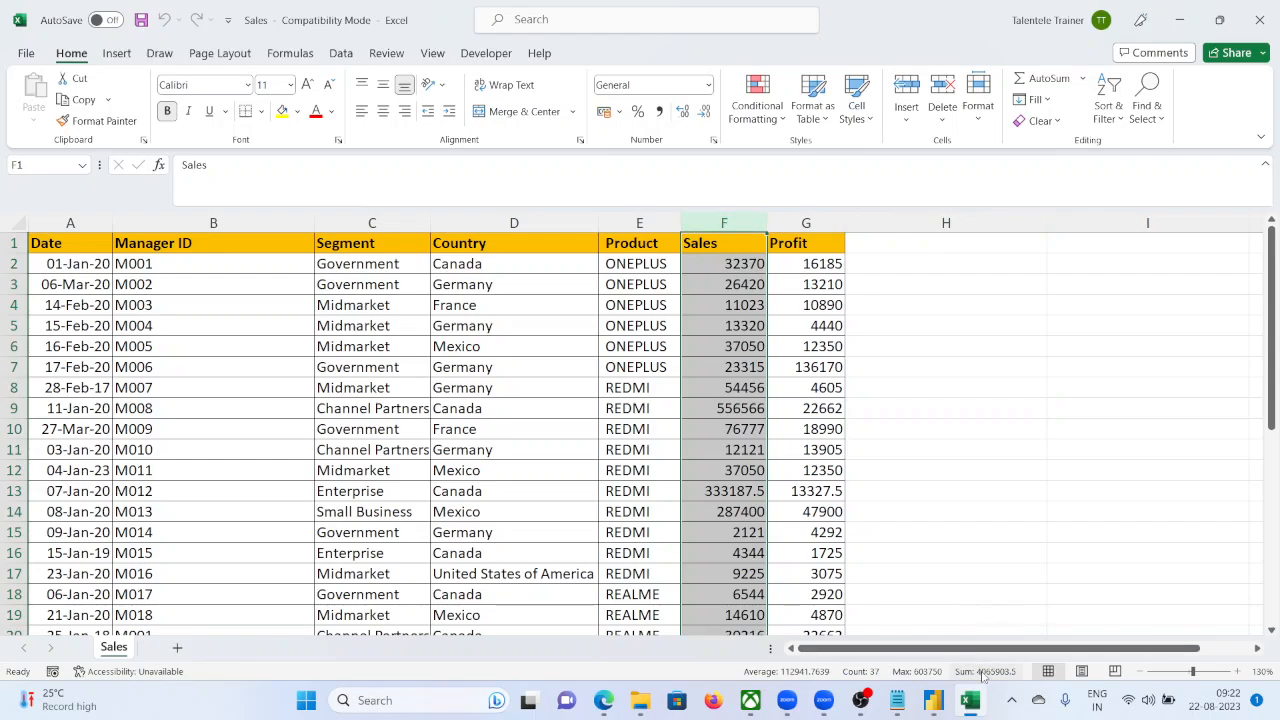
mouse_move(977, 690)
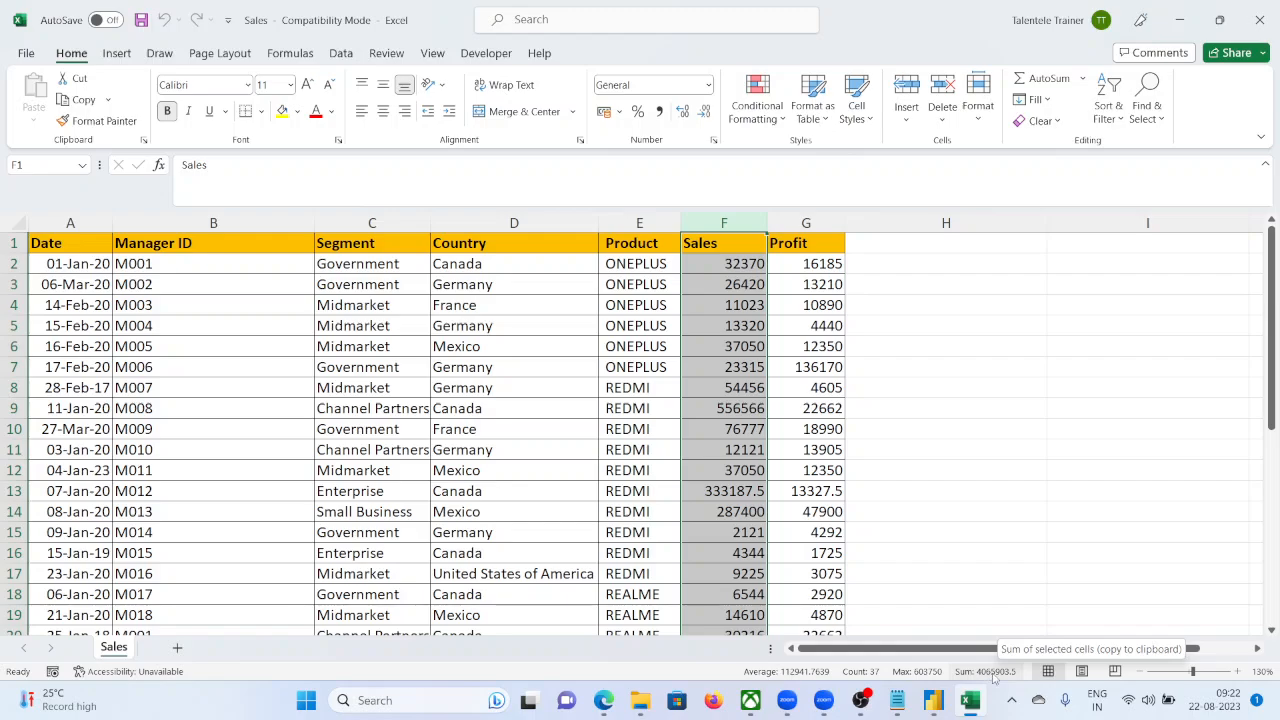
click(1179, 20)
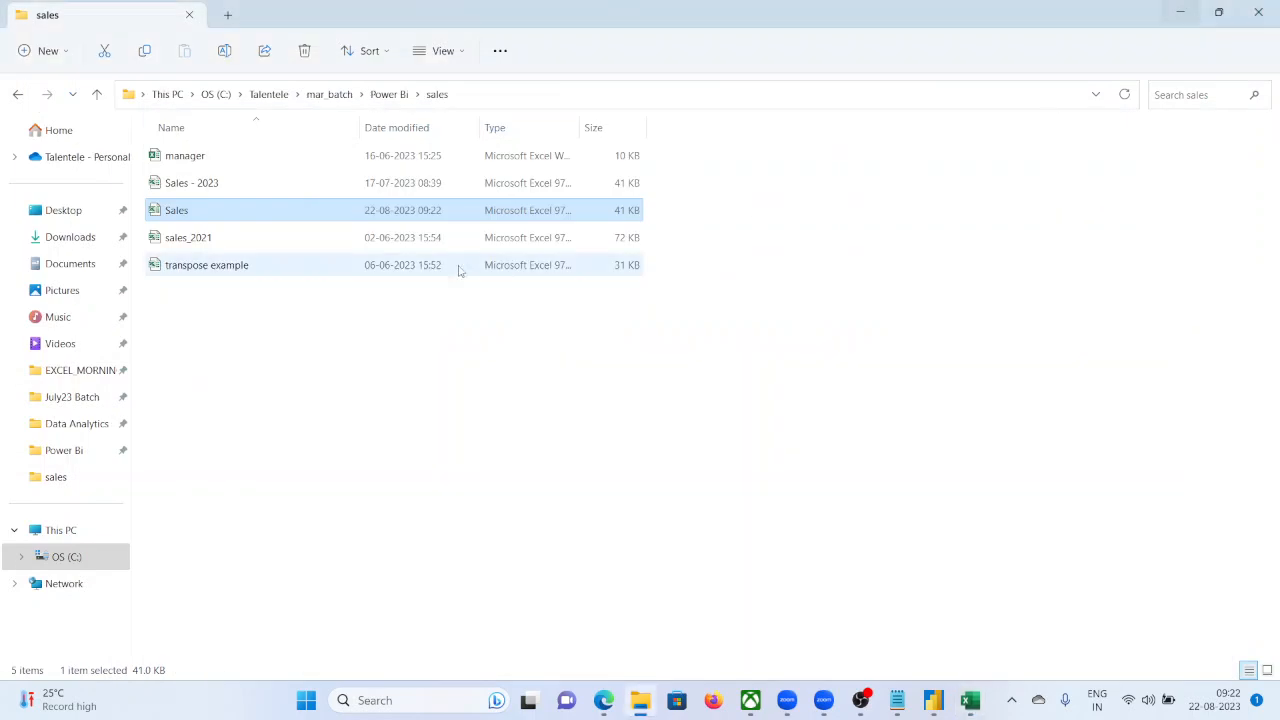
click(934, 700)
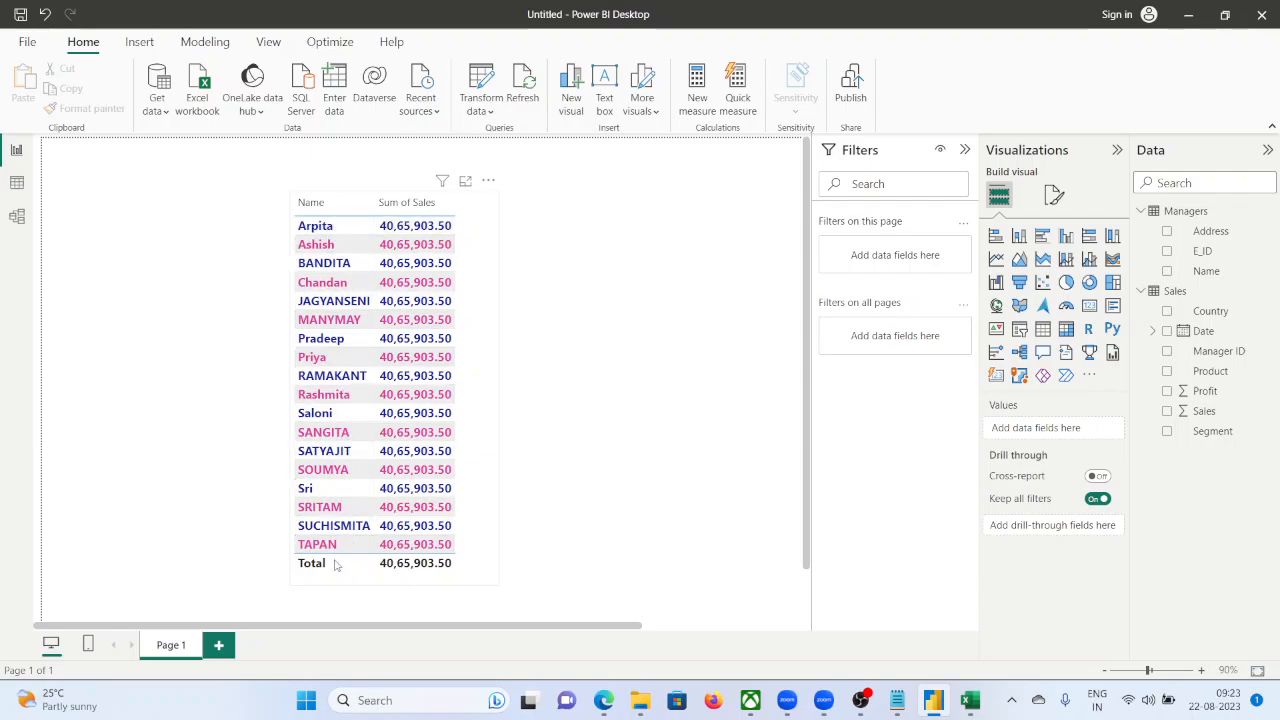
Relate E_ID in Managers to Manager ID in Sales in the model view, spacing the tables apart, and return to the report view.
click(17, 218)
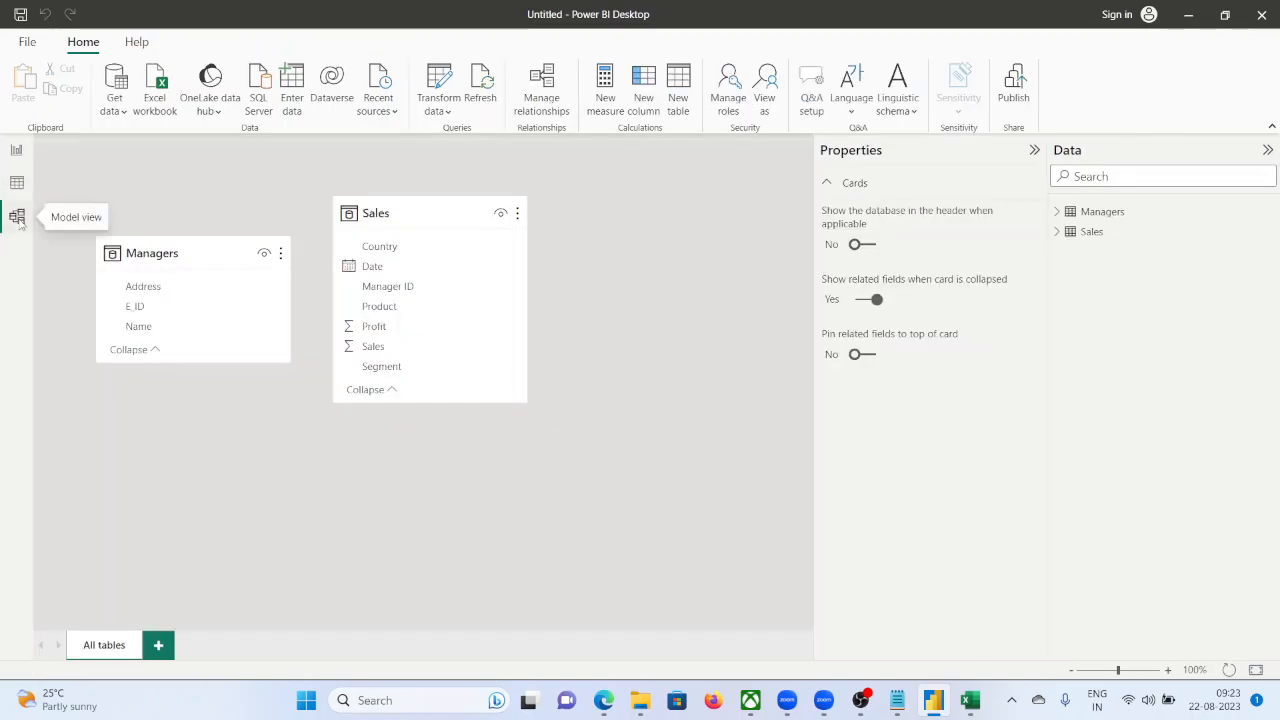
drag(424, 212, 548, 240)
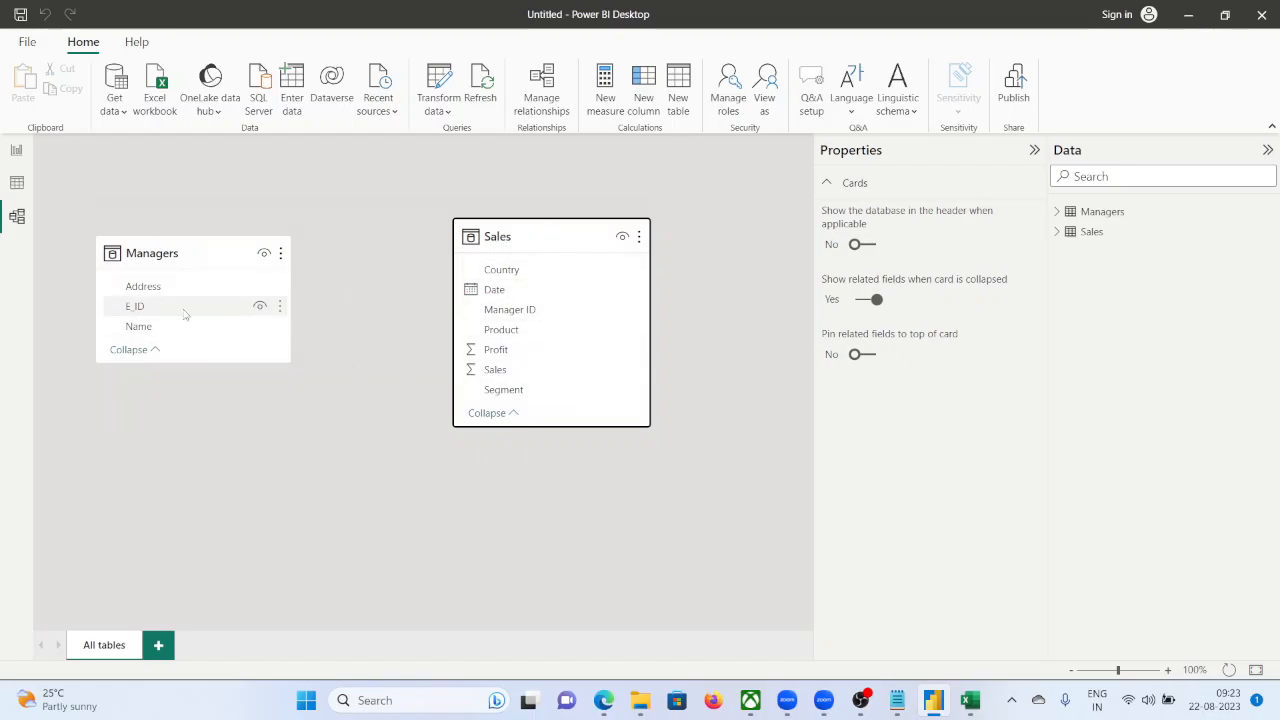
drag(183, 314, 474, 315)
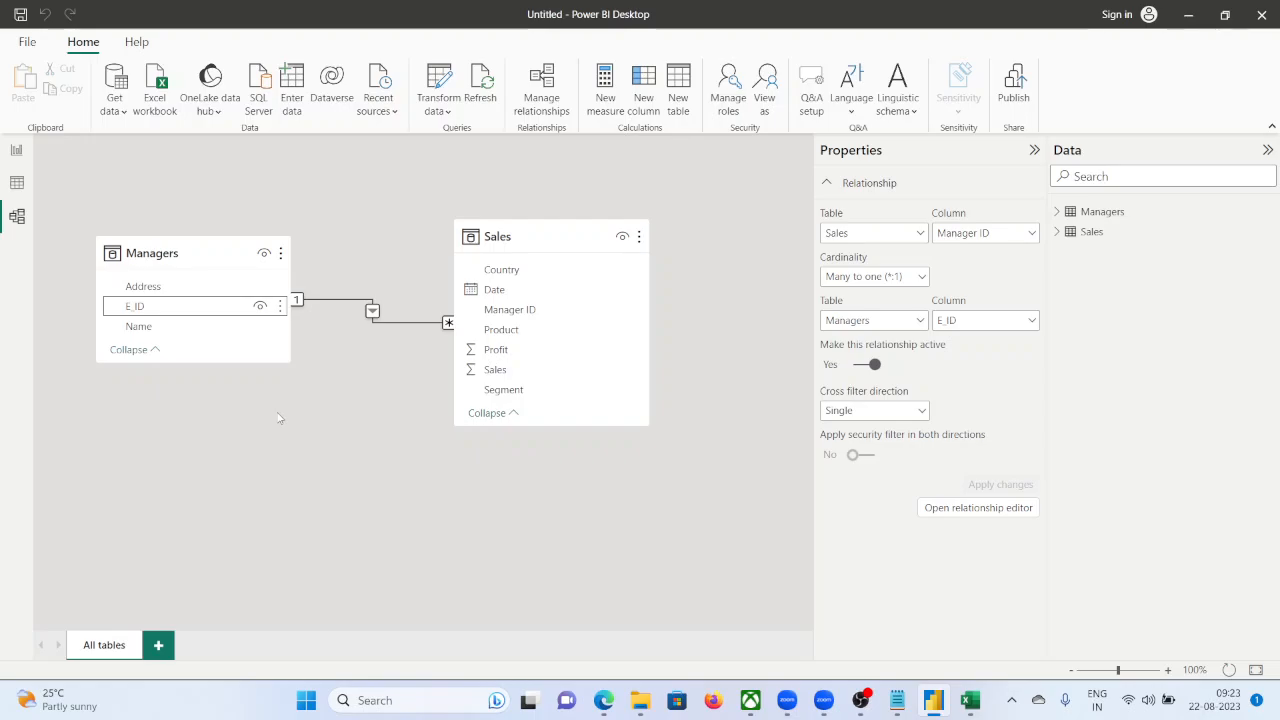
click(16, 150)
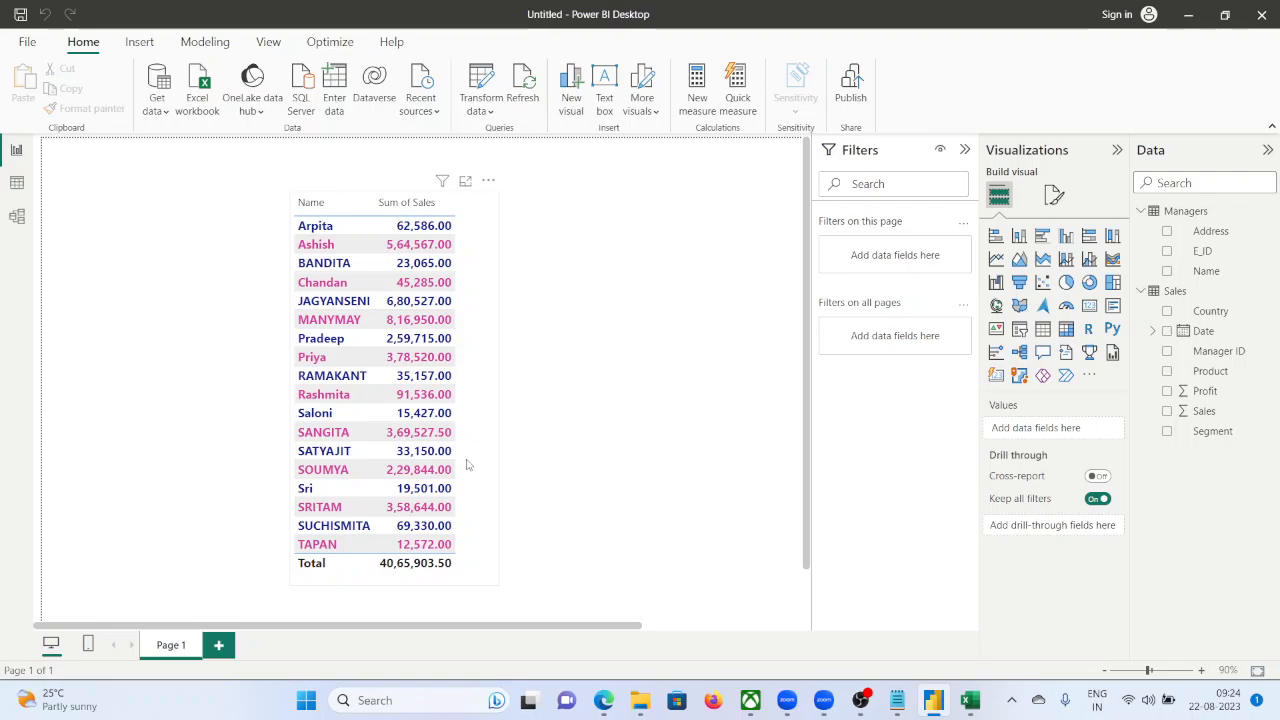
Switch to the Sales Excel workbook, shrink its window, and add a blank worksheet beside the Sales sheet.
click(969, 700)
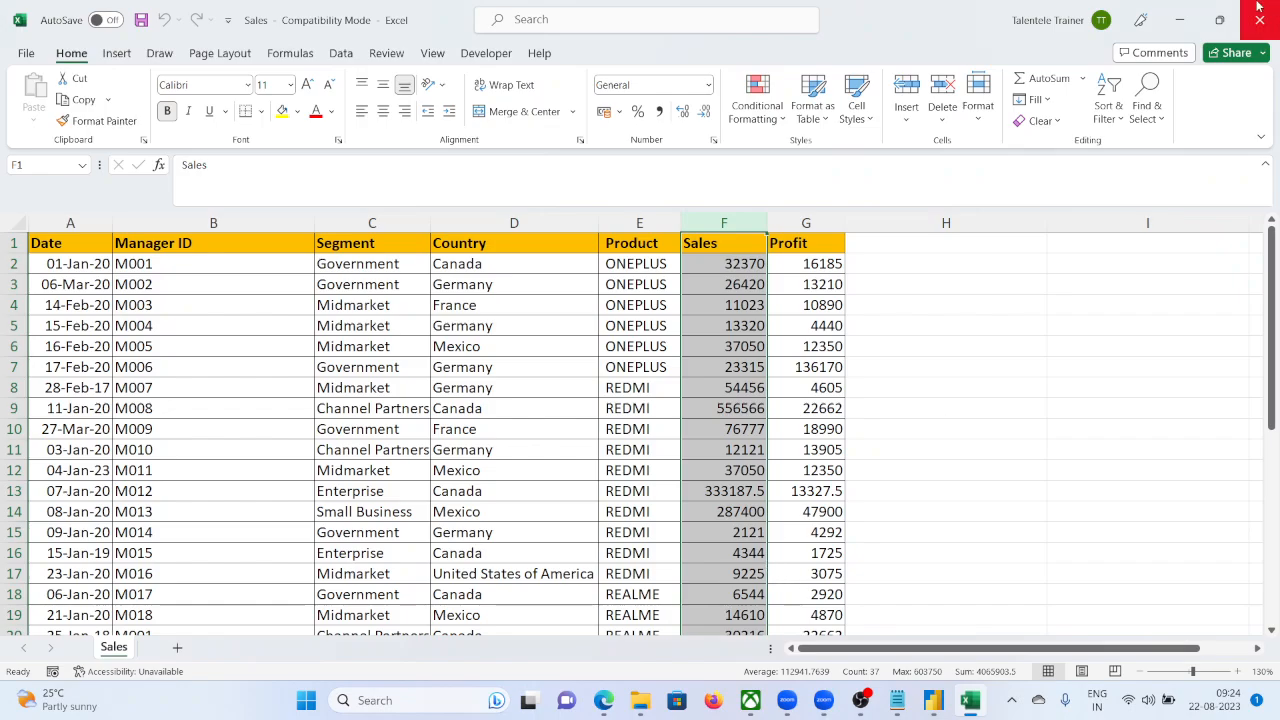
click(1219, 20)
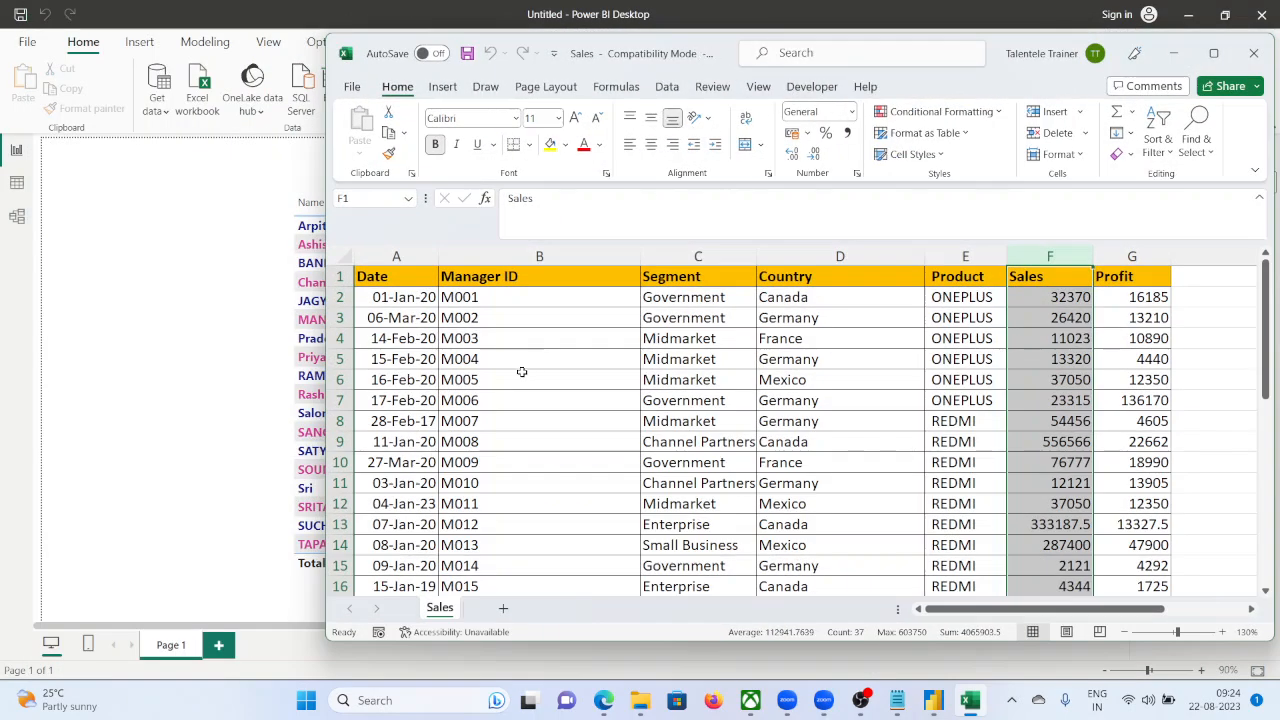
click(502, 609)
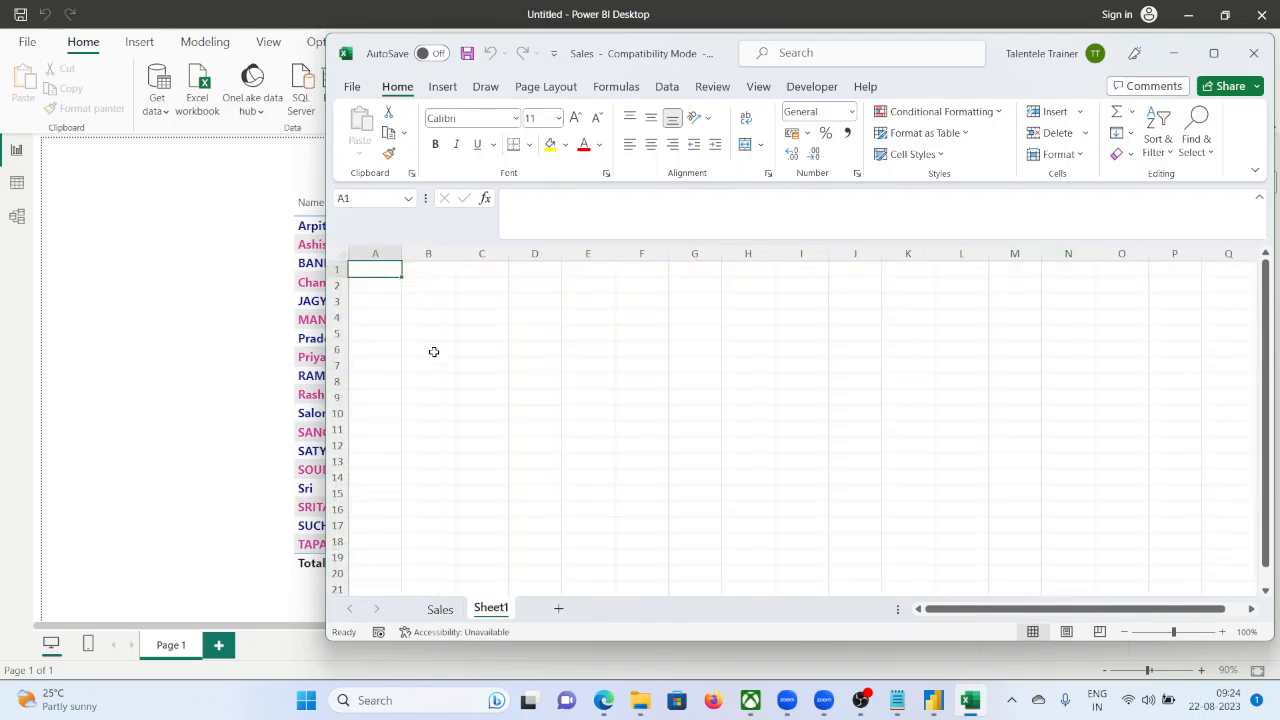
click(446, 614)
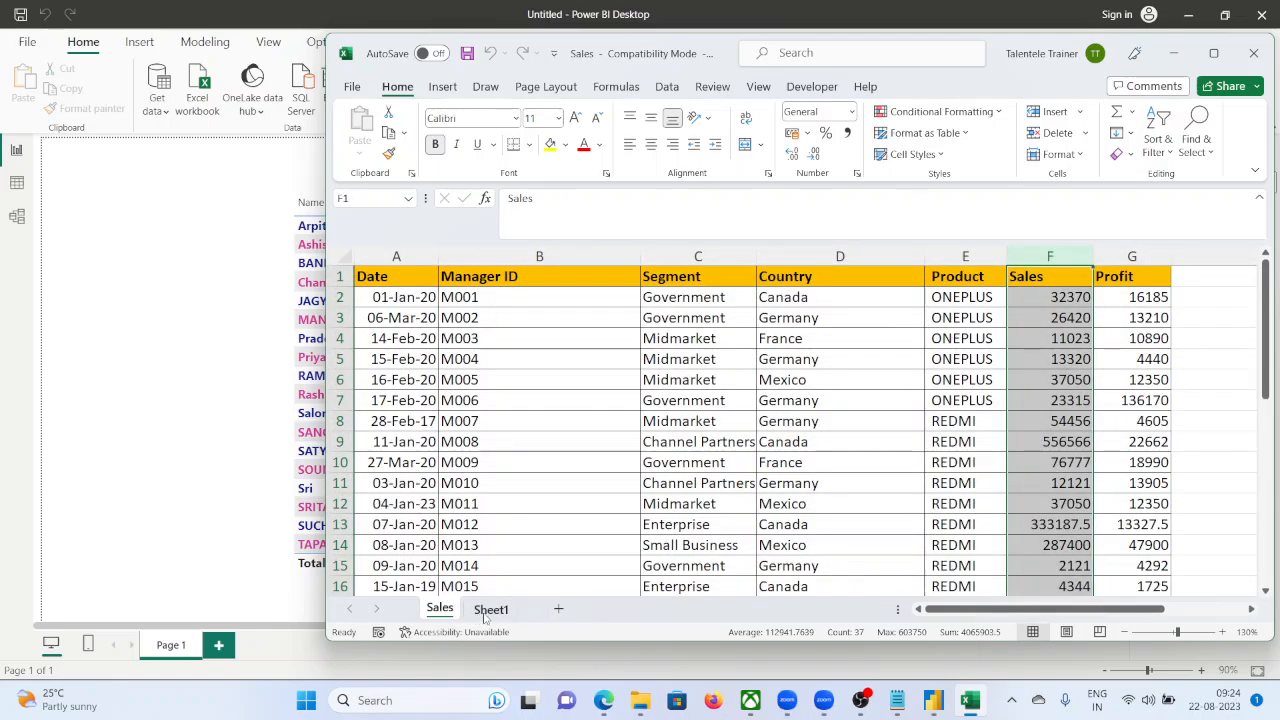
click(490, 612)
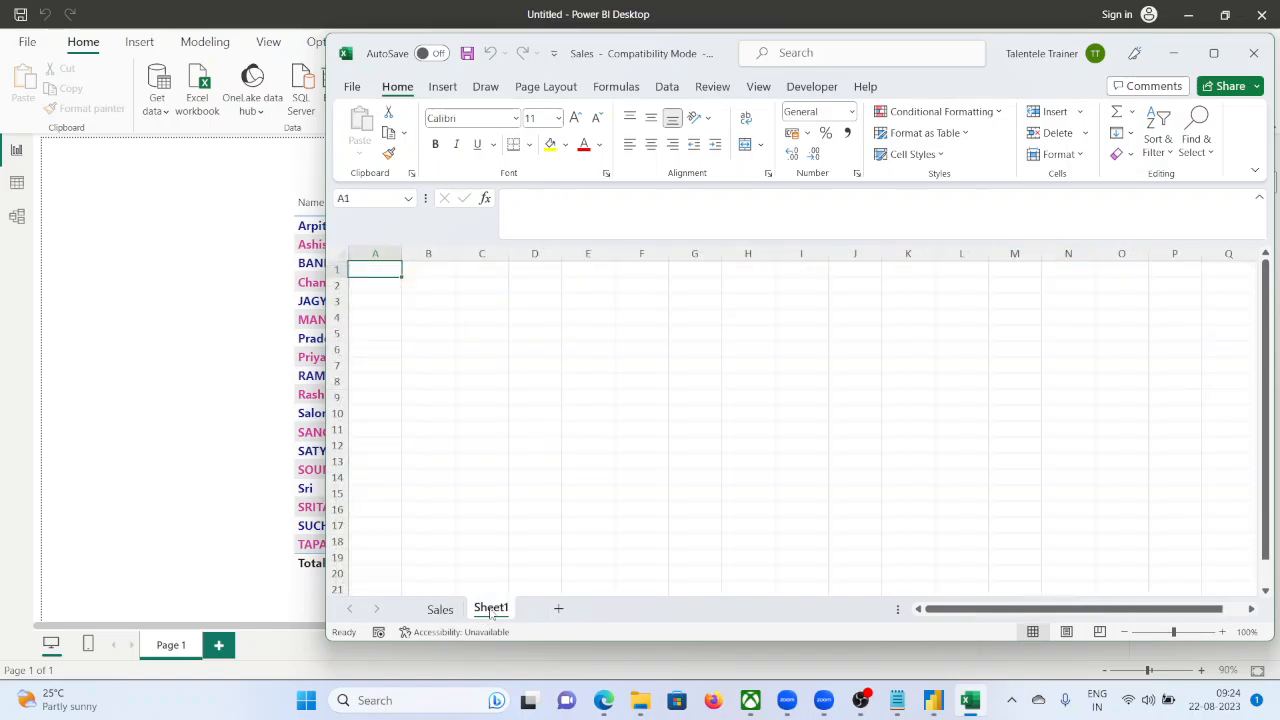
Insert a PivotTable from the Sales sheet data on a new worksheet, with Manager ID as rows and Sum of Sales as values.
click(440, 610)
click(468, 306)
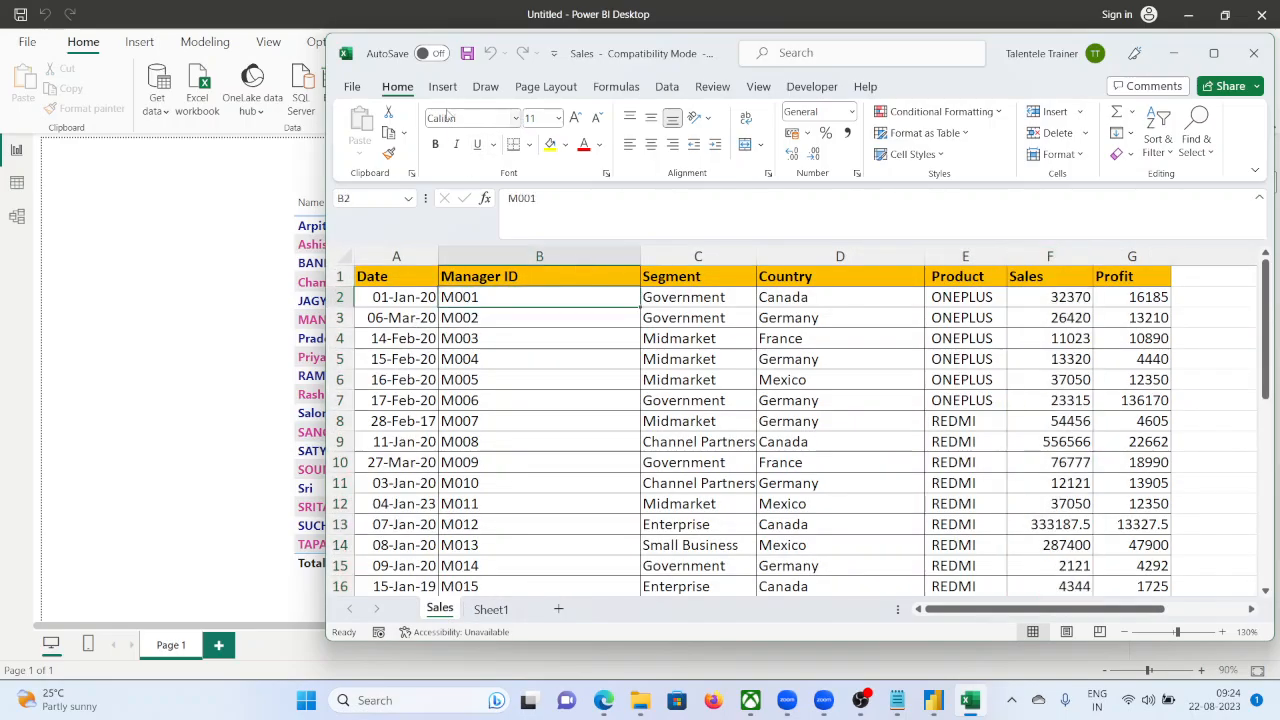
click(442, 86)
click(376, 120)
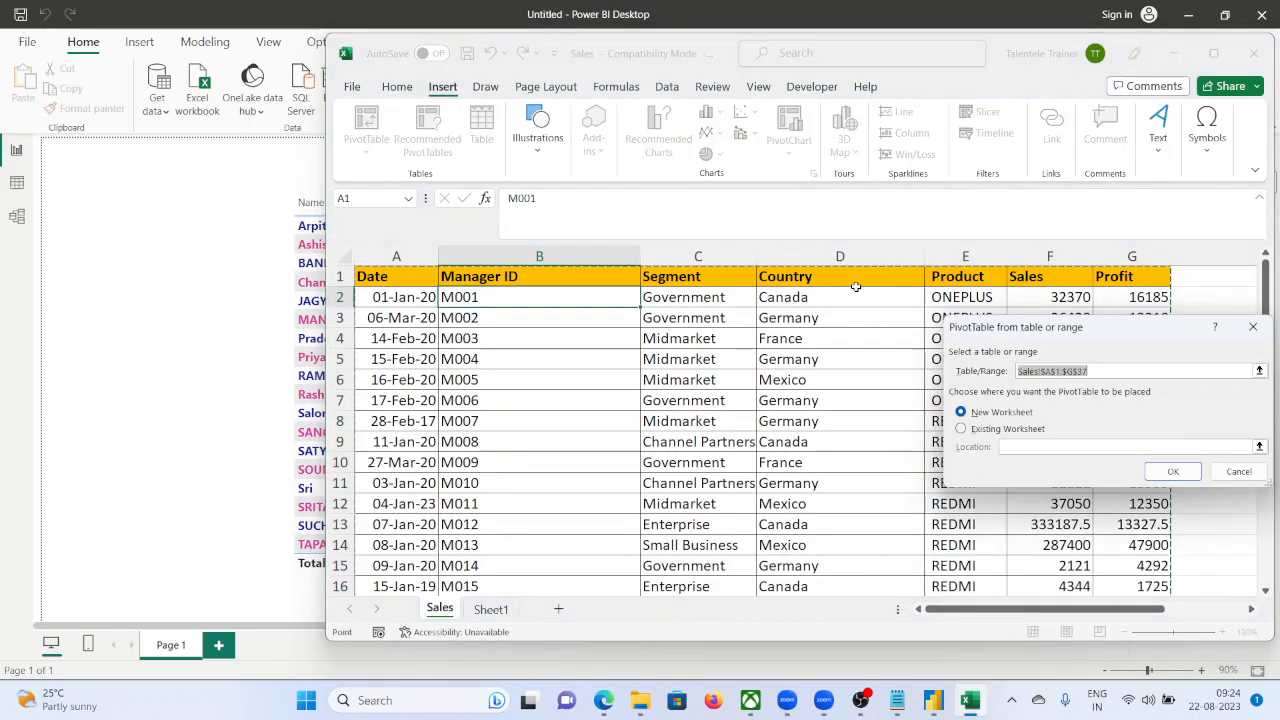
click(1162, 470)
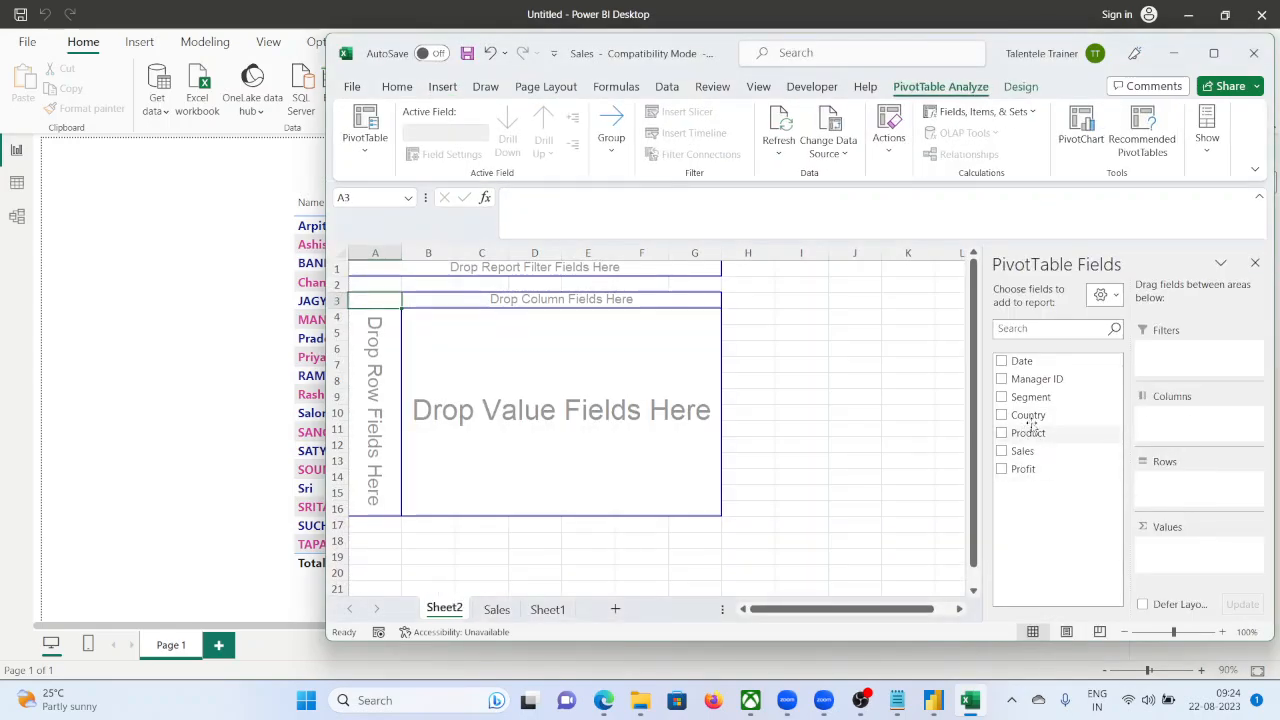
drag(1047, 385, 1176, 490)
drag(1040, 452, 1188, 556)
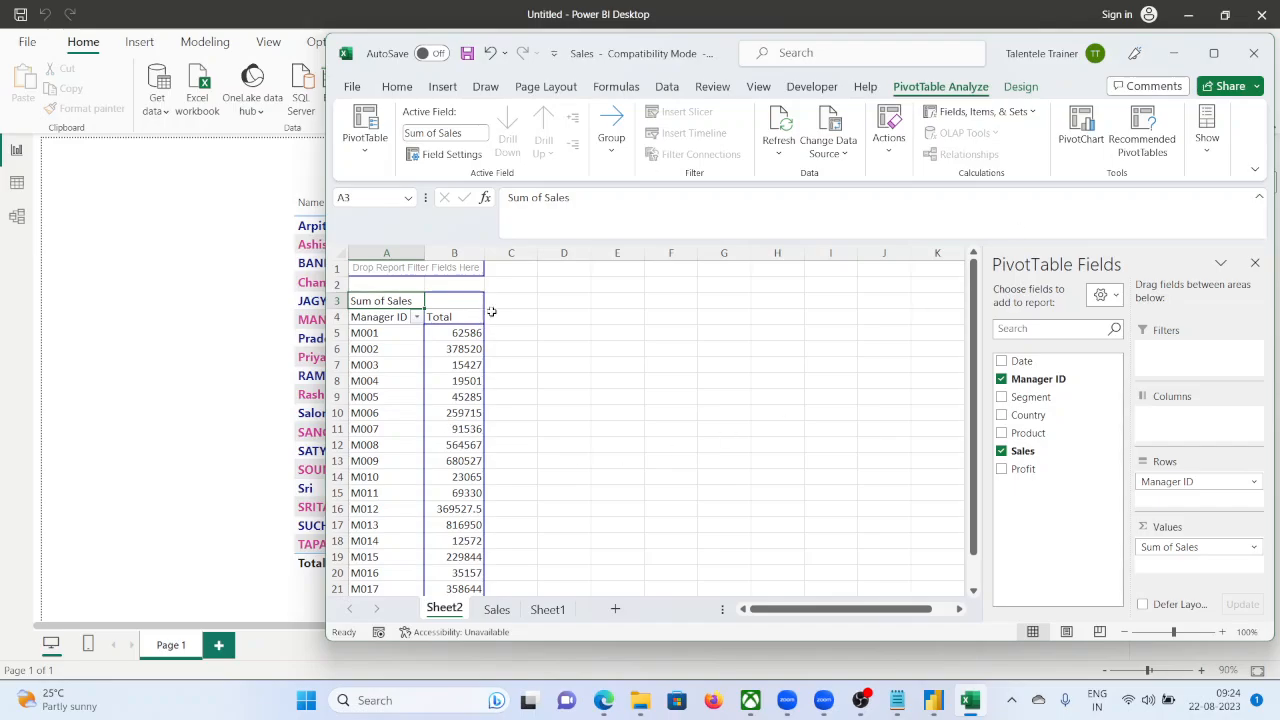
Place the Excel window beside the Power BI table visual, compare the sales per manager, and return to the report.
click(1214, 53)
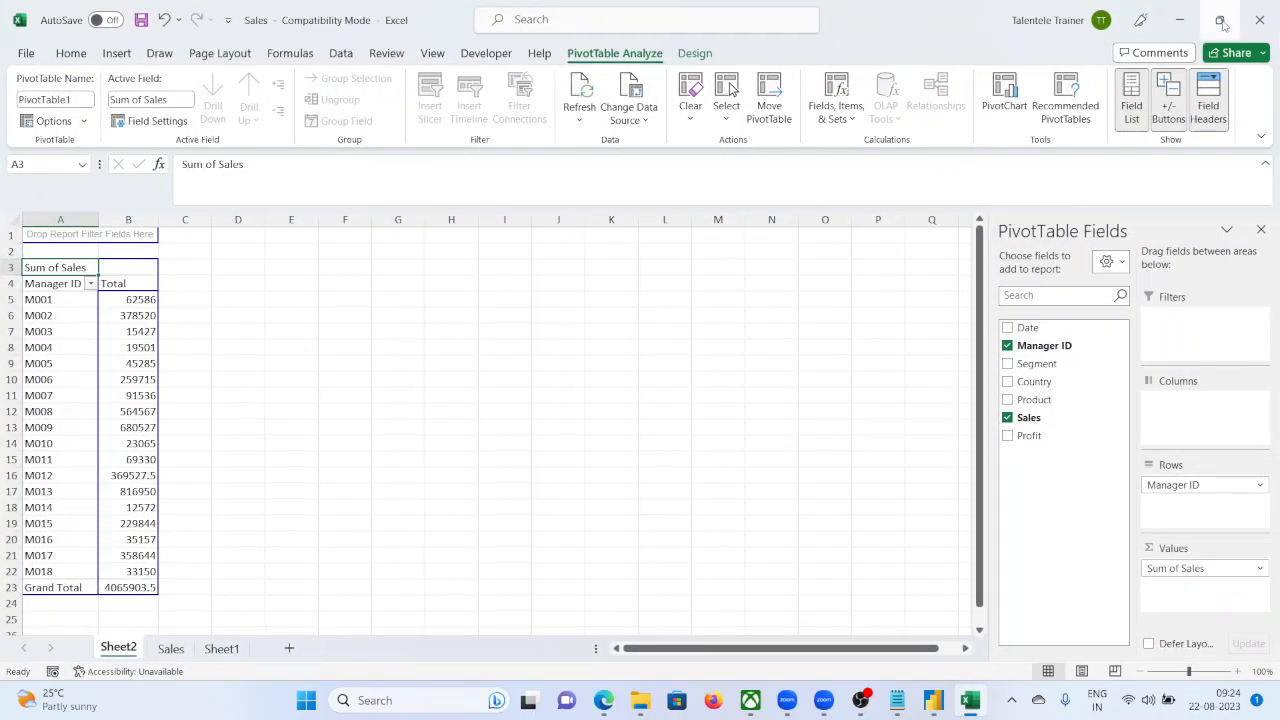
drag(941, 27, 1133, 57)
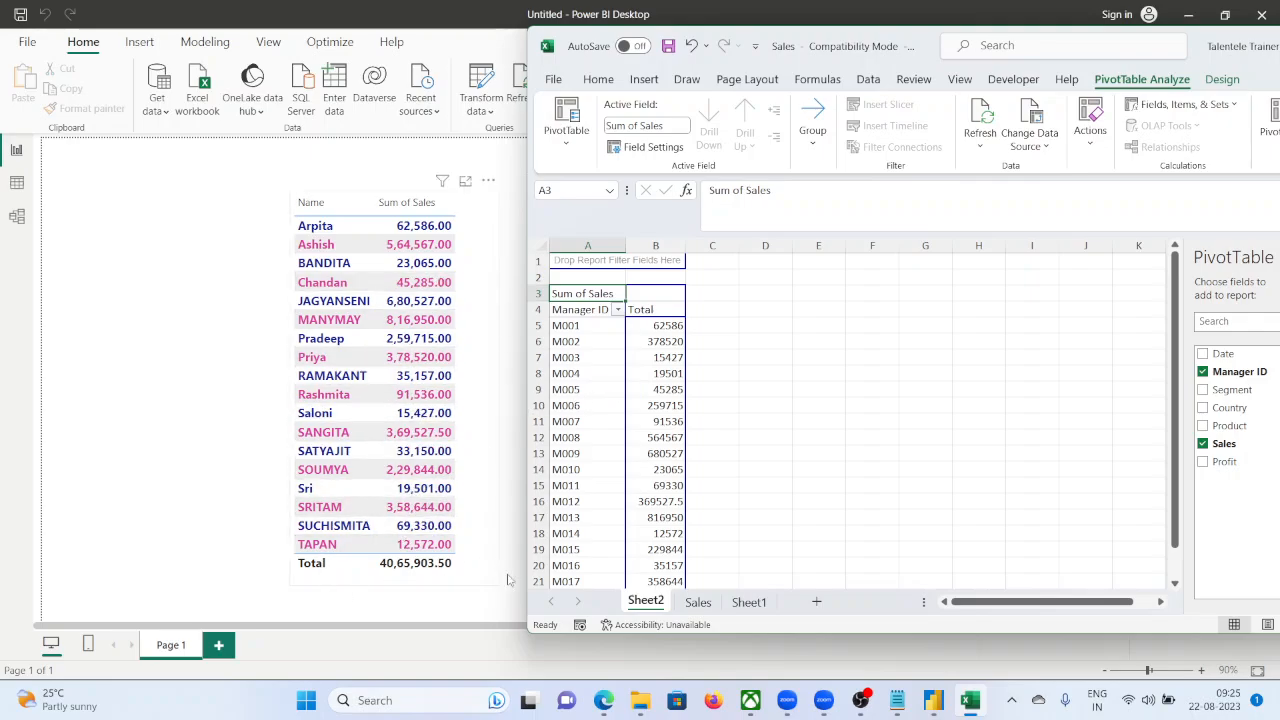
click(122, 450)
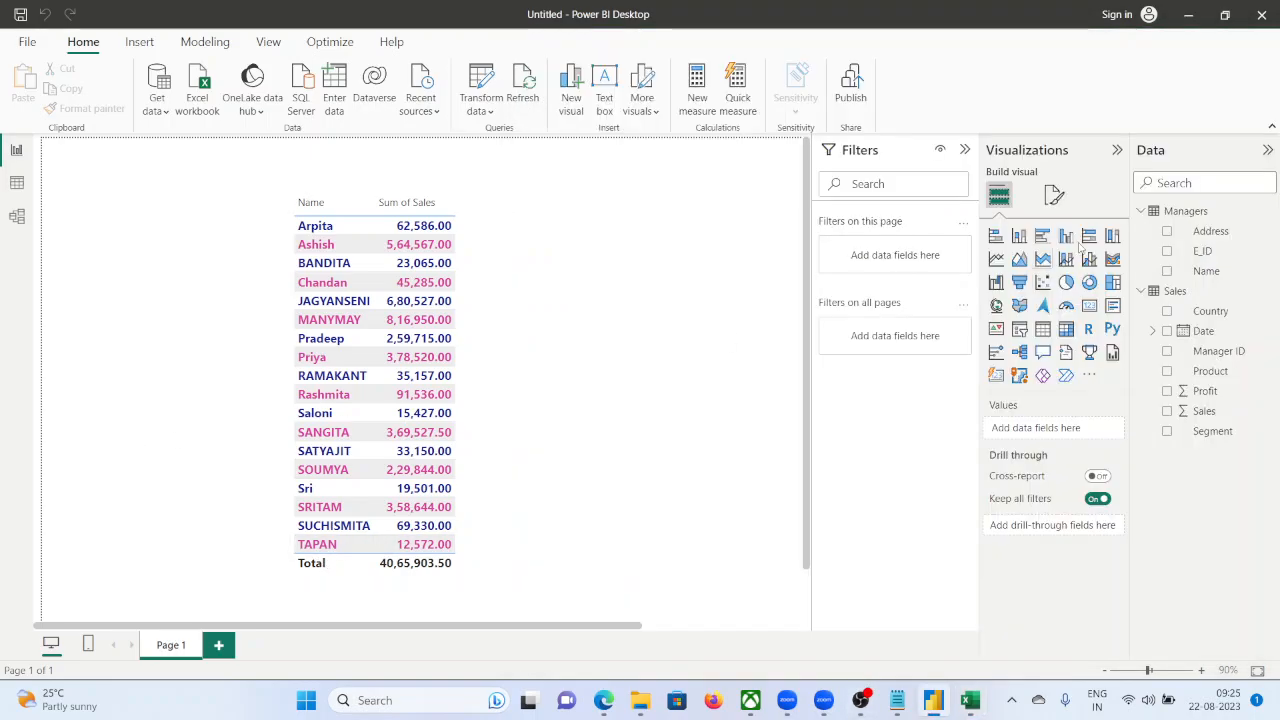
Examine which name belongs to each E_ID in the Managers table data and go back to the report view.
click(17, 182)
click(1134, 213)
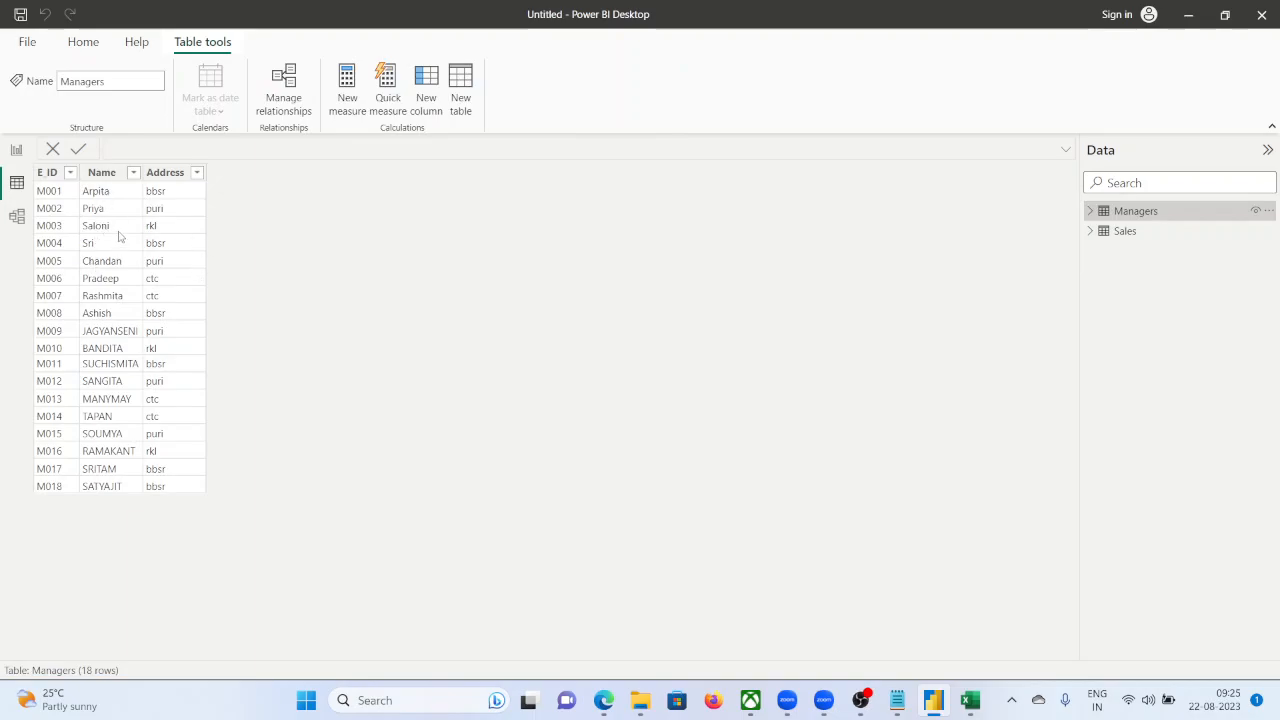
click(16, 150)
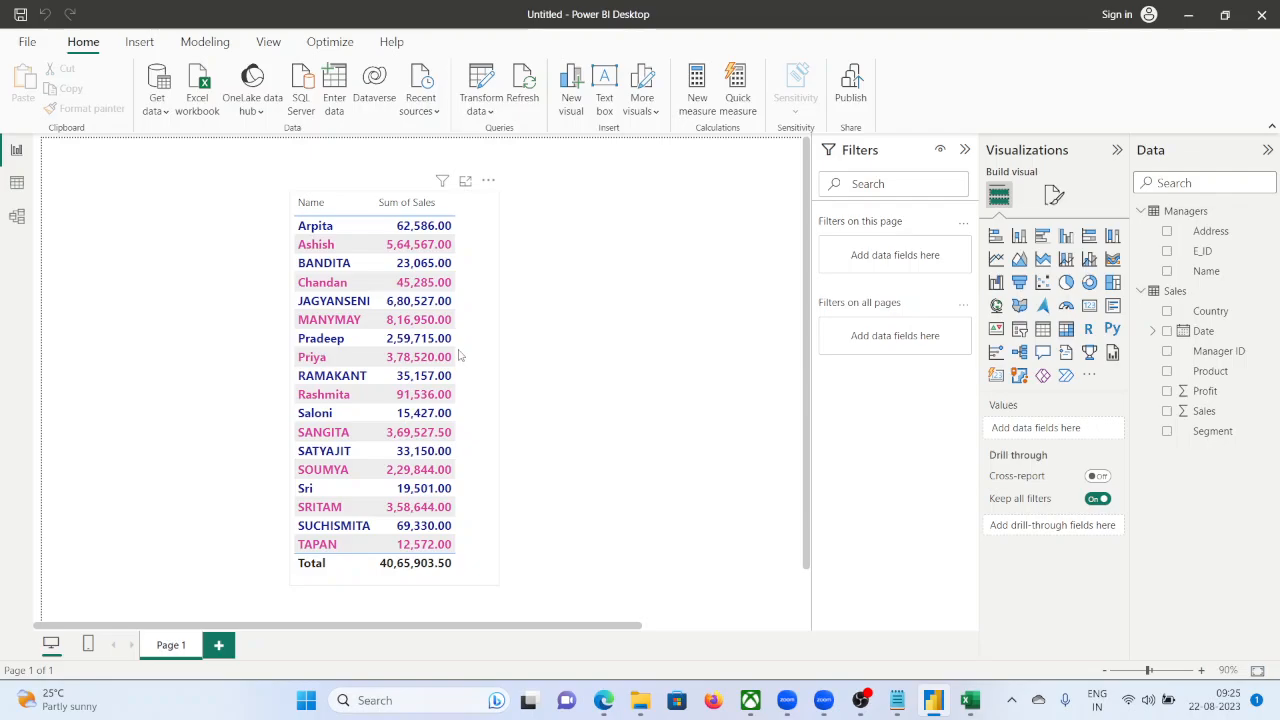
Review the Managers–Sales relationship in the model view against the Manager ID totals in the Excel PivotTable, and return to the model.
click(16, 217)
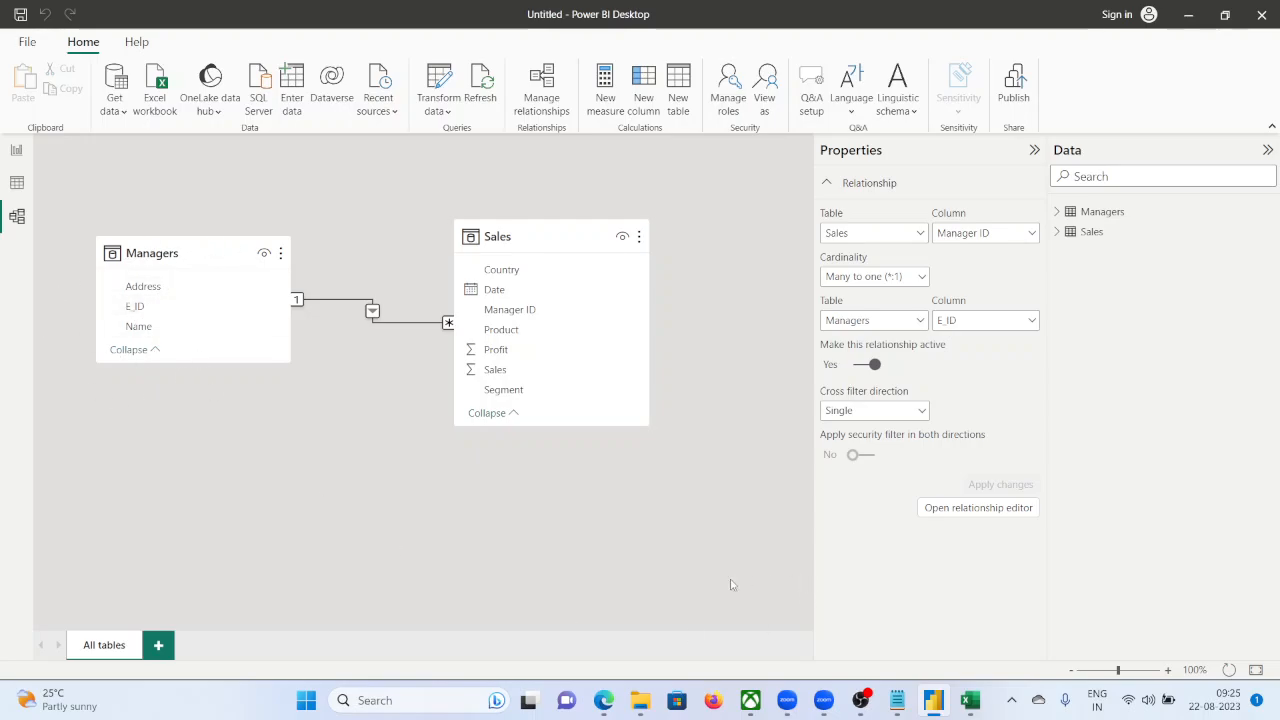
mouse_move(970, 704)
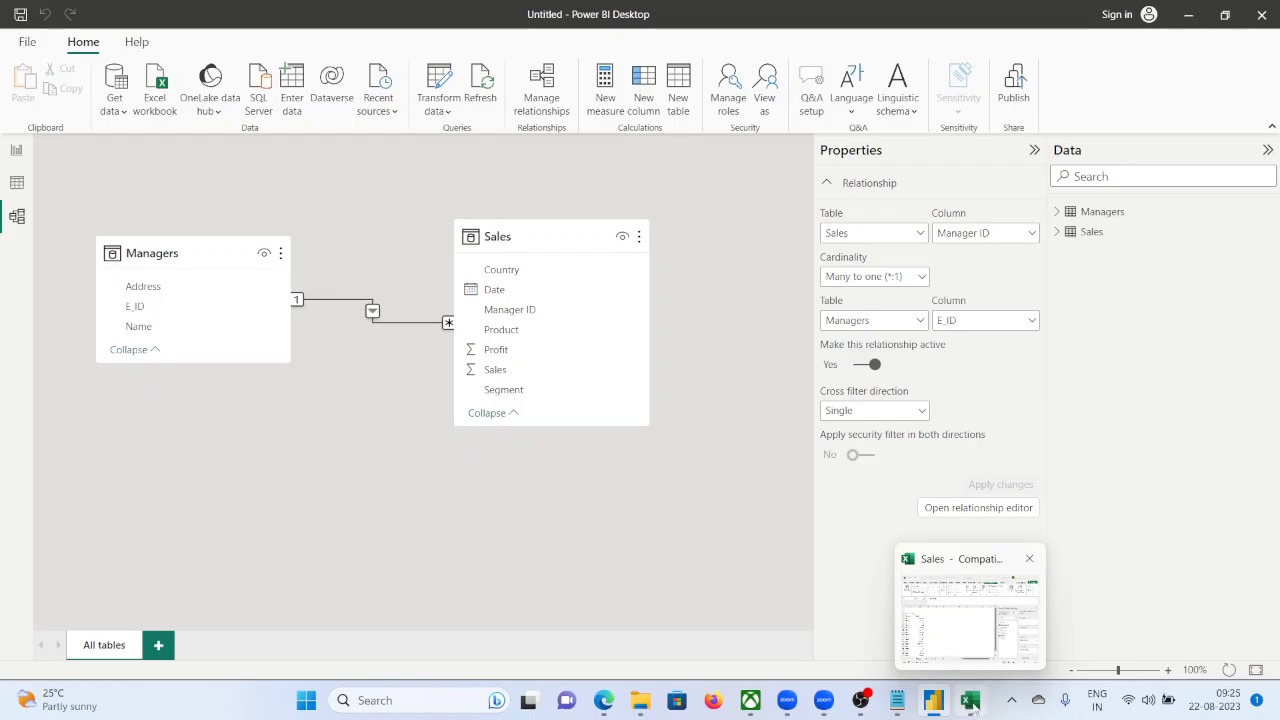
click(968, 612)
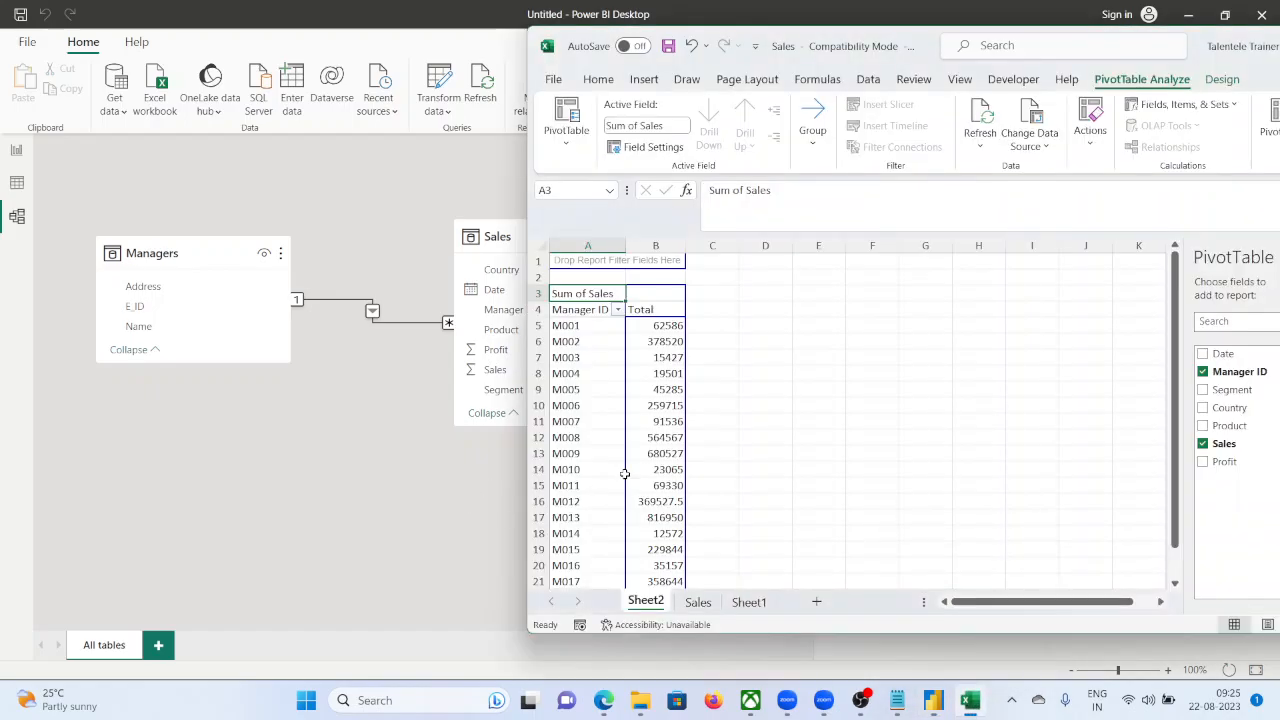
click(207, 490)
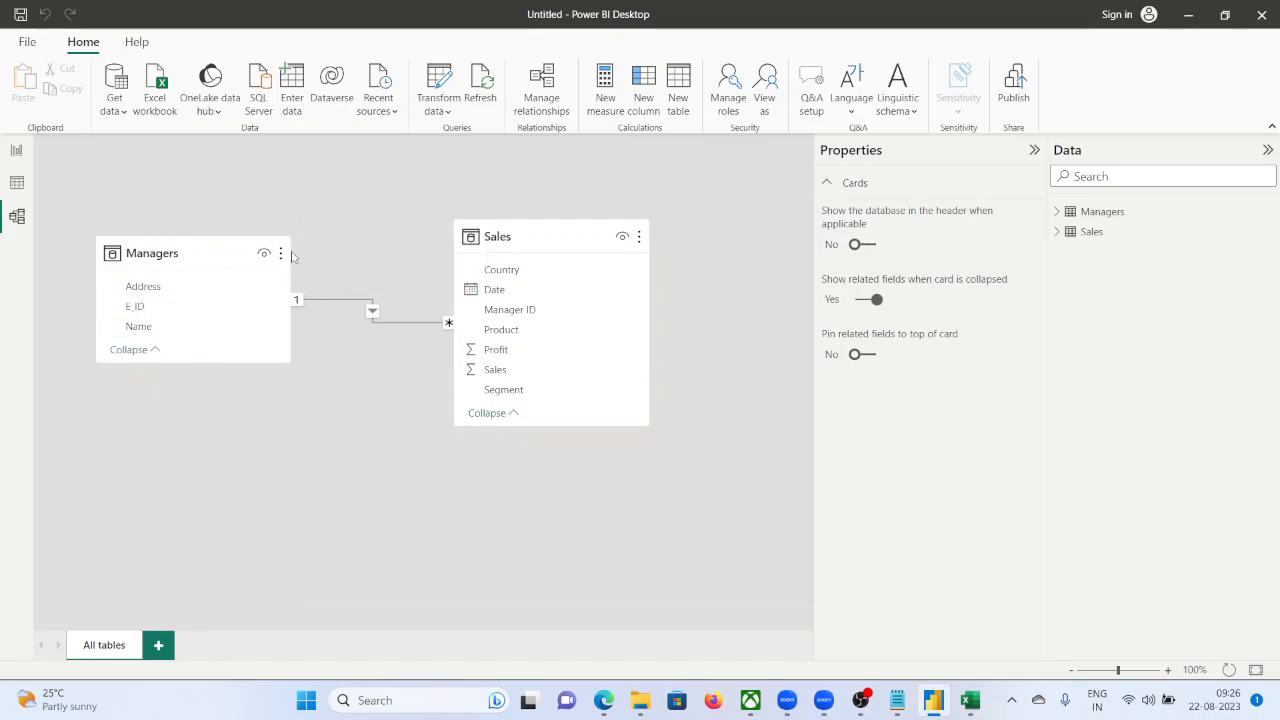
Delete the relationship between the Managers and Sales tables.
click(400, 321)
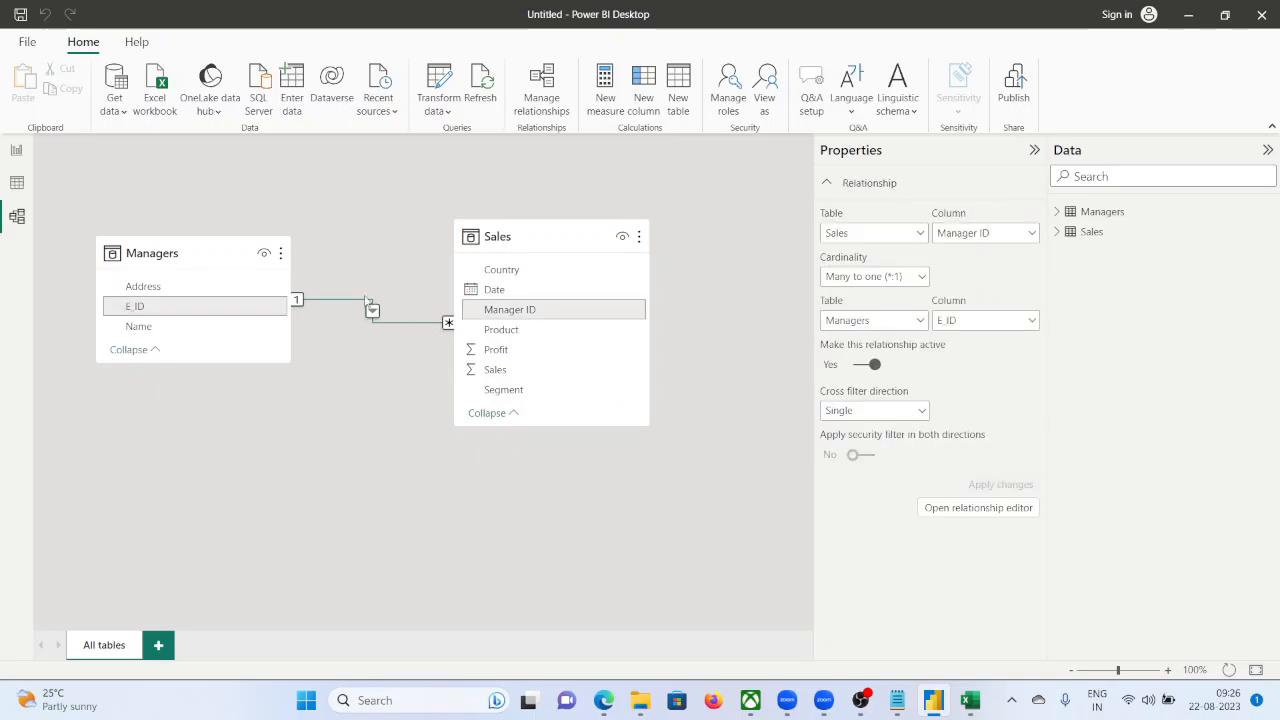
right_click(367, 306)
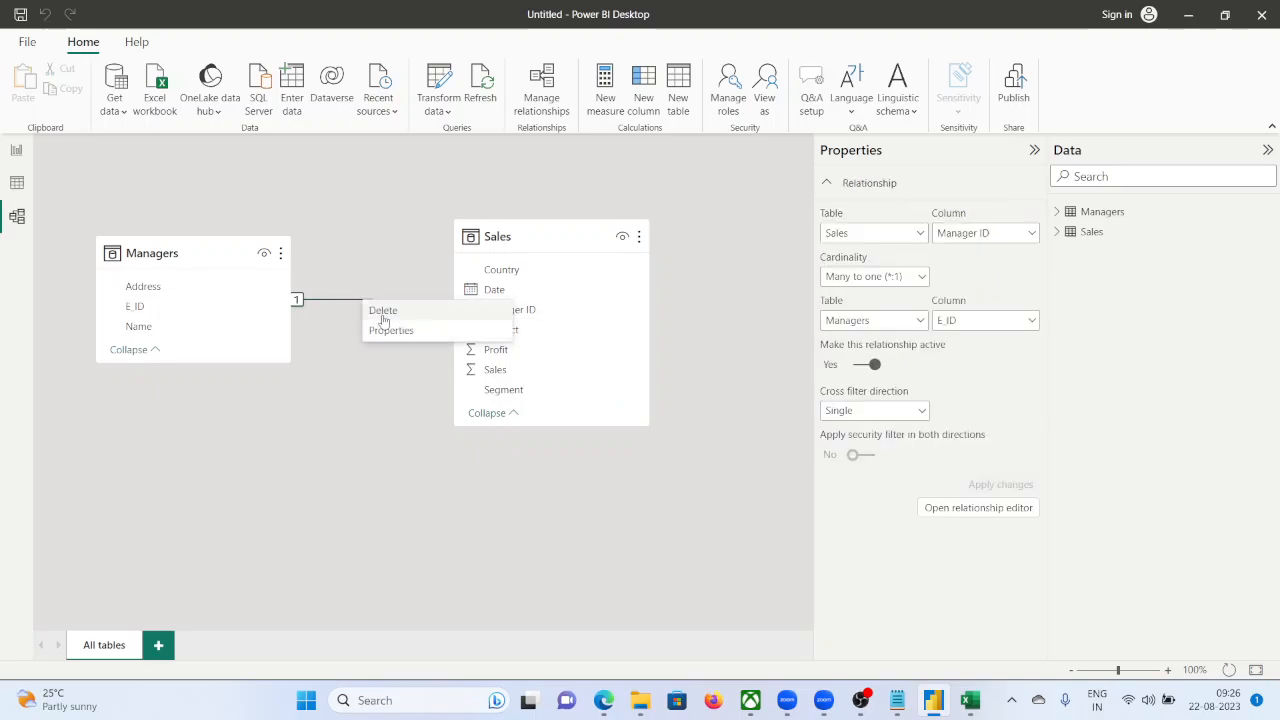
click(382, 308)
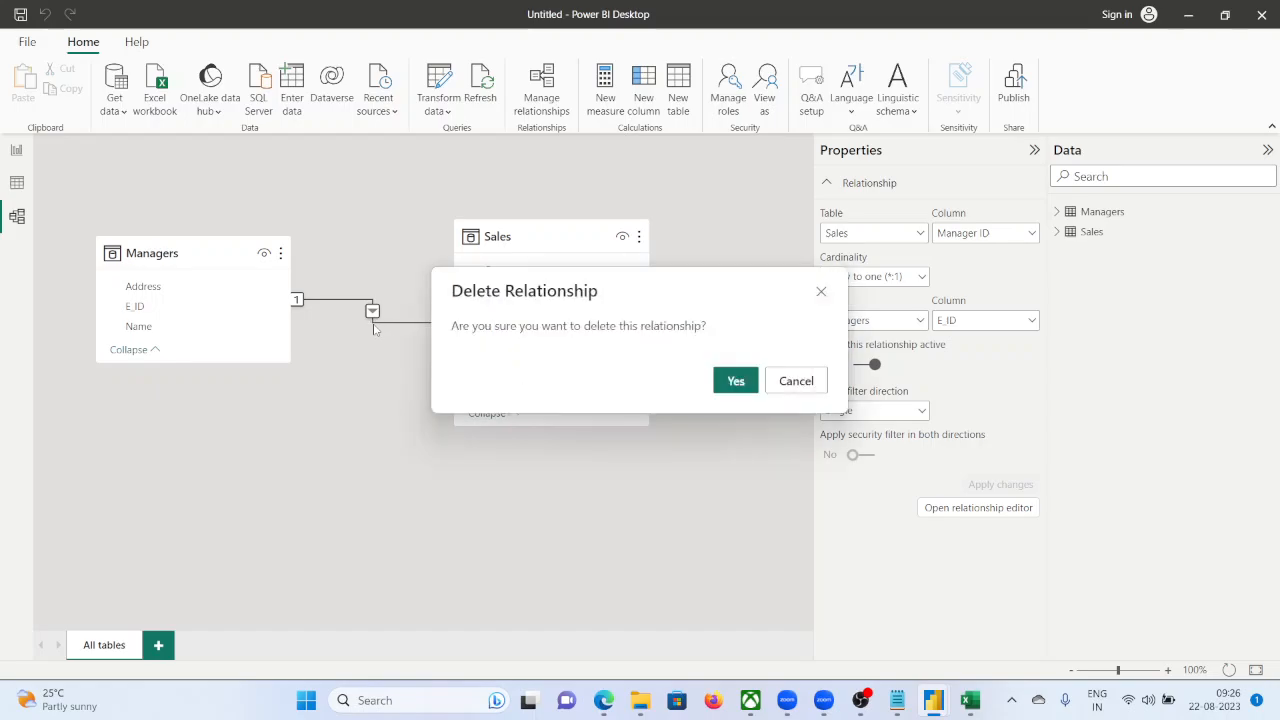
click(724, 381)
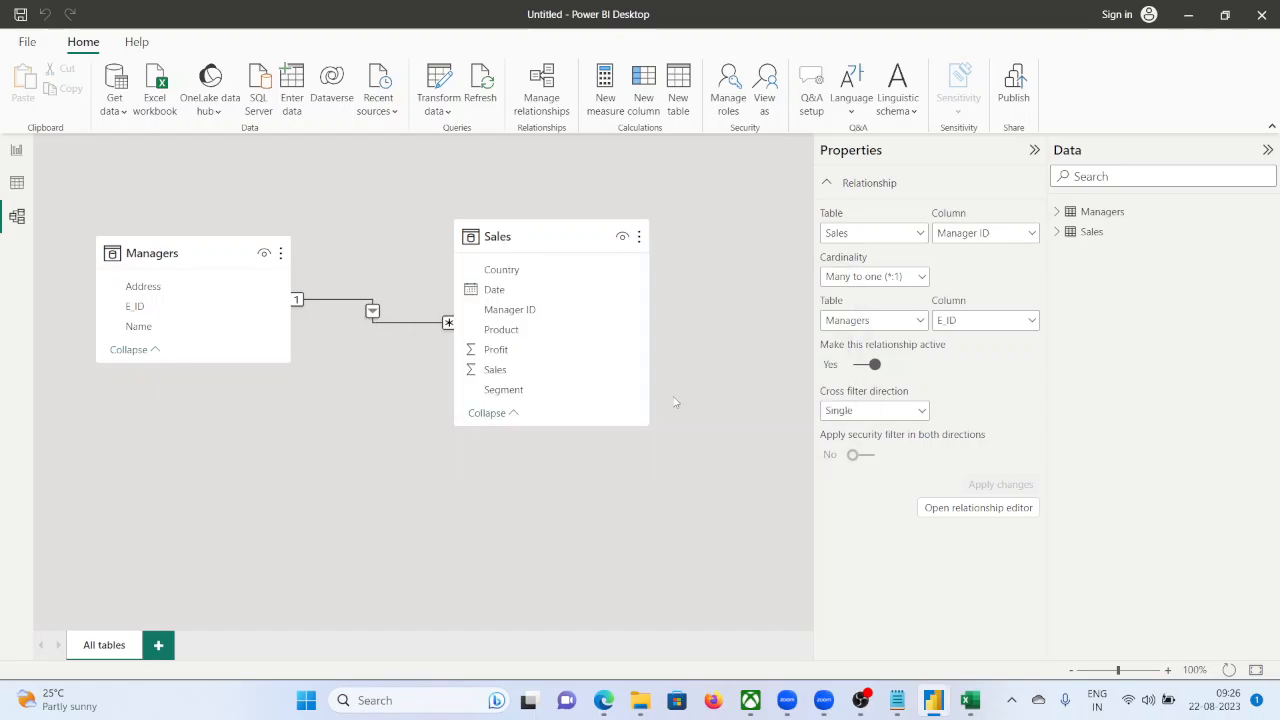
Check the managers' sales values in the report's table visual without the relationship and return to the model view.
click(16, 182)
click(16, 150)
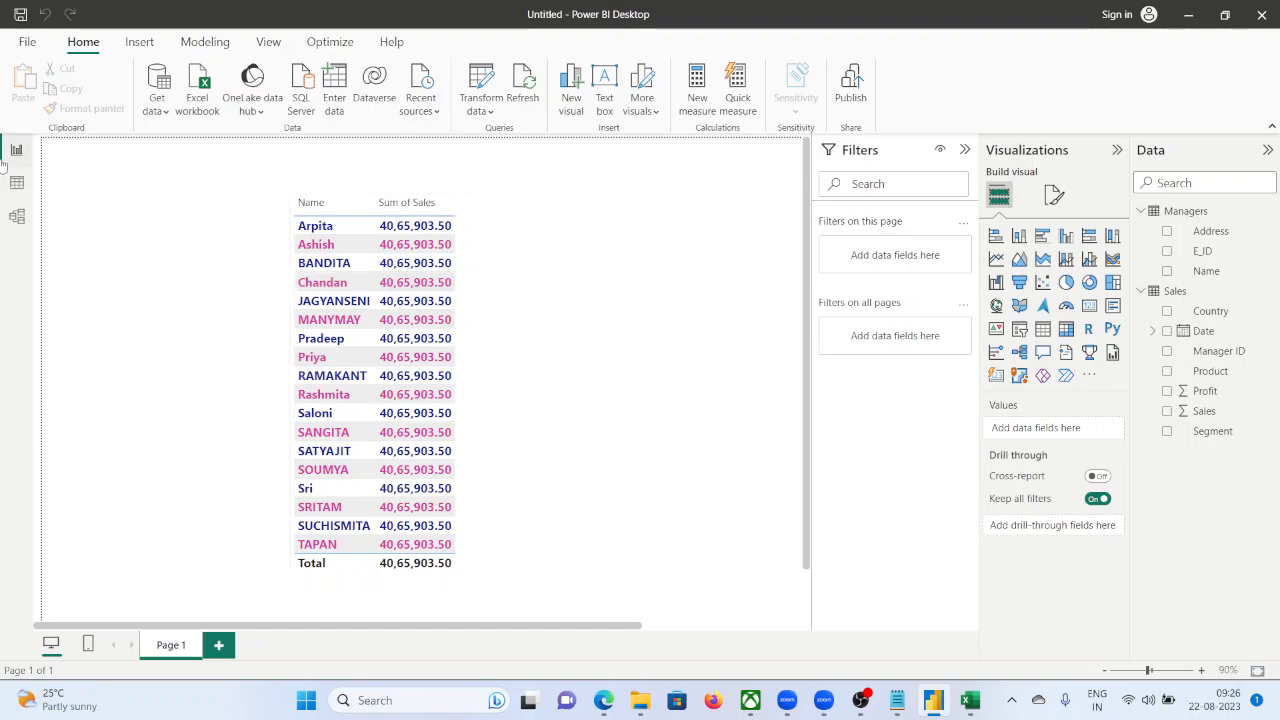
click(16, 216)
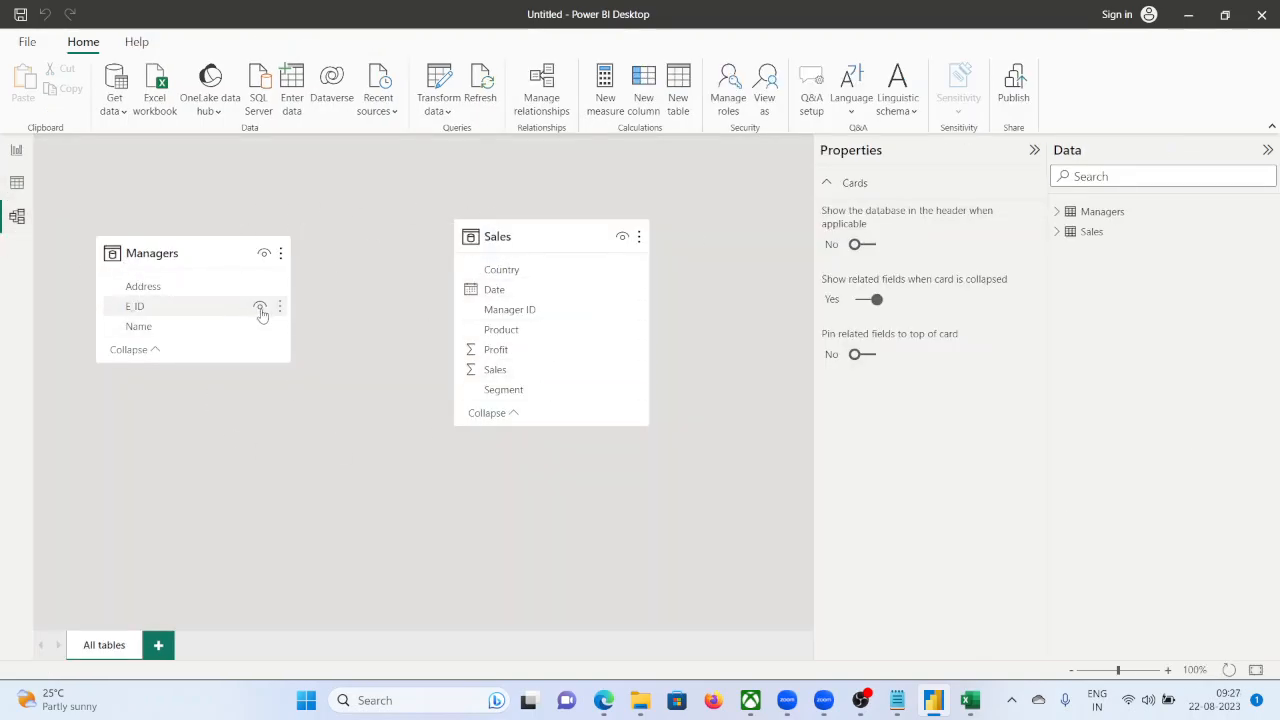
Open the relationship manager, move it clear of the tables, and try to autodetect relationships.
click(546, 94)
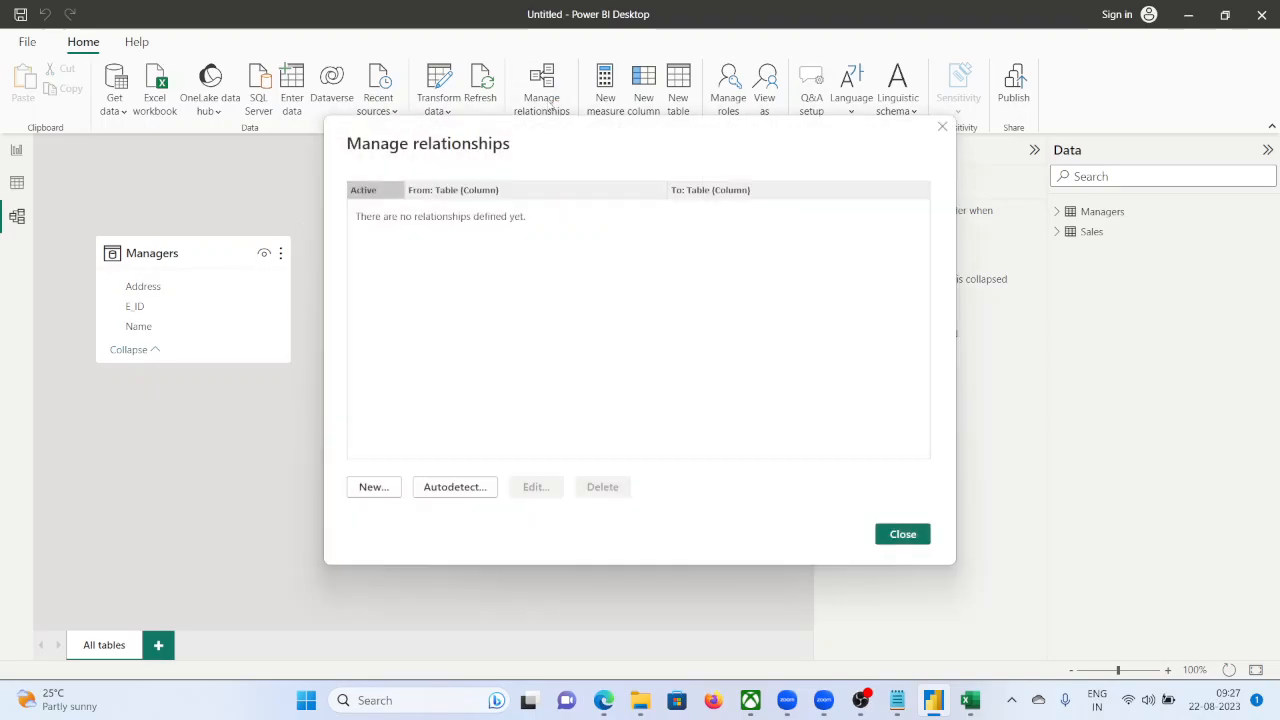
drag(586, 149, 841, 154)
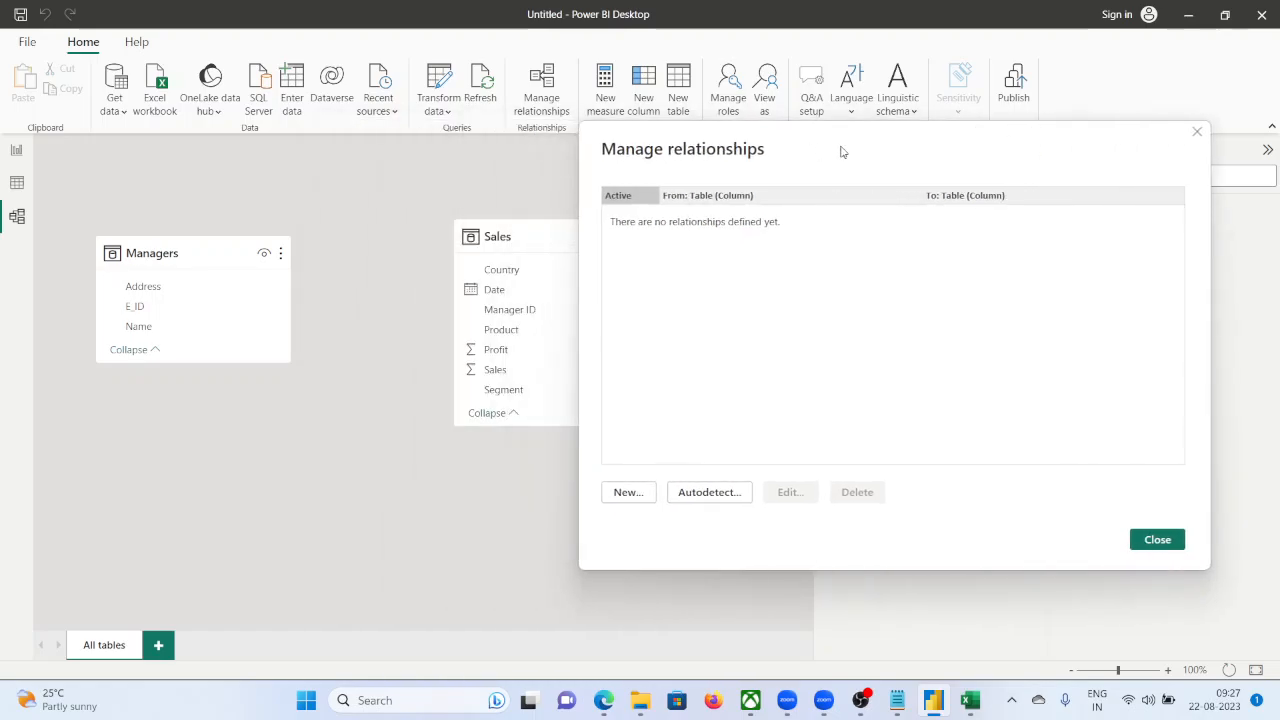
click(721, 497)
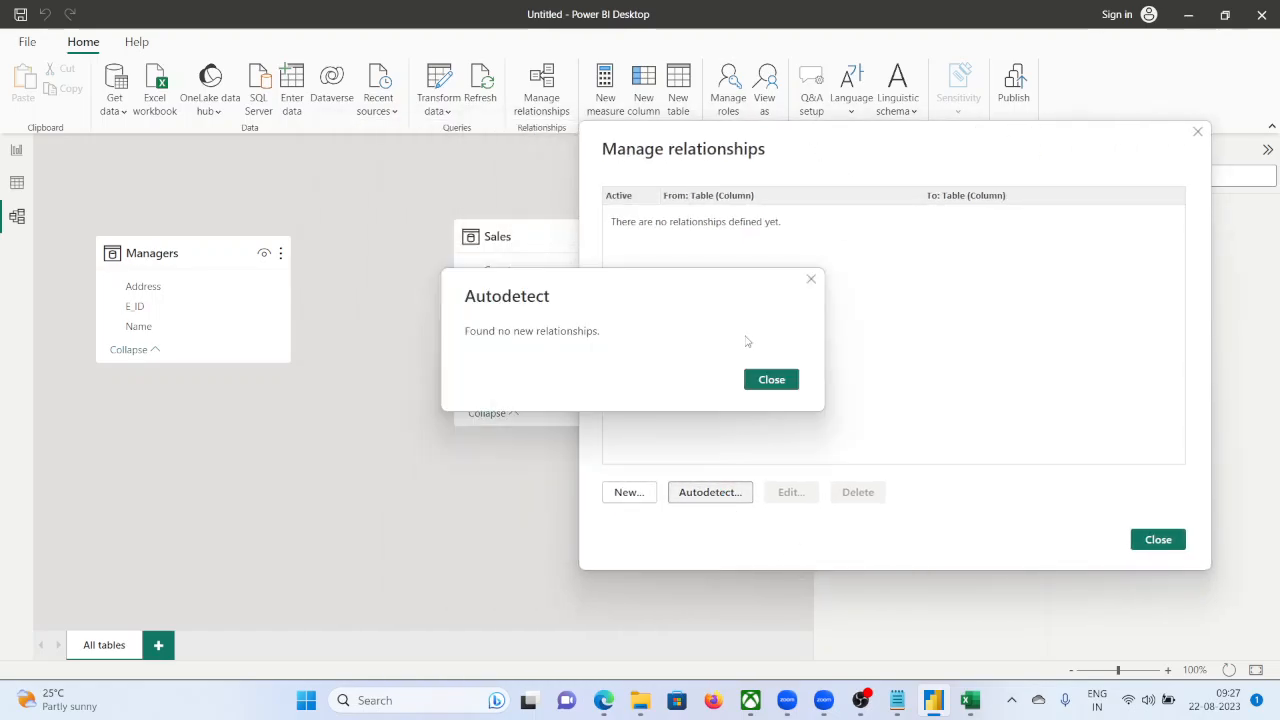
click(811, 280)
click(811, 280)
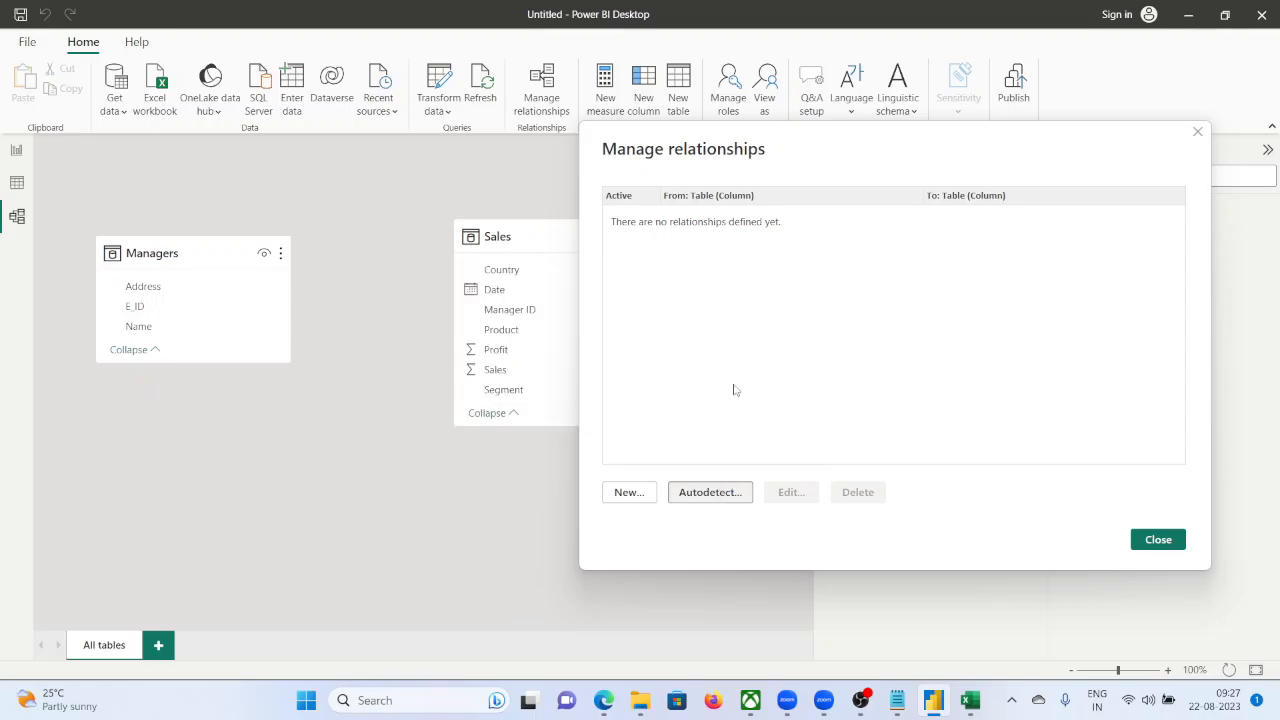
Create an active one-to-many relationship from E_ID in Managers to Manager ID in Sales with single cross filter direction.
click(627, 492)
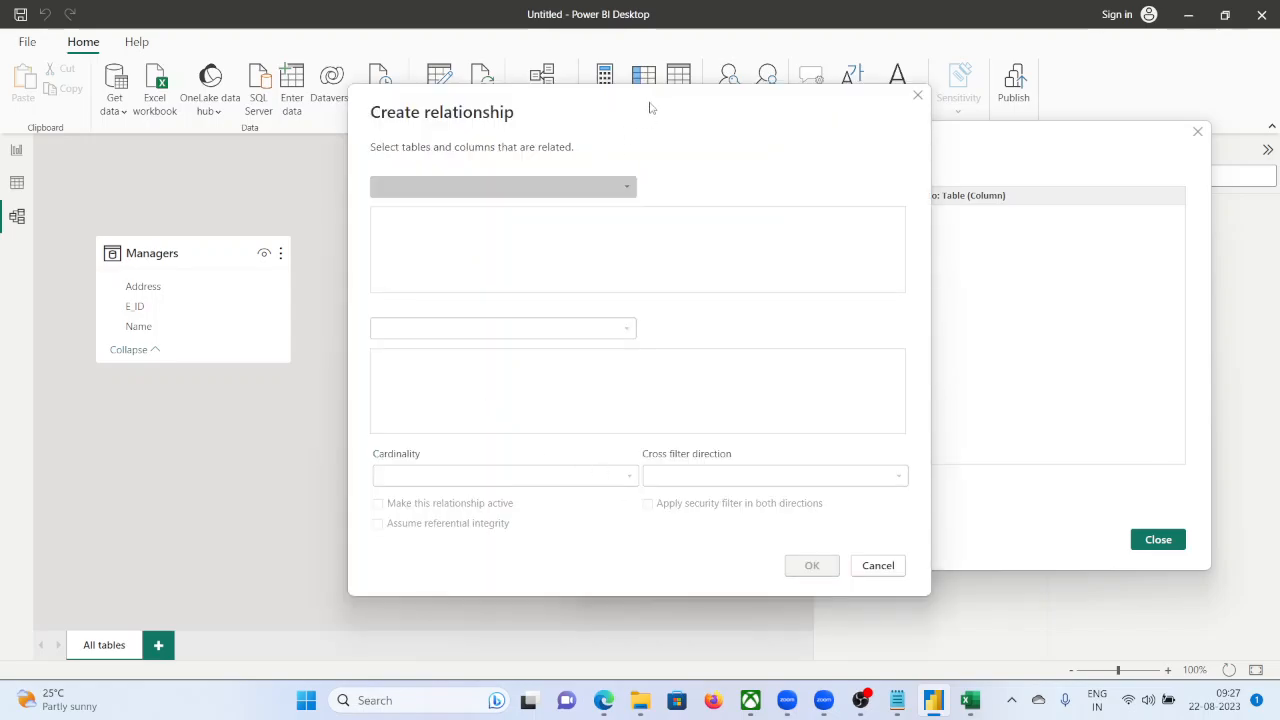
click(903, 178)
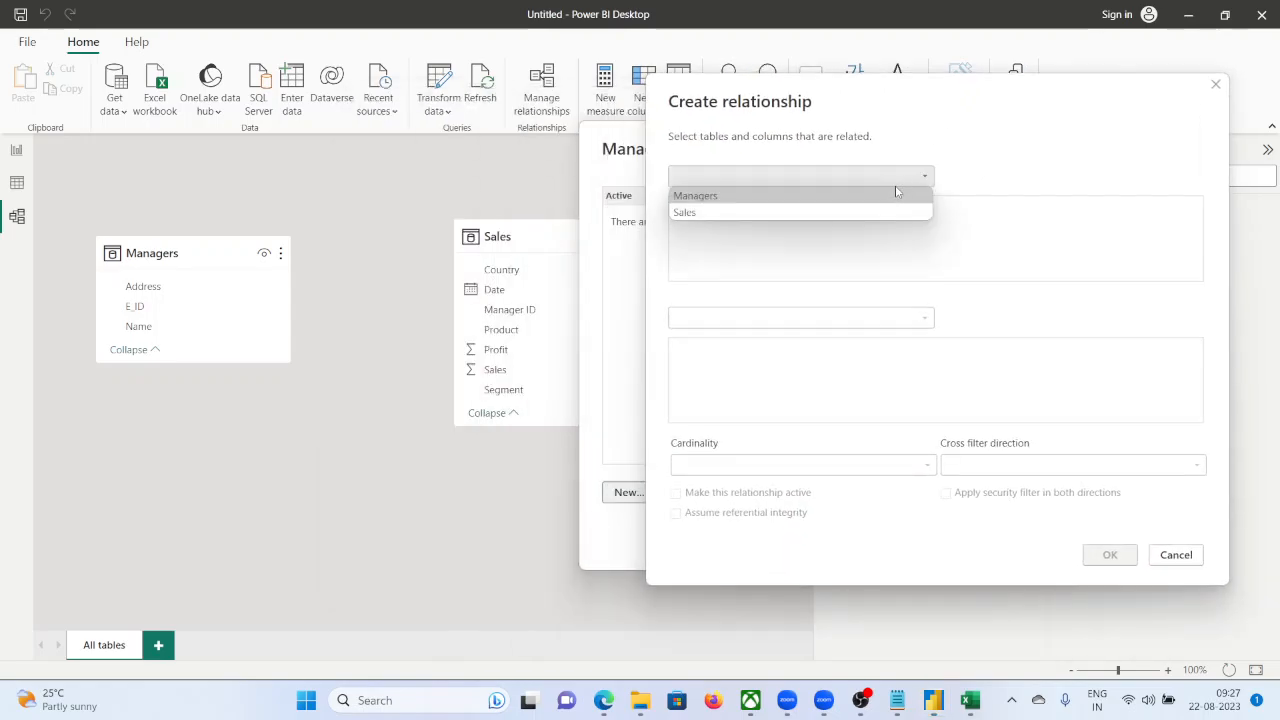
click(705, 195)
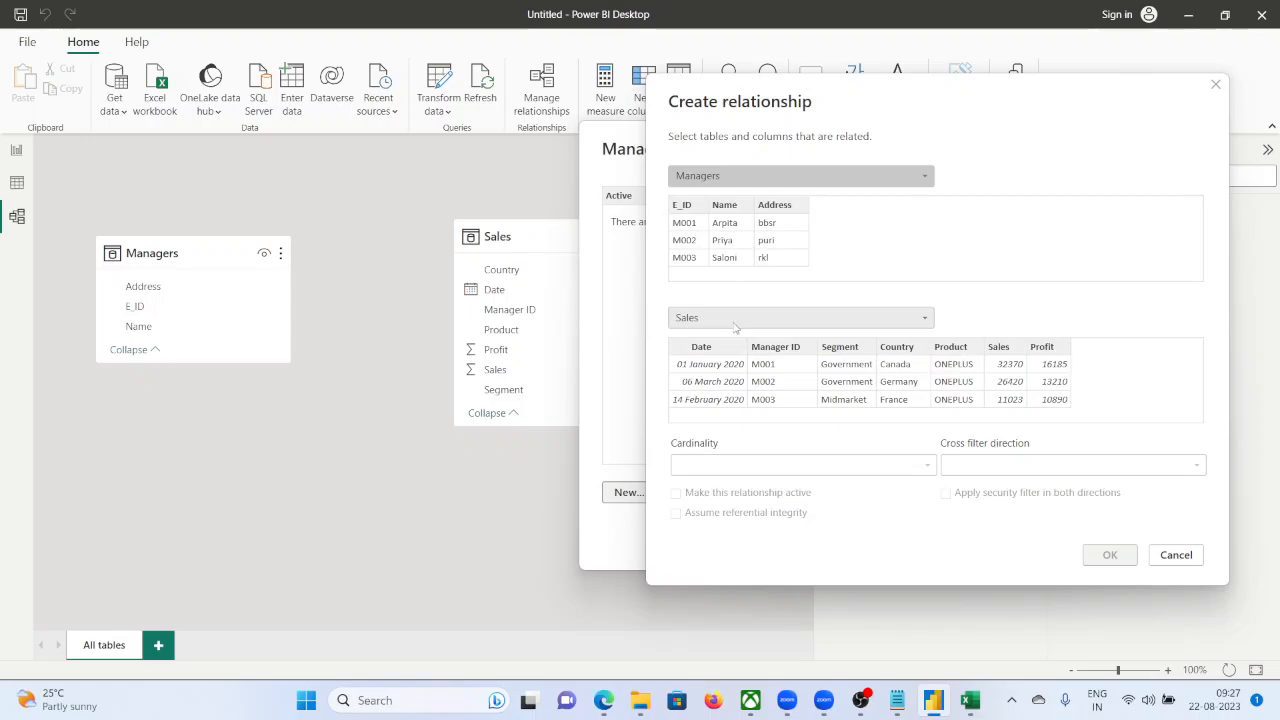
click(680, 206)
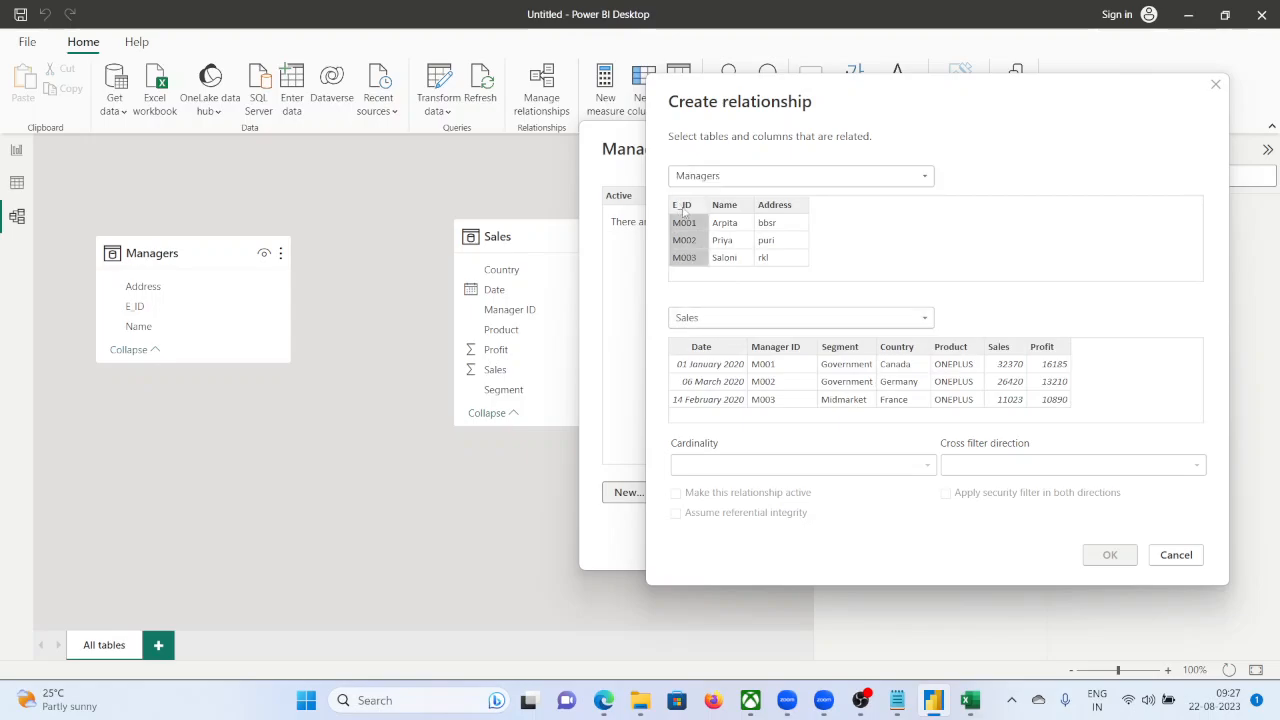
click(788, 347)
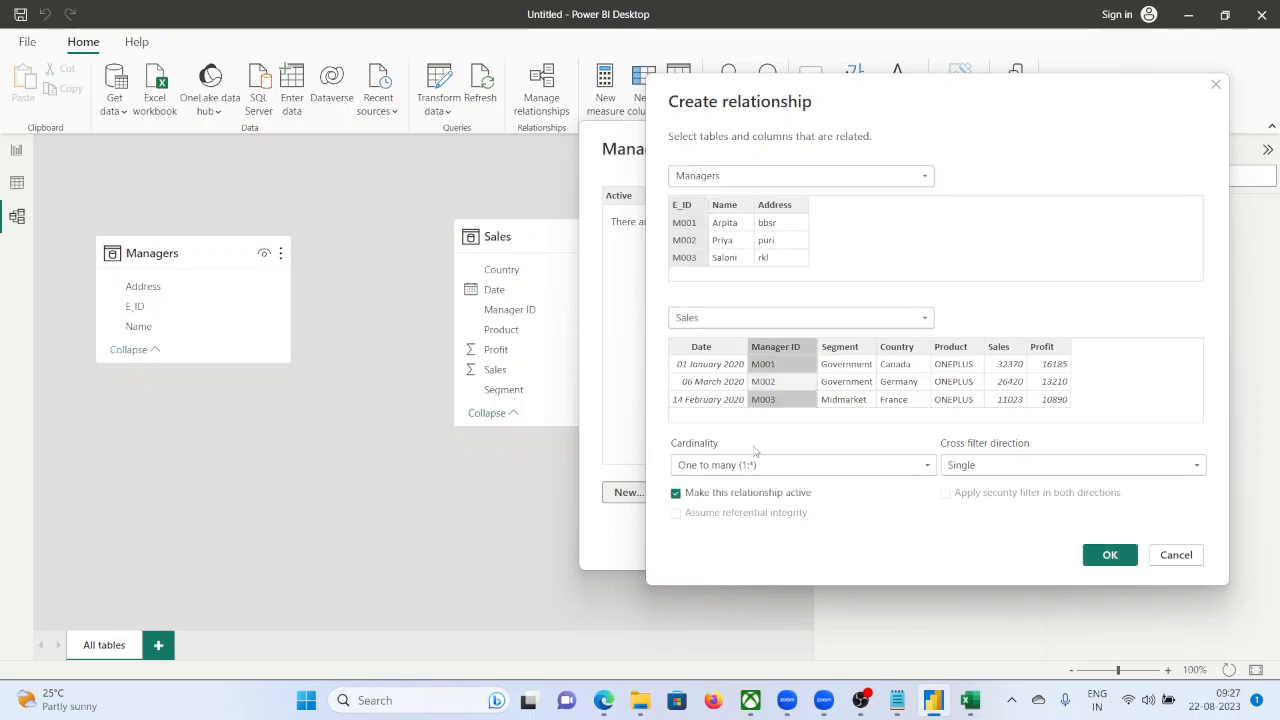
click(1106, 553)
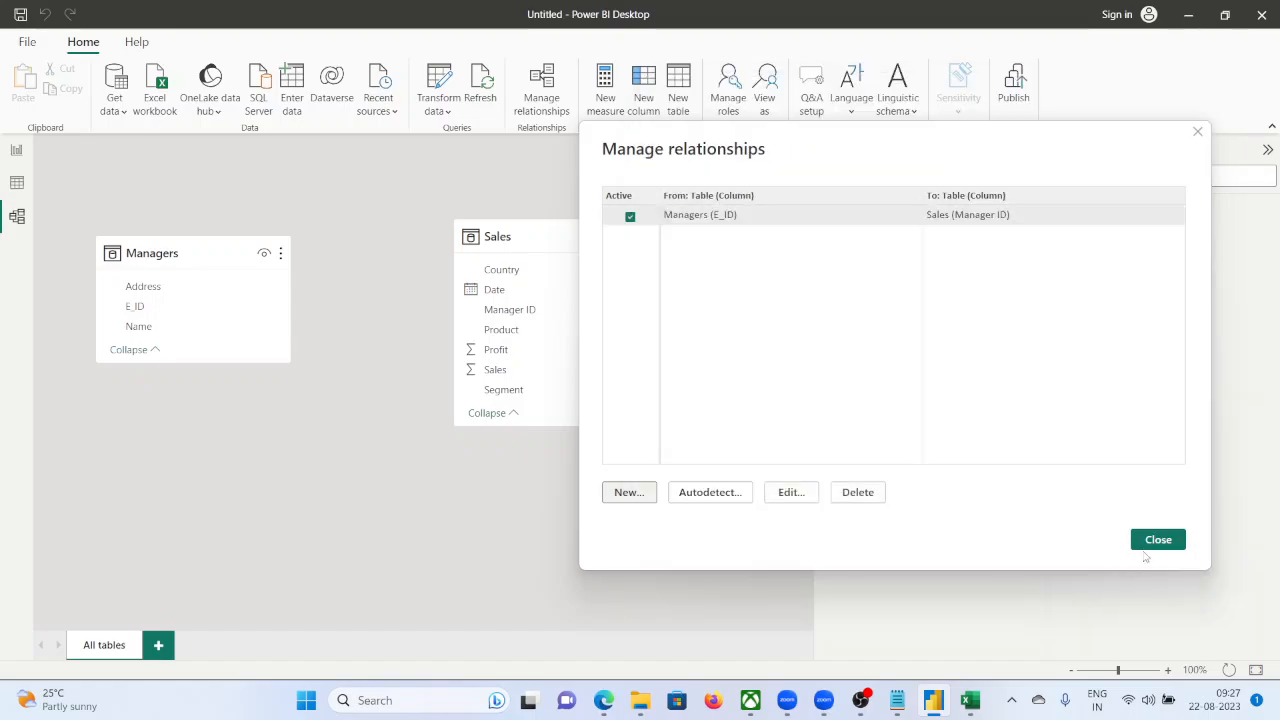
click(1158, 540)
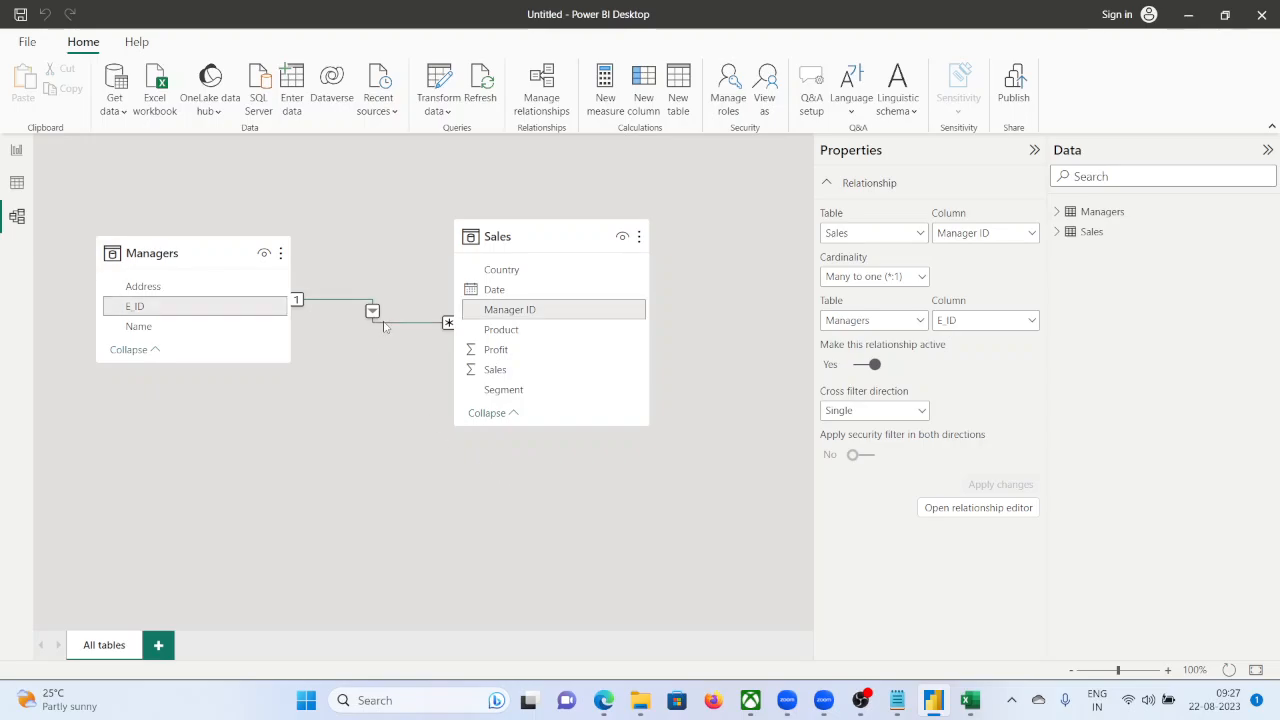
Delete the relationship between E_ID in Managers and Manager ID in Sales, and check the list of relationships.
key(Delete)
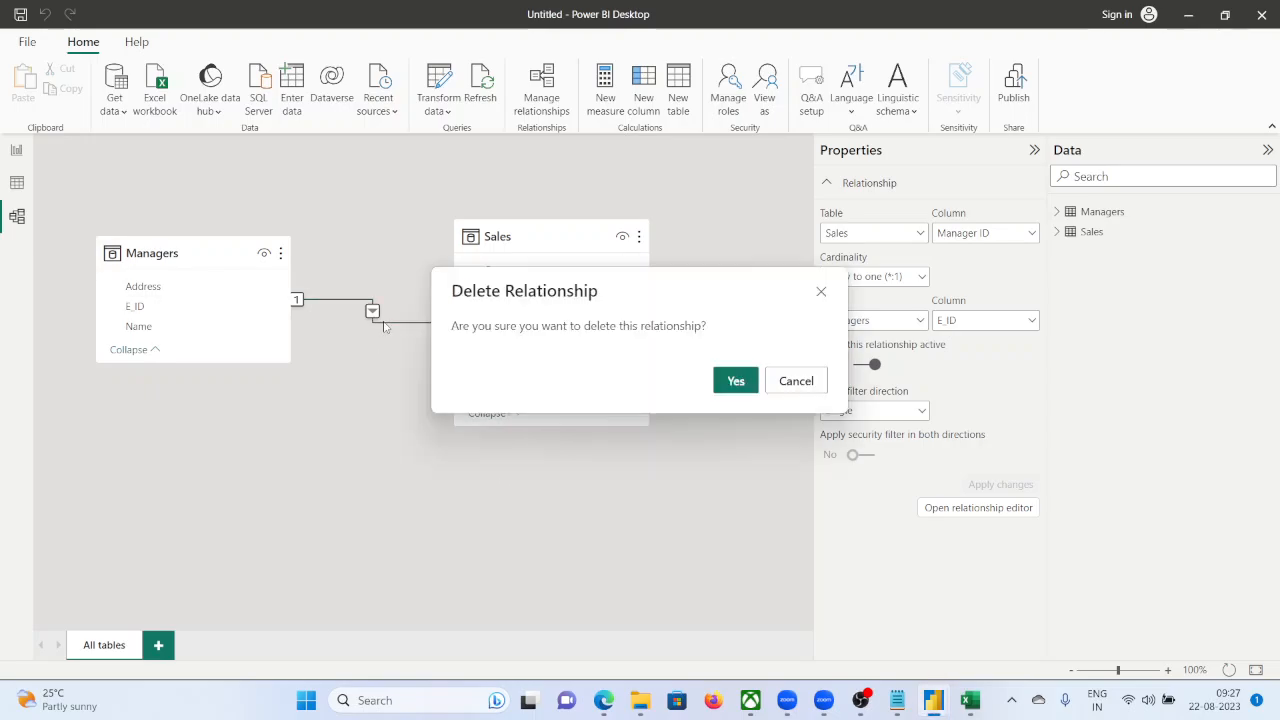
click(735, 380)
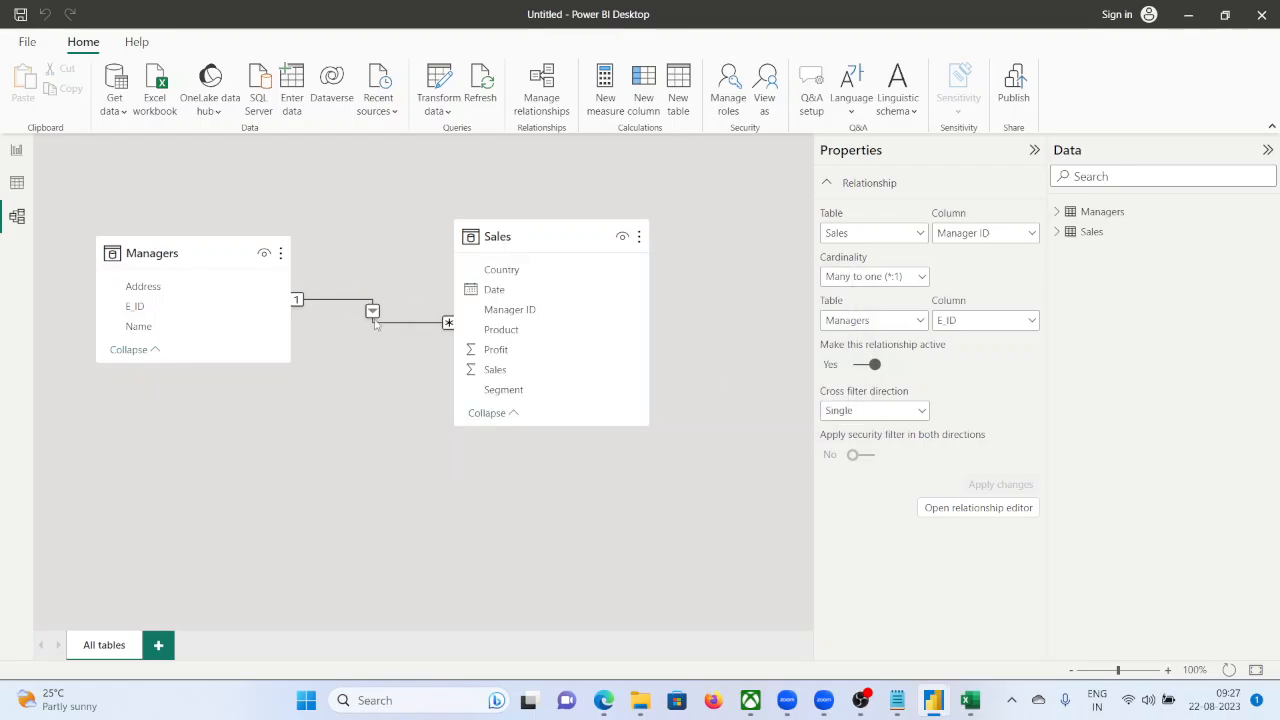
click(545, 90)
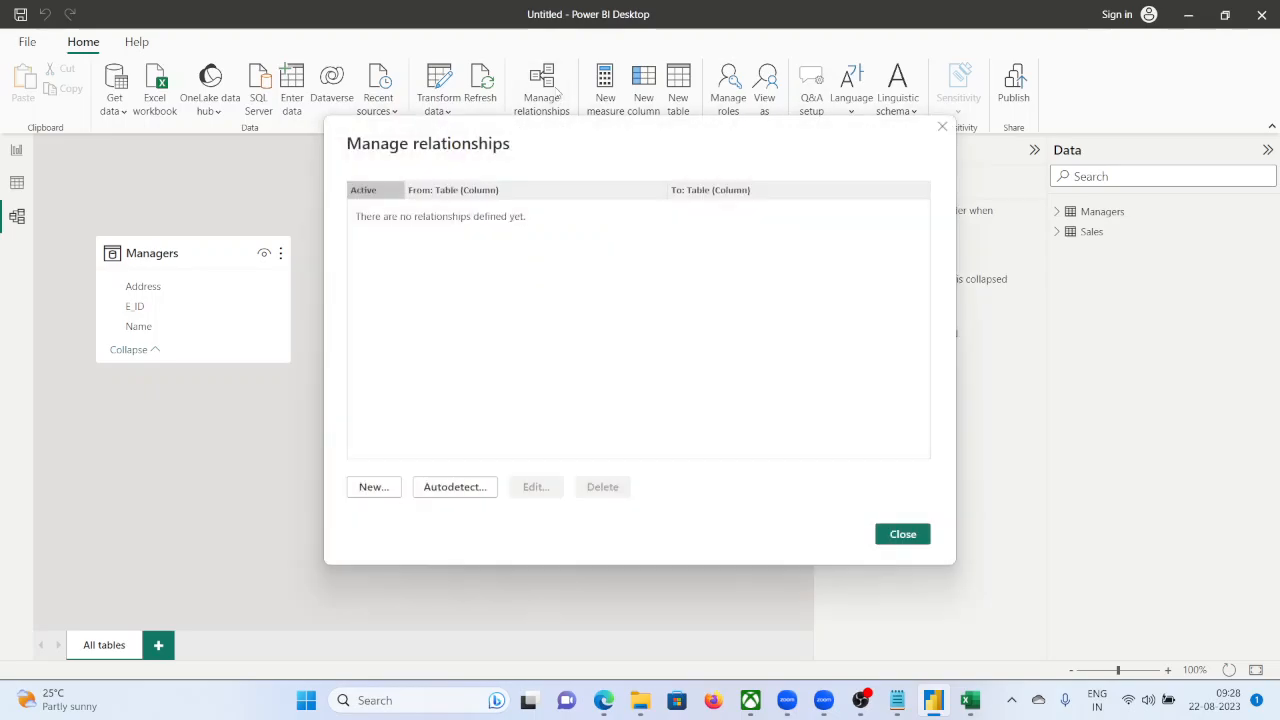
drag(509, 141, 600, 100)
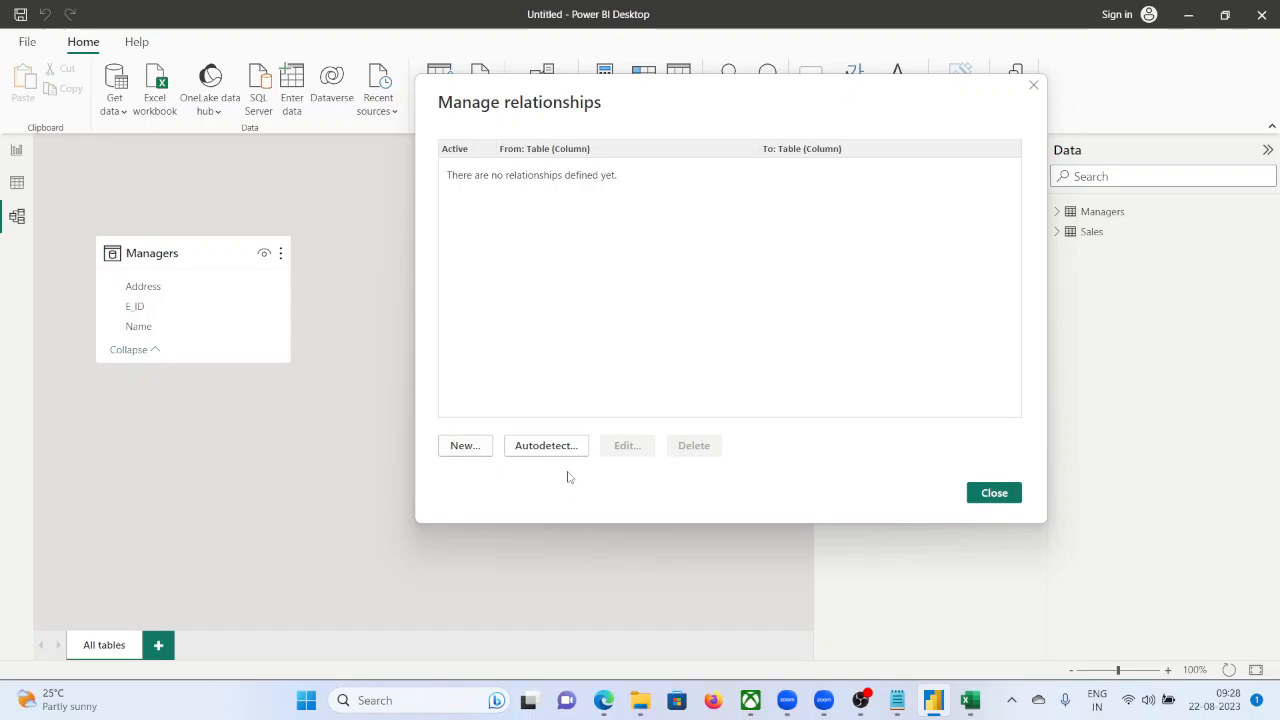
click(997, 493)
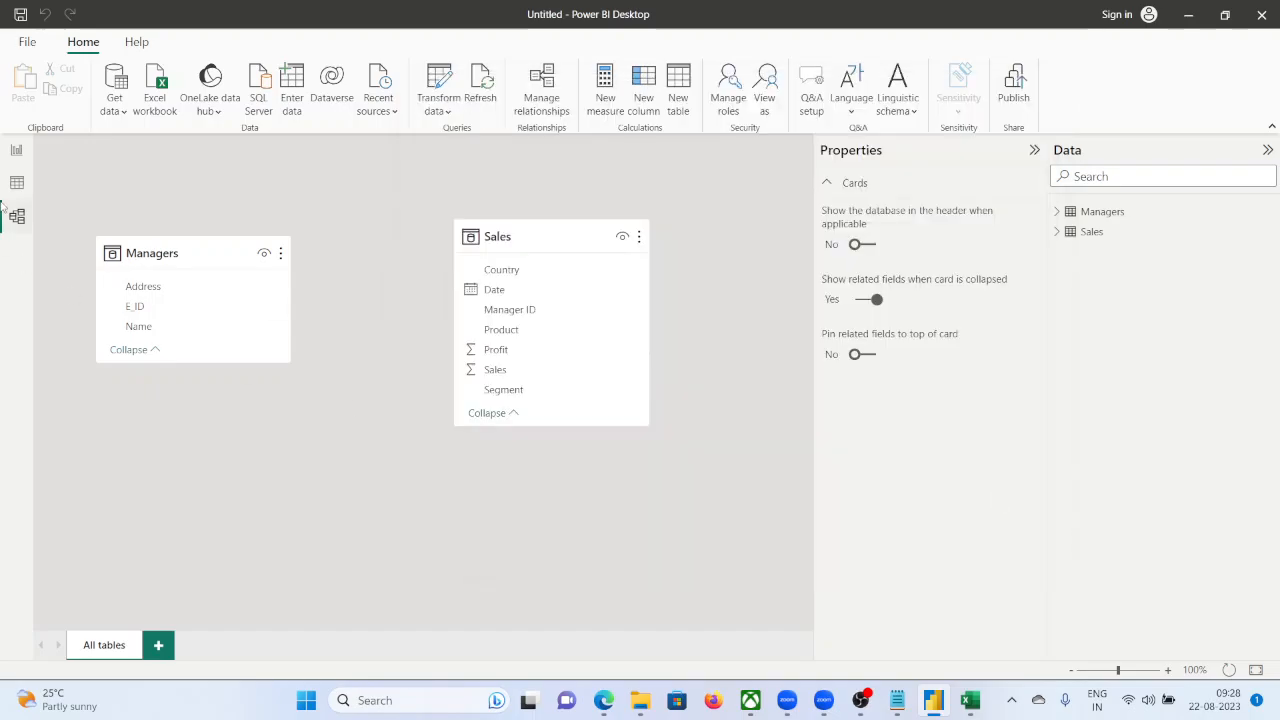
Compare the column names of the Managers and Sales tables in the table view and bring up the data transformation options.
click(17, 184)
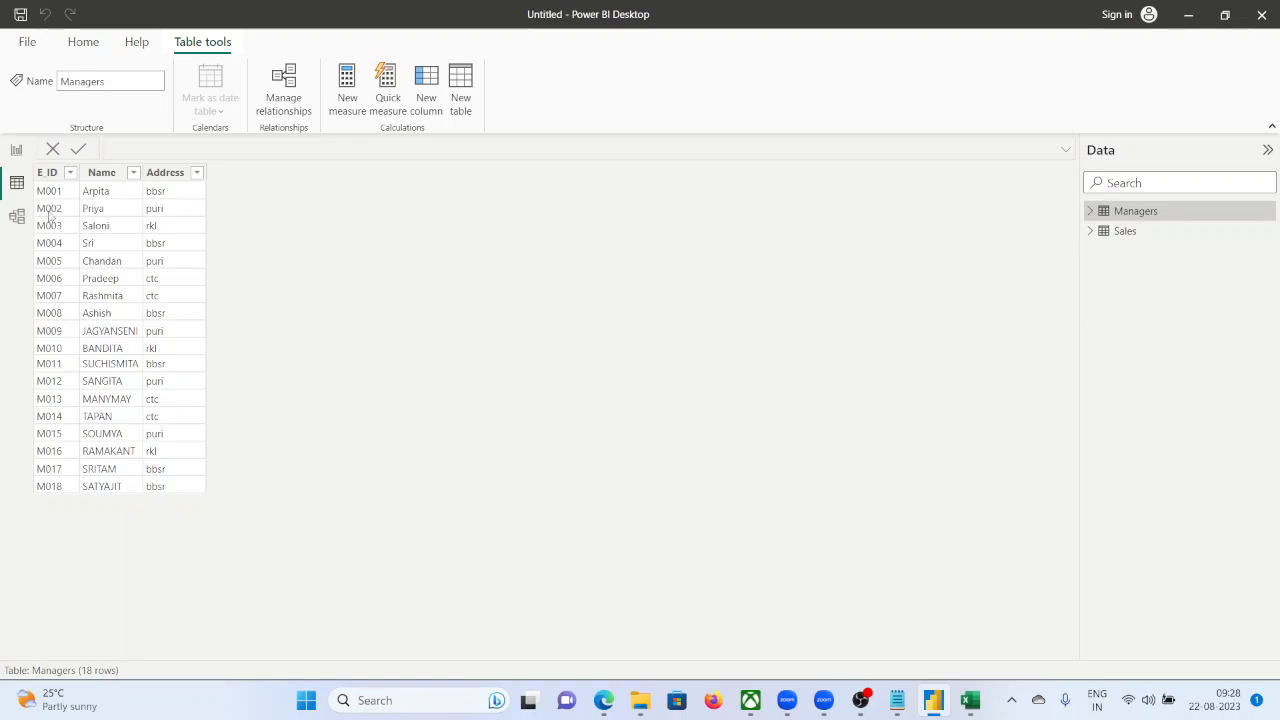
double_click(104, 174)
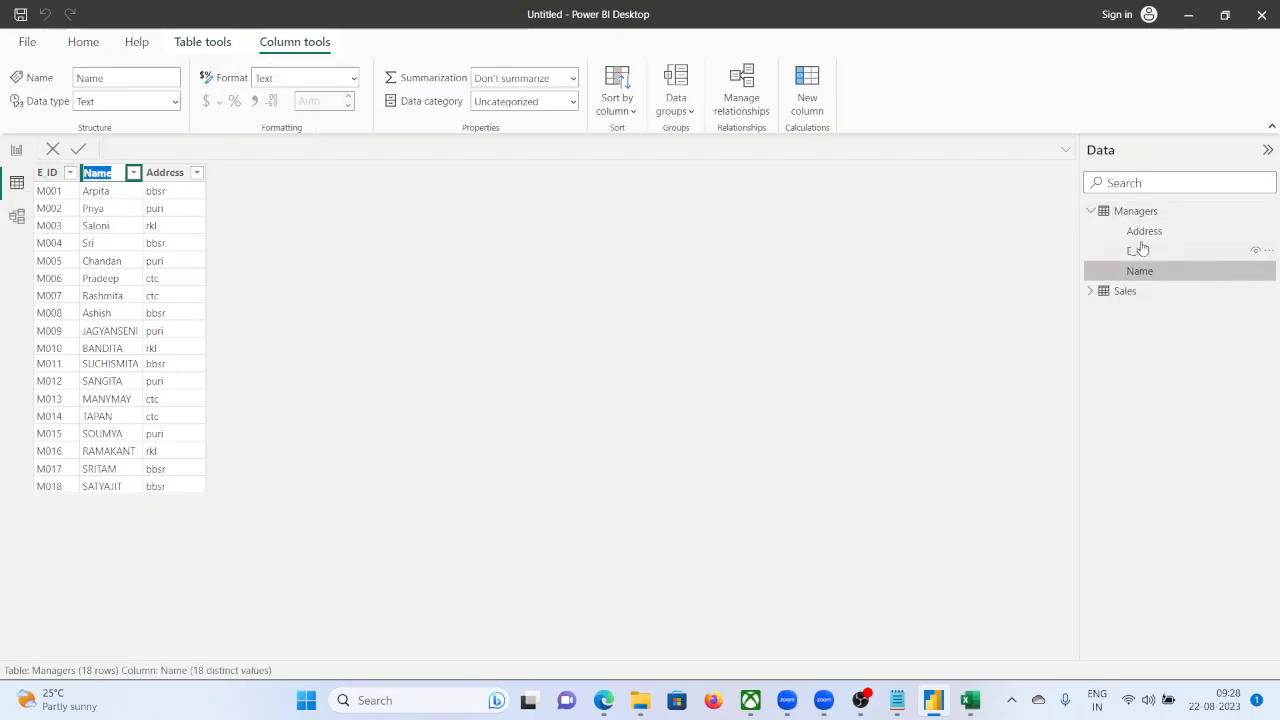
click(1092, 291)
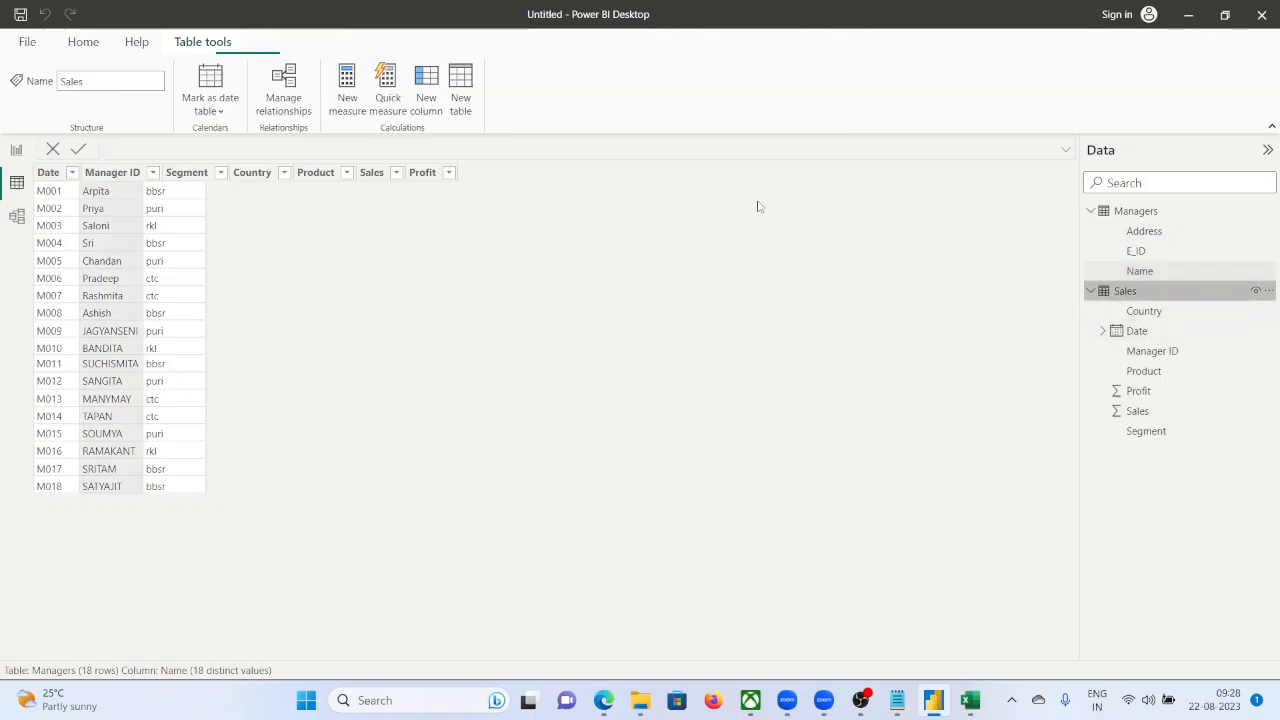
click(83, 42)
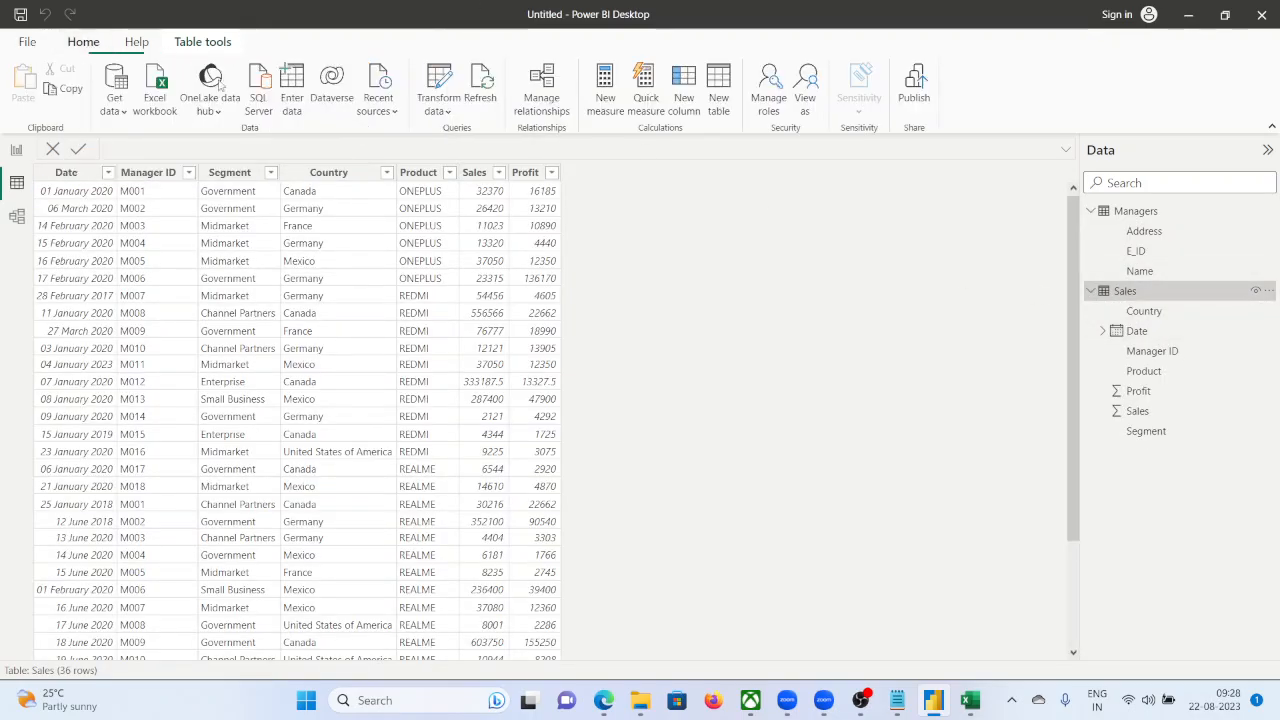
click(441, 99)
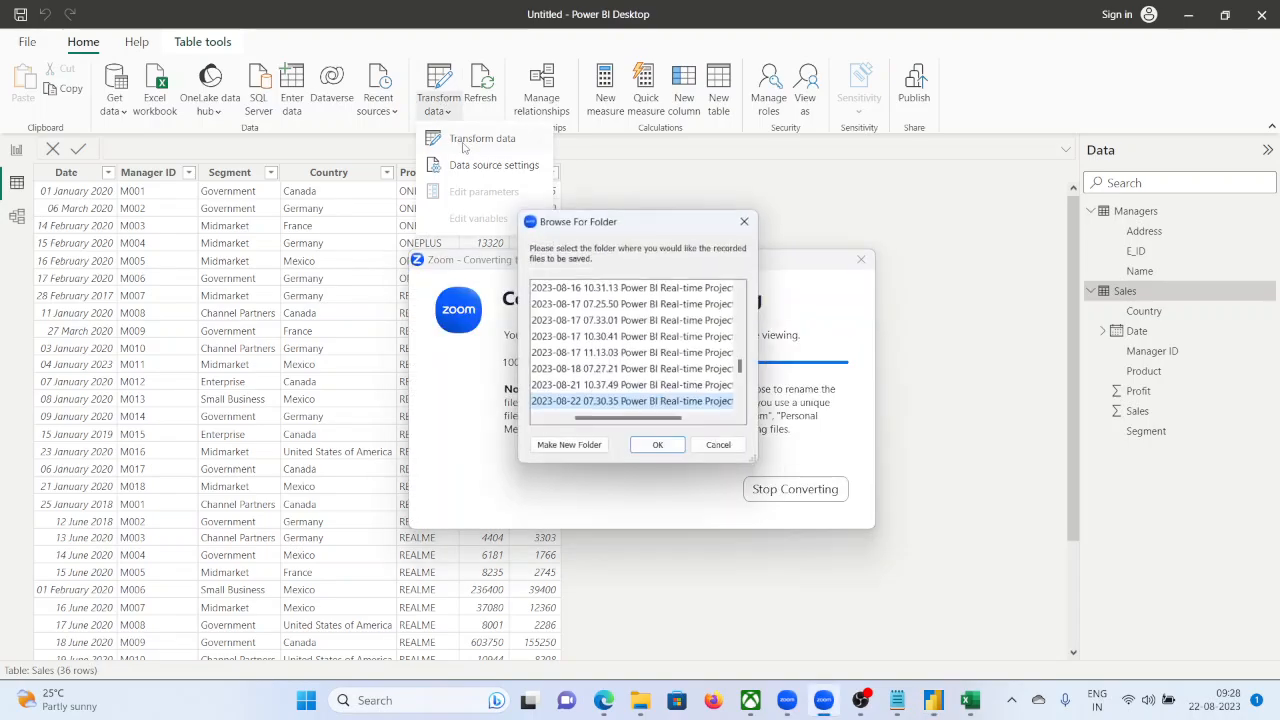
Choose Desktop as the folder for saving the converted Zoom meeting recording.
drag(622, 421, 509, 423)
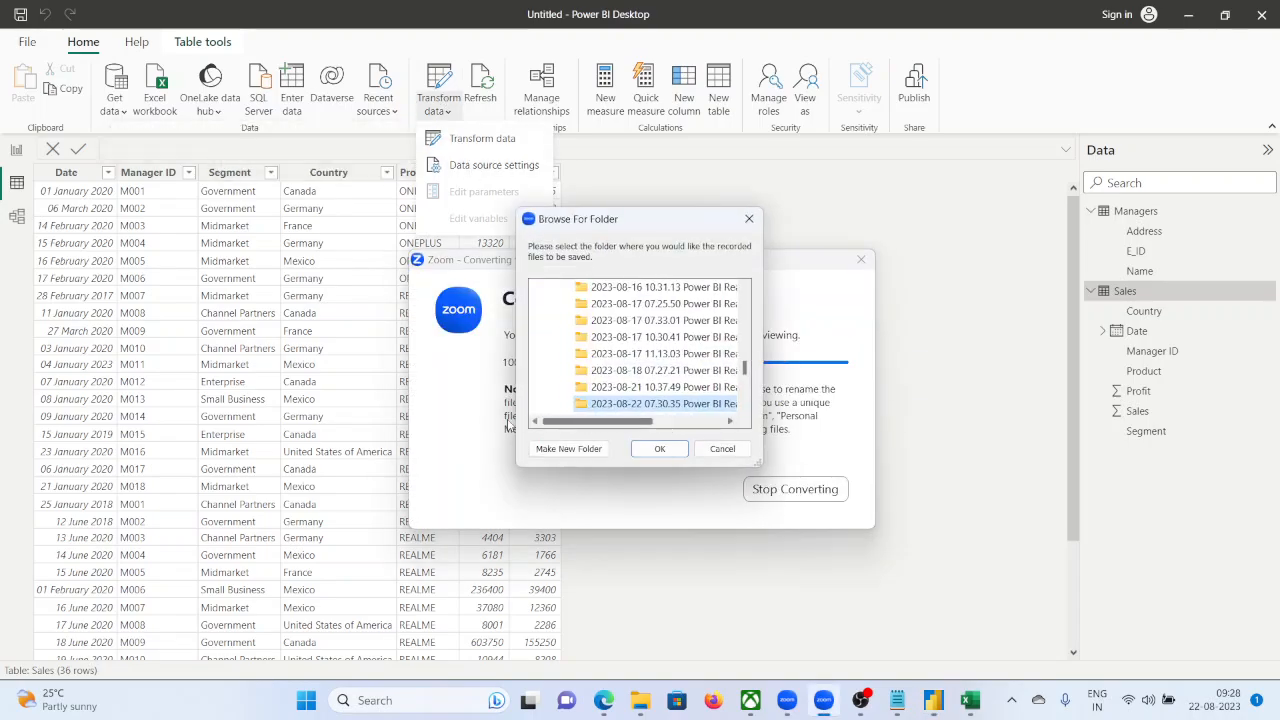
scroll(576, 348, up, 12)
scroll(583, 349, up, 5)
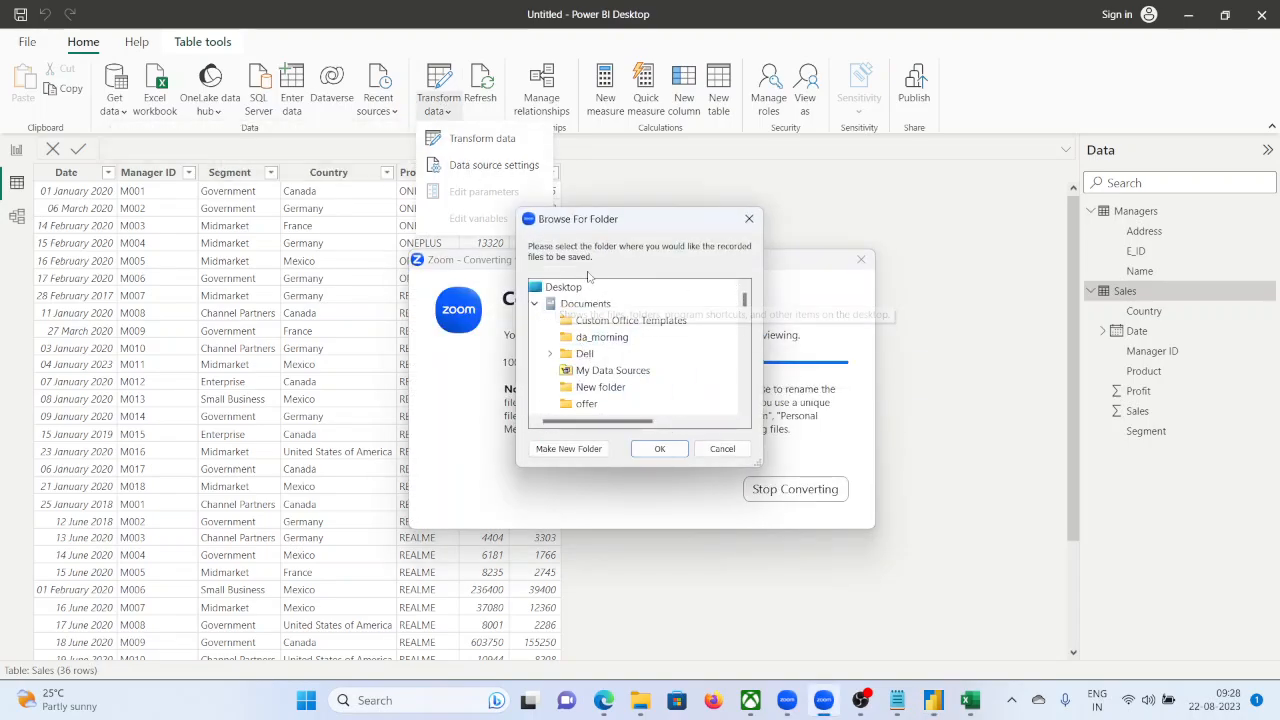
click(575, 288)
click(682, 453)
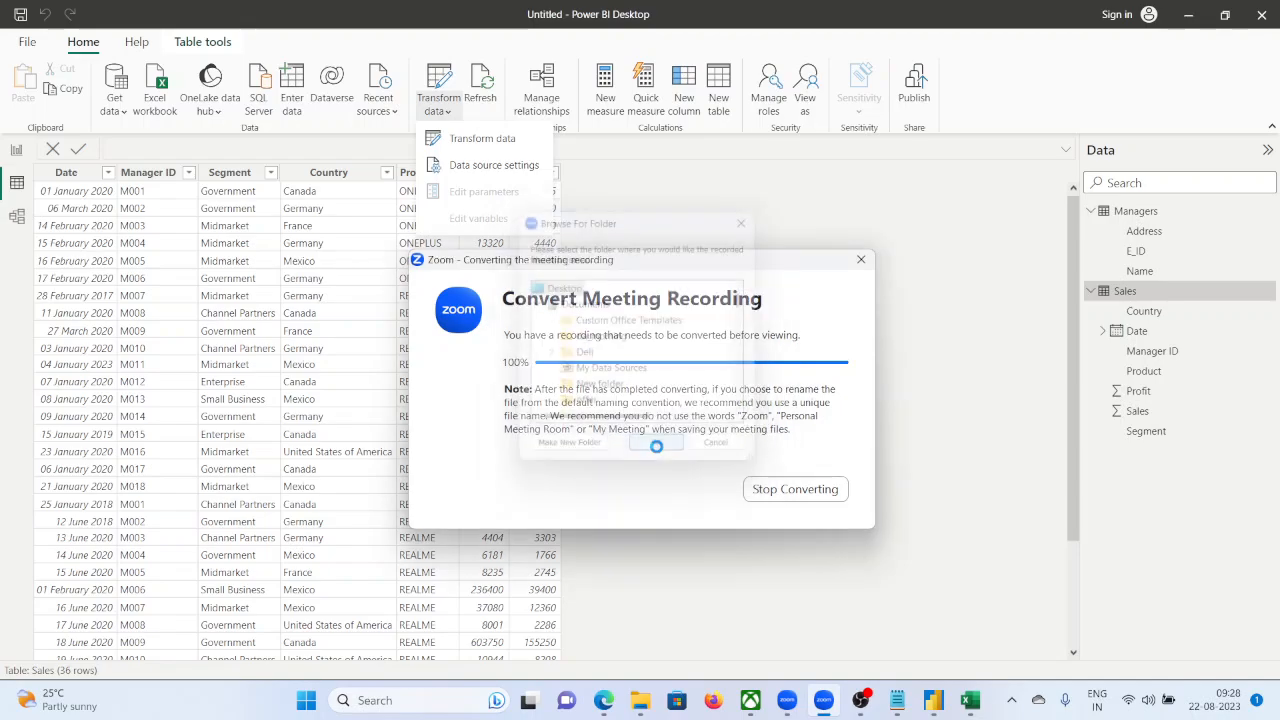
Open the Power Query Editor, close the Desktop folder window, and compare the ID columns of the Sales and Managers queries.
click(483, 140)
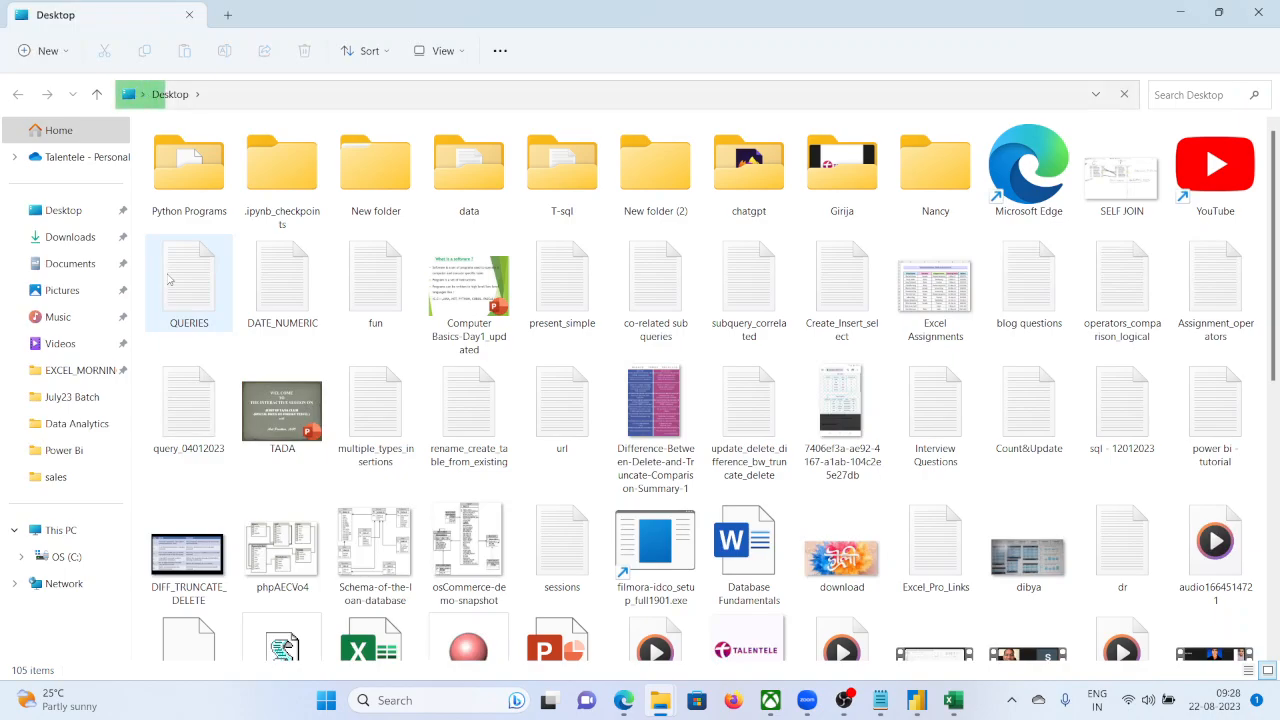
click(1254, 13)
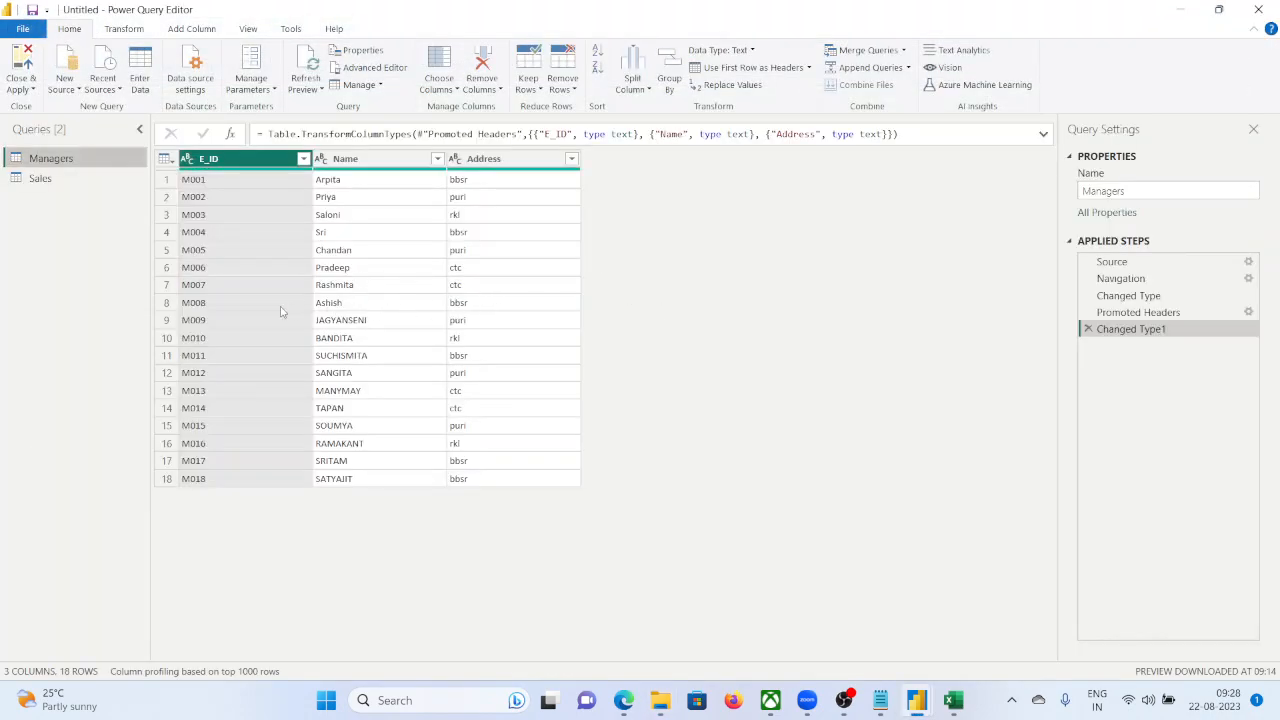
click(38, 178)
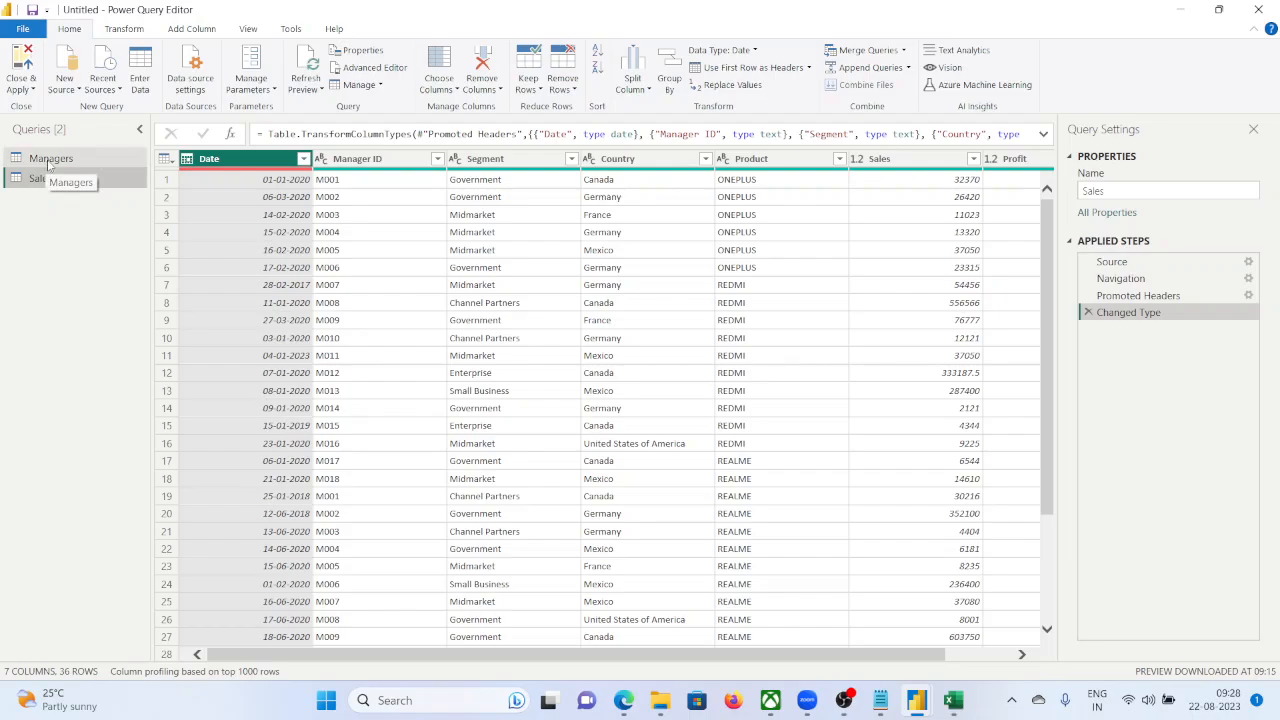
click(48, 160)
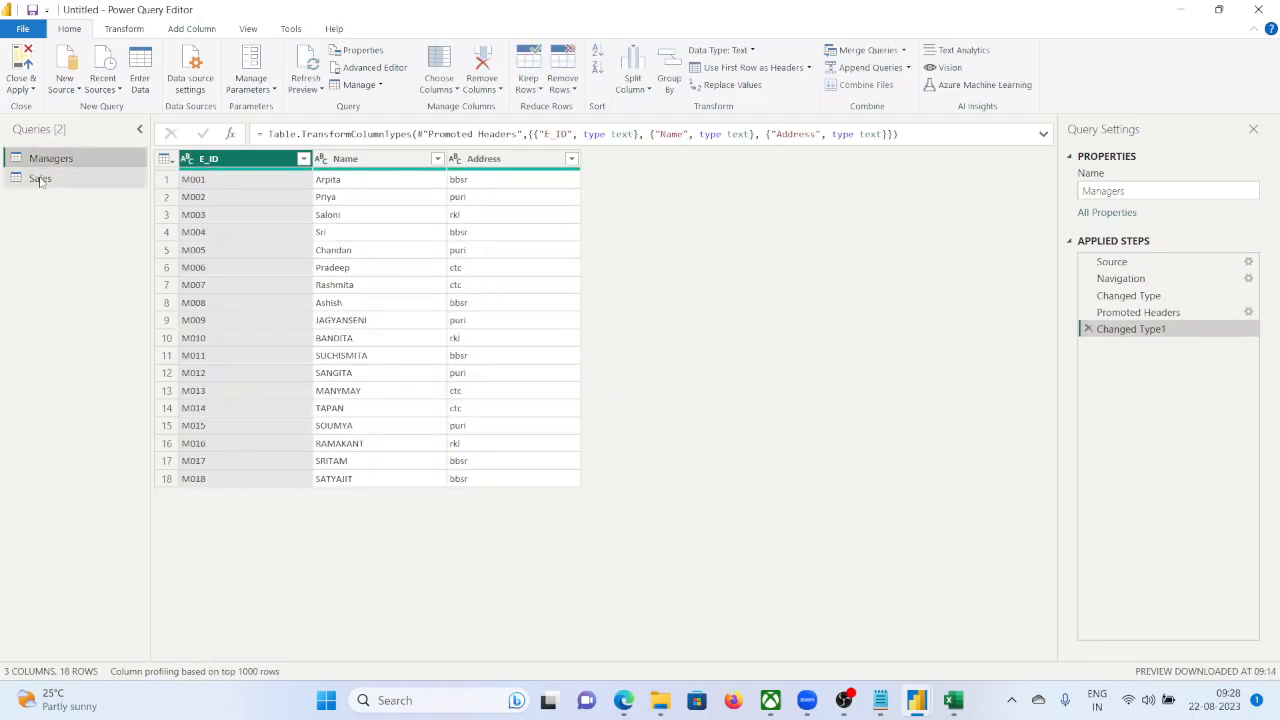
Rename the Manager ID column of the Sales query to E_ID and apply the change to the model.
click(40, 178)
double_click(372, 159)
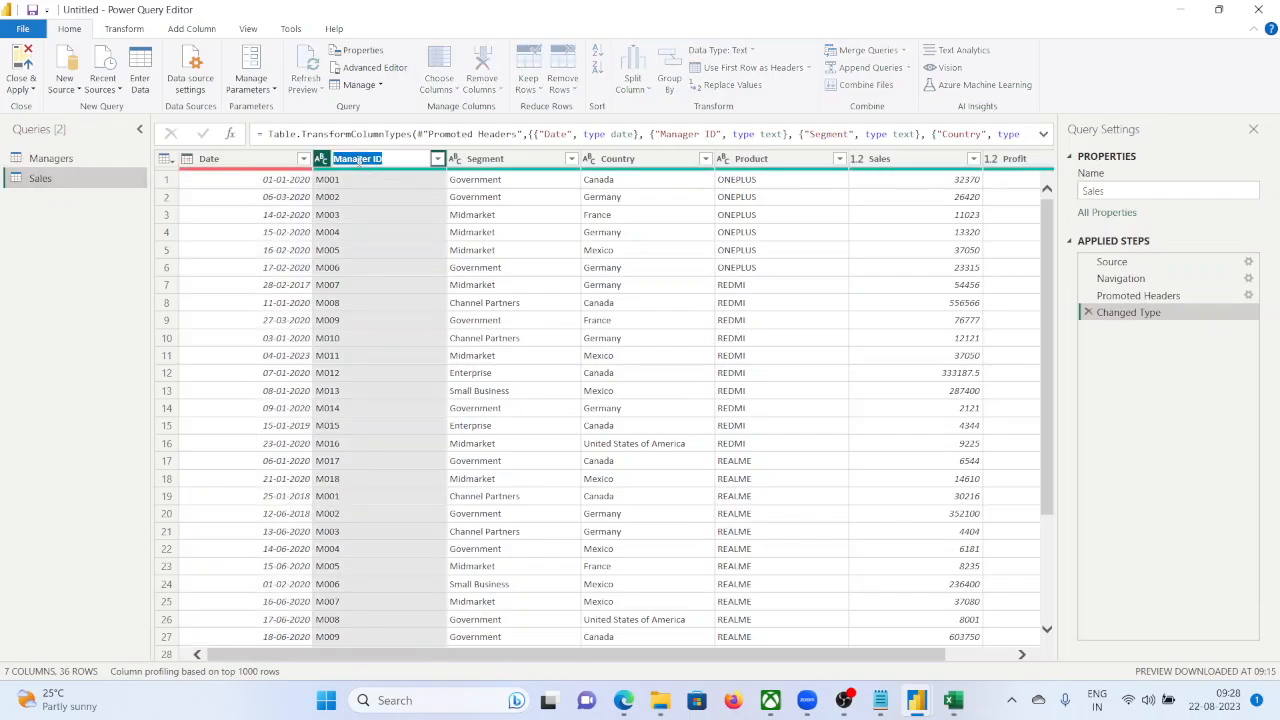
text(E_)
key(Return)
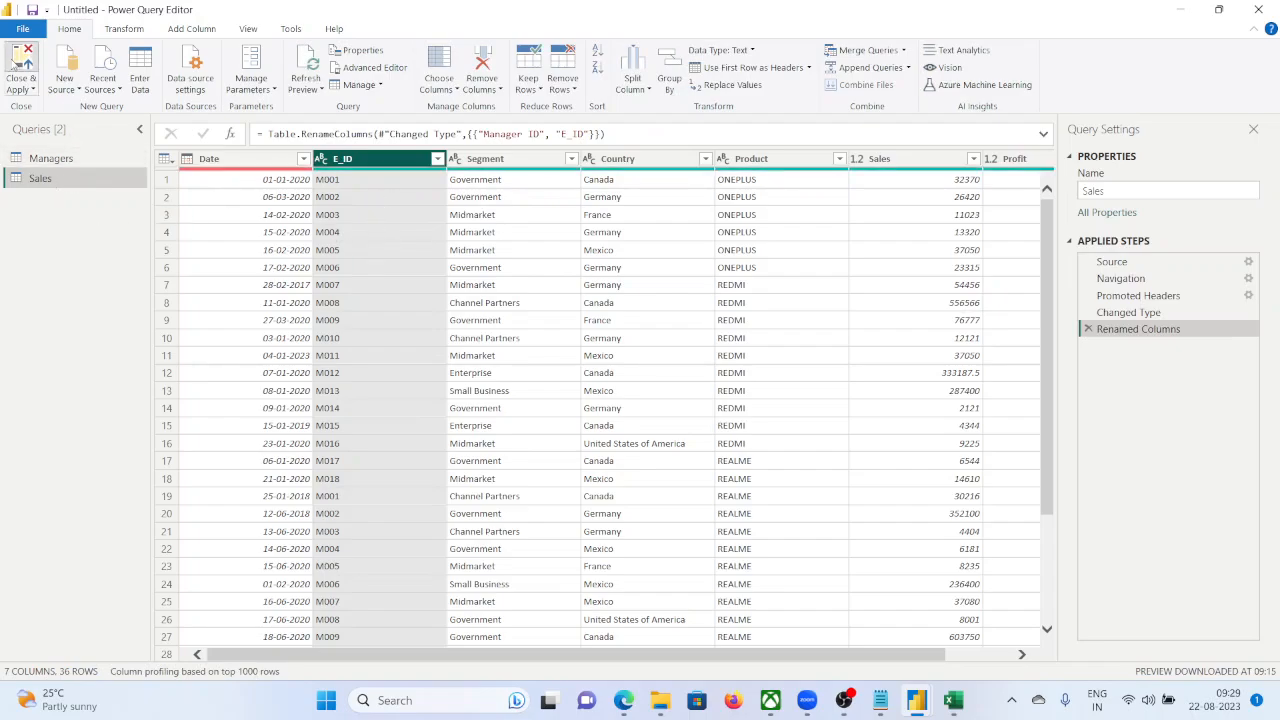
click(16, 60)
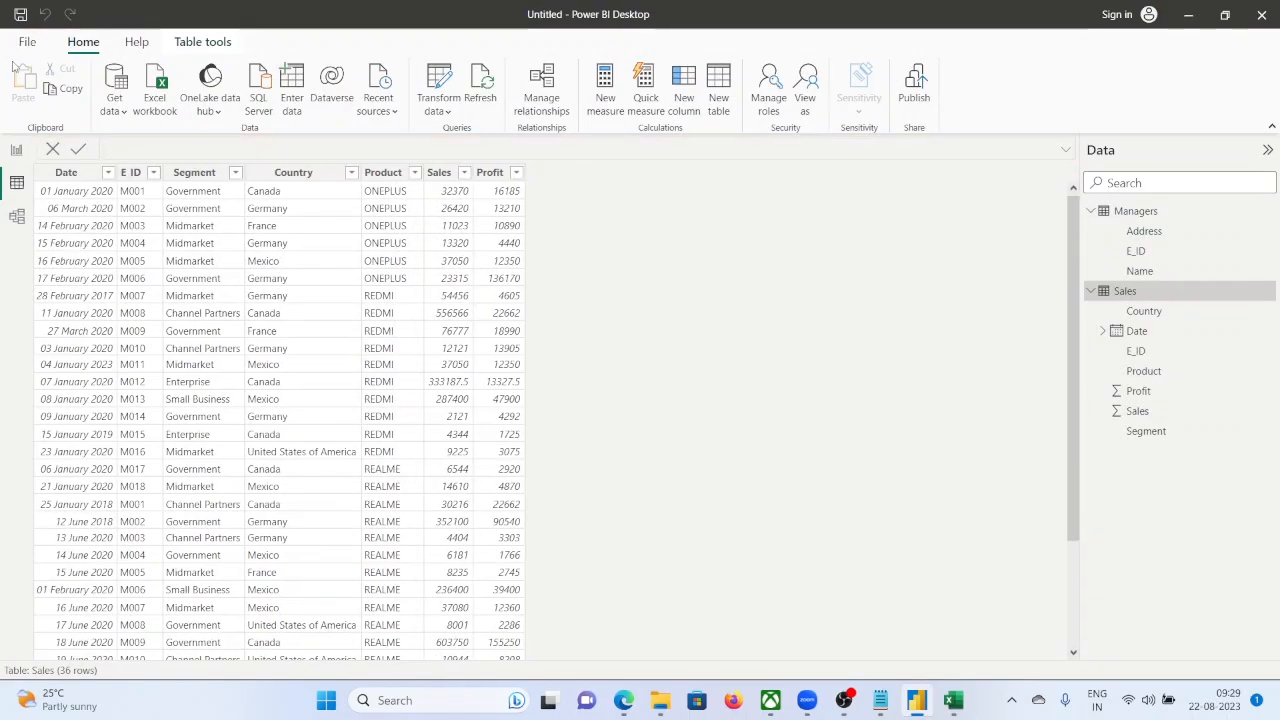
In the model view, open the relationship manager, move it clear of the tables, and autodetect relationships.
click(16, 217)
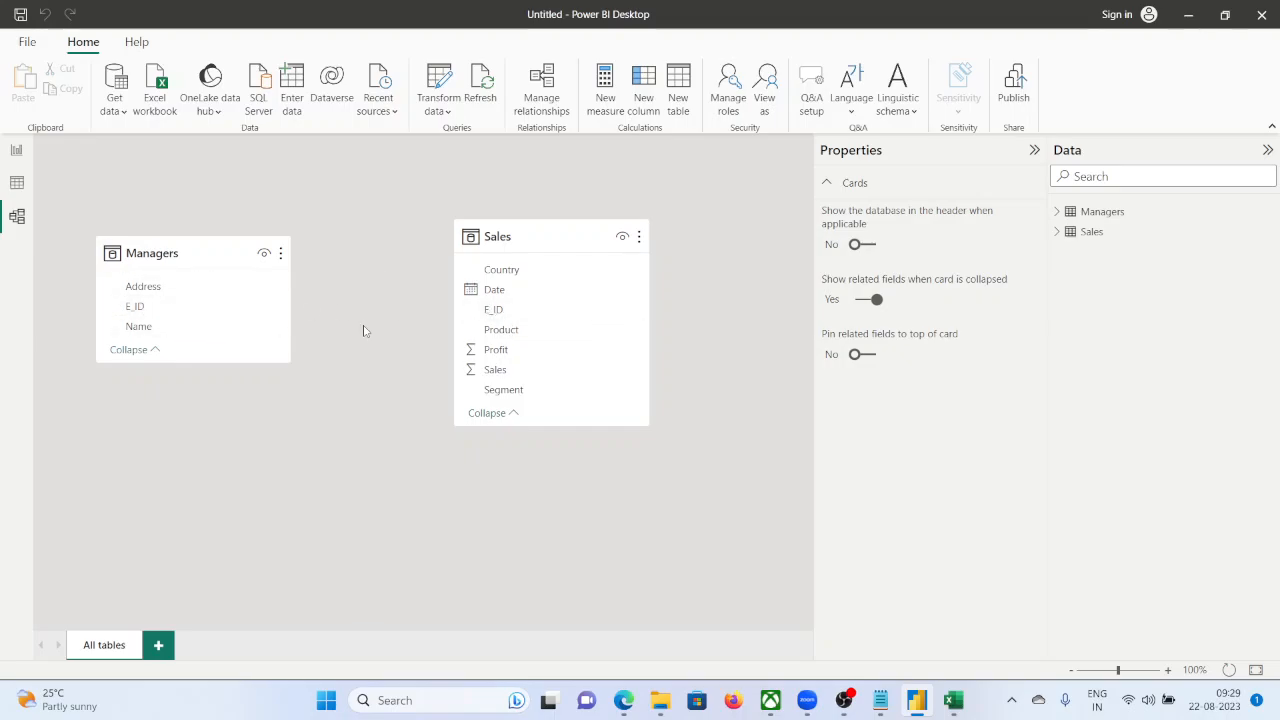
click(548, 103)
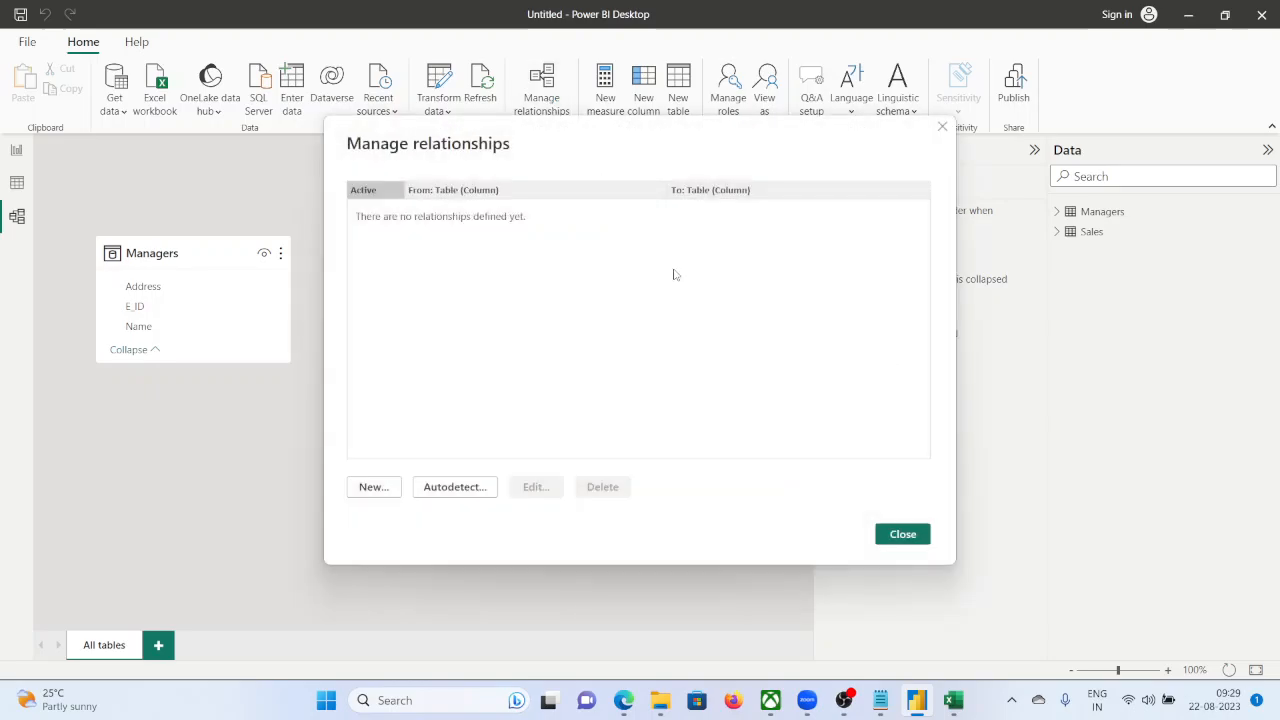
drag(626, 149, 971, 151)
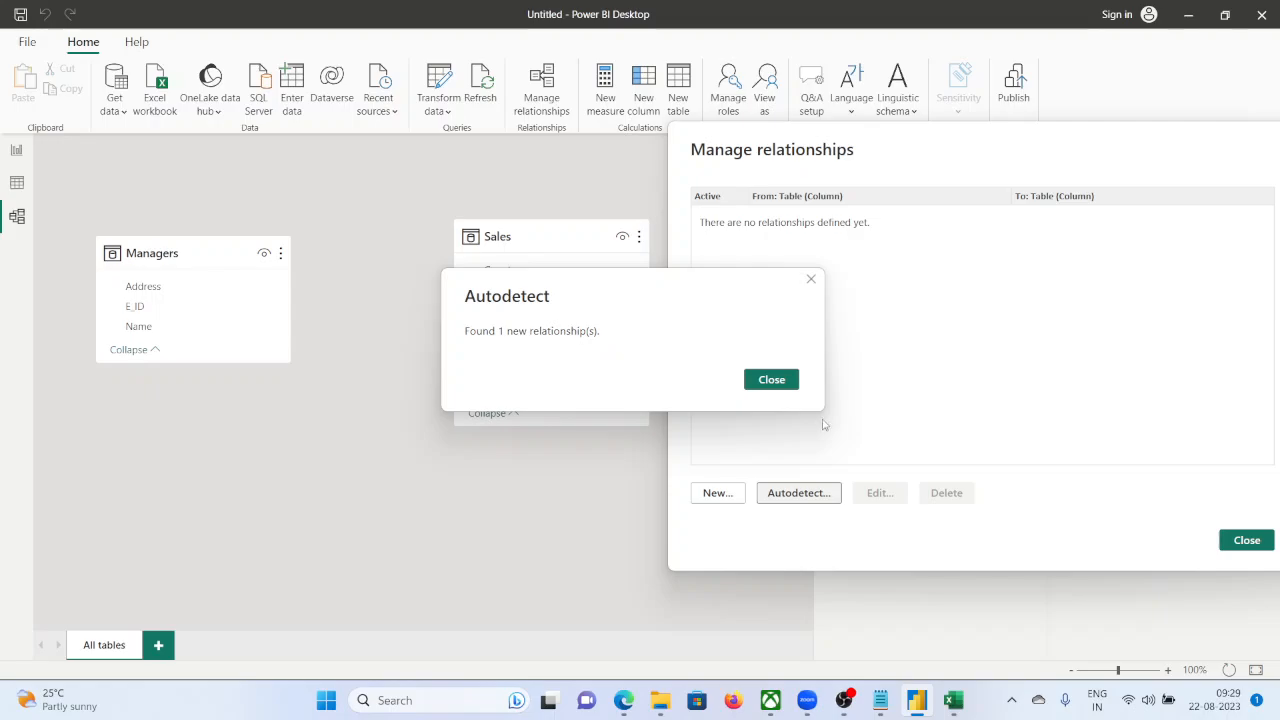
click(788, 391)
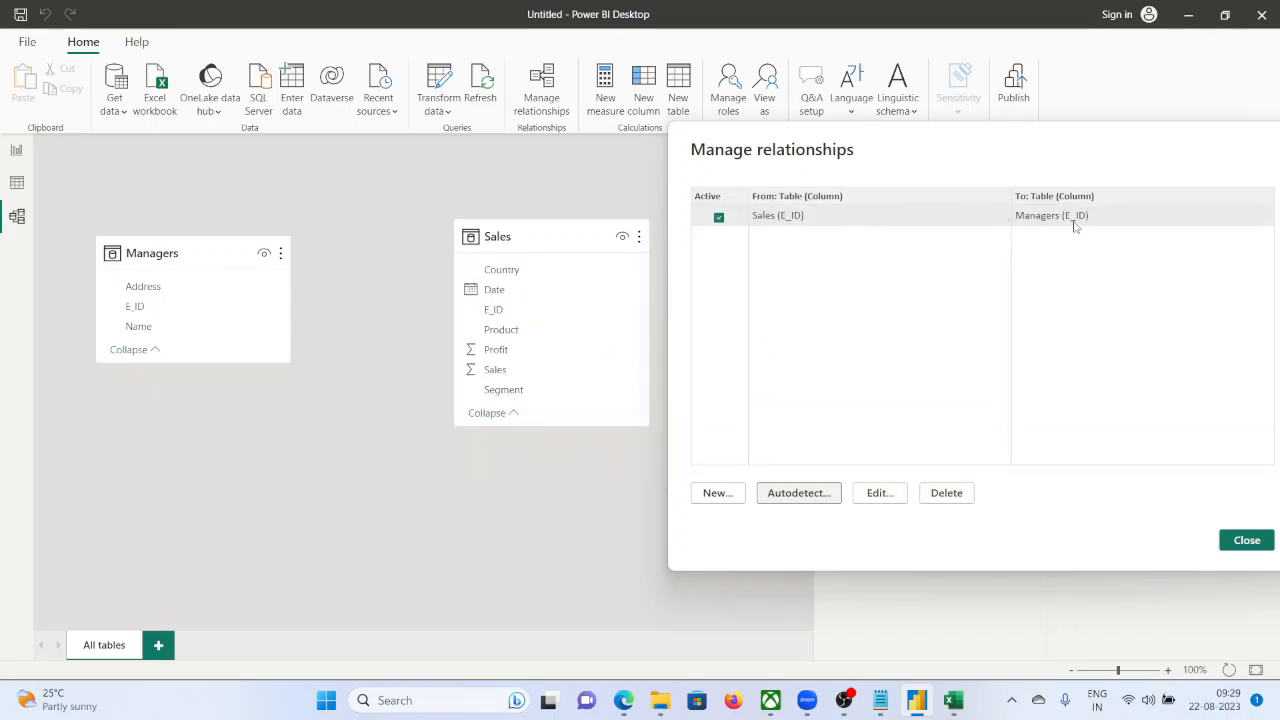
Delete the autodetected E_ID relationship, run autodetection again, and close the relationship manager.
click(955, 500)
click(855, 385)
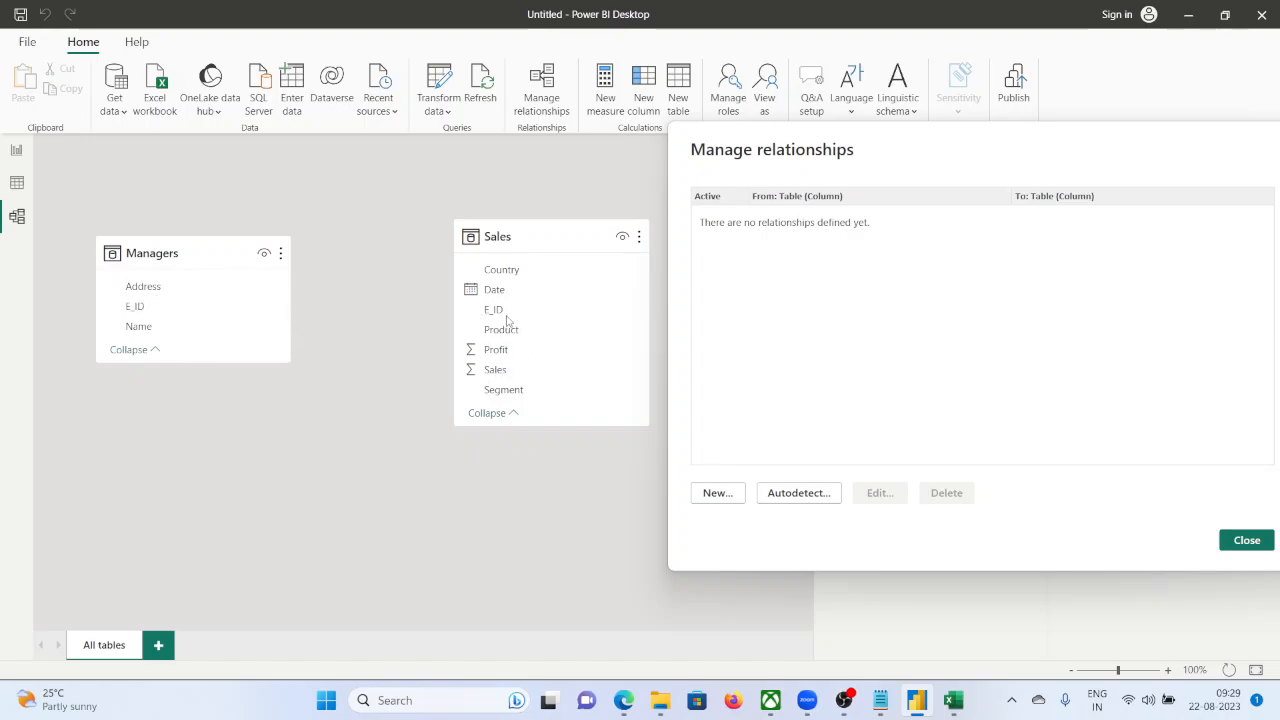
click(800, 493)
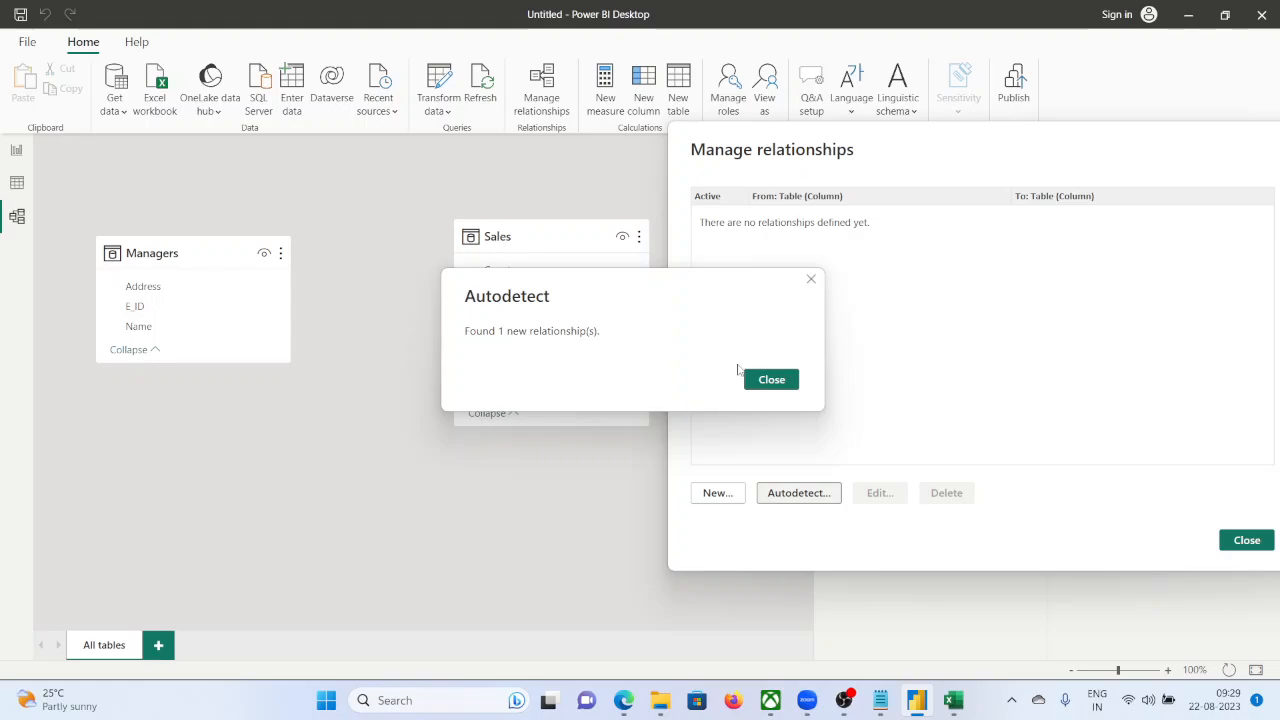
click(772, 380)
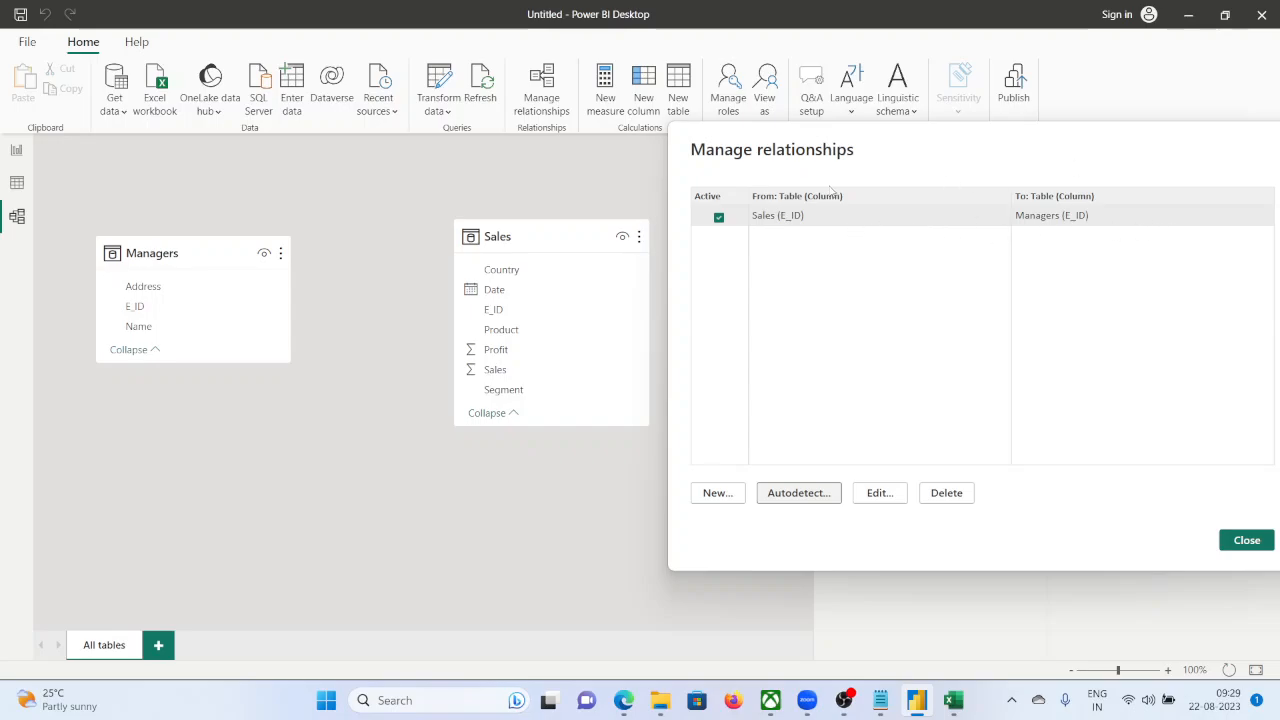
click(1247, 540)
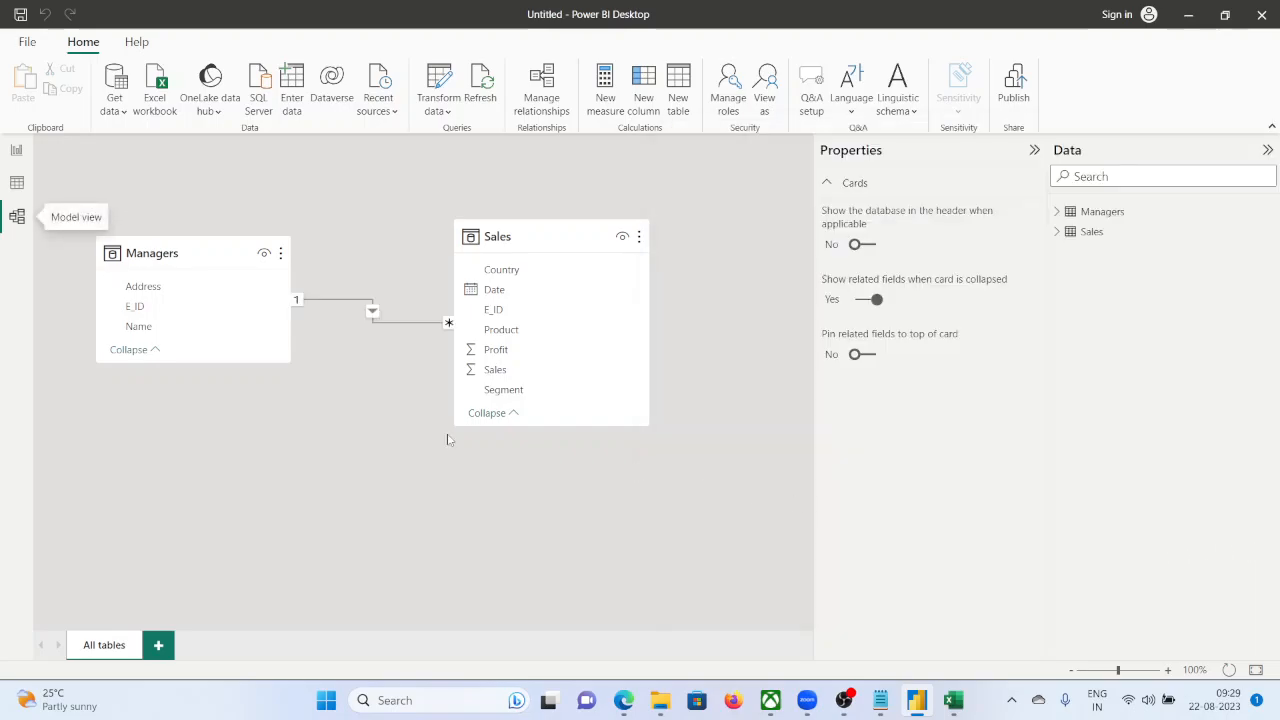
Delete the E_ID relationship line between the Managers and Sales tables from the model diagram.
click(388, 321)
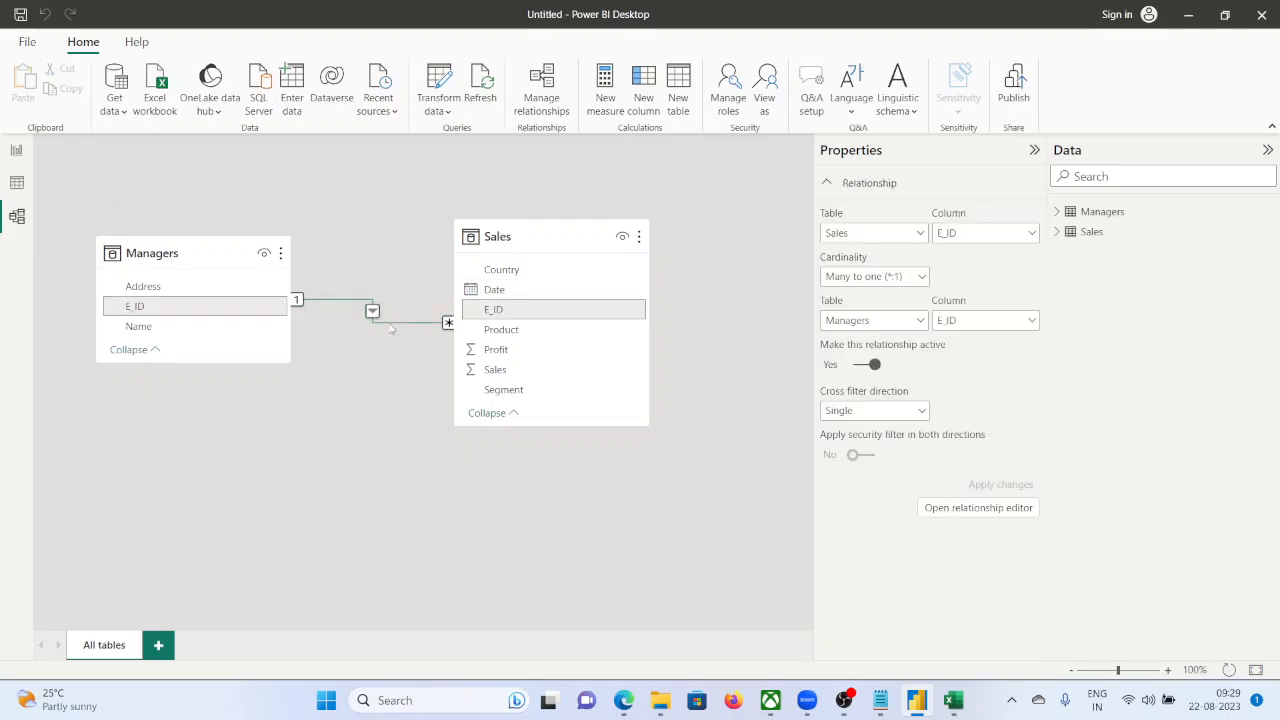
key(Delete)
click(736, 380)
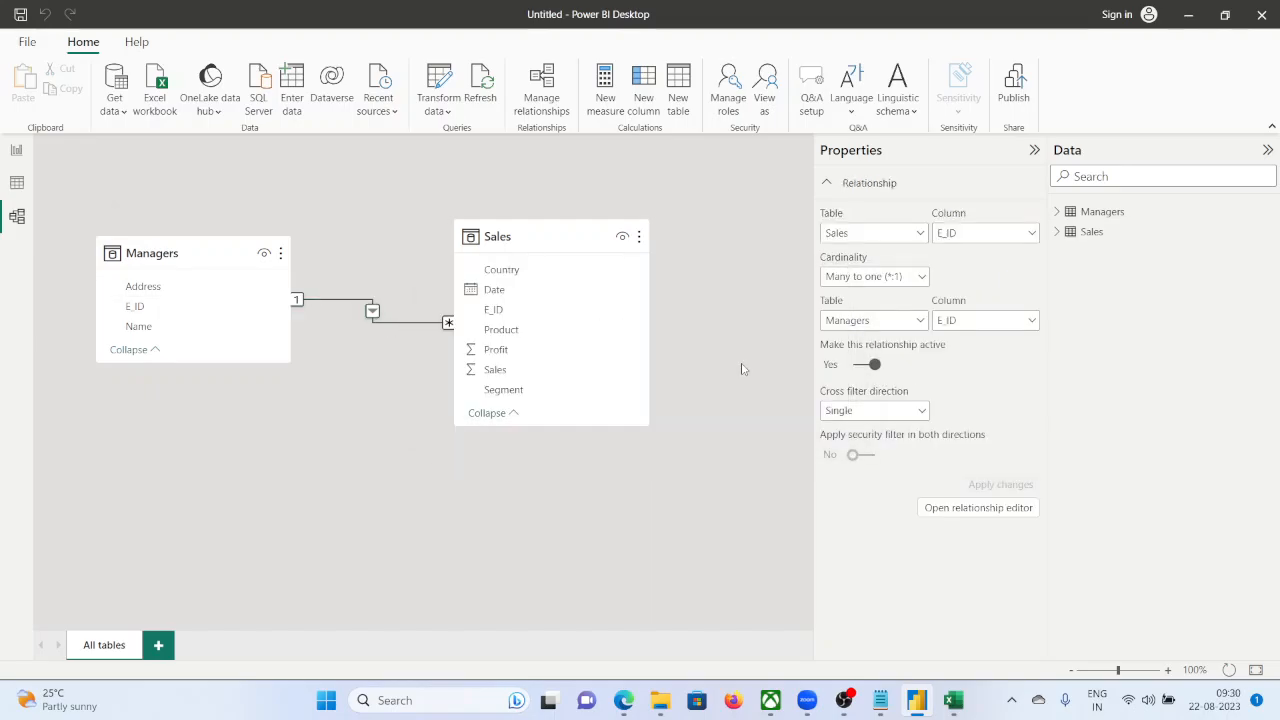
Create an active one-to-many relationship from E_ID in Managers to E_ID in Sales with single cross filter direction.
click(550, 92)
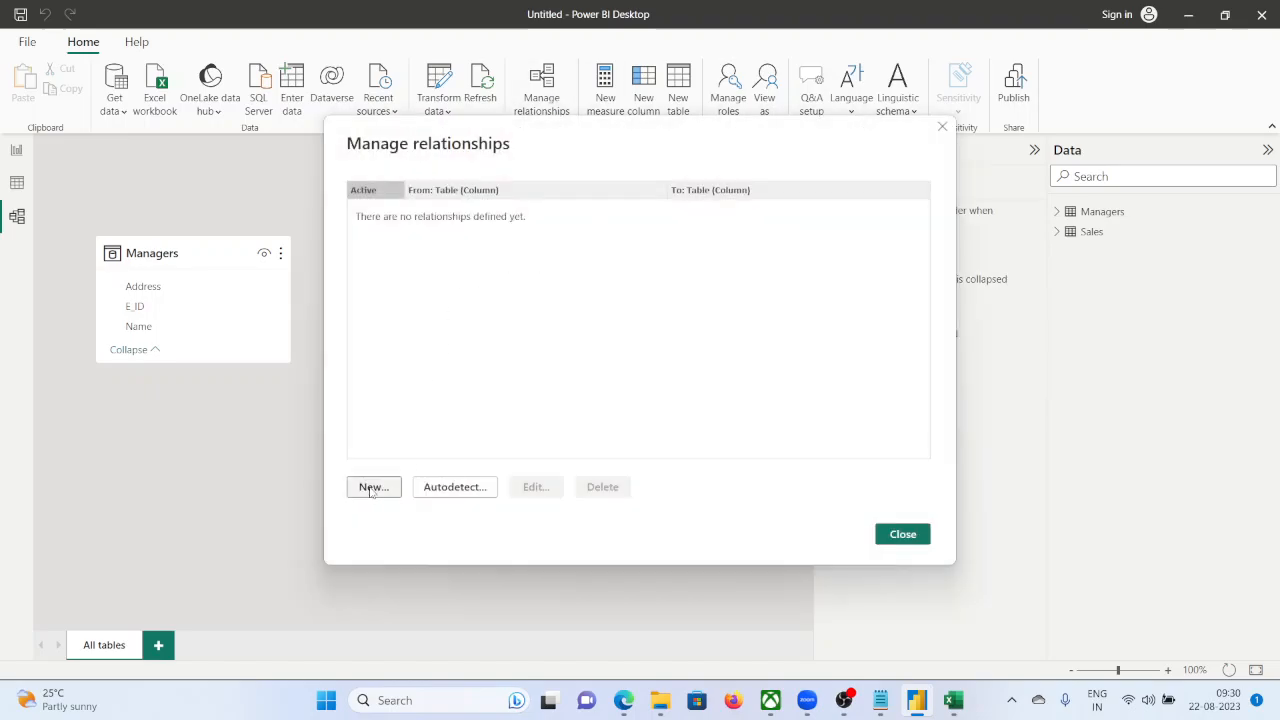
click(372, 488)
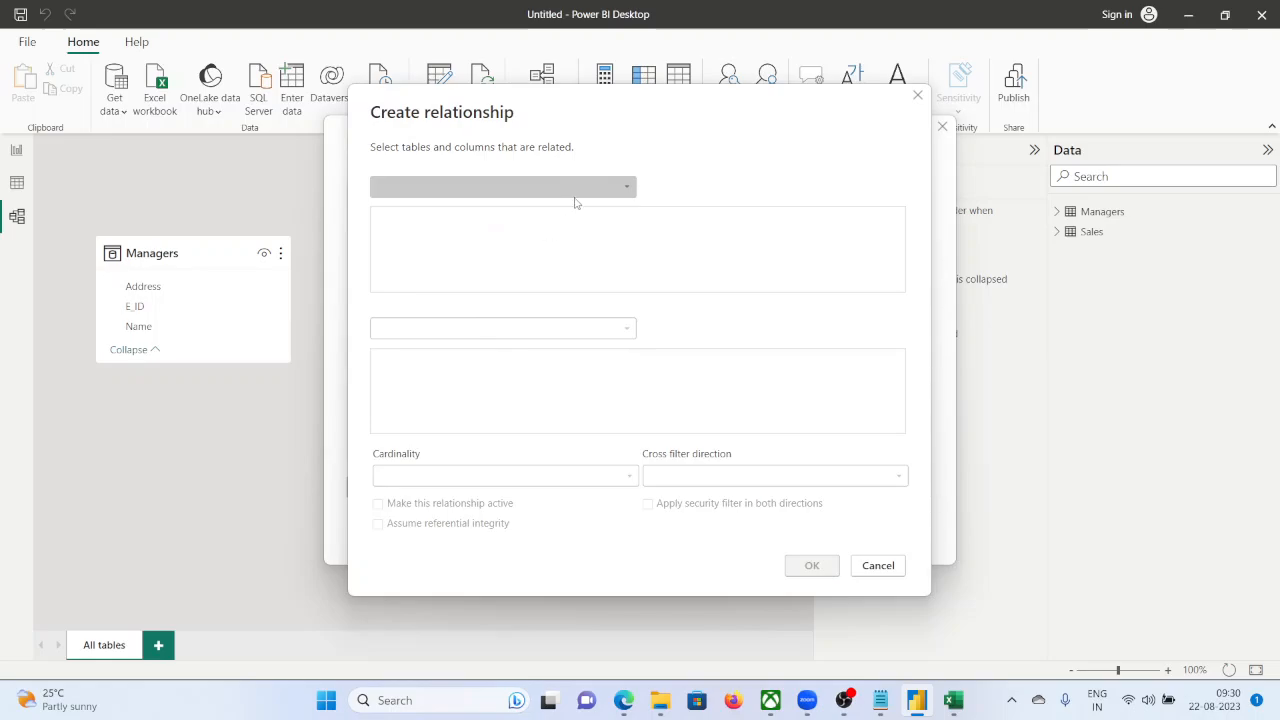
click(575, 190)
click(405, 206)
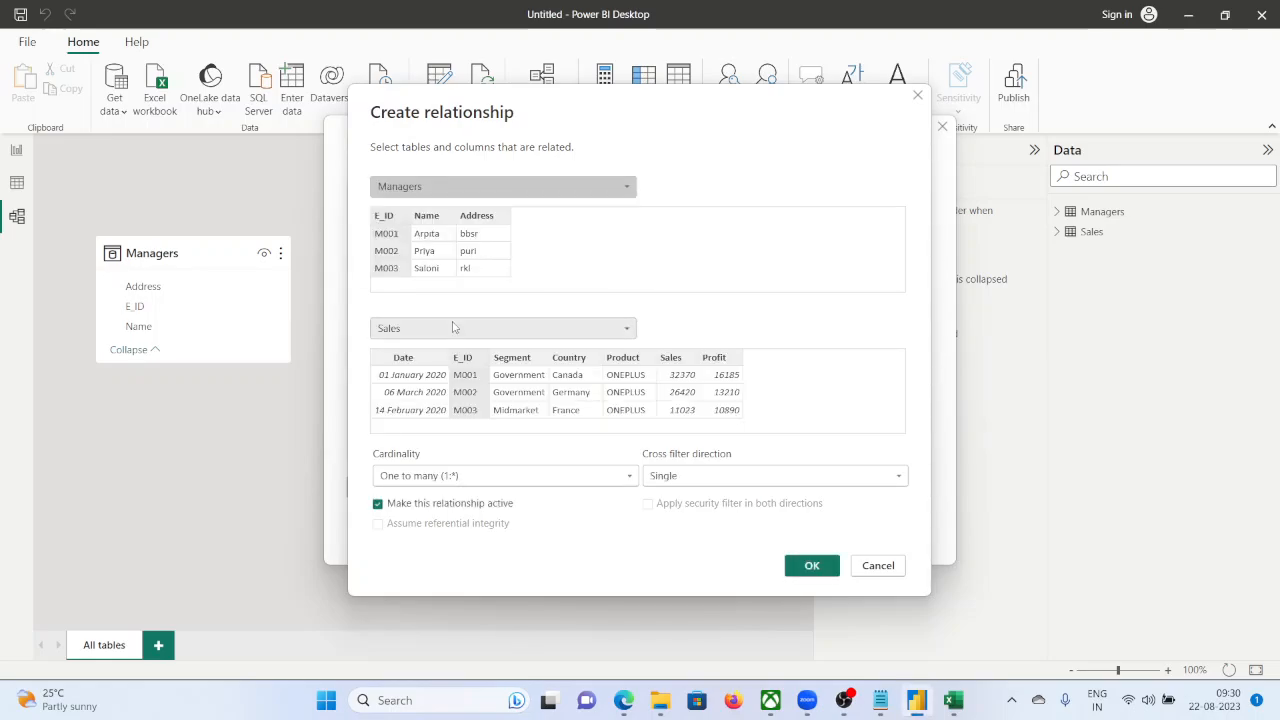
click(384, 216)
click(465, 360)
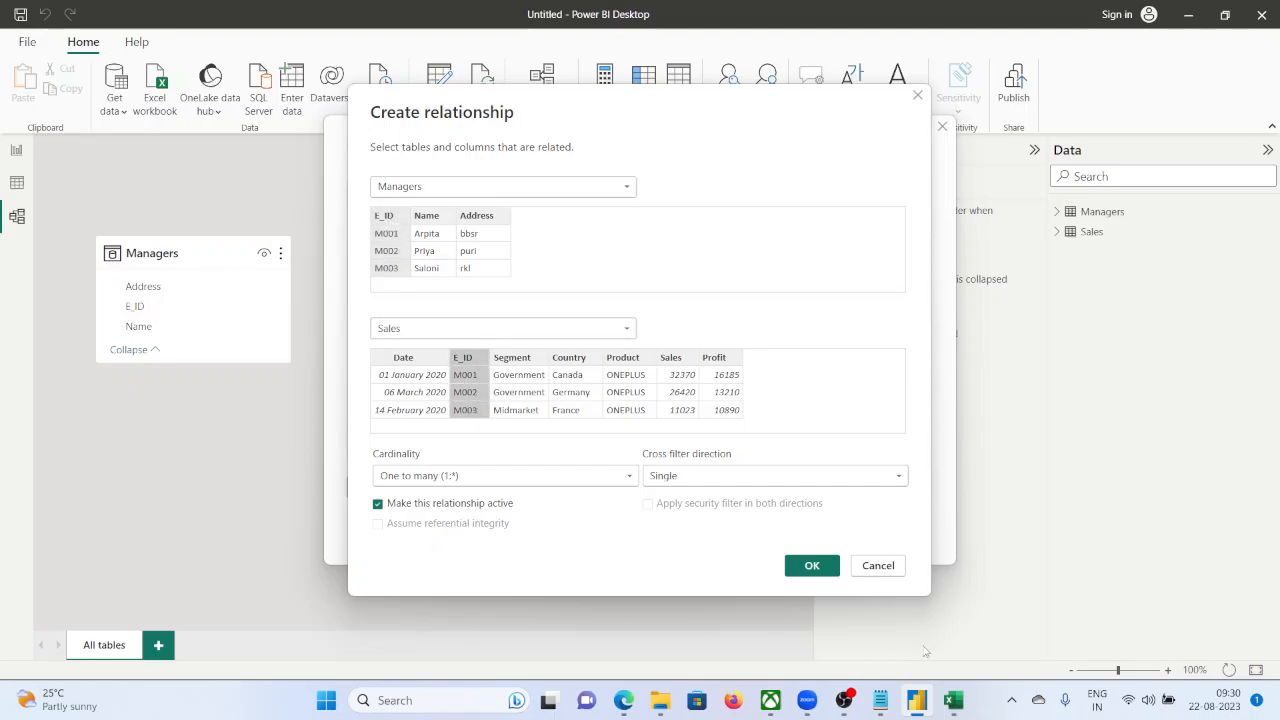
click(818, 567)
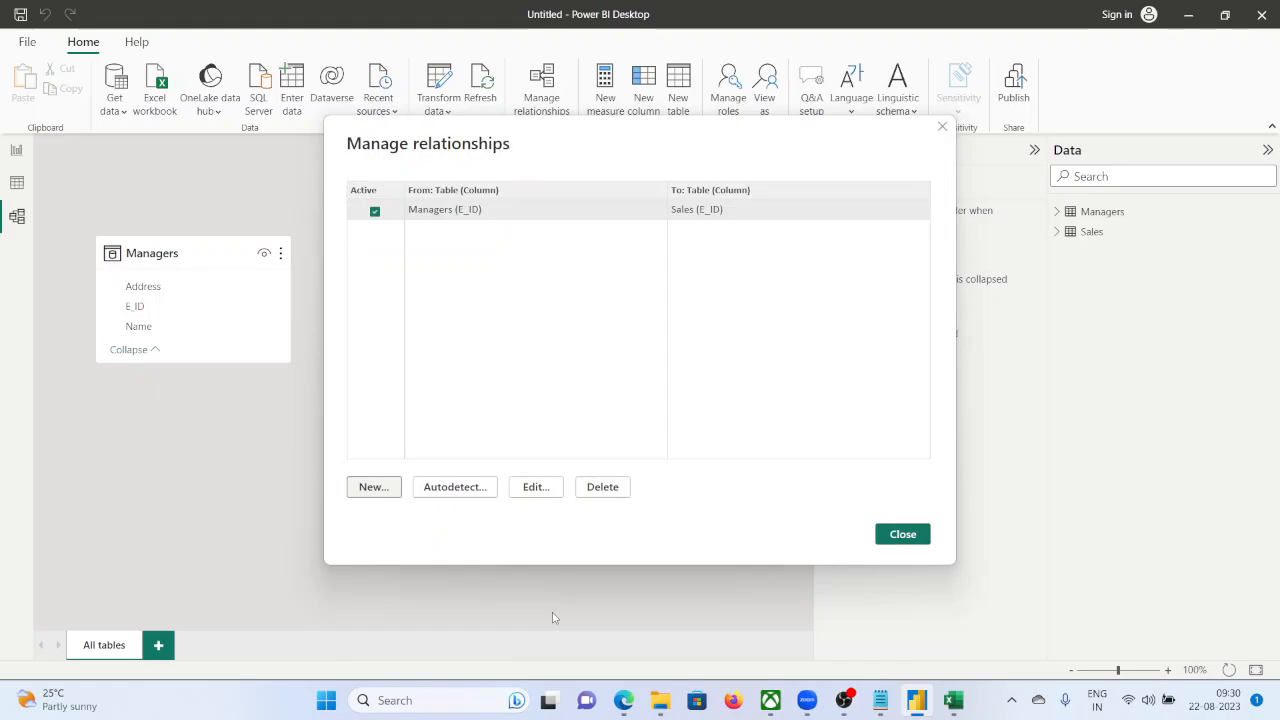
Close the relationship manager and return to the report view.
click(902, 538)
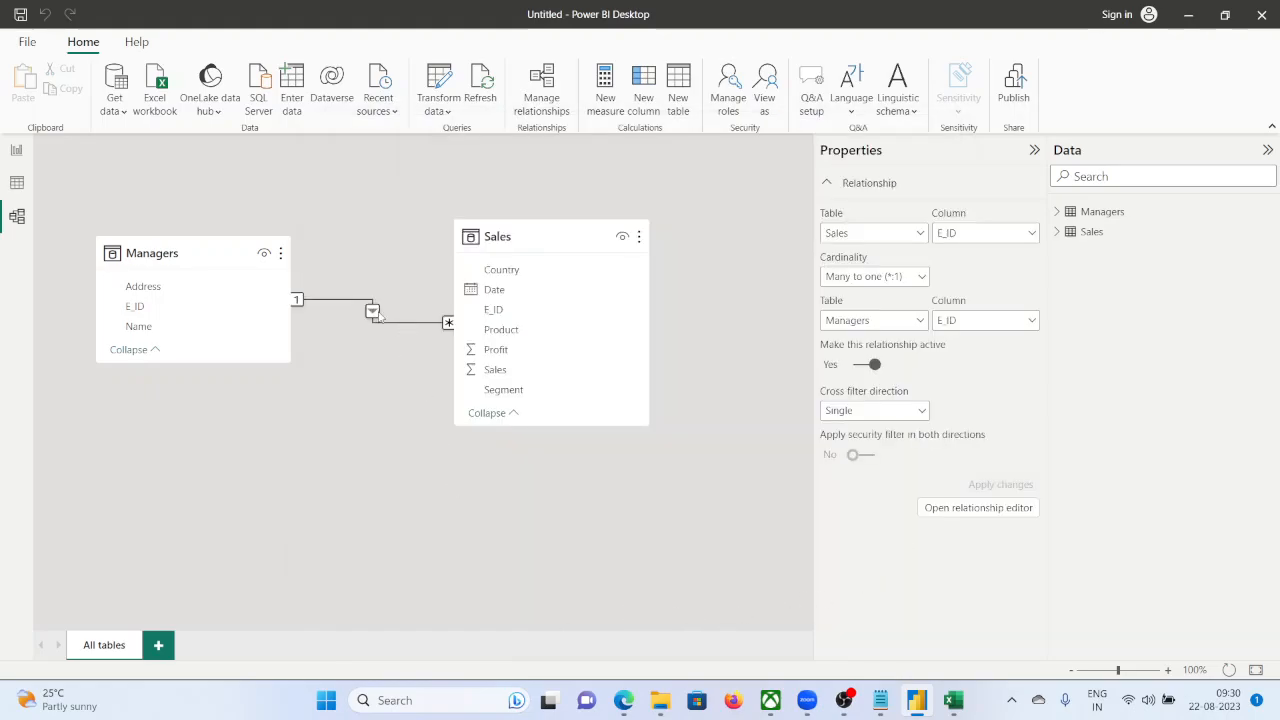
click(17, 150)
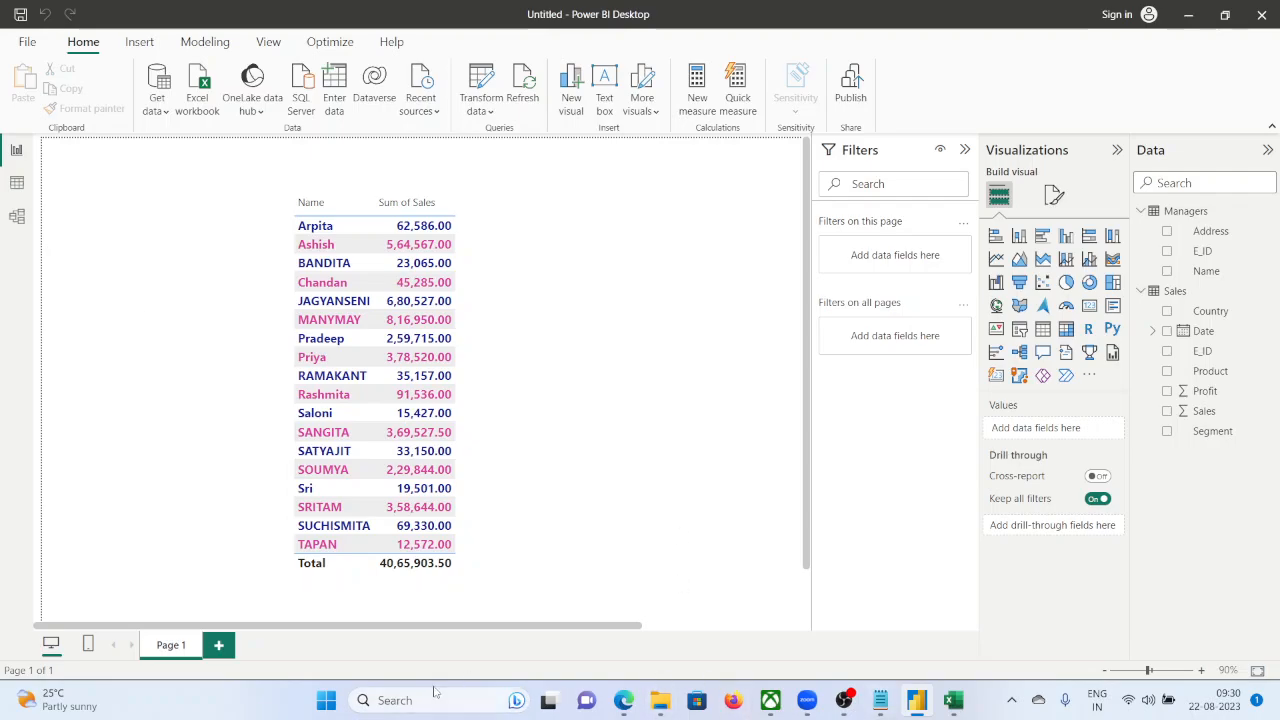
Switch to SQL Server Management Studio 18 and connect to the TALENTELE server.
click(326, 697)
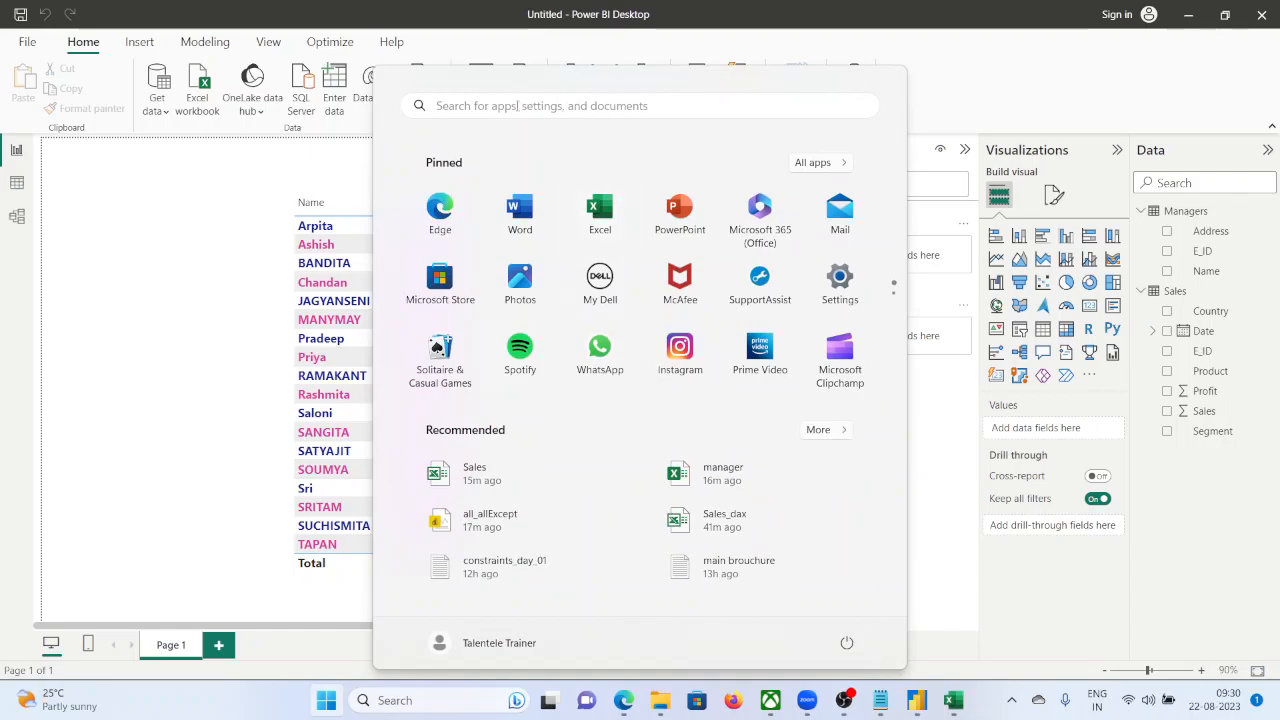
click(518, 105)
text(SQL)
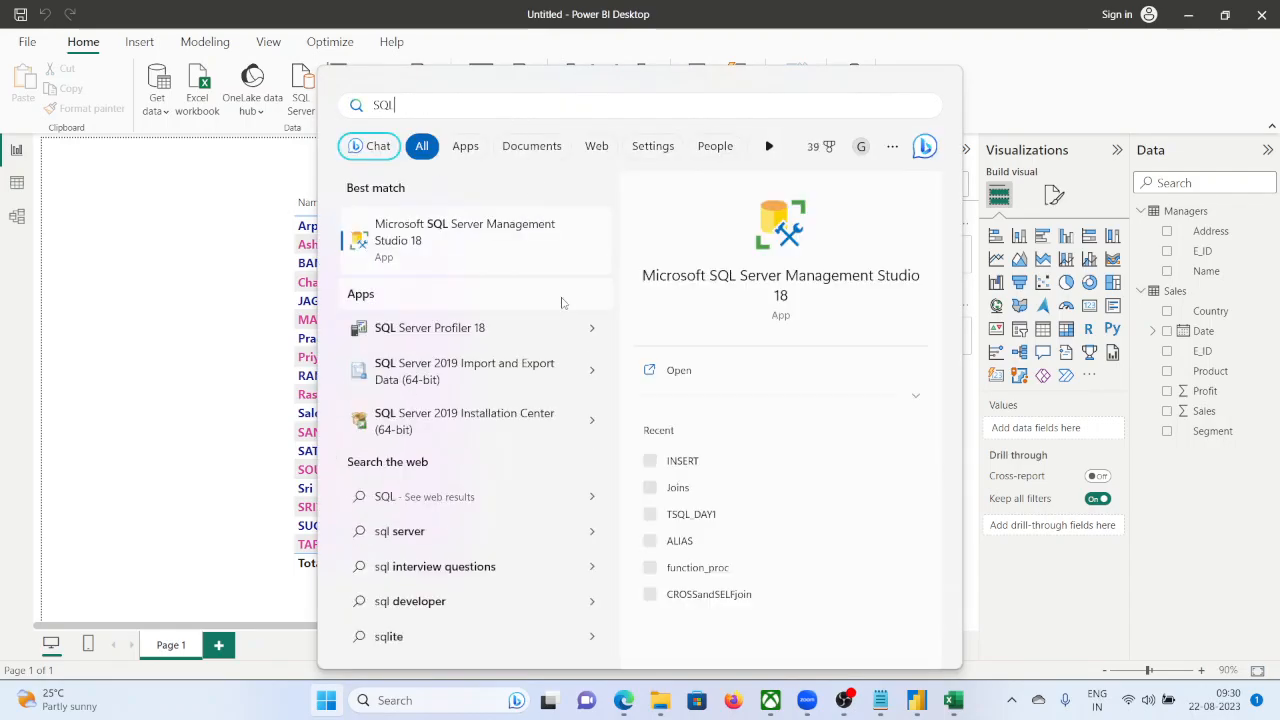
key(Return)
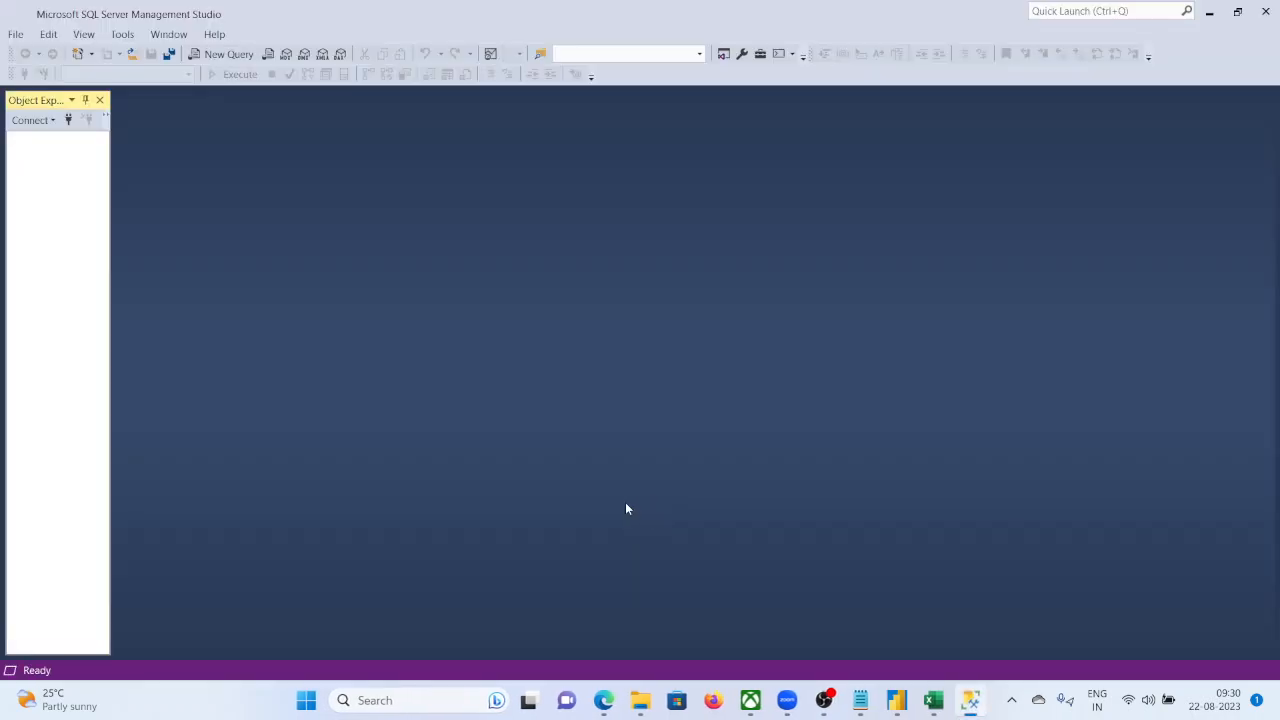
click(584, 367)
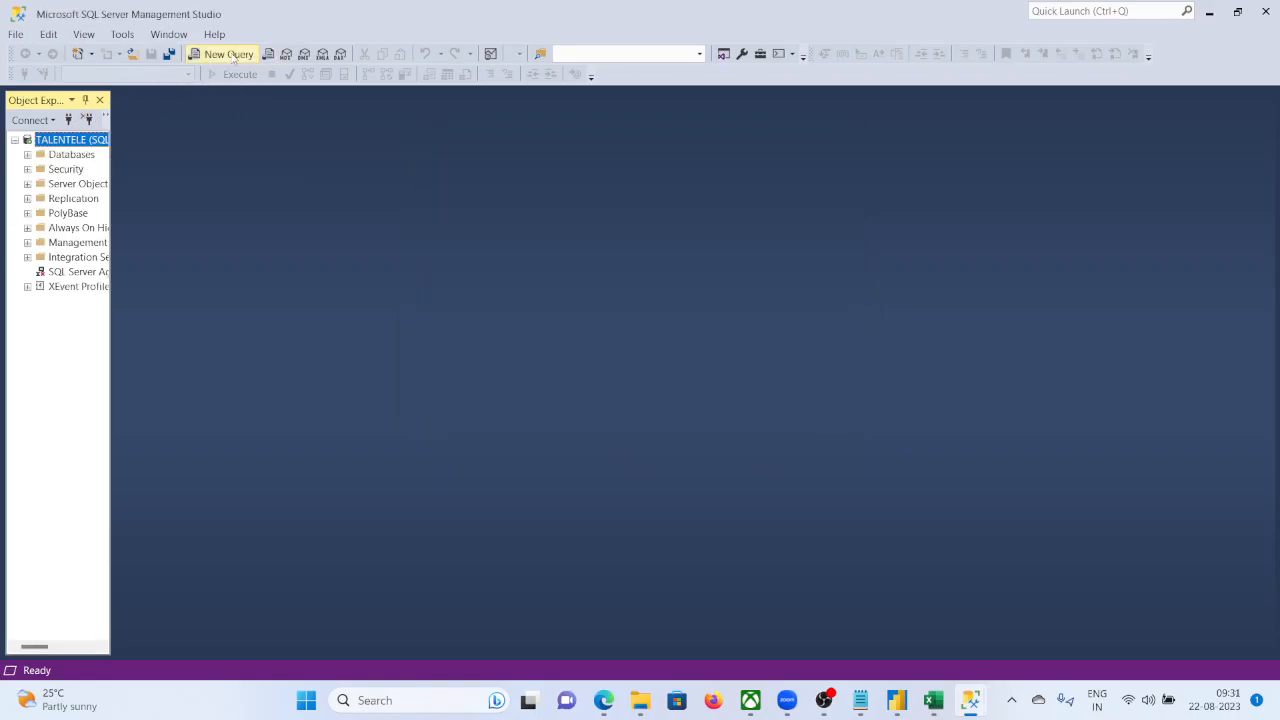
Open a new query and set its database to joins.
click(207, 55)
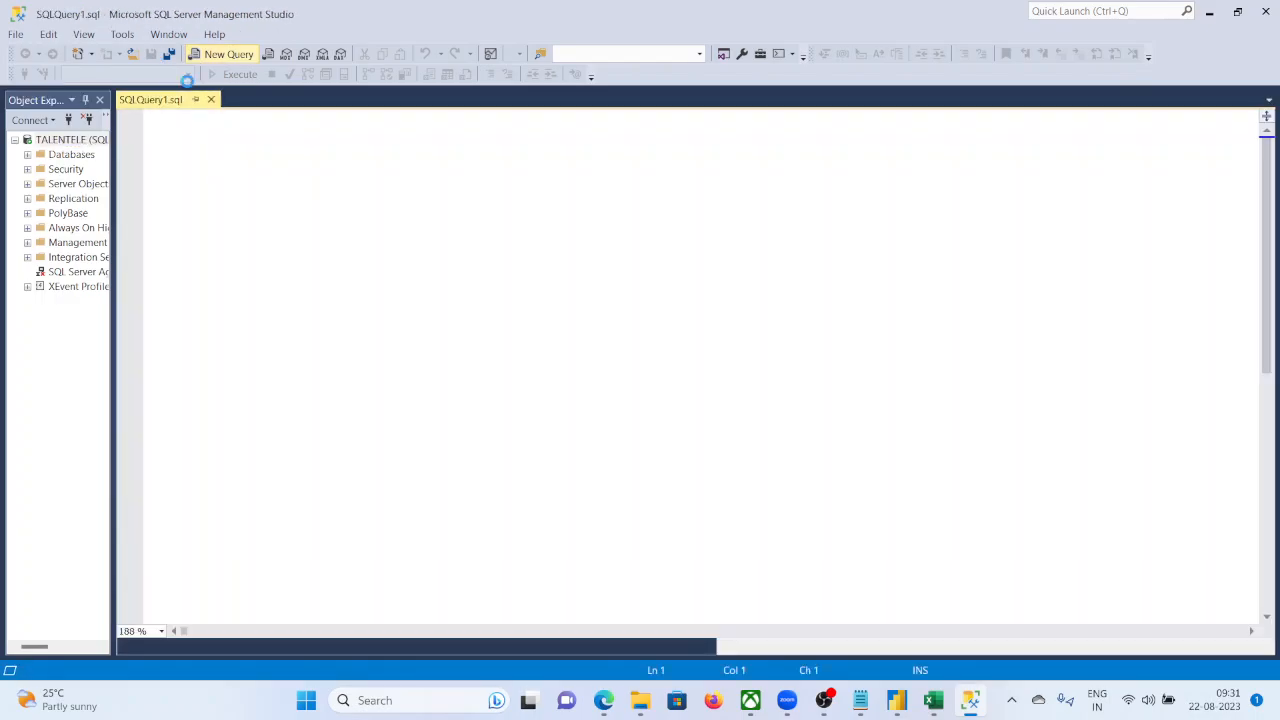
click(188, 75)
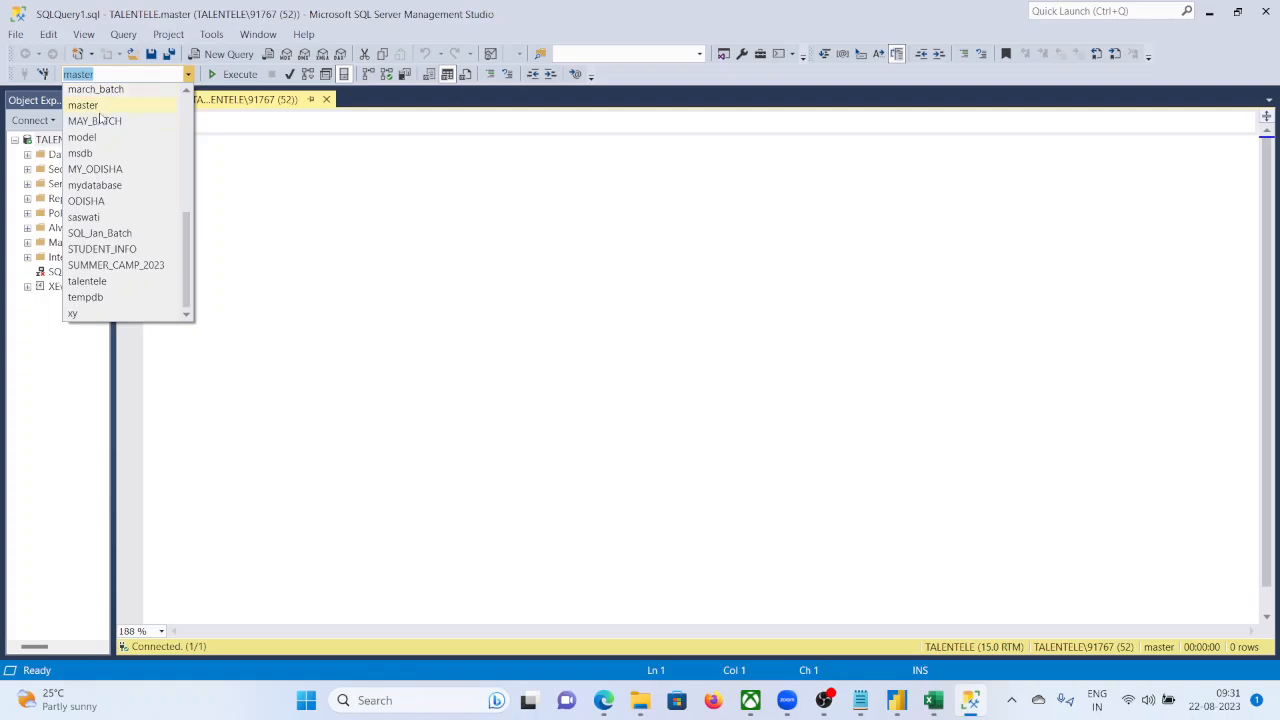
text(JOins)
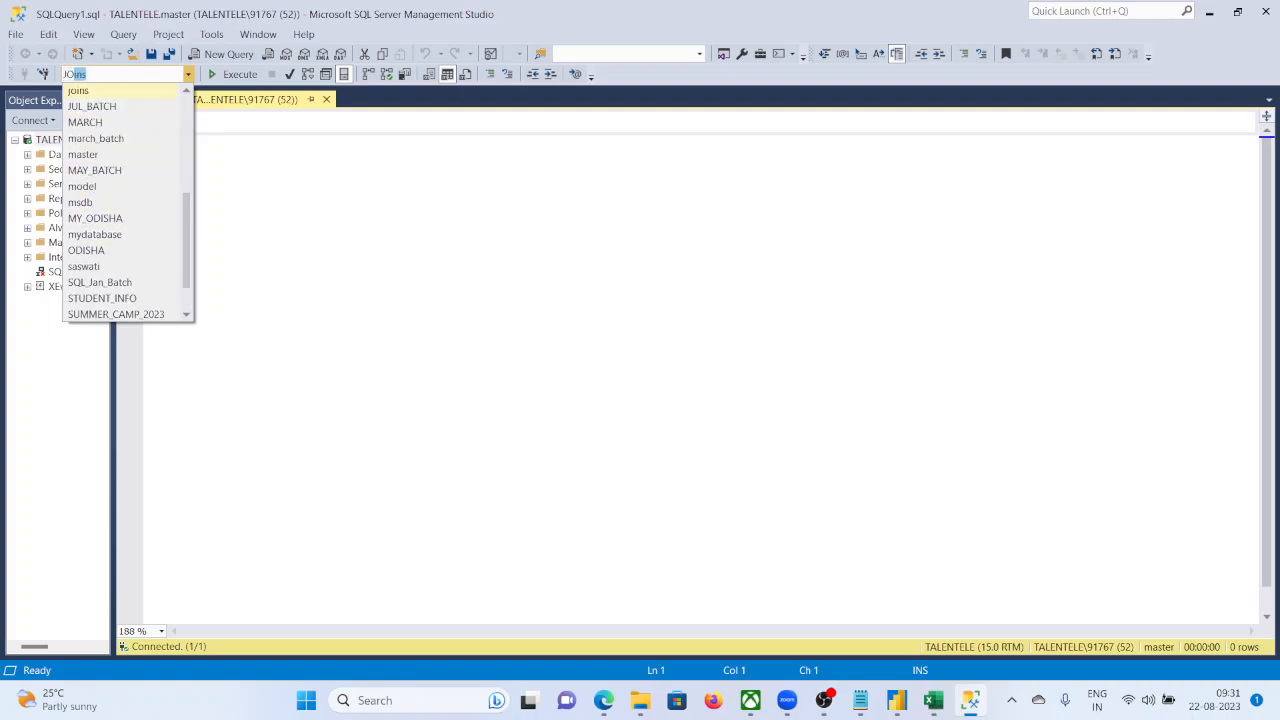
key(Return)
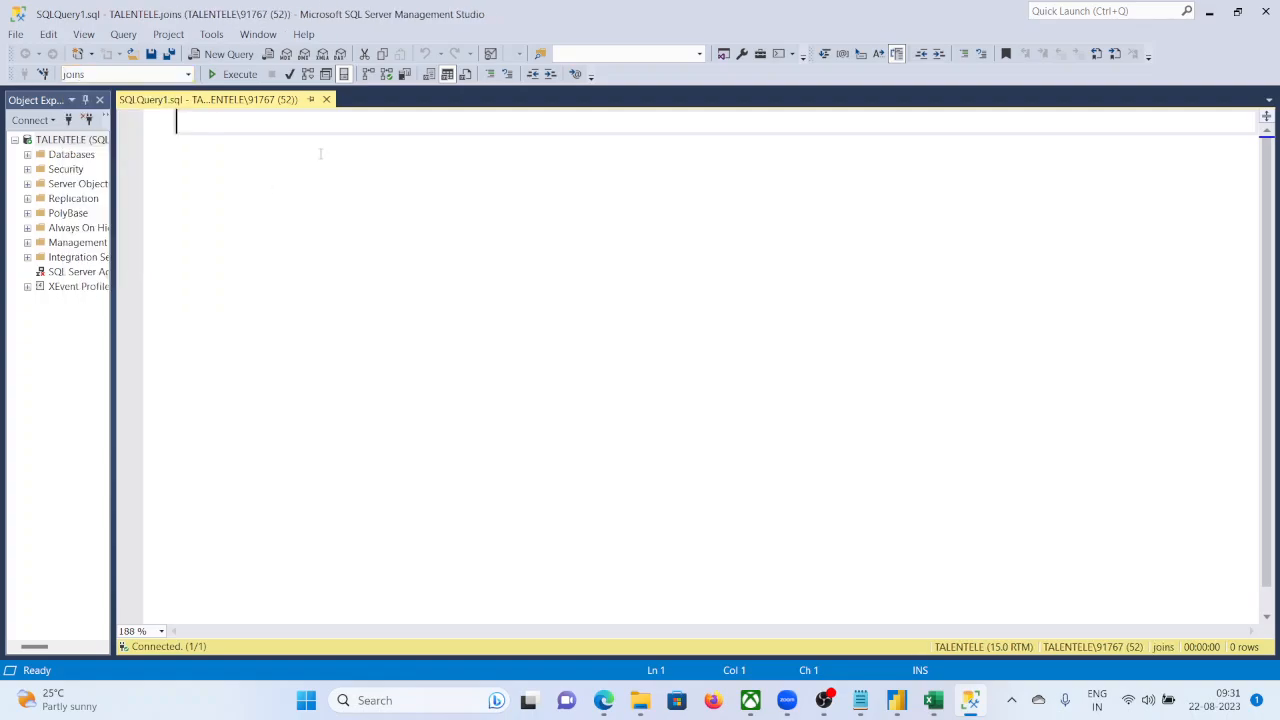
Write the query SELECT * FROM TICKET_BOOKING and run it.
text(SELECT *)
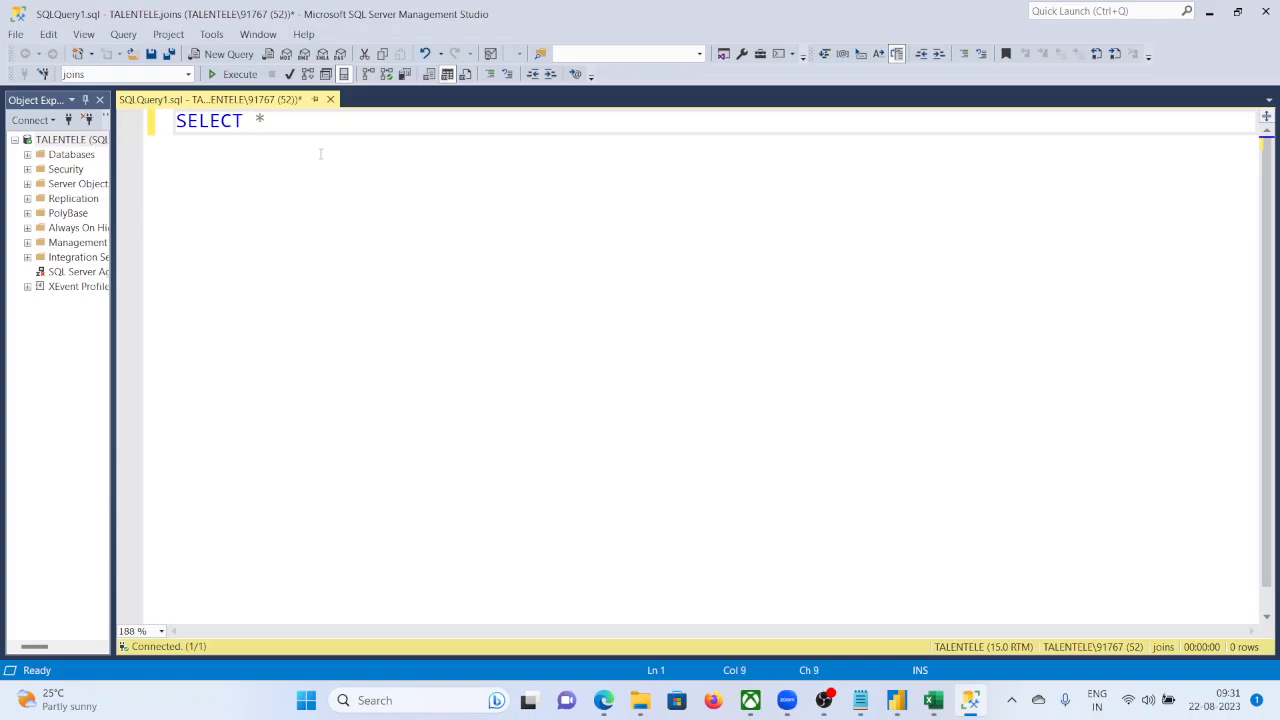
text( FR)
key(BackSpace)
key(BackSpace)
key(BackSpace)
key(BackSpace)
key(BackSpace)
key(BackSpace)
key(BackSpace)
key(BackSpace)
key(BackSpace)
key(BackSpace)
key(BackSpace)
text(SELECT * FROM TI)
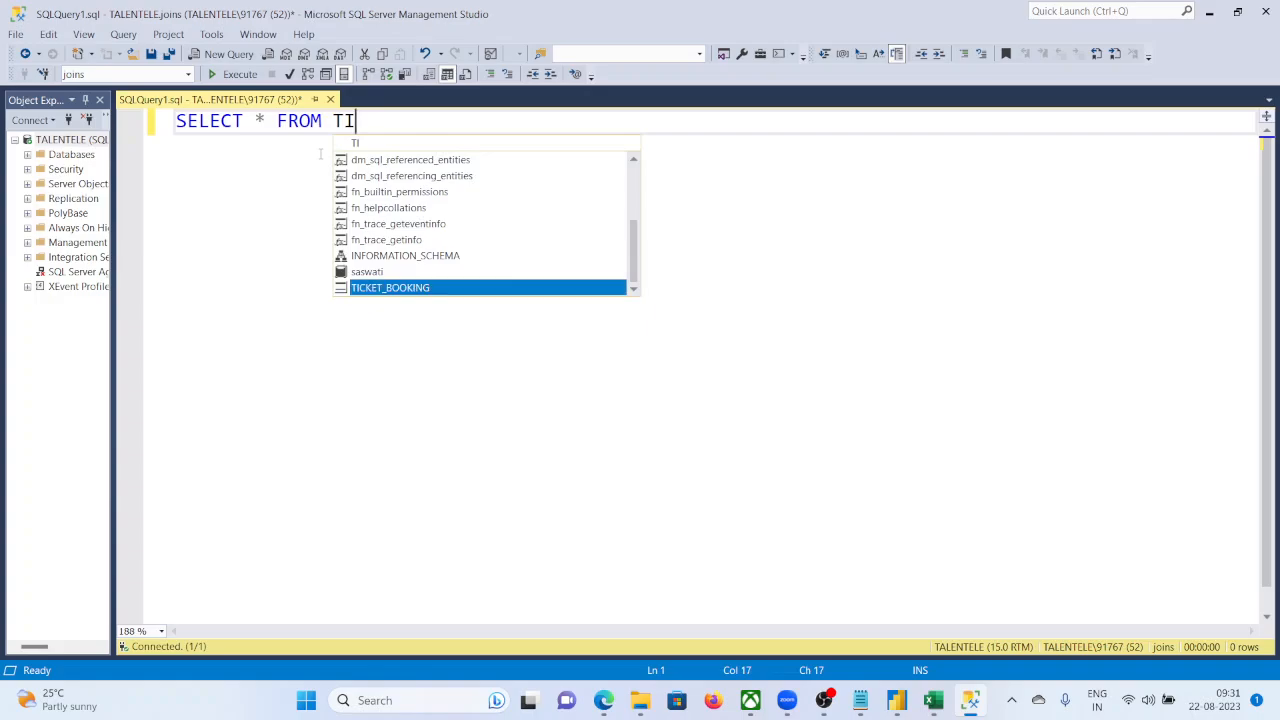
key(Tab)
drag(509, 118, 176, 121)
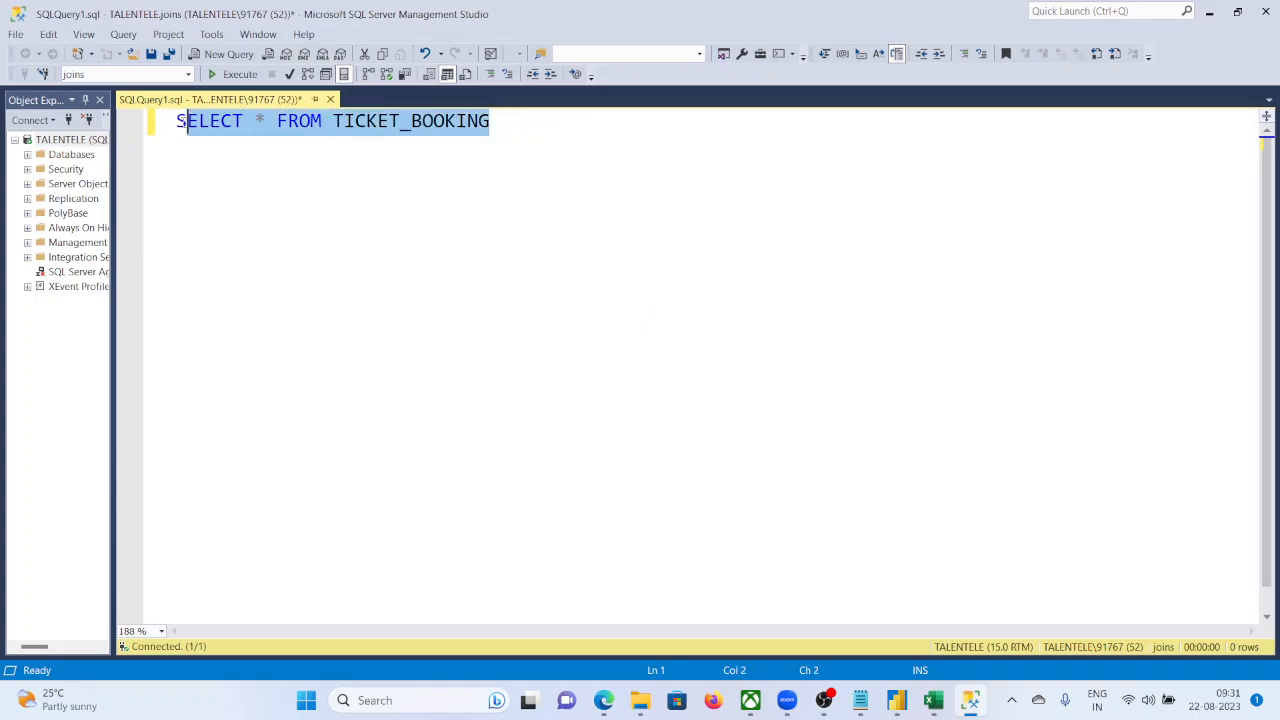
click(232, 74)
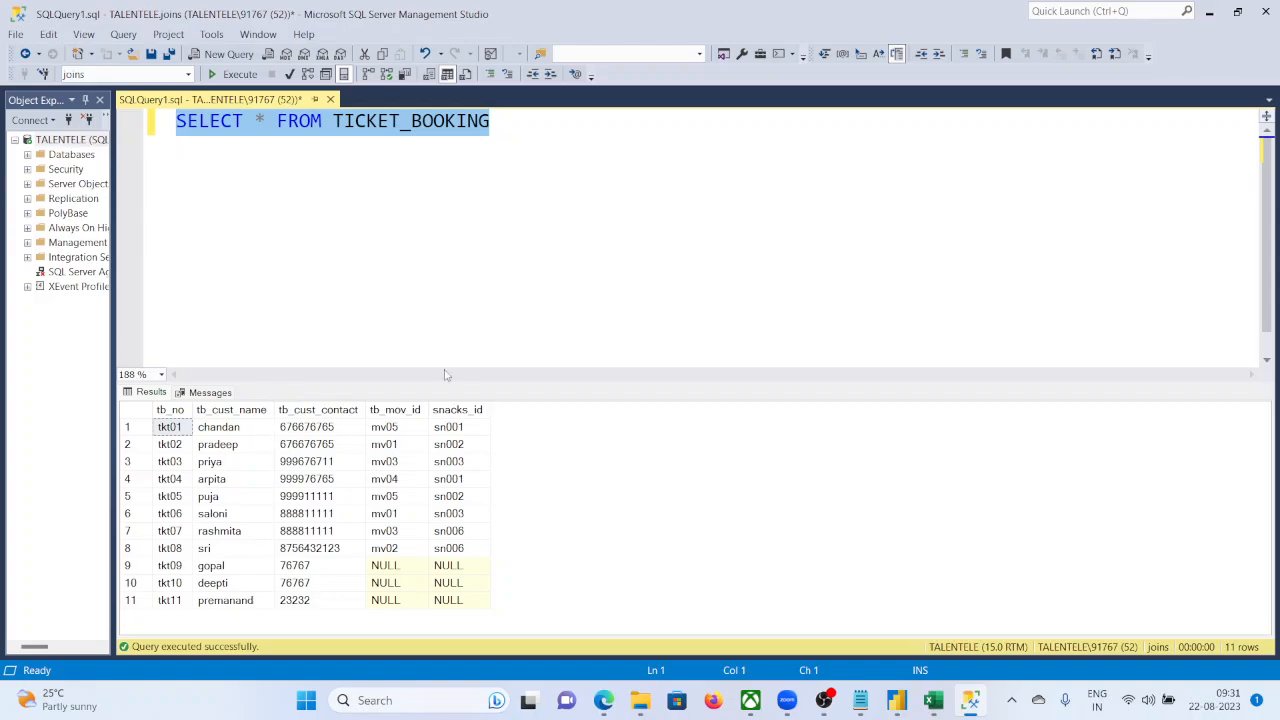
Add the statement DELETE FROM TICKET_BOOKING below the SELECT query, separated by blank lines.
click(501, 120)
key(Return)
key(Return)
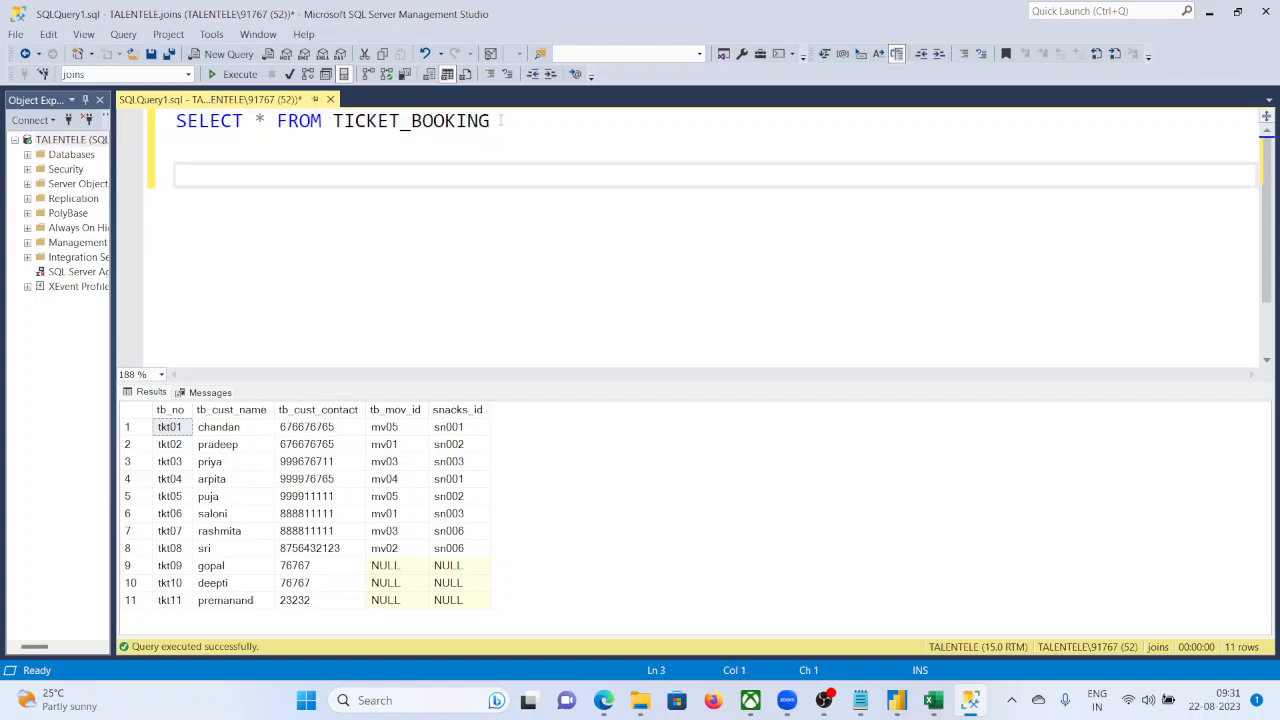
text(SELECT)
key(BackSpace)
key(BackSpace)
key(BackSpace)
key(BackSpace)
key(BackSpace)
text(DELETE FROM)
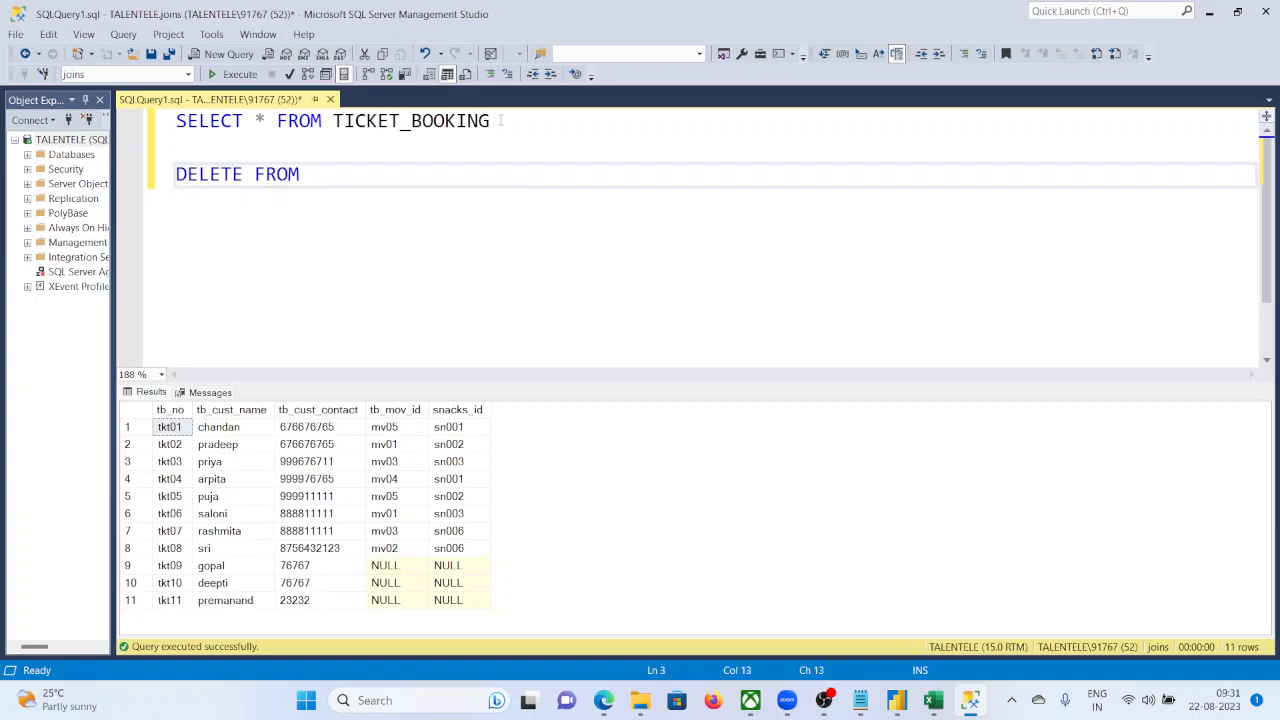
double_click(434, 120)
key(ctrl+c)
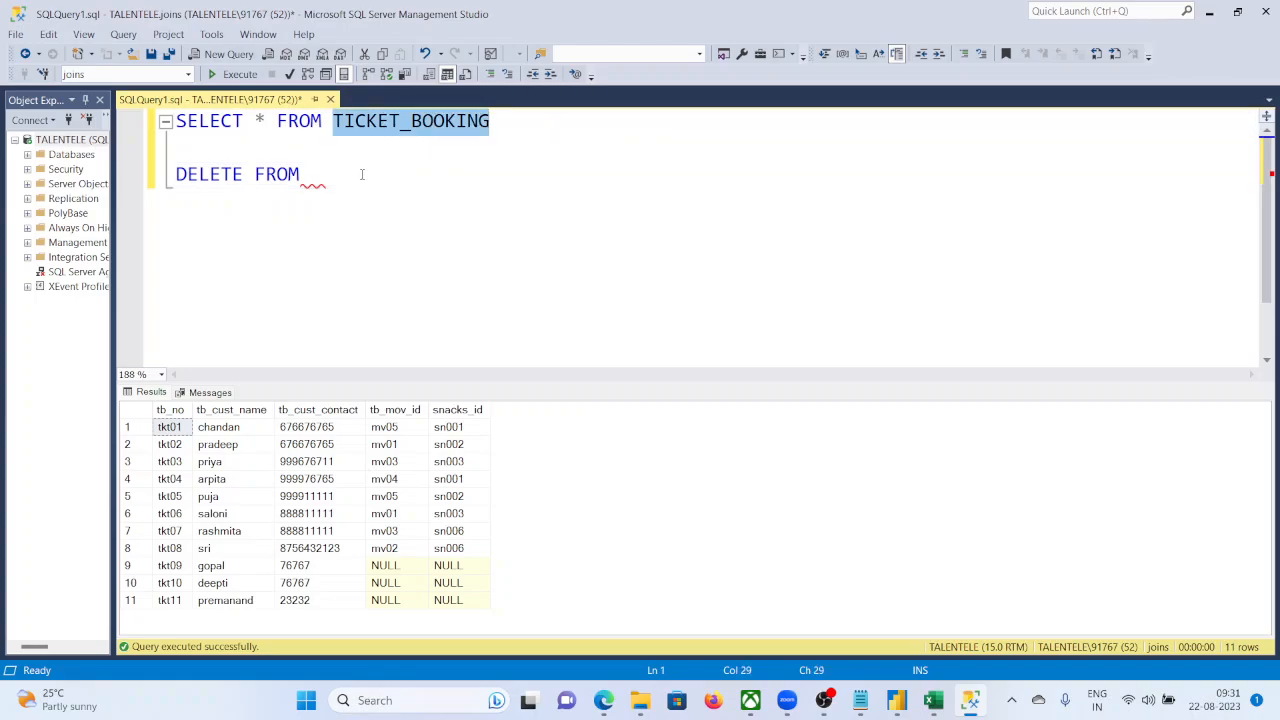
click(359, 174)
key(ctrl+v)
key(Home)
key(Return)
key(Up)
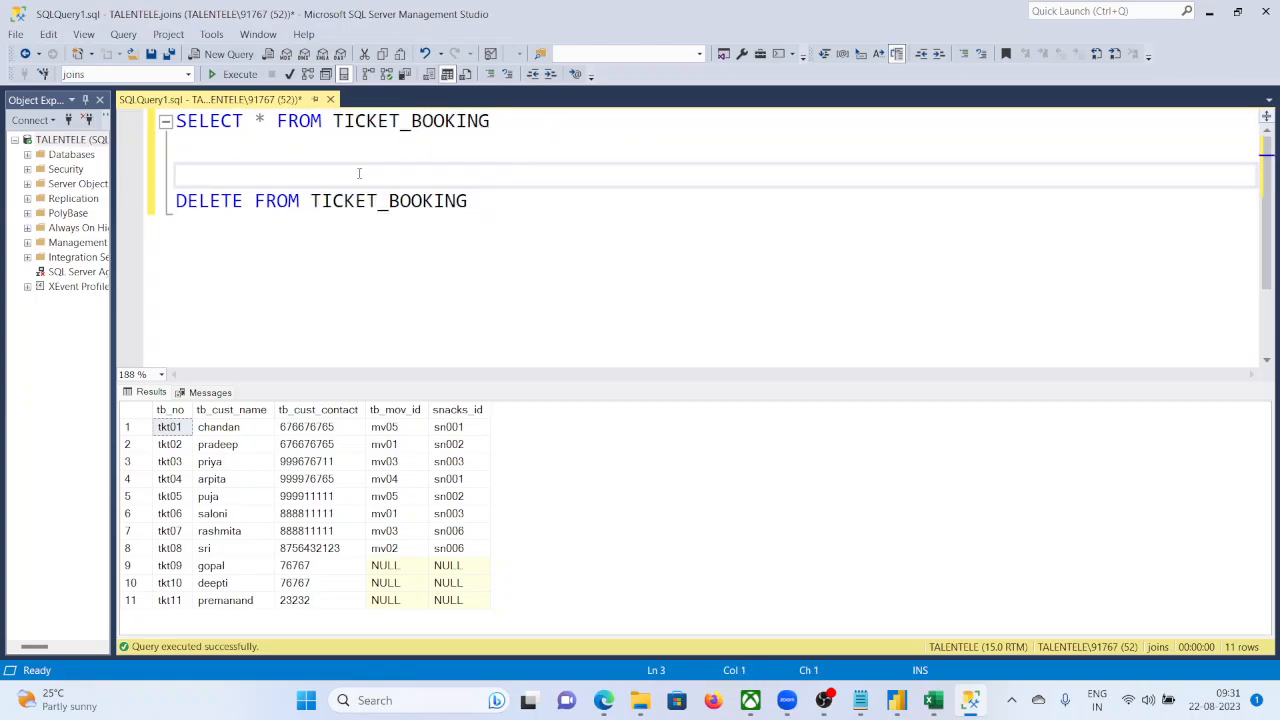
Add the condition WHERE tb_mov_id IS NULL to the DELETE statement.
click(505, 196)
key(Return)
text(WHERE )
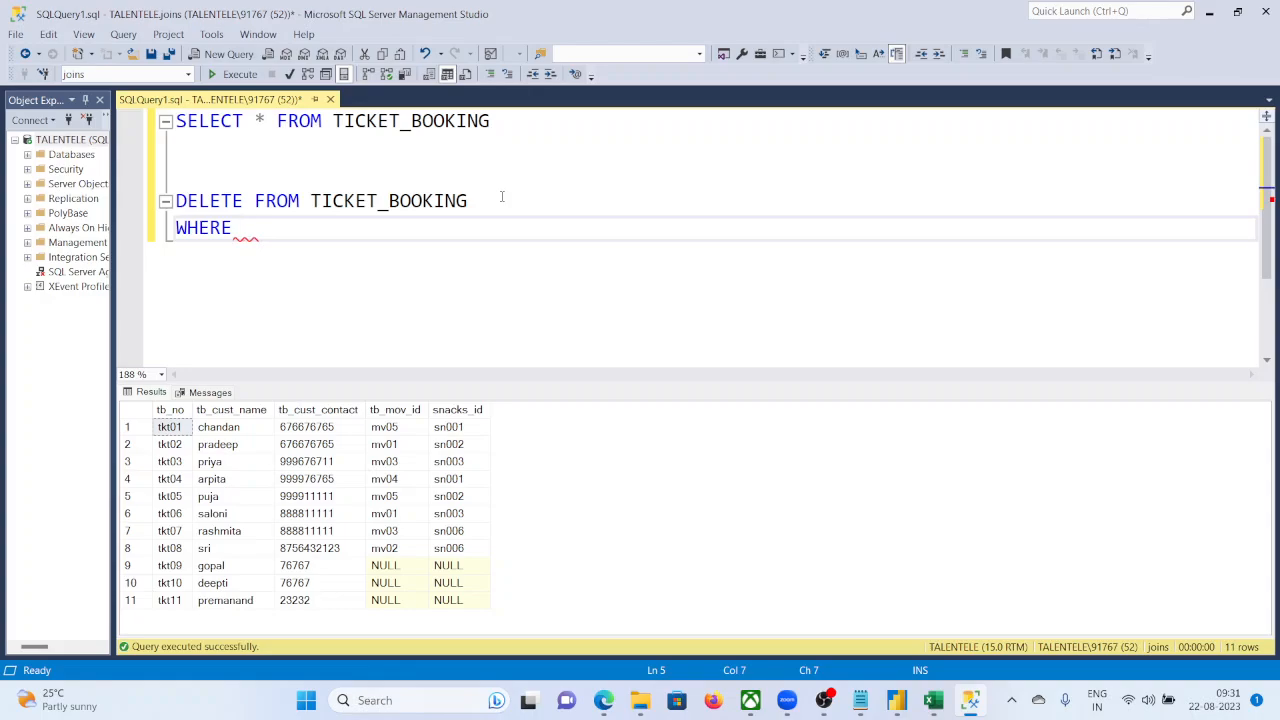
text(TB)
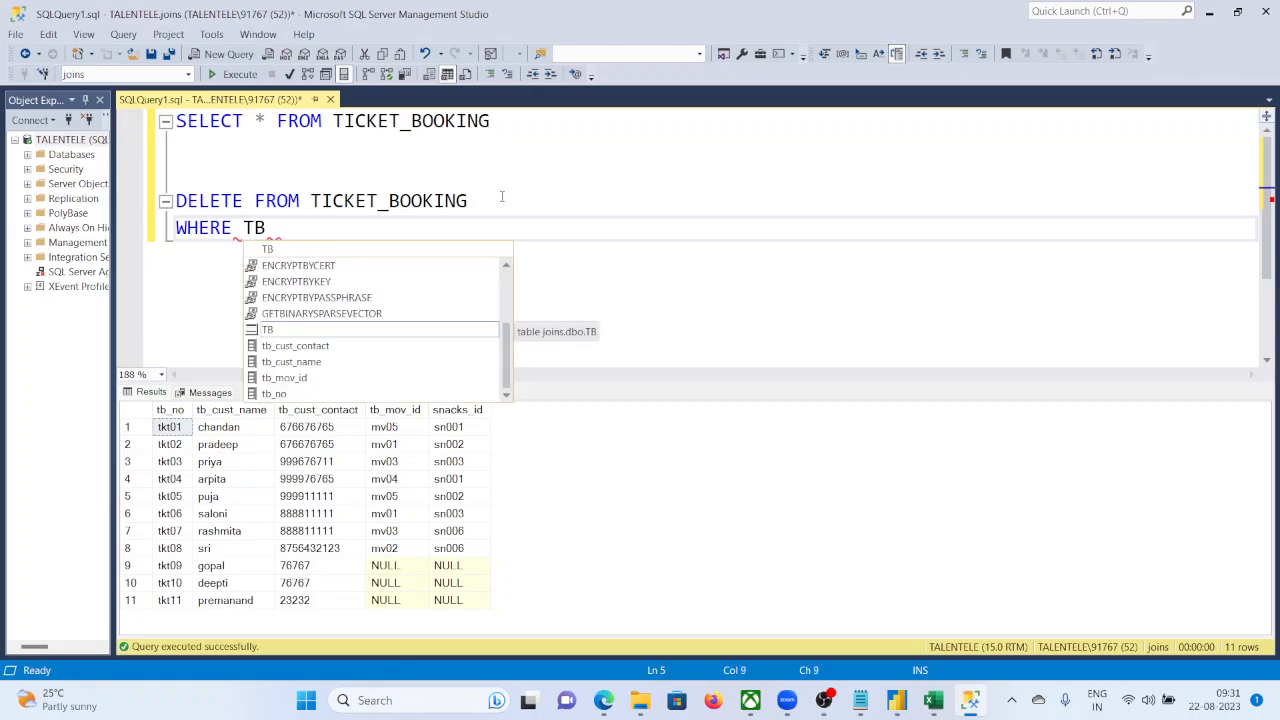
key(Down)
key(Down)
key(Down)
key(Tab)
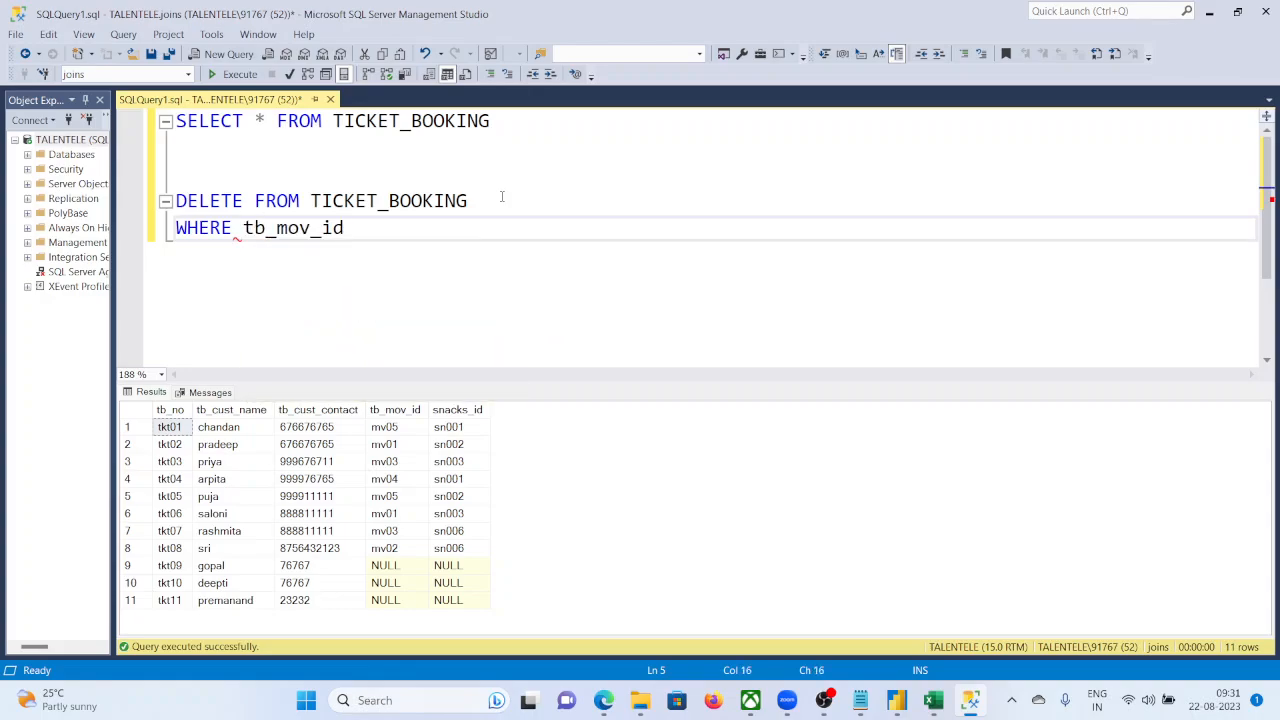
text(IS NULL)
Run only the DELETE statement, and rerun the SELECT query on TICKET_BOOKING to check its rows.
key(shift+Up)
key(shift+Up)
key(F5)
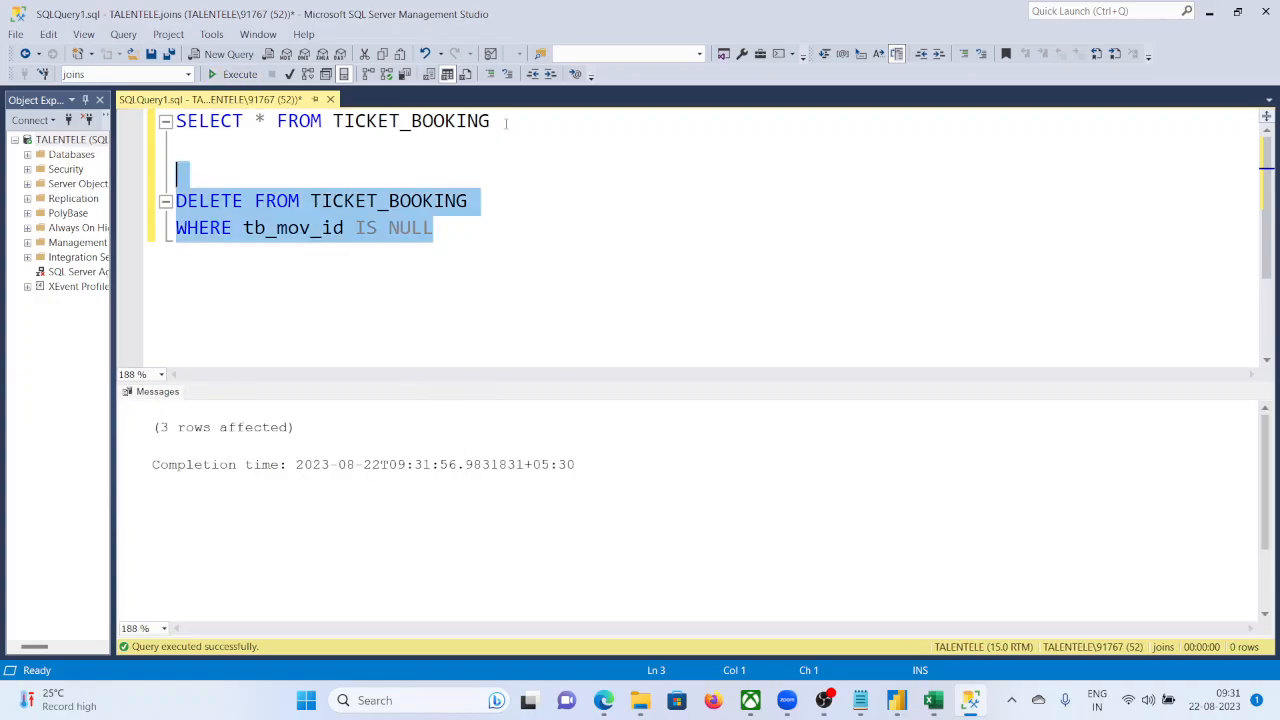
drag(506, 122, 150, 122)
click(235, 74)
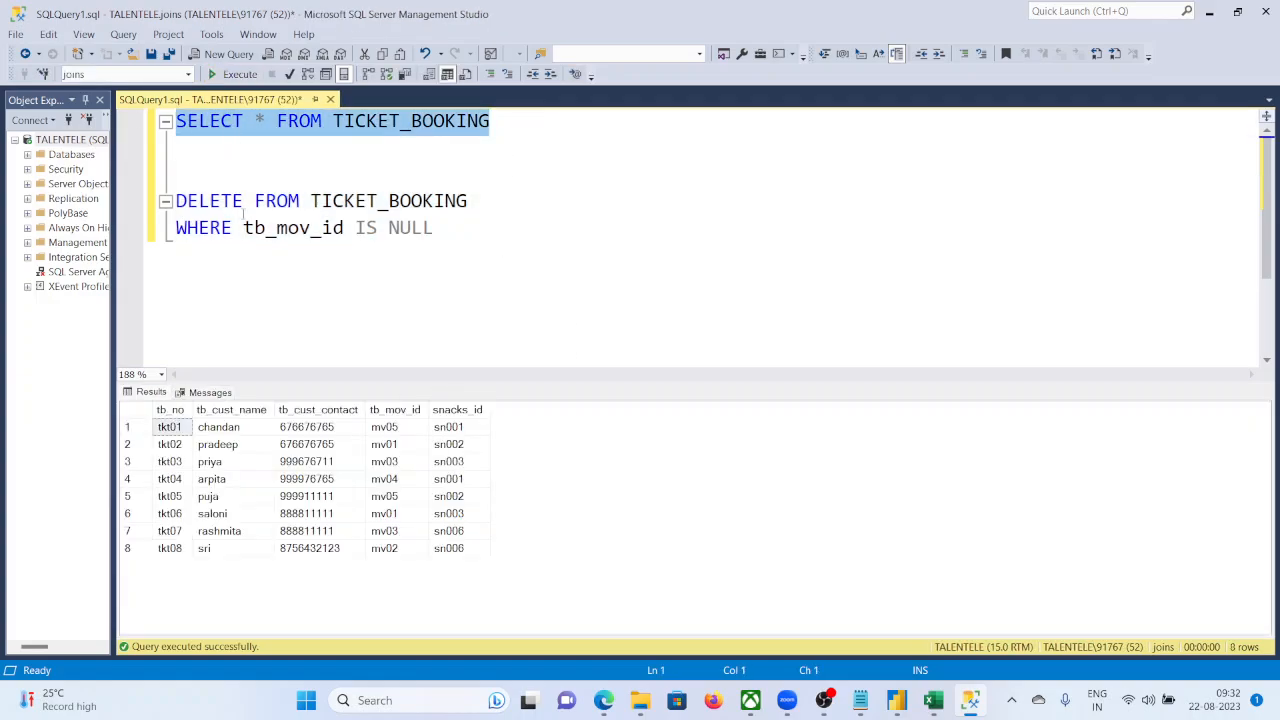
Switch to Power BI Desktop and connect to the SQL Server database source in Import mode.
click(906, 704)
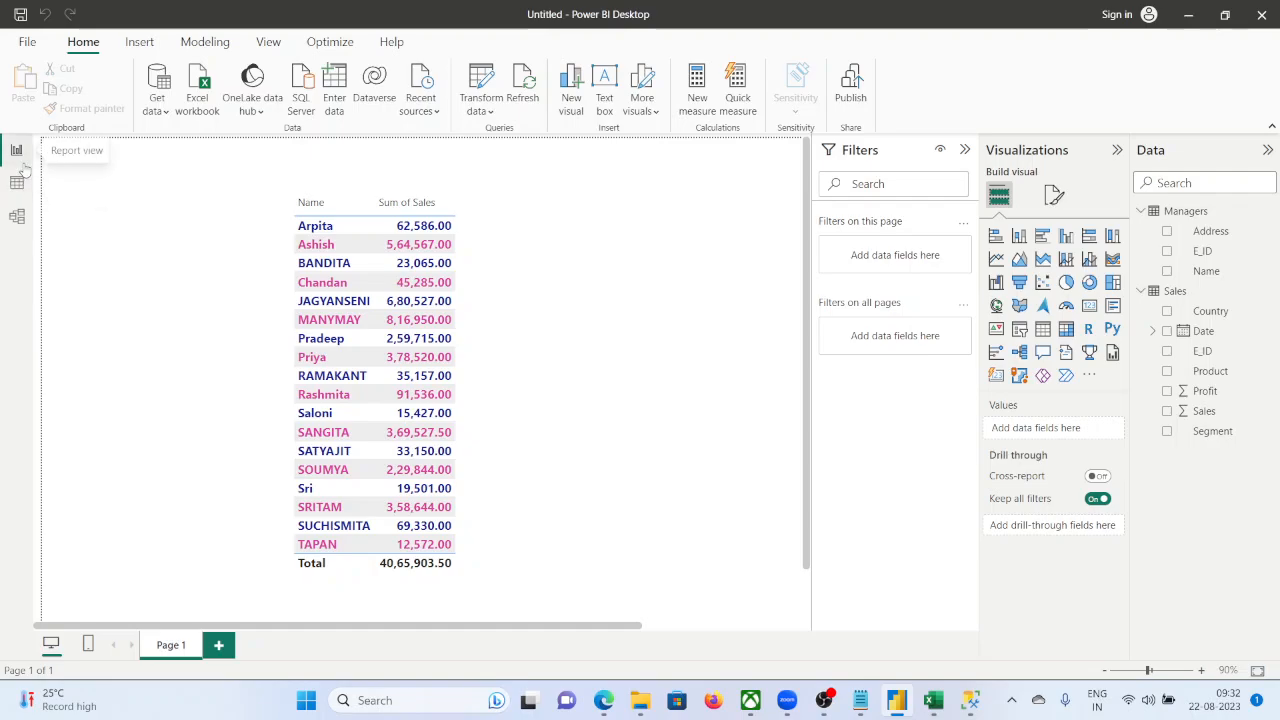
click(212, 90)
click(1003, 54)
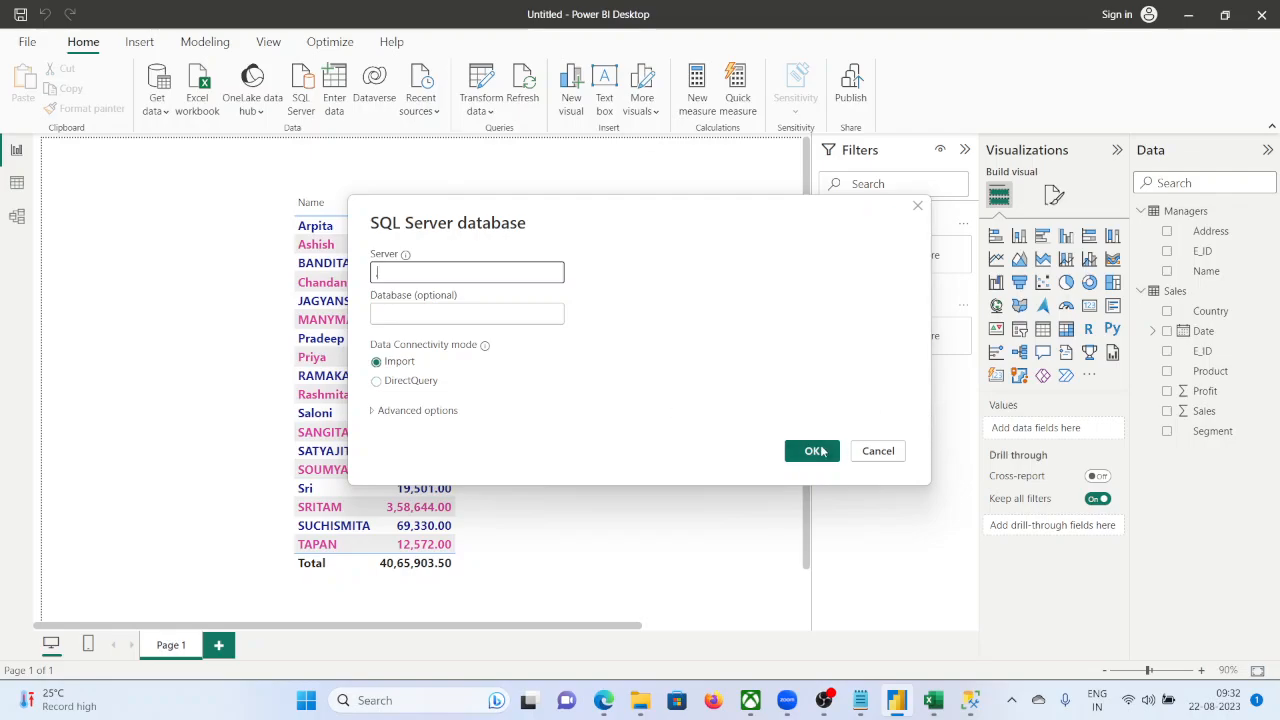
click(790, 451)
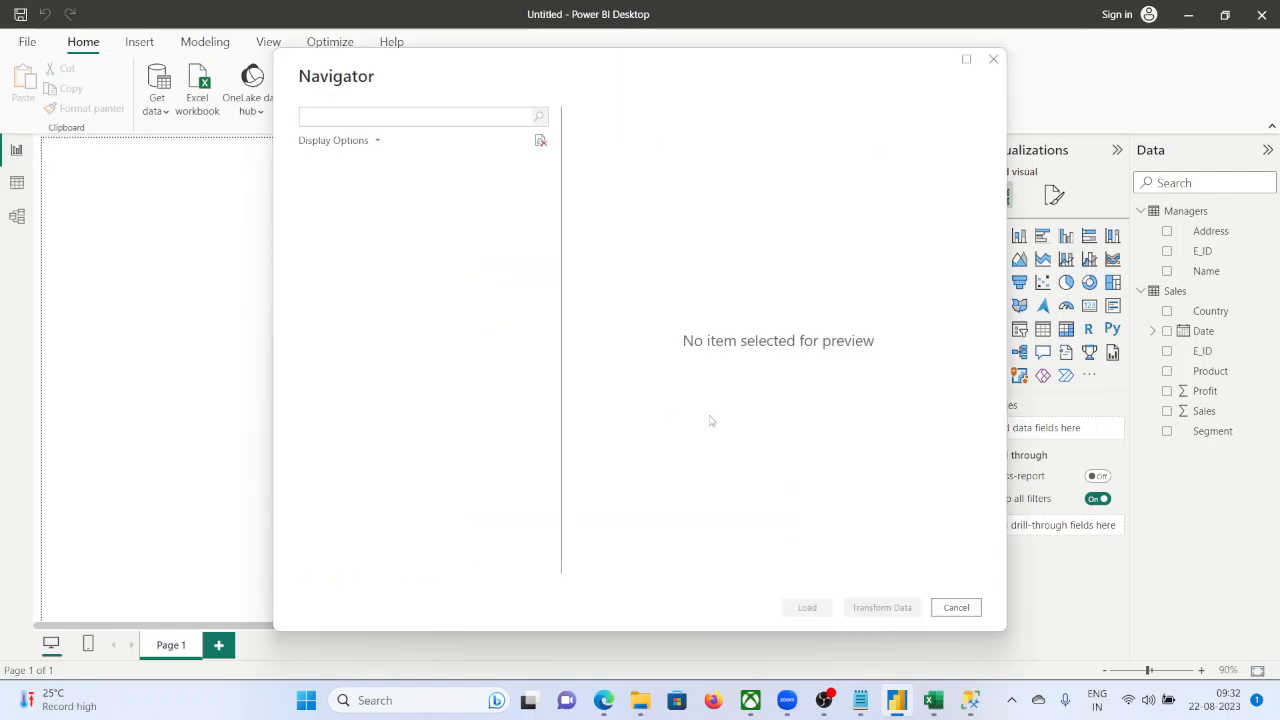
In the Navigator, expand the joins database and select the SNACKS, TICKET_BOOKING and MOVIE_LISTS tables.
scroll(393, 358, down, 5)
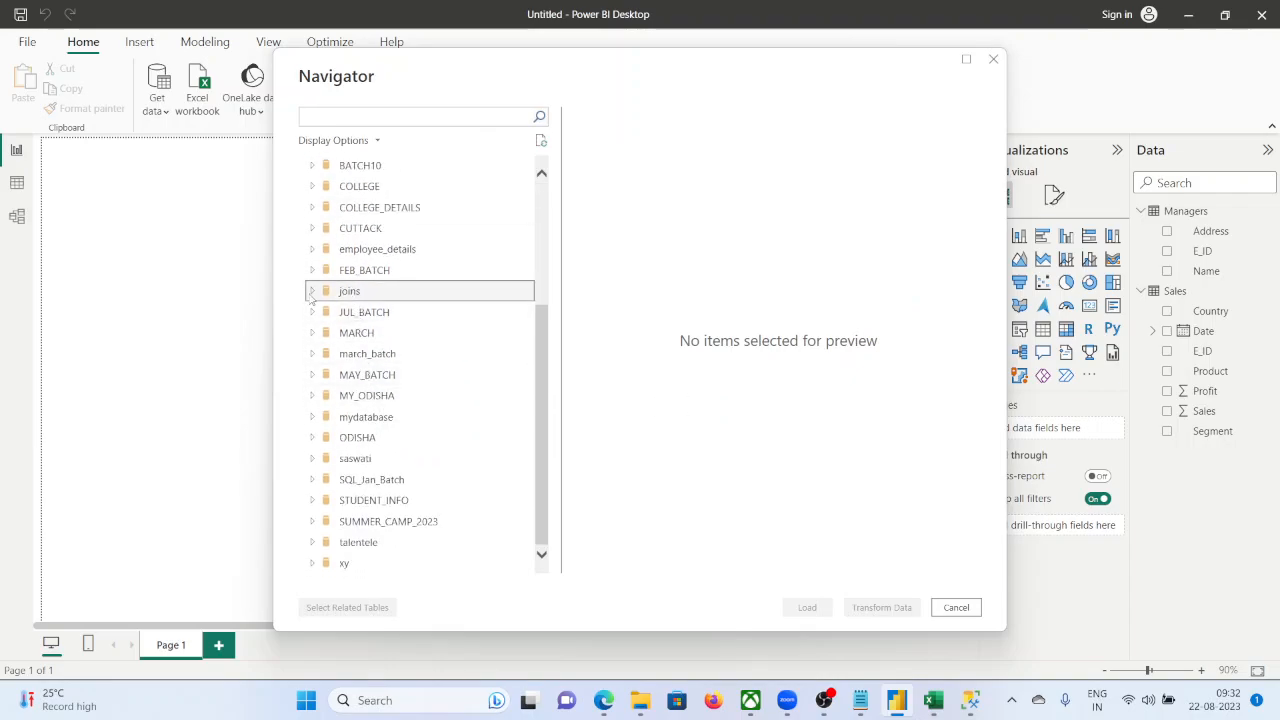
click(312, 291)
scroll(417, 369, down, 1)
scroll(417, 369, down, 3)
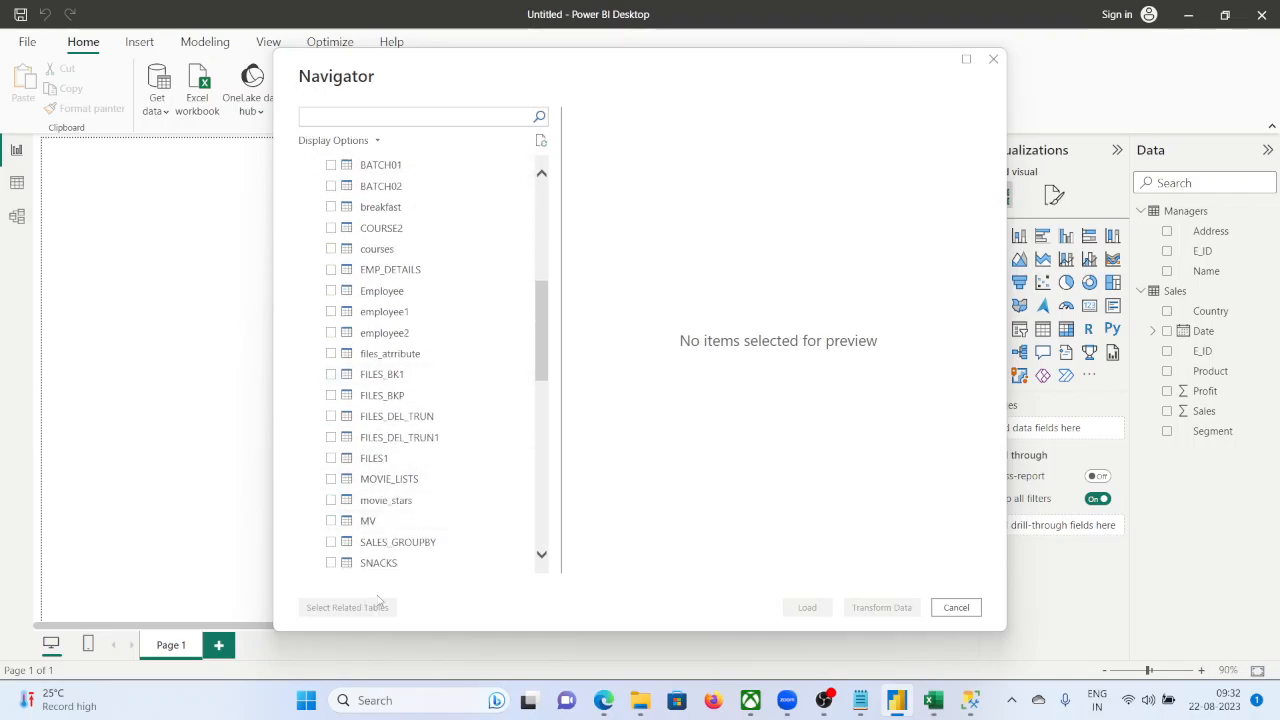
scroll(333, 506, down, 1)
click(332, 502)
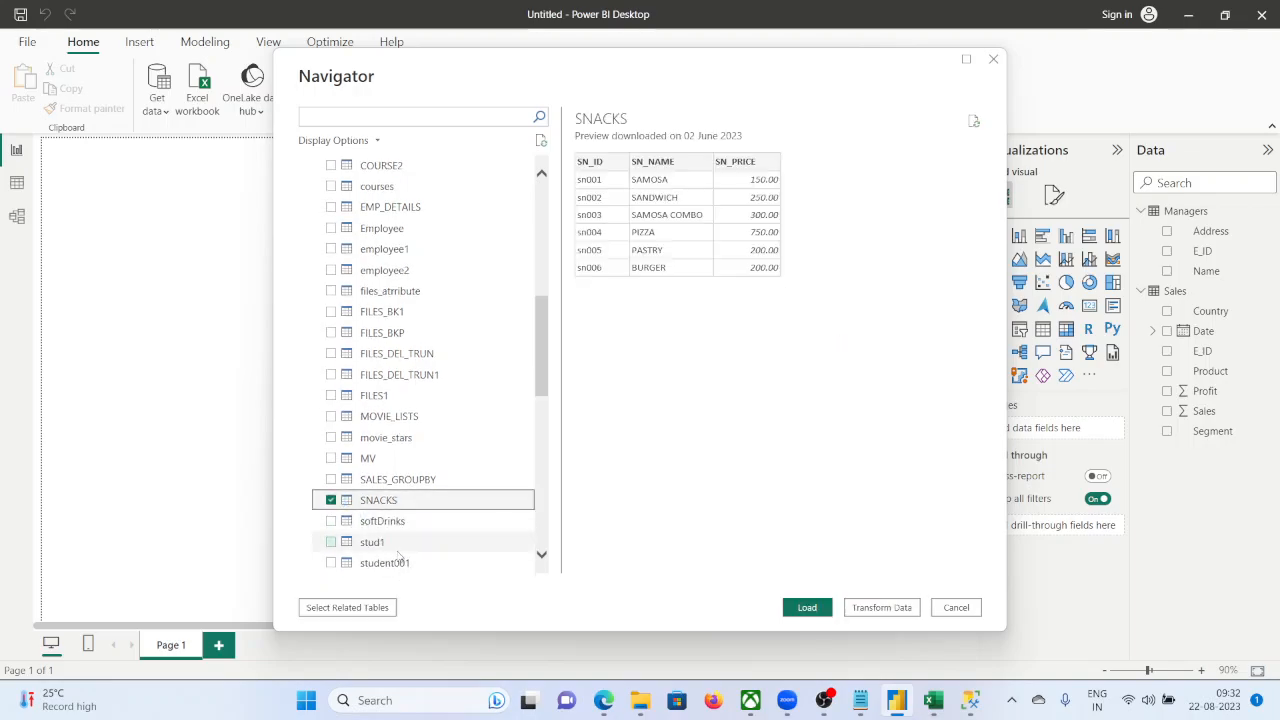
scroll(340, 460, down, 3)
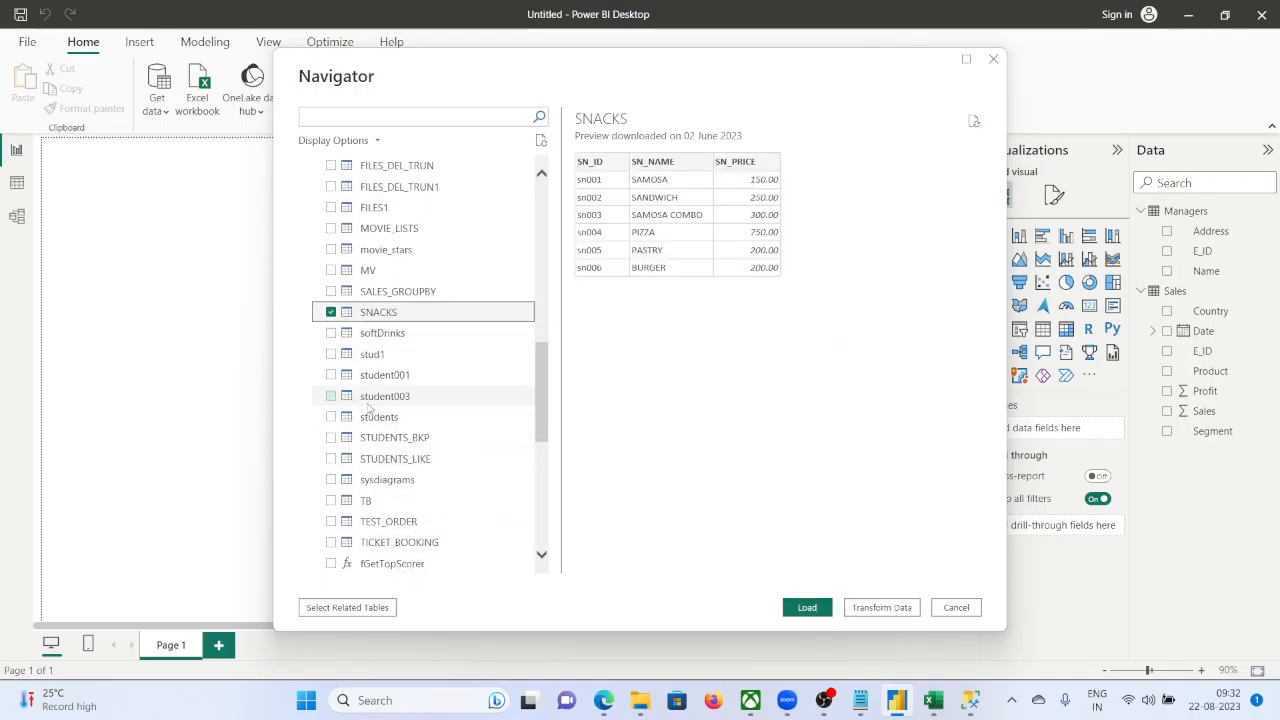
click(331, 542)
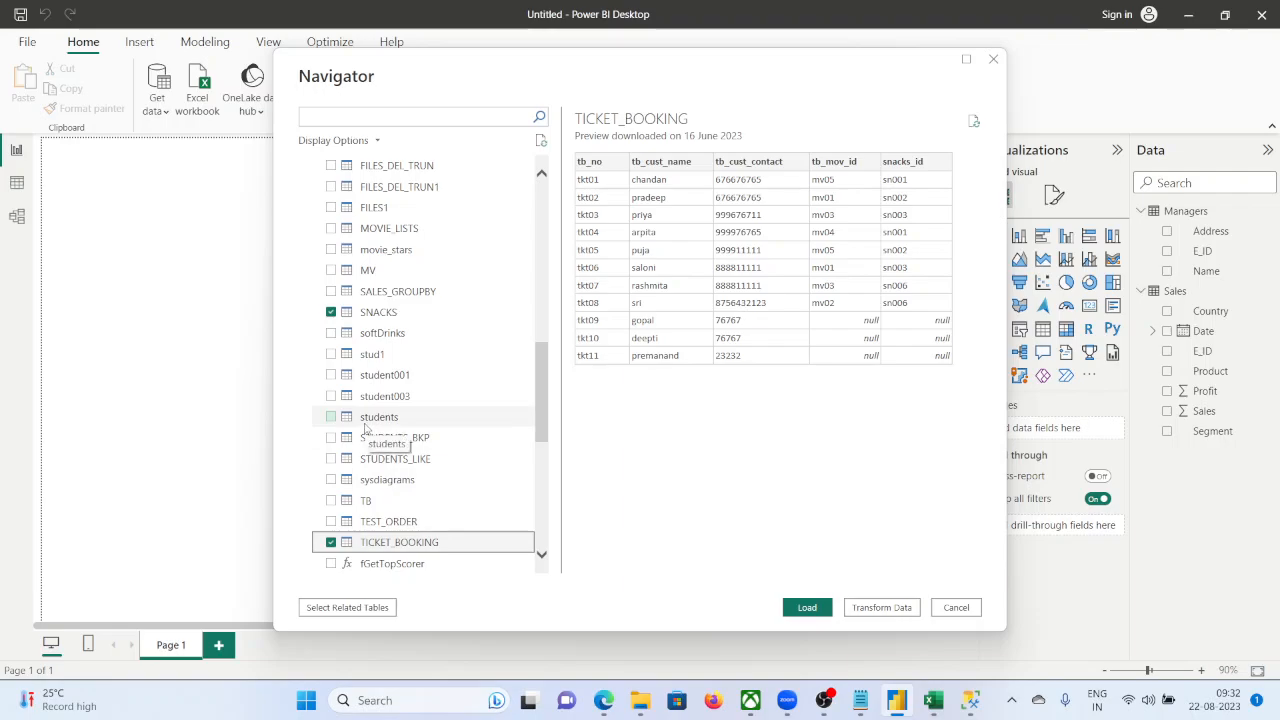
scroll(340, 405, up, 2)
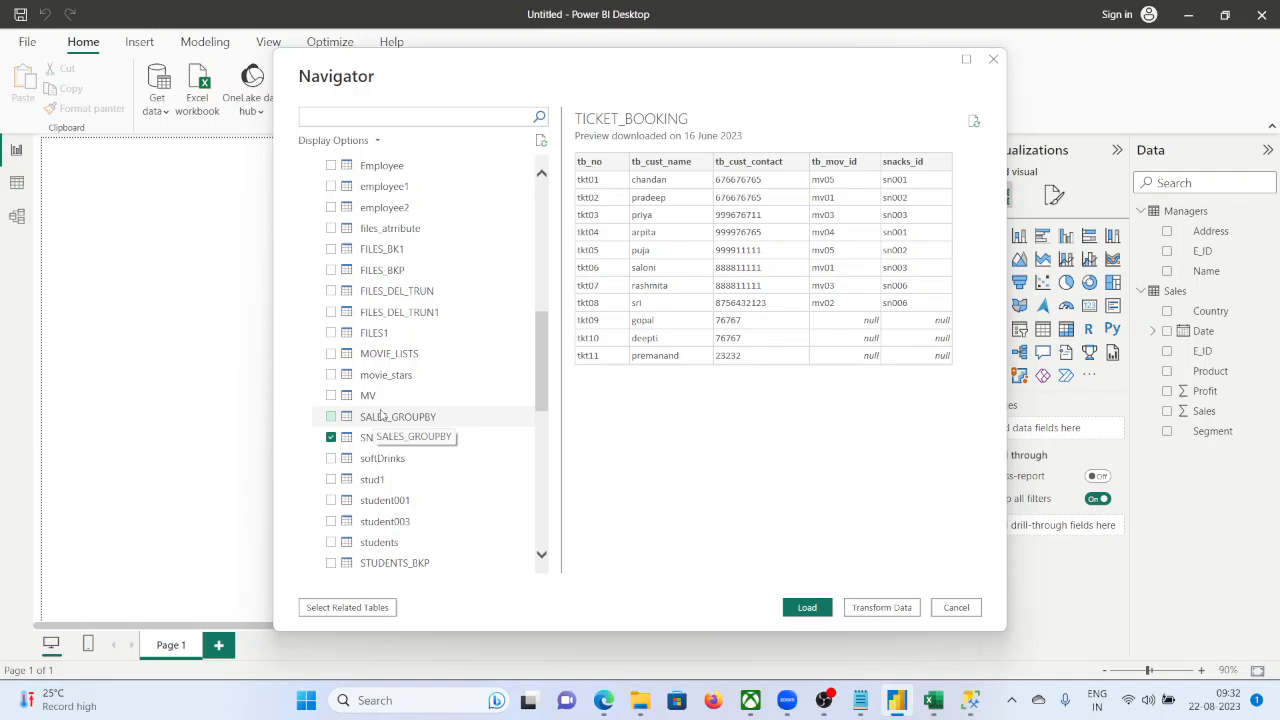
click(332, 355)
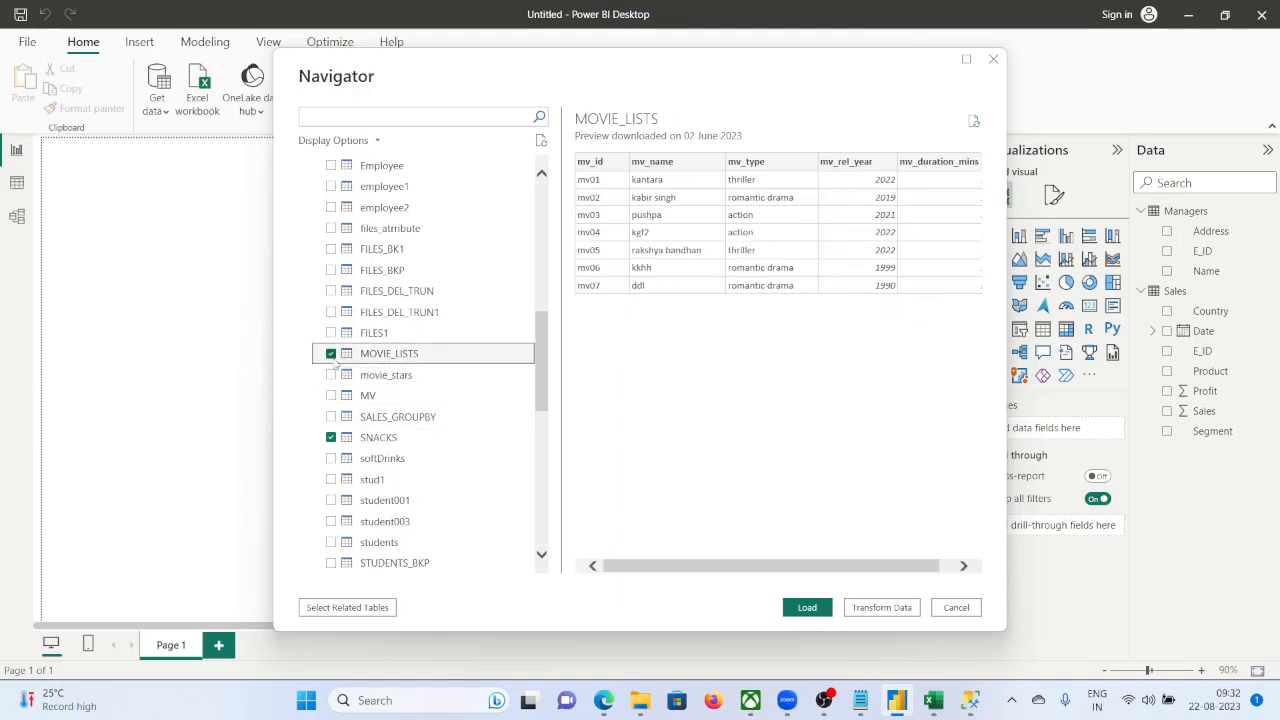
Preview the selected SNACKS and MOVIE_LISTS tables in the Navigator.
click(352, 437)
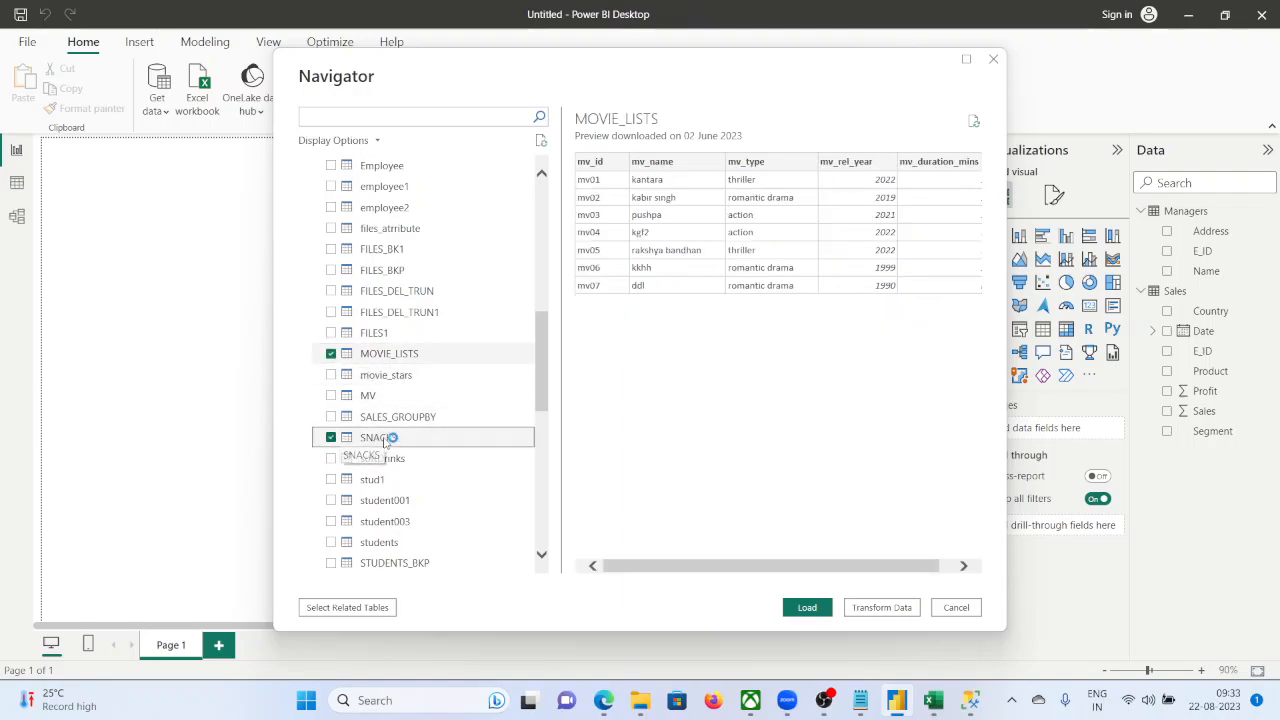
click(402, 355)
click(383, 440)
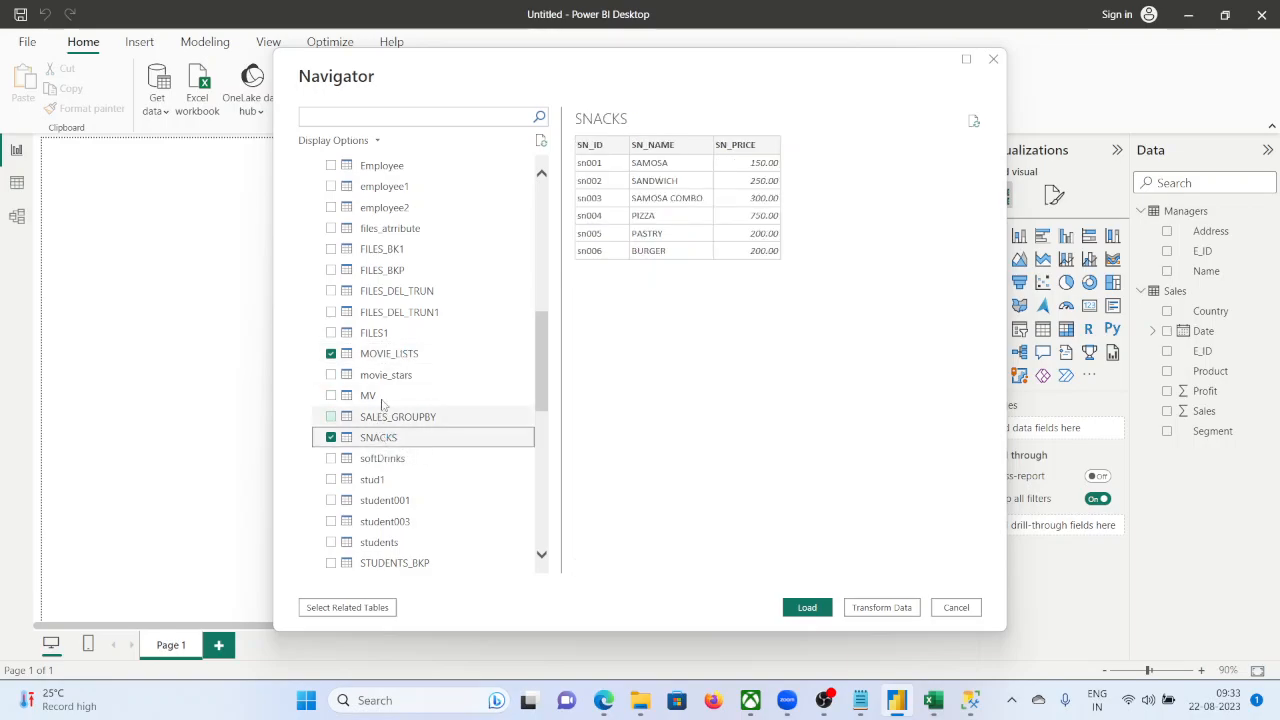
Preview MOVIE_LISTS and TICKET_BOOKING in the Navigator, and load the three selected tables into the model.
click(378, 353)
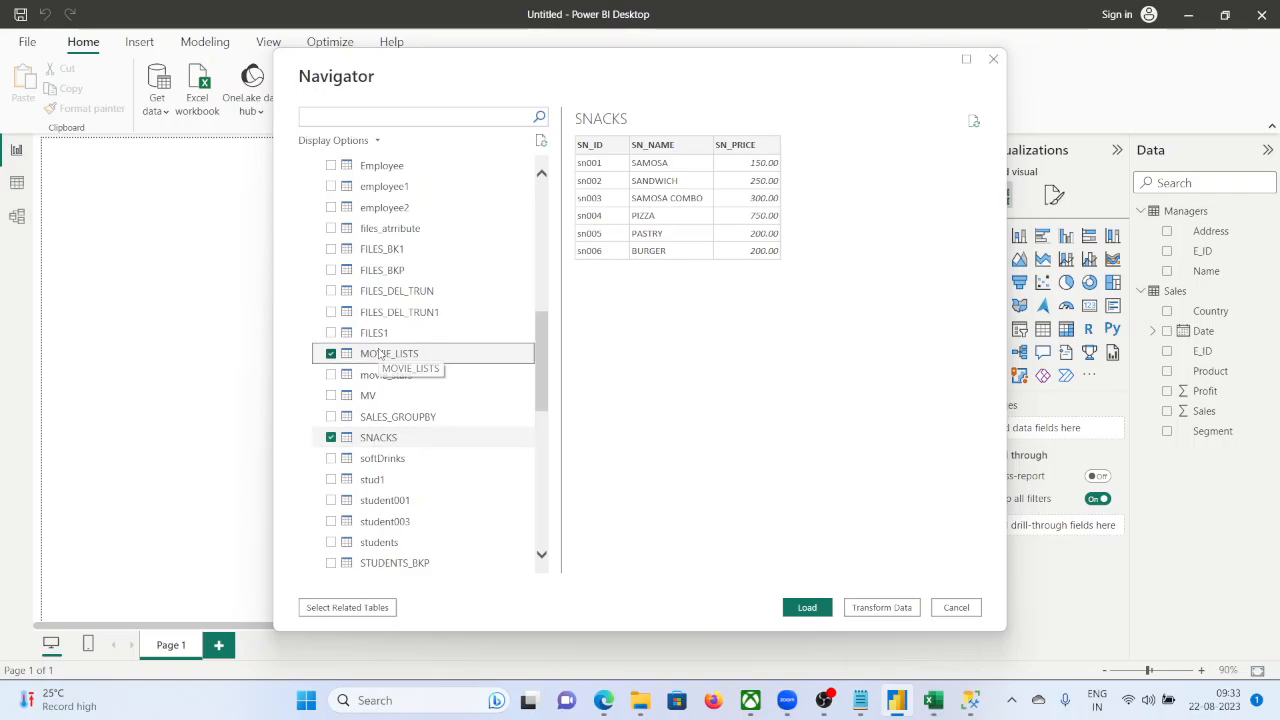
scroll(392, 537, down, 4)
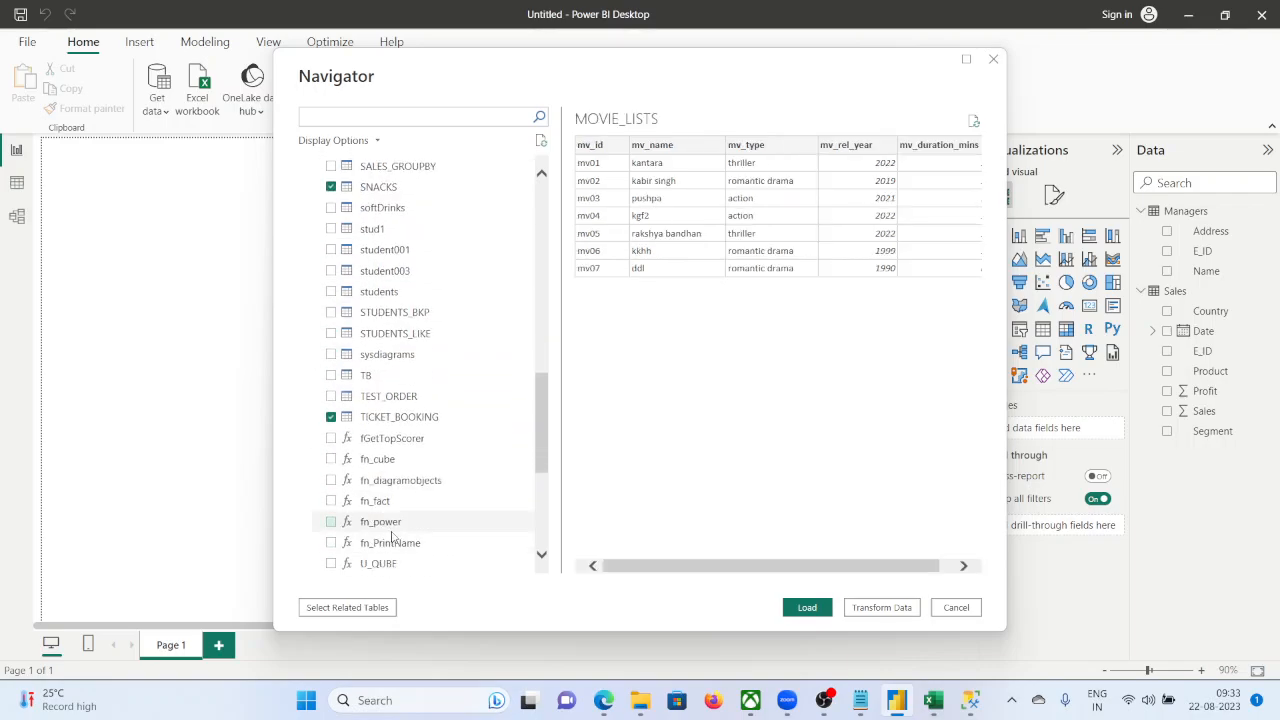
click(407, 423)
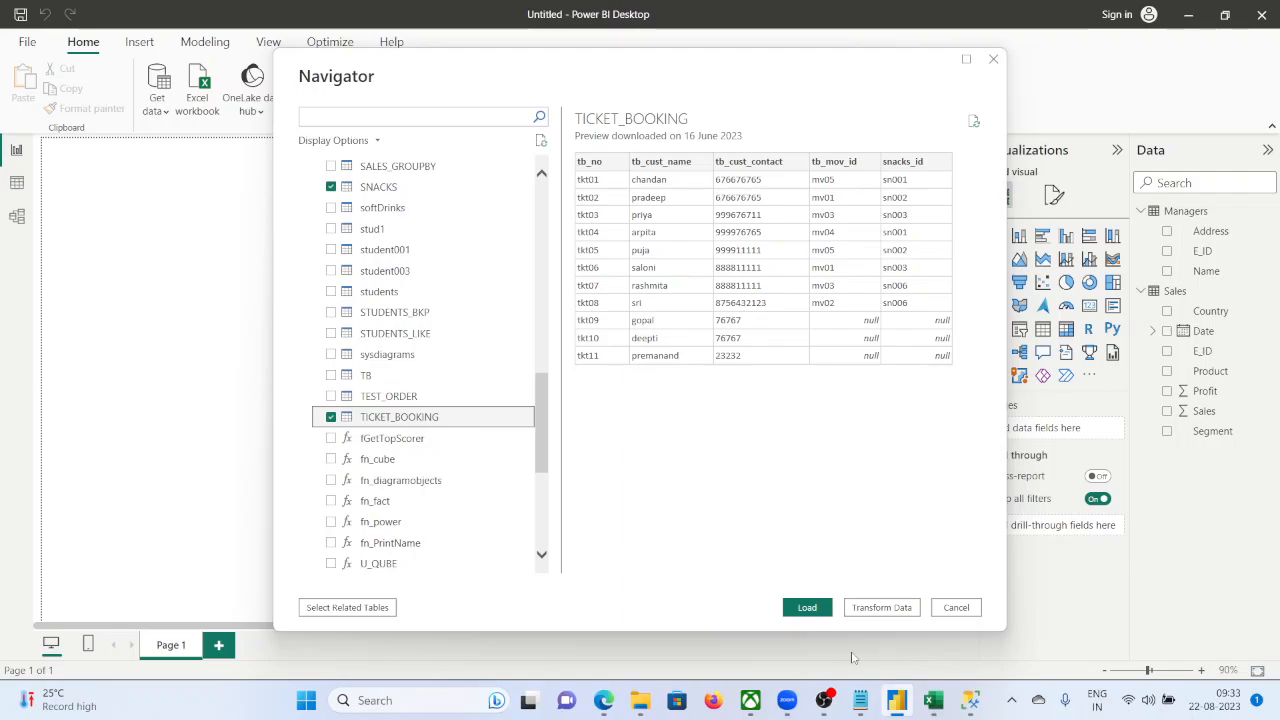
click(808, 609)
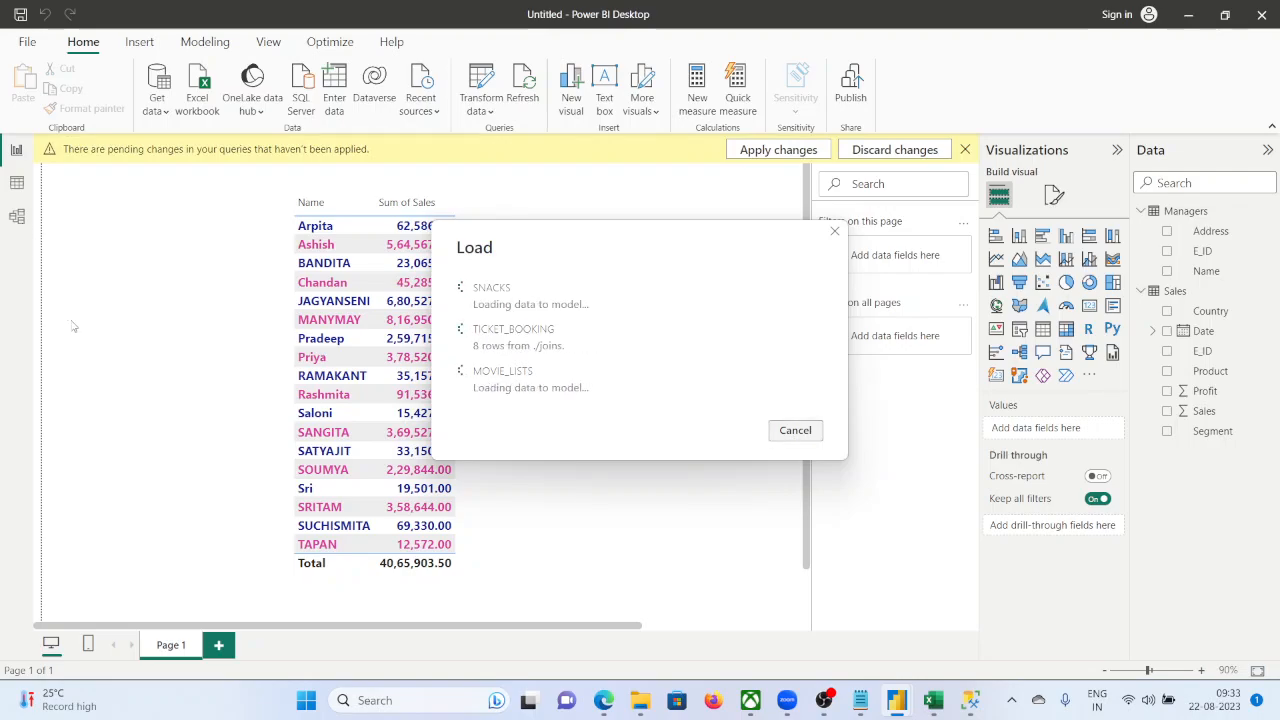
Review the loaded TICKET_BOOKING and SNACKS rows in Table view, collapsing the Sales and Managers field lists.
click(17, 183)
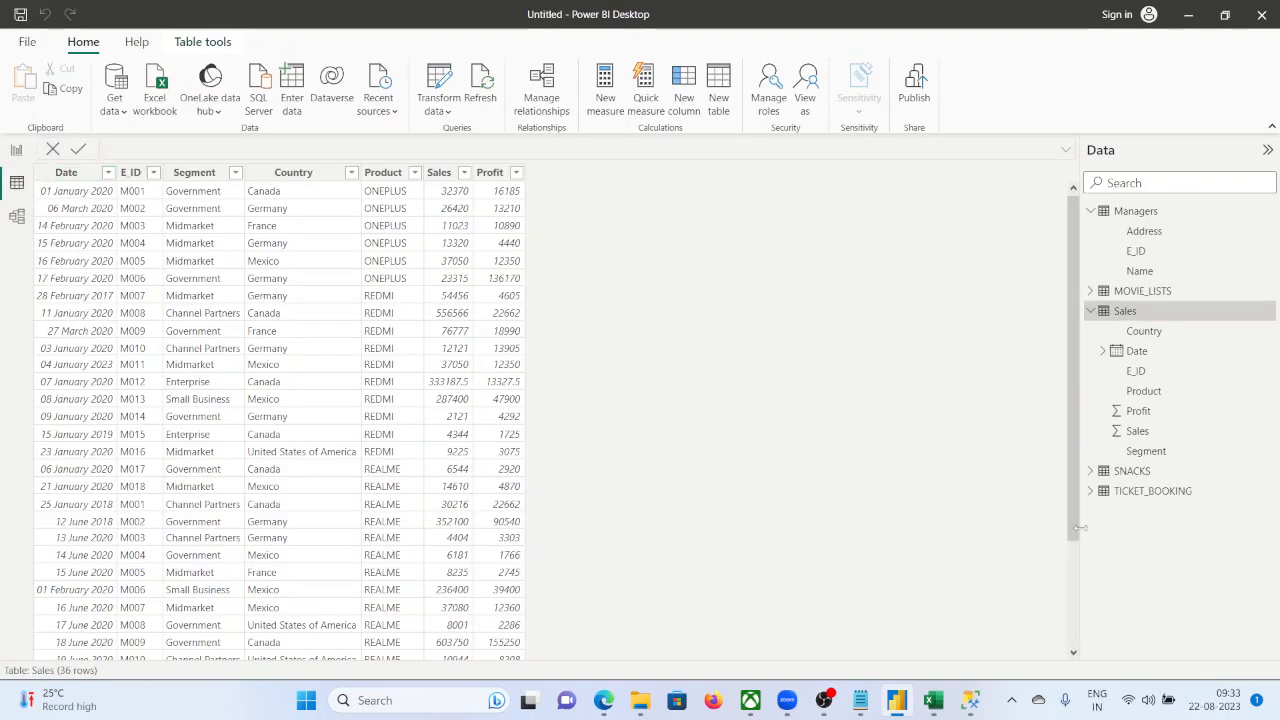
click(1130, 492)
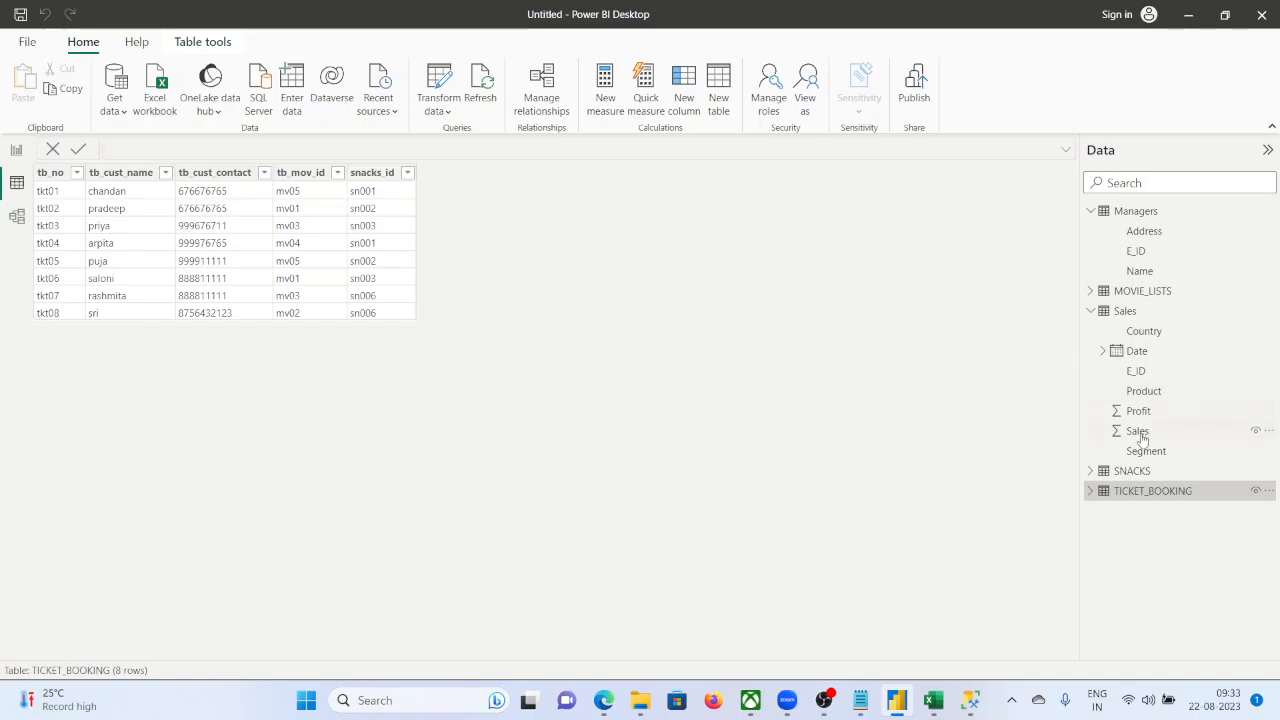
click(1130, 472)
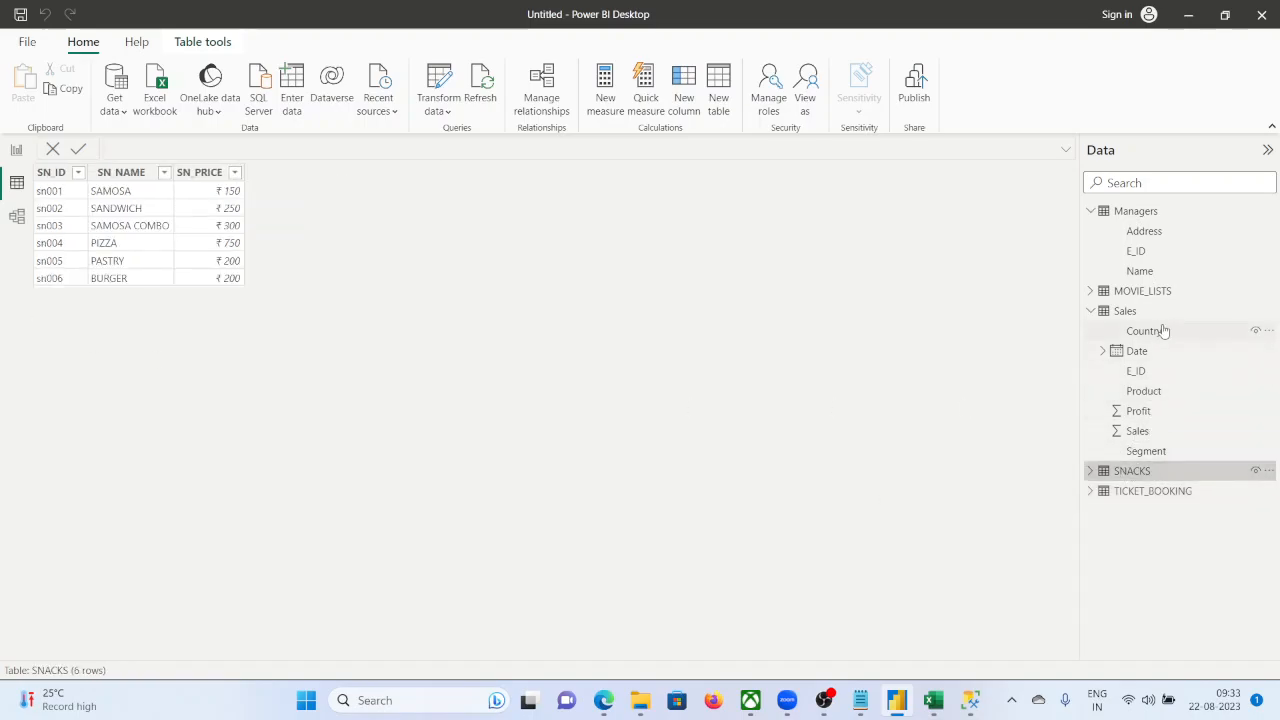
click(1091, 311)
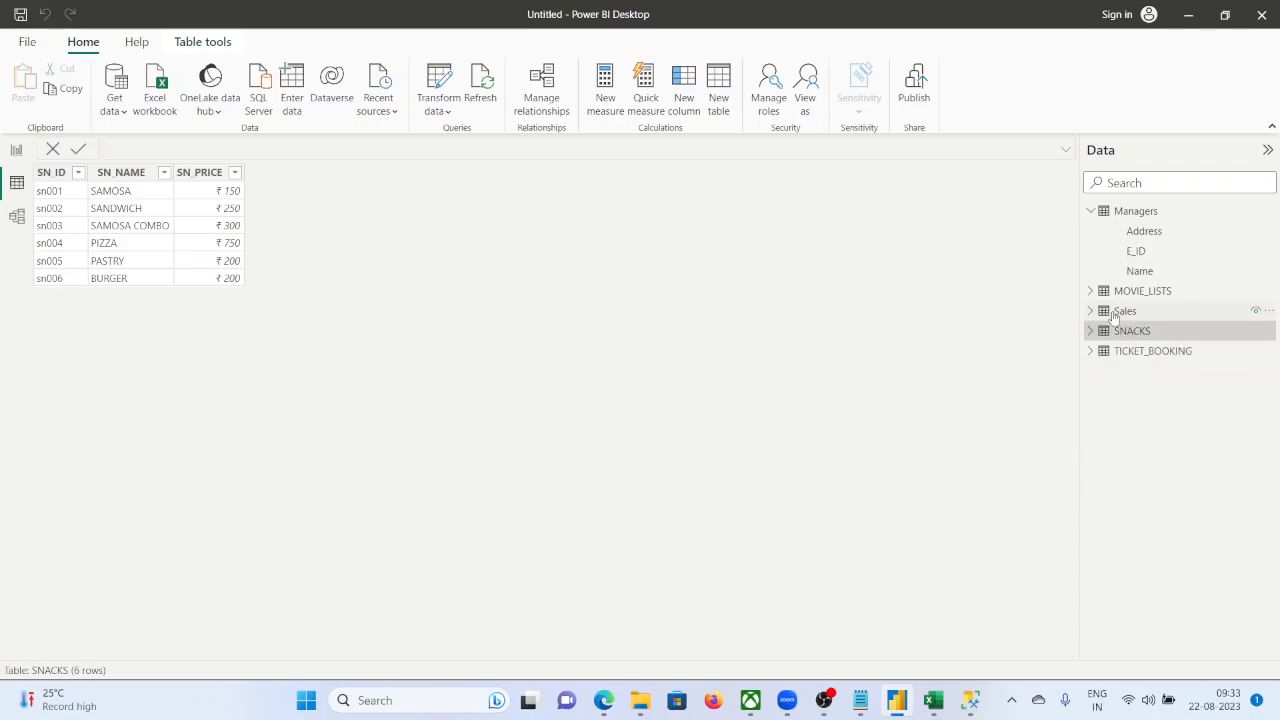
click(1088, 212)
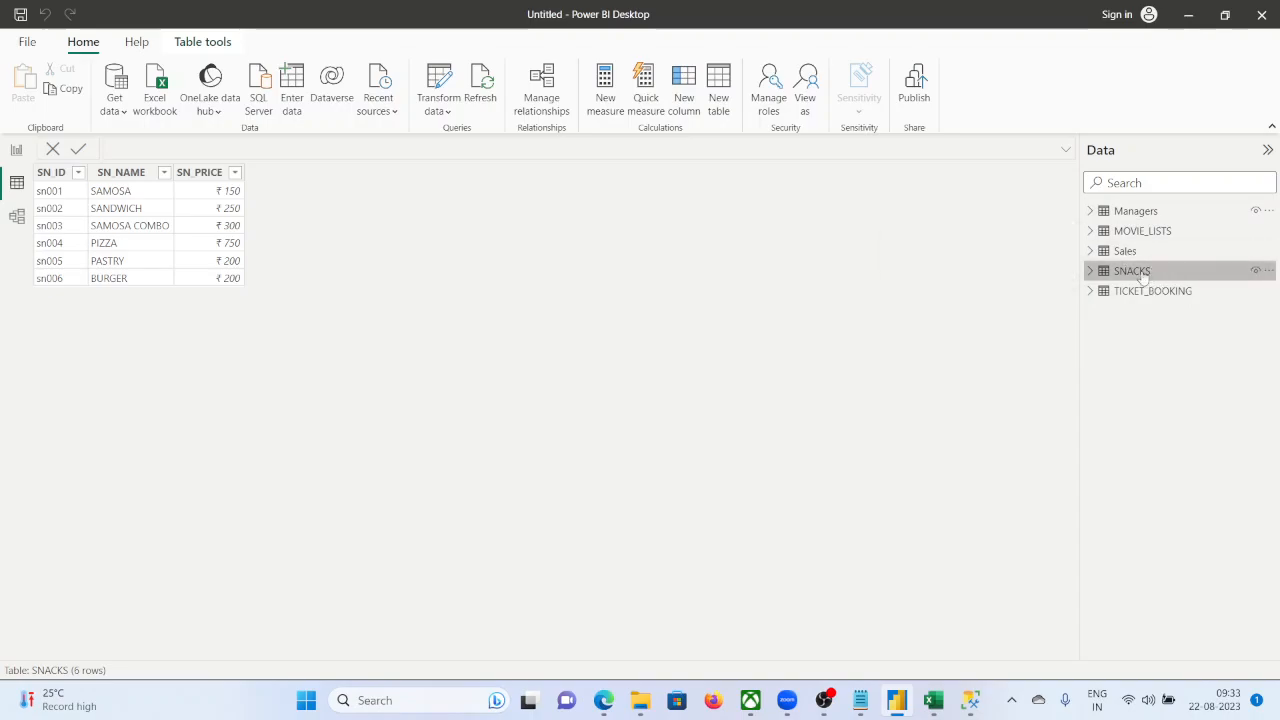
click(1147, 232)
click(1134, 272)
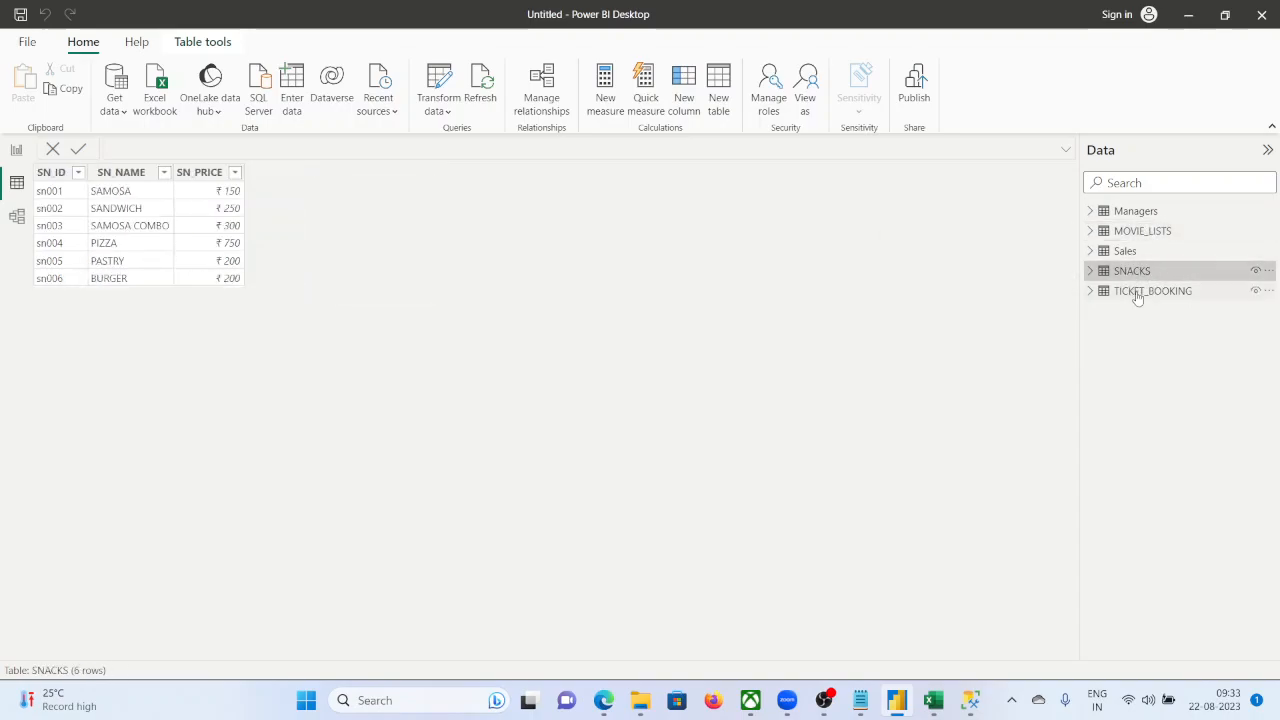
click(1135, 293)
In Model view, arrange the TICKET_BOOKING table below and between MOVIE_LISTS and SNACKS, spacing those two apart.
click(18, 219)
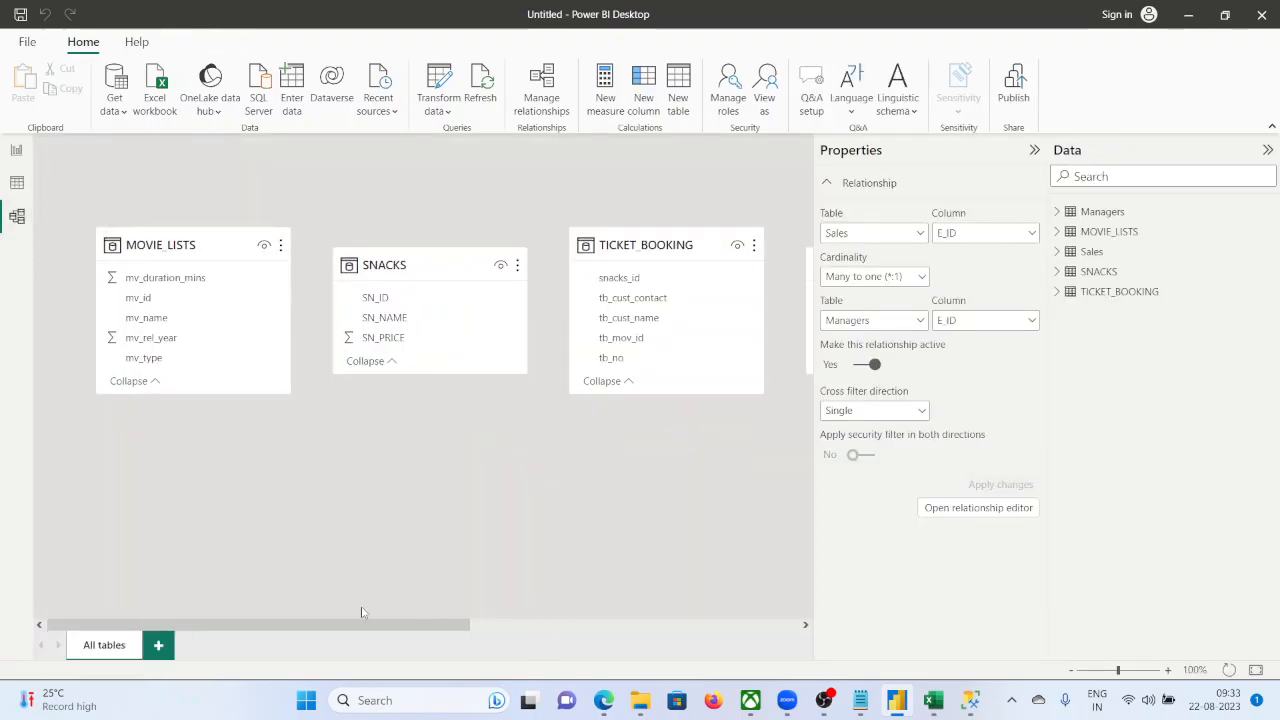
drag(435, 620, 489, 604)
drag(670, 252, 396, 455)
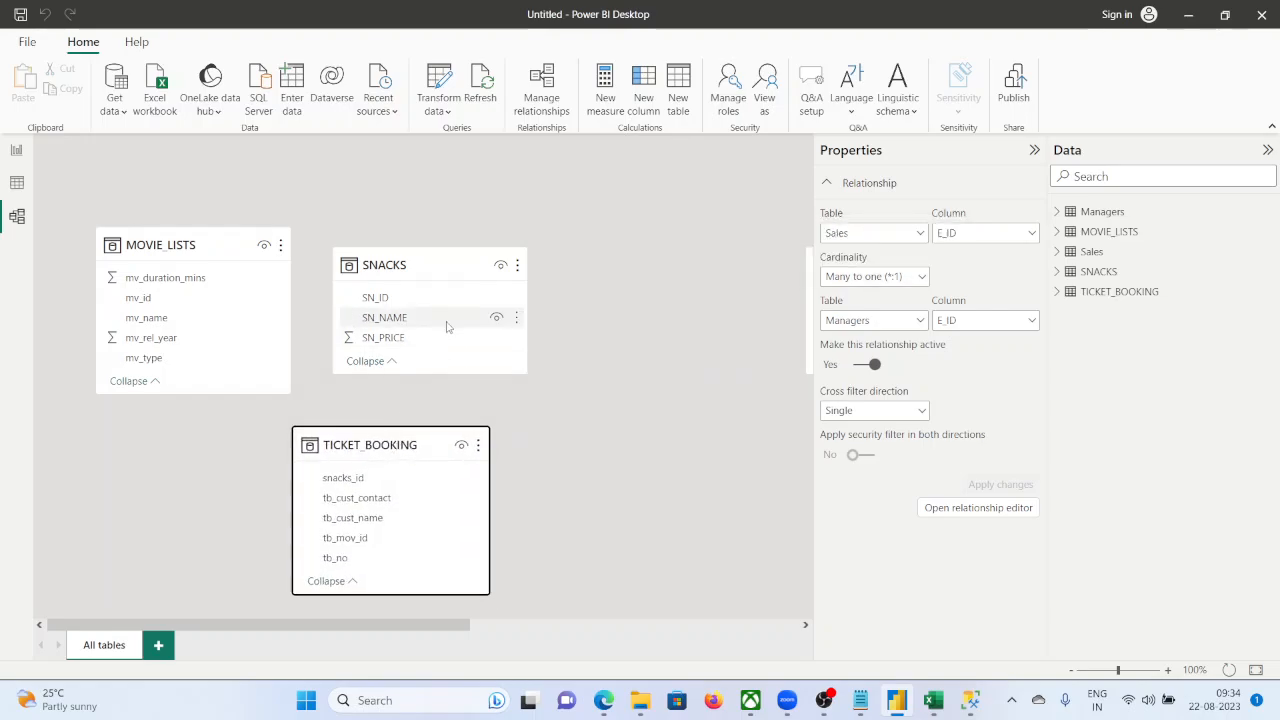
drag(432, 265, 556, 237)
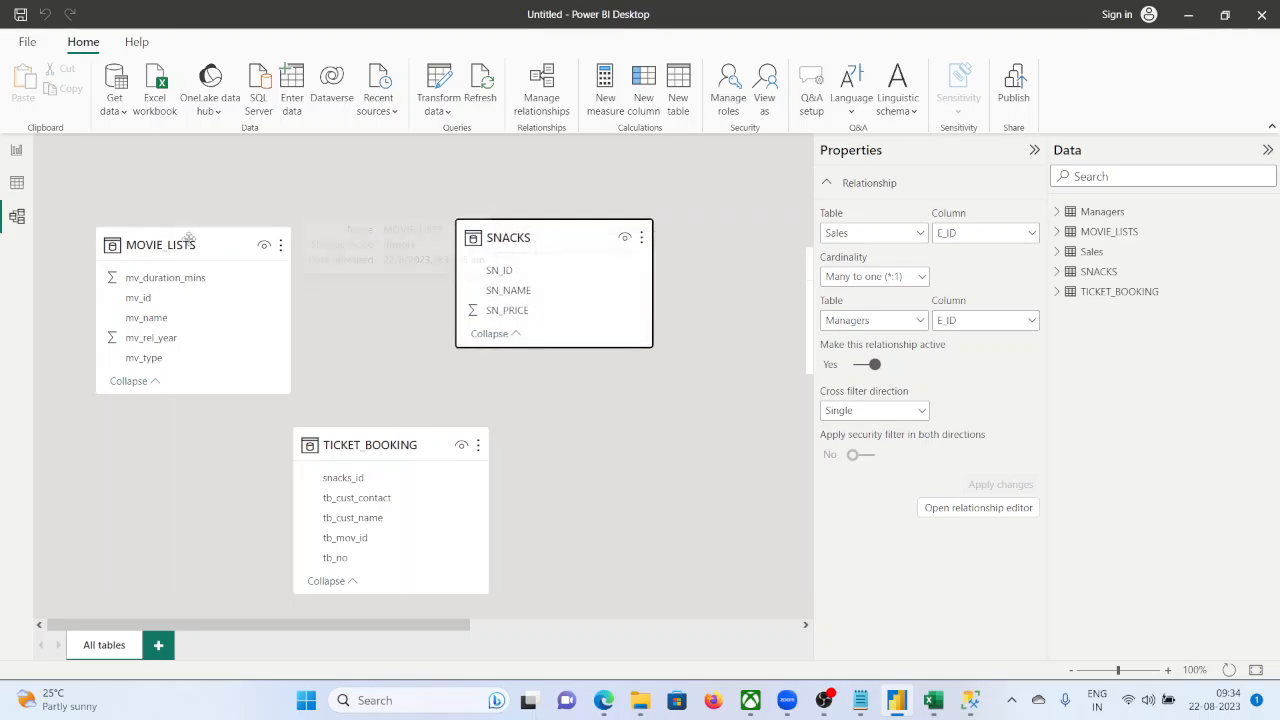
drag(192, 238, 253, 206)
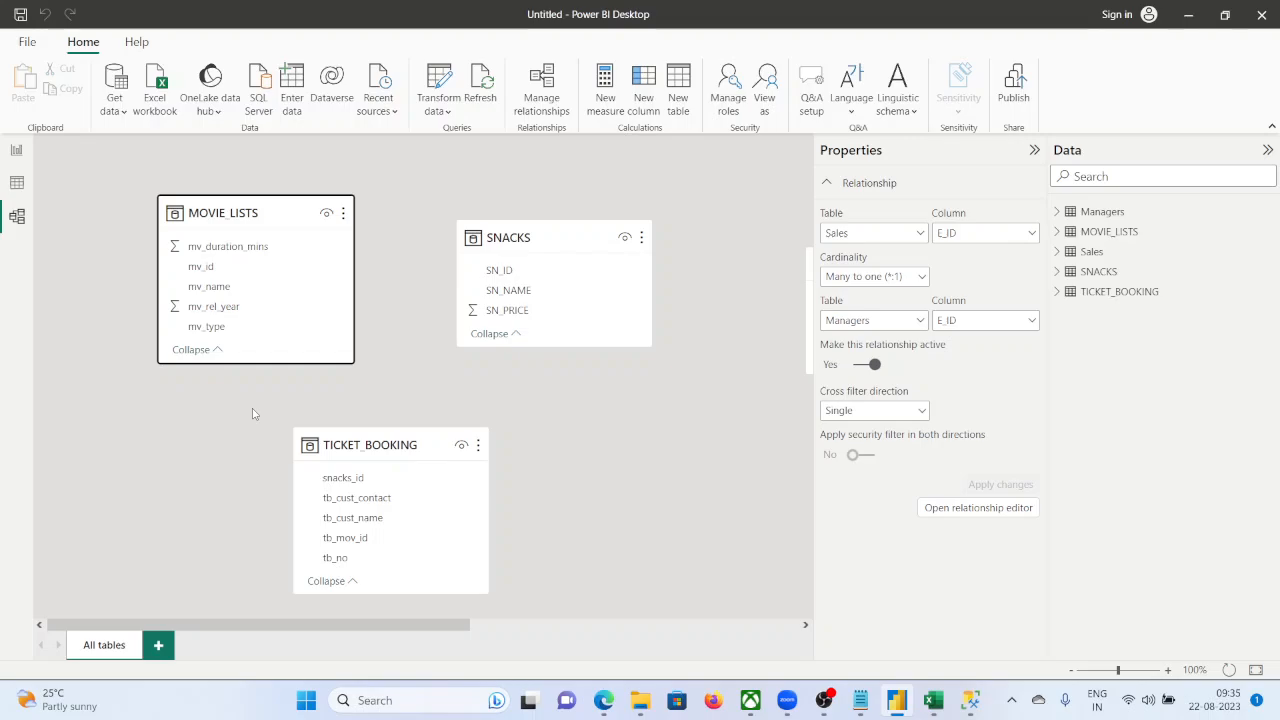
Create relationships from MOVIE_LISTS mv_id to TICKET_BOOKING tb_mov_id and from SNACKS SN_ID to TICKET_BOOKING snacks_id.
drag(191, 268, 326, 541)
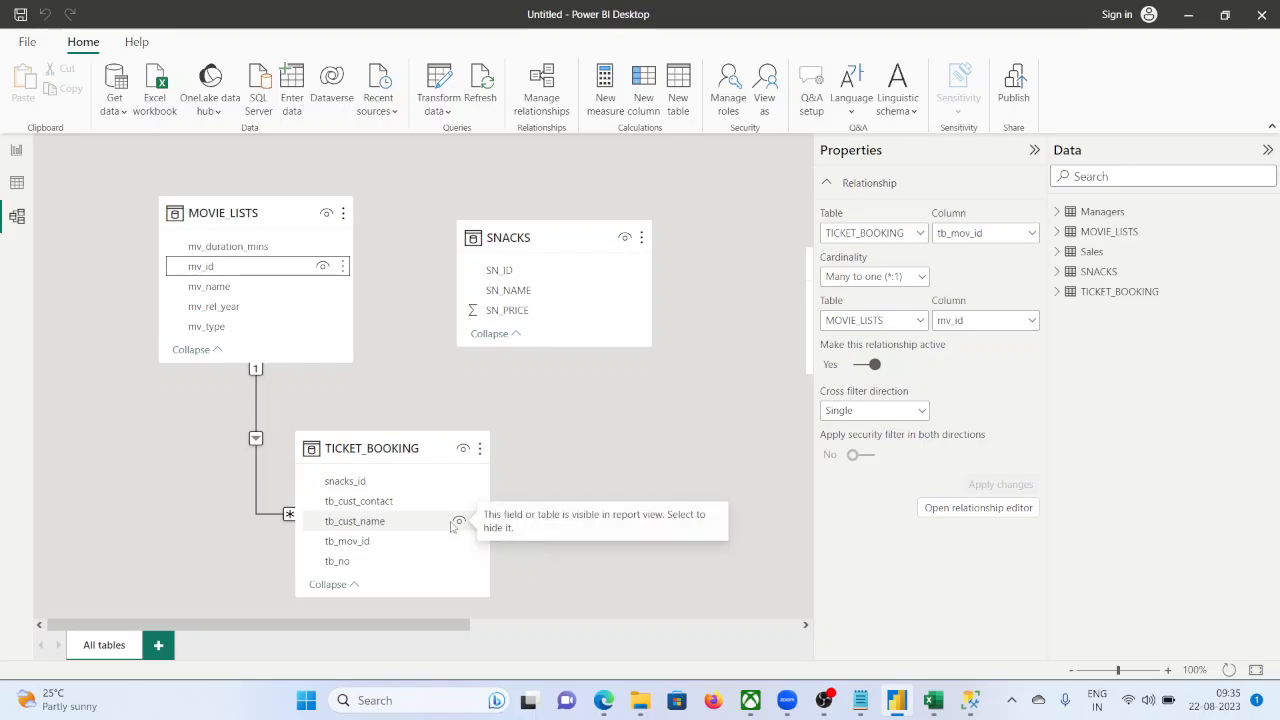
drag(490, 270, 384, 480)
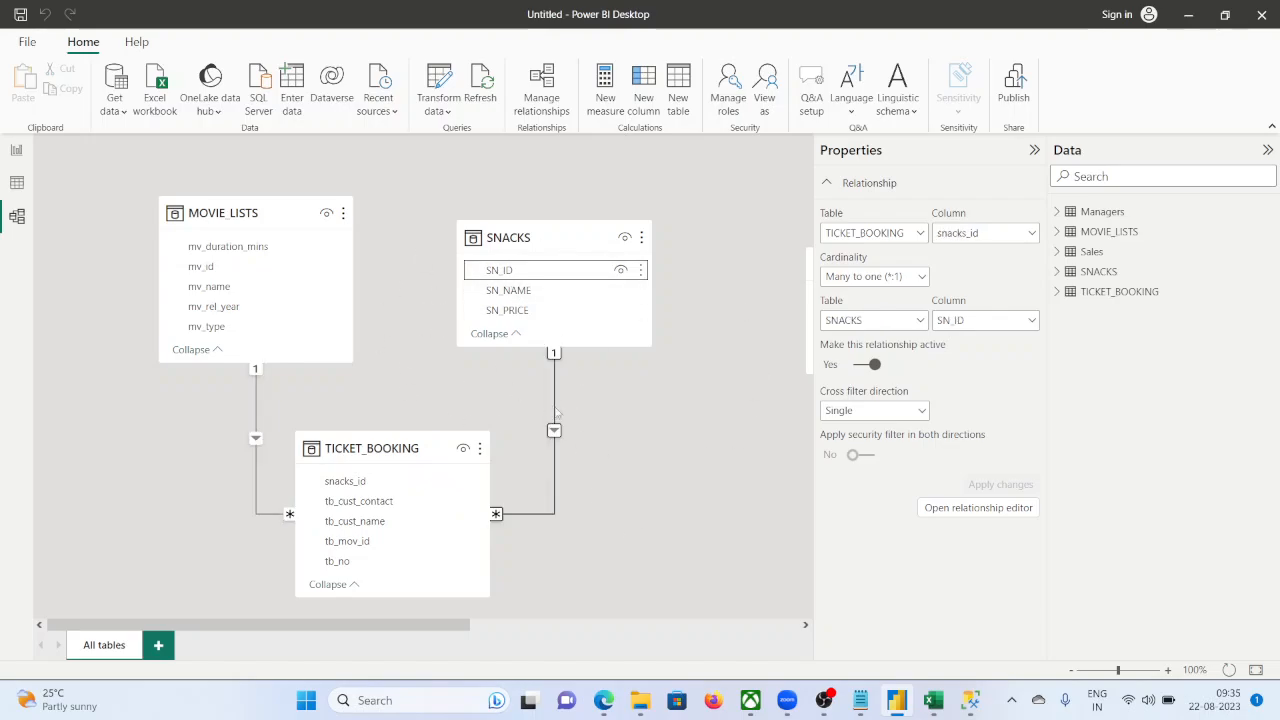
Add an empty table visual to report Page 1 and place it to the right of the manager sales table.
click(16, 149)
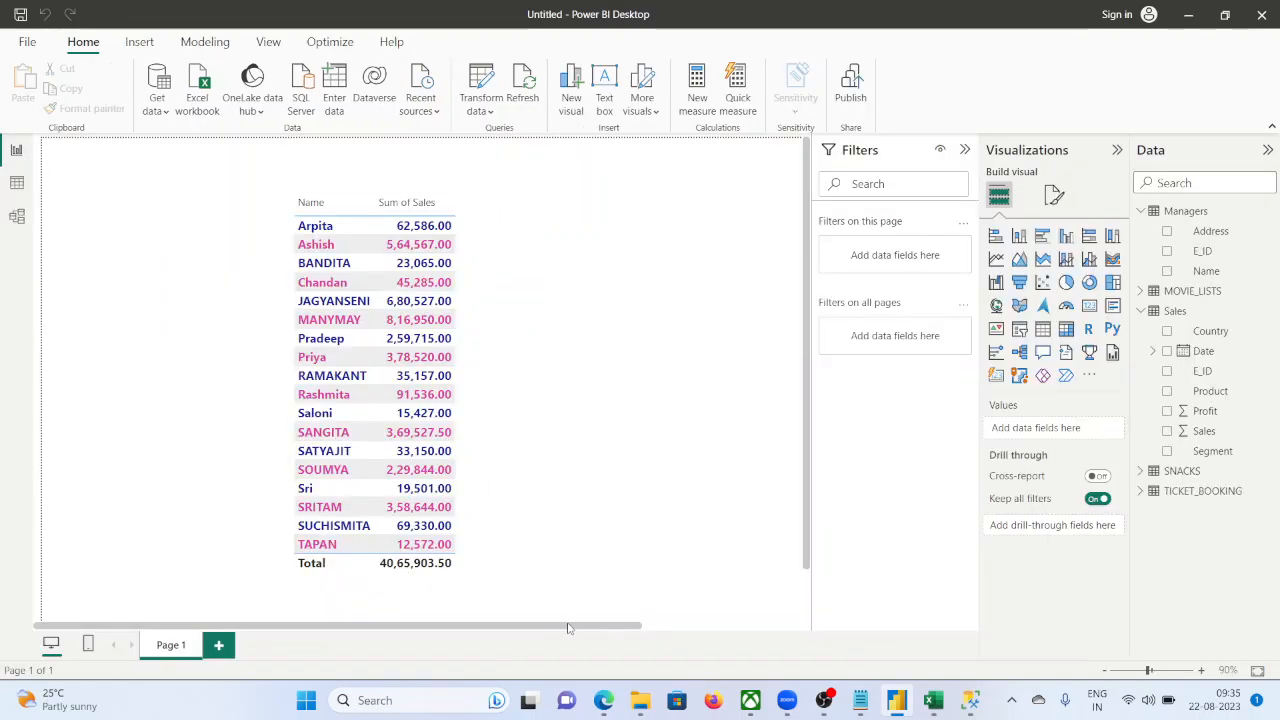
drag(568, 628, 742, 652)
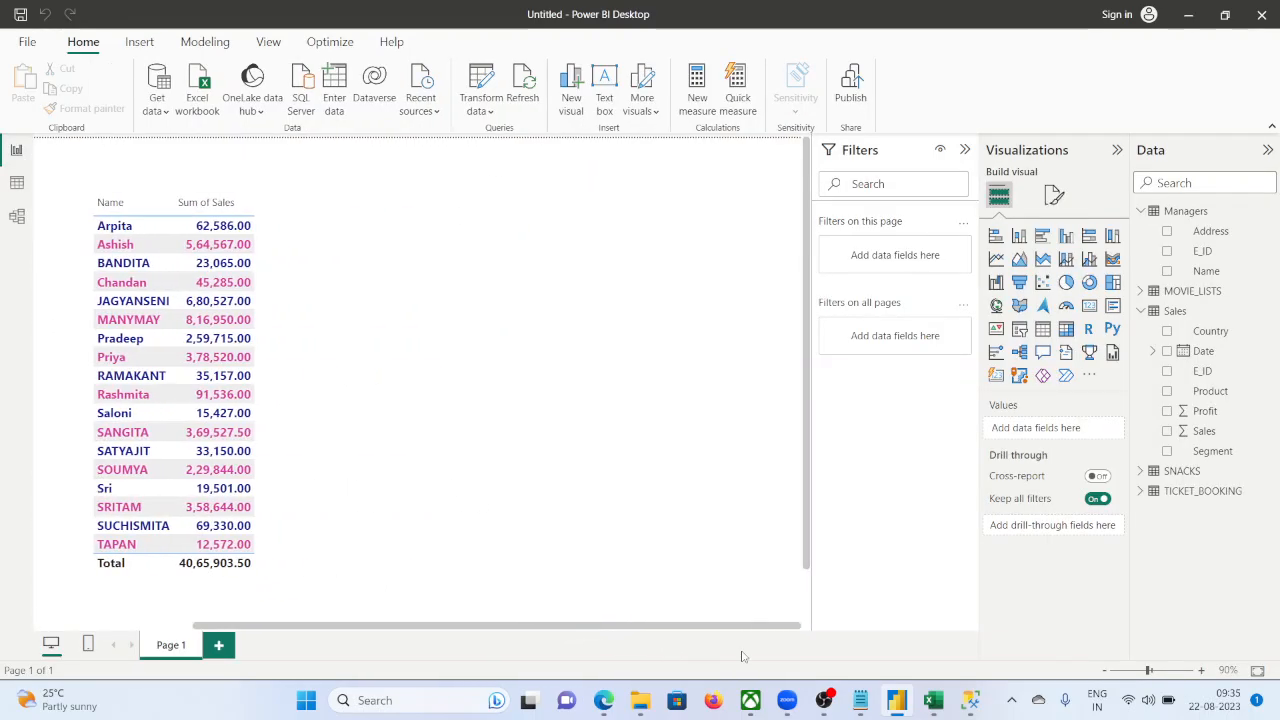
click(1042, 329)
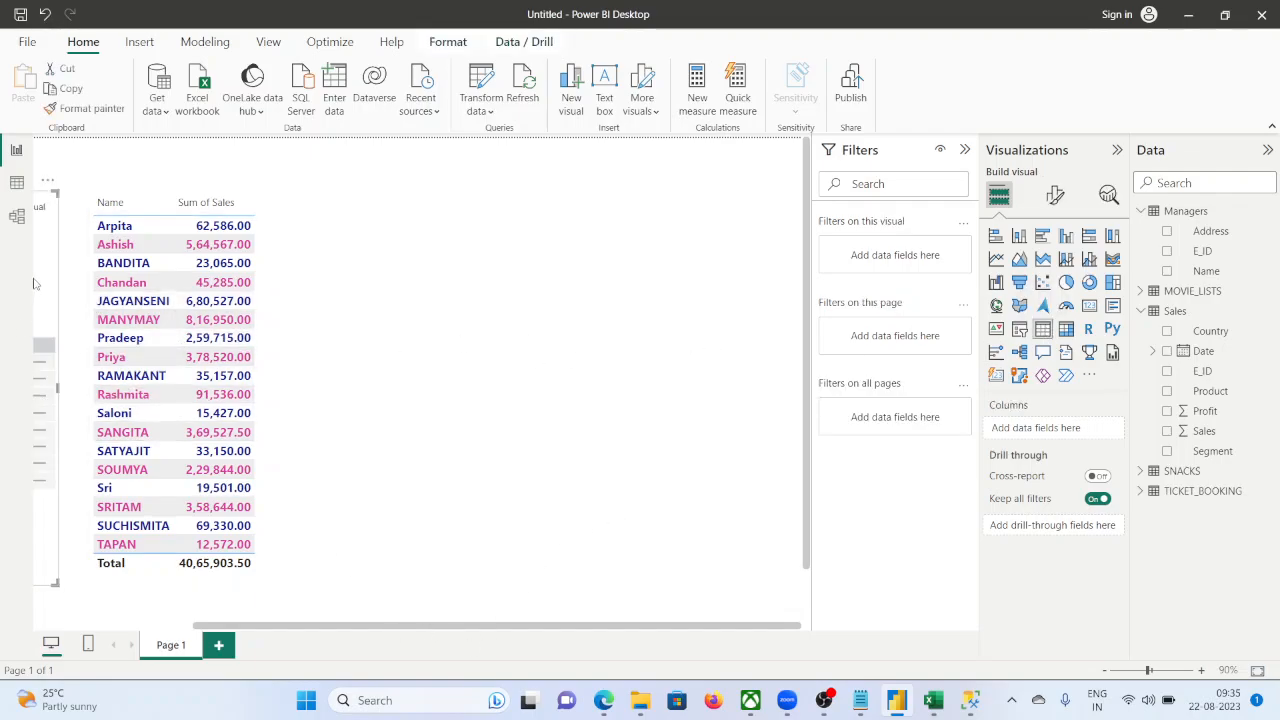
drag(50, 279, 603, 296)
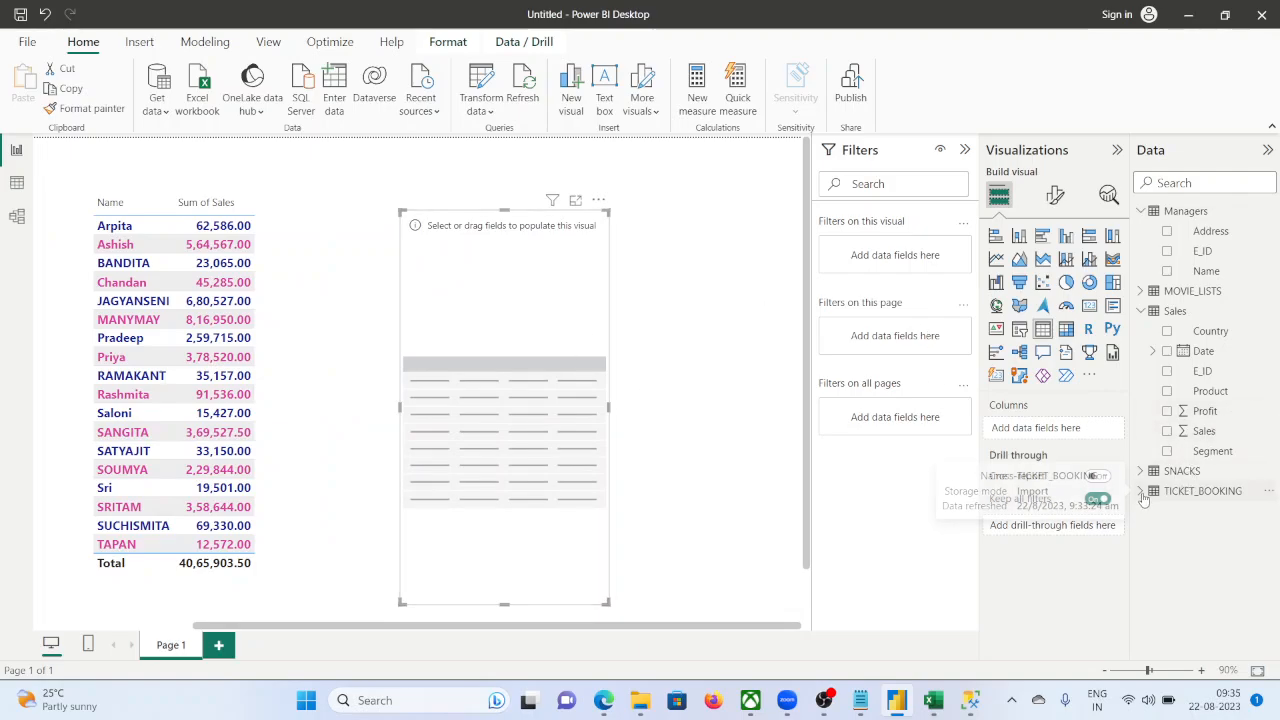
Add the mv_name field from MOVIE_LISTS to the new table visual.
click(1141, 311)
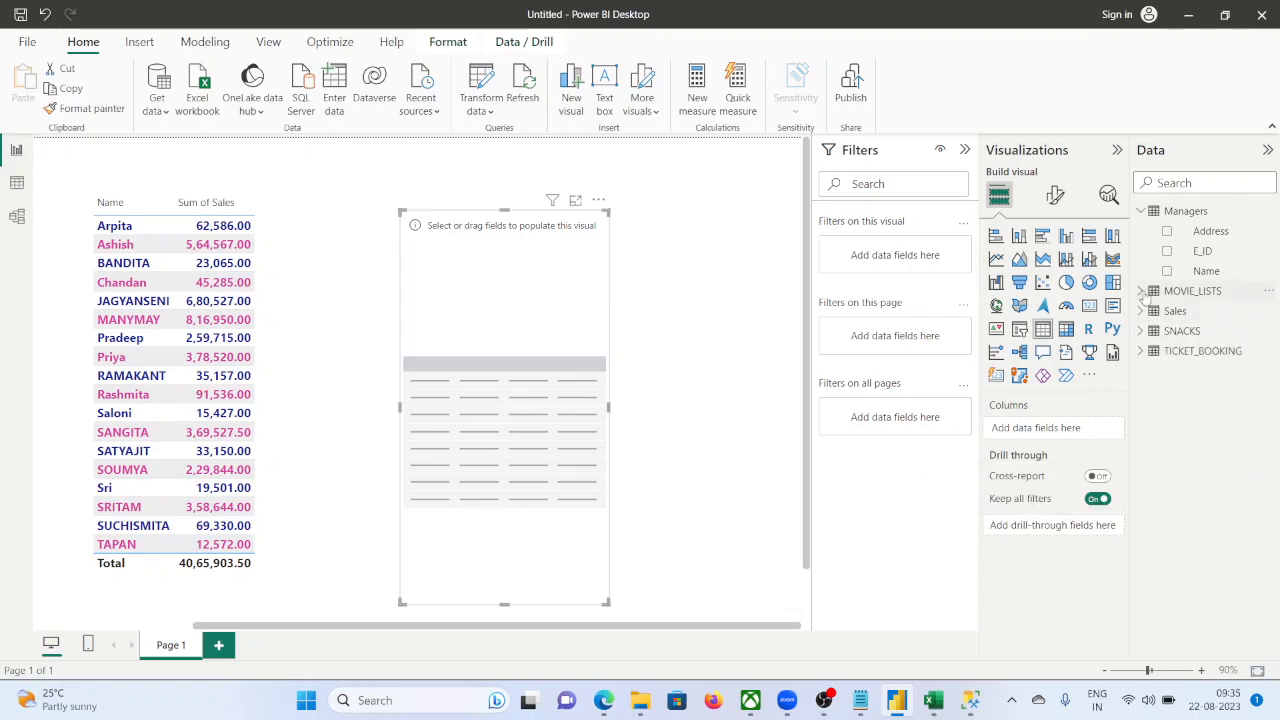
click(1141, 291)
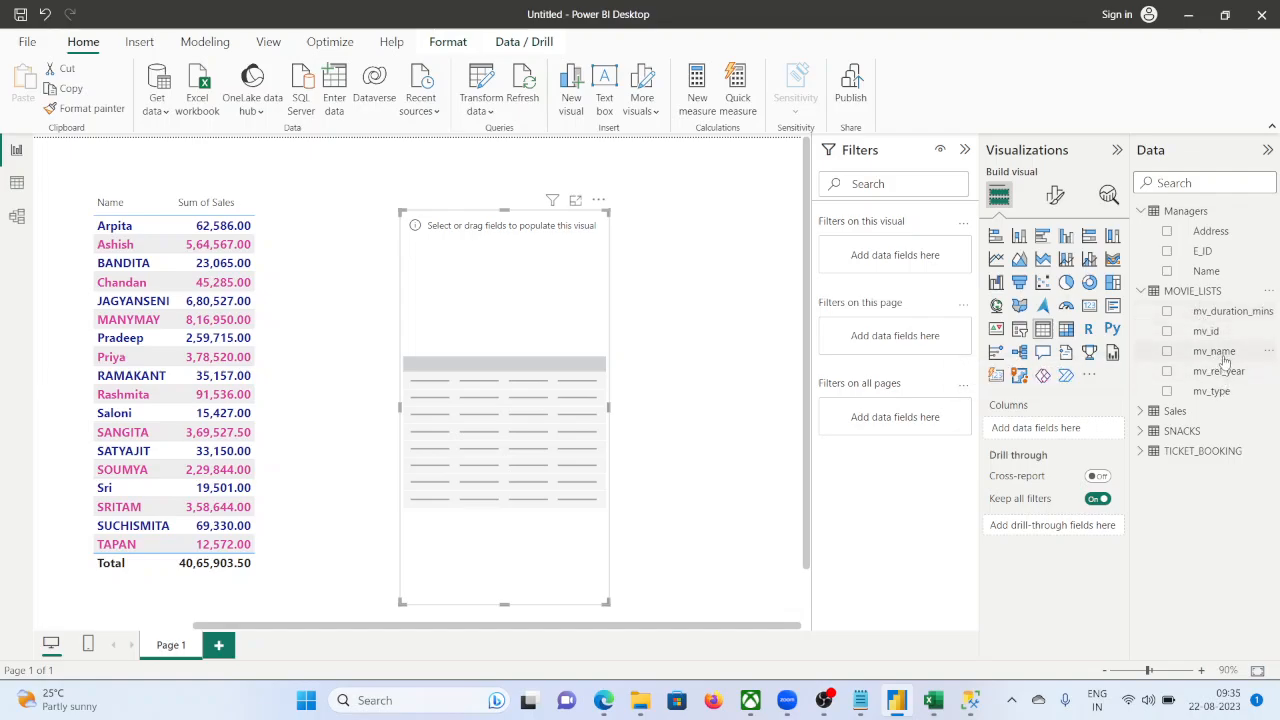
drag(1222, 355, 484, 388)
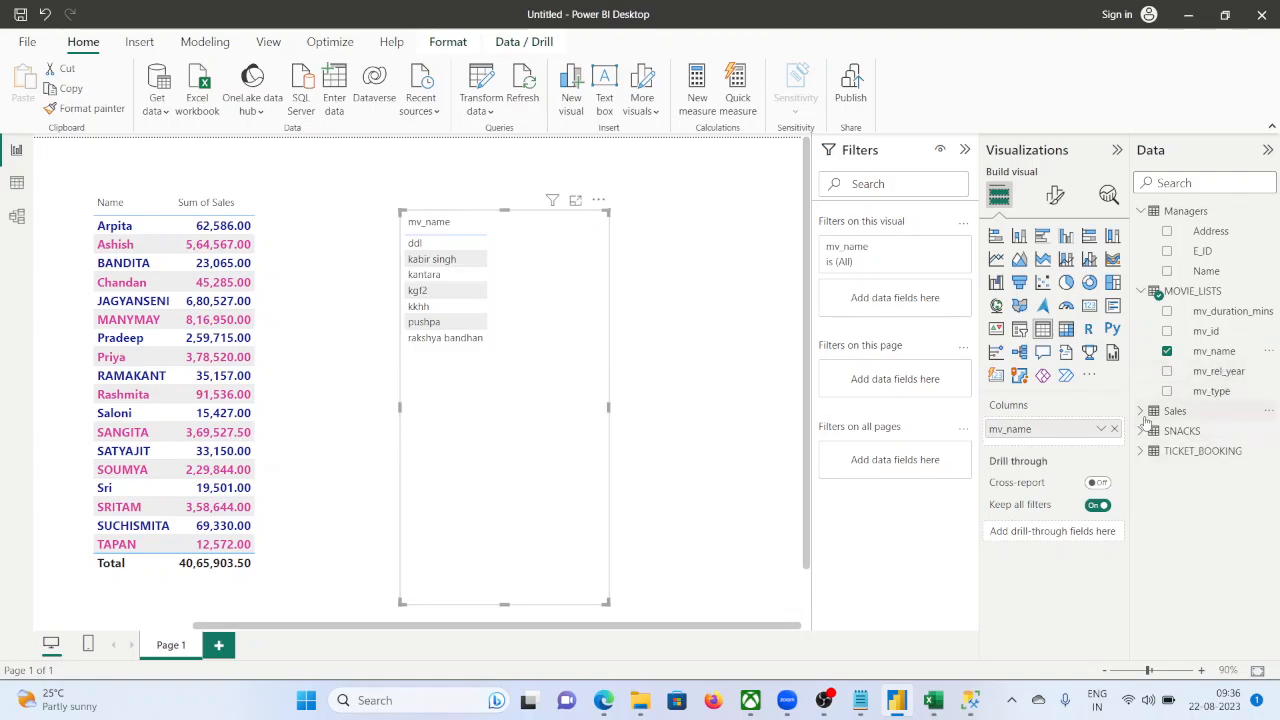
Add tb_cust_name from TICKET_BOOKING to the movie table visual and summarize it as Count.
click(1145, 453)
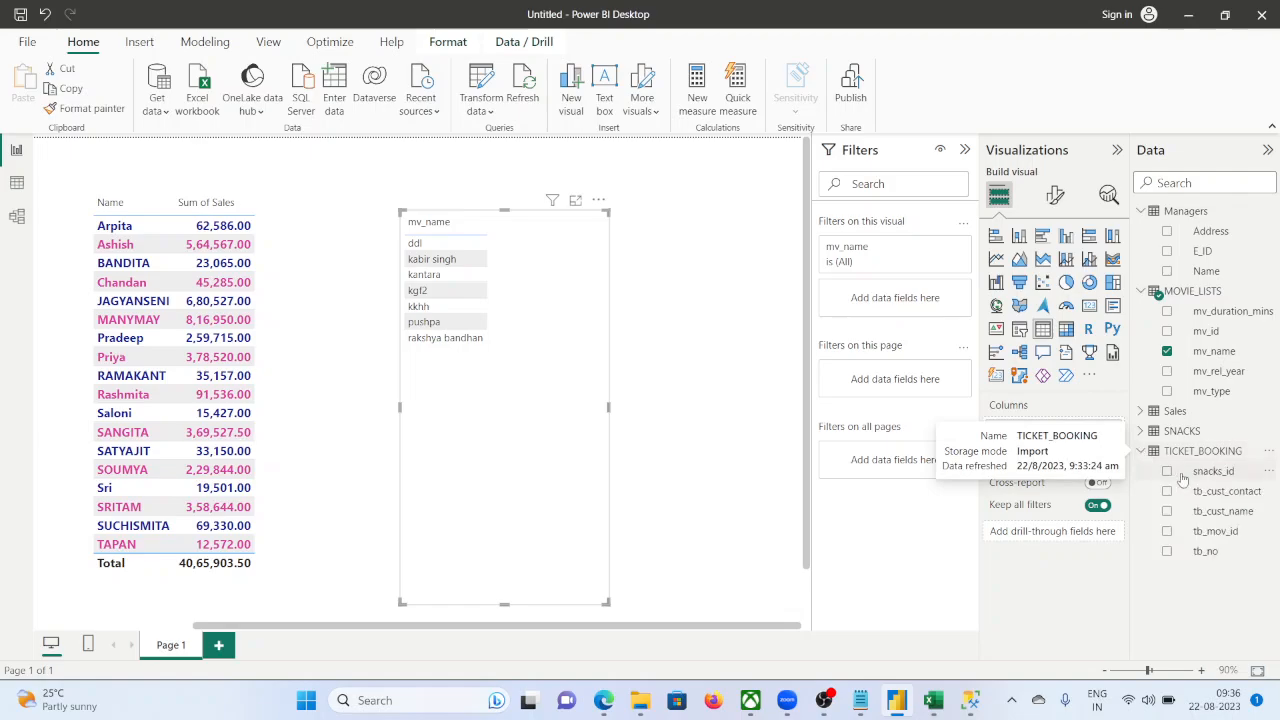
click(1230, 512)
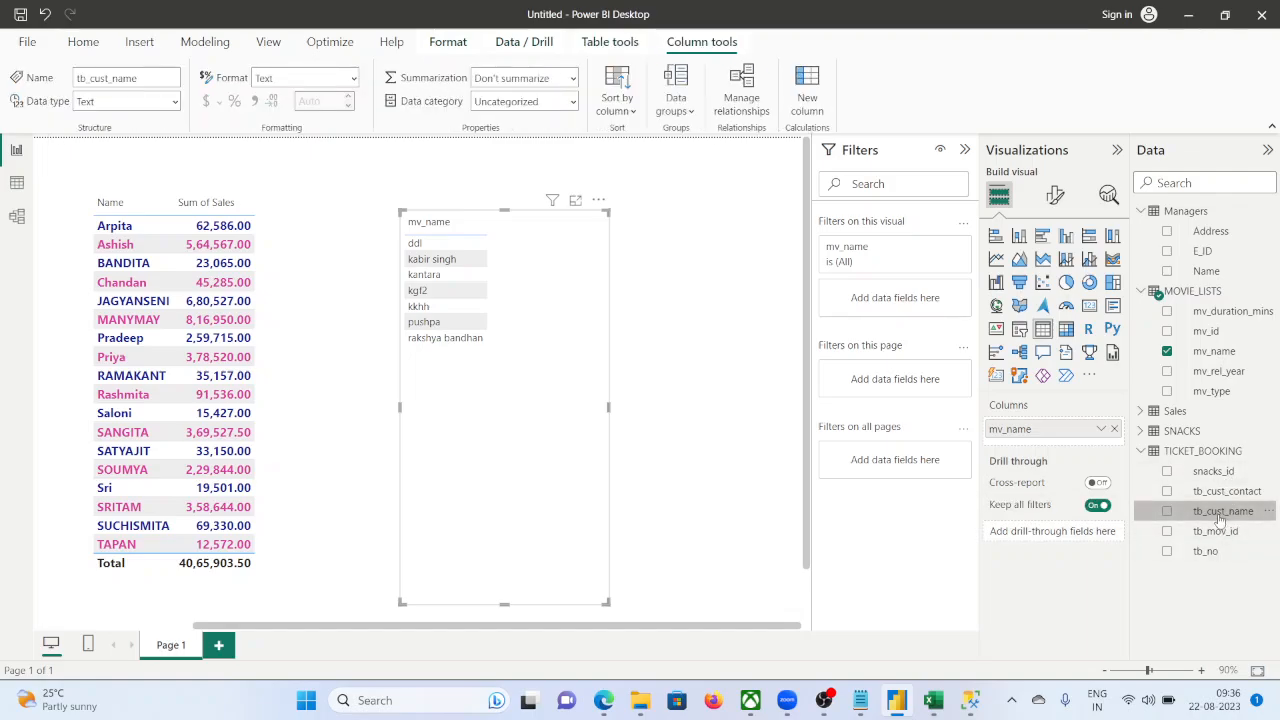
drag(1220, 518, 1060, 450)
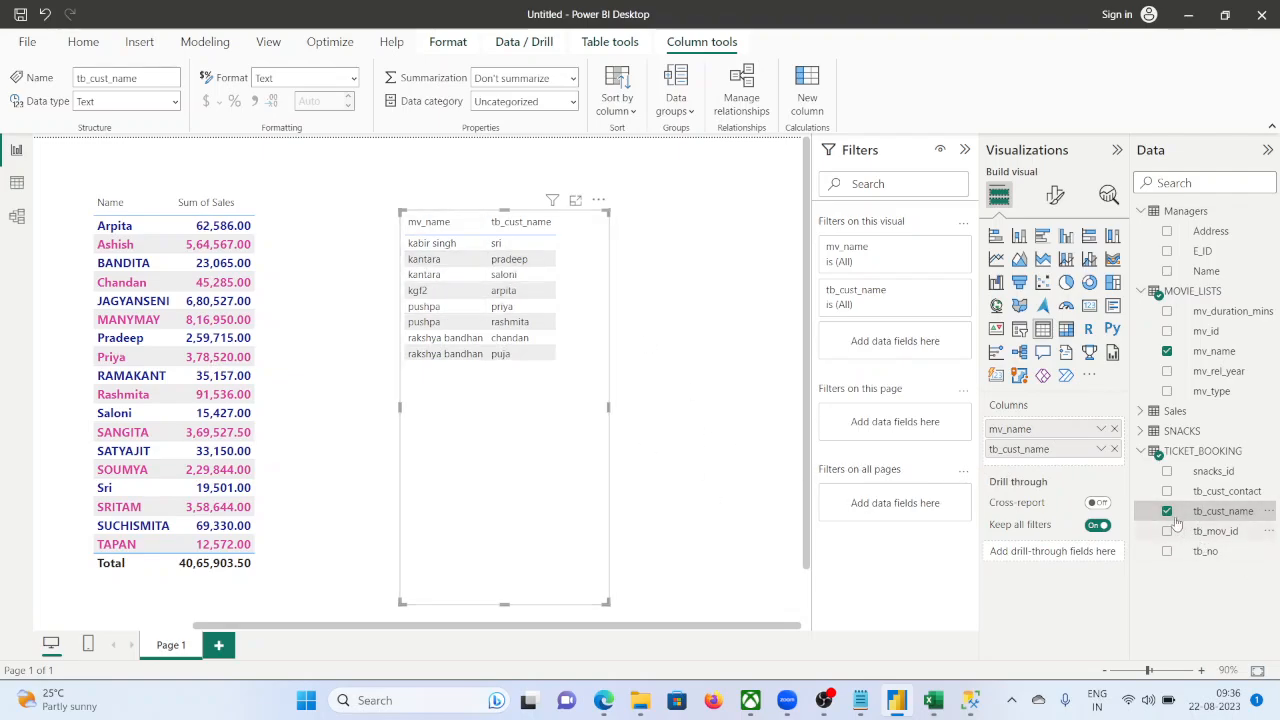
click(1103, 450)
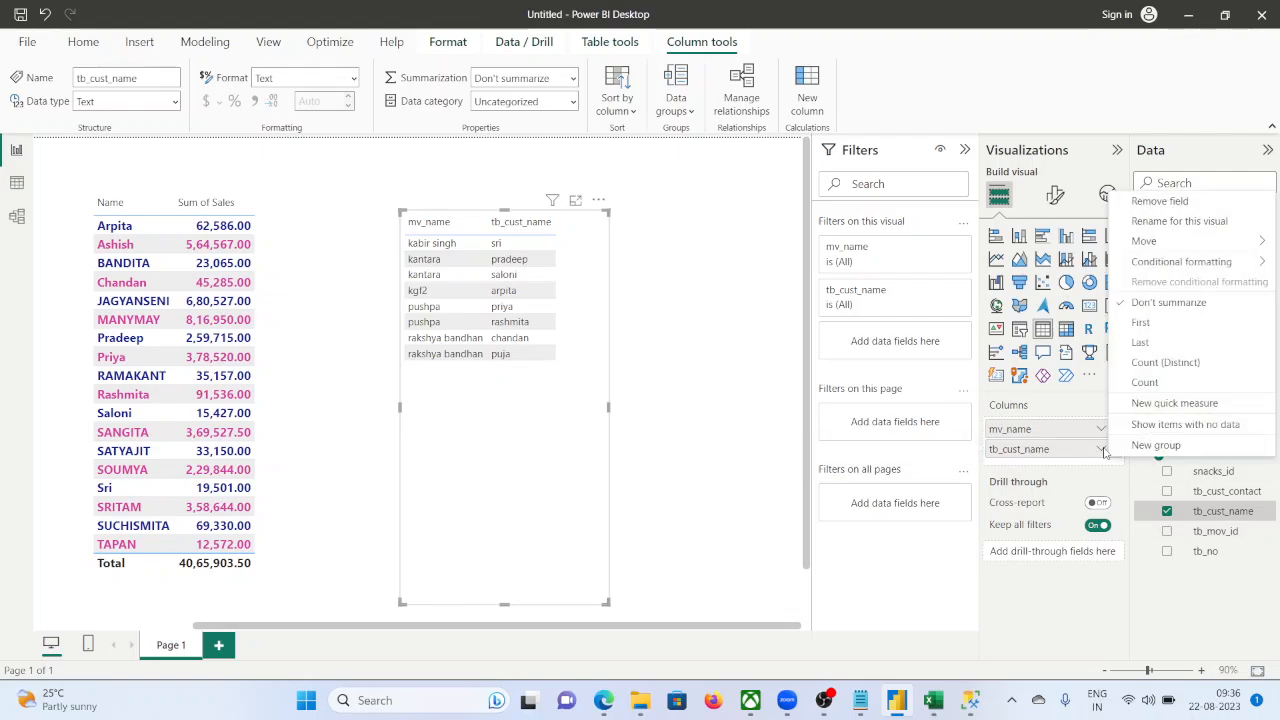
click(1143, 383)
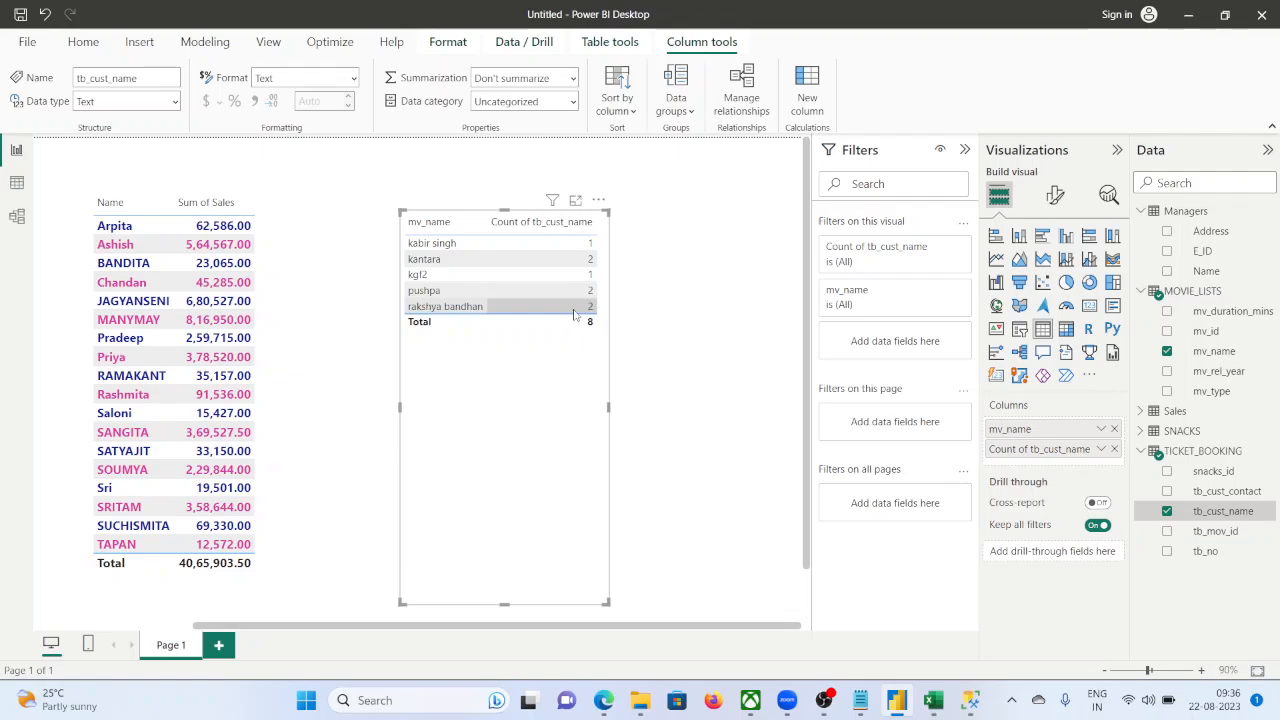
Compare the report's customer count per movie with the MOVIE_LISTS rows and the tb_mov_id values in TICKET_BOOKING.
click(17, 183)
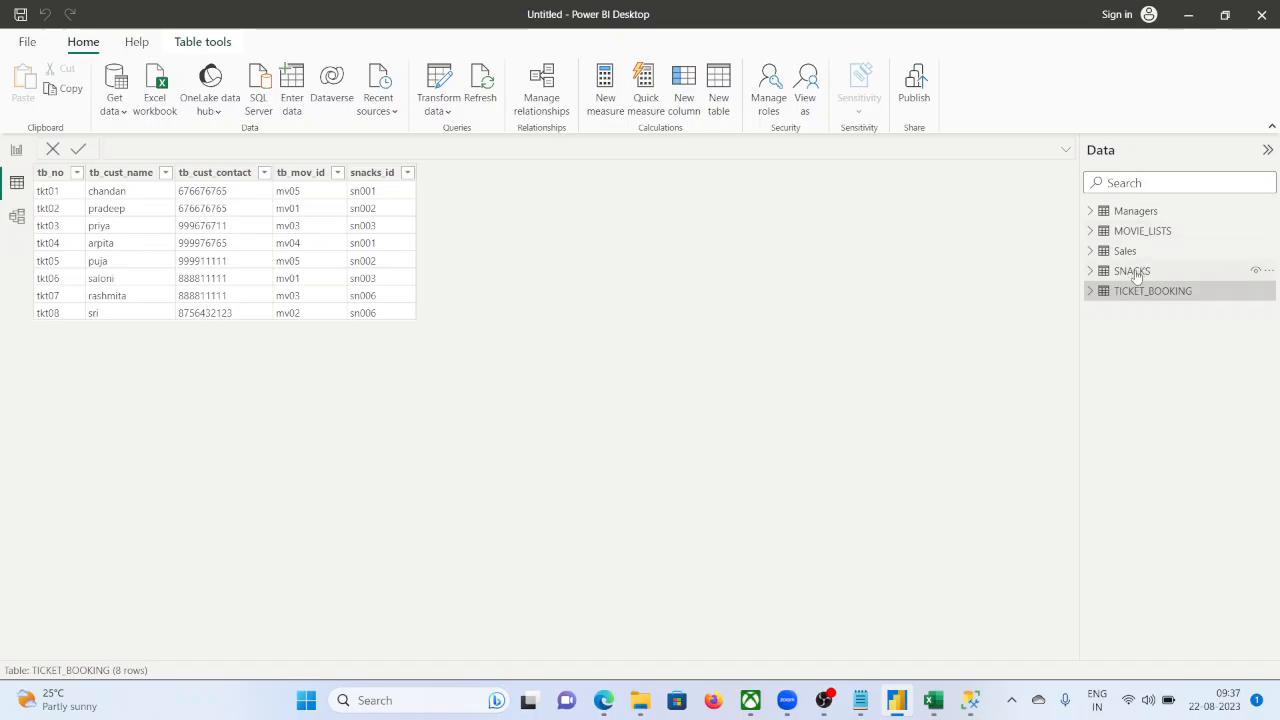
click(1145, 236)
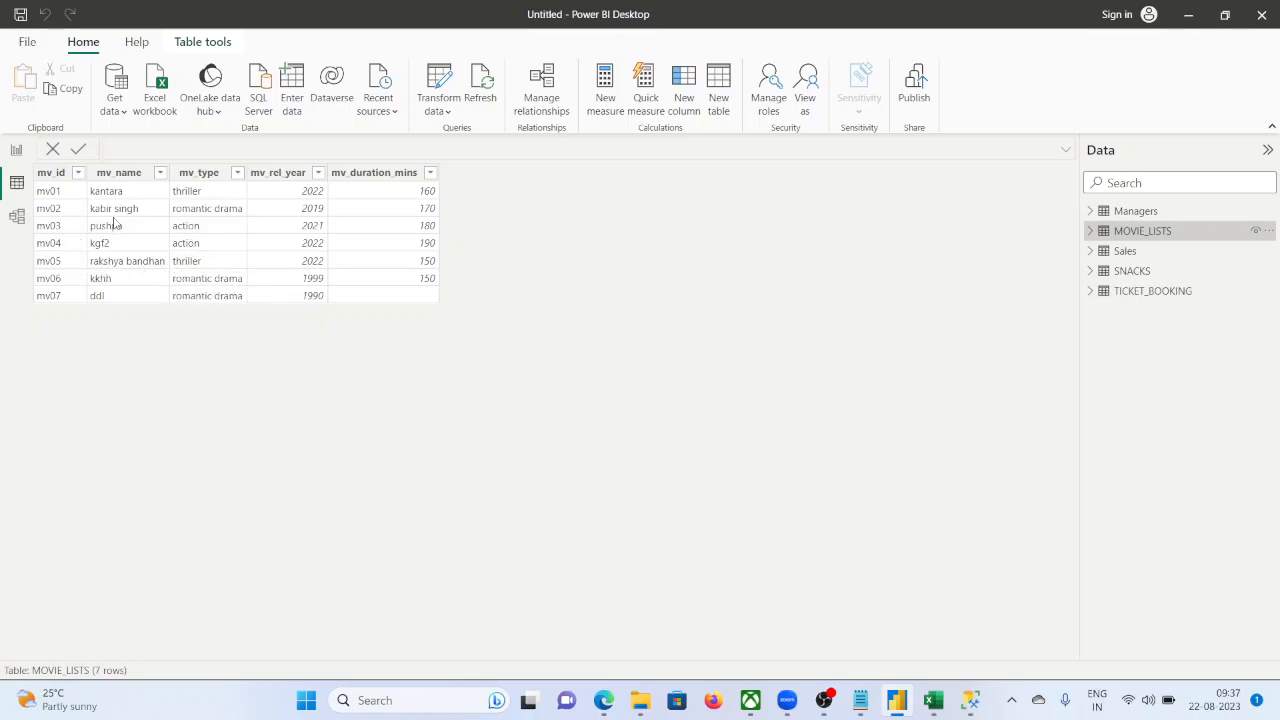
click(16, 149)
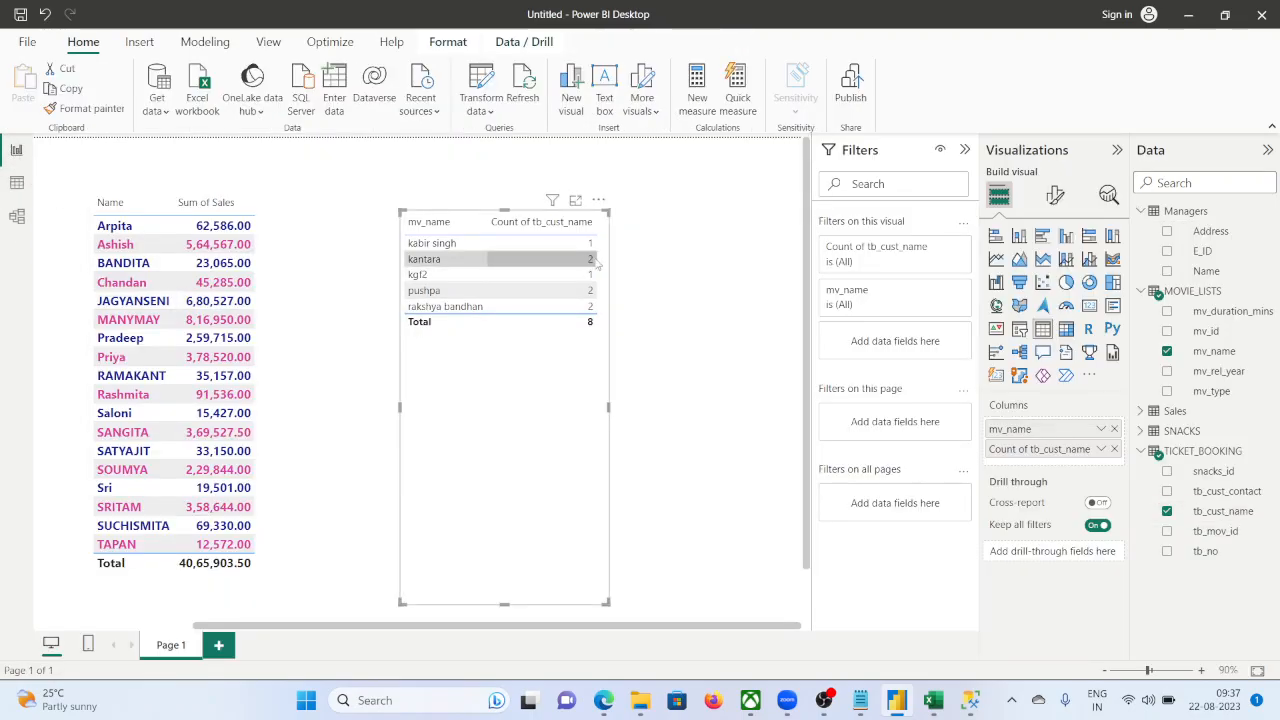
click(17, 184)
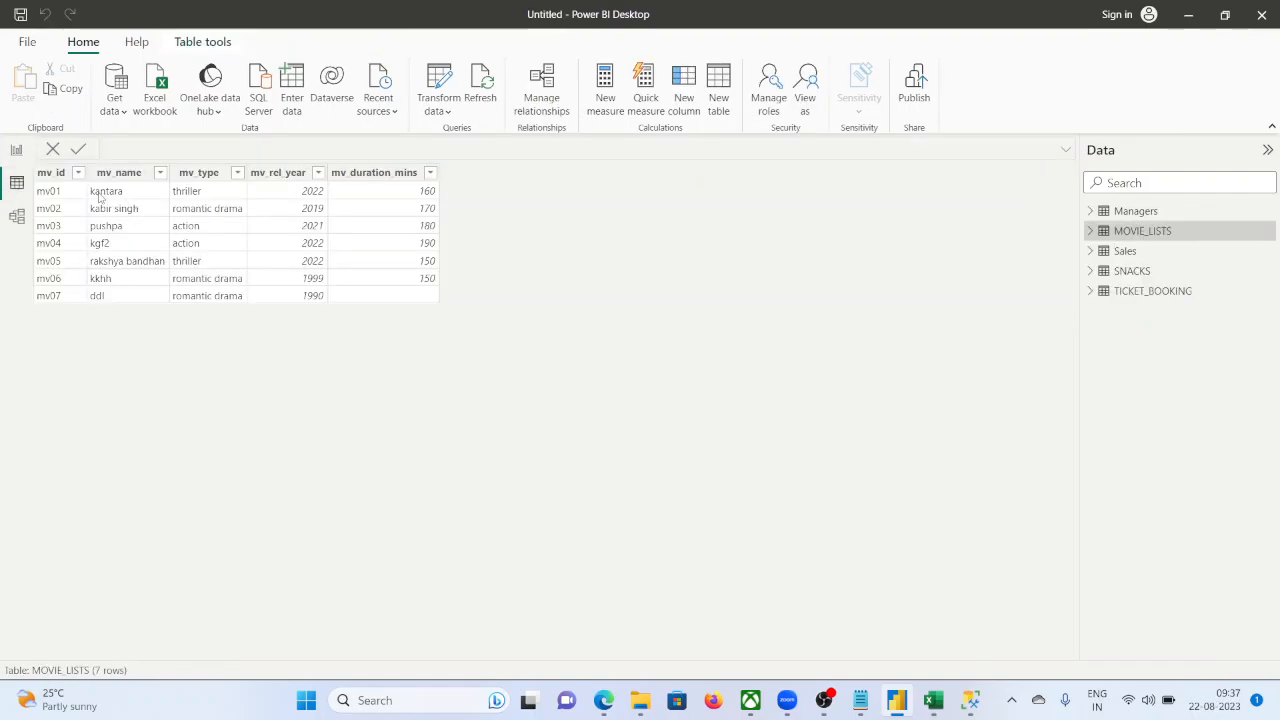
click(16, 152)
click(8, 182)
click(1128, 291)
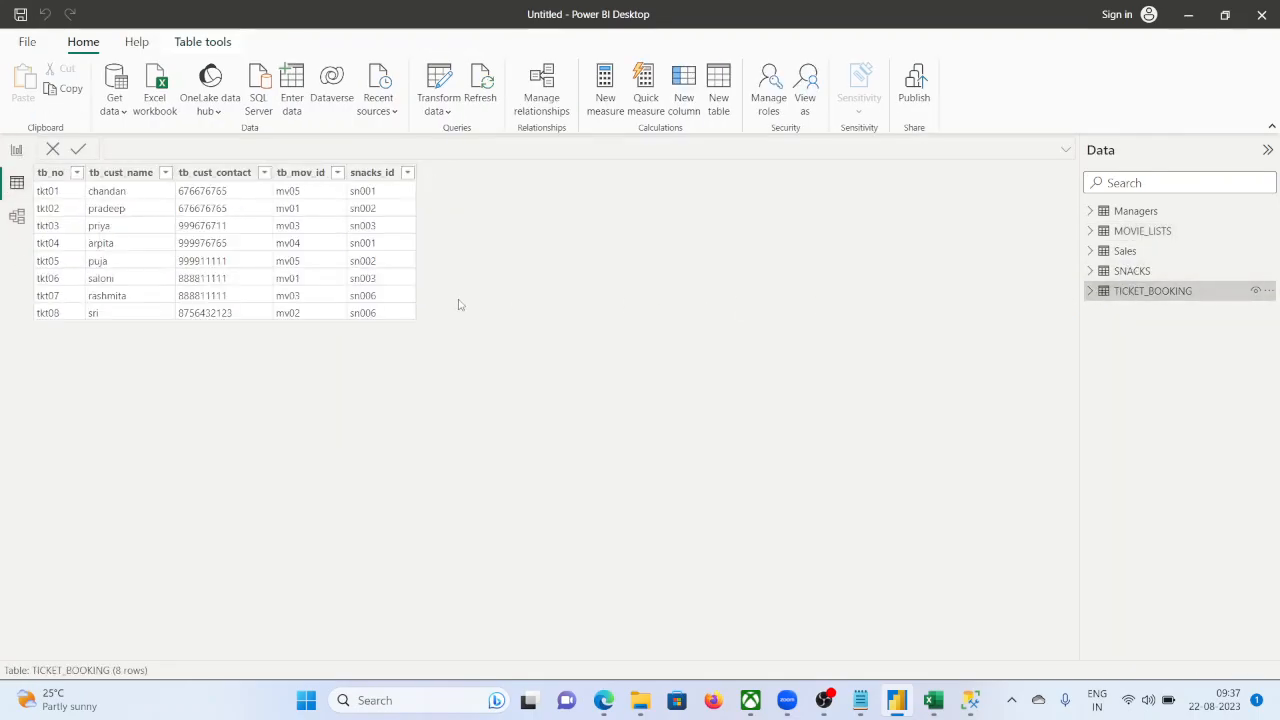
click(301, 278)
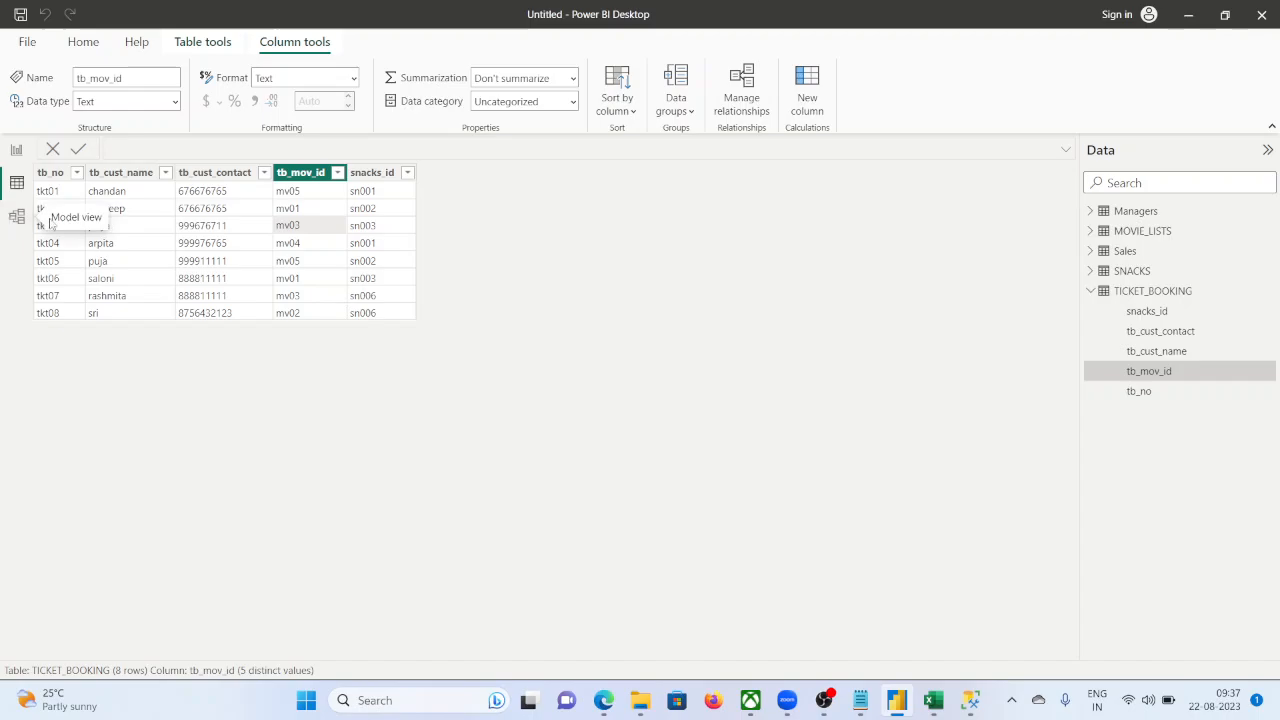
click(16, 152)
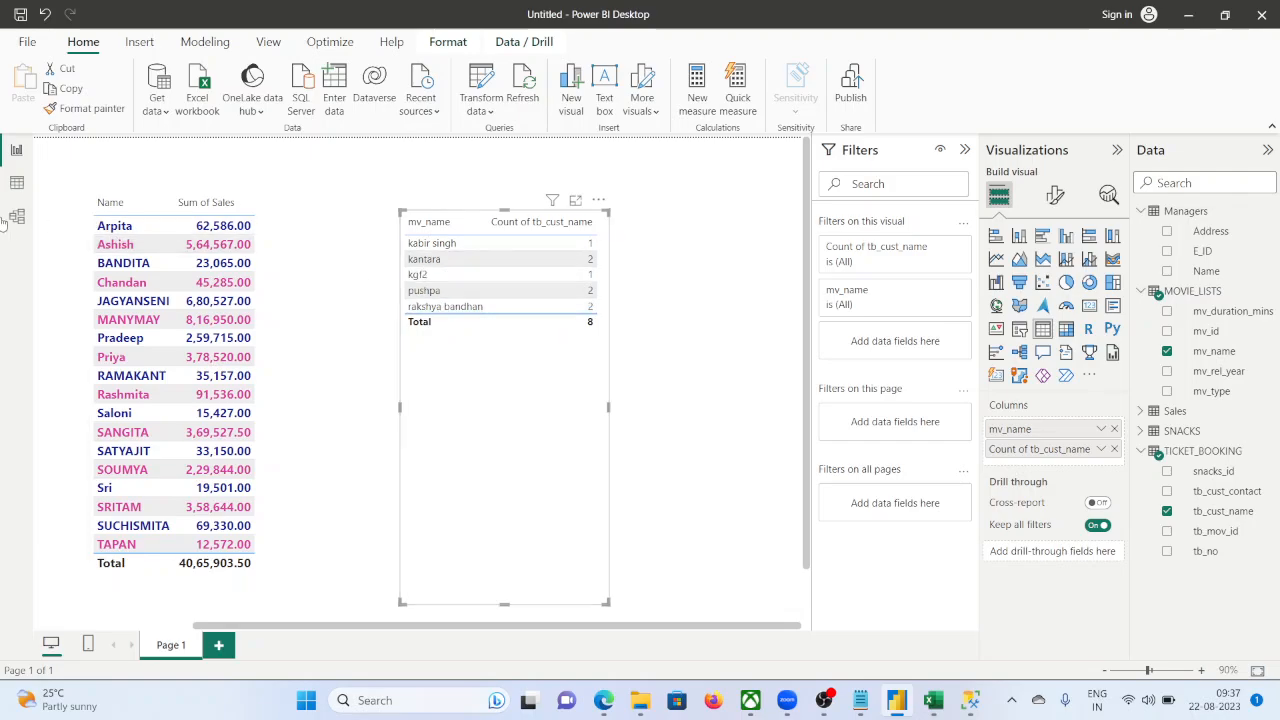
Check the movie IDs booked in TICKET_BOOKING against the MOVIE_LISTS titles and the movie table's customer counts.
click(16, 185)
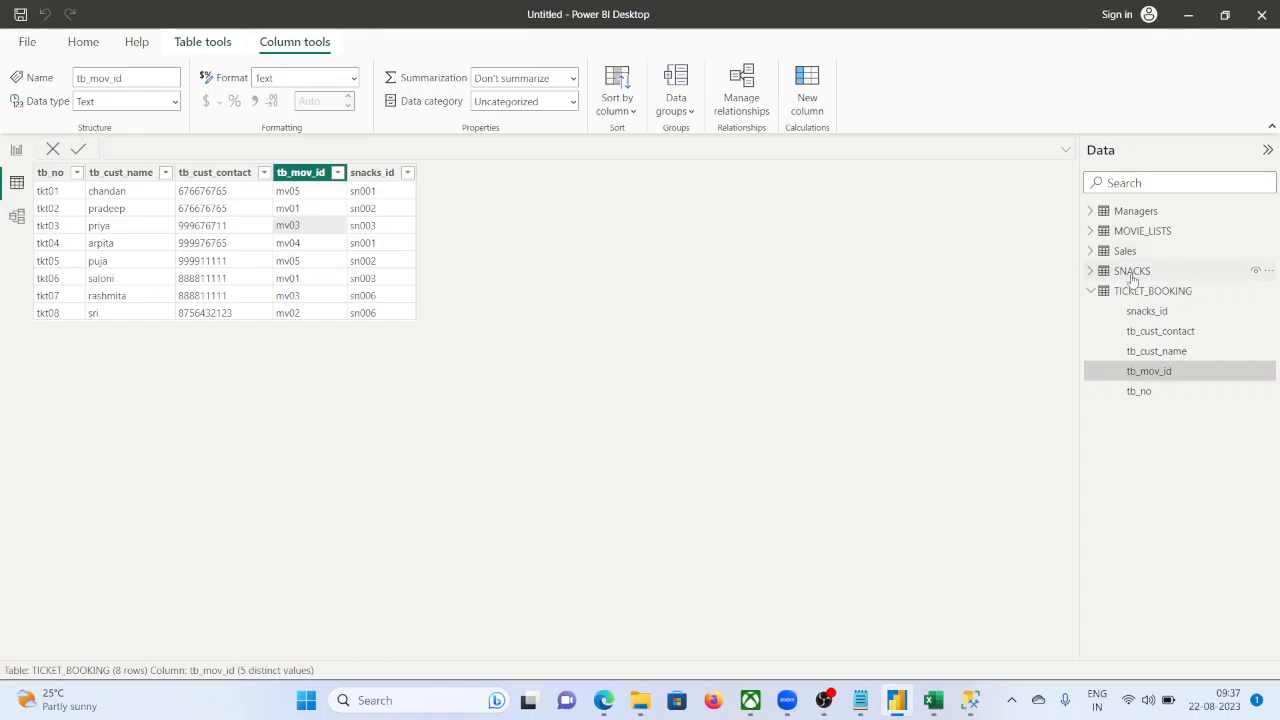
click(1141, 232)
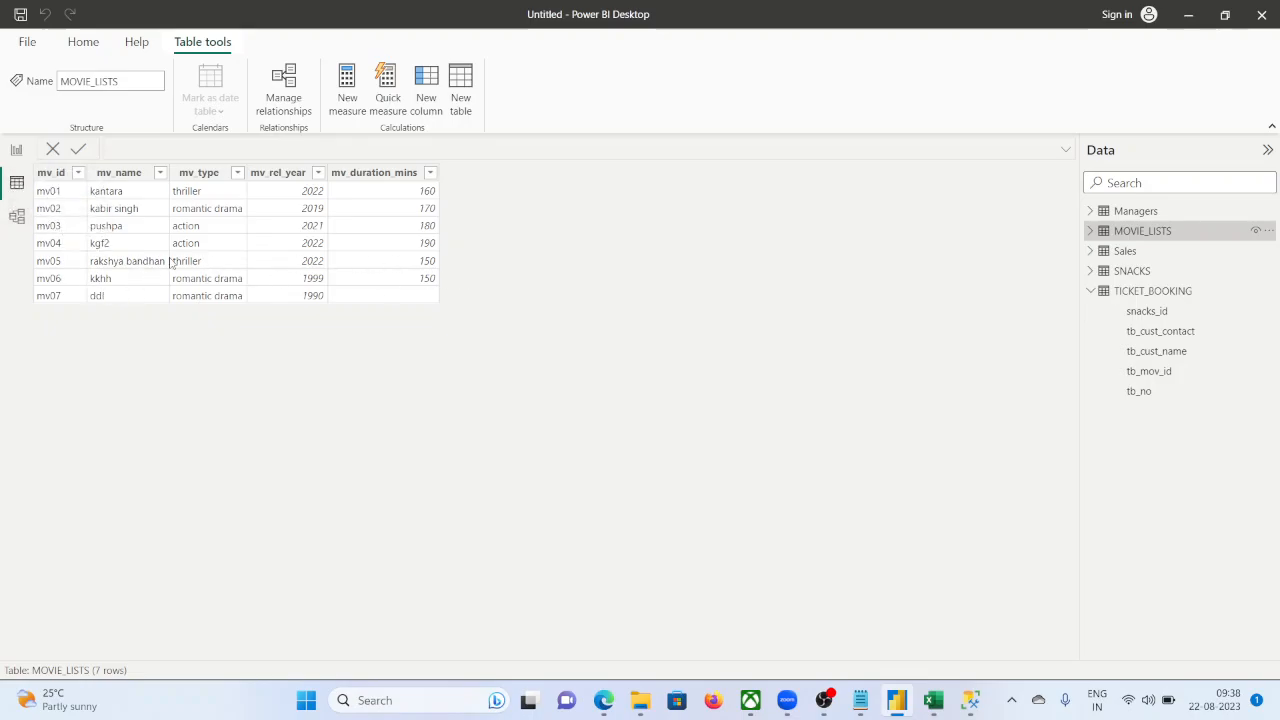
click(17, 153)
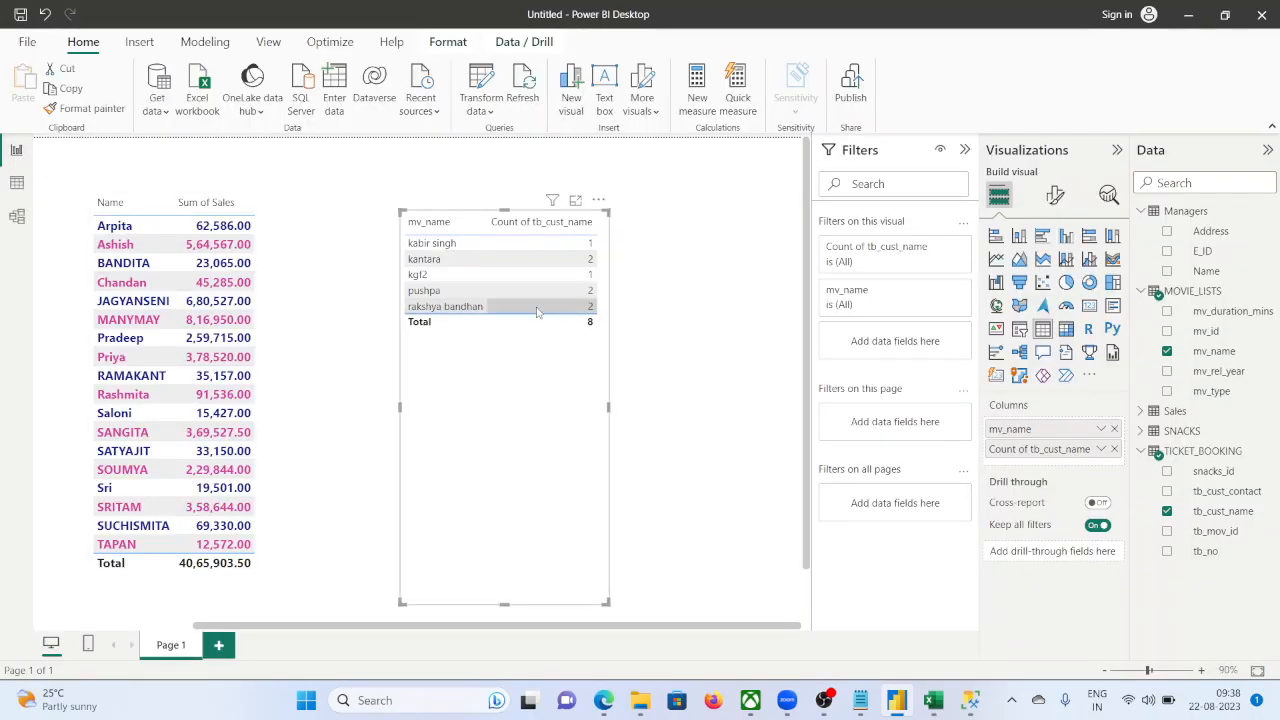
click(17, 182)
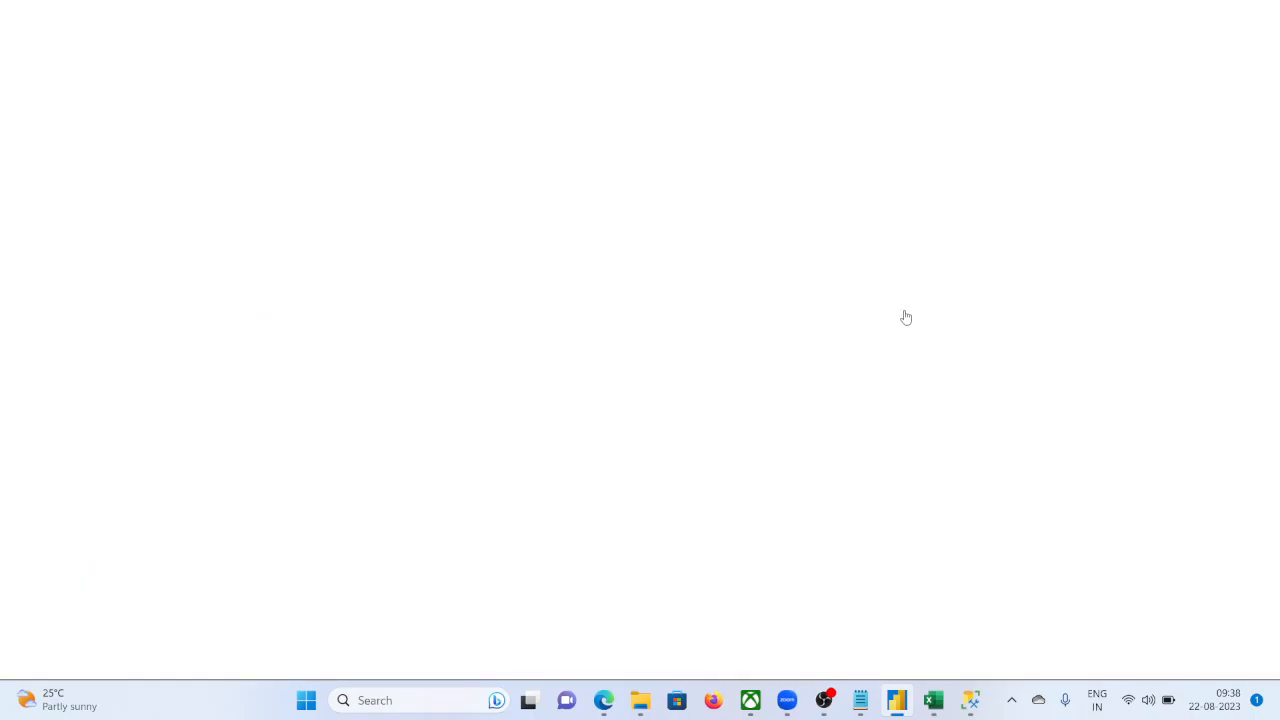
click(1150, 291)
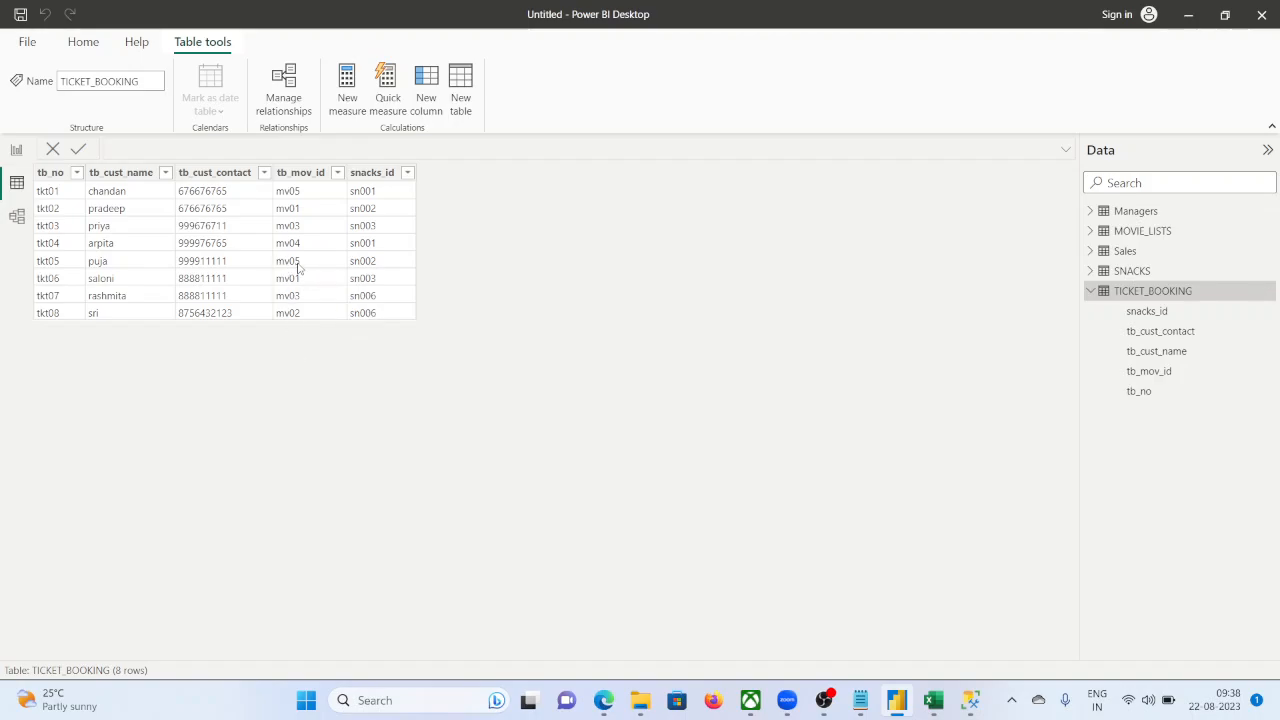
click(300, 191)
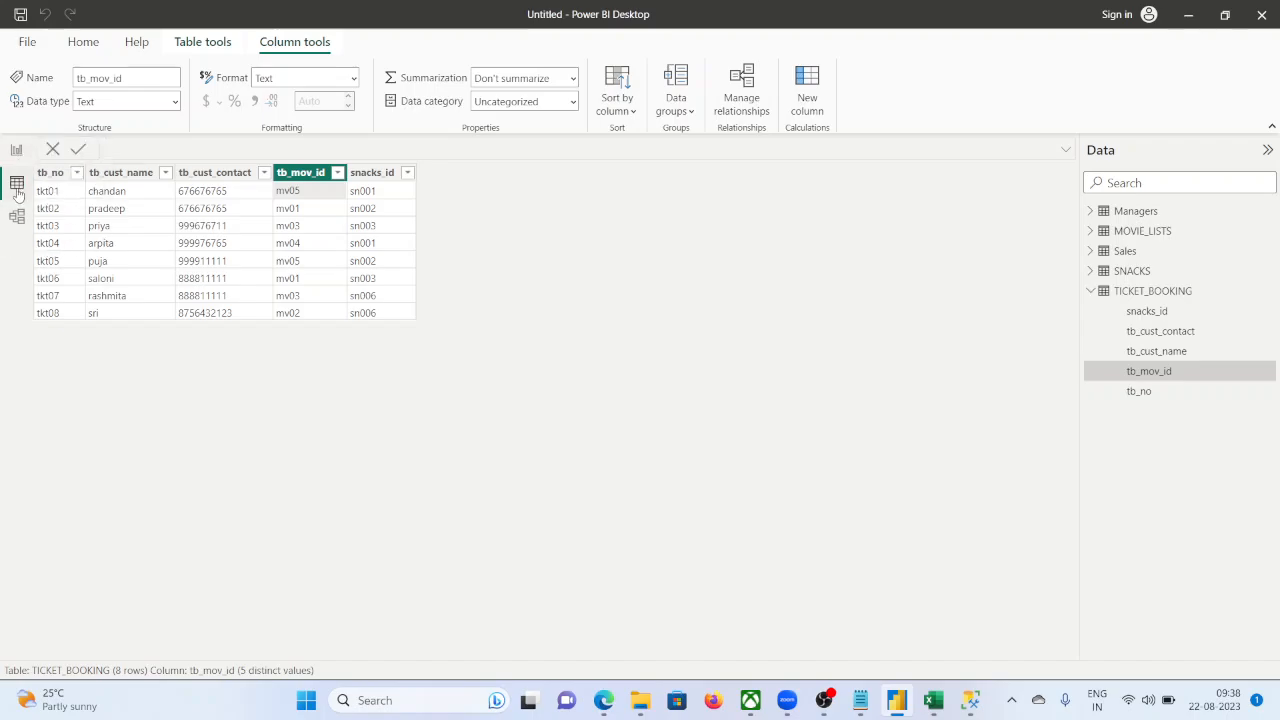
click(17, 150)
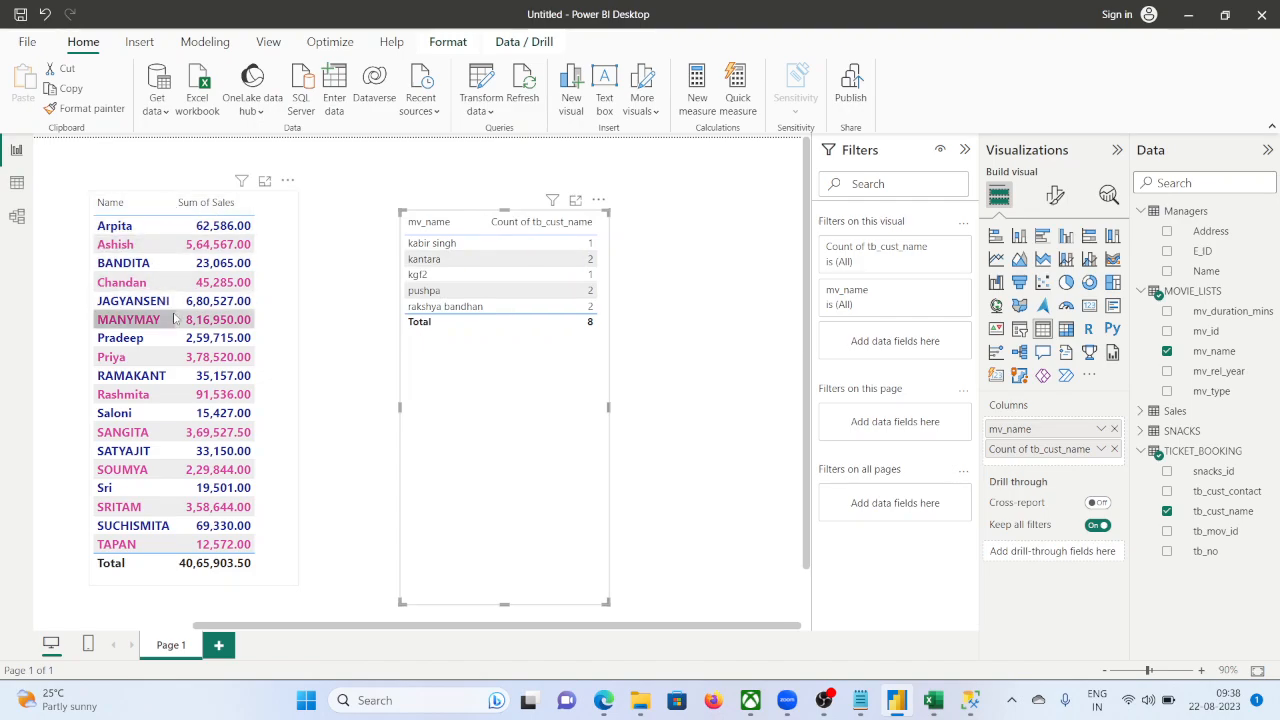
Copy the manager sales table's formatting to the movie table with Format painter and resize the movie table to fit its columns and rows.
click(175, 319)
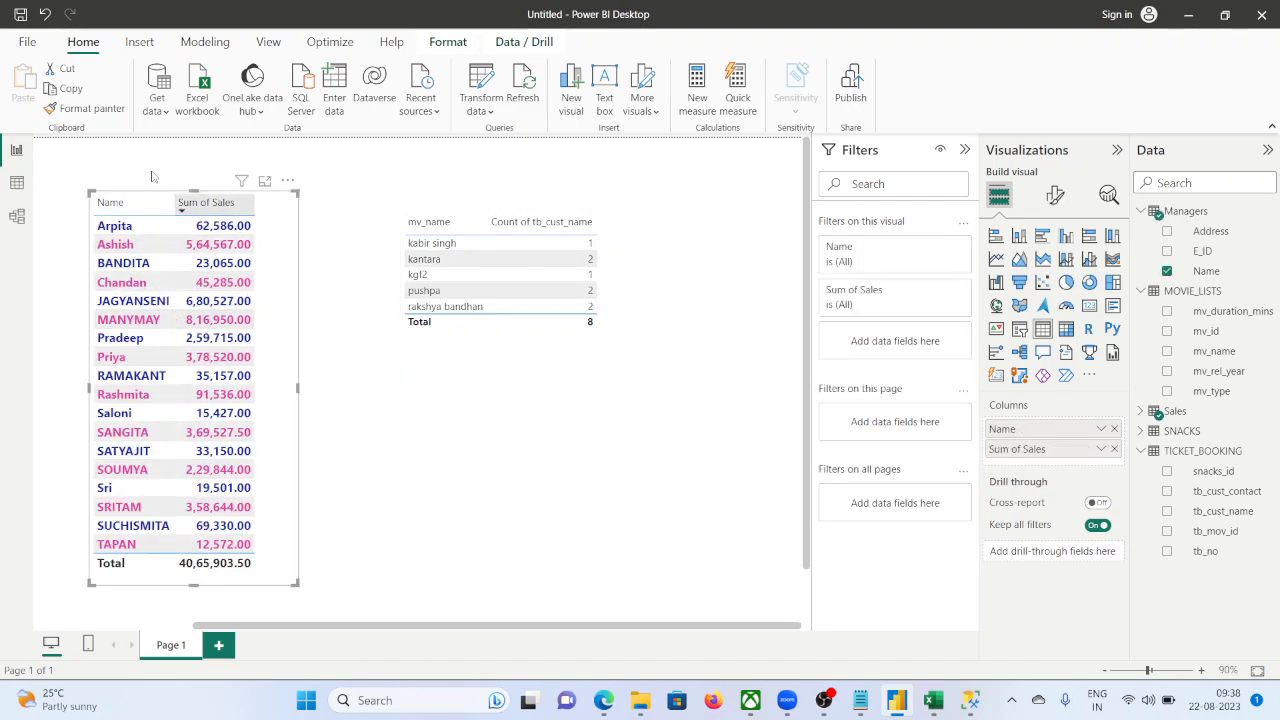
click(84, 108)
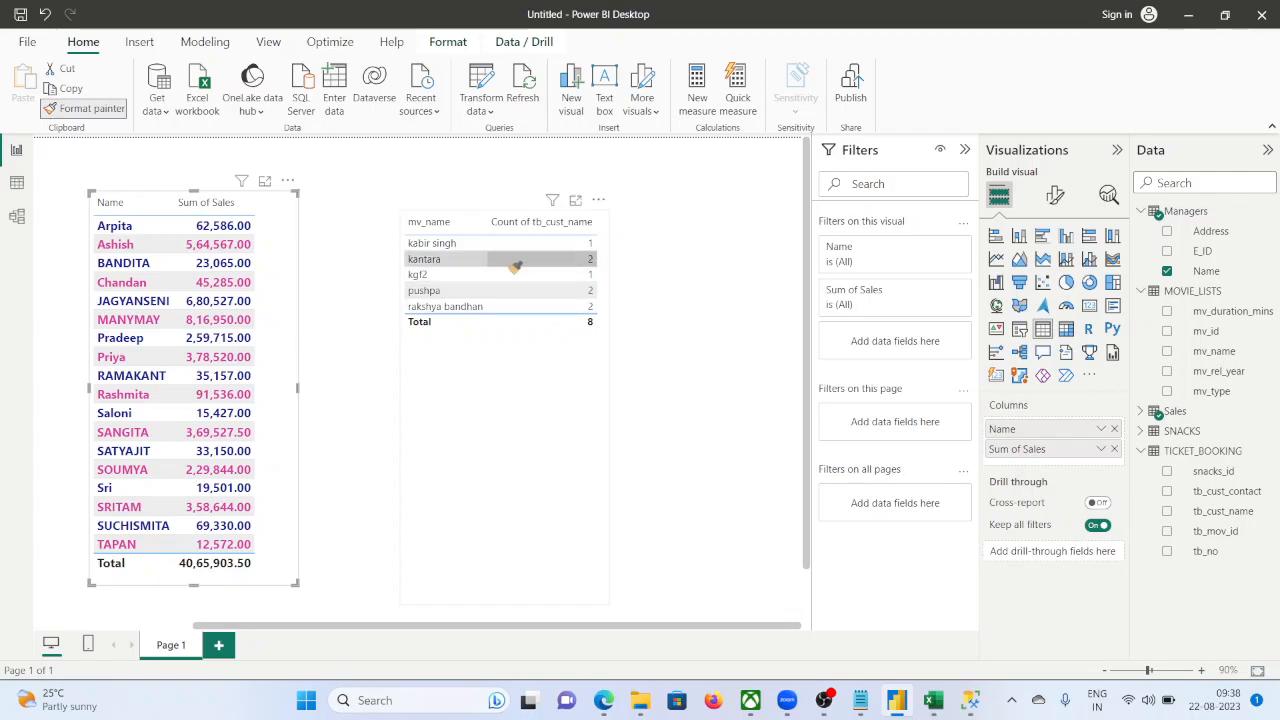
click(537, 316)
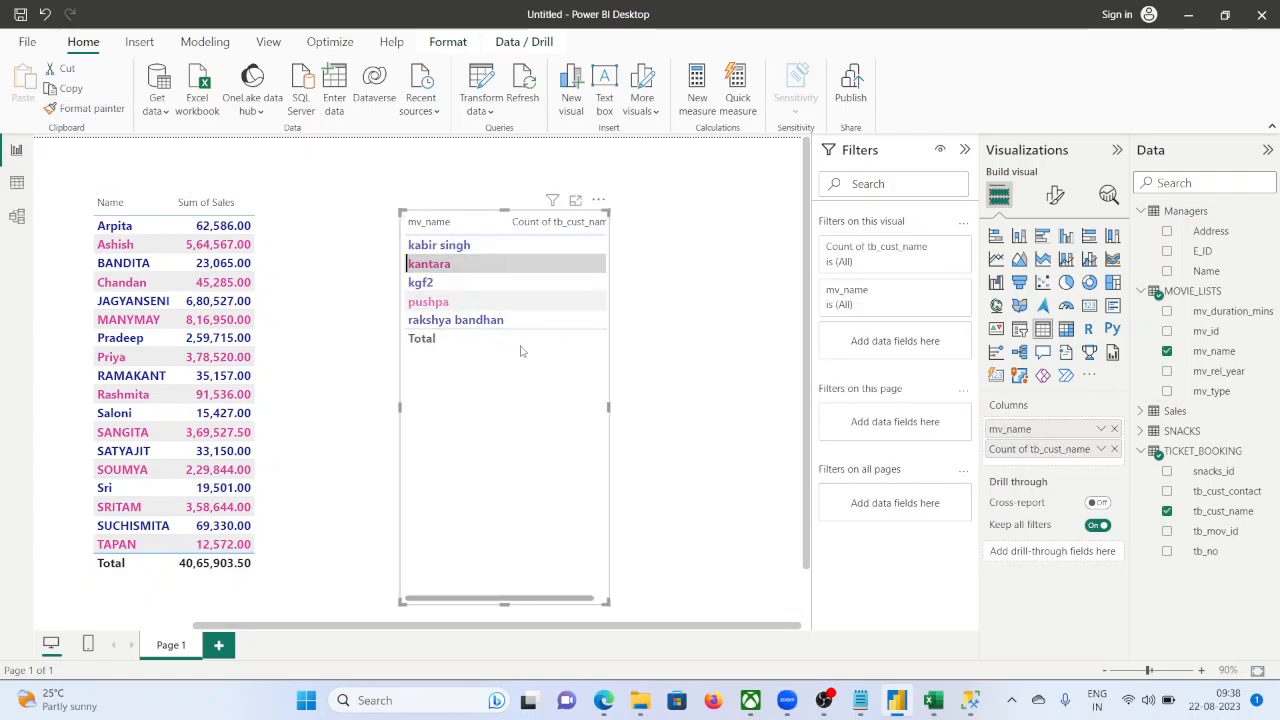
drag(605, 600, 637, 363)
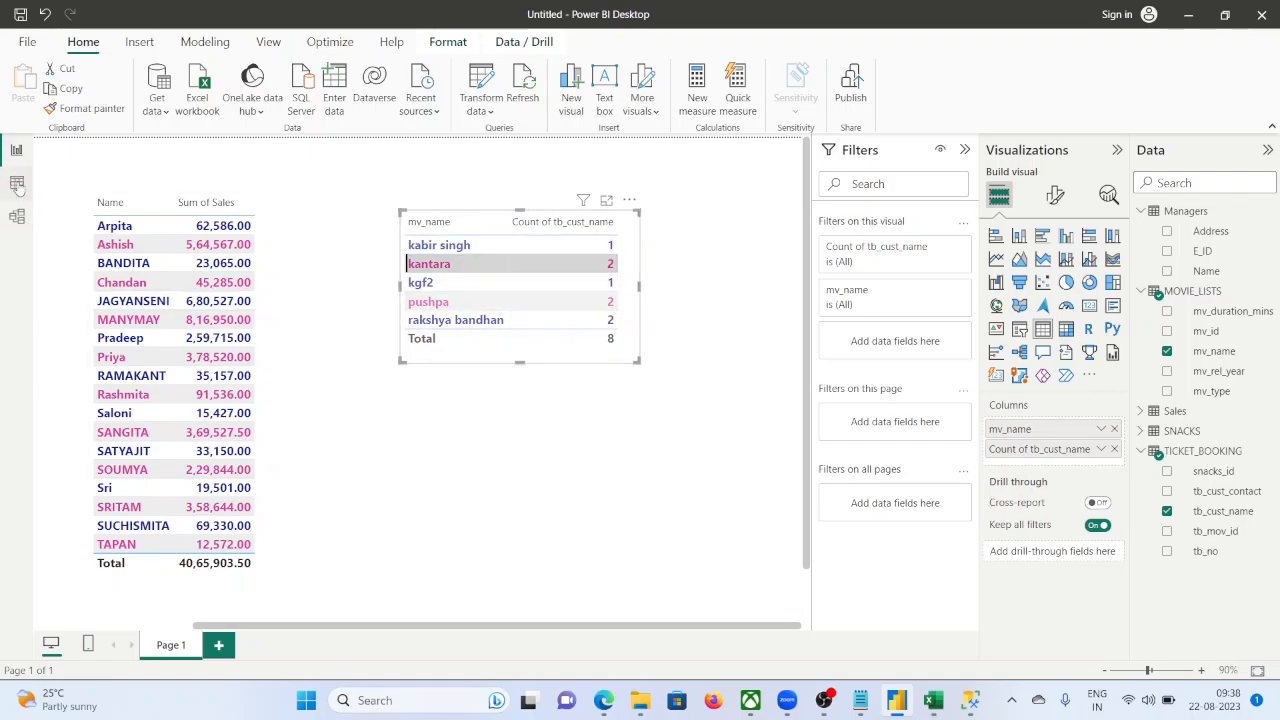
Delete the MOVIE_LISTS–TICKET_BOOKING and SNACKS–TICKET_BOOKING relationships from the model.
click(16, 216)
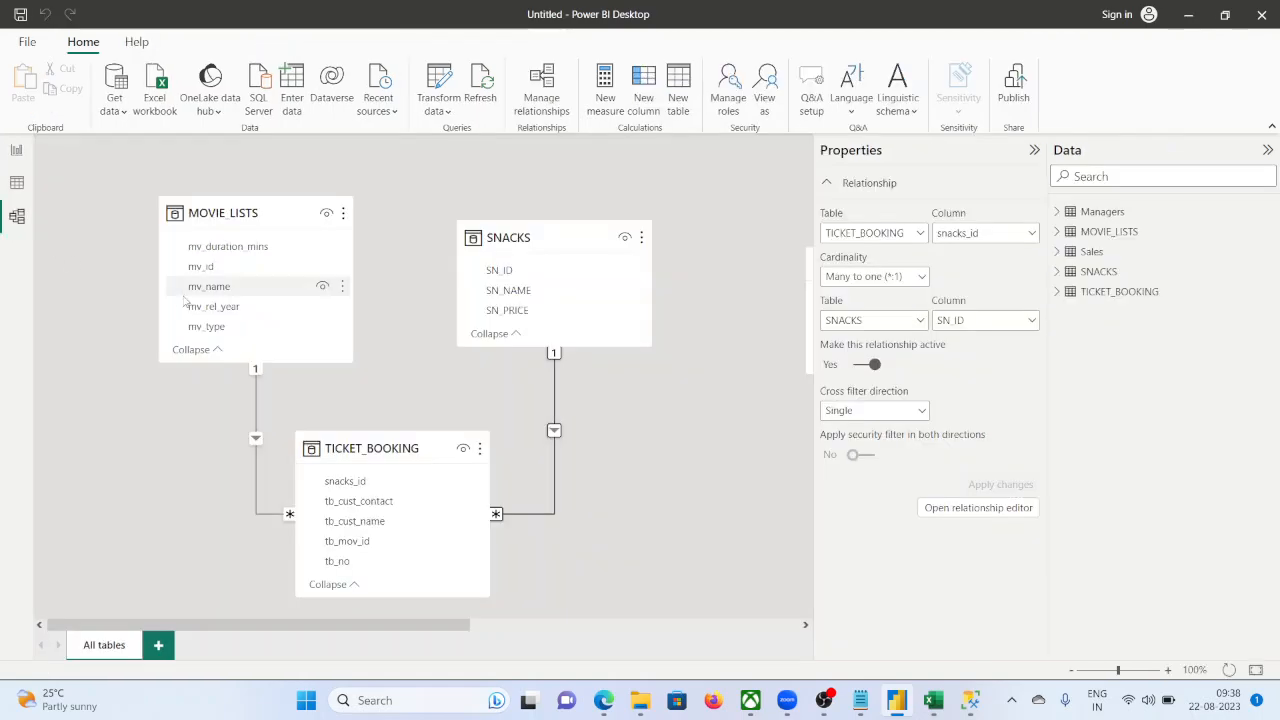
click(255, 415)
key(Delete)
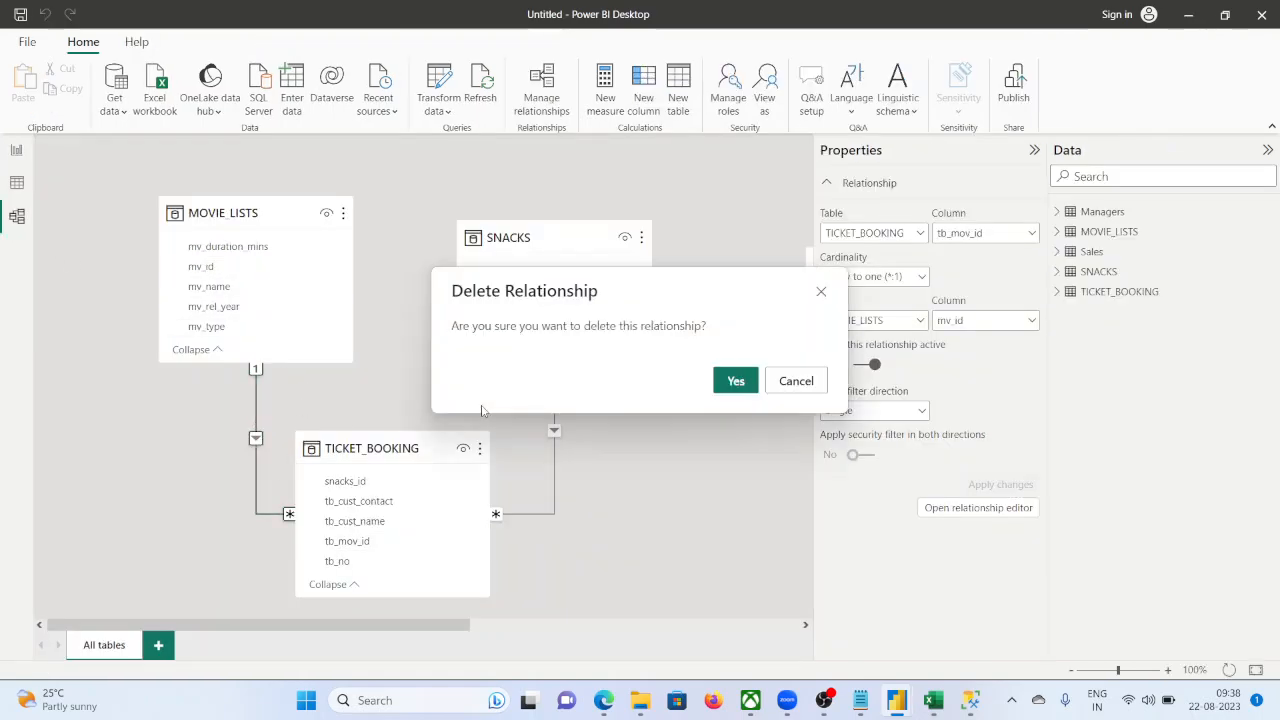
click(736, 381)
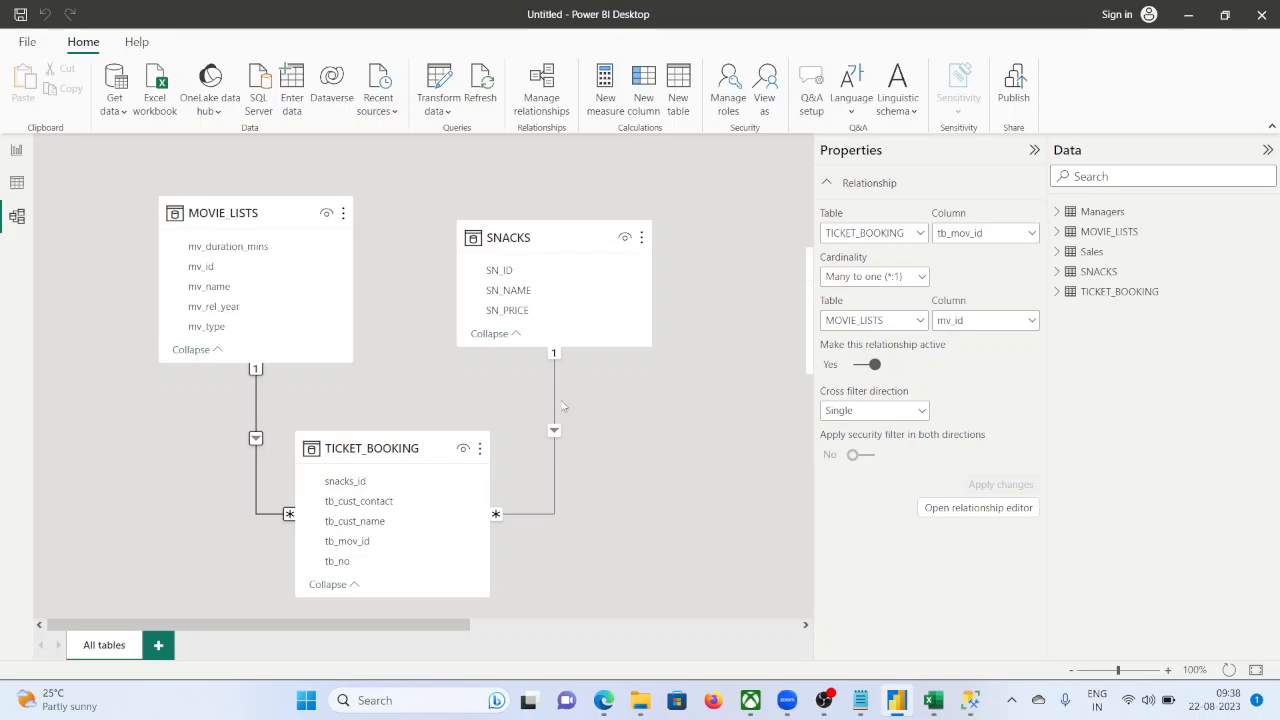
click(558, 400)
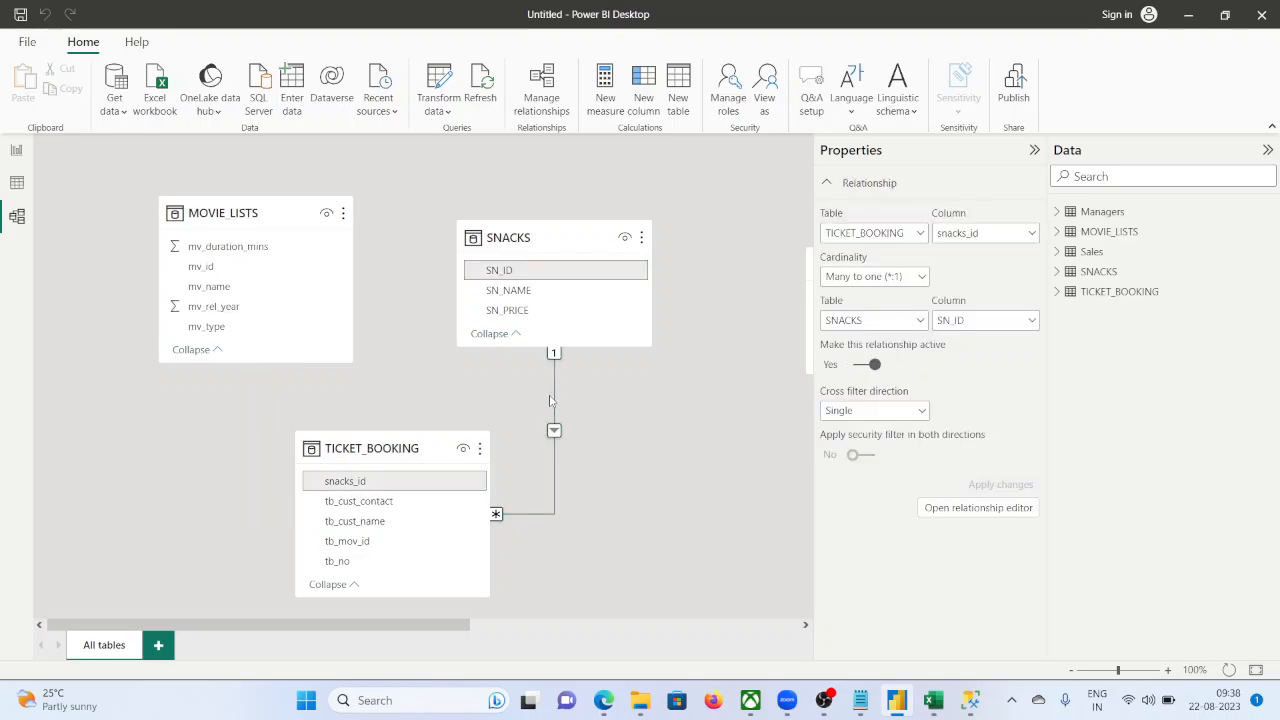
key(Delete)
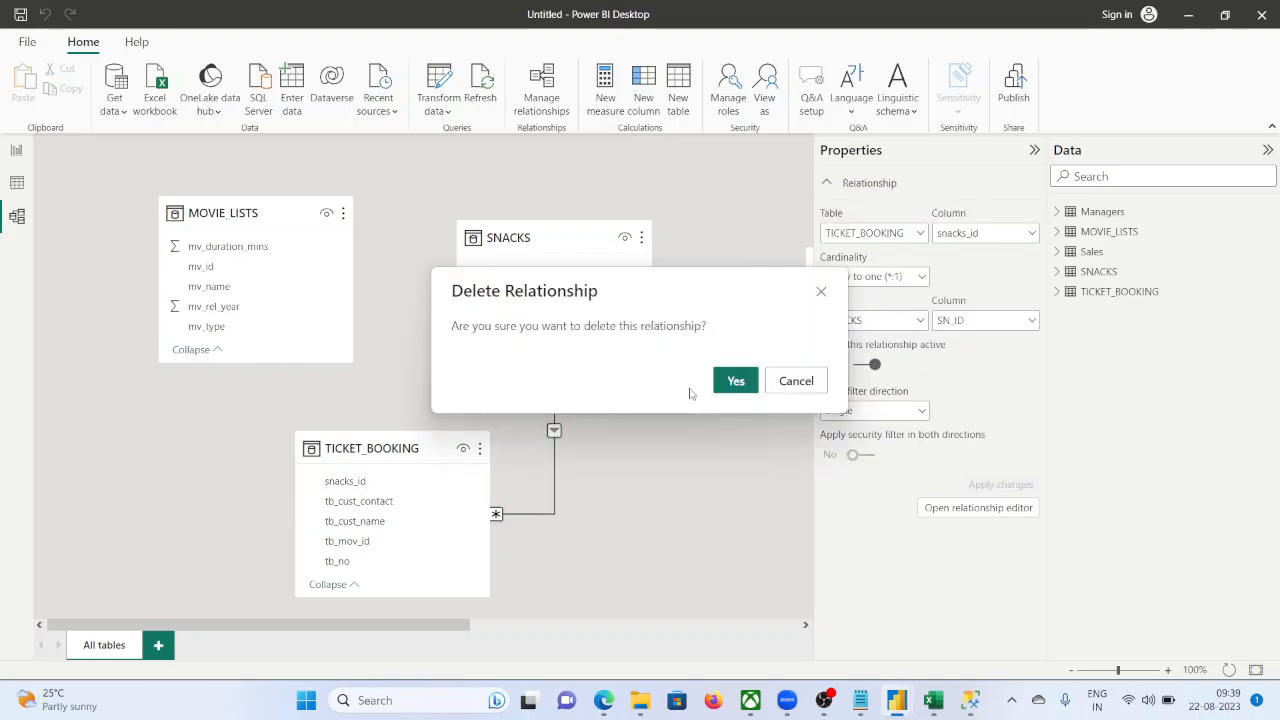
click(731, 388)
Enlarge the movie table on the report and examine its customer counts against TICKET_BOOKING without the relationships.
click(16, 150)
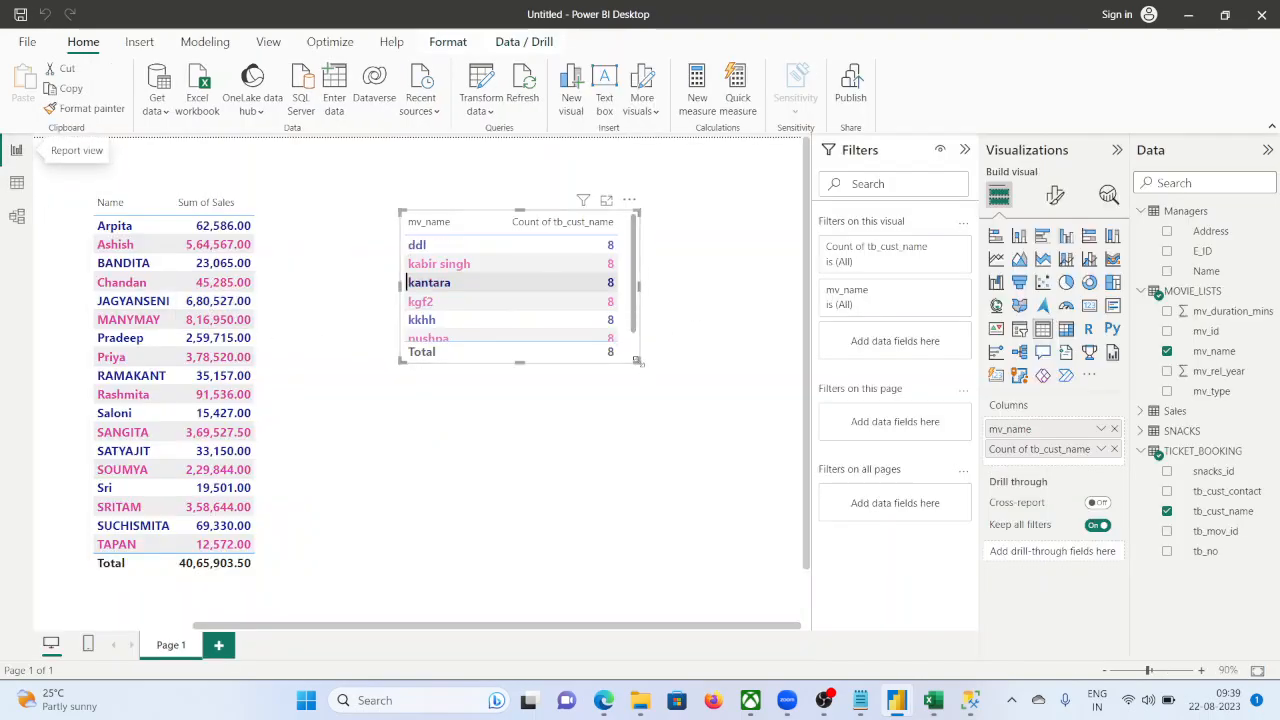
drag(637, 361, 666, 405)
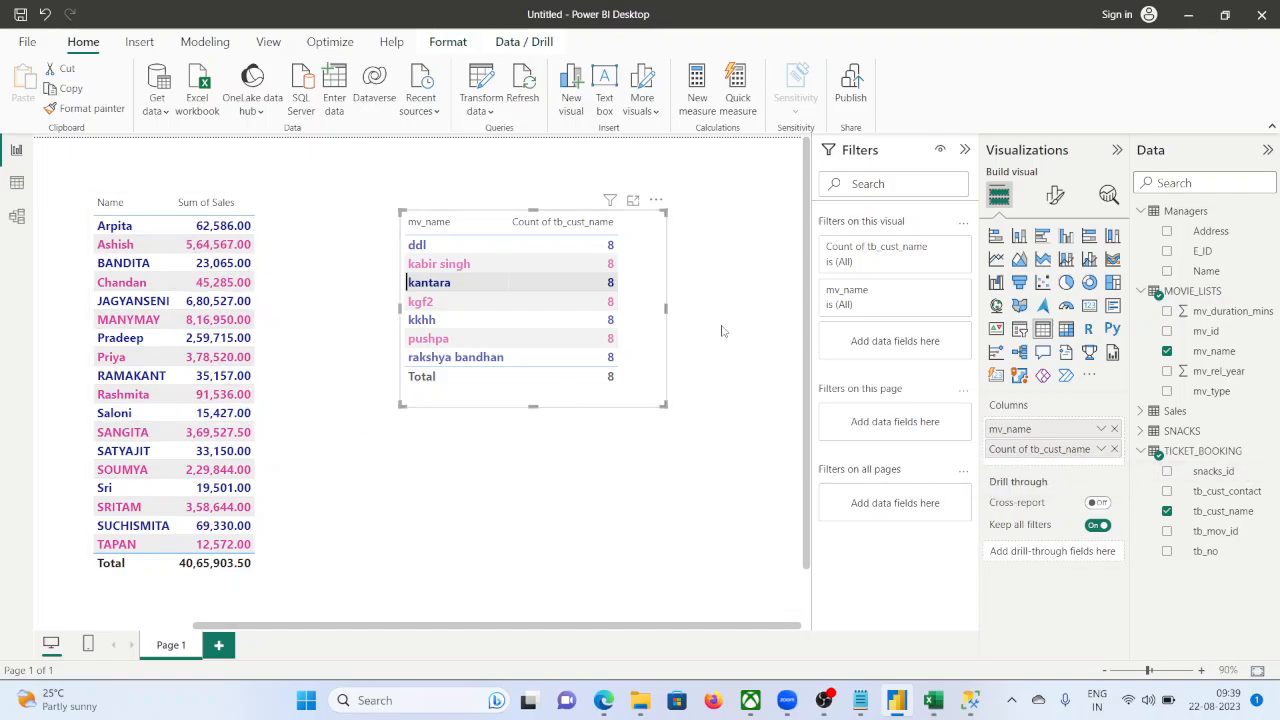
click(16, 182)
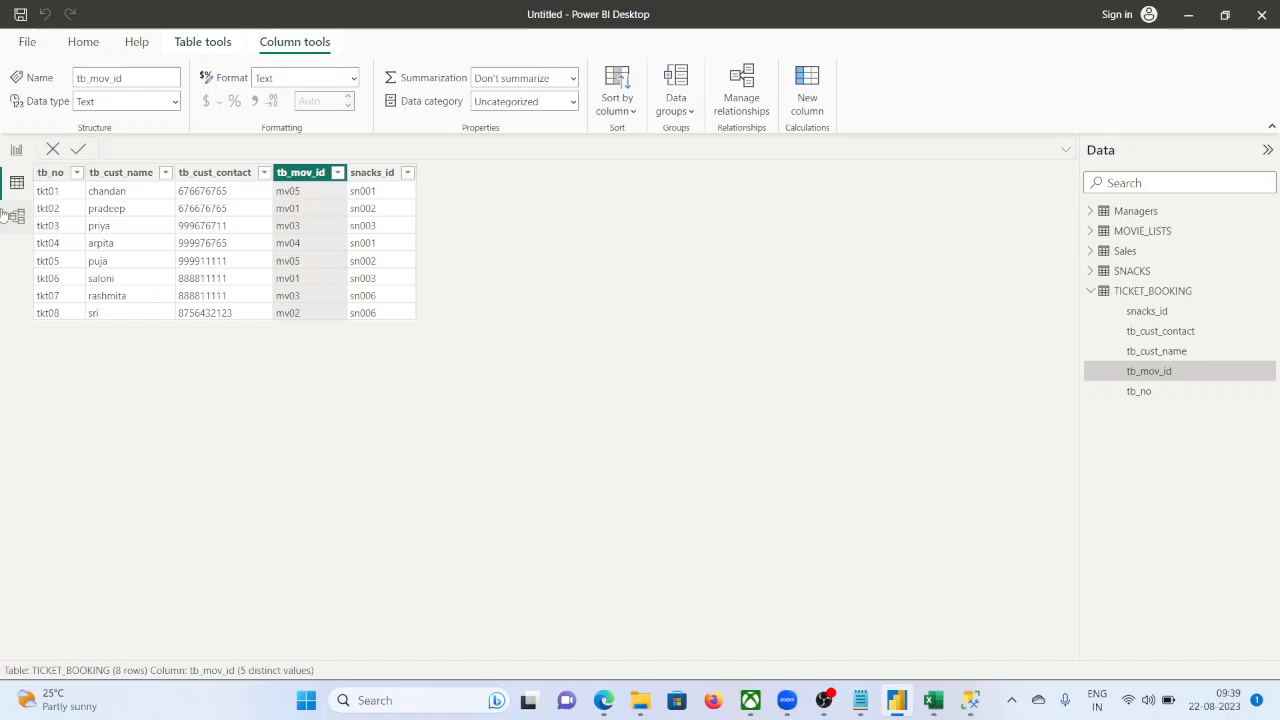
click(16, 150)
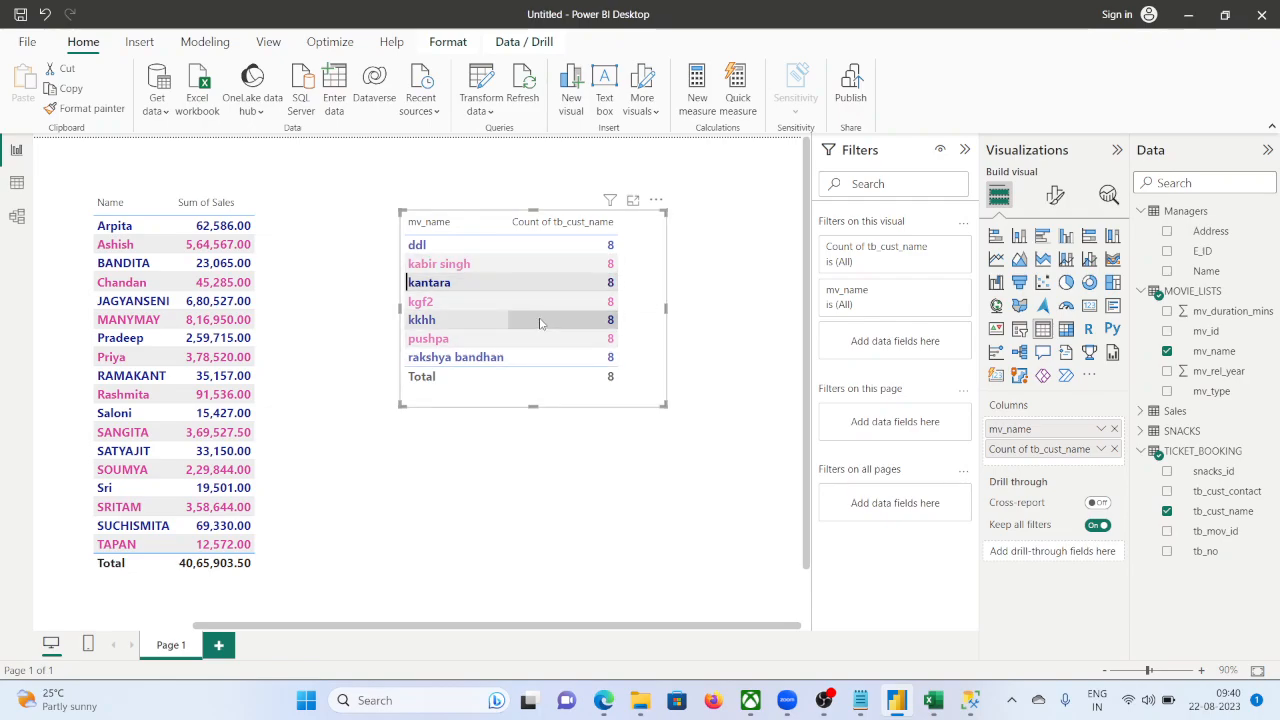
click(648, 273)
scroll(597, 440, down, 2)
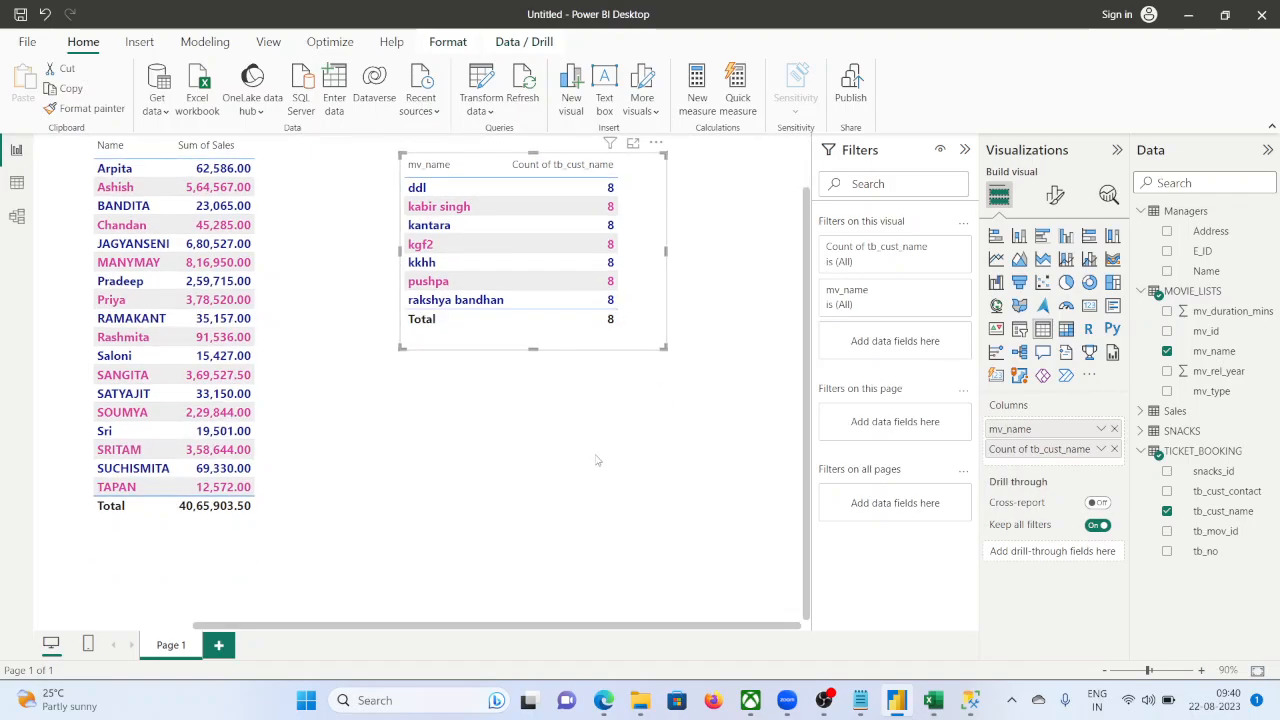
scroll(581, 413, up, 2)
Relate mv_id in MOVIE_LISTS to tb_mov_id and SN_ID in SNACKS to snacks_id in TICKET_BOOKING.
click(16, 216)
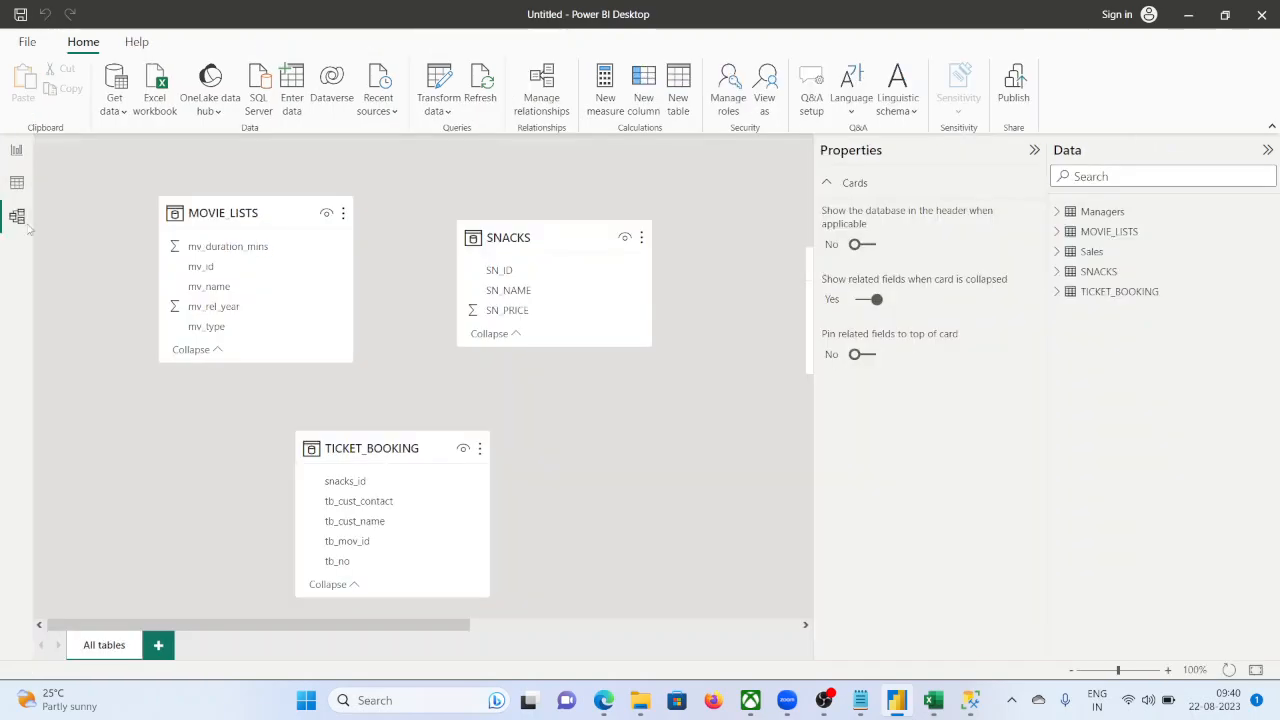
drag(212, 270, 349, 549)
drag(510, 272, 352, 487)
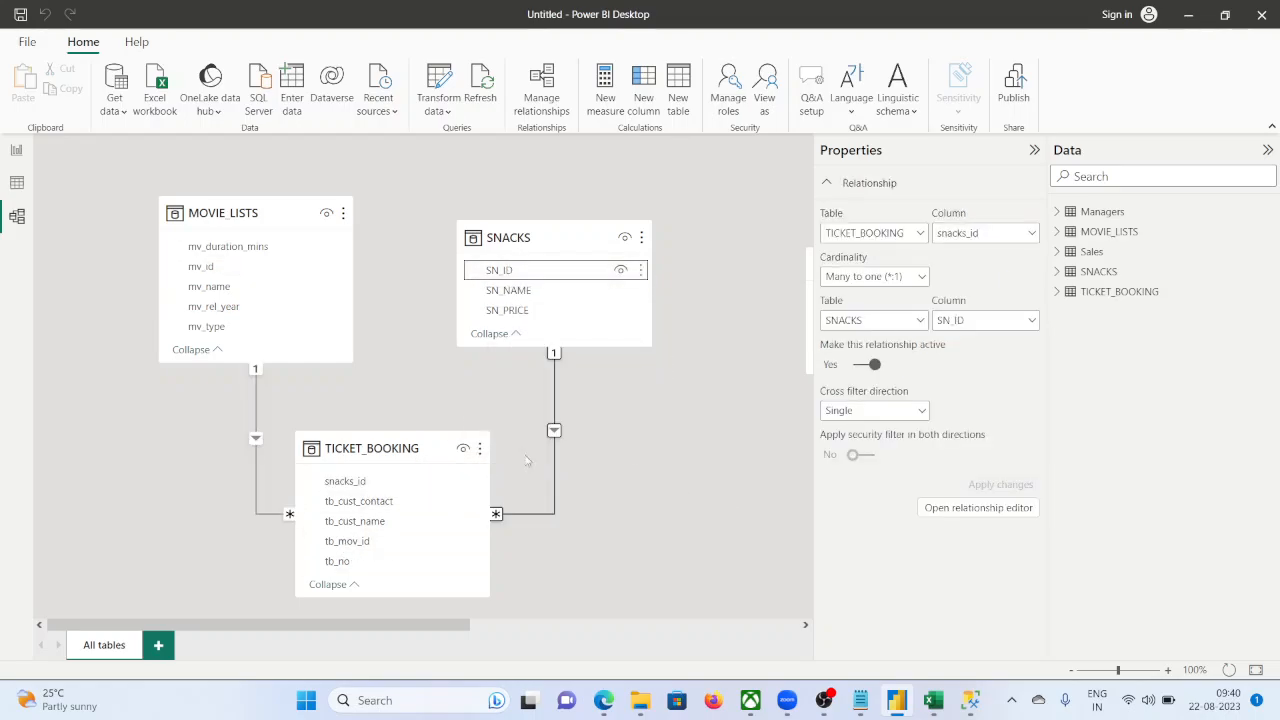
Shrink the movie table to its rows and add an empty table visual, placed and sized below it on the report.
click(16, 150)
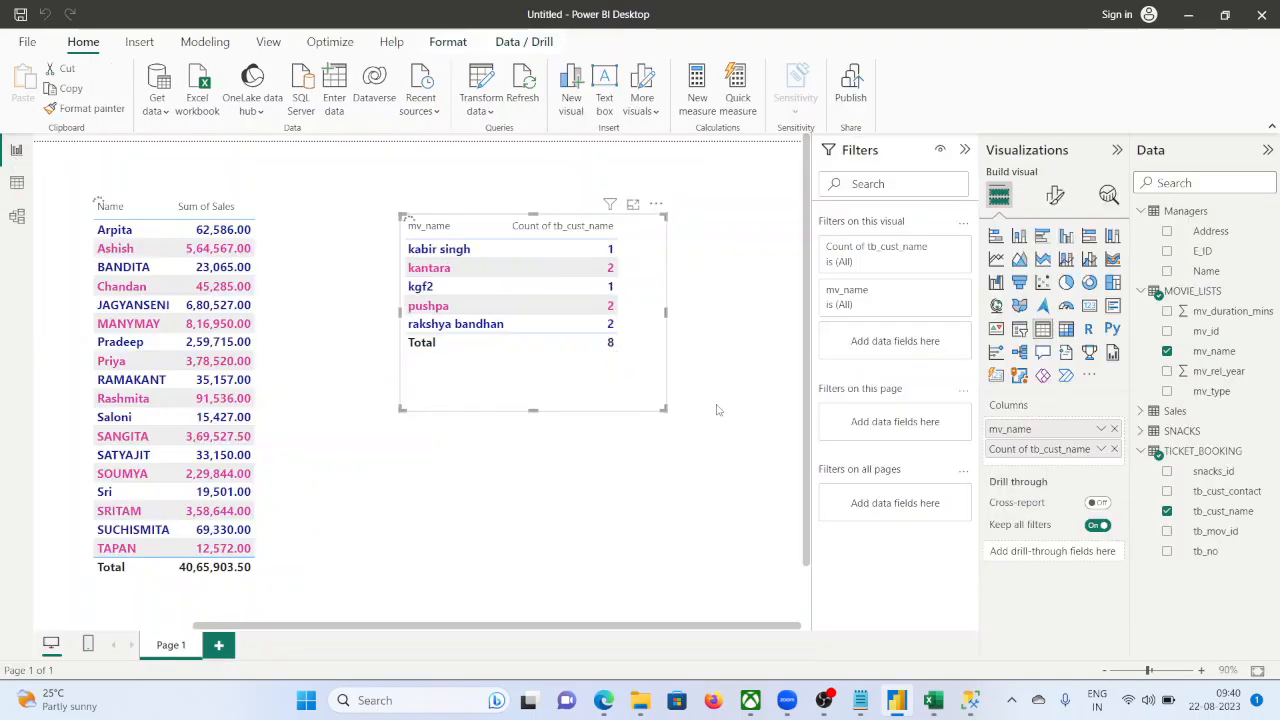
drag(664, 408, 657, 357)
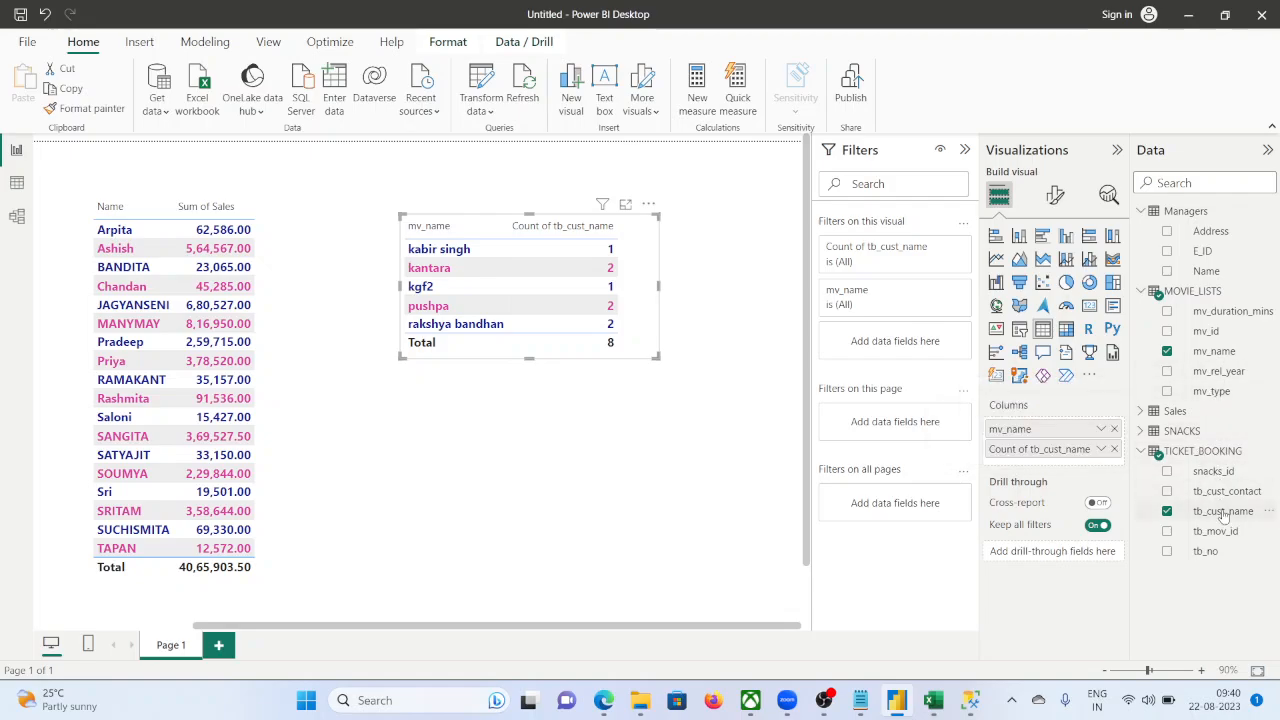
click(536, 446)
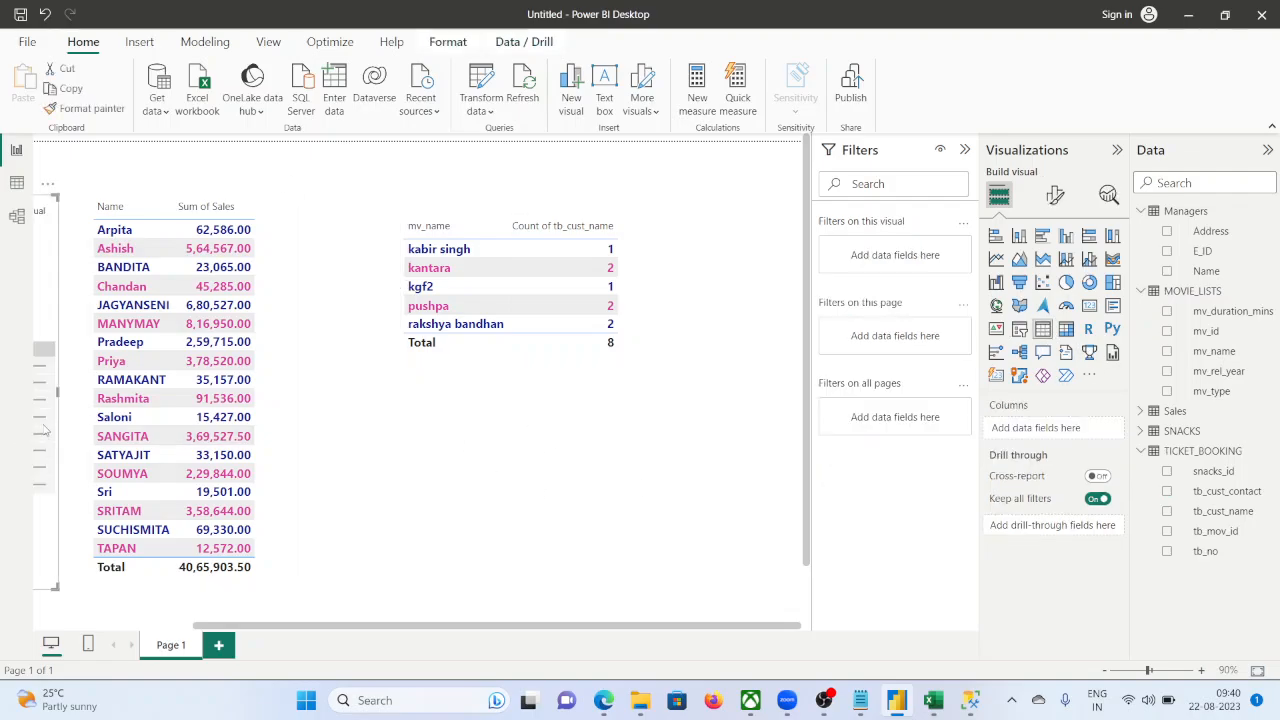
drag(50, 412, 650, 497)
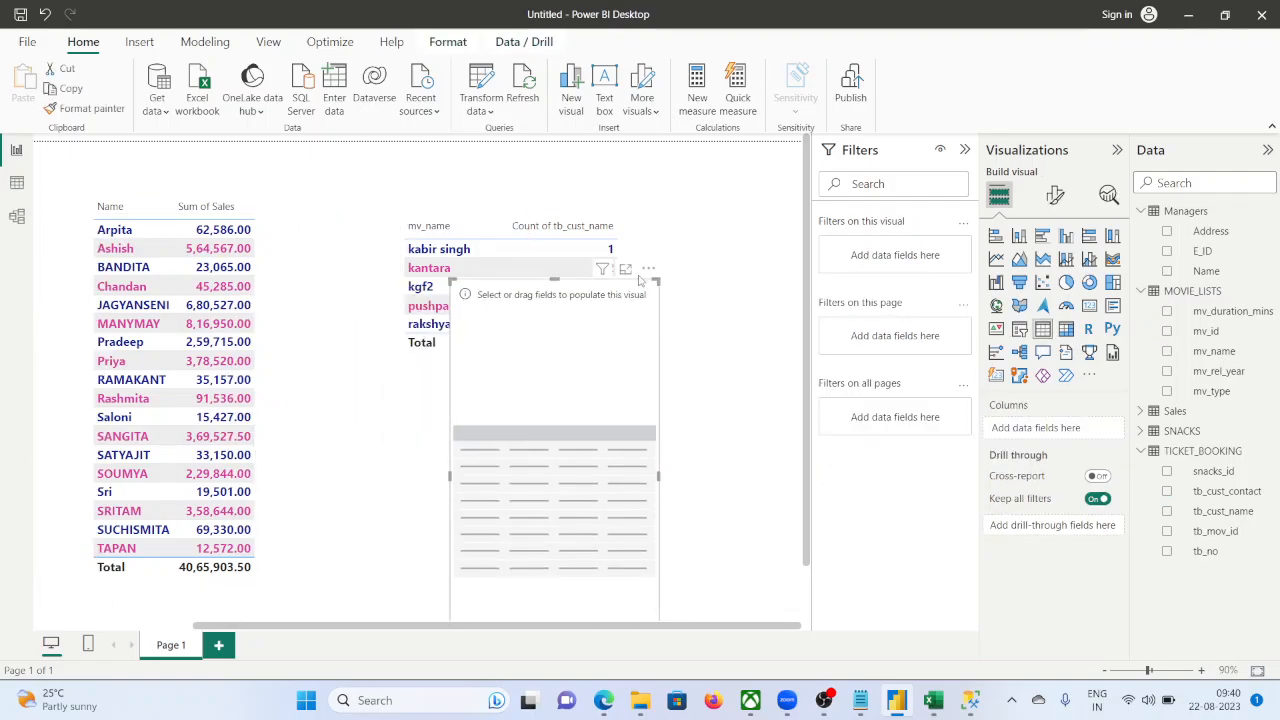
drag(659, 284, 611, 392)
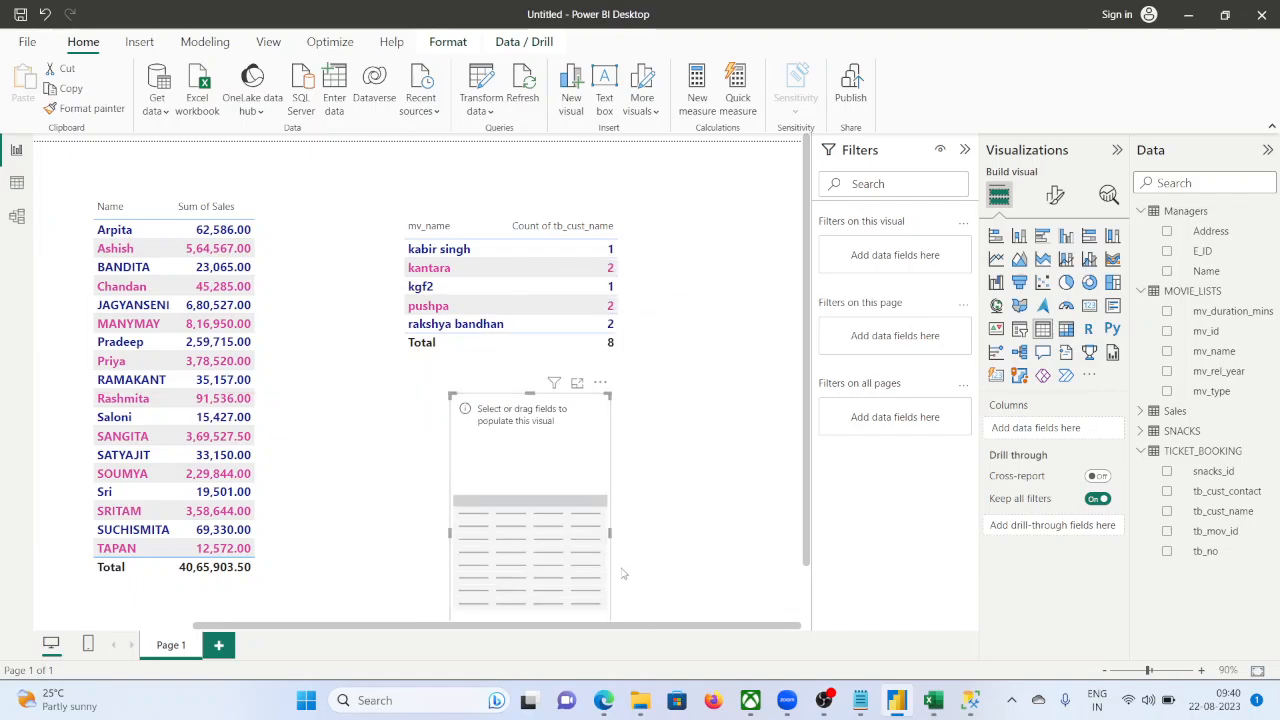
scroll(623, 547, down, 1)
drag(609, 608, 668, 551)
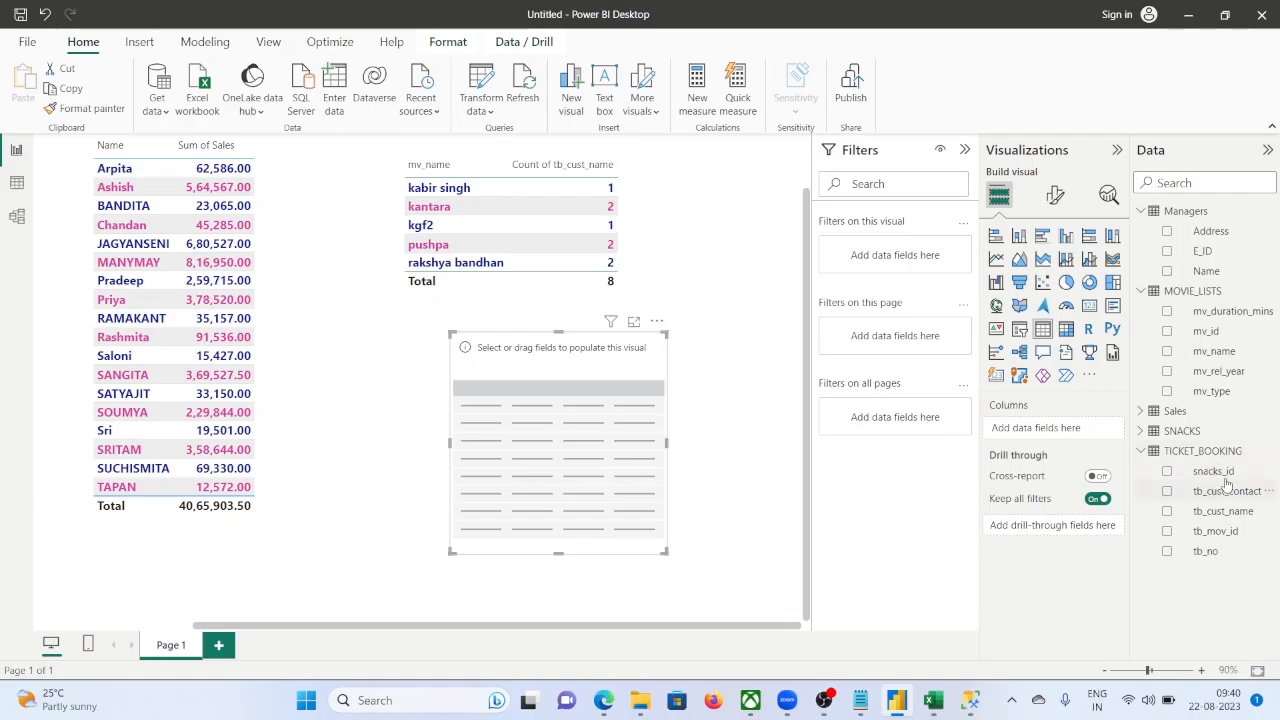
Add SN_NAME from SNACKS to the empty table visual as its only column, removing the trial snacks_id field.
click(1141, 431)
drag(1212, 471, 510, 441)
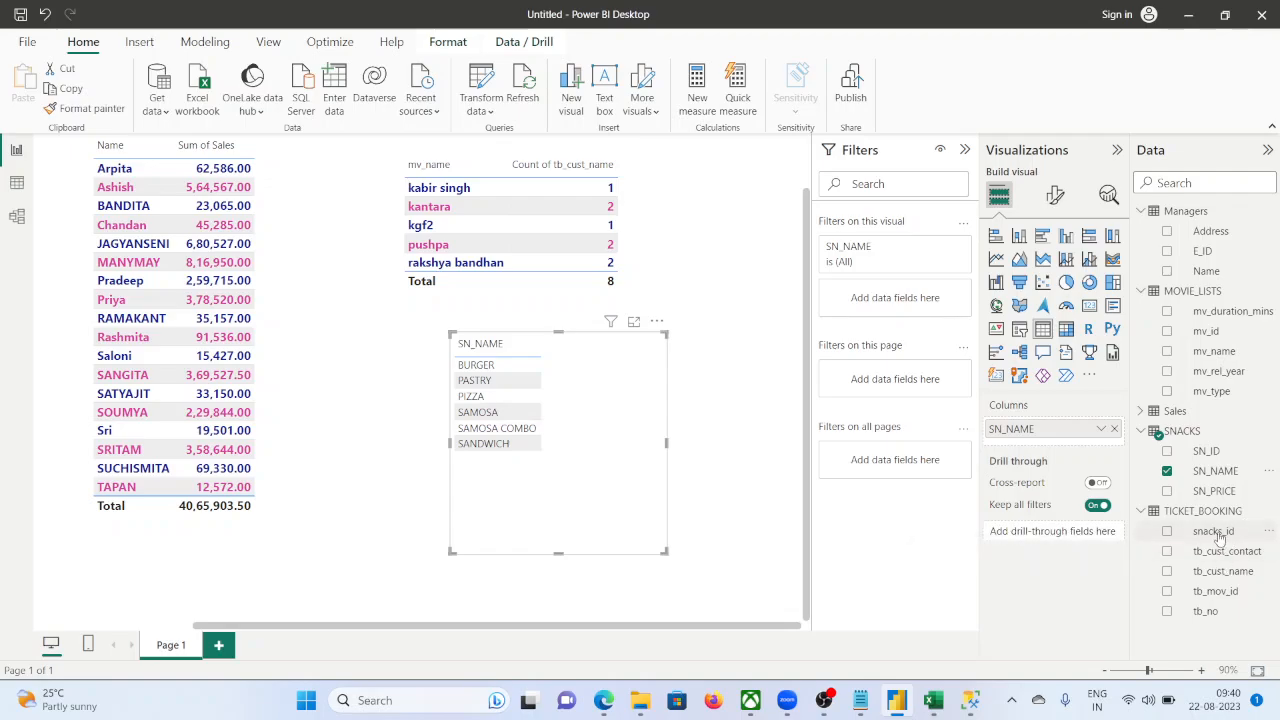
drag(1214, 531, 615, 375)
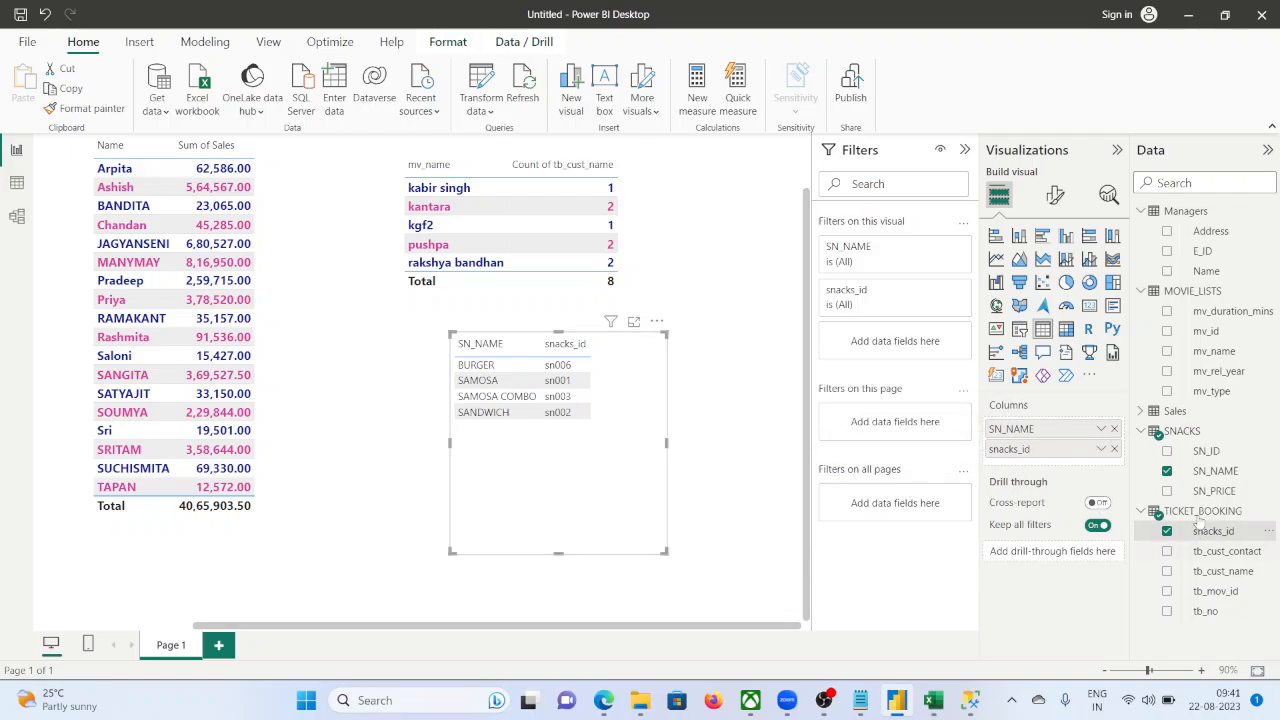
click(1114, 449)
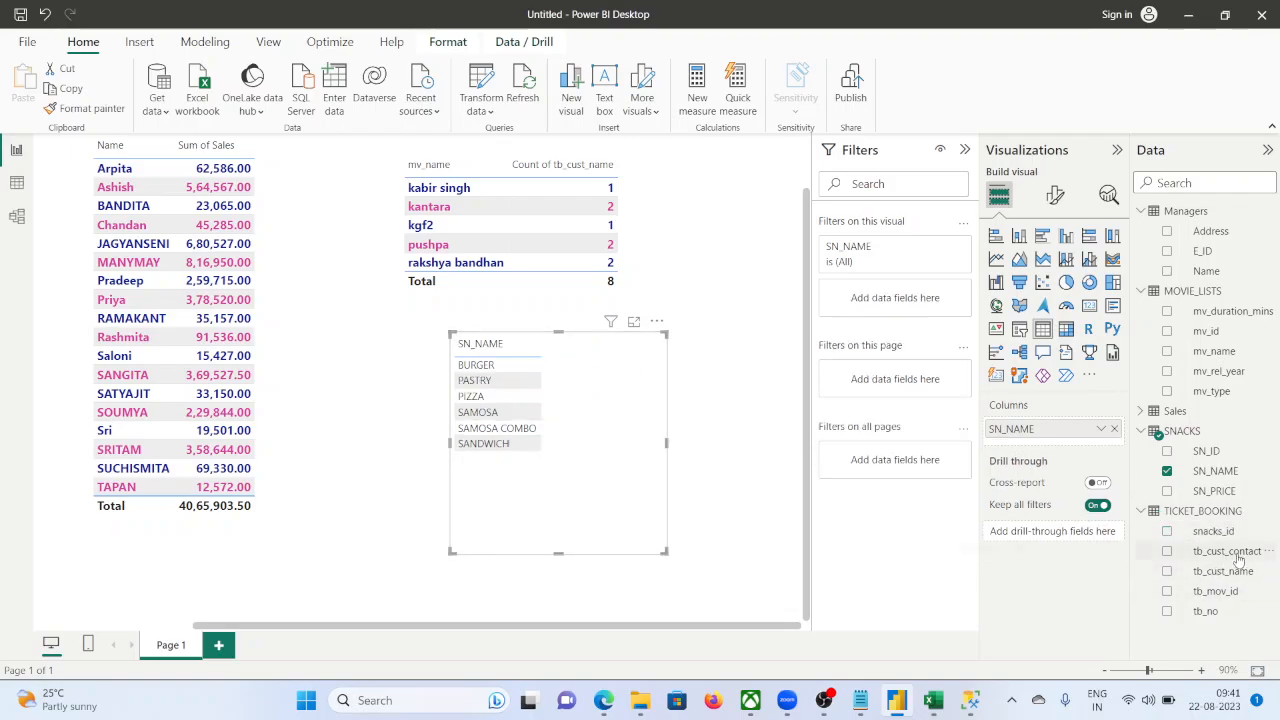
Add tb_cust_name from TICKET_BOOKING to the snack table visual and summarize it as Count.
drag(1235, 577, 636, 387)
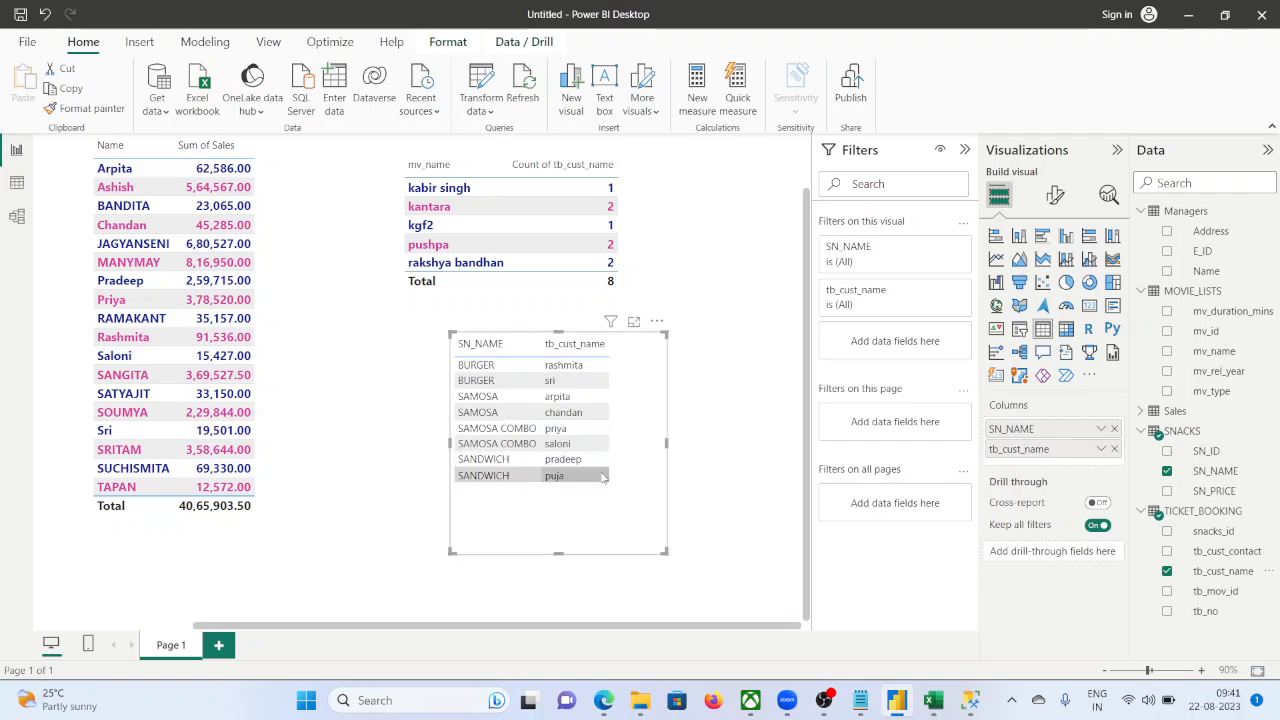
click(1102, 450)
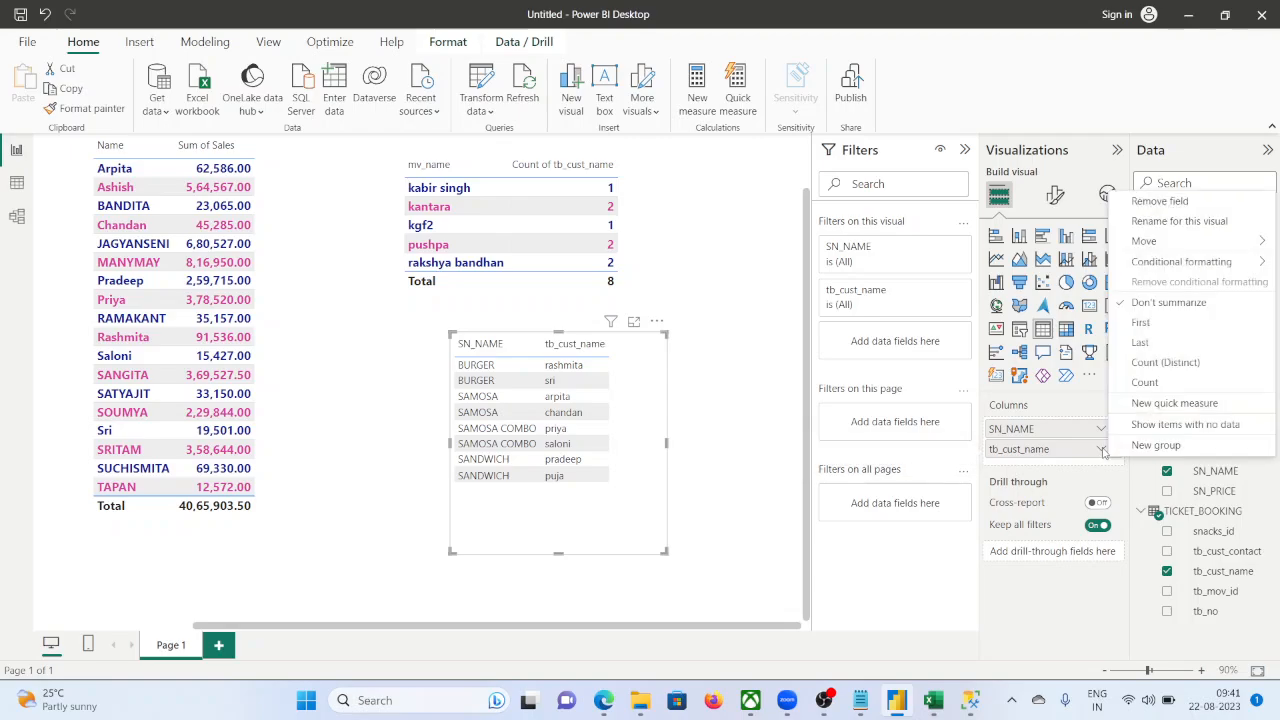
click(1145, 385)
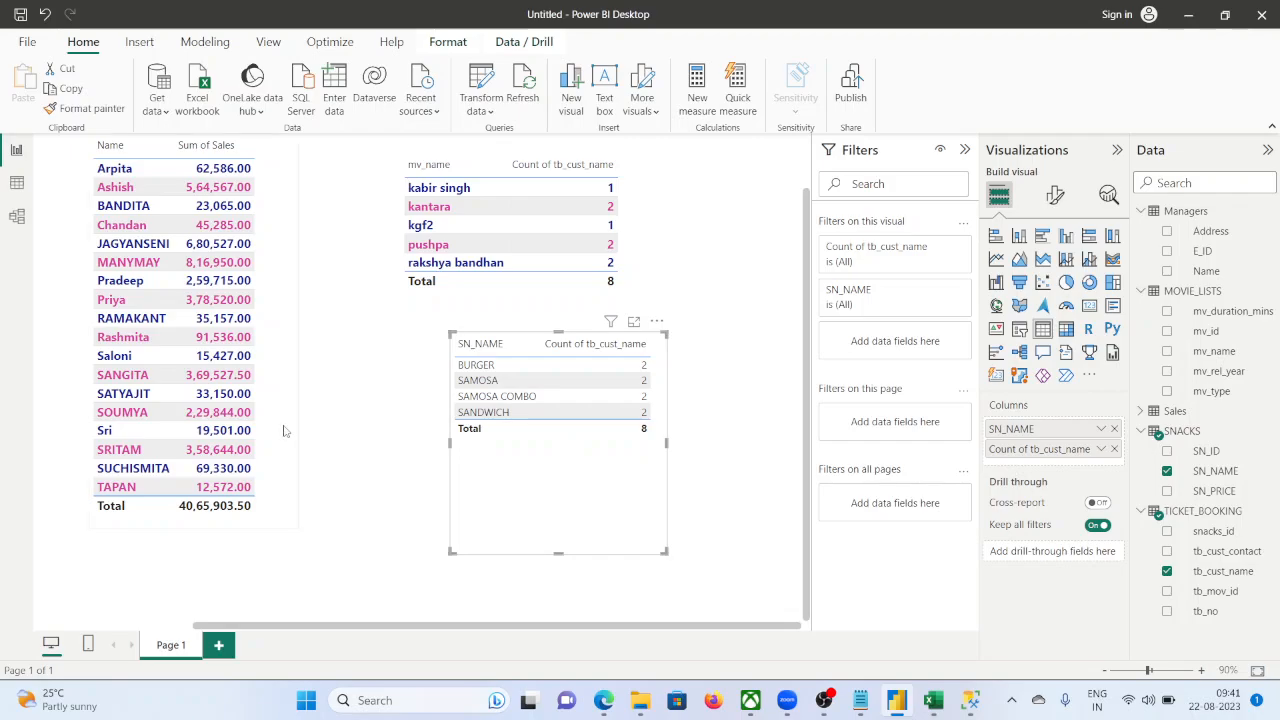
Examine the snacks_id values in the TICKET_BOOKING data and compare them with the rows of the SNACKS table.
click(16, 184)
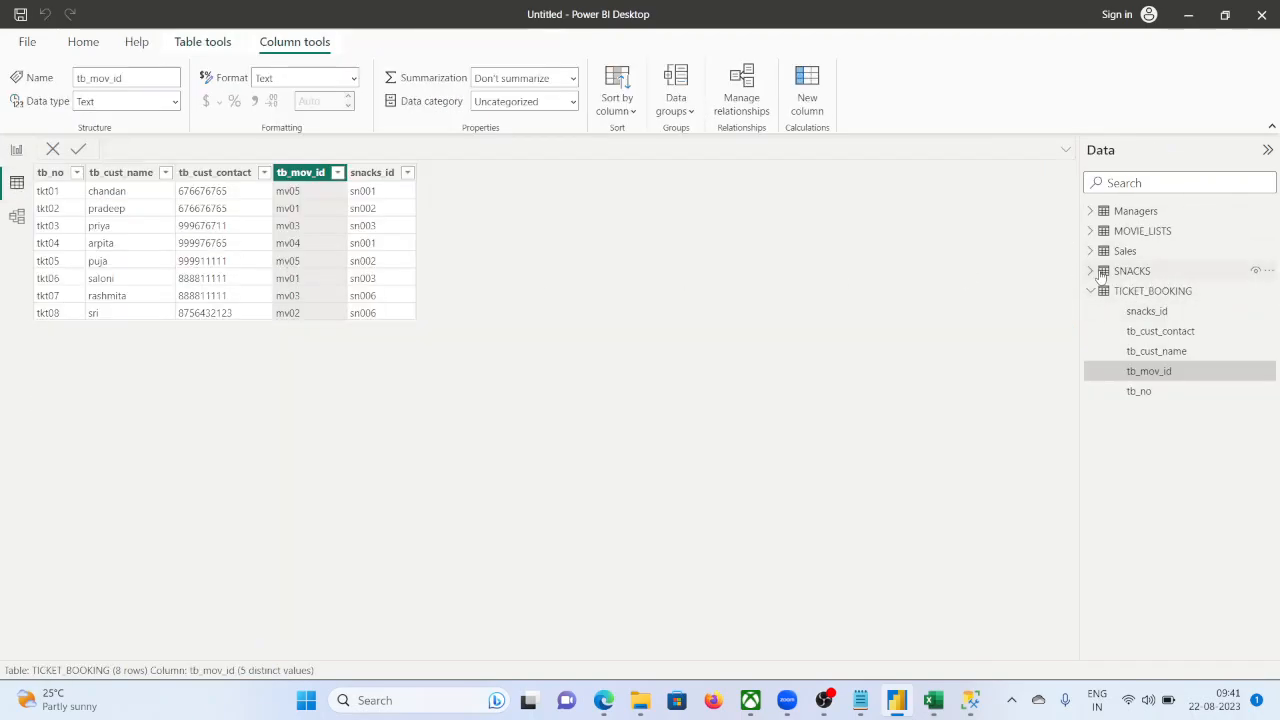
click(1161, 297)
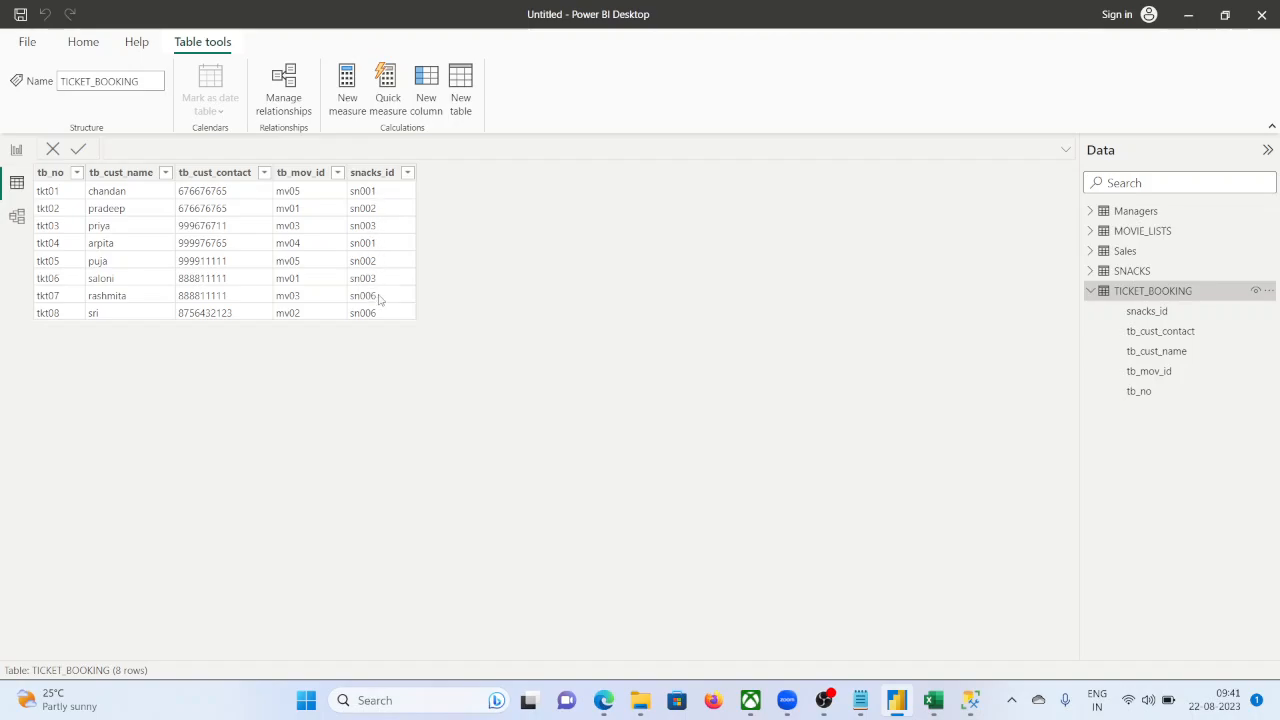
click(368, 225)
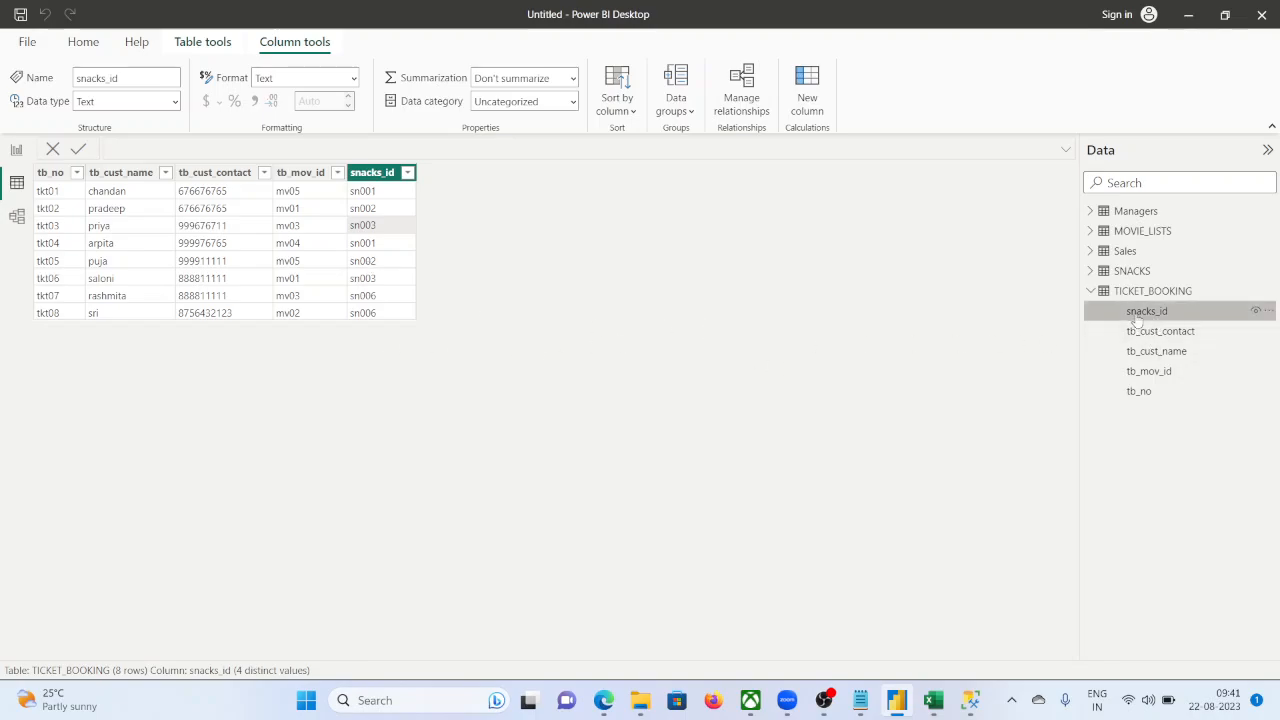
click(1127, 272)
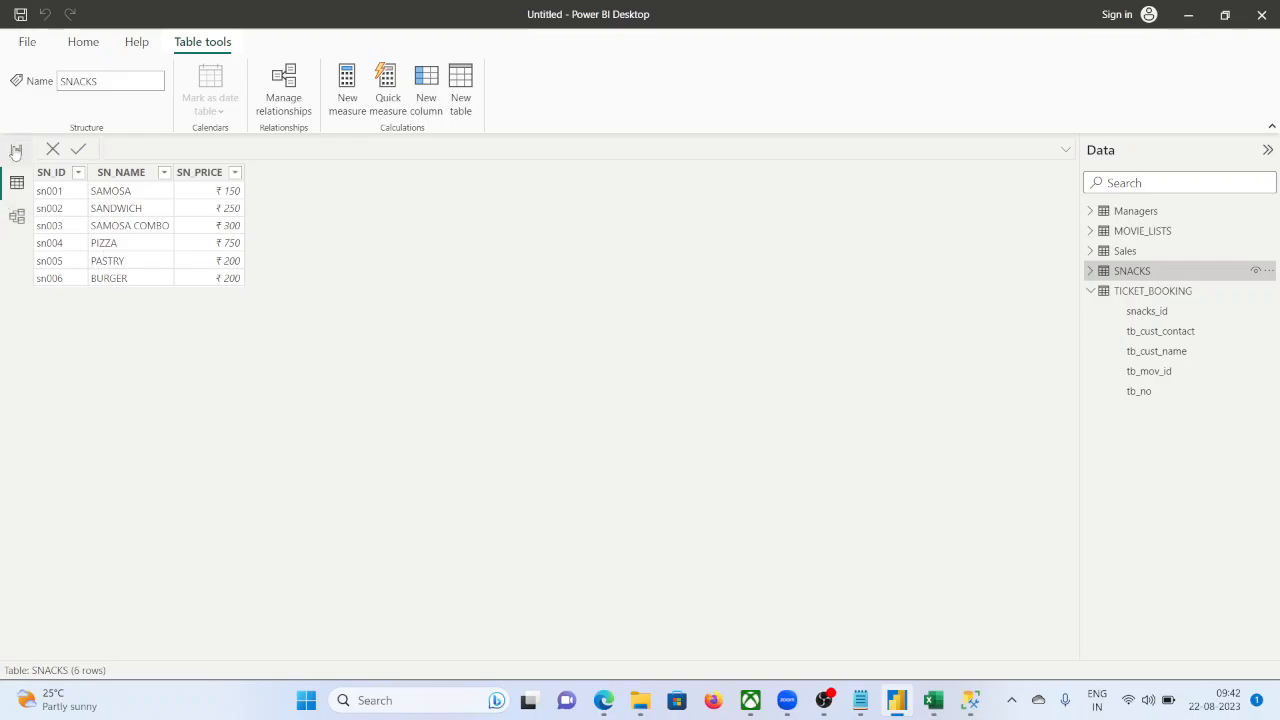
Copy the movie table's formatting onto the snack table visual on the report and resize the snack table to fit its rows.
click(16, 150)
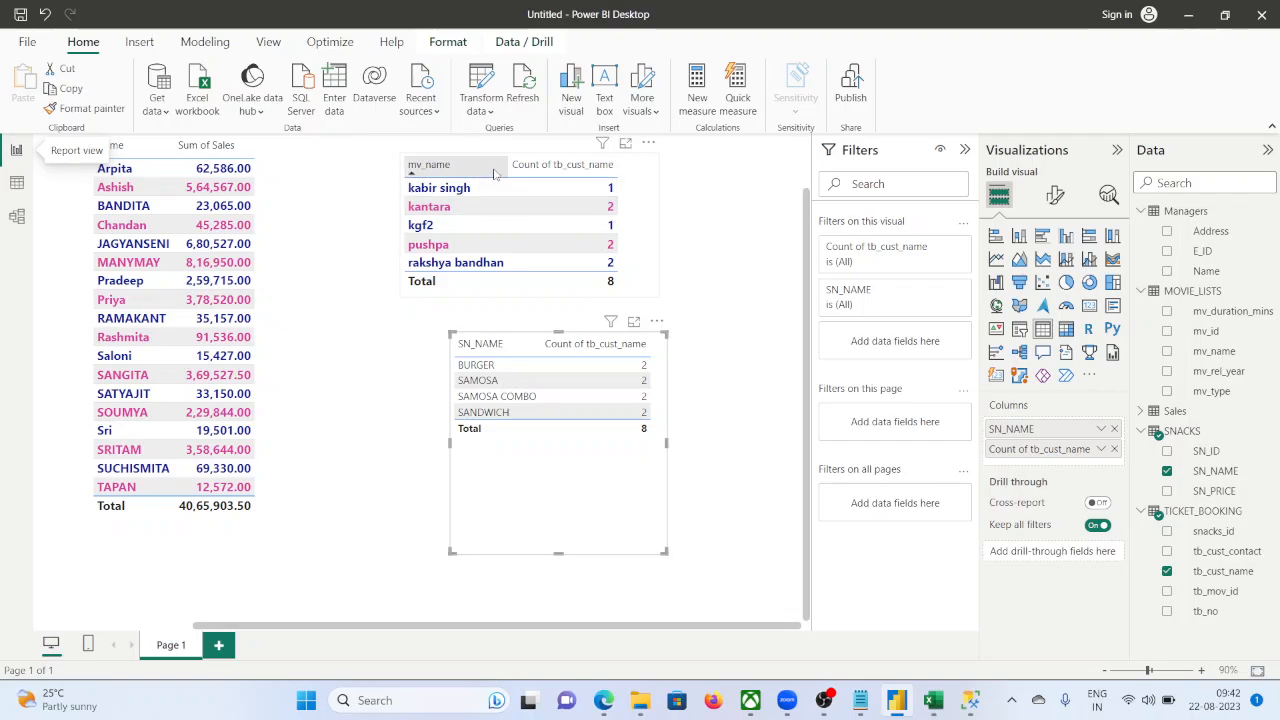
click(593, 271)
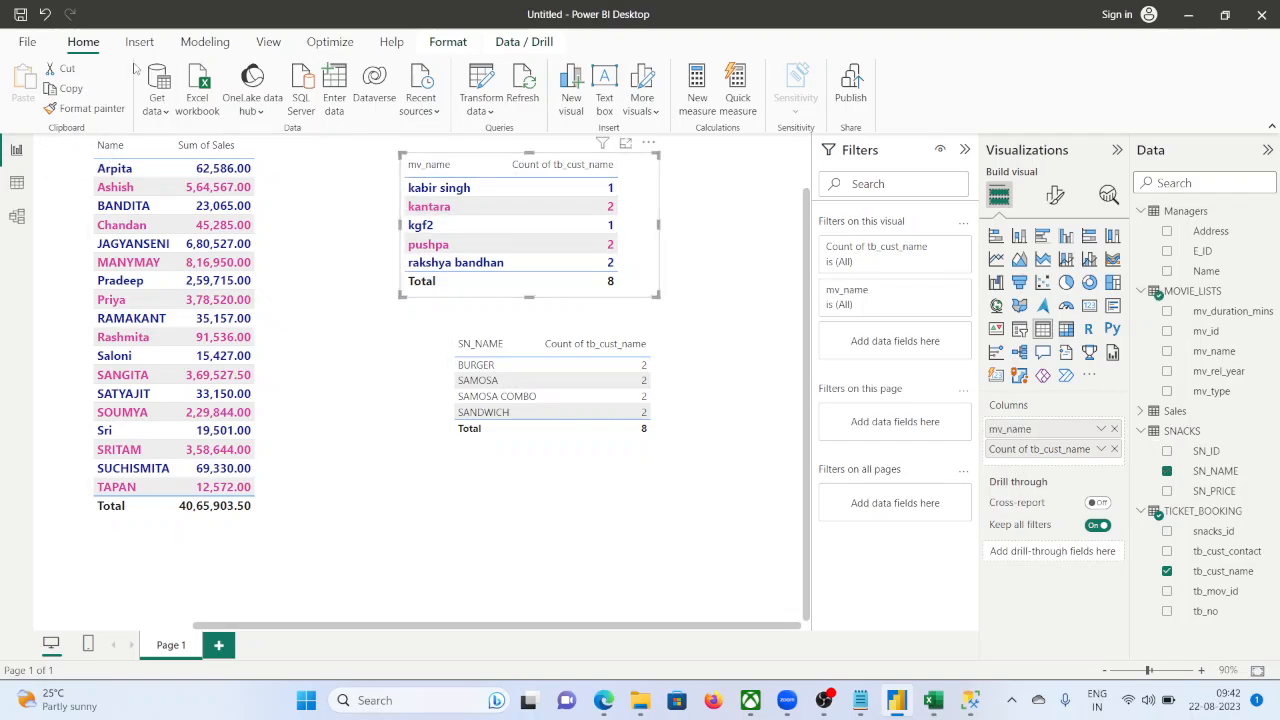
click(92, 110)
click(610, 400)
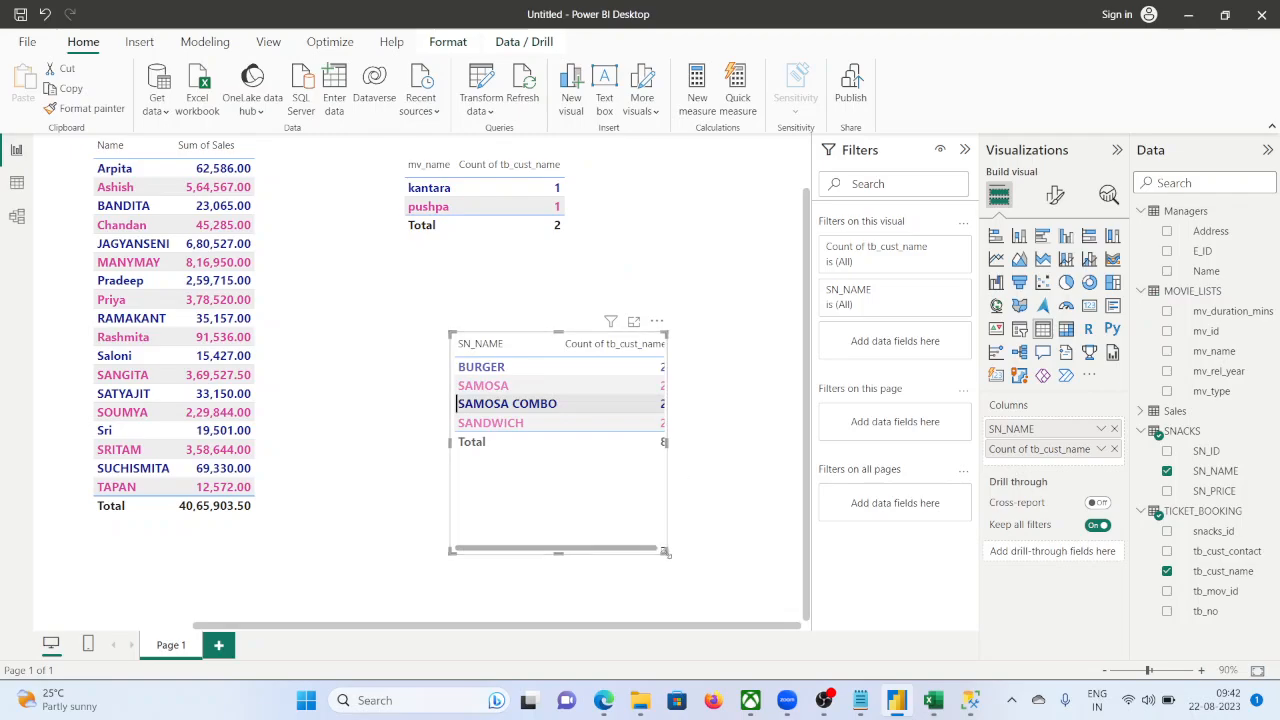
drag(697, 458, 681, 461)
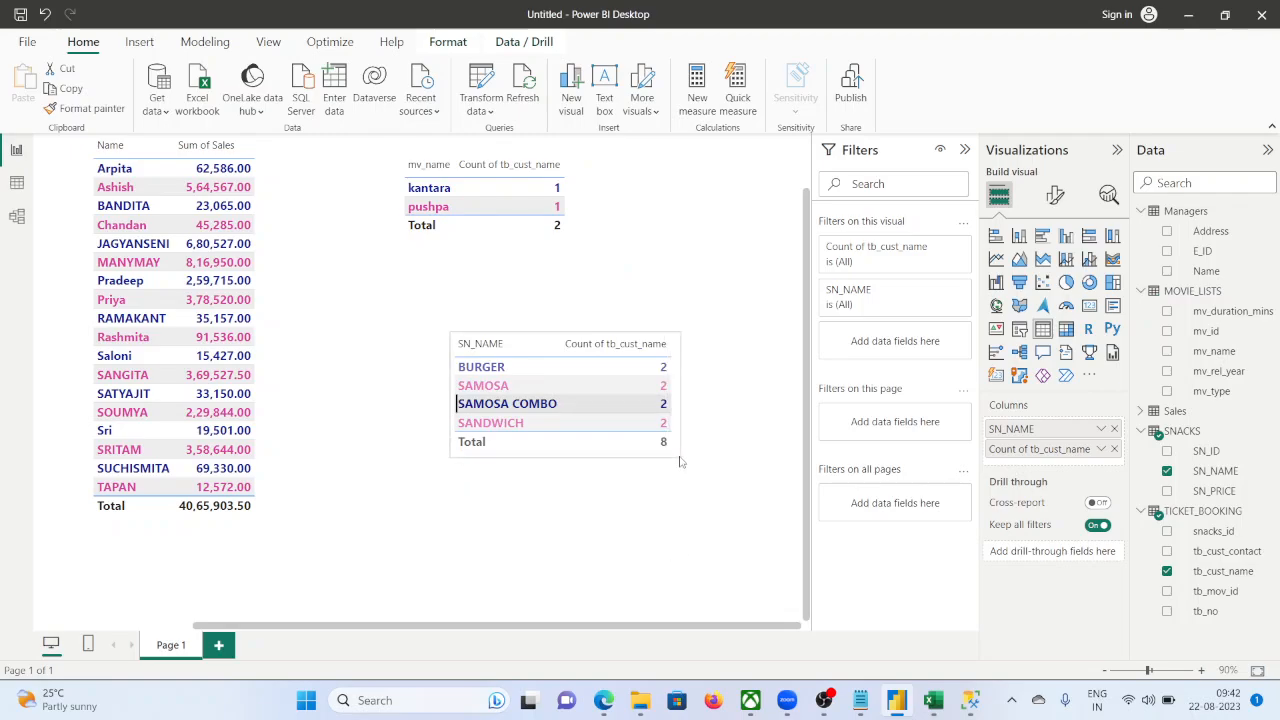
click(617, 562)
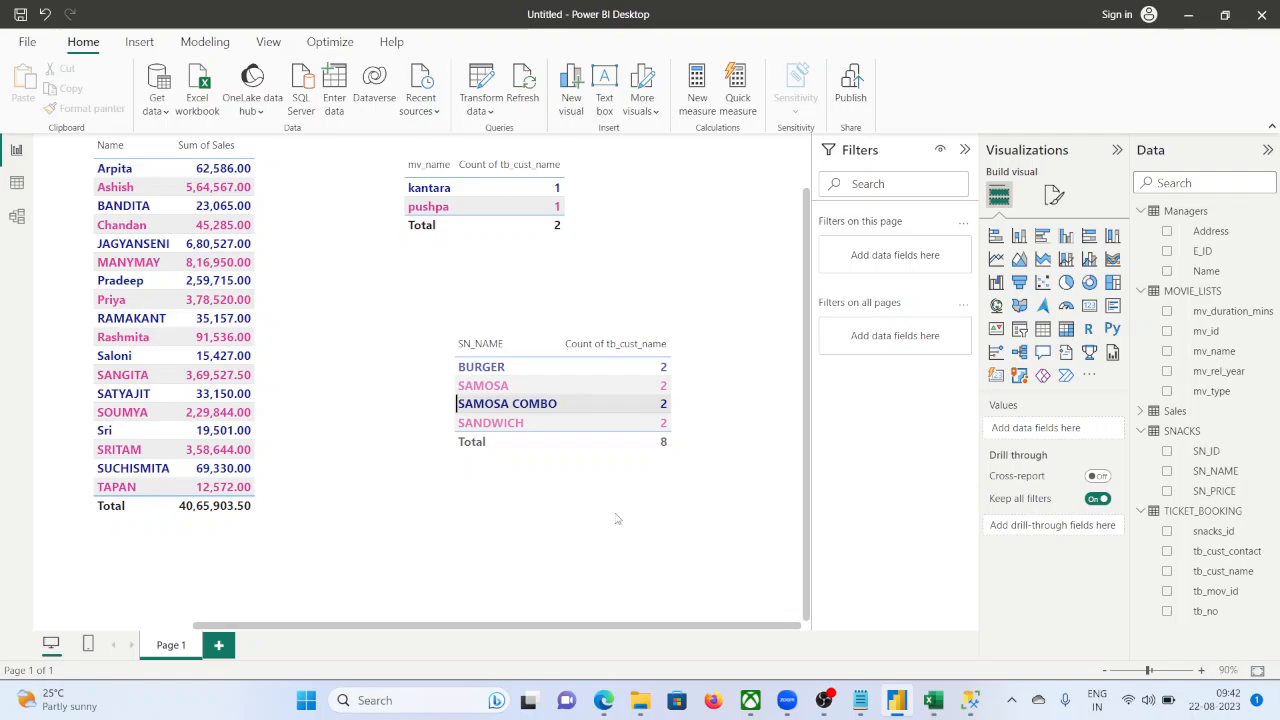
scroll(617, 519, up, 1)
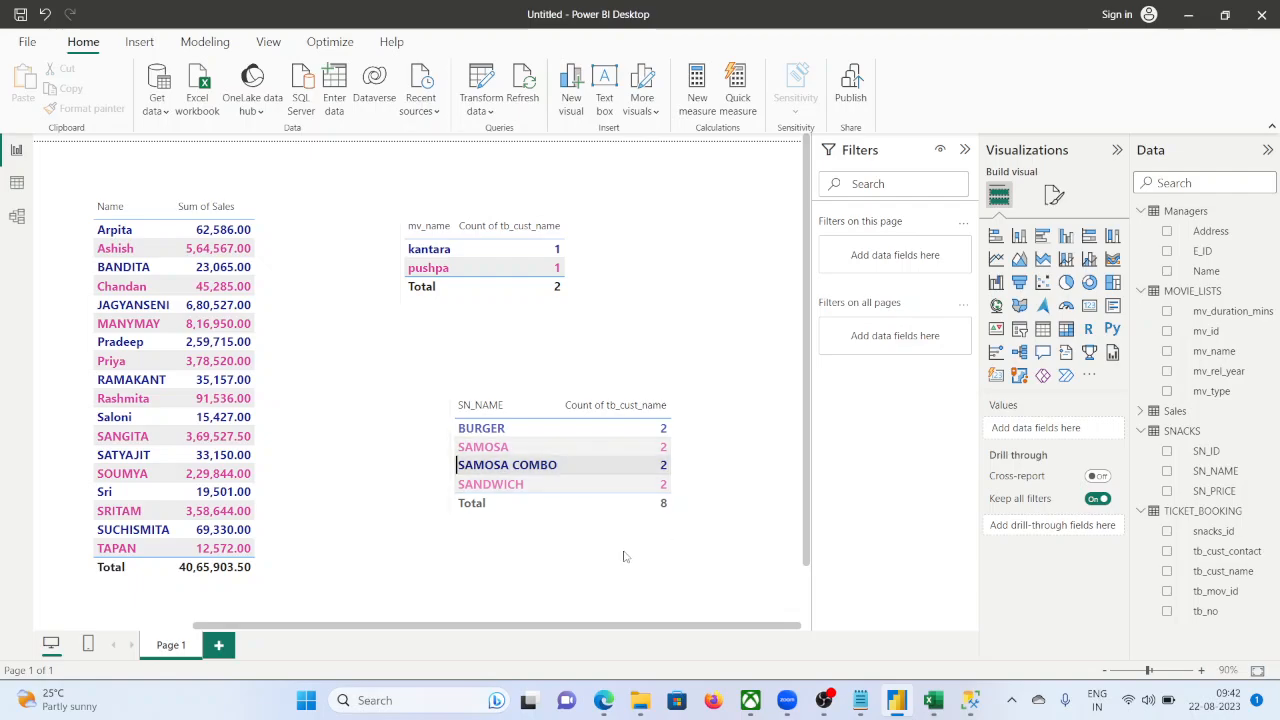
scroll(624, 557, down, 1)
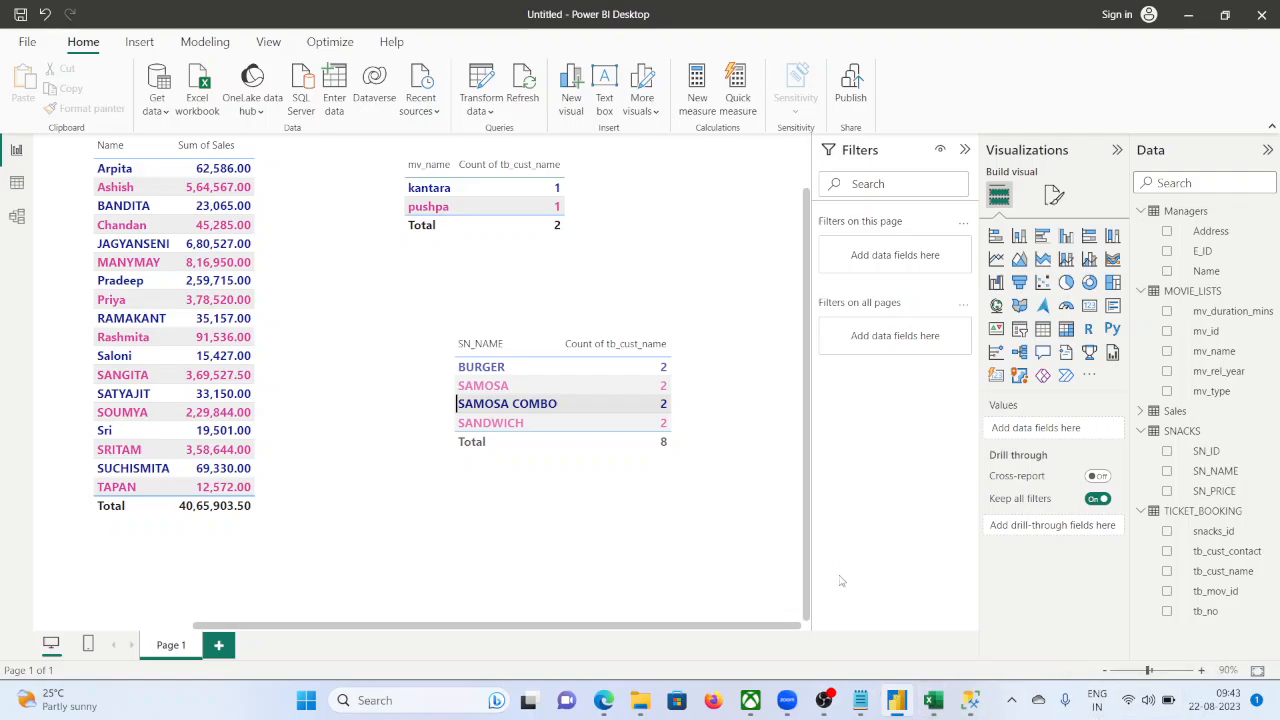
scroll(523, 577, up, 2)
scroll(525, 579, down, 2)
Switch from the report to the table data.
click(15, 184)
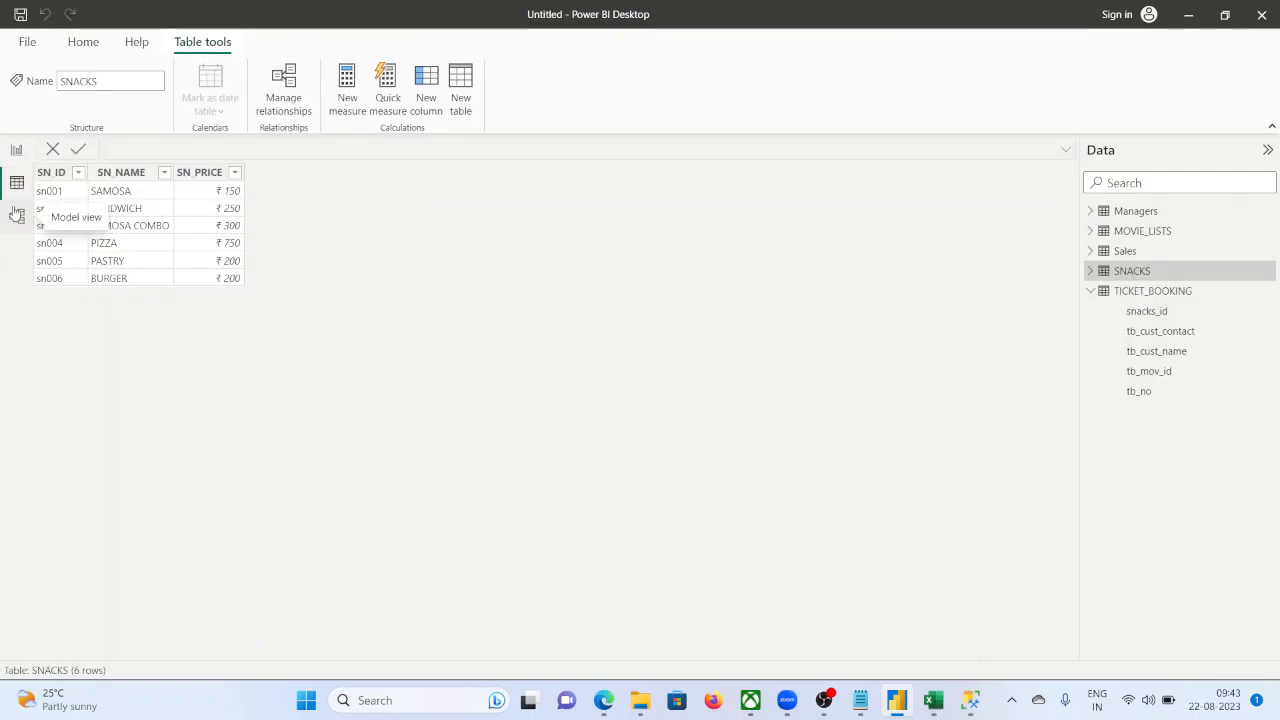